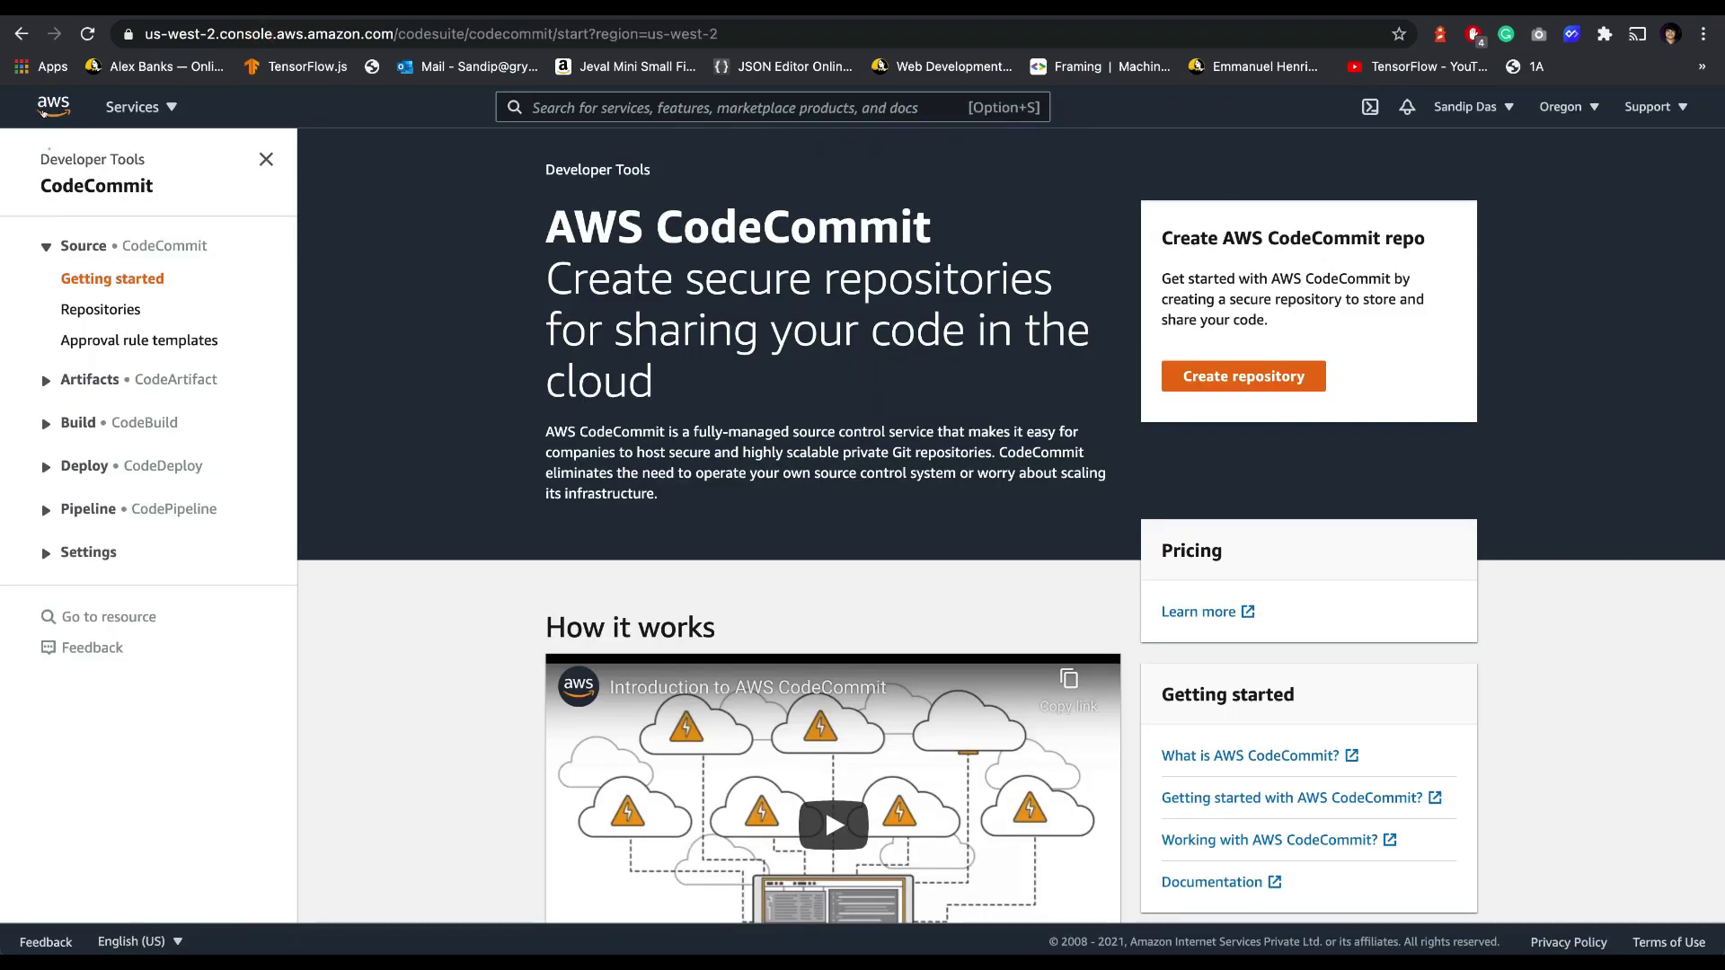
Step: Go to the AWS console home, search services for "code commit" and open CodeCommit
left_click(43, 110)
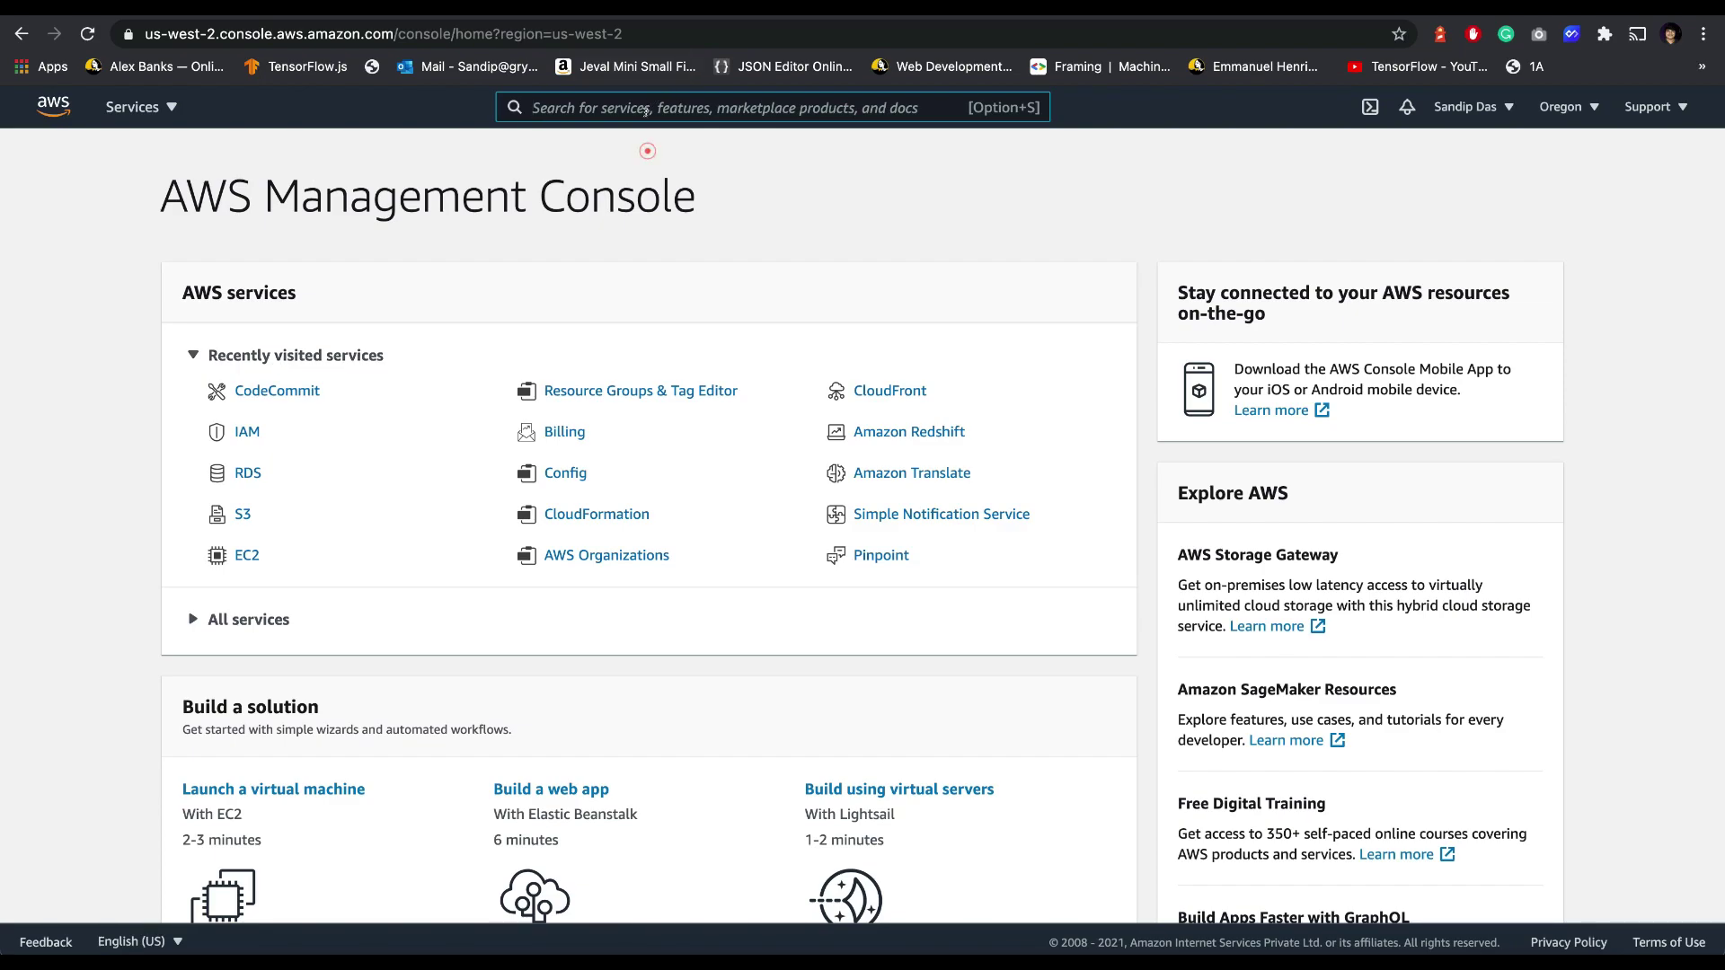
type("code ")
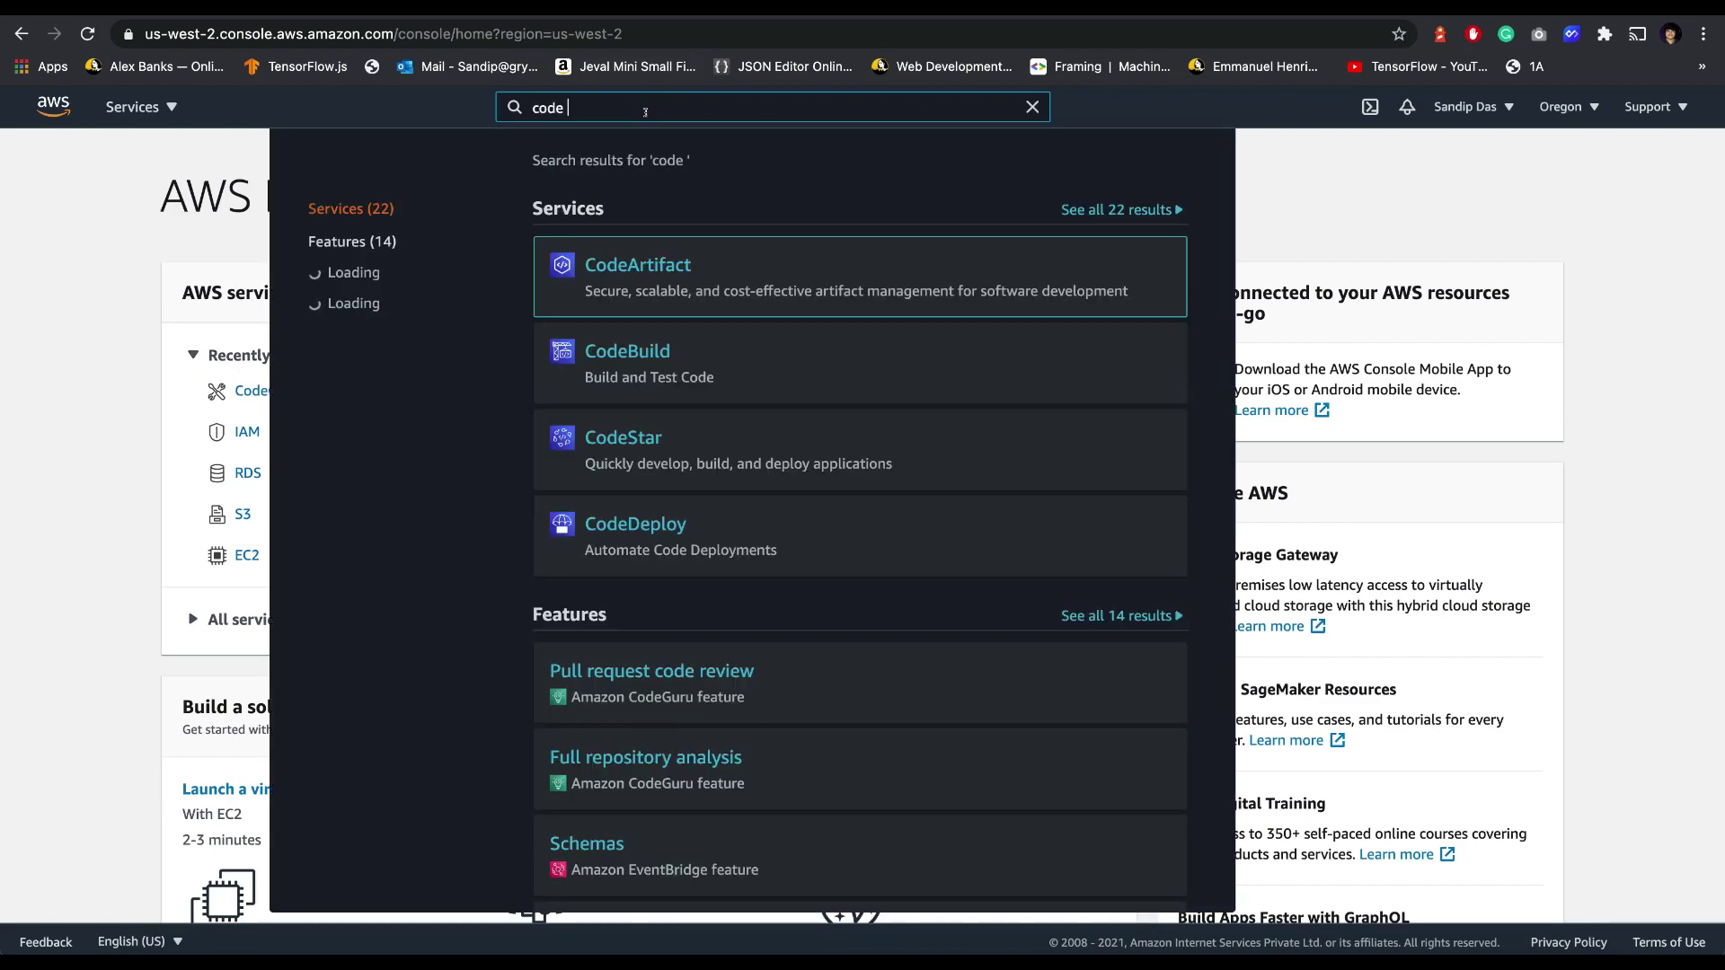
type("commit")
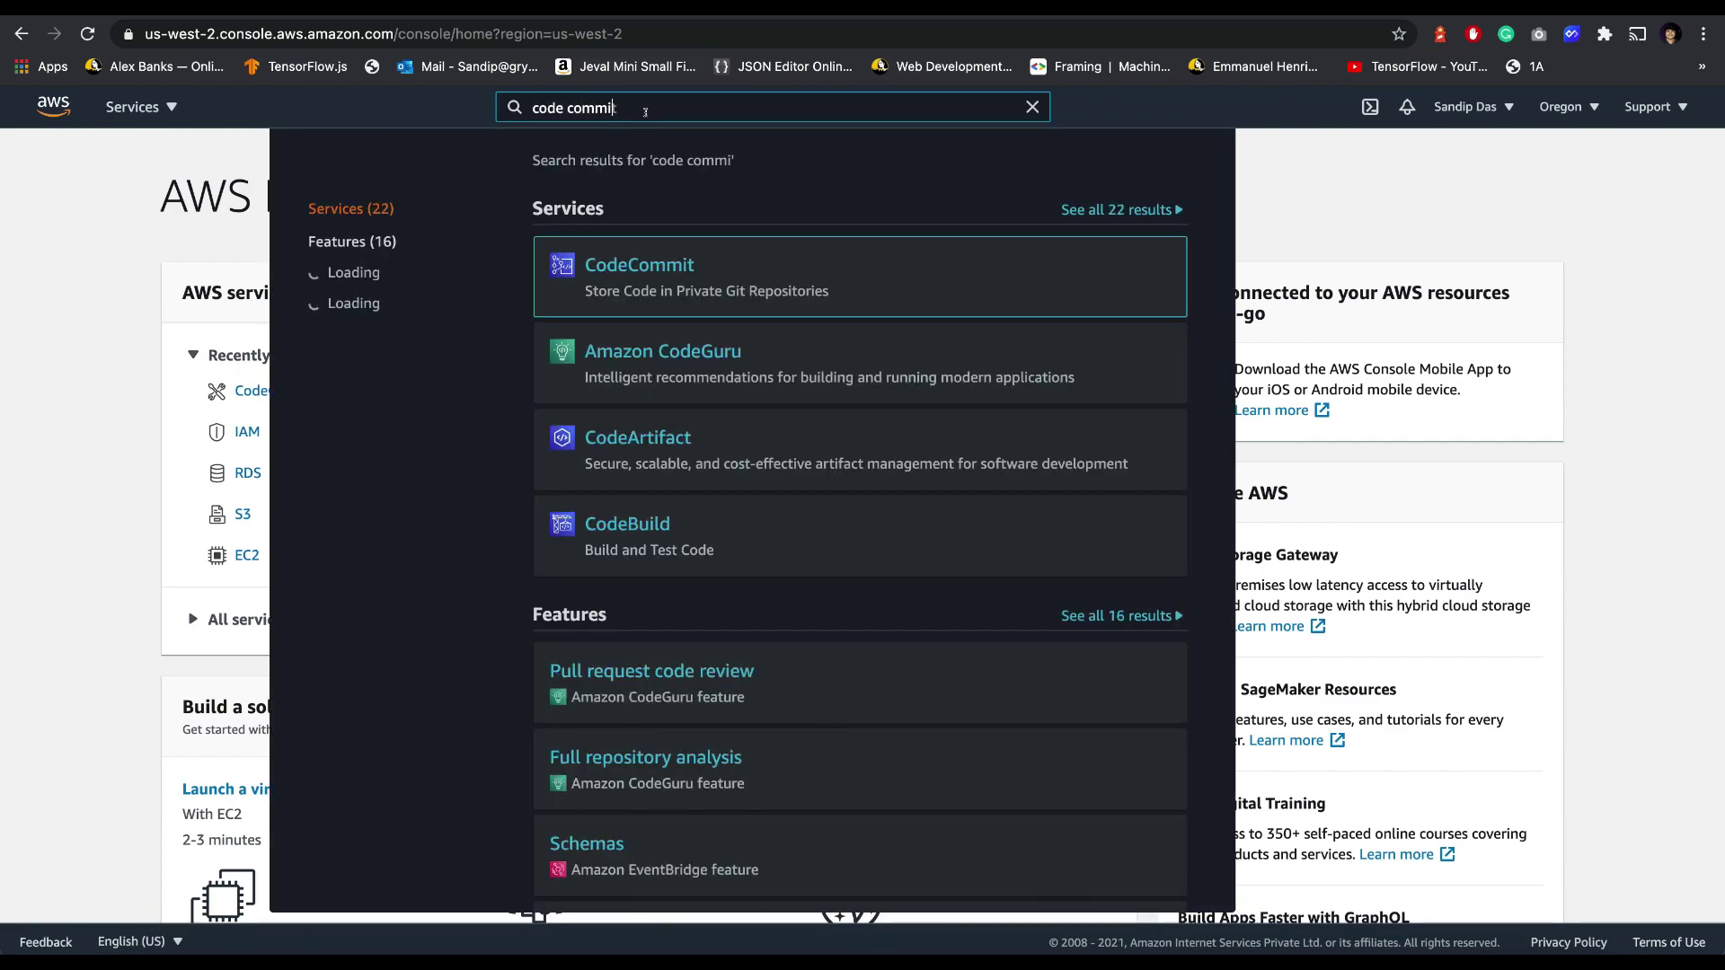
left_click(637, 263)
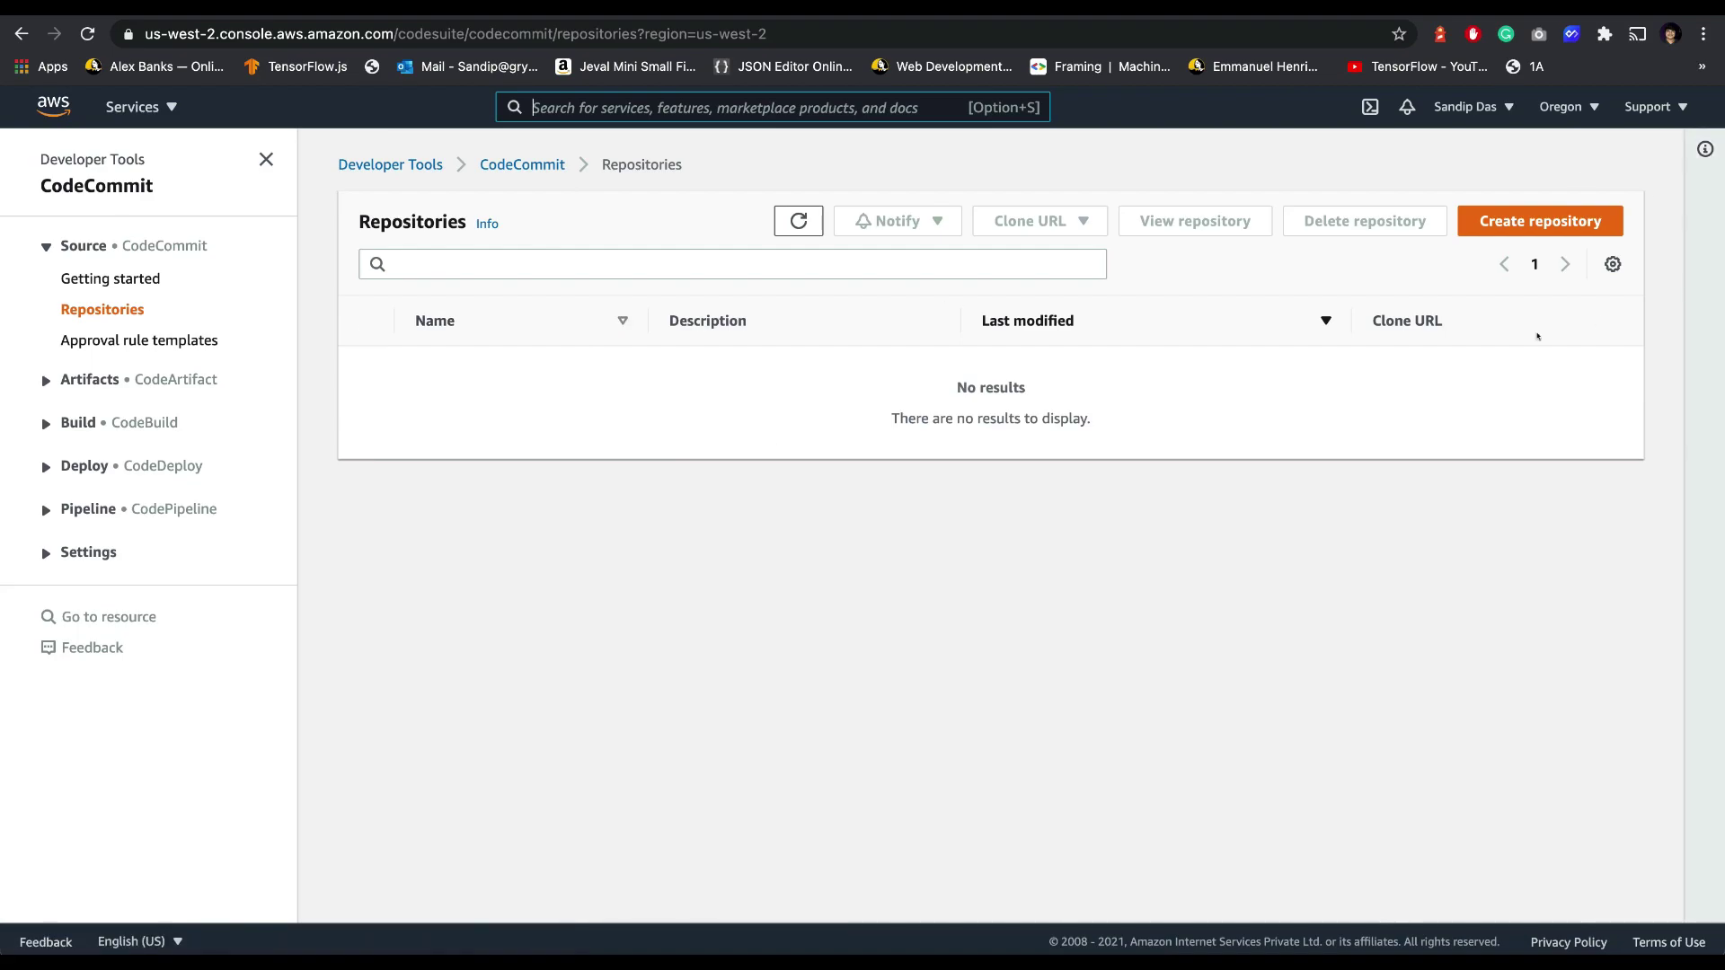
Step: Create a CodeCommit repository named demorepo
left_click(1522, 220)
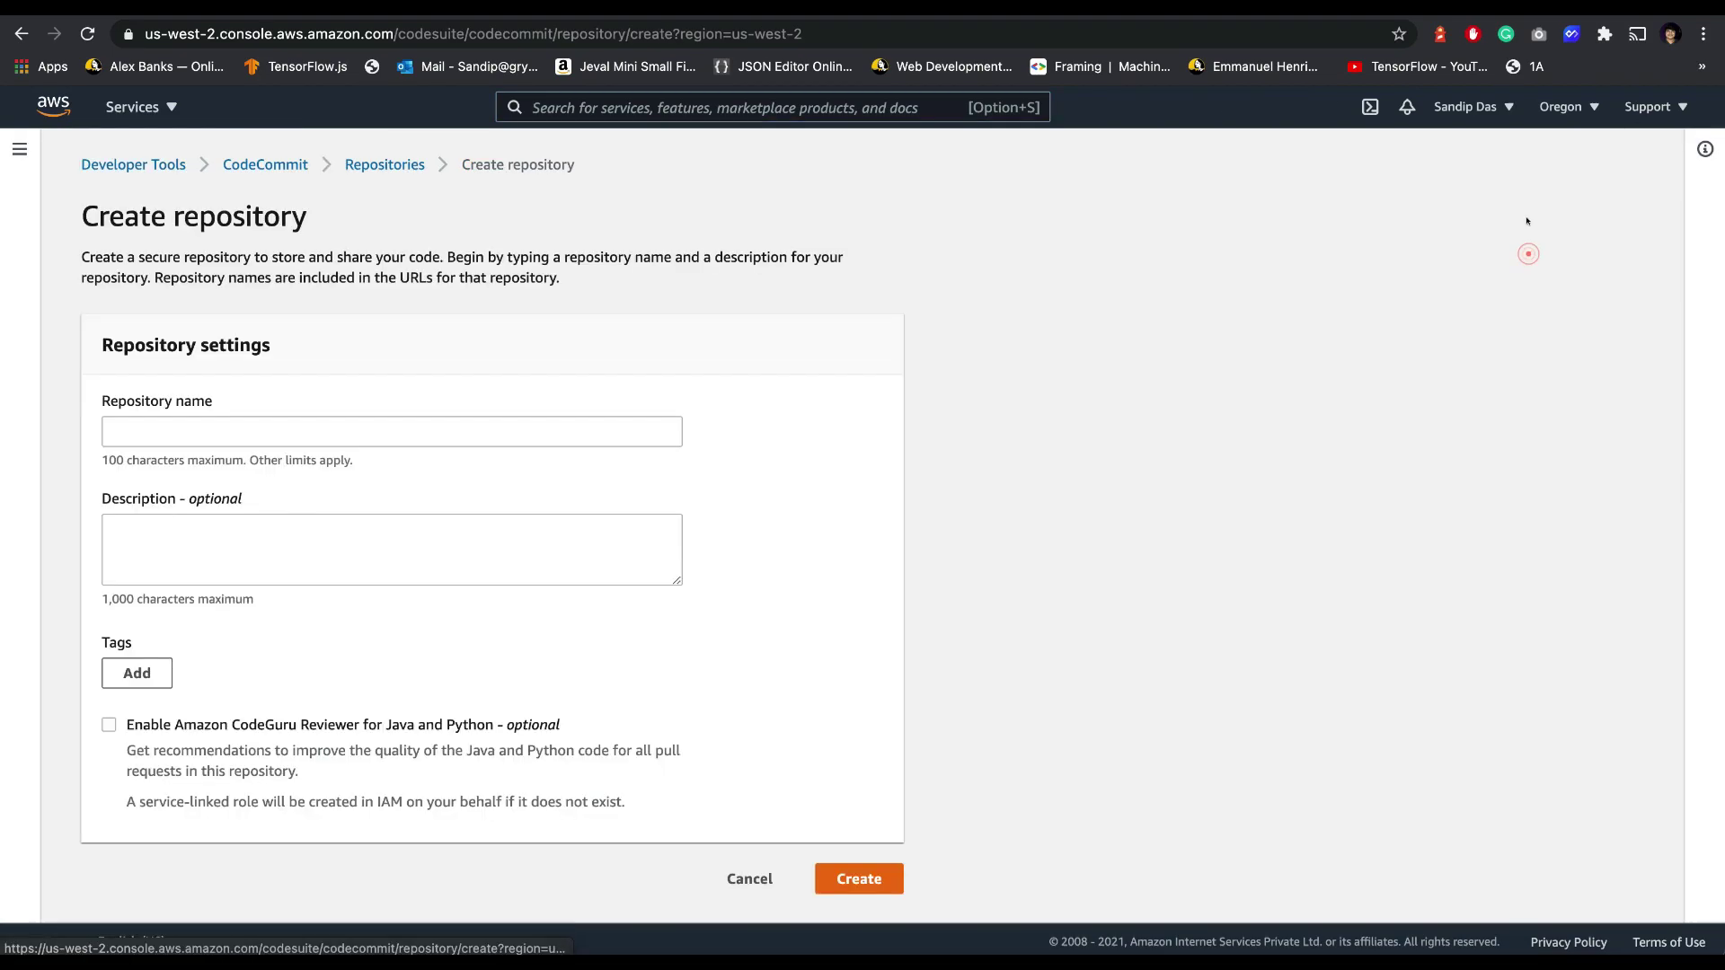
left_click(172, 429)
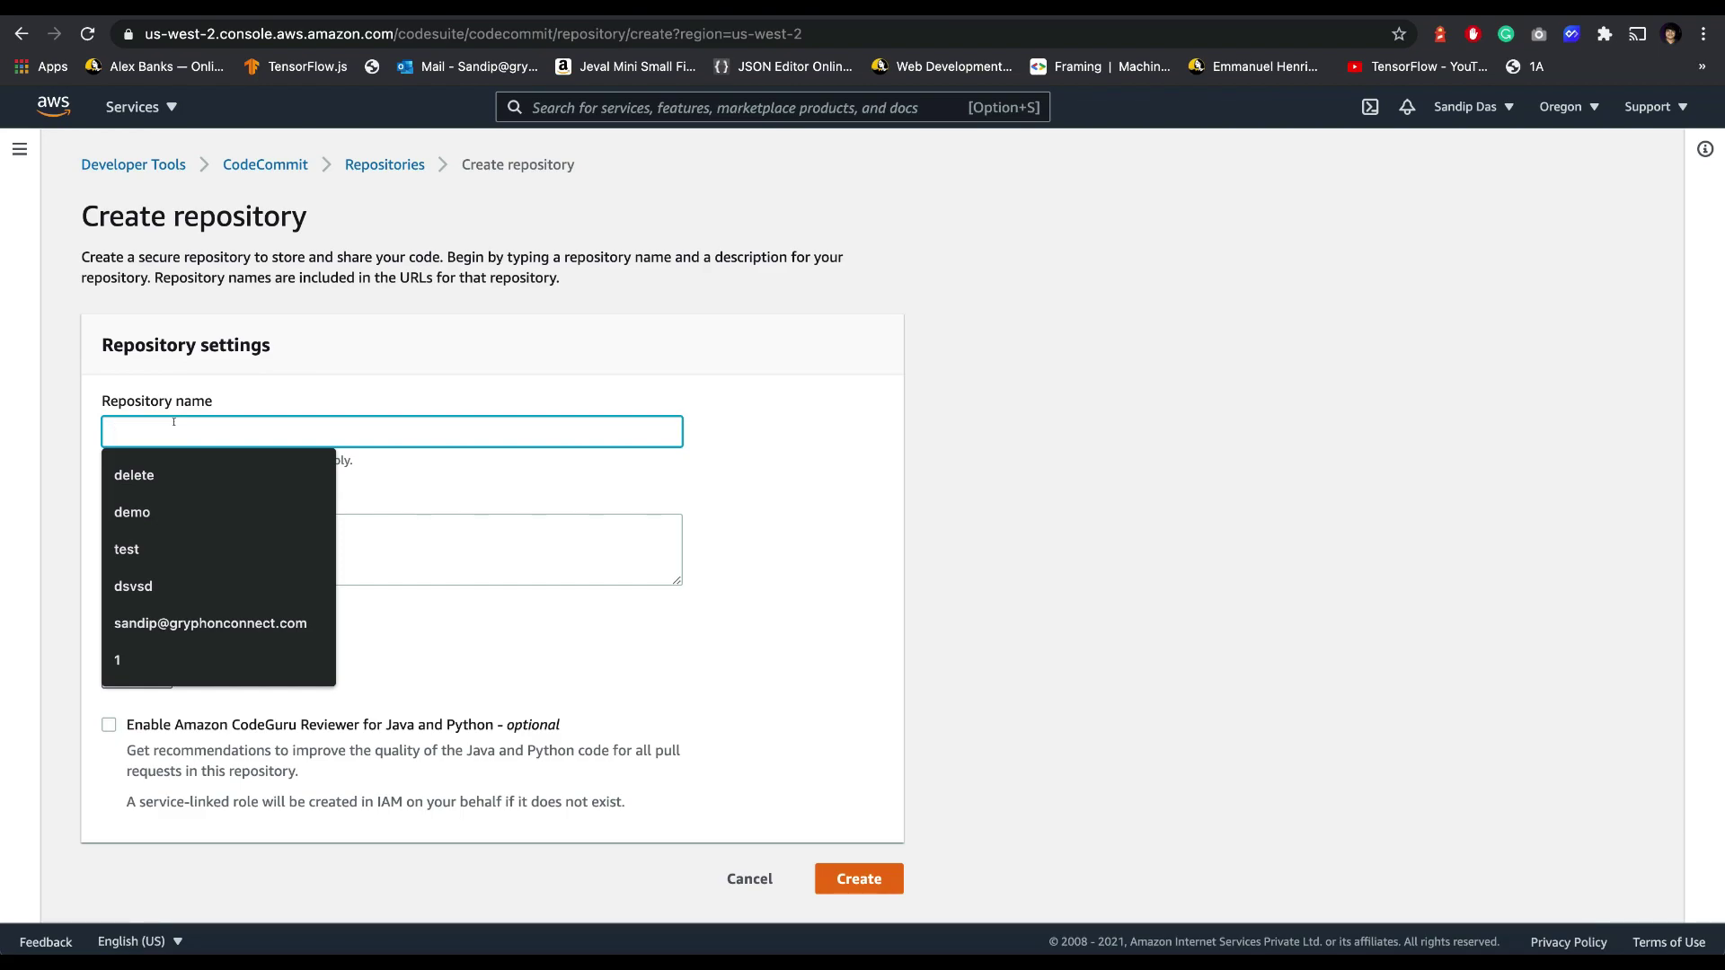
type("d")
key("BackSpace")
type("demorepo")
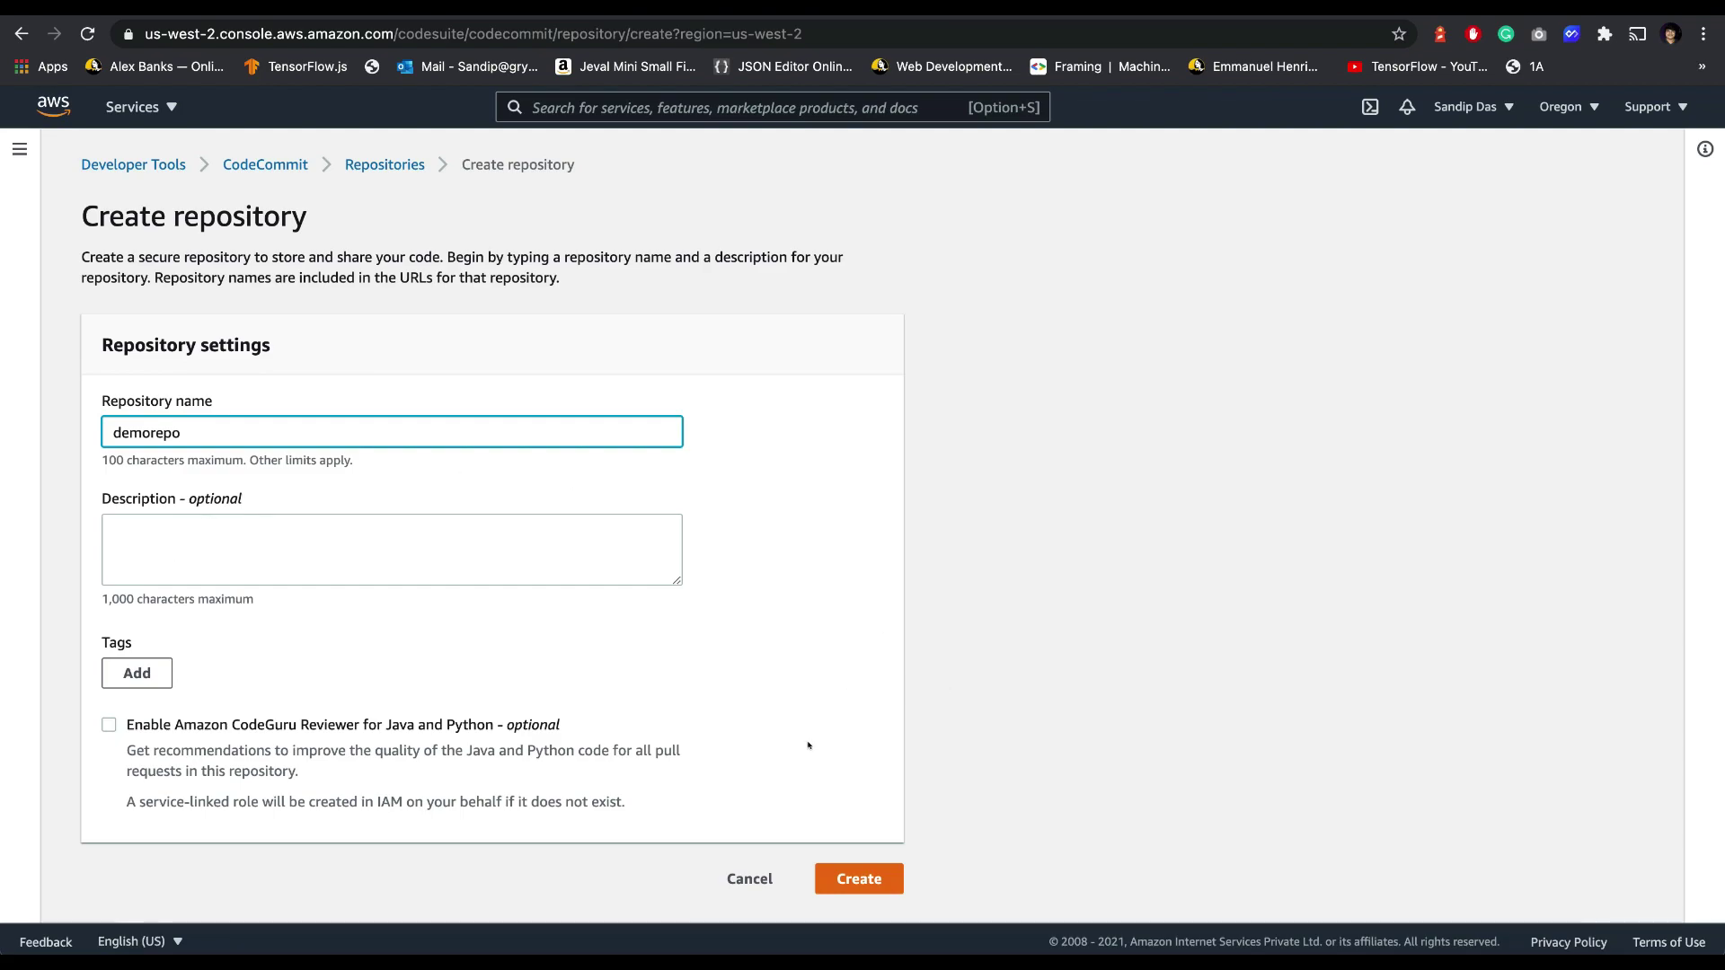
left_click(868, 877)
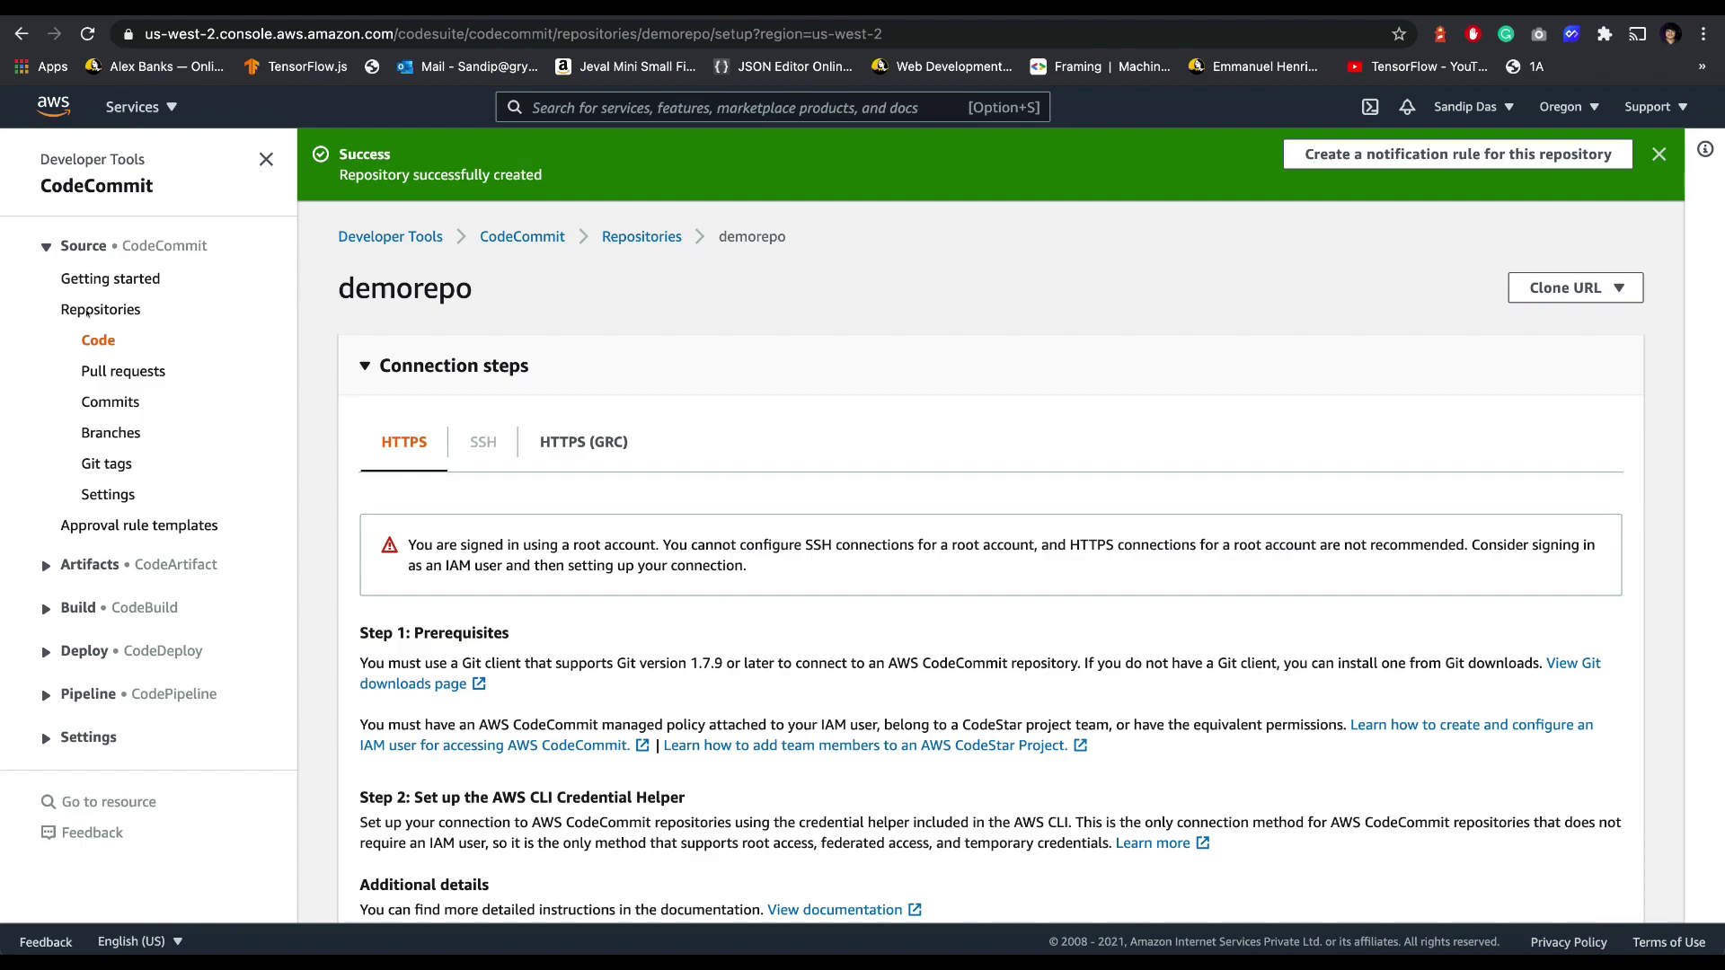
Step: Search services for "iam", open IAM and show its list of users
left_click(152, 107)
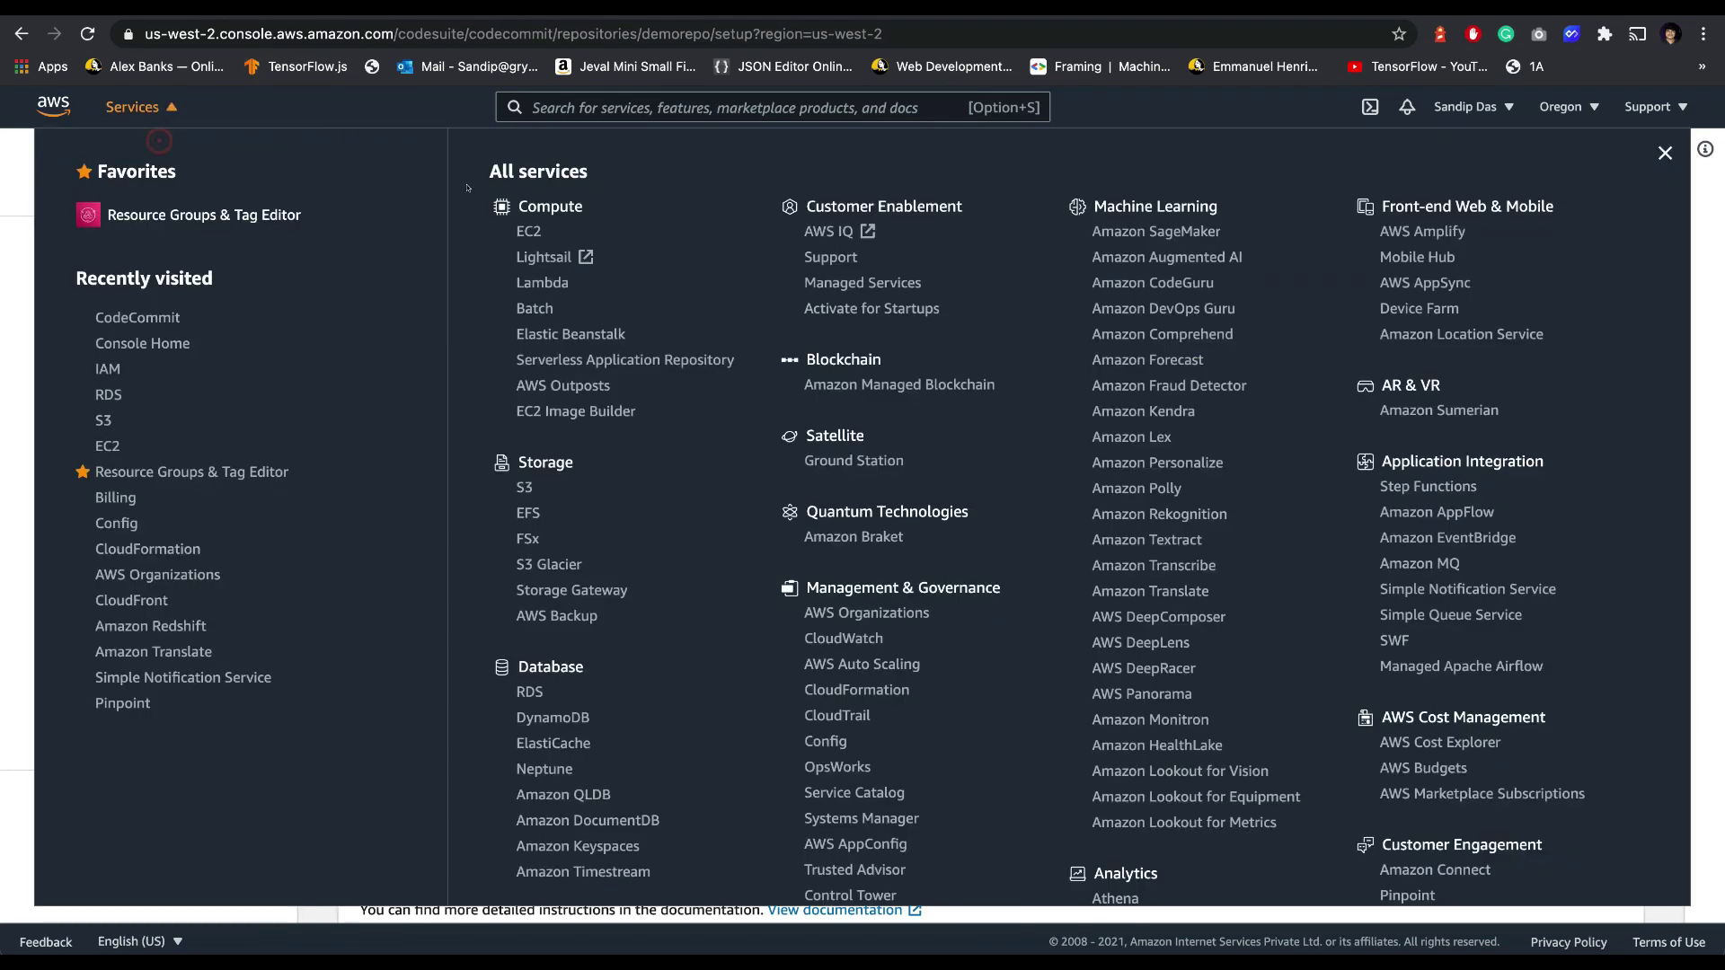
left_click(557, 108)
type("iam")
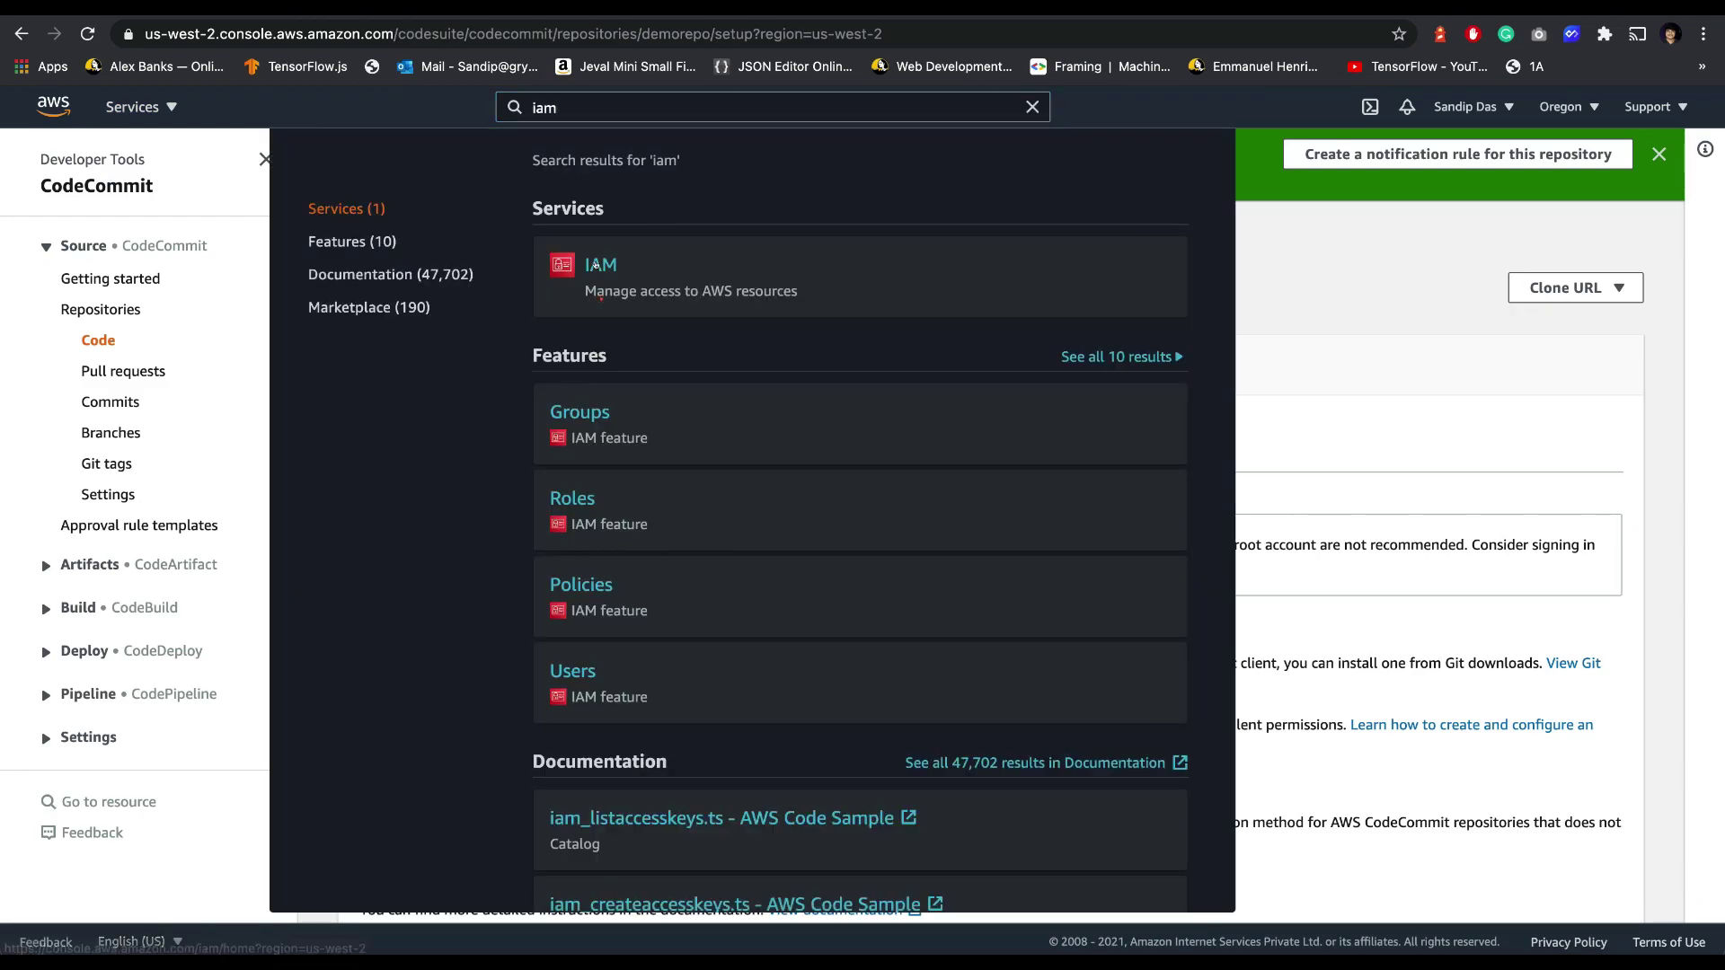
left_click(596, 265)
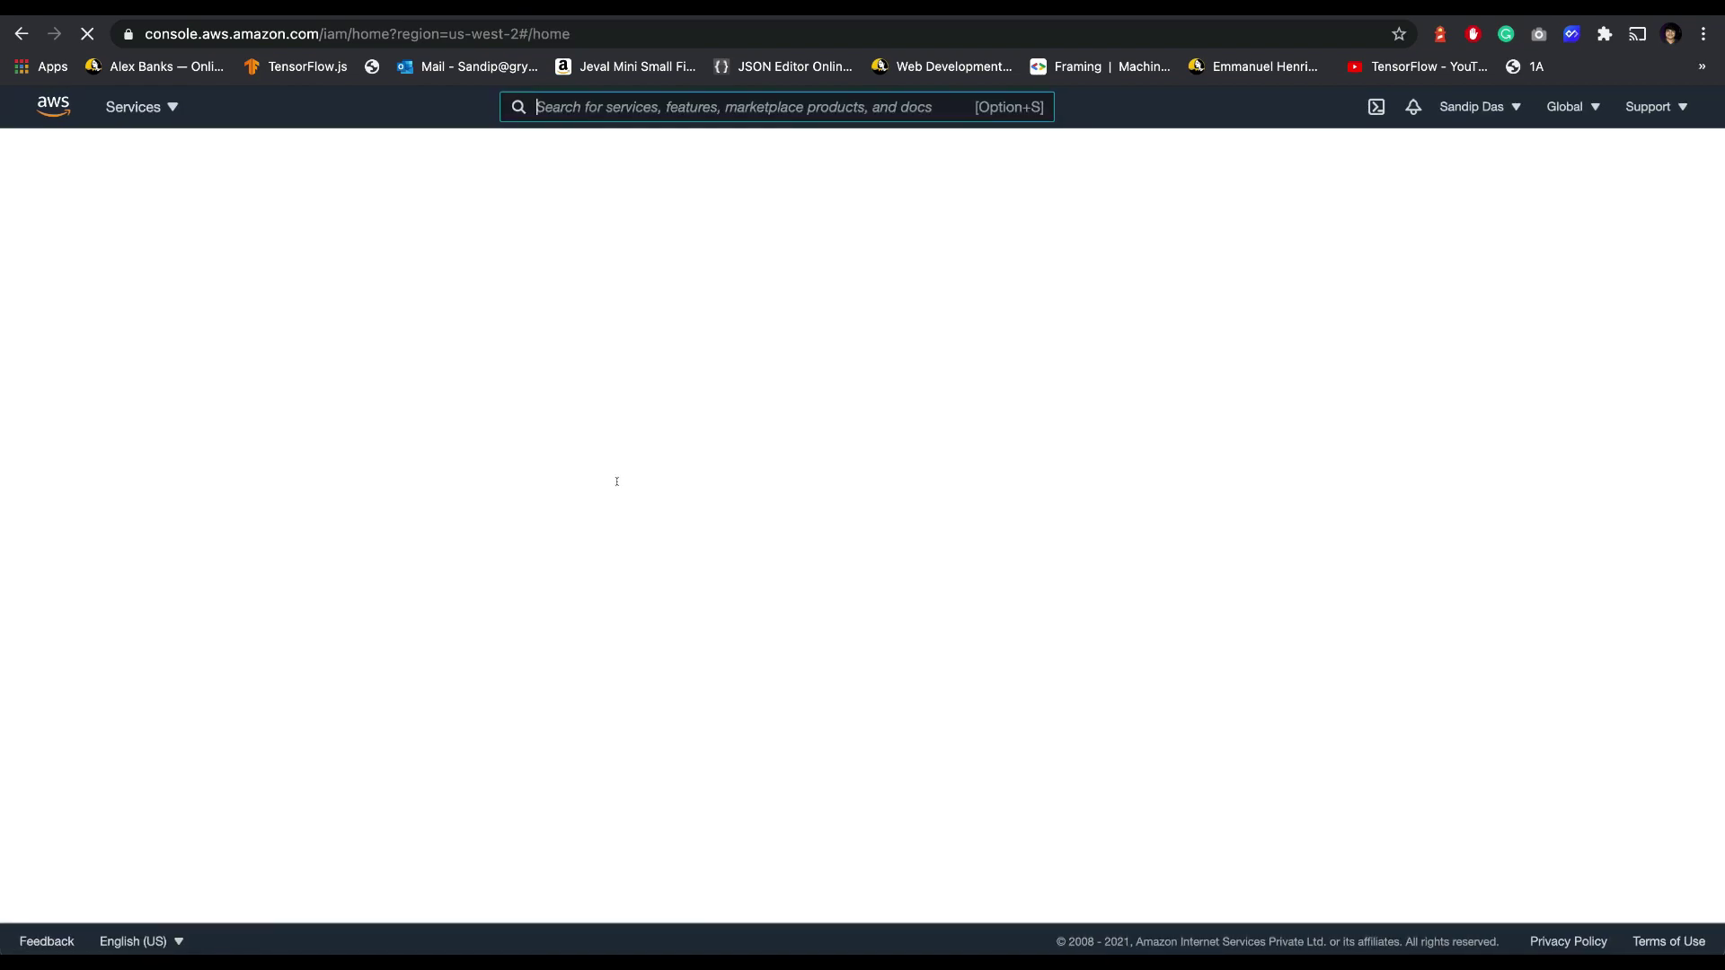
left_click(346, 309)
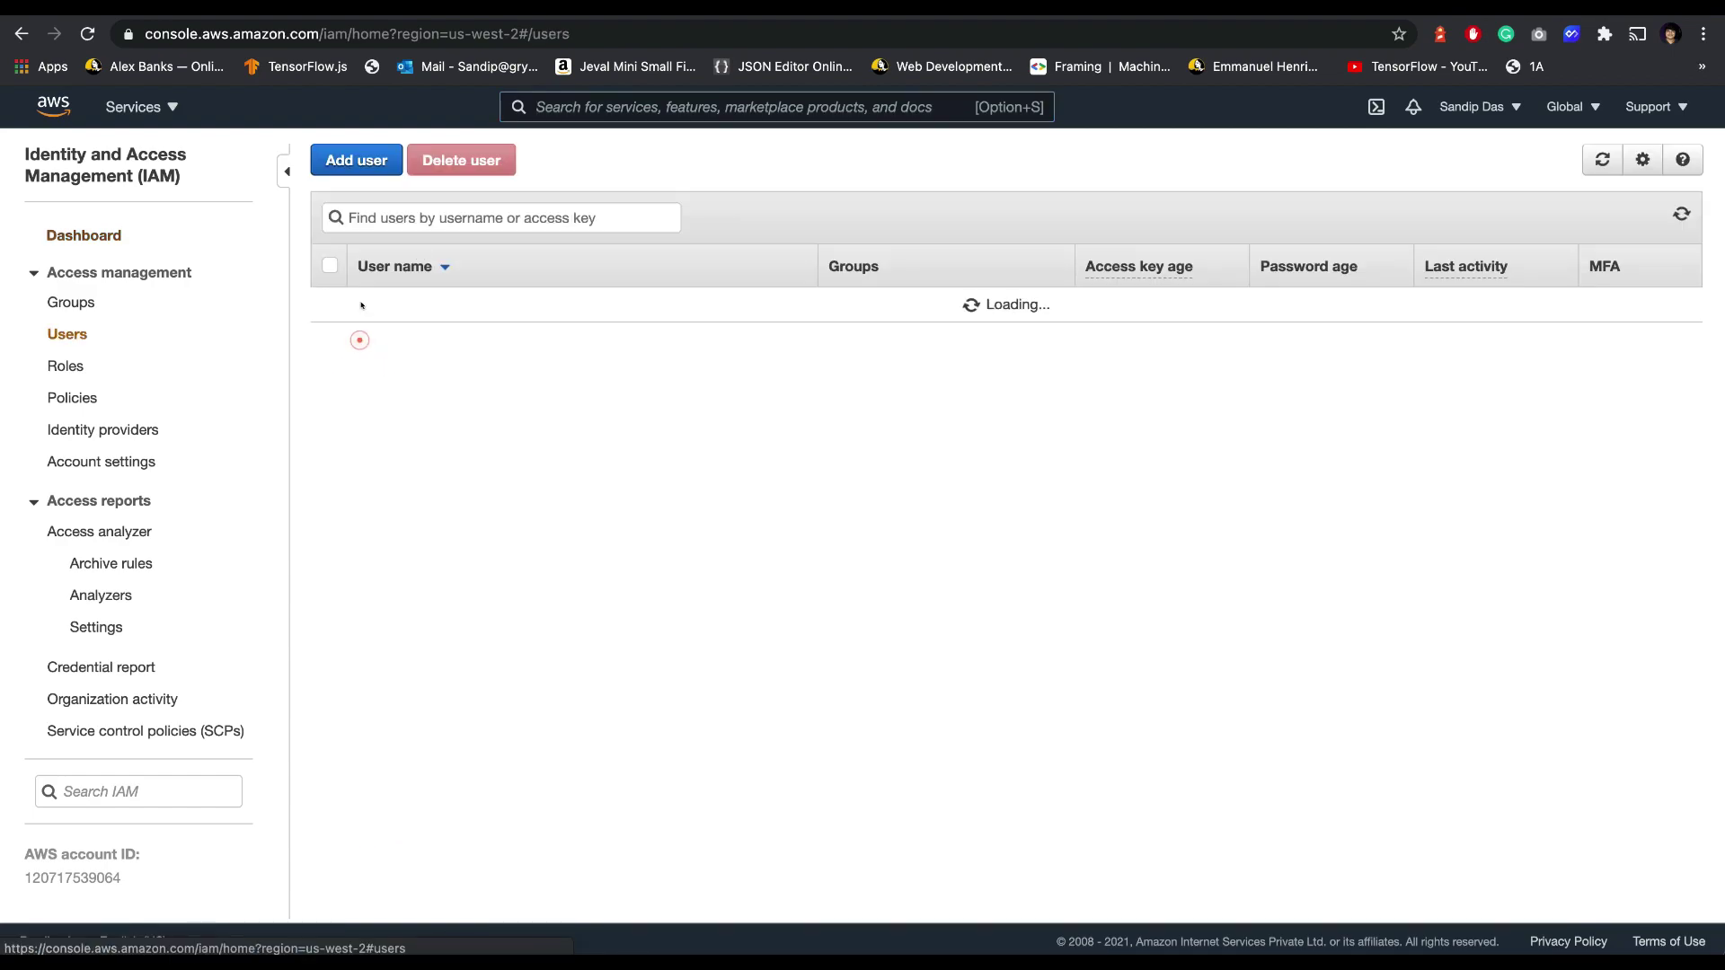
Step: Start adding an IAM user with the user name codecommityoutubedemo
left_click(365, 163)
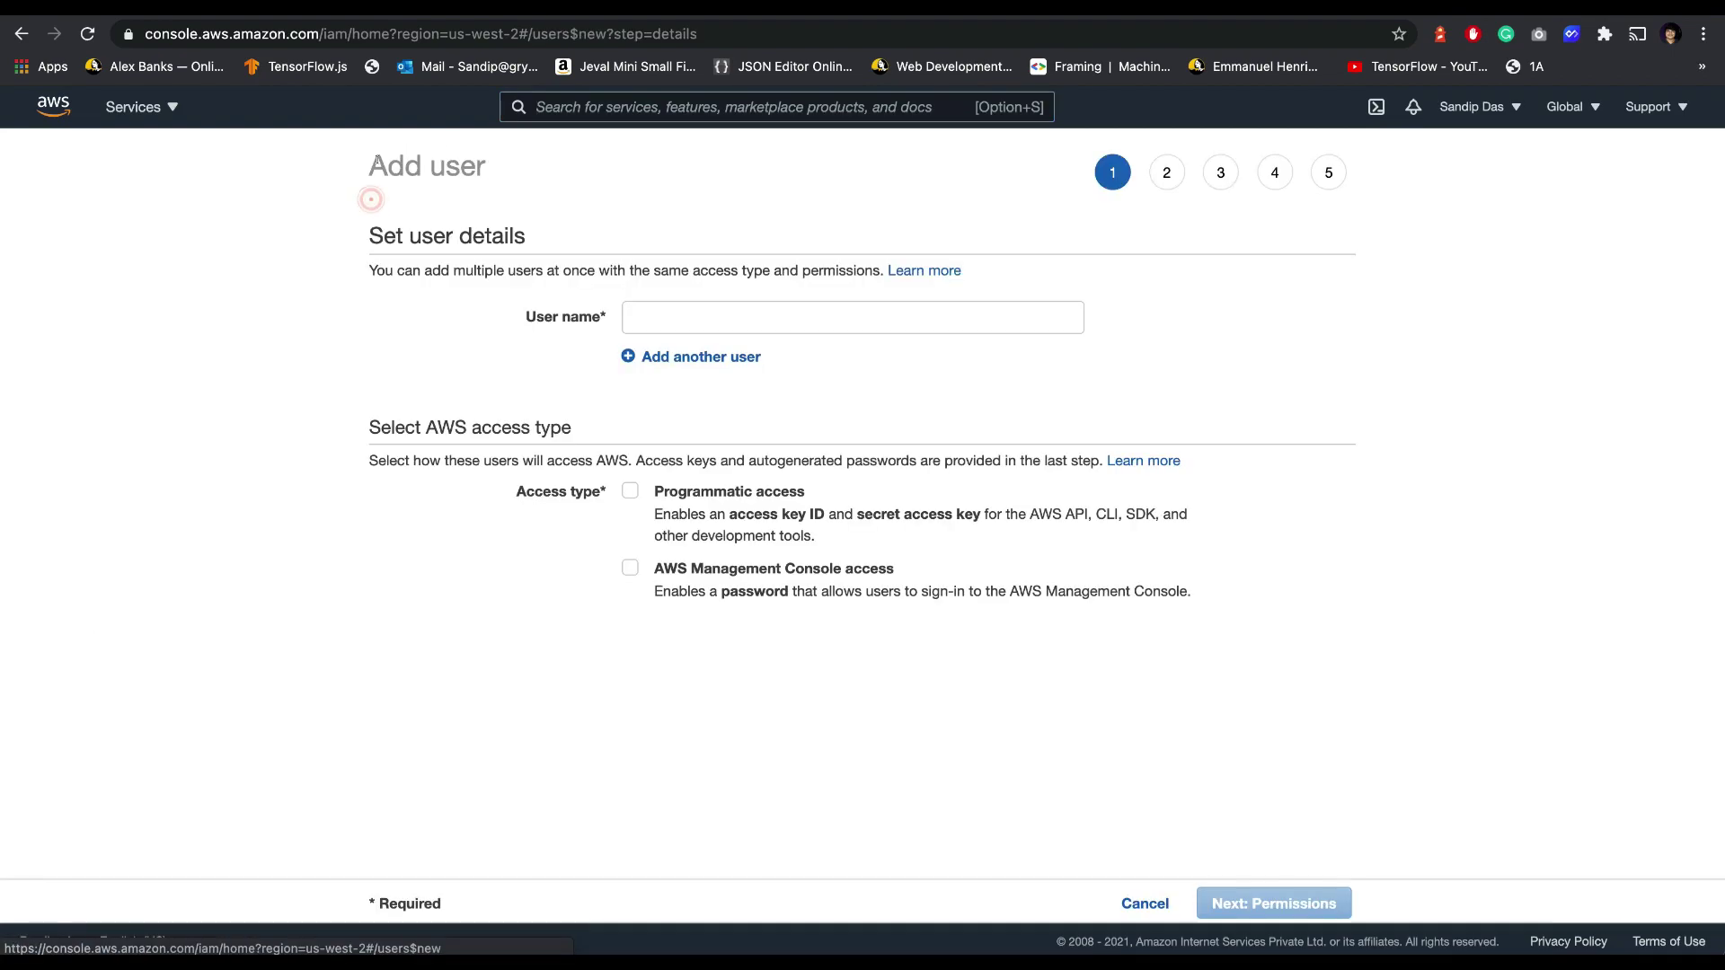
left_click(677, 314)
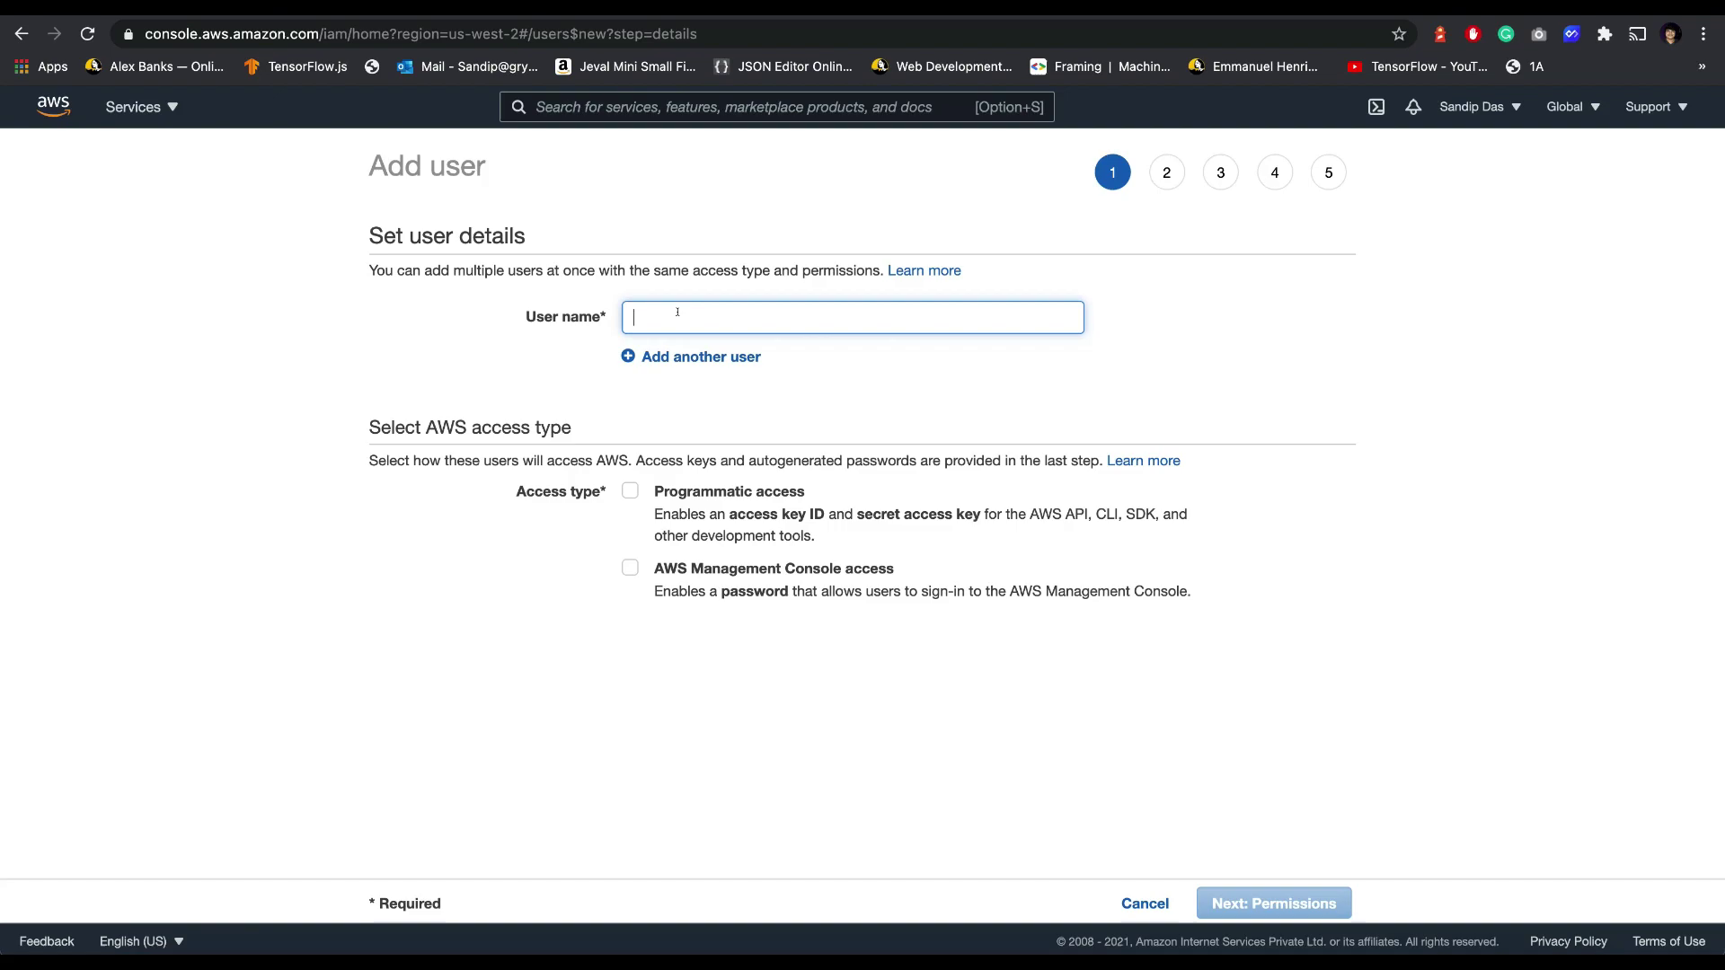
type("codecommitdemo")
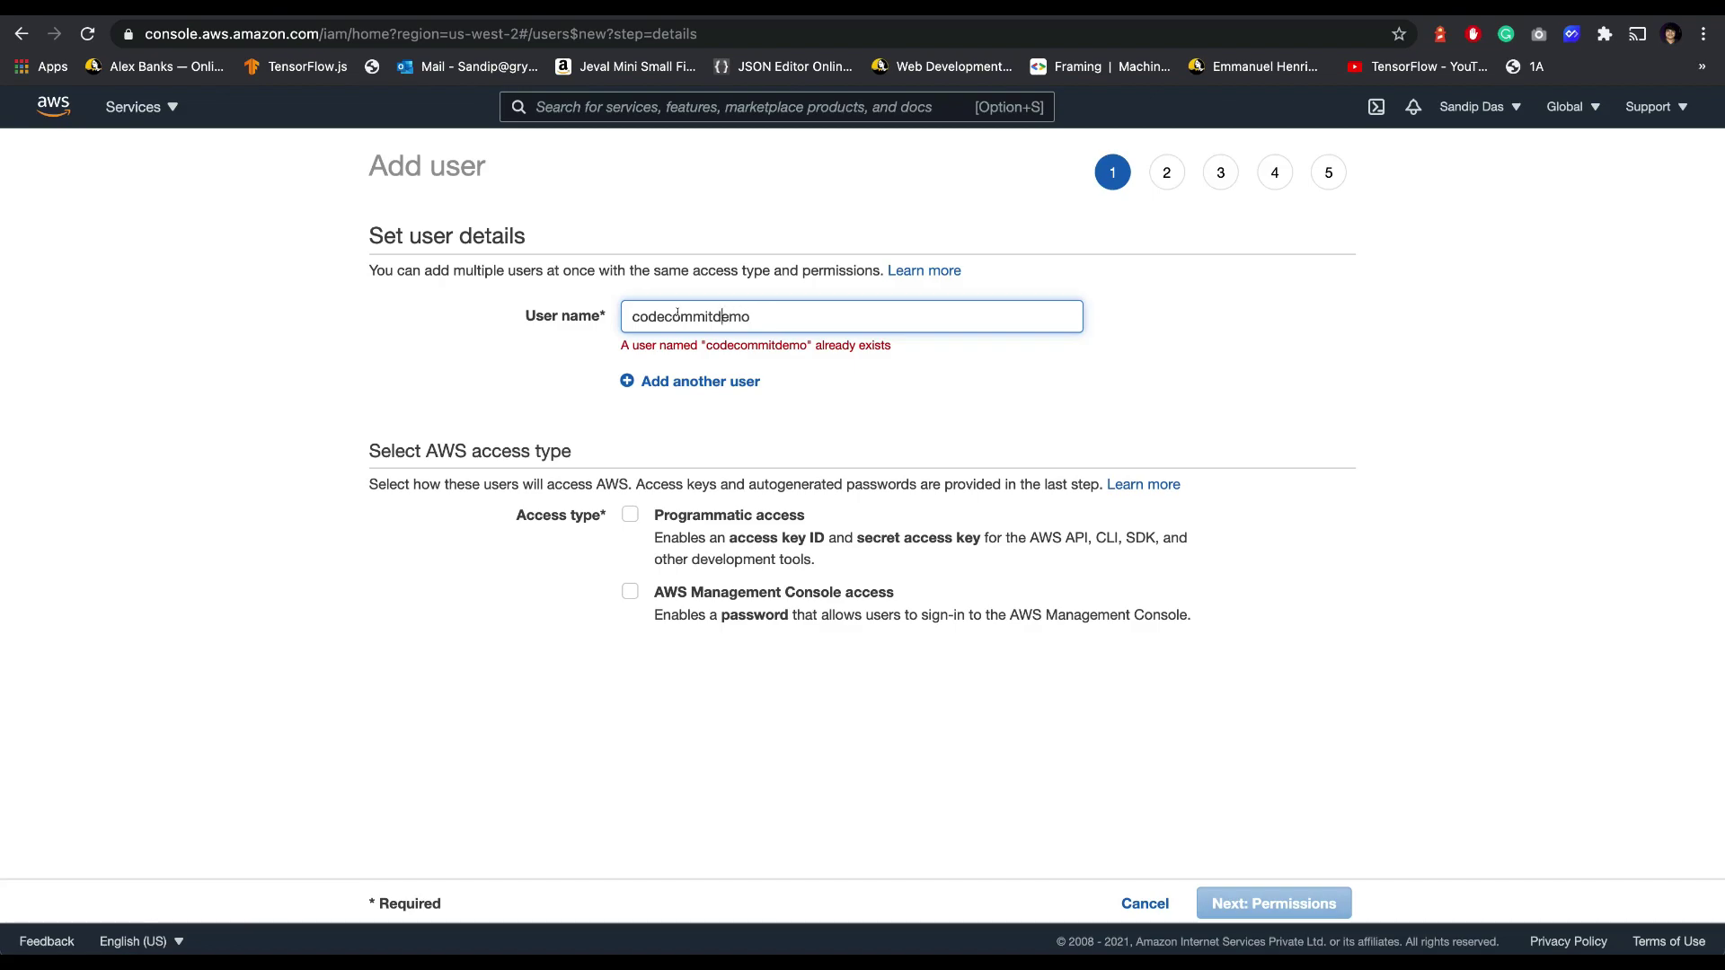
key("Left")
key("Left")
key("Left")
key("Left")
type("youtube")
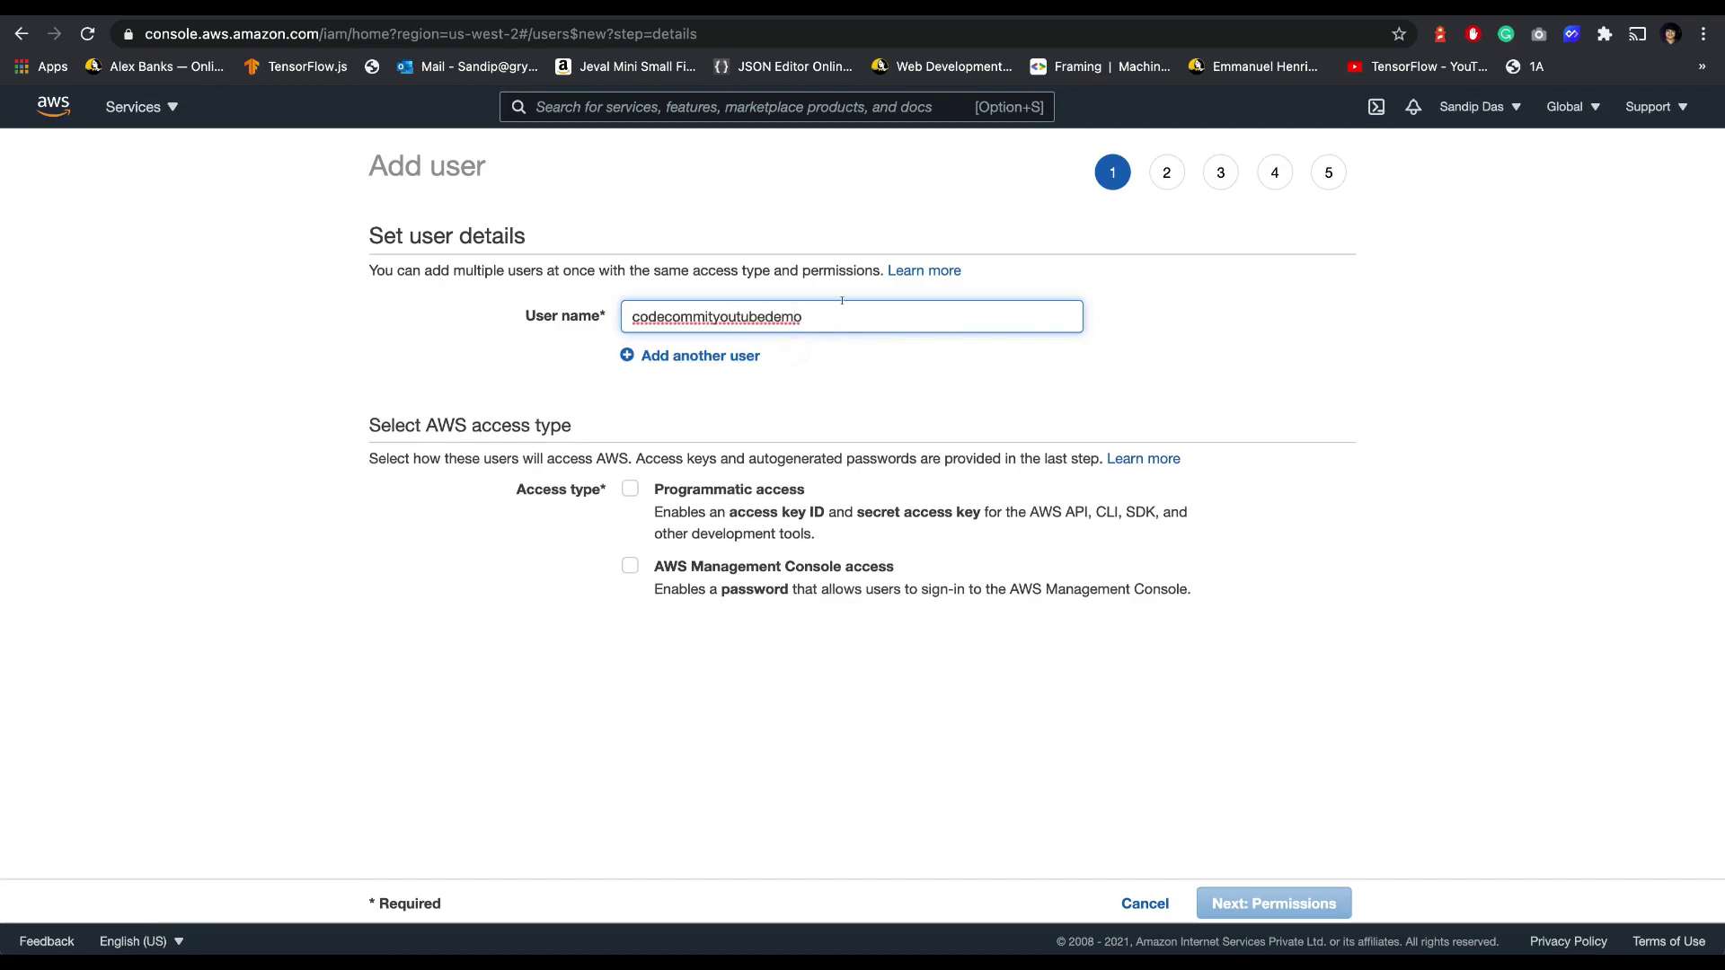
Step: Give the user programmatic and AWS Management Console access without a required password reset, and continue to the permissions
left_click(630, 489)
left_click(628, 567)
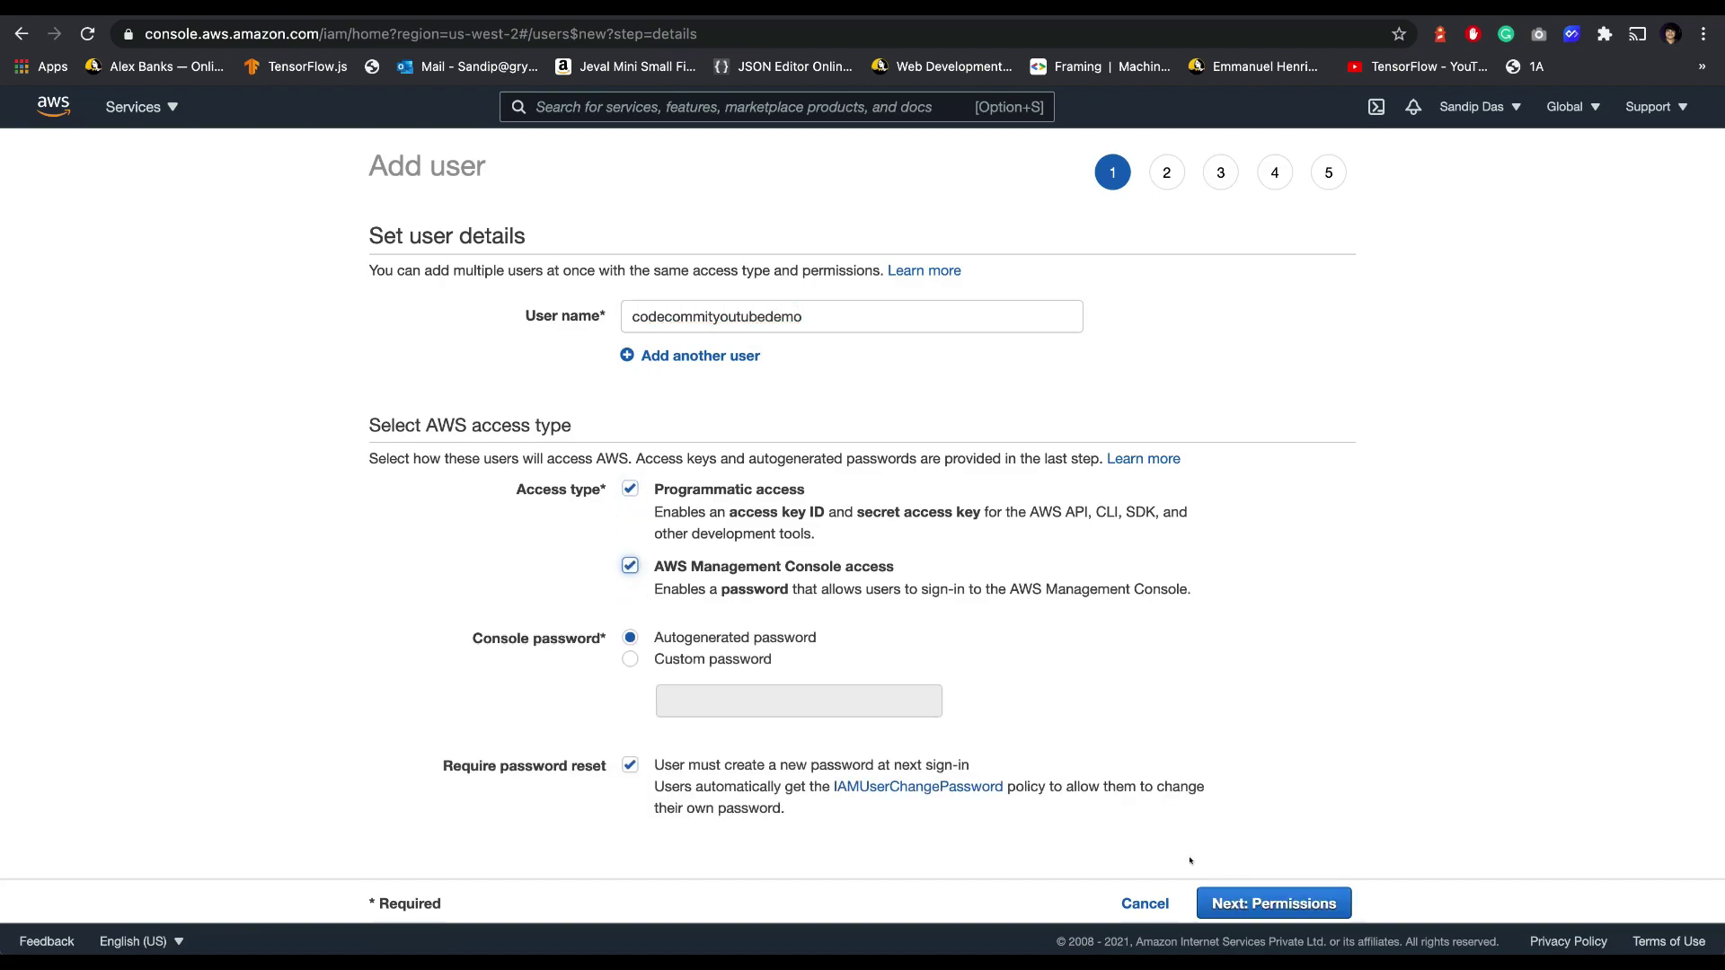
scroll(643, 735, "down", 1)
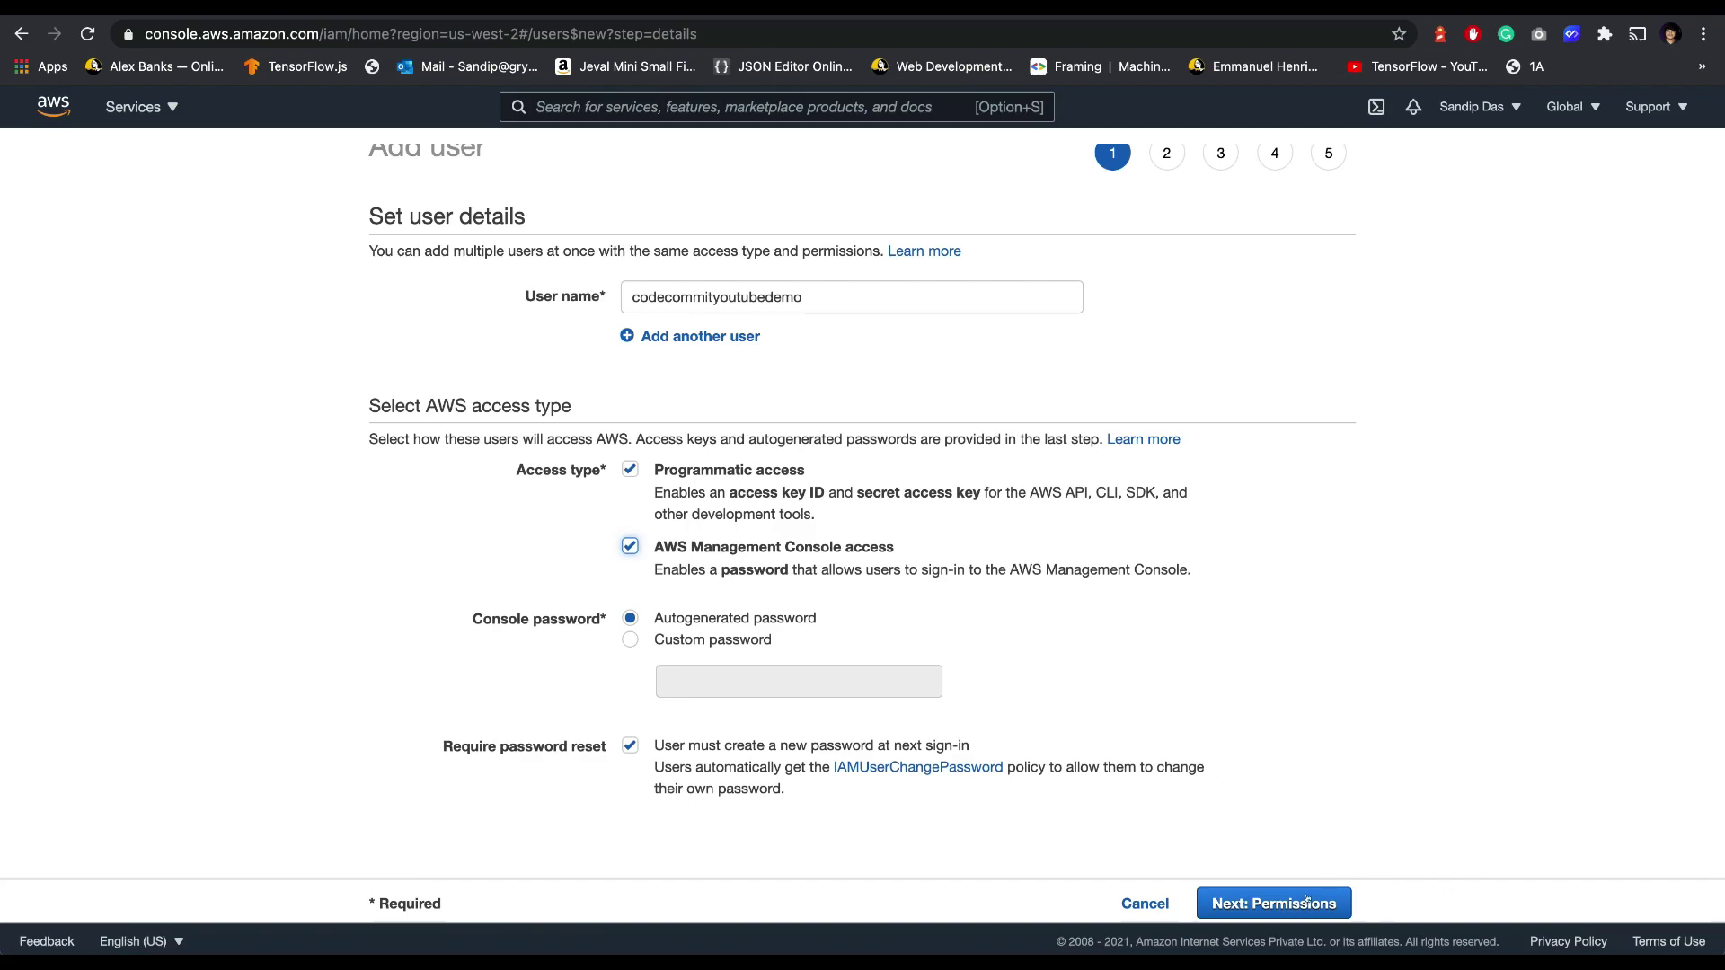
left_click(629, 746)
left_click(1257, 904)
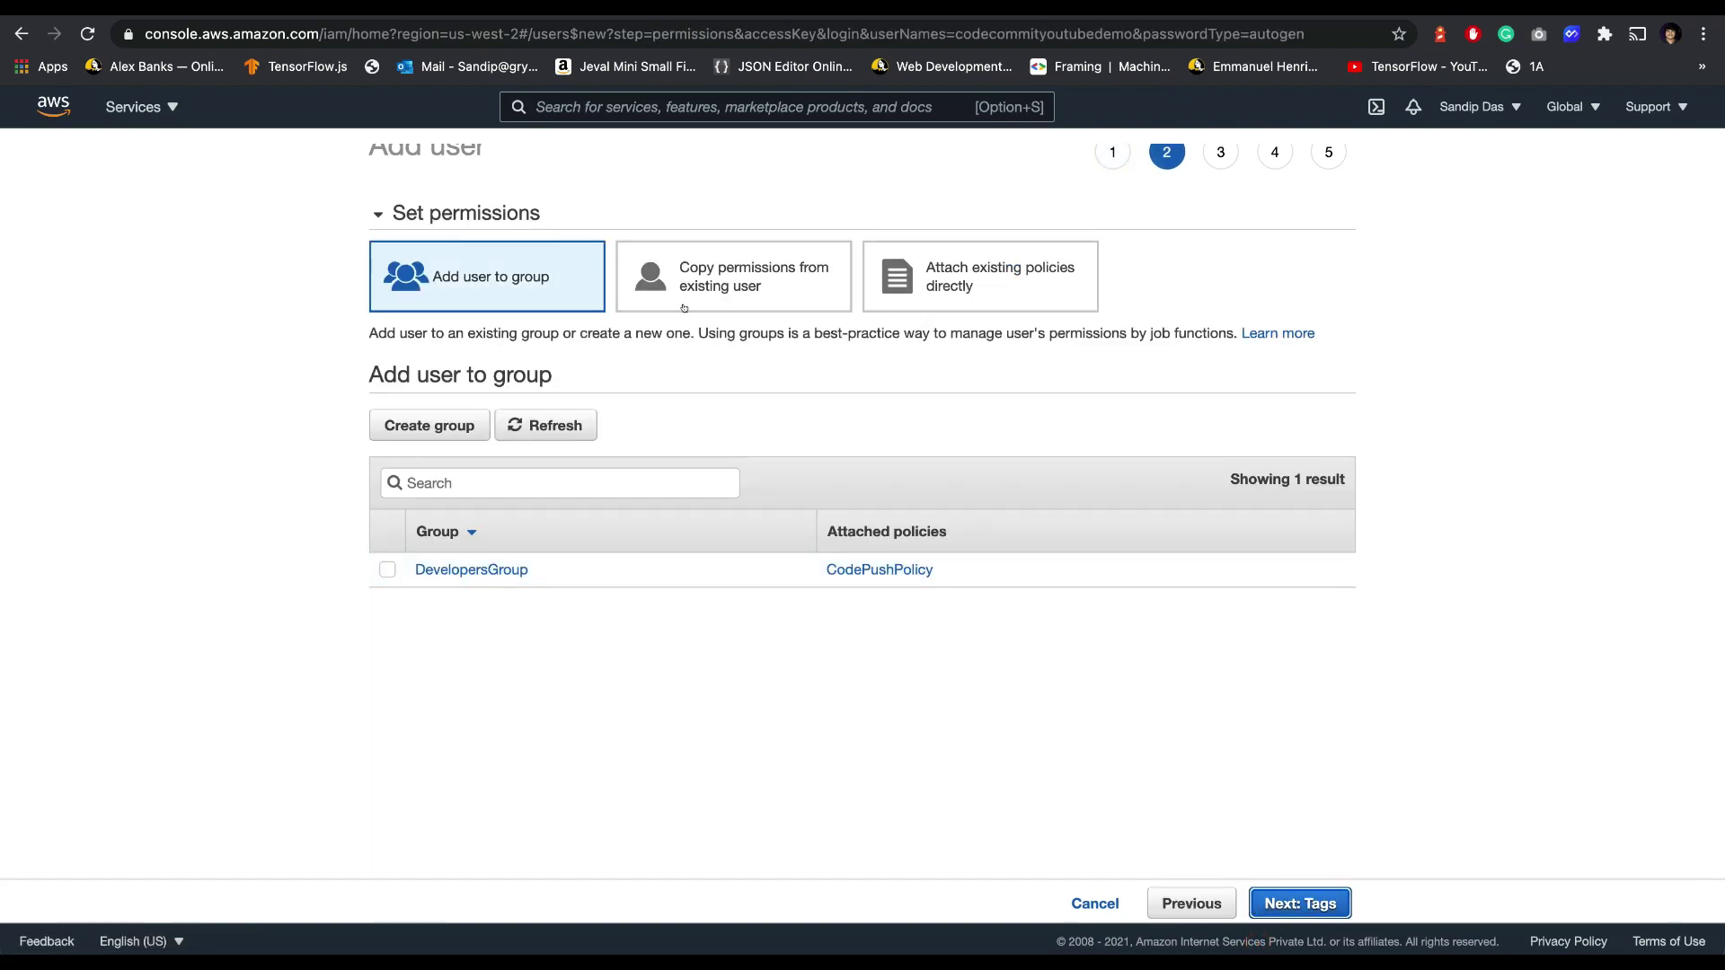
Step: Attach the existing AdministratorAccess policy directly, skip the tags and create the user
left_click(996, 276)
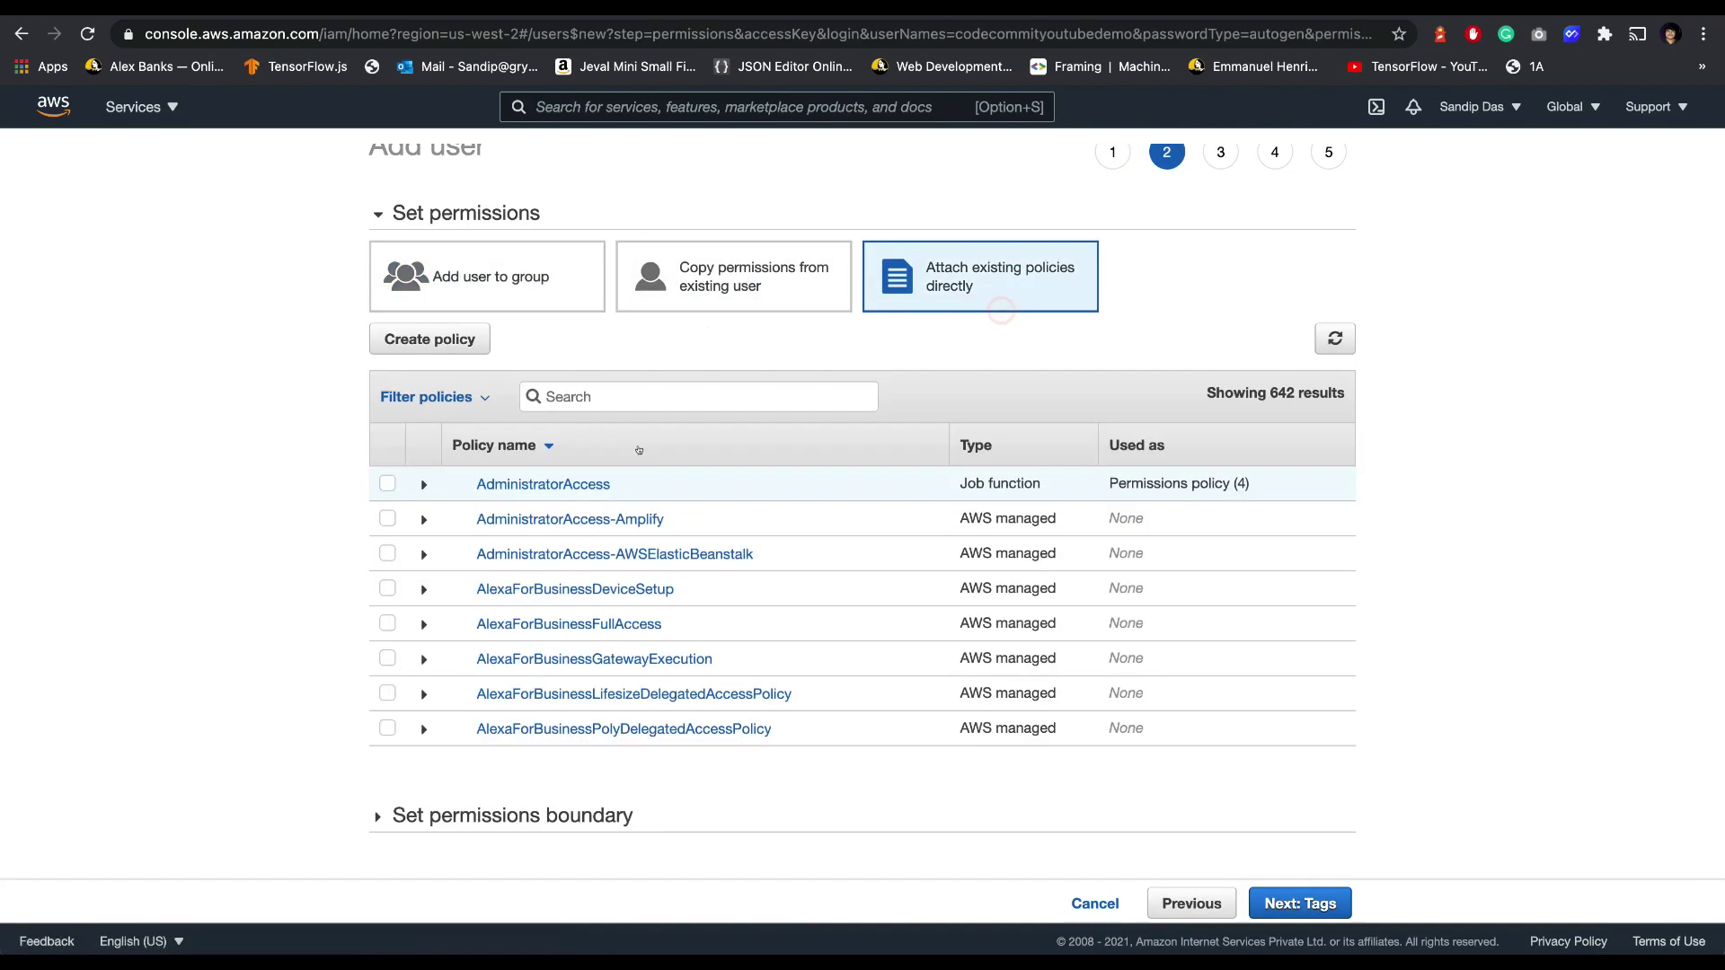
left_click(387, 483)
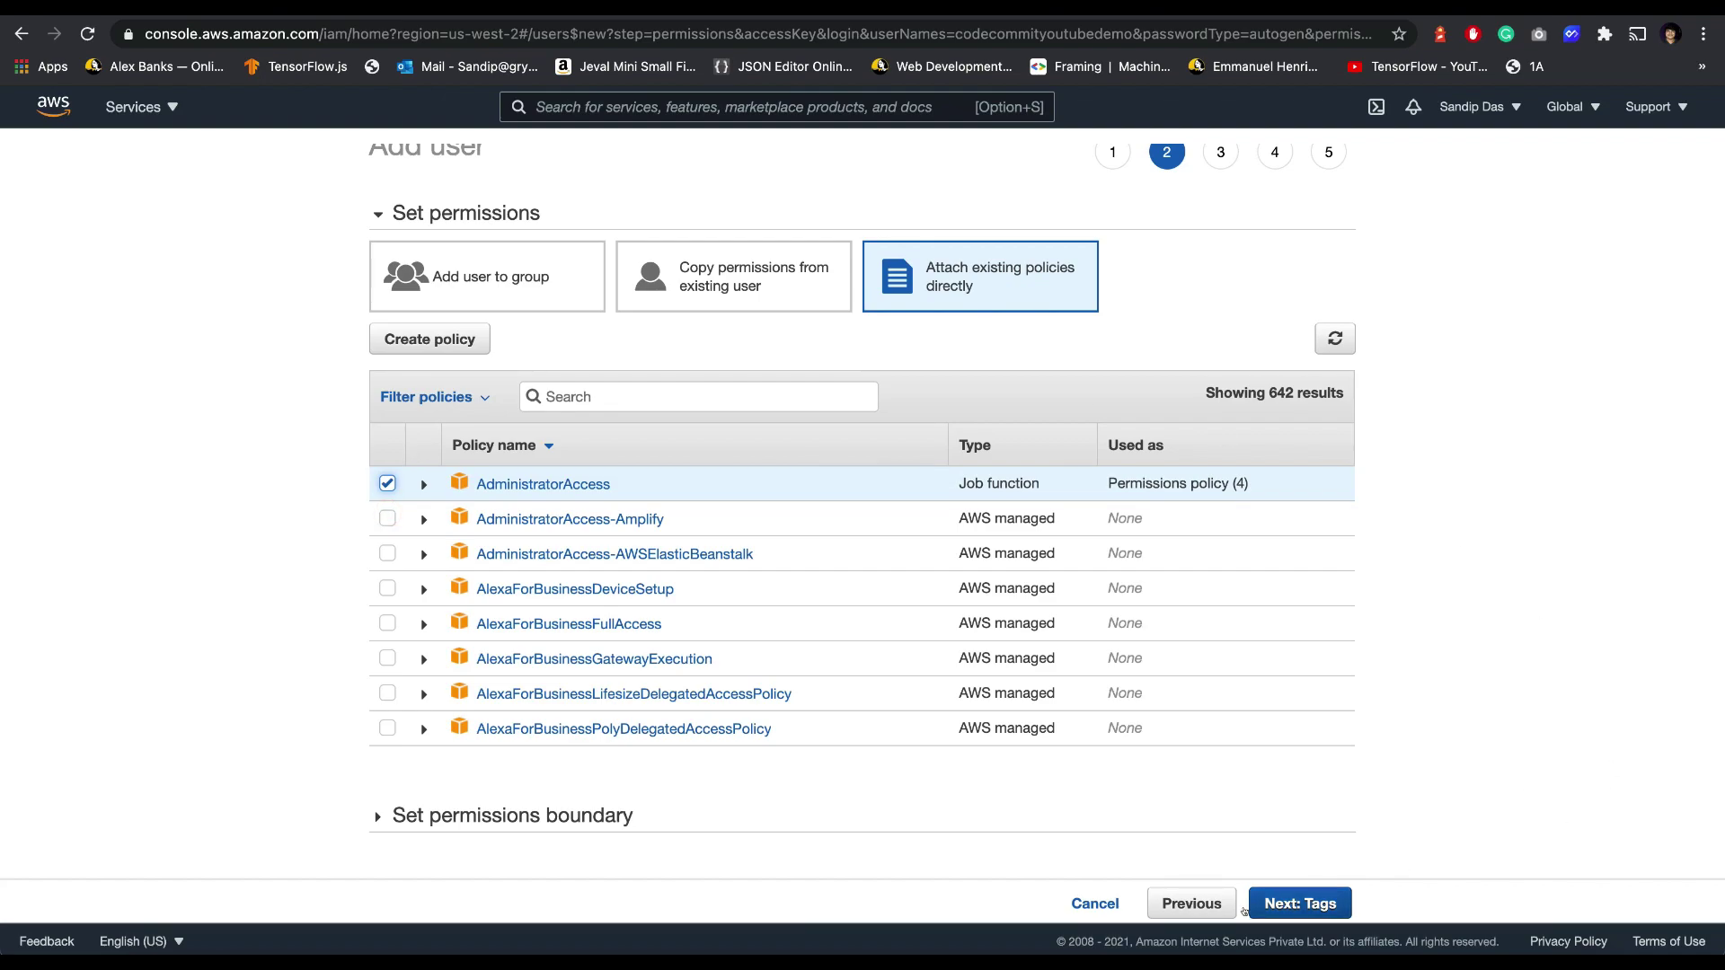
left_click(1307, 903)
left_click(1321, 901)
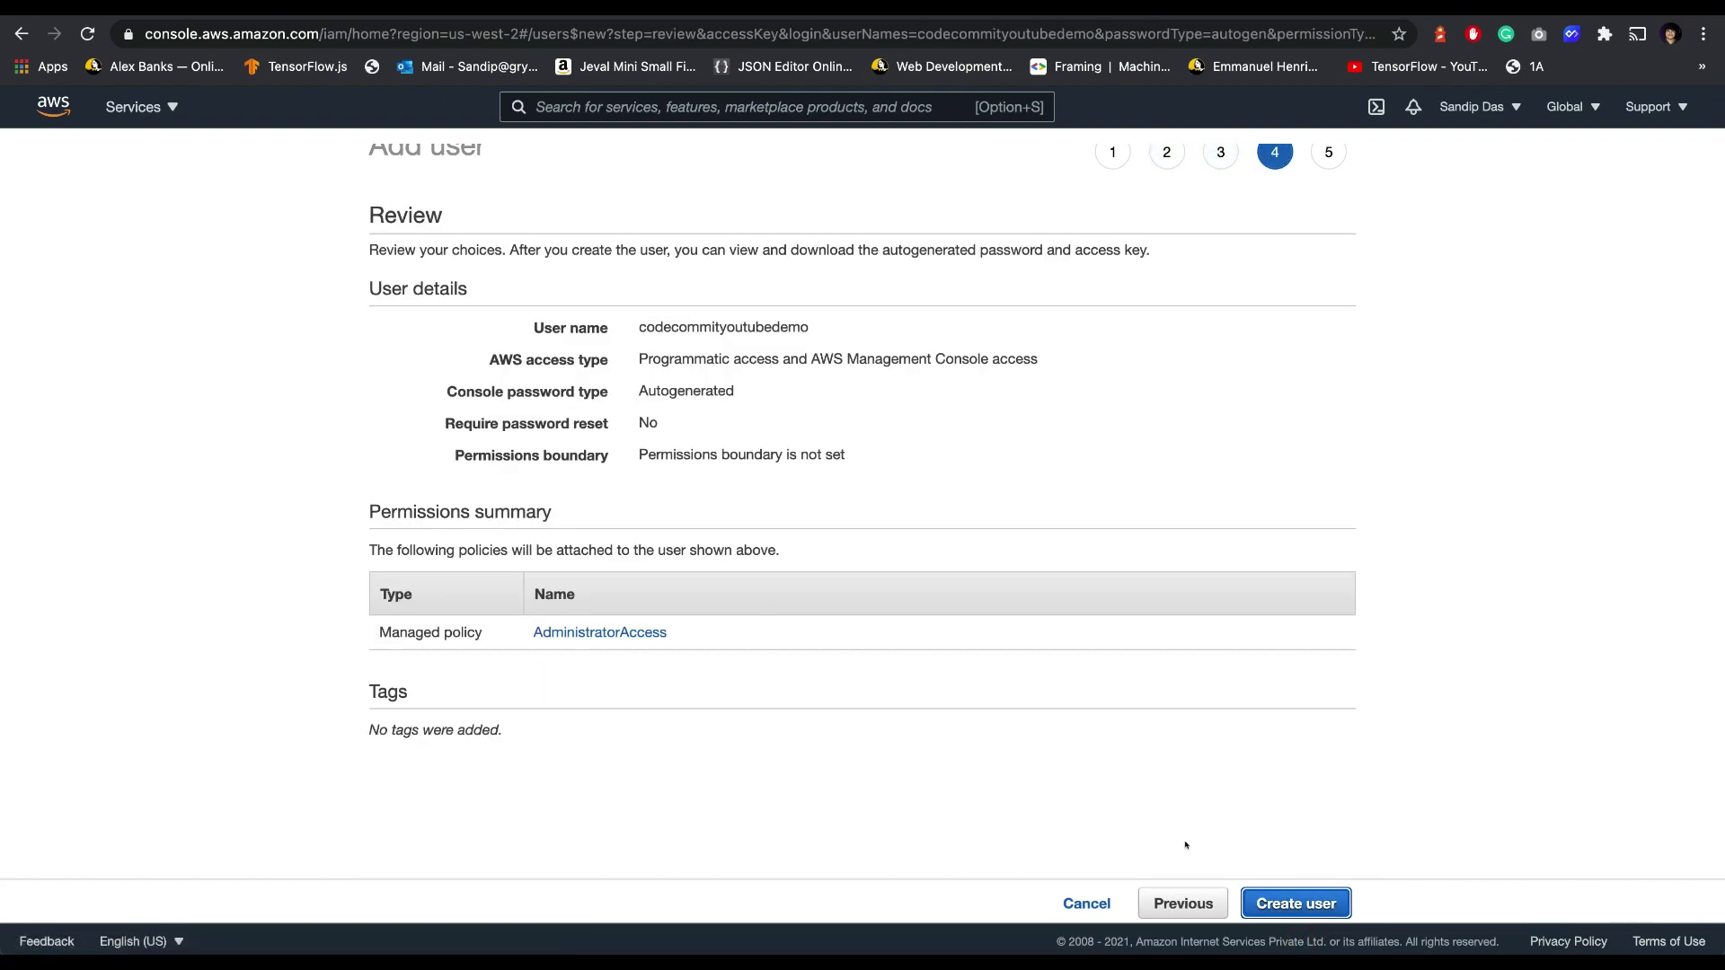
left_click(1305, 904)
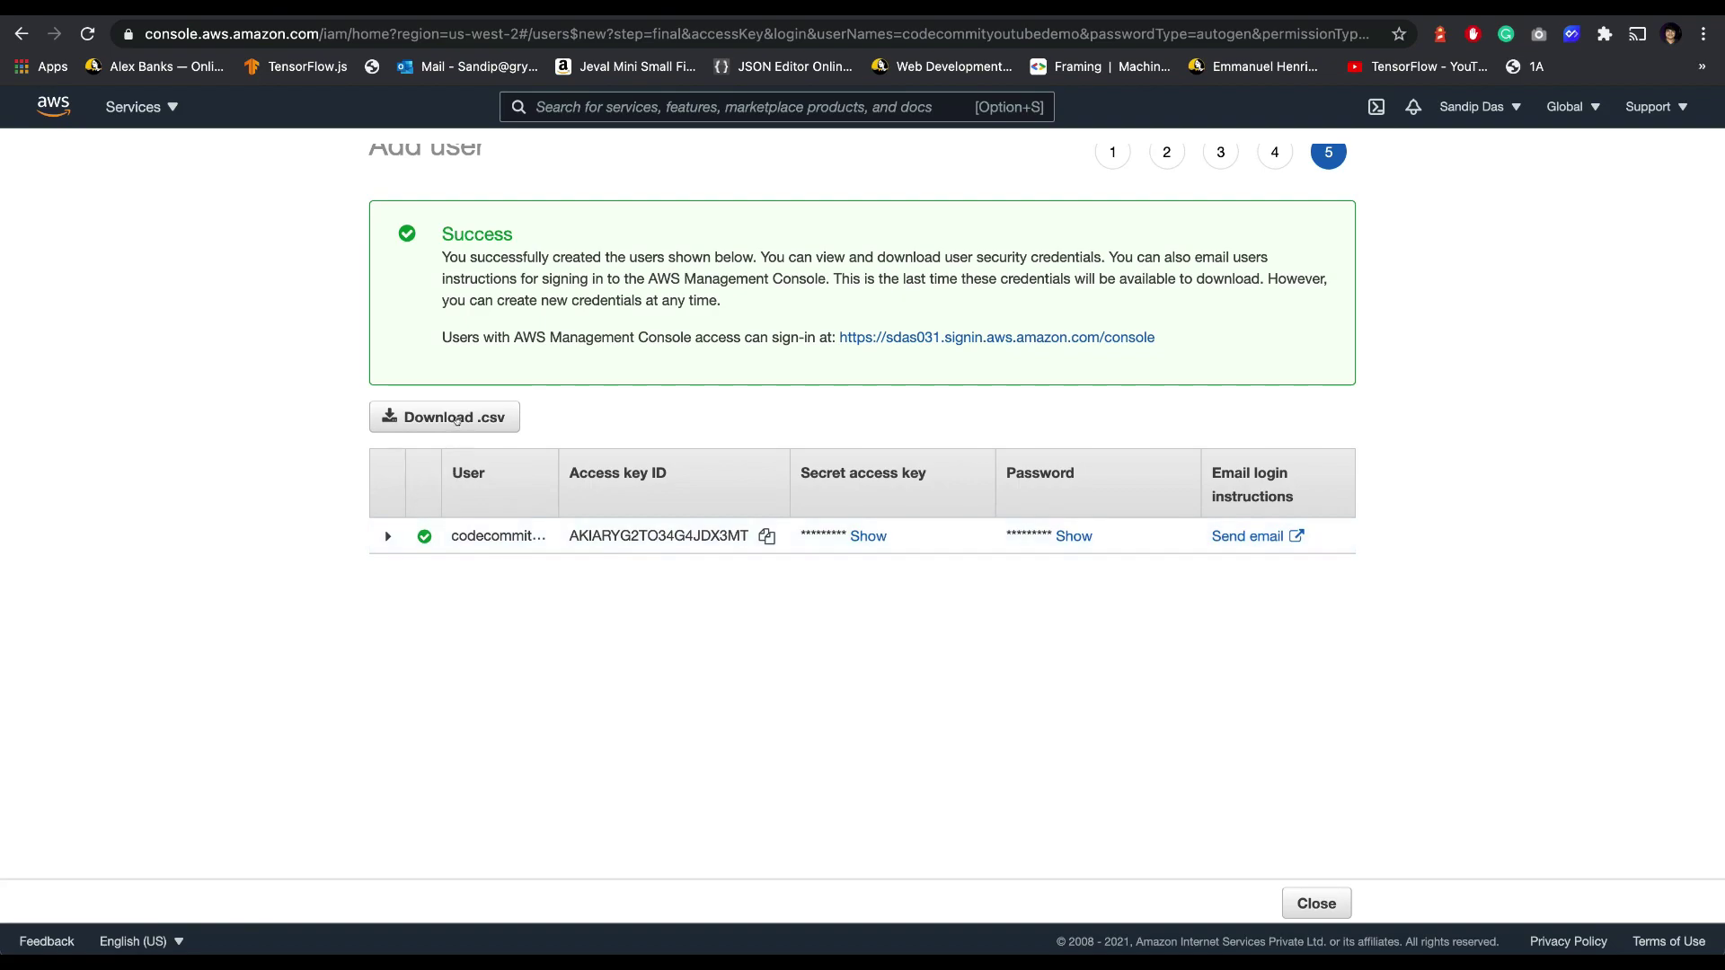
Step: Save the credentials CSV as new_user_credentials on the Desktop and open the new user's console sign-in link
left_click(445, 417)
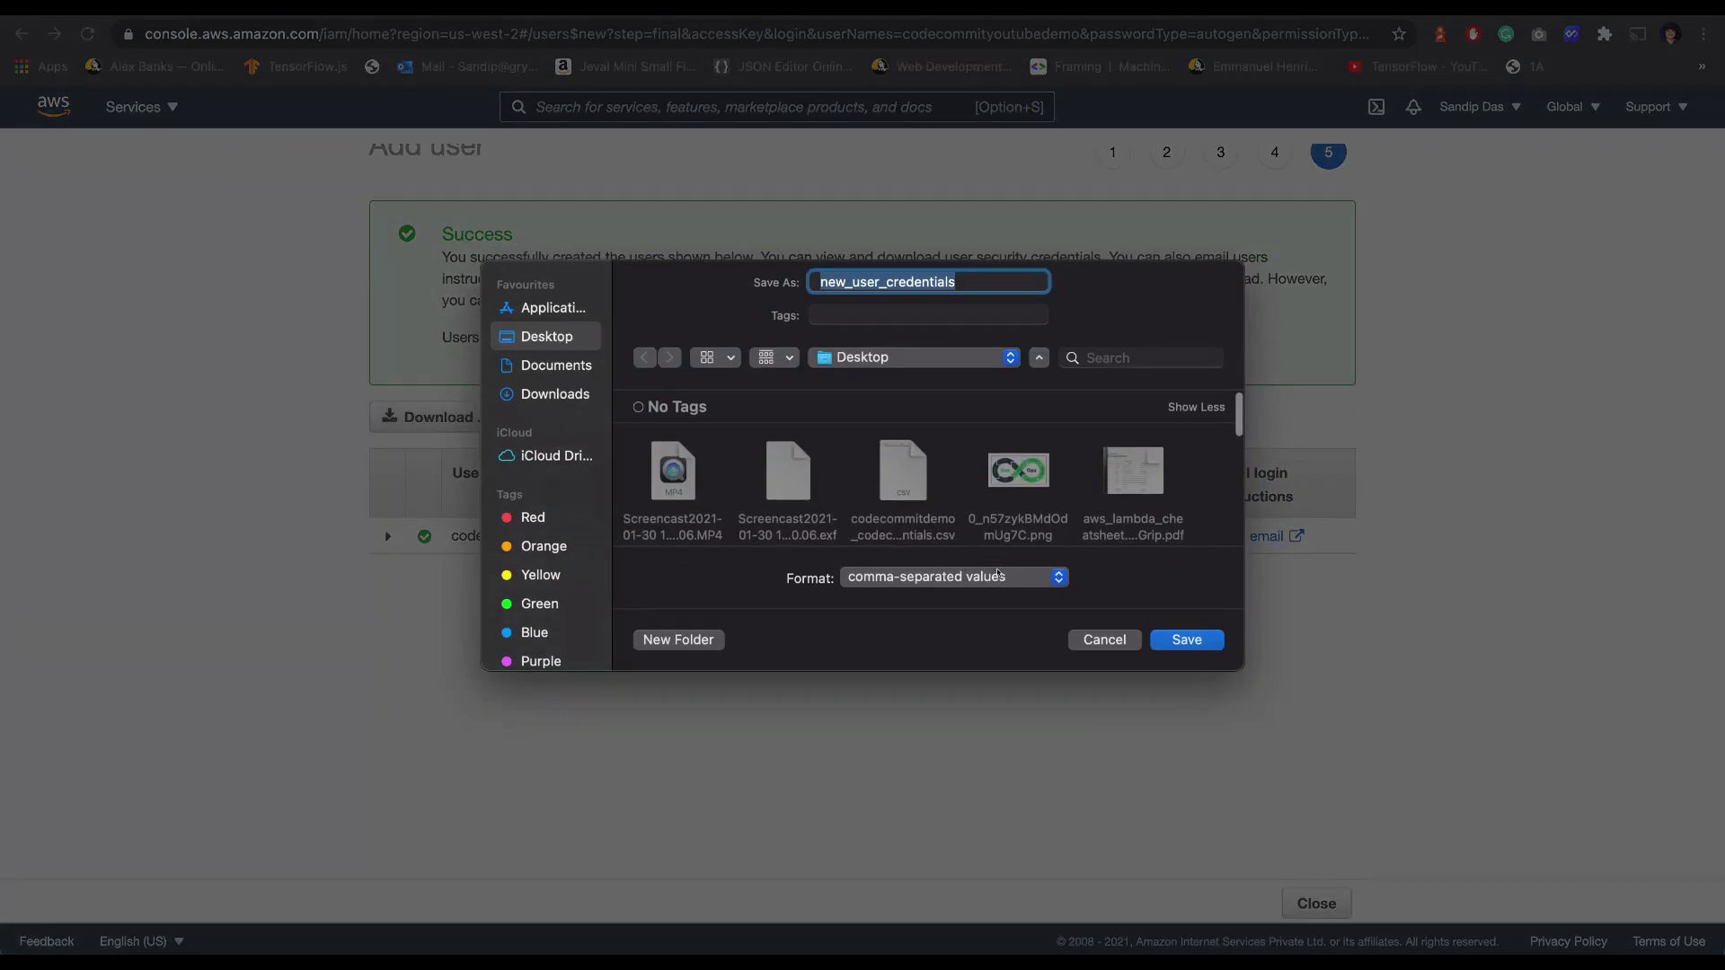
left_click(1184, 638)
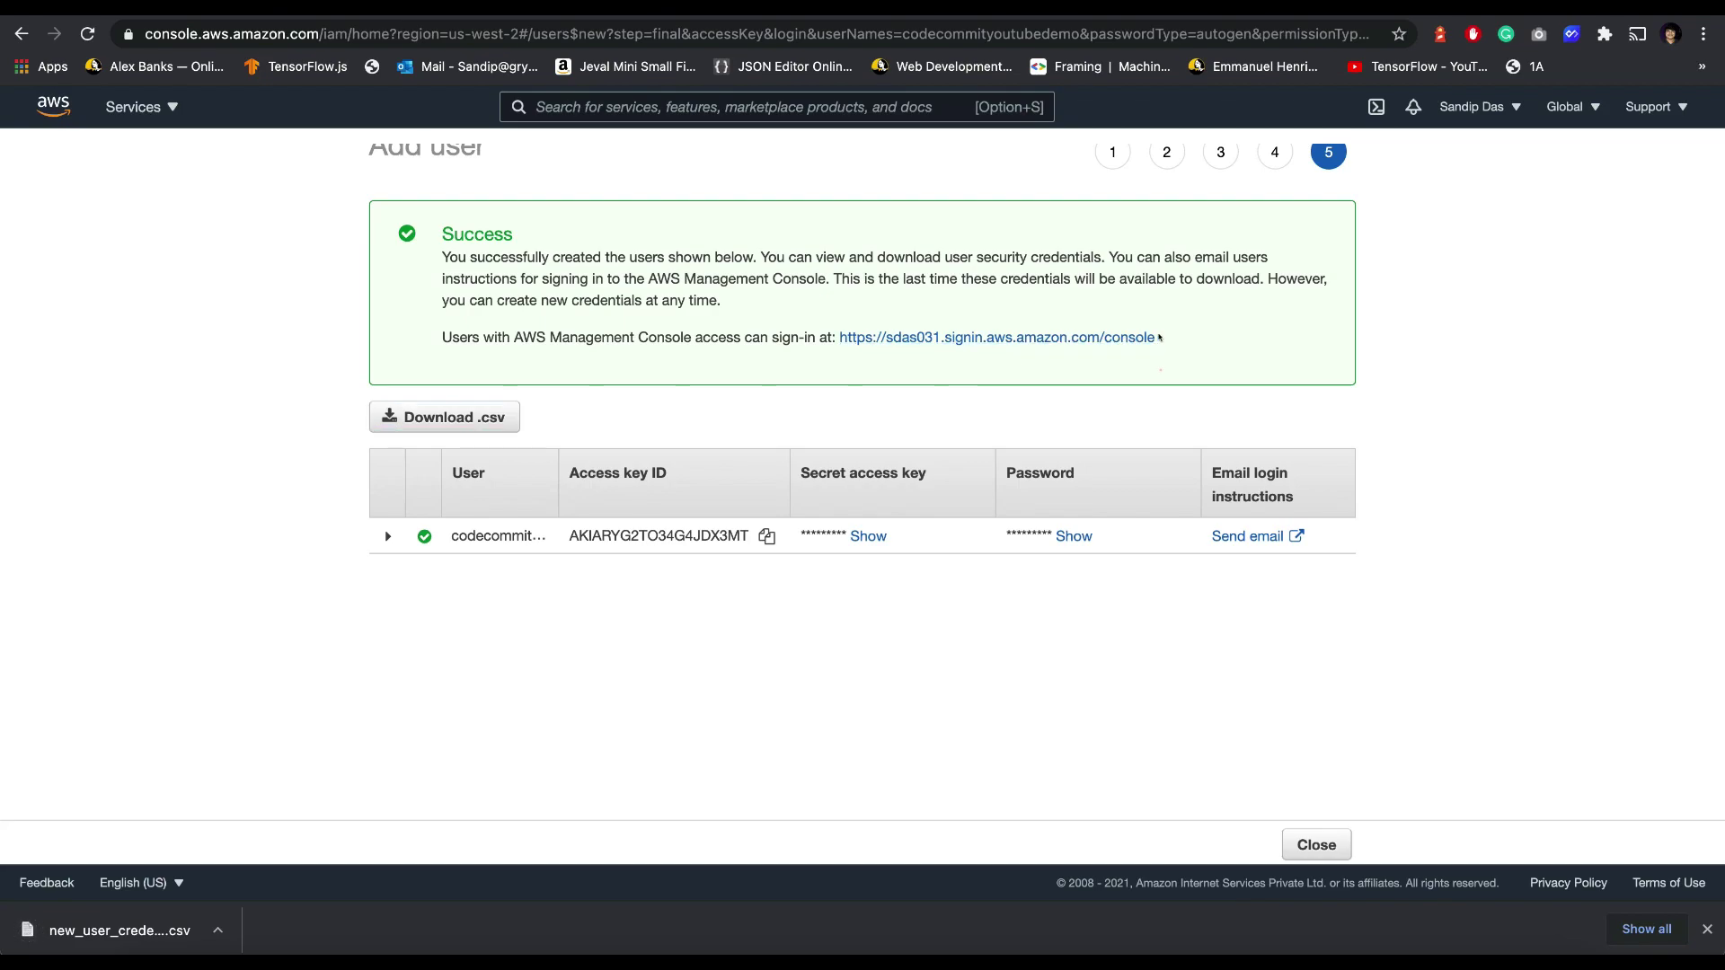
left_click_drag(1159, 369, 836, 338)
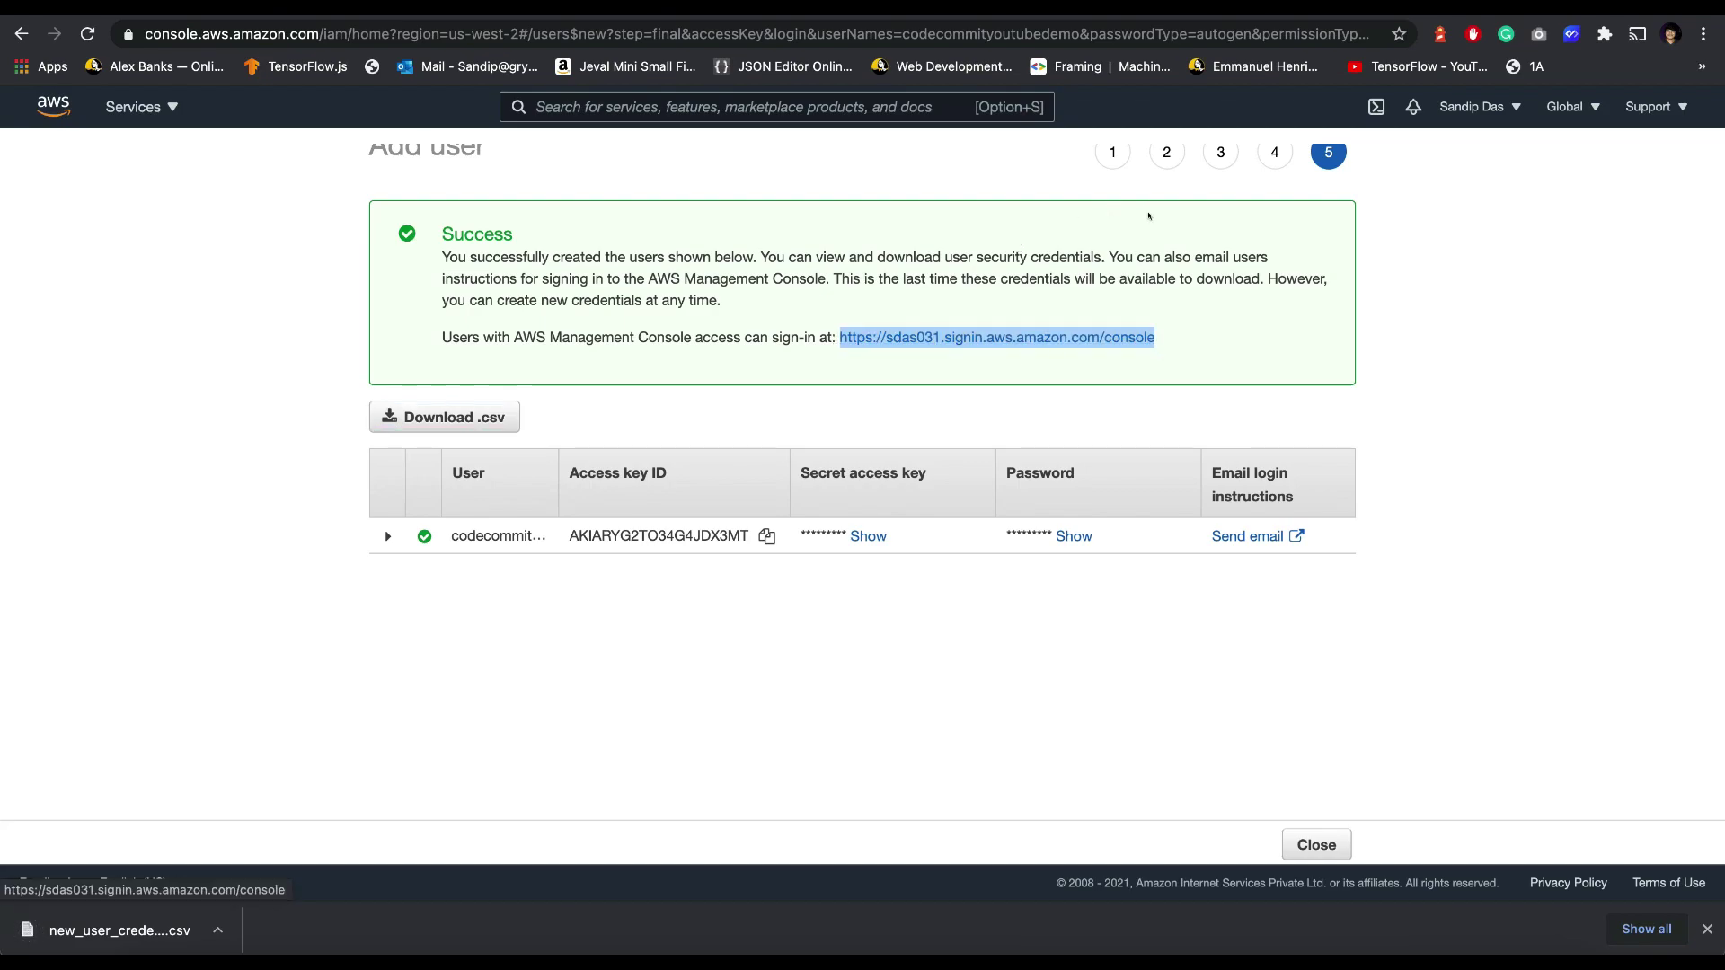
left_click(1094, 336)
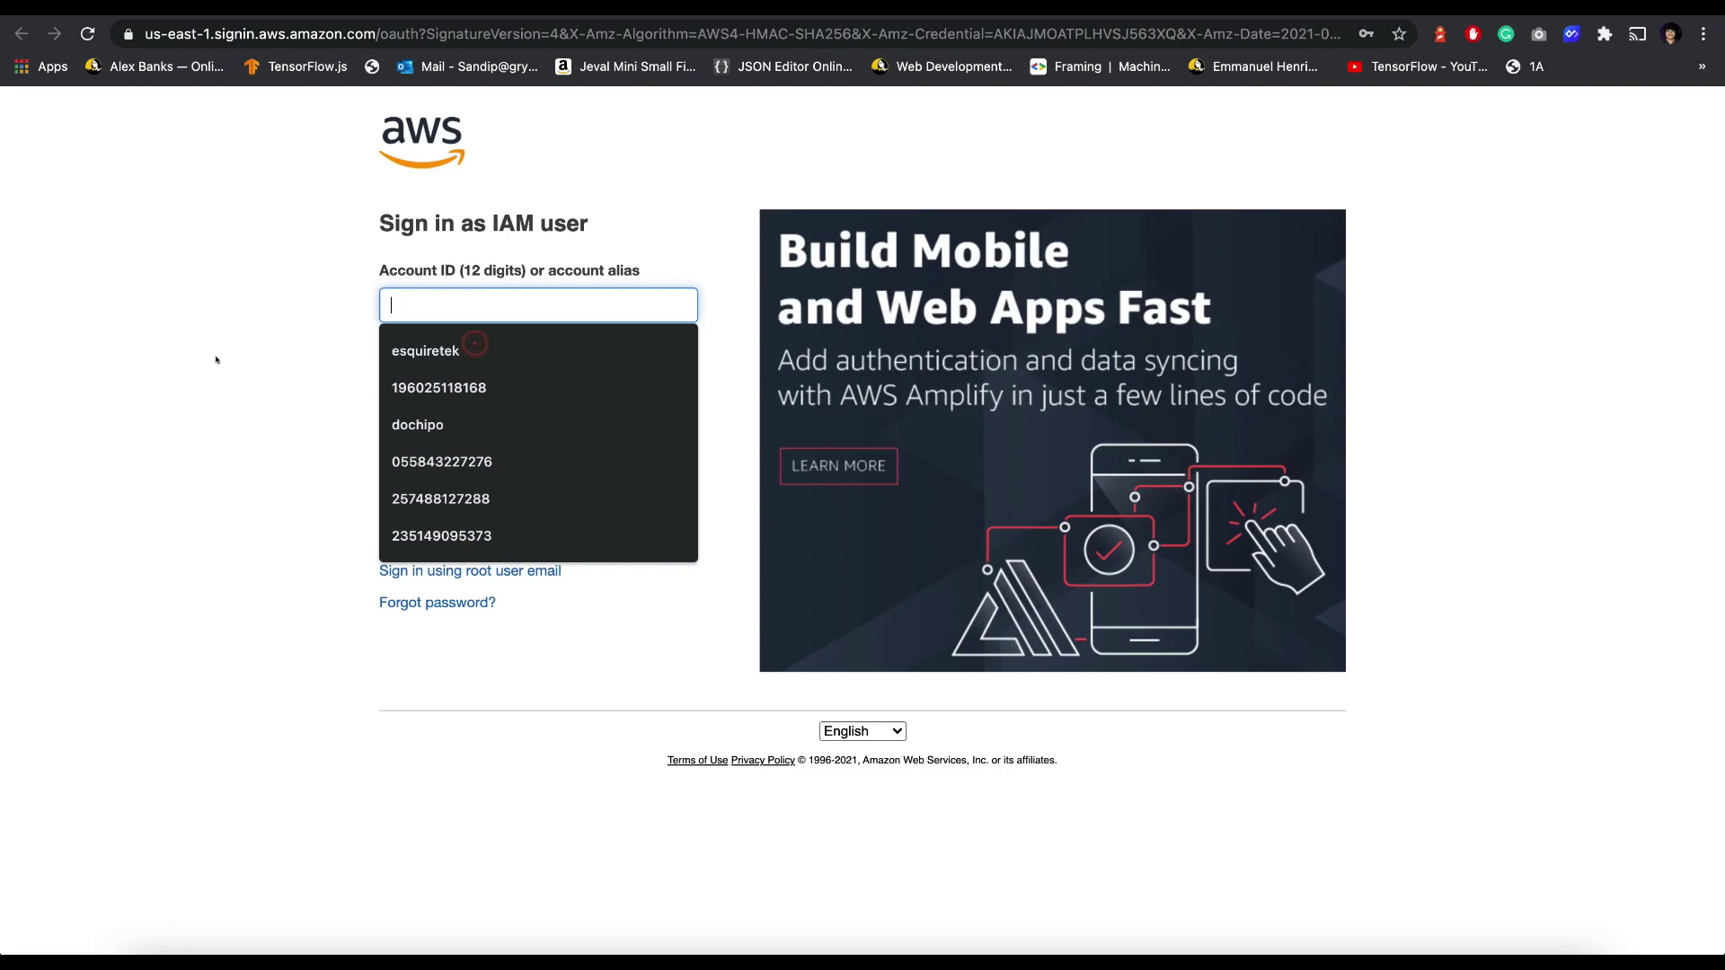
Step: Fill in the account alias and set the IAM user name to codecommityoutubedemo in the sign-in form
type("sd")
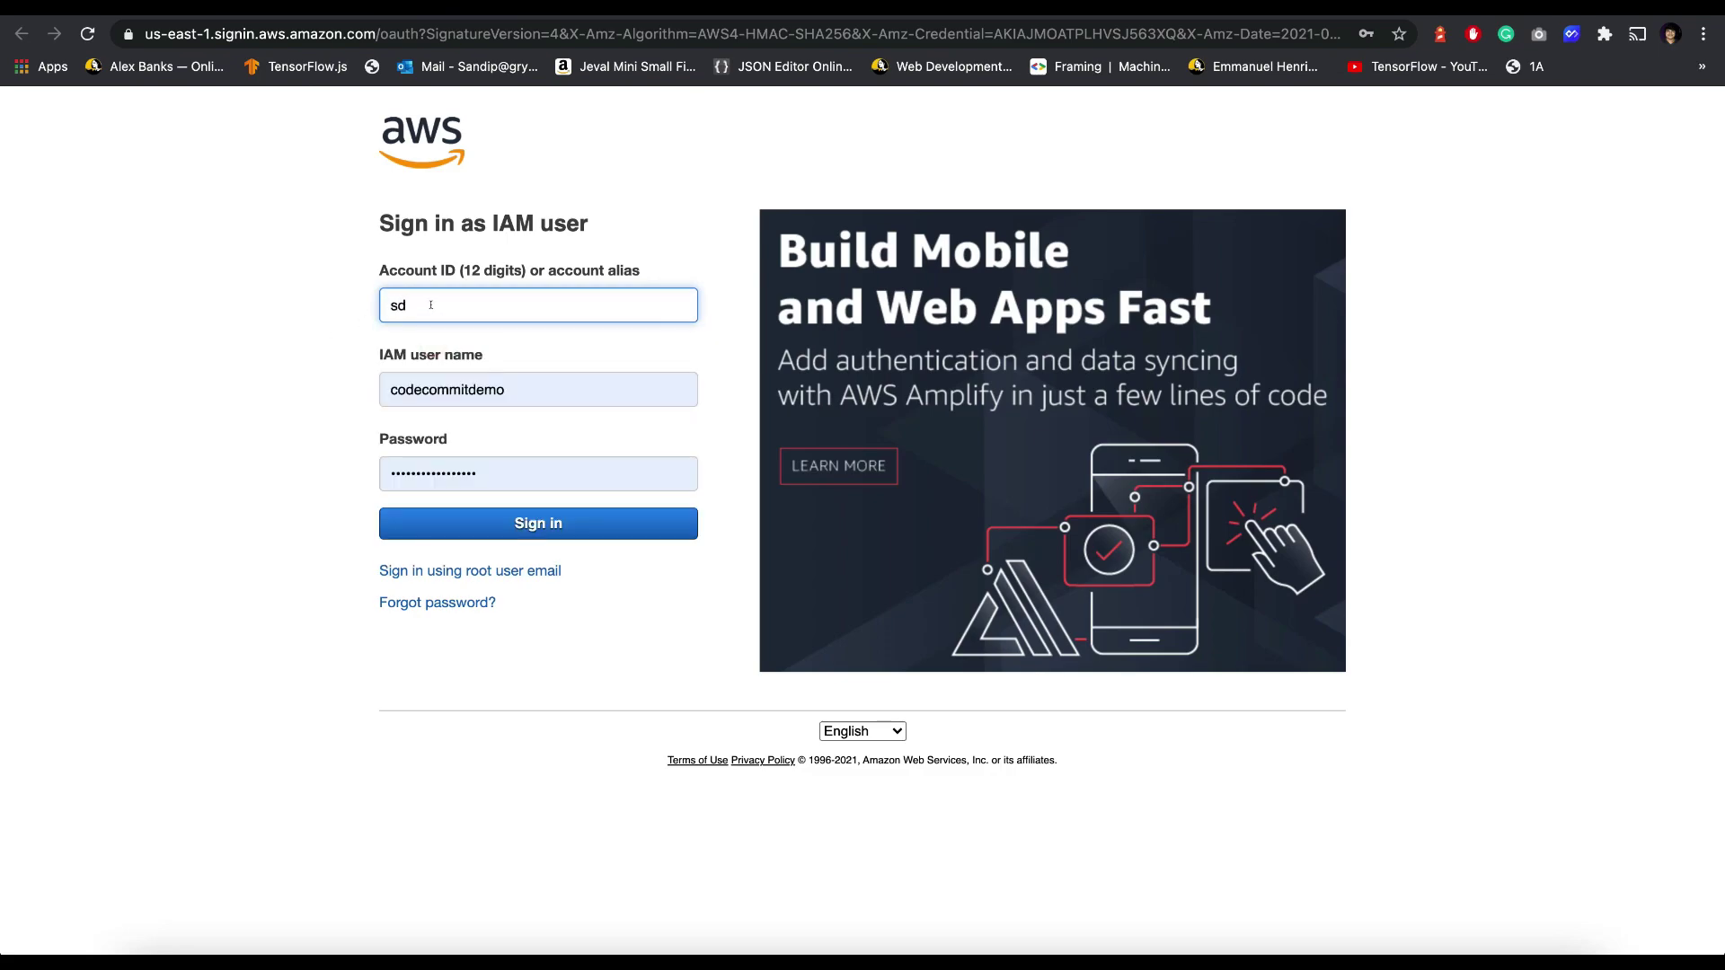
type("as031")
left_click(467, 386)
double_click(427, 395)
key("BackSpace")
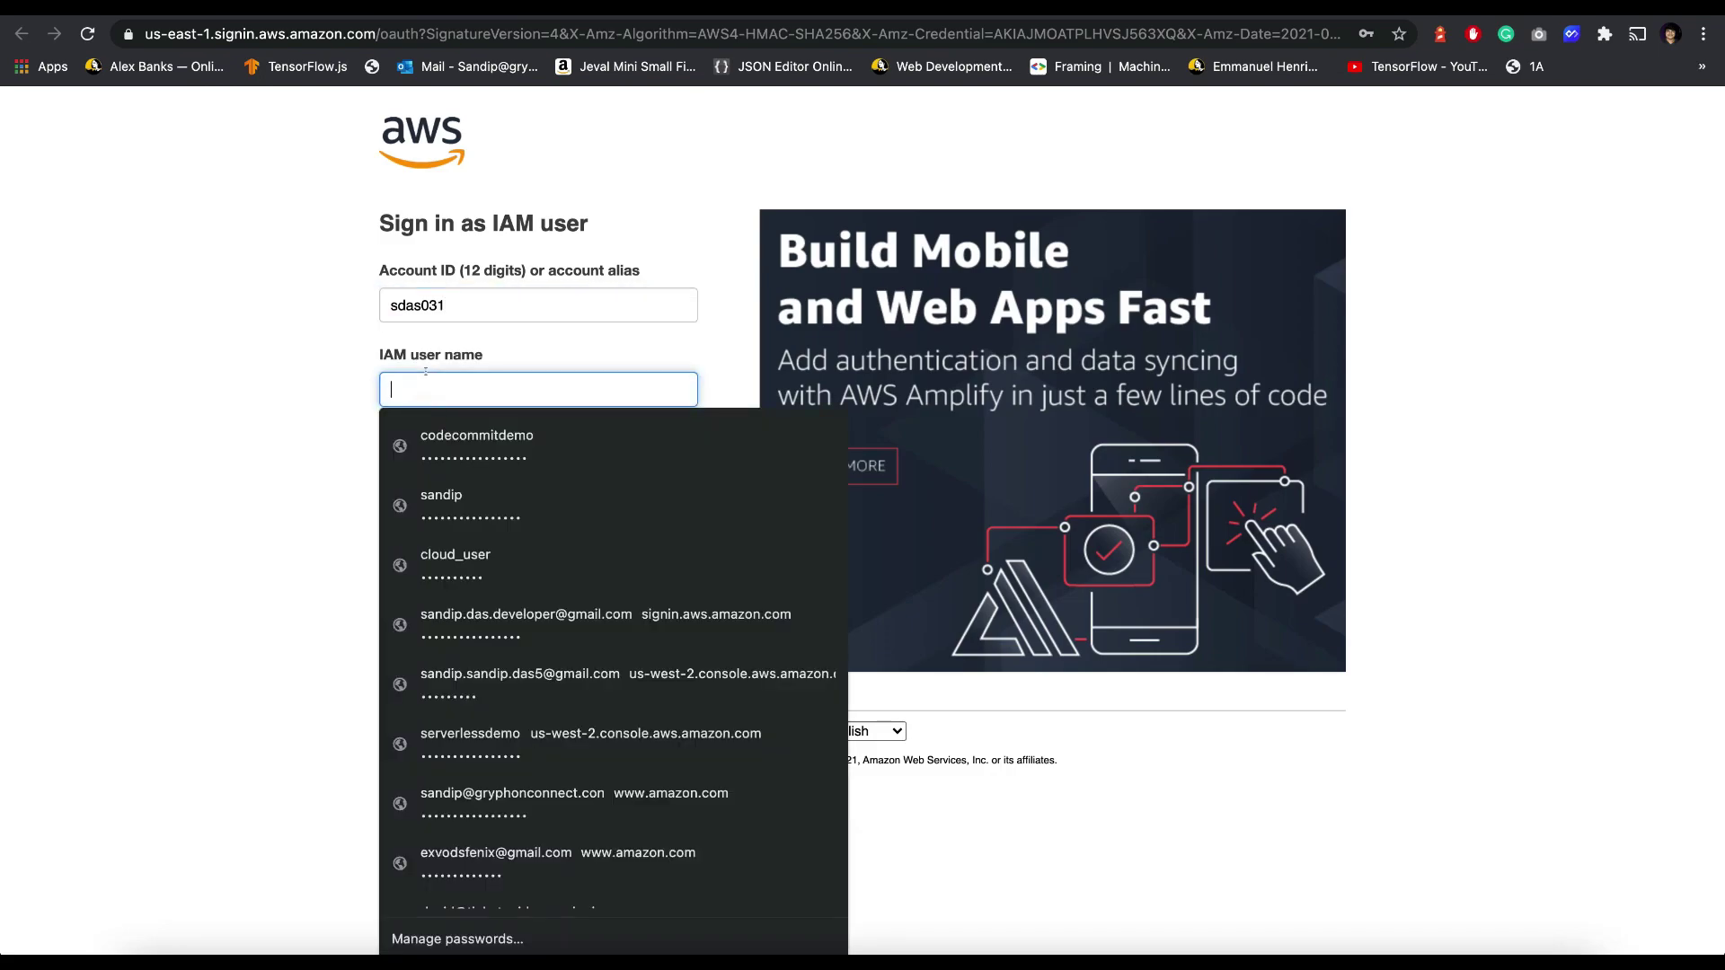
type("codecommit")
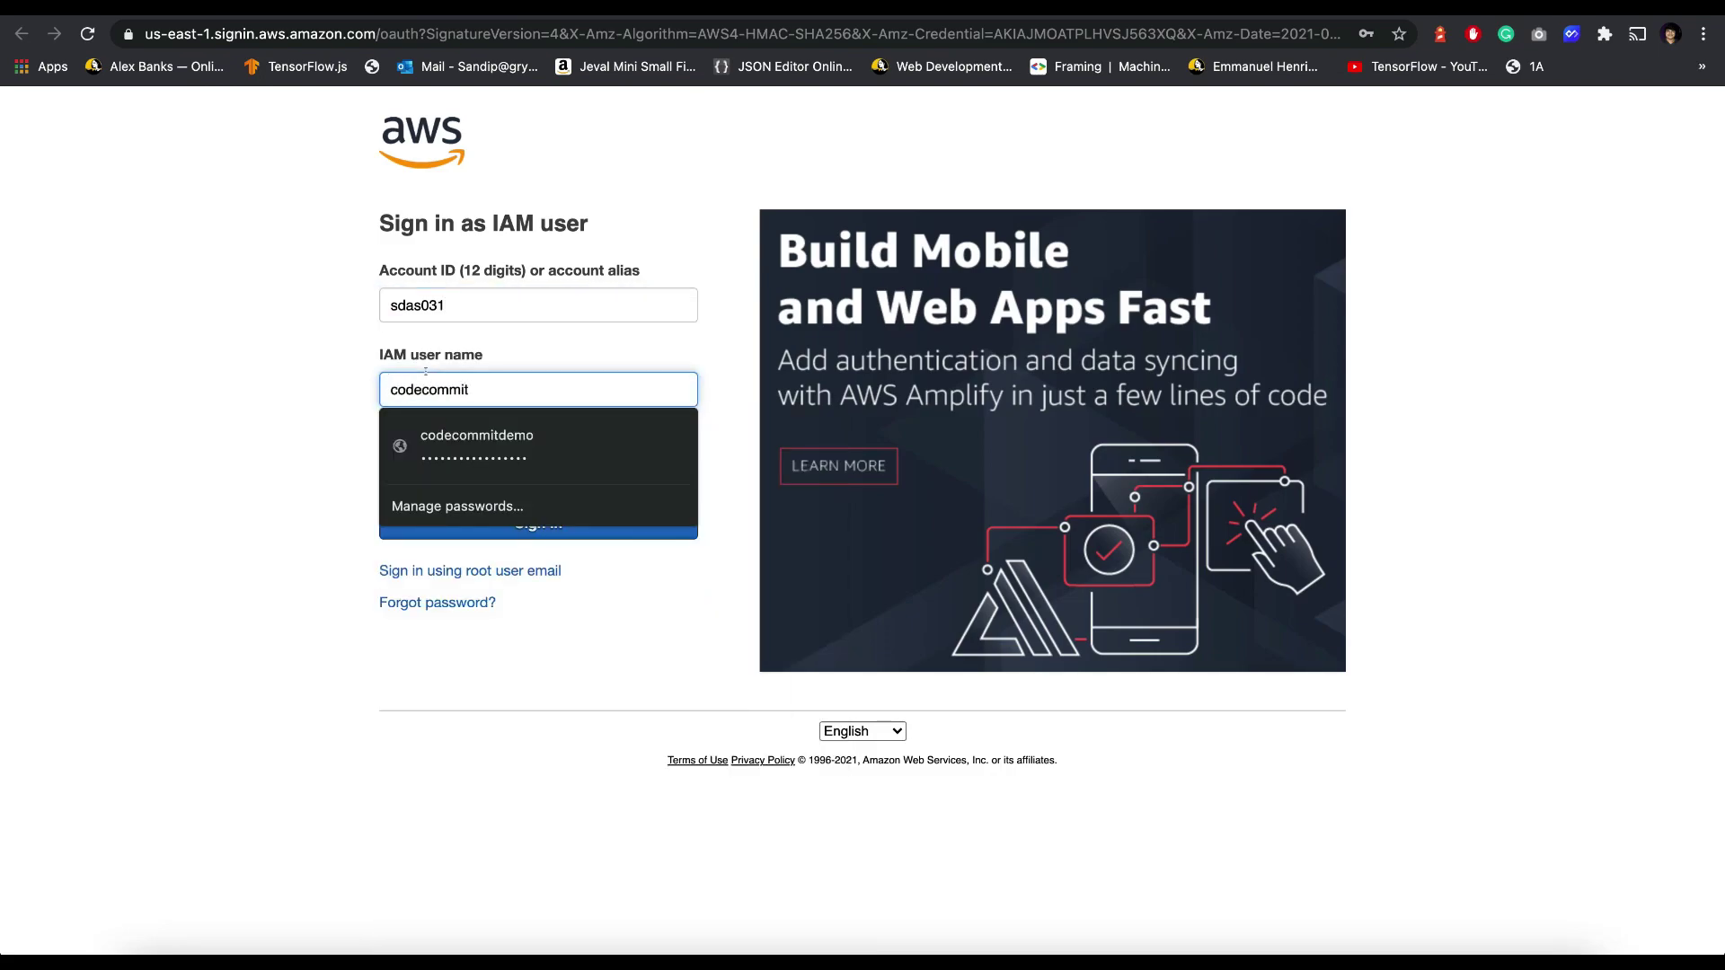
type("youtubedemo")
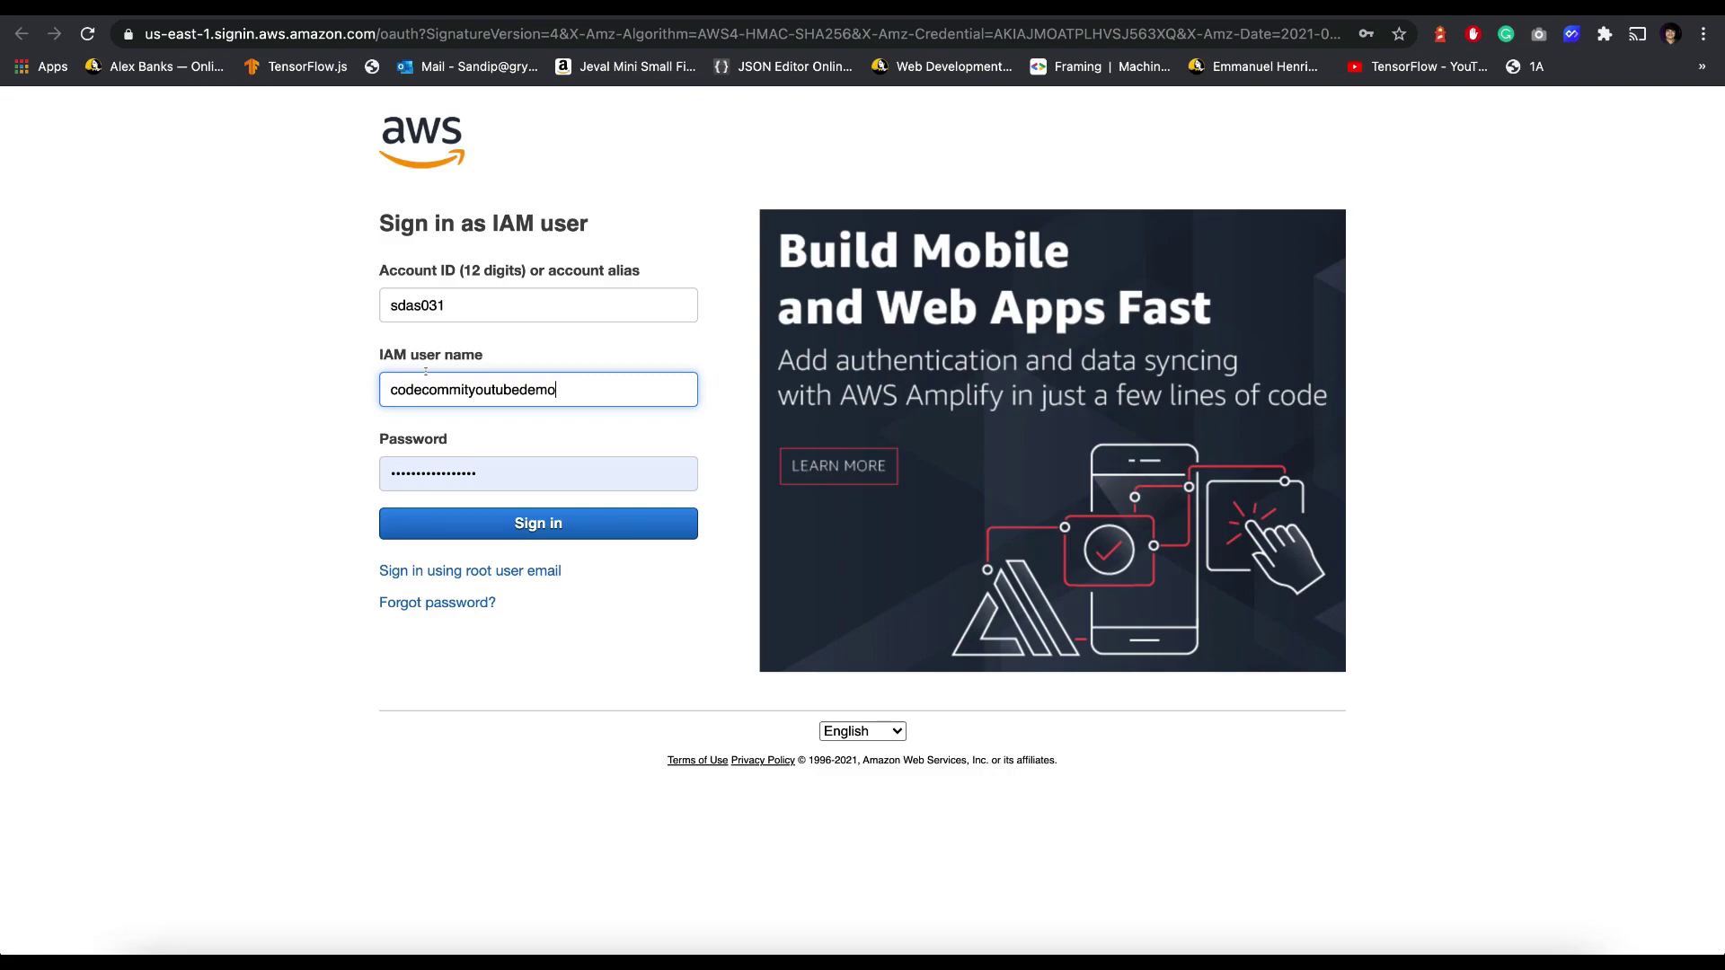
Step: Copy the user's password from the new_user_credentials sheet in Numbers, paste it into the browser's Password field and sign in
left_click(839, 958)
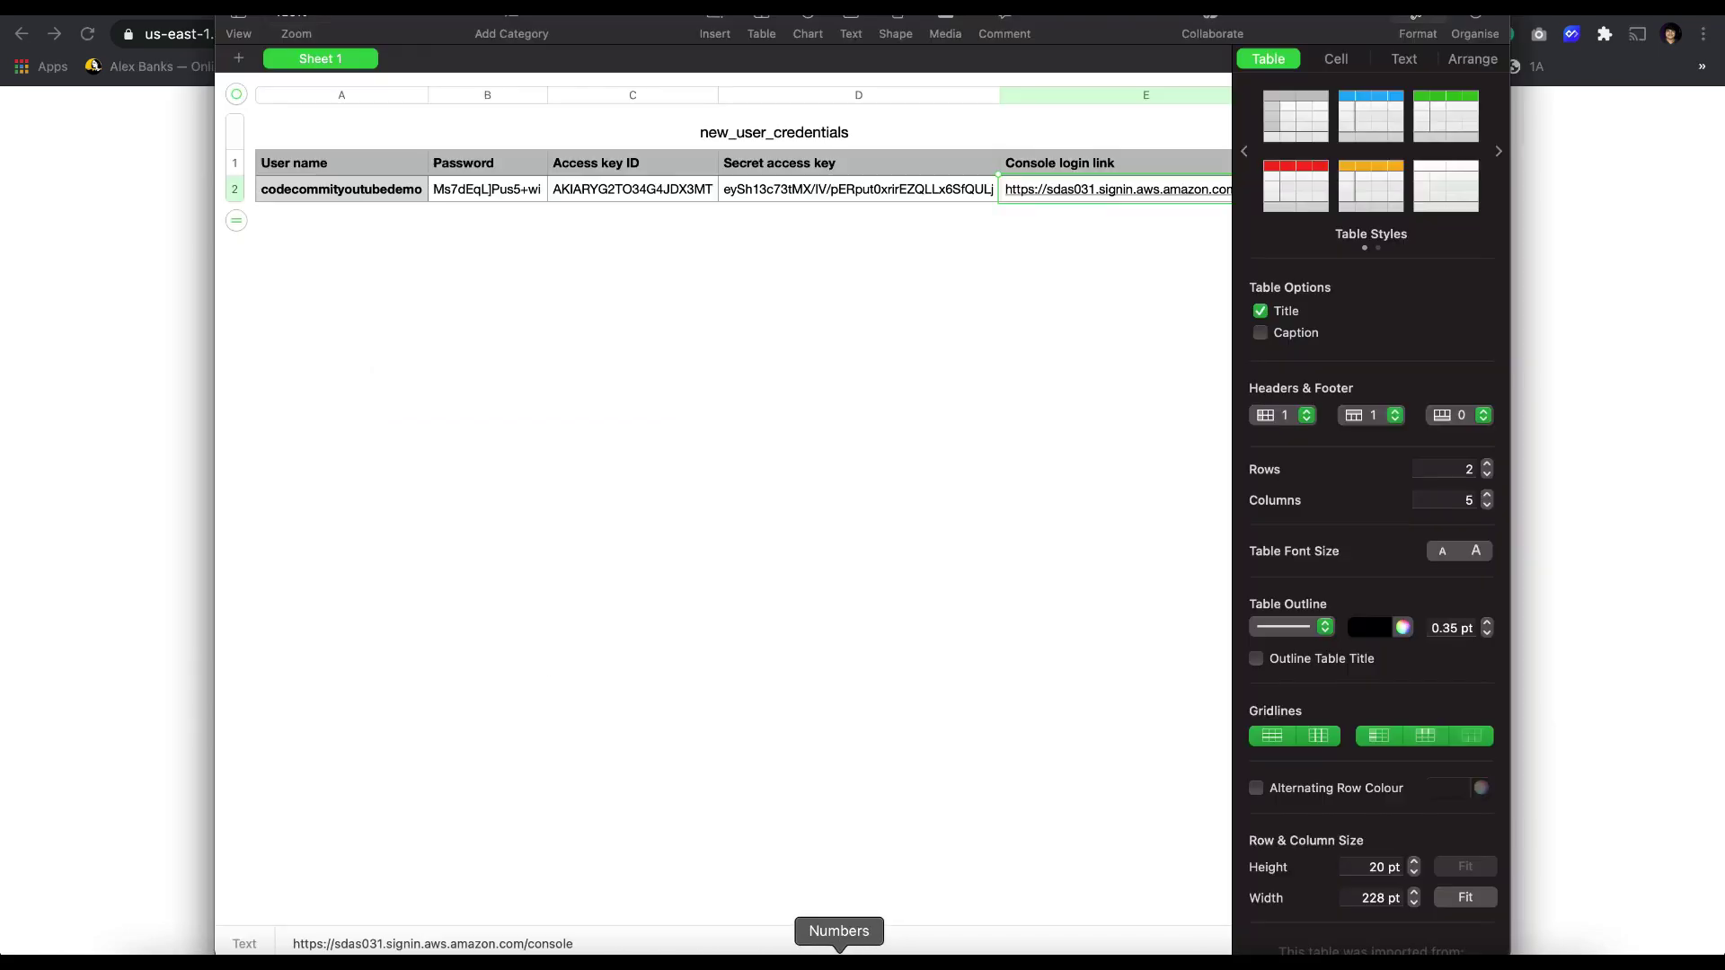
left_click(485, 189)
double_click(482, 189)
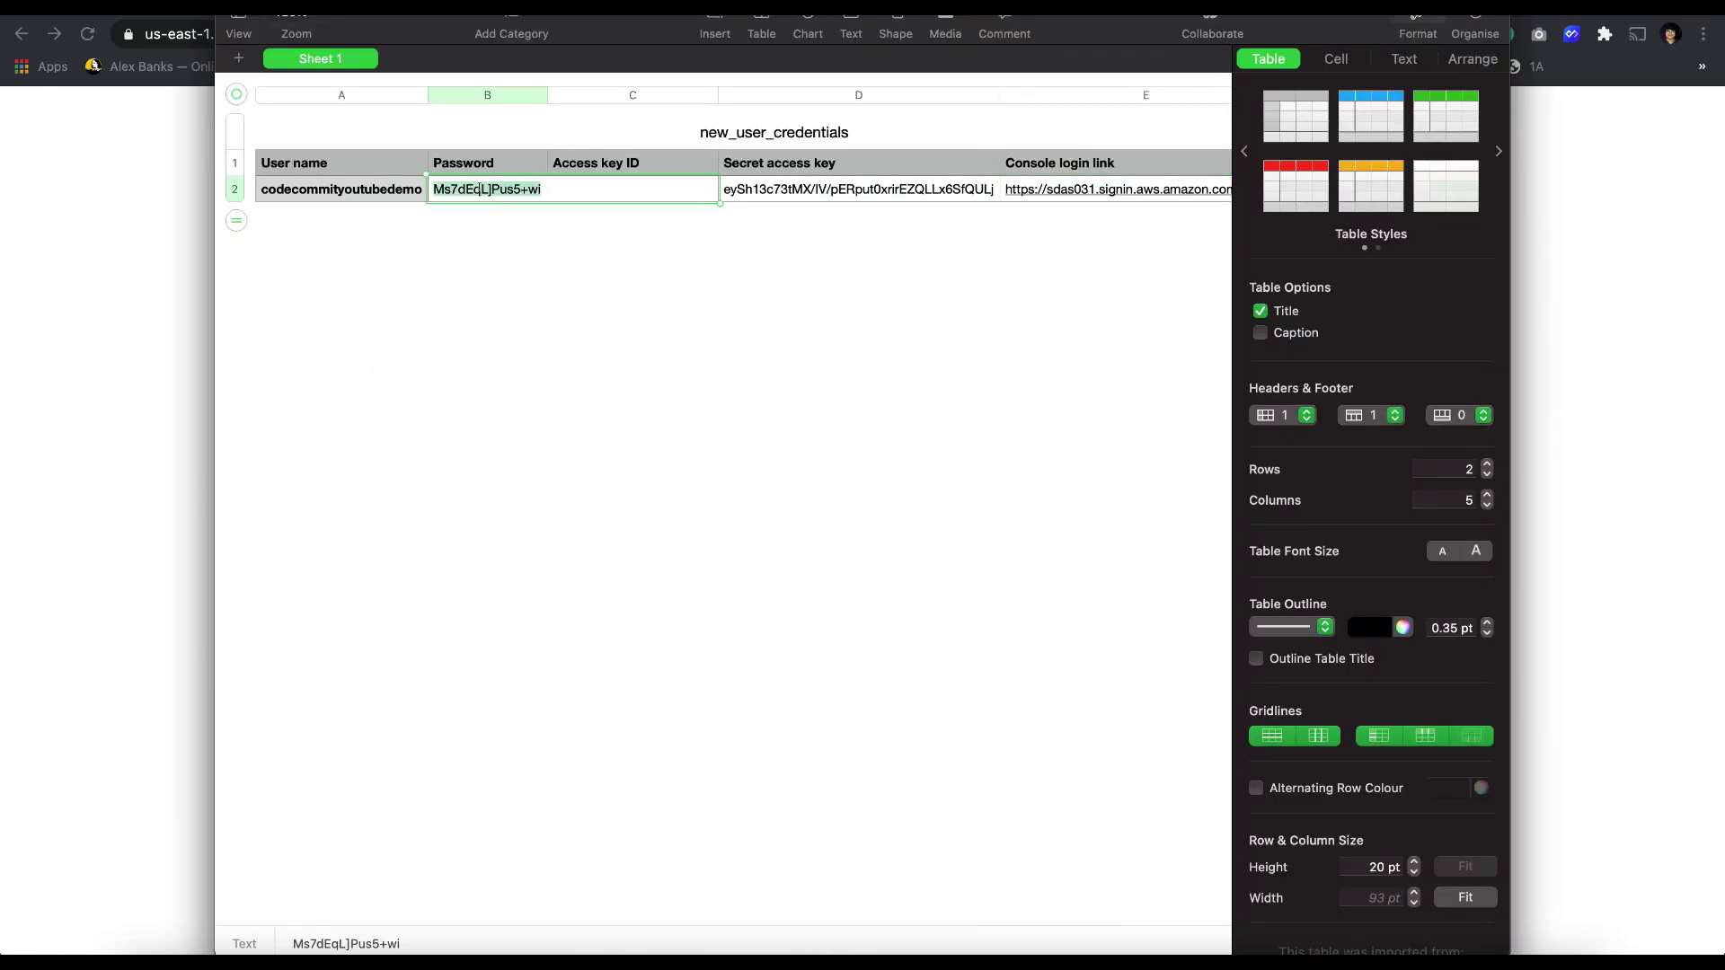
key("super+c")
key("super+Tab")
left_click(485, 473)
key("super+v")
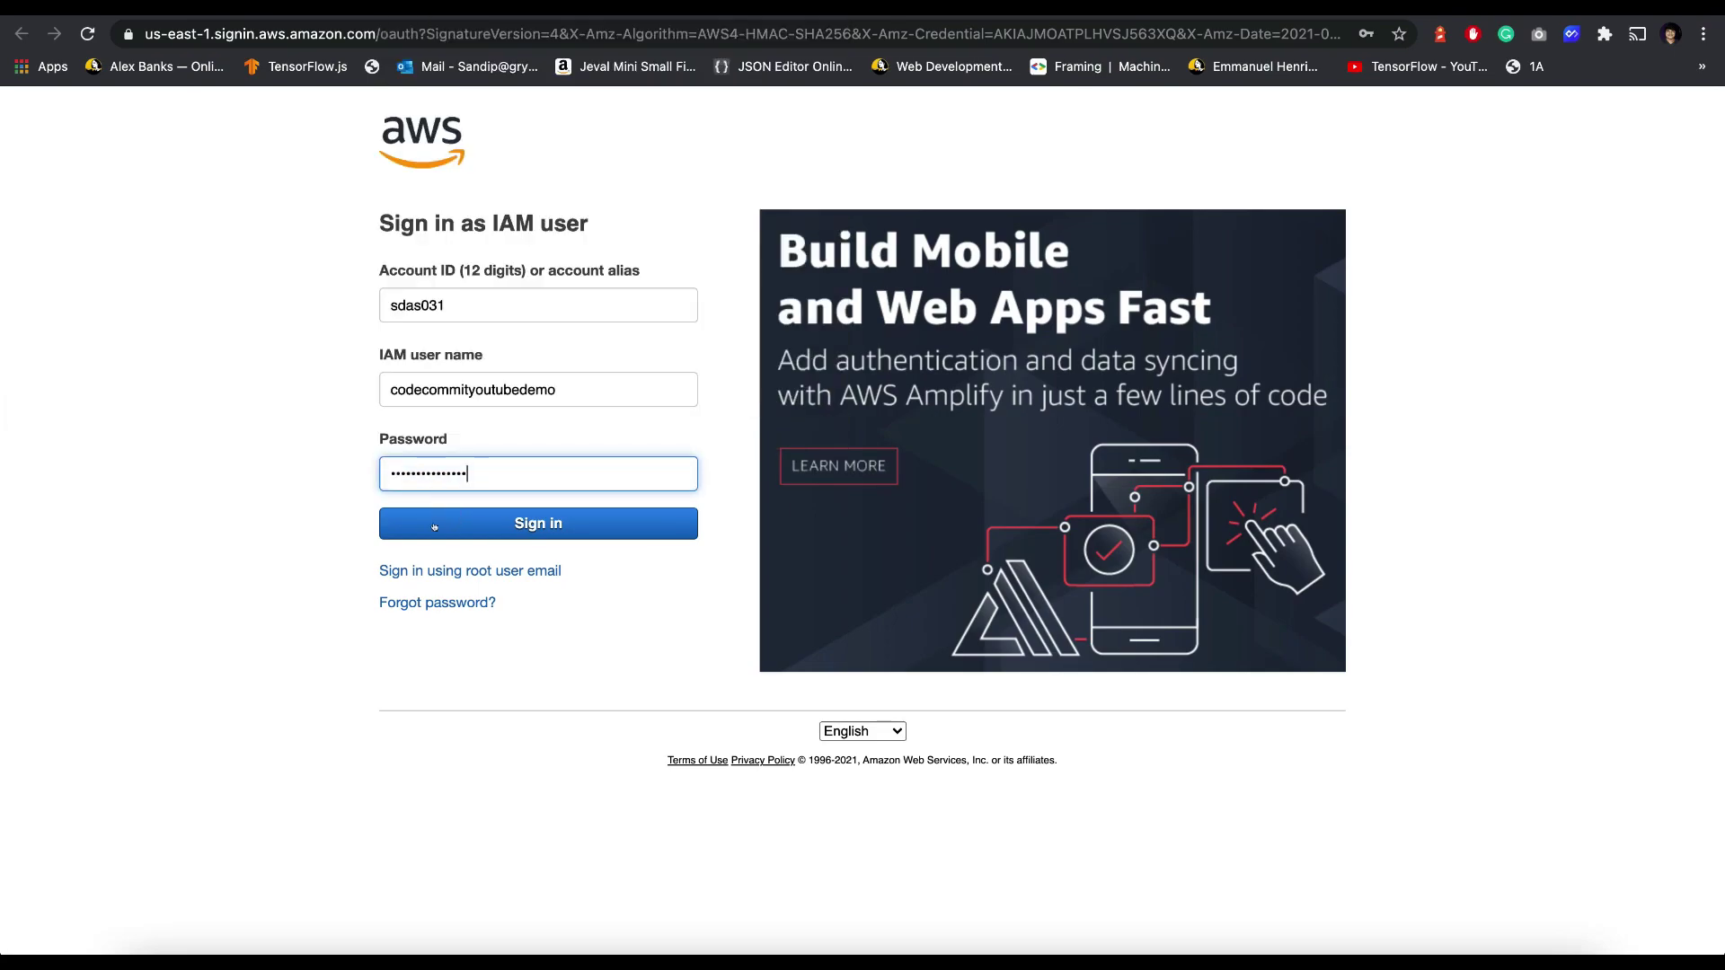
left_click(486, 526)
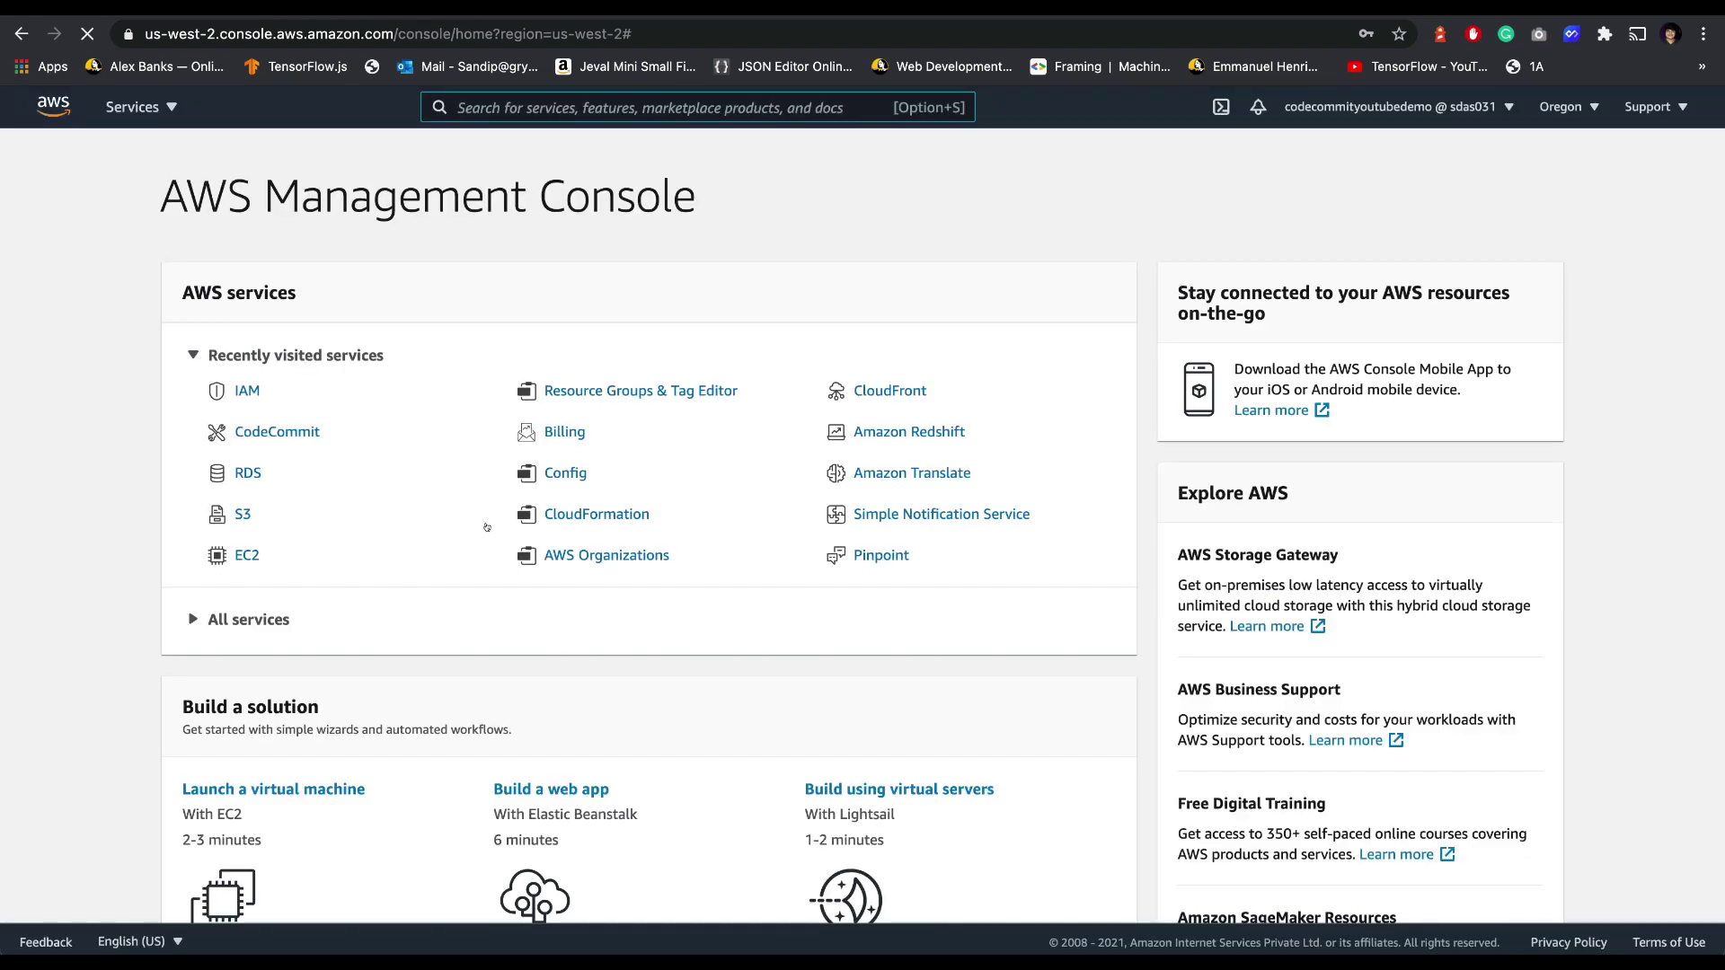
Step: Open the codecommityoutubedemo user's details in IAM, declining the browser's offer to save the sign-in password
left_click(247, 390)
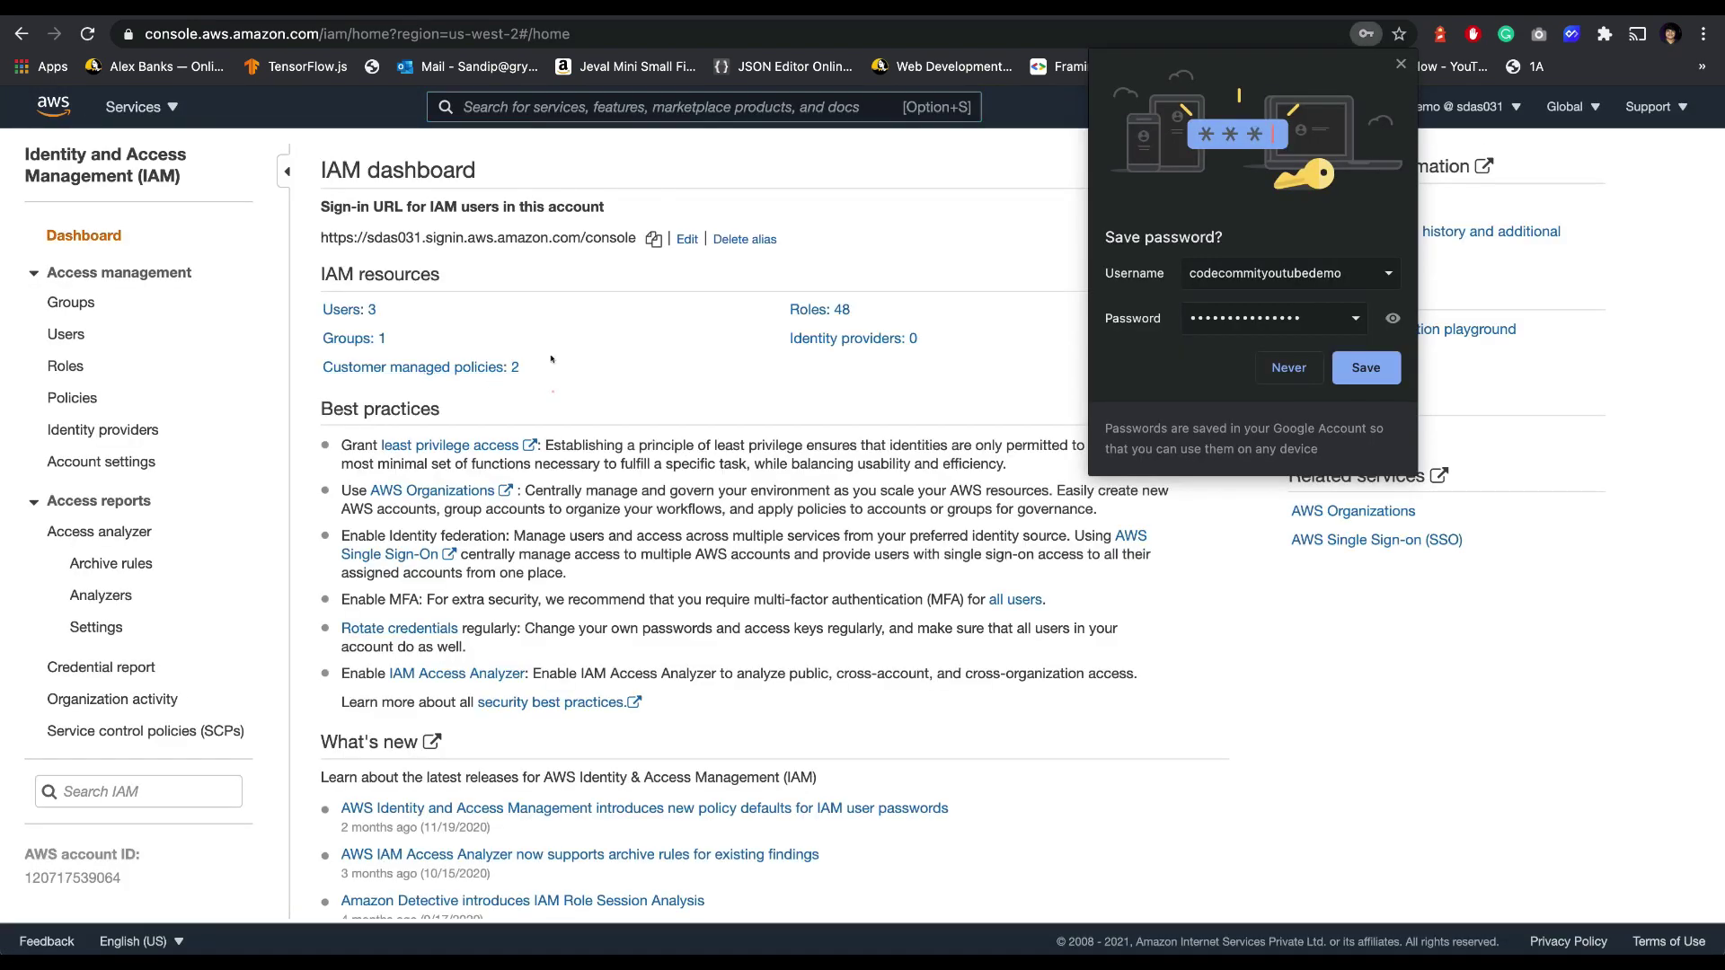
left_click(67, 335)
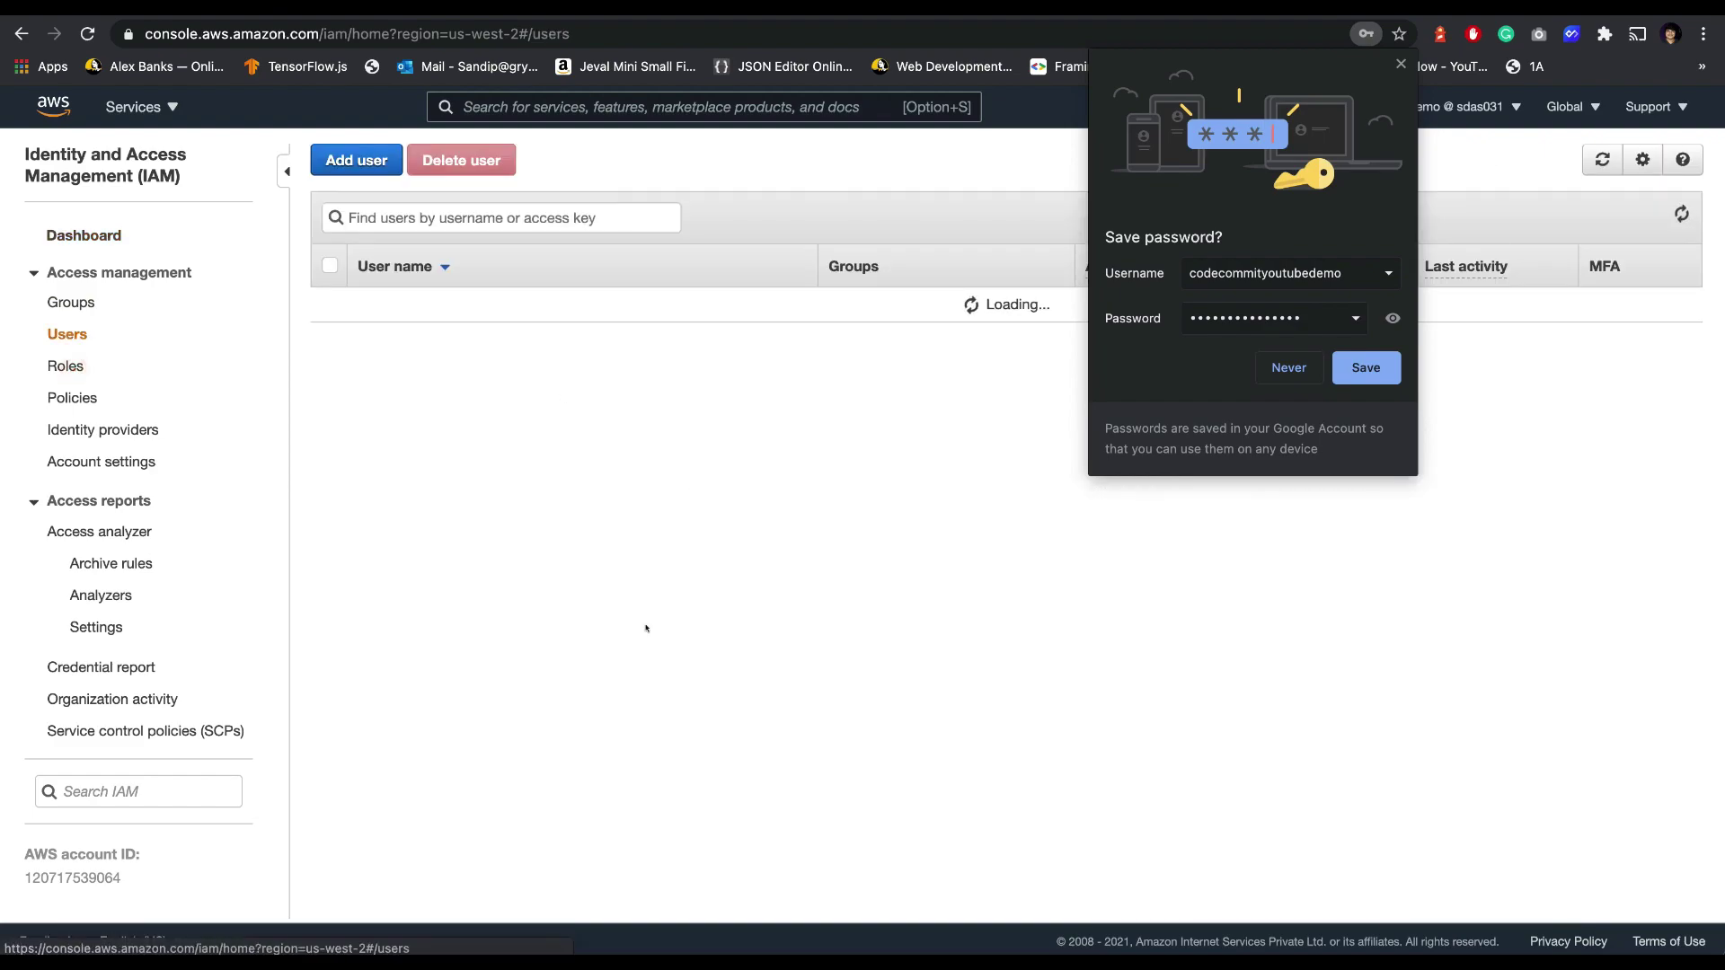
left_click(1285, 371)
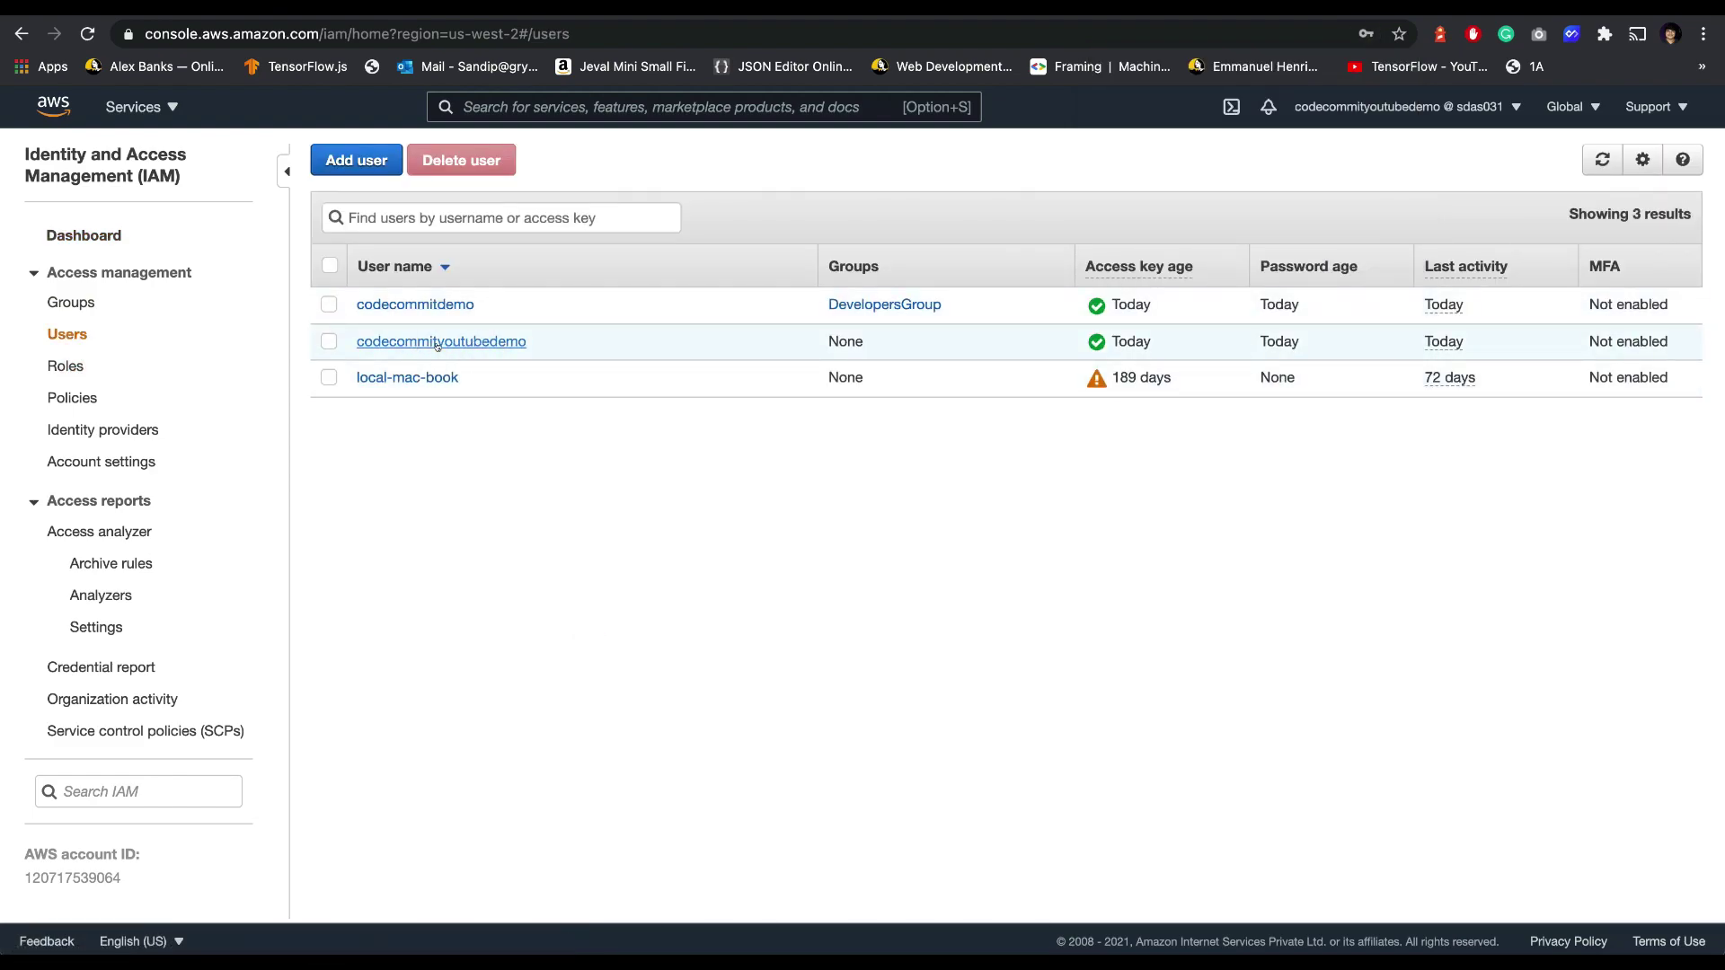
left_click(476, 343)
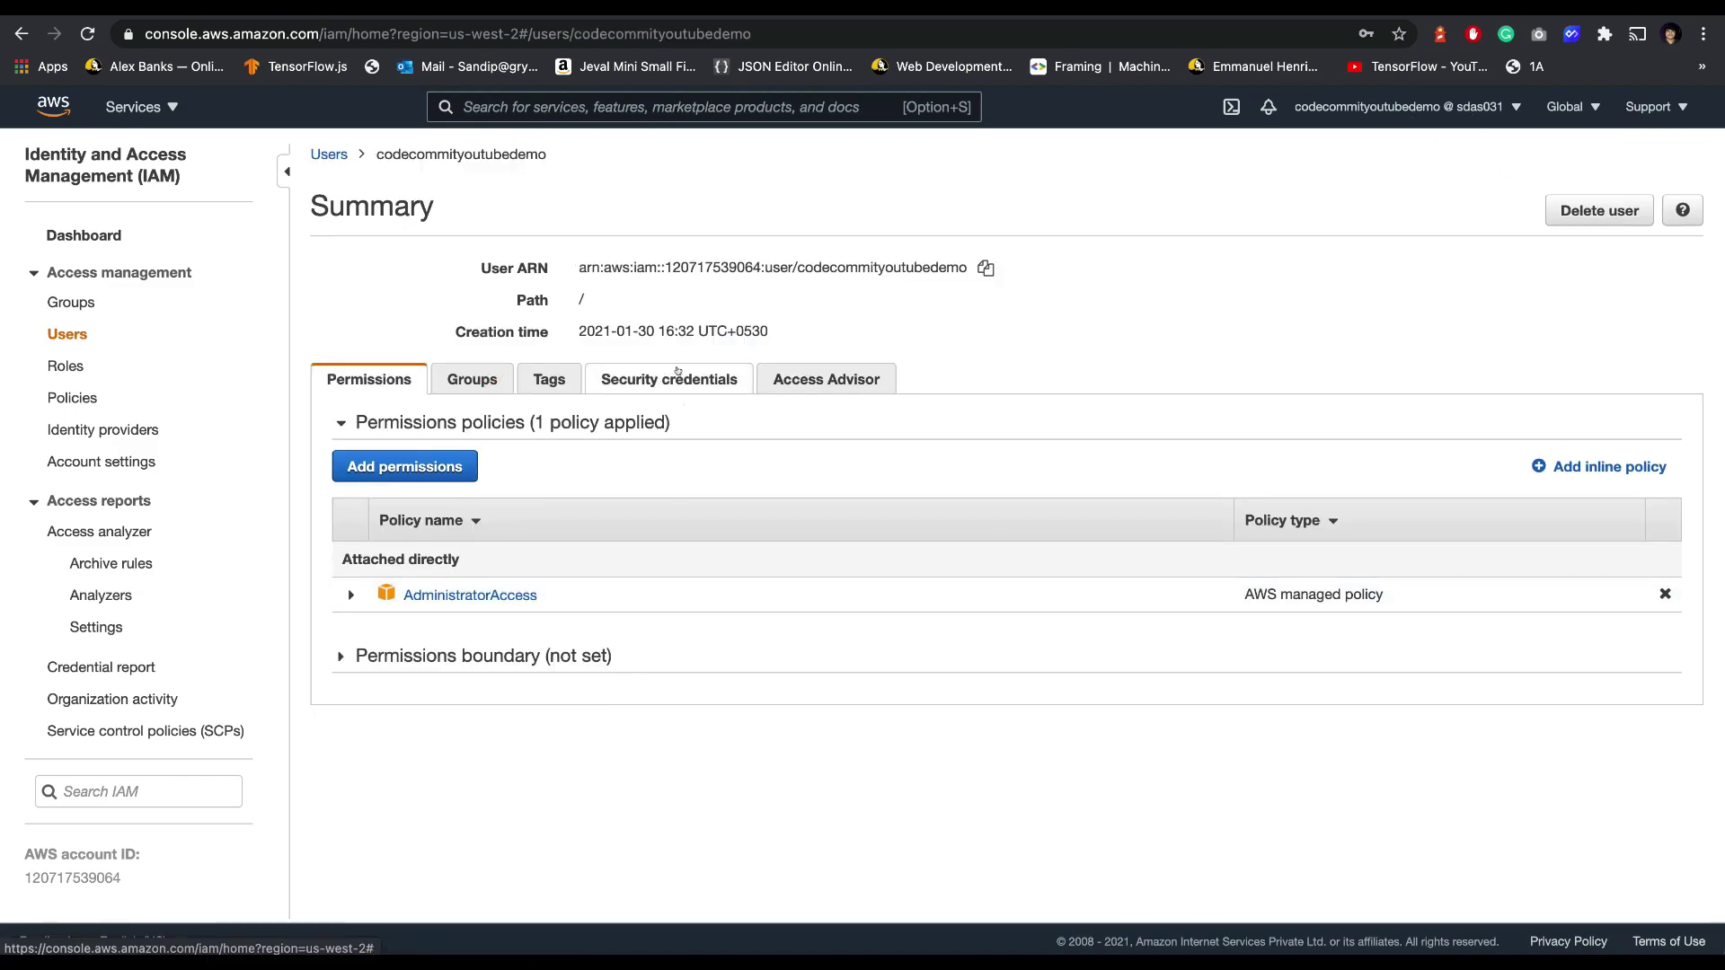
Step: Generate HTTPS Git credentials for AWS CodeCommit in the user's security credentials
left_click(677, 370)
scroll(659, 539, "down", 2)
scroll(659, 540, "down", 2)
scroll(658, 538, "down", 1)
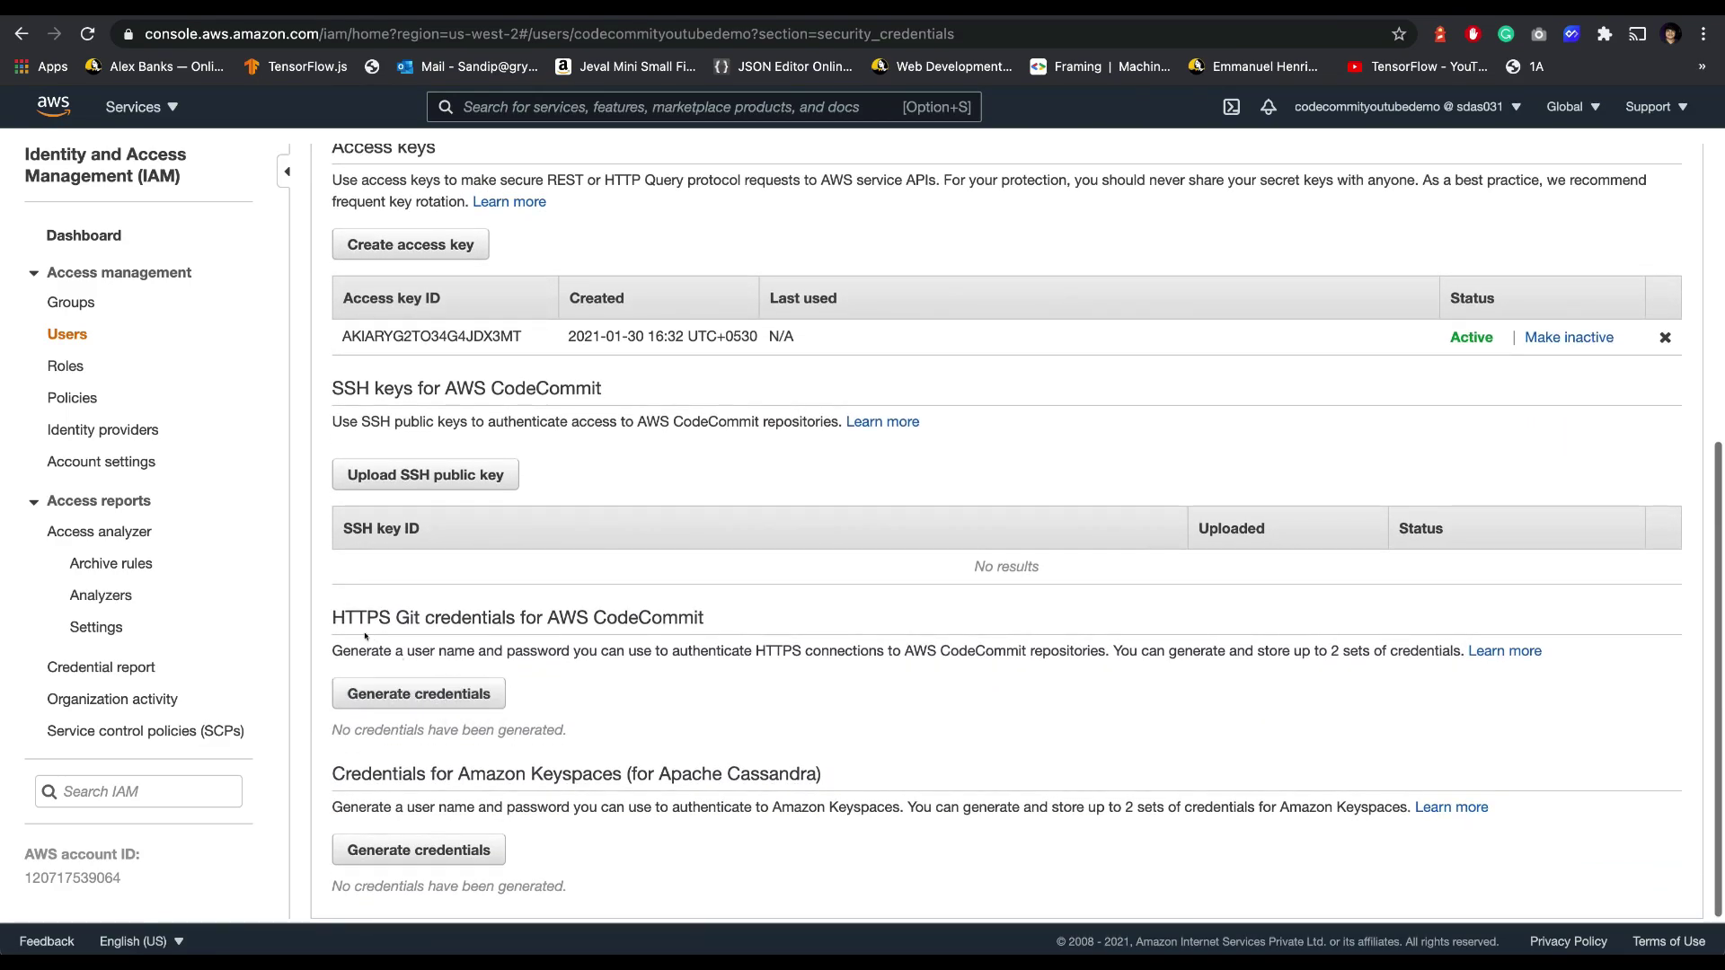
double_click(339, 616)
left_click(763, 608)
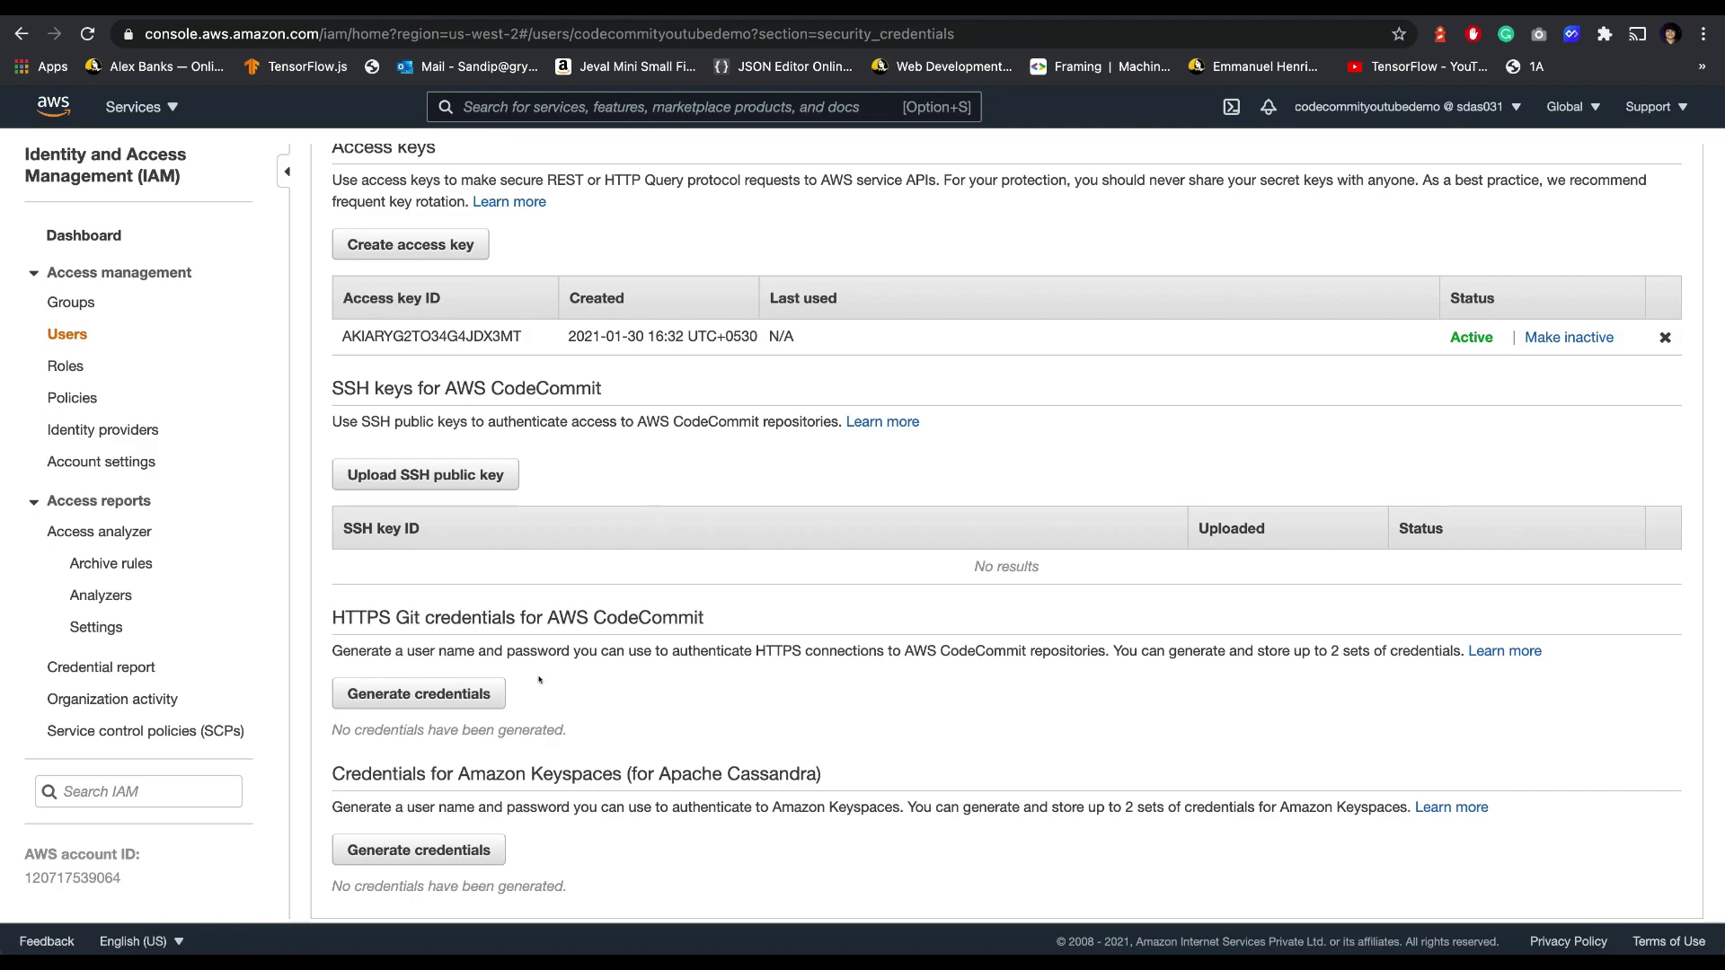
left_click(426, 693)
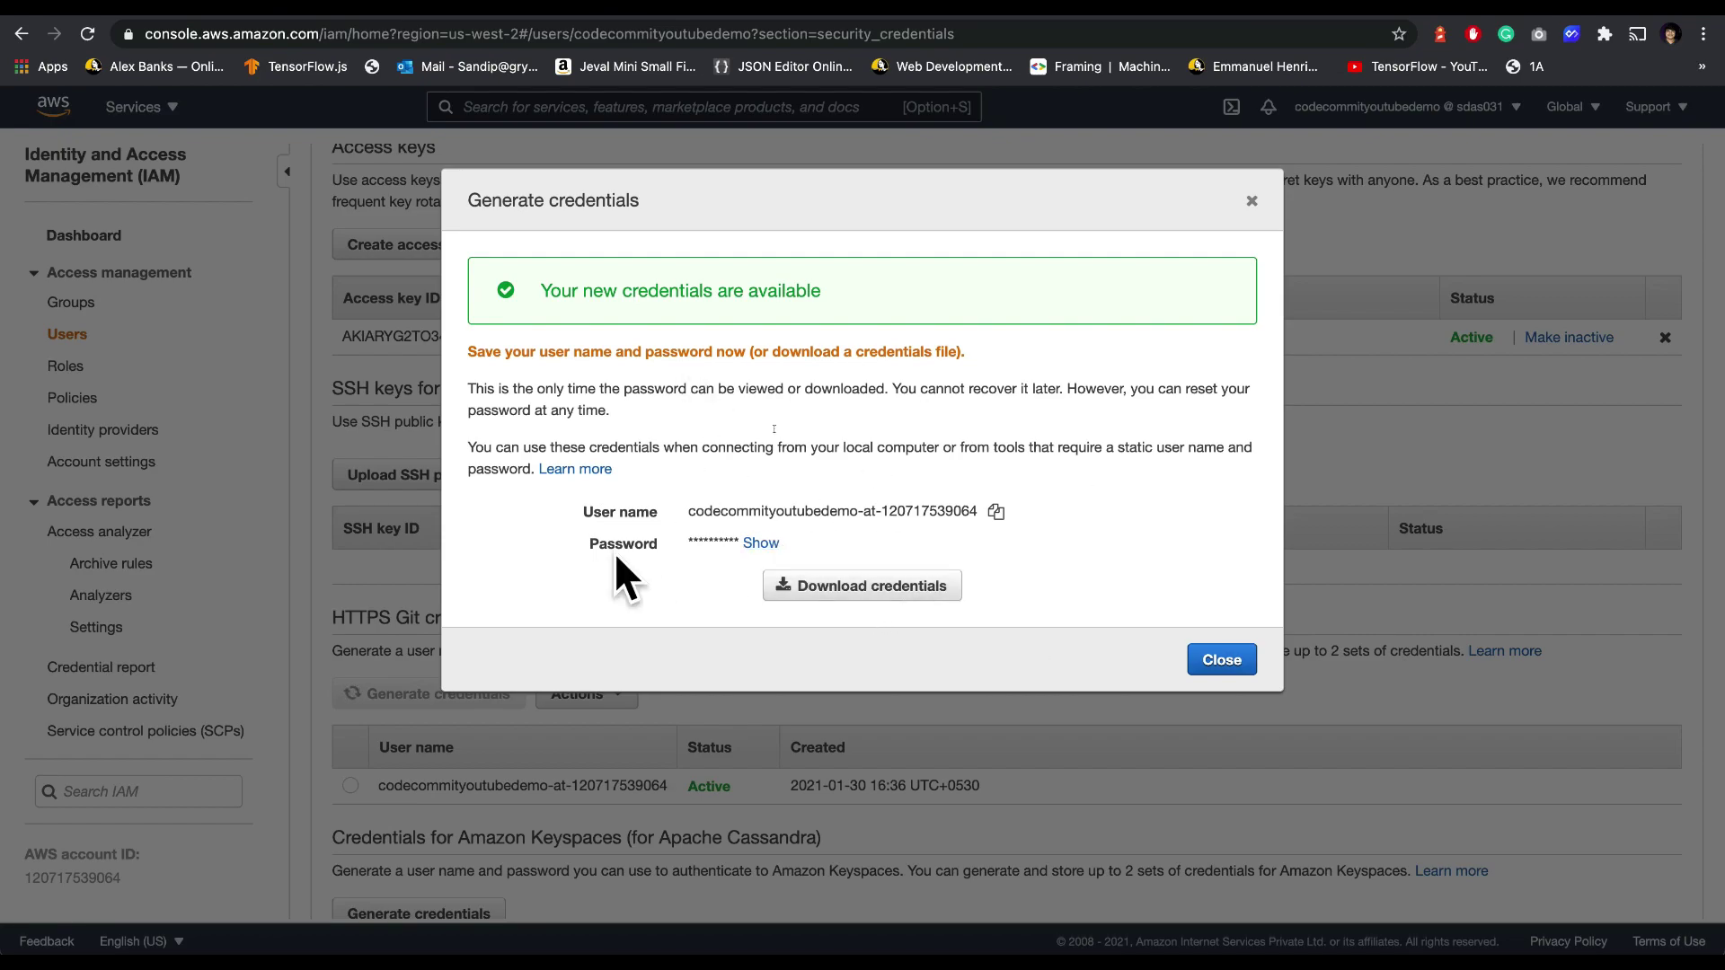
Step: Save the generated Git credentials as a CSV file on the Desktop and open the file in Numbers
left_click(868, 586)
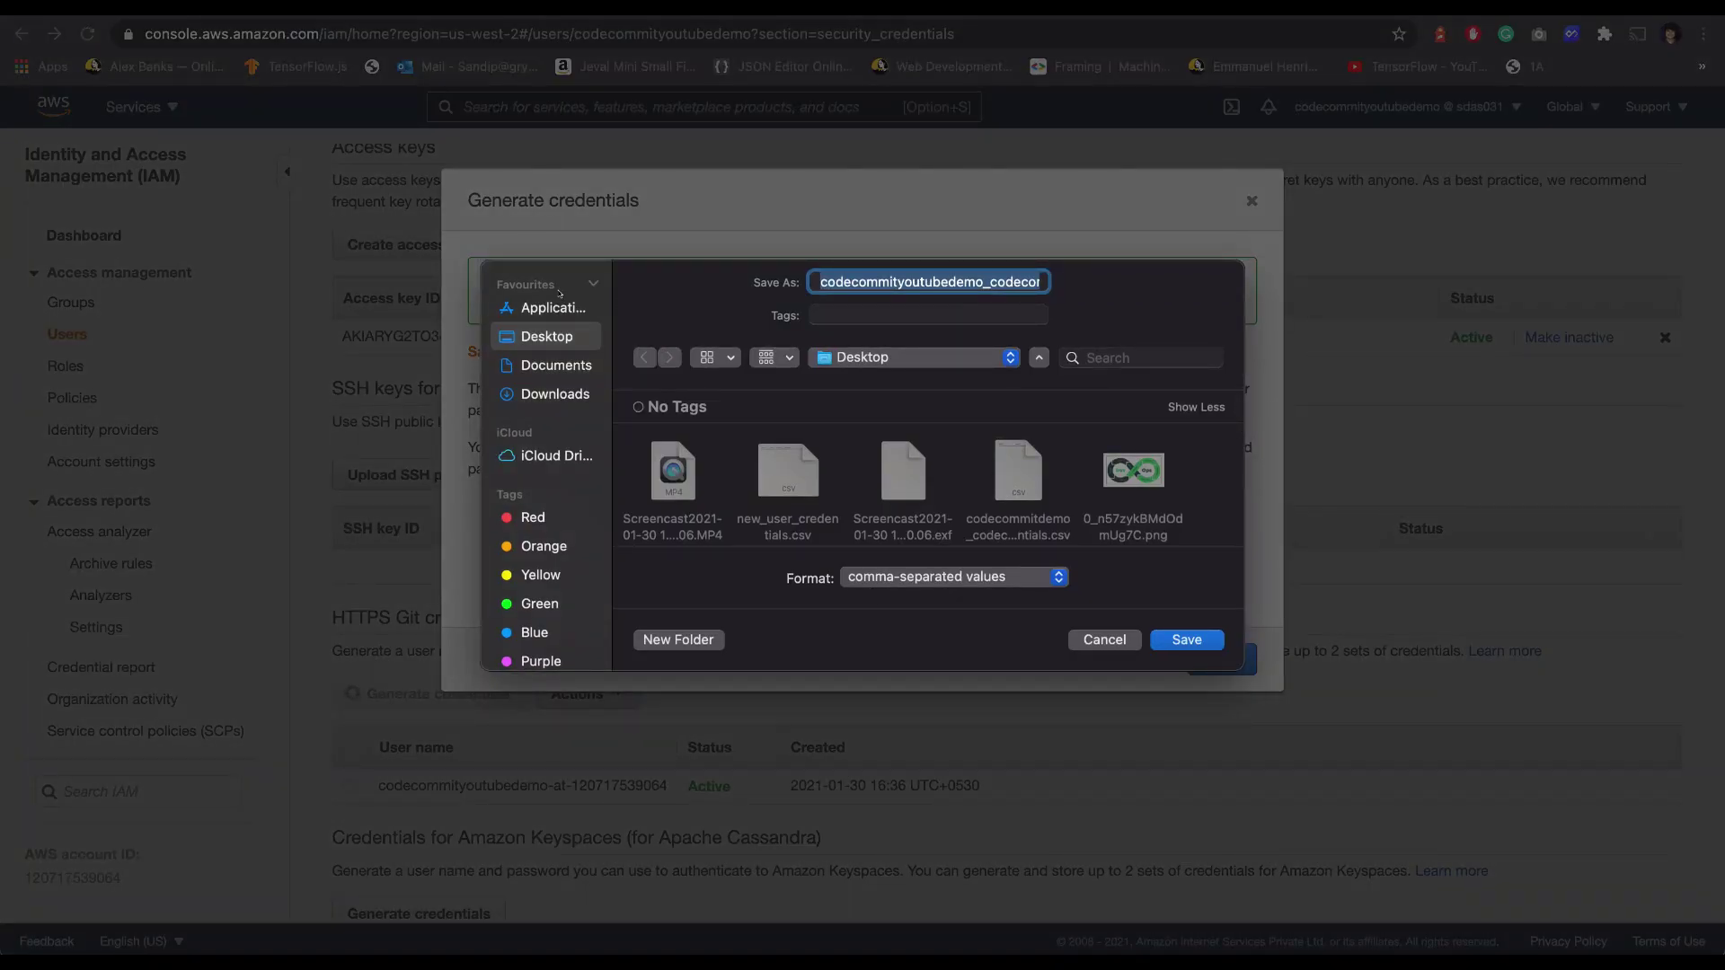
left_click(1186, 640)
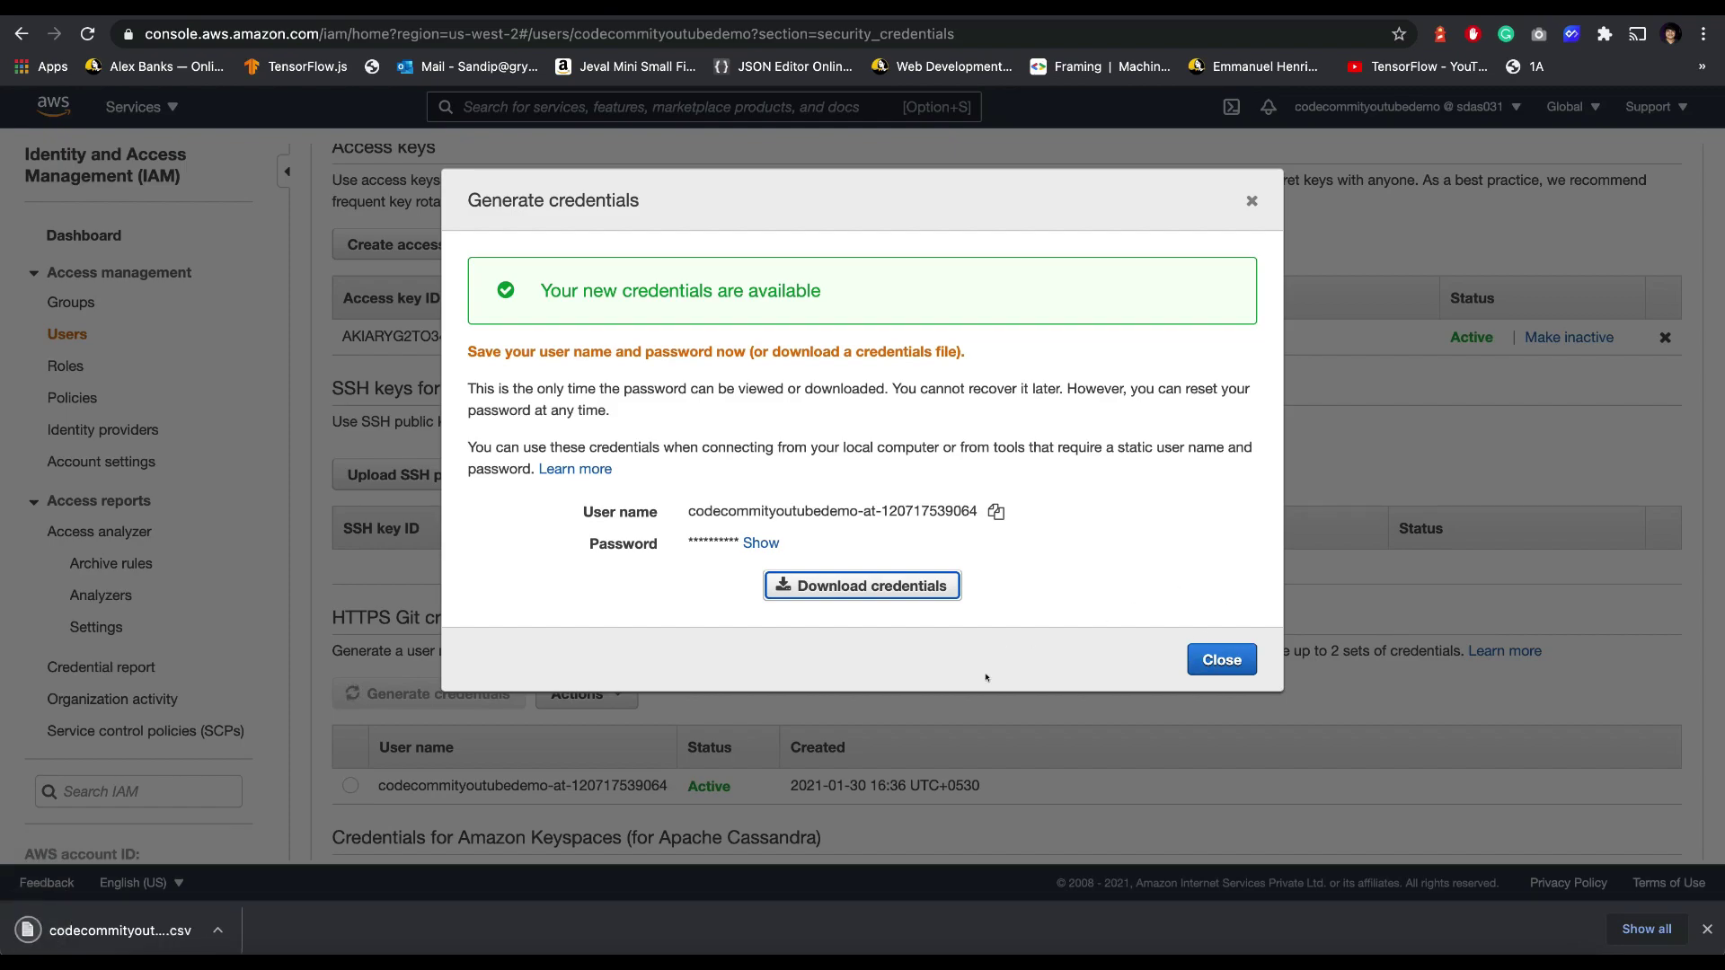
left_click(155, 929)
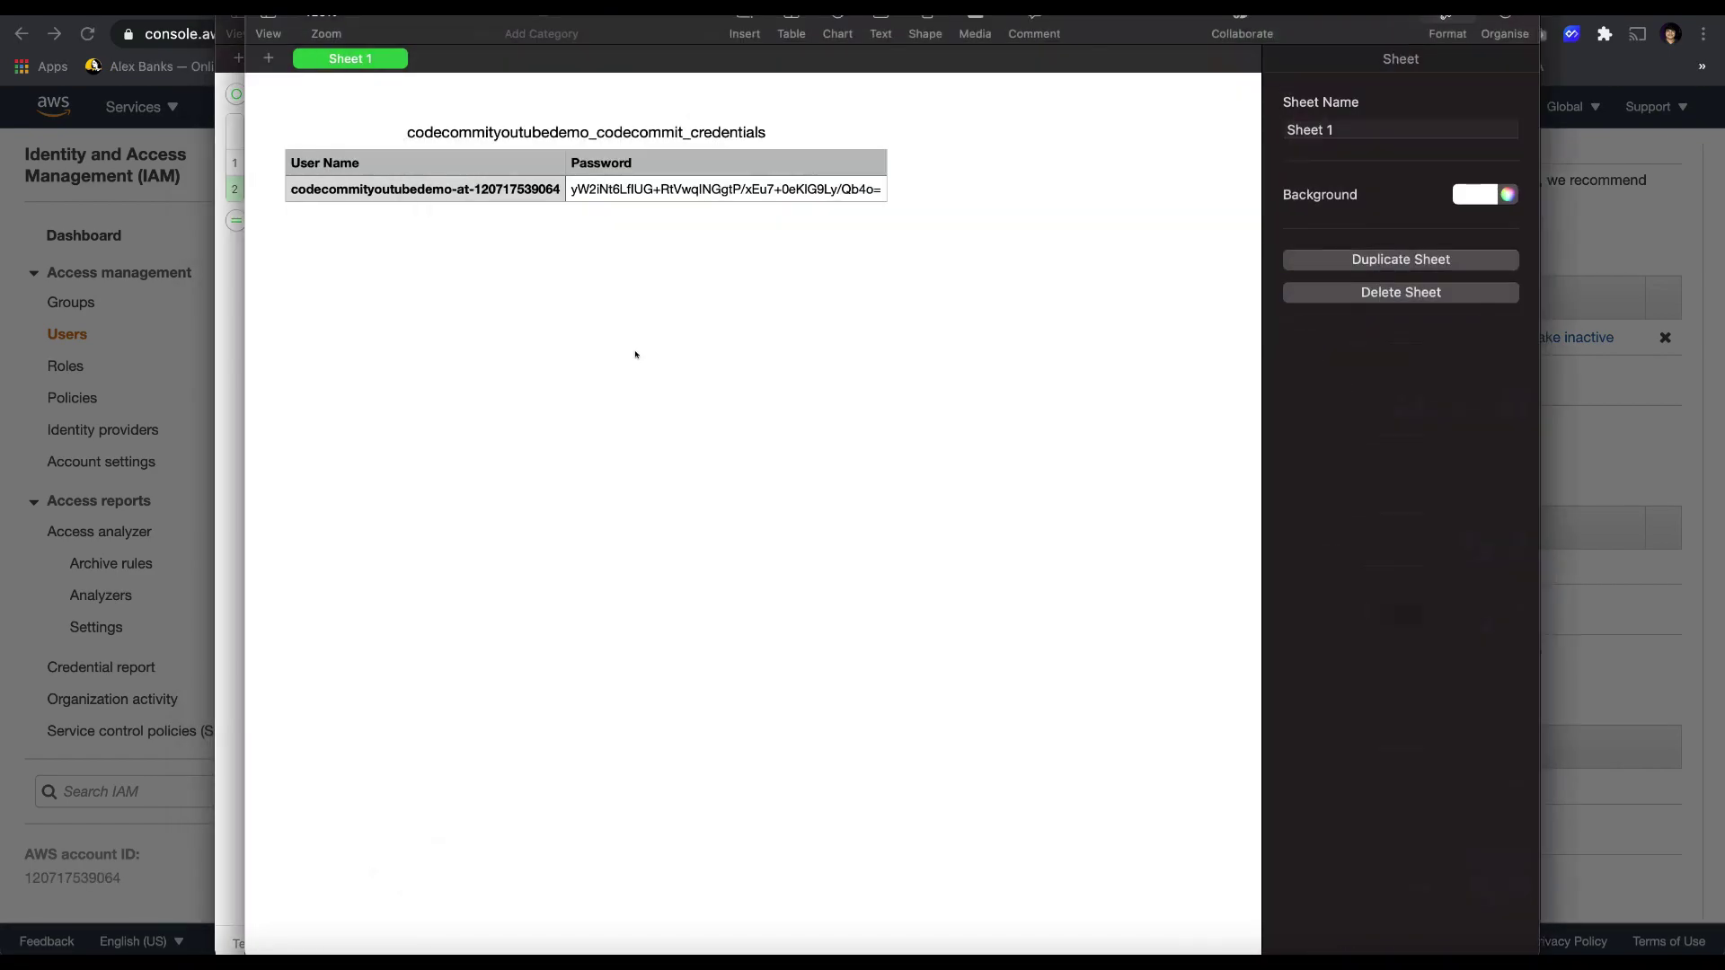
Step: Check the user name in the credentials sheet, return to the browser and close the Generate credentials dialog
left_click(389, 194)
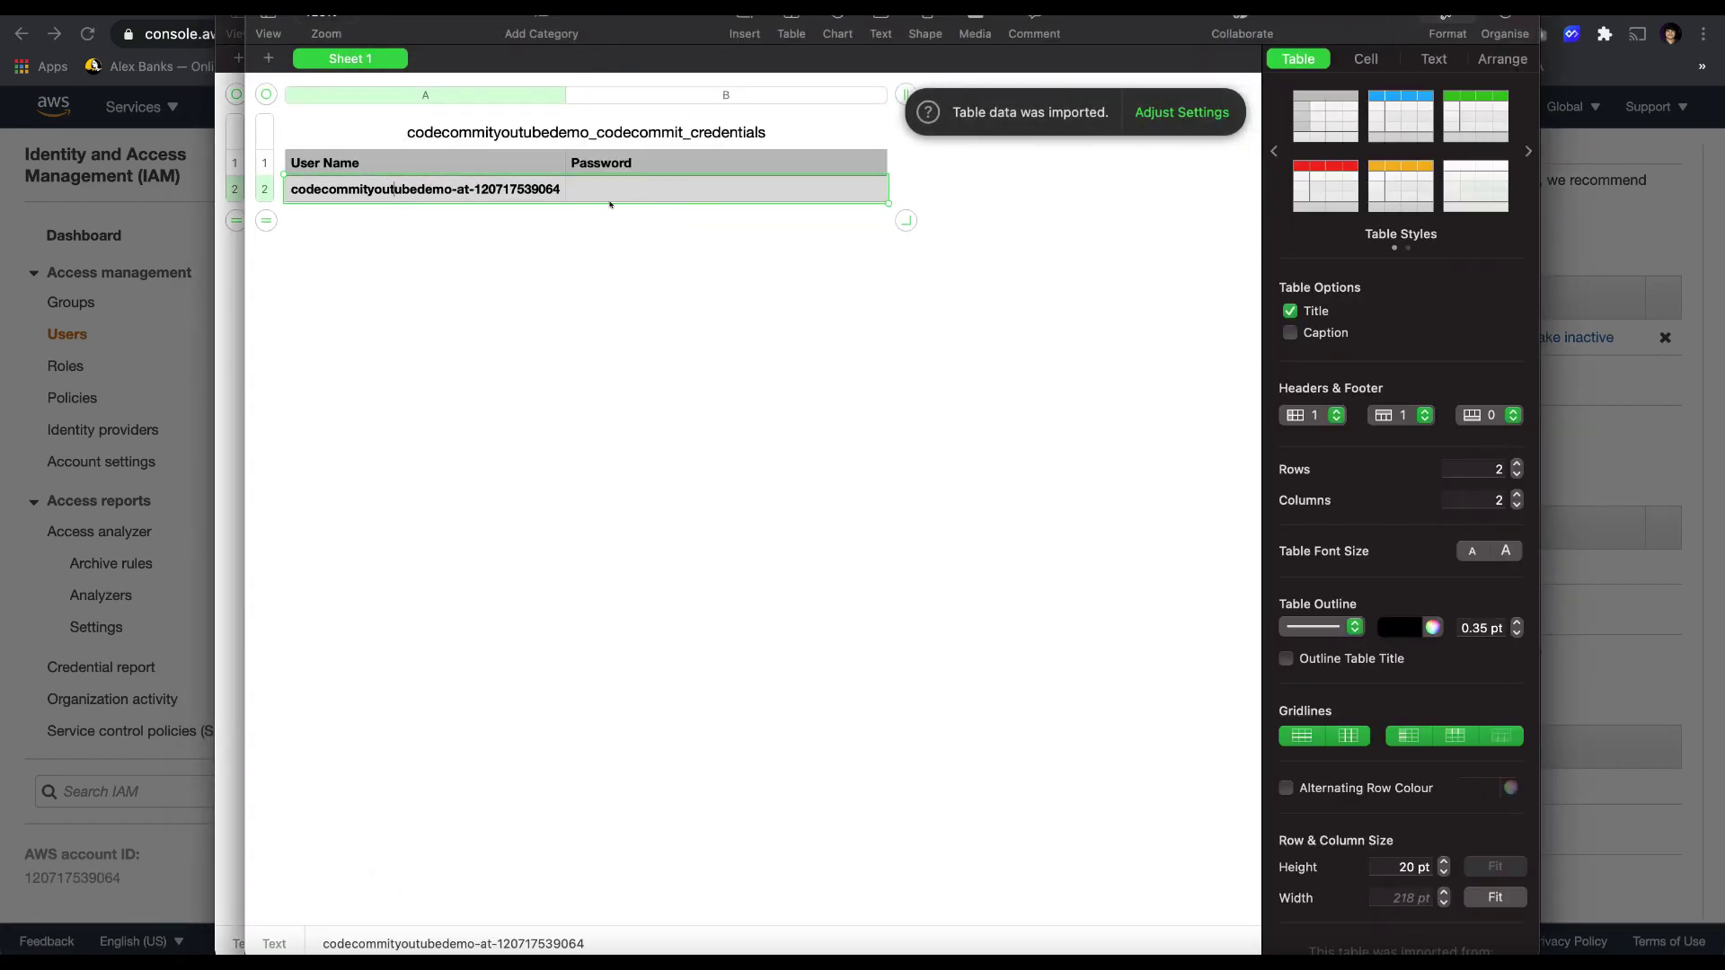
left_click(620, 401)
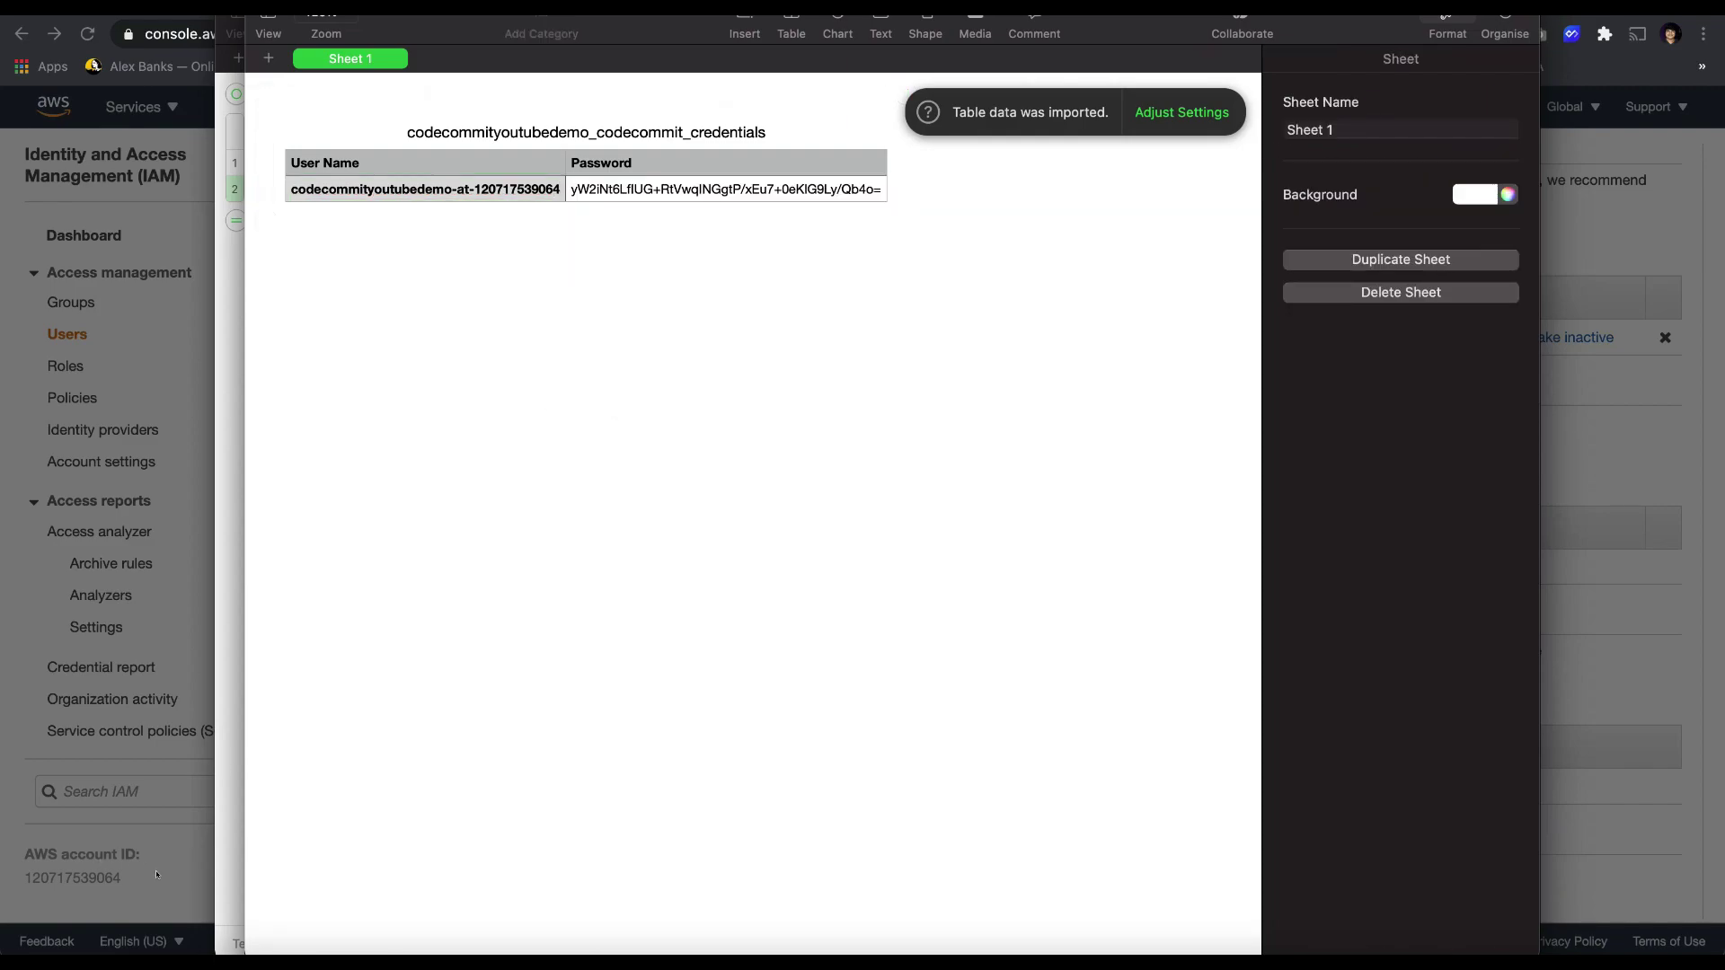
left_click(158, 906)
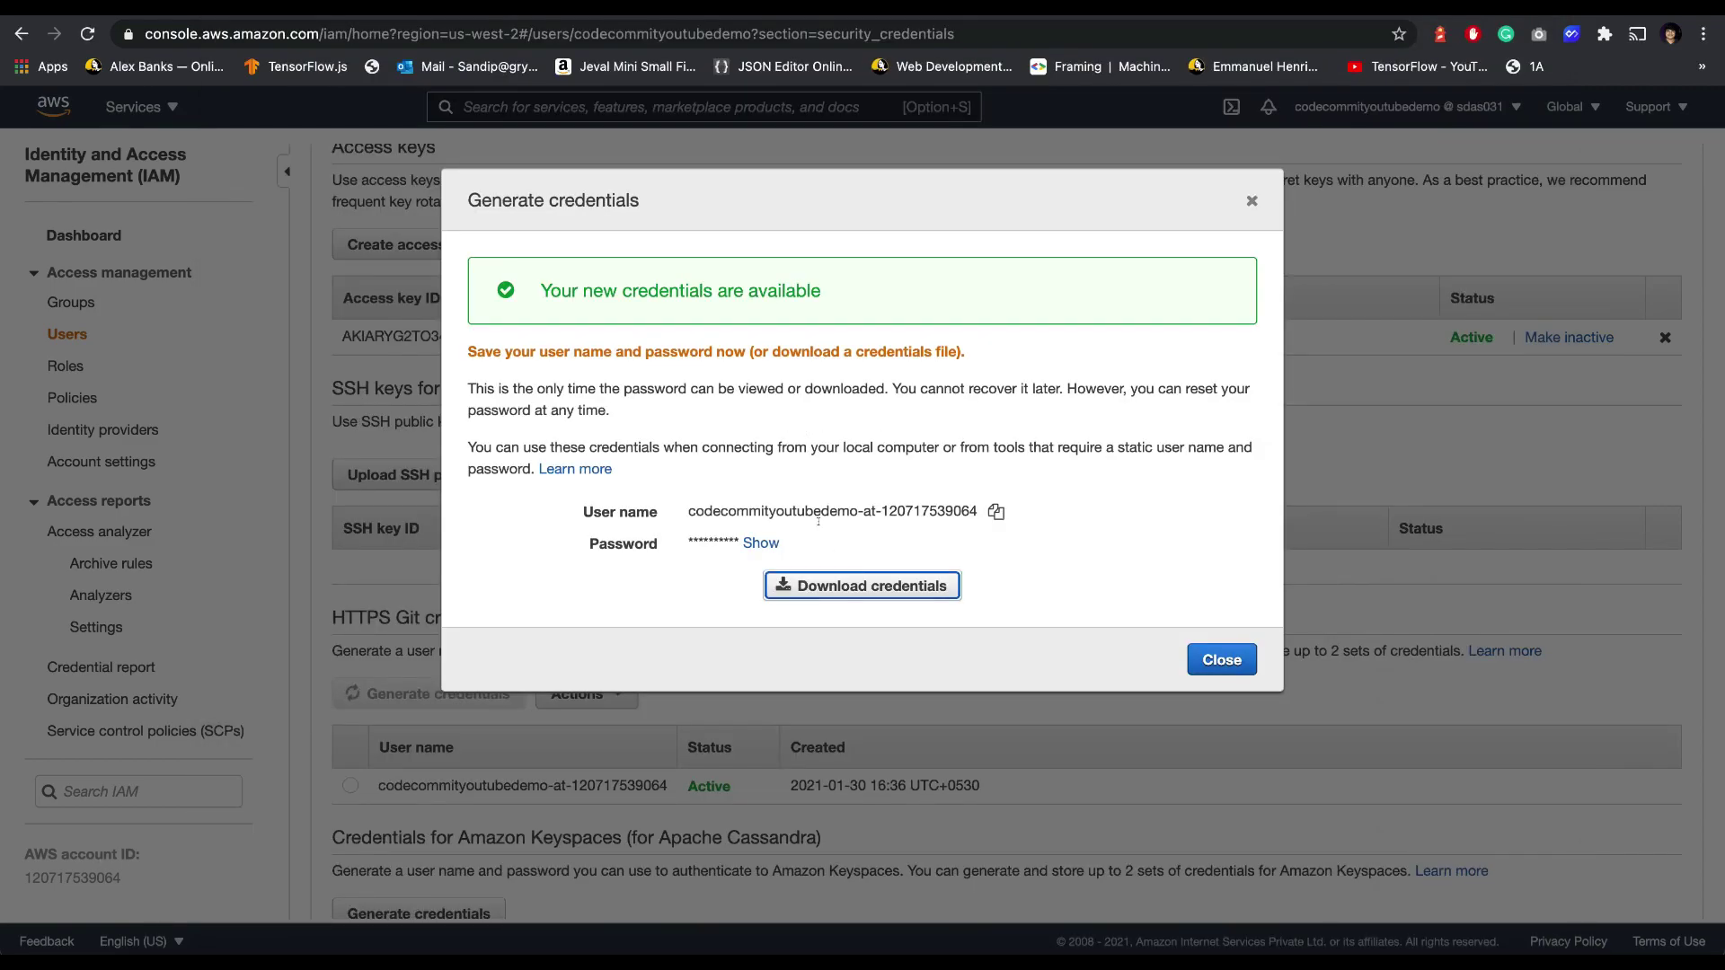
left_click(1222, 660)
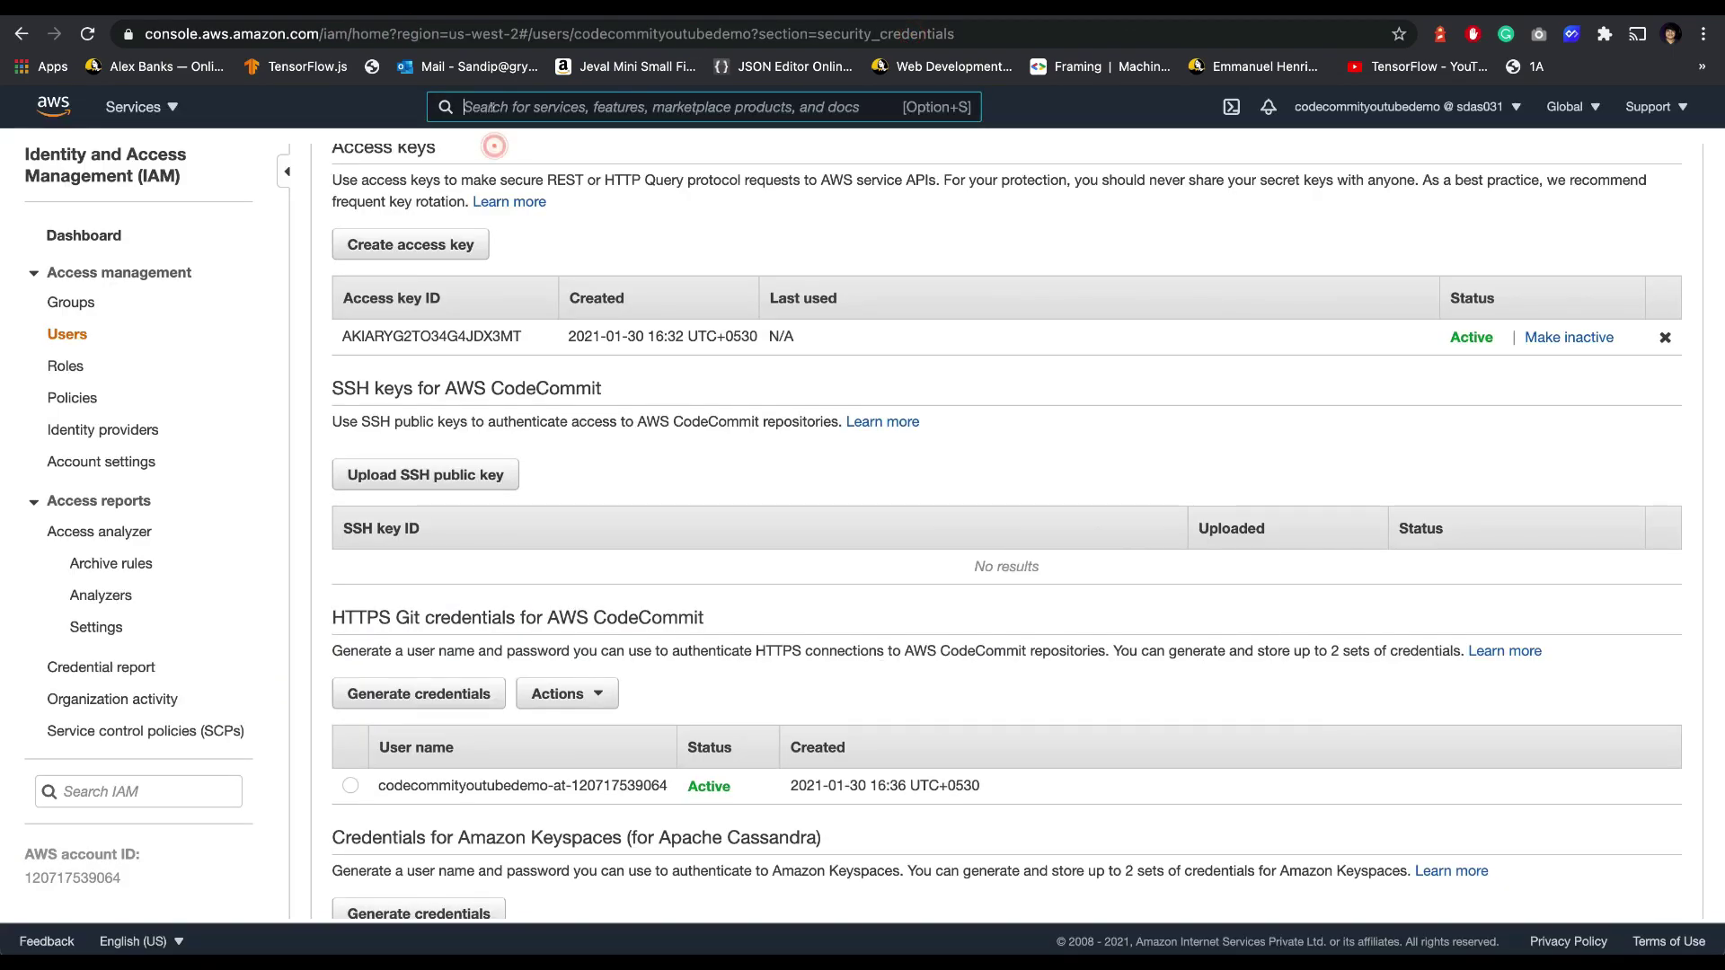
Step: Search the AWS services for "code commit", go to CodeCommit and open the demorepo repository's connection steps
left_click(490, 106)
type("code commit")
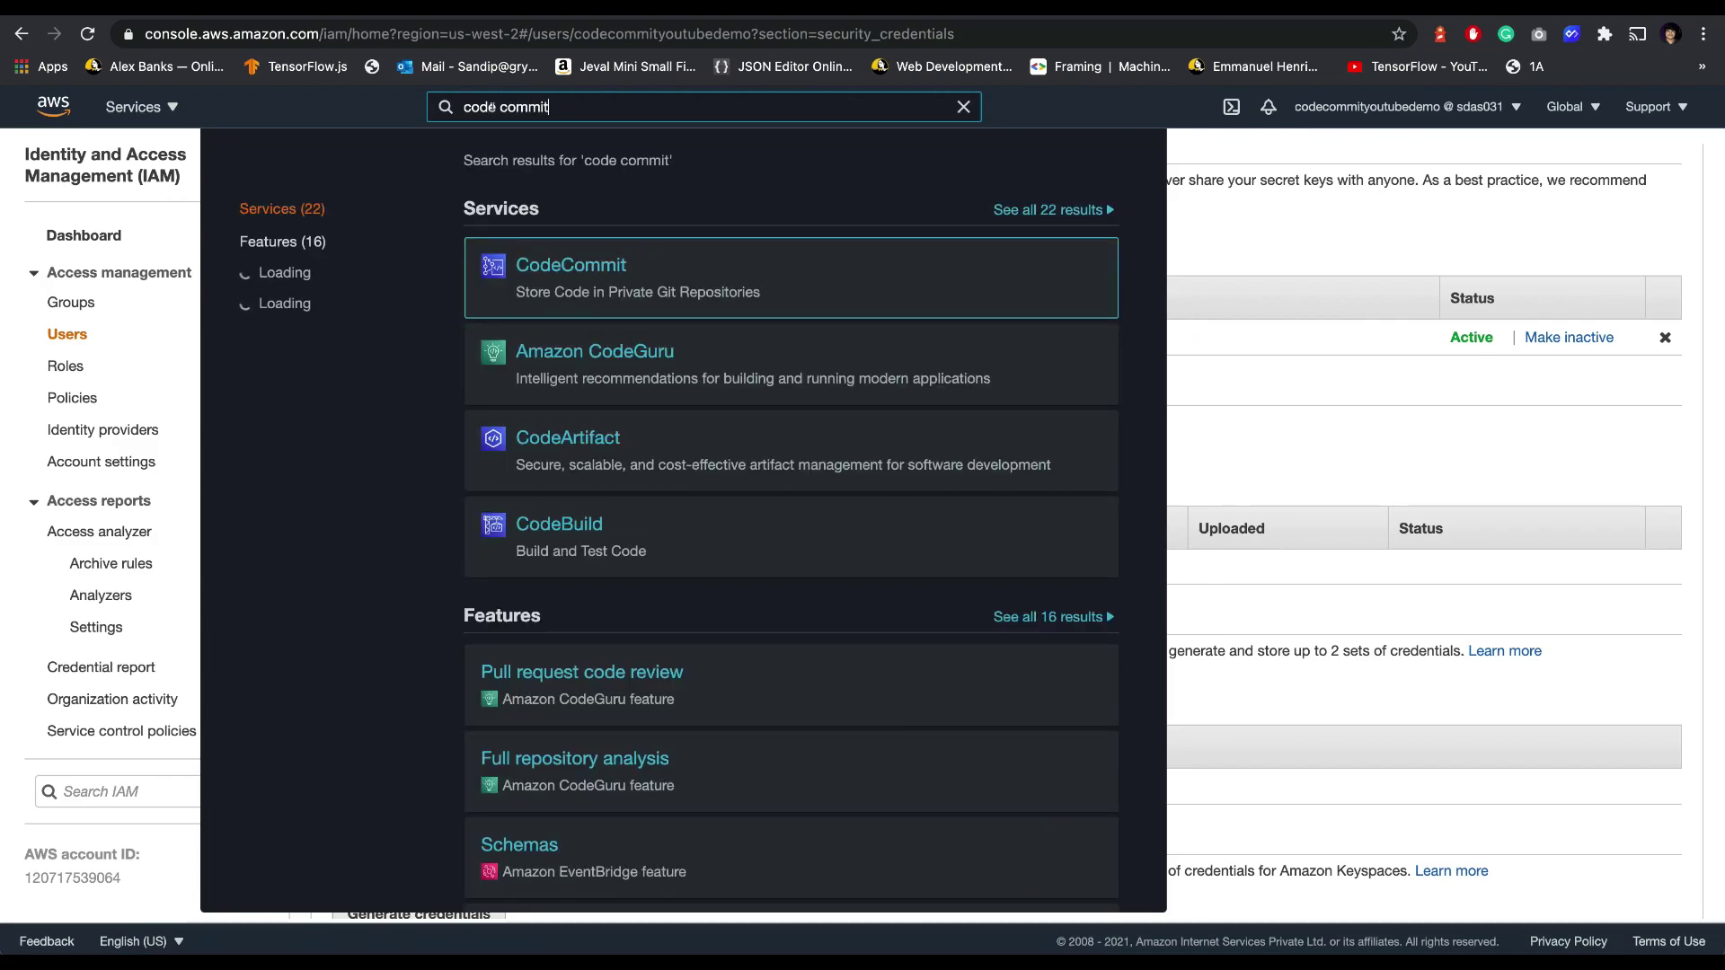
left_click(539, 288)
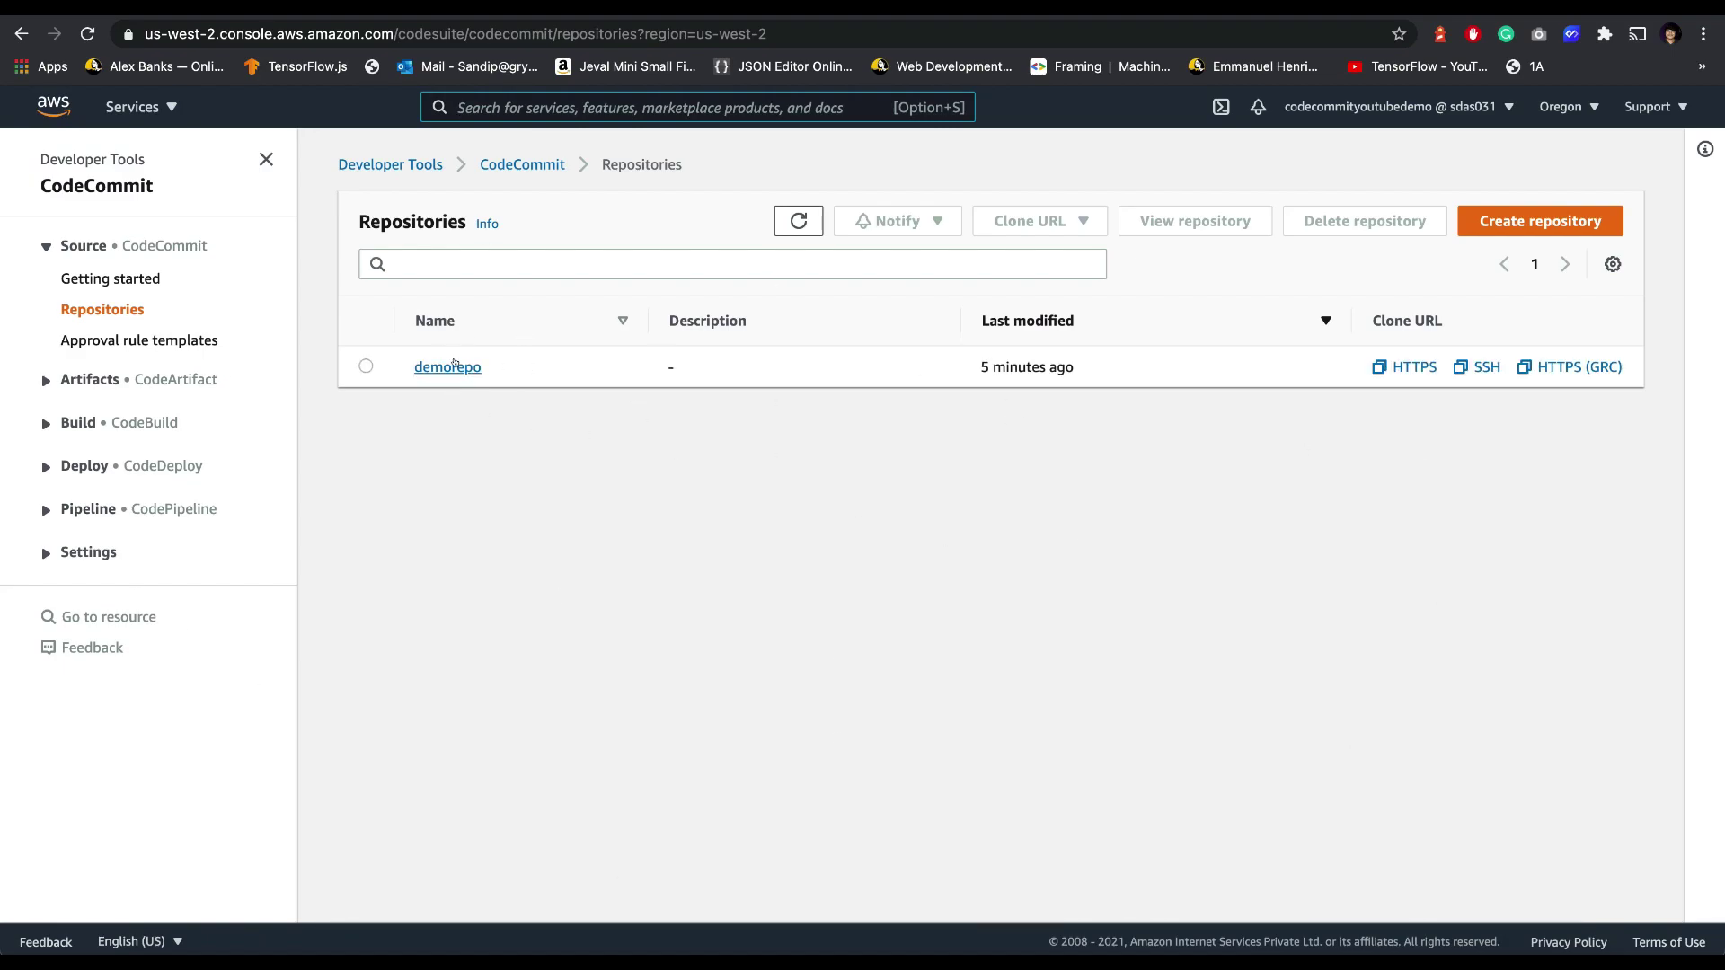
left_click(449, 368)
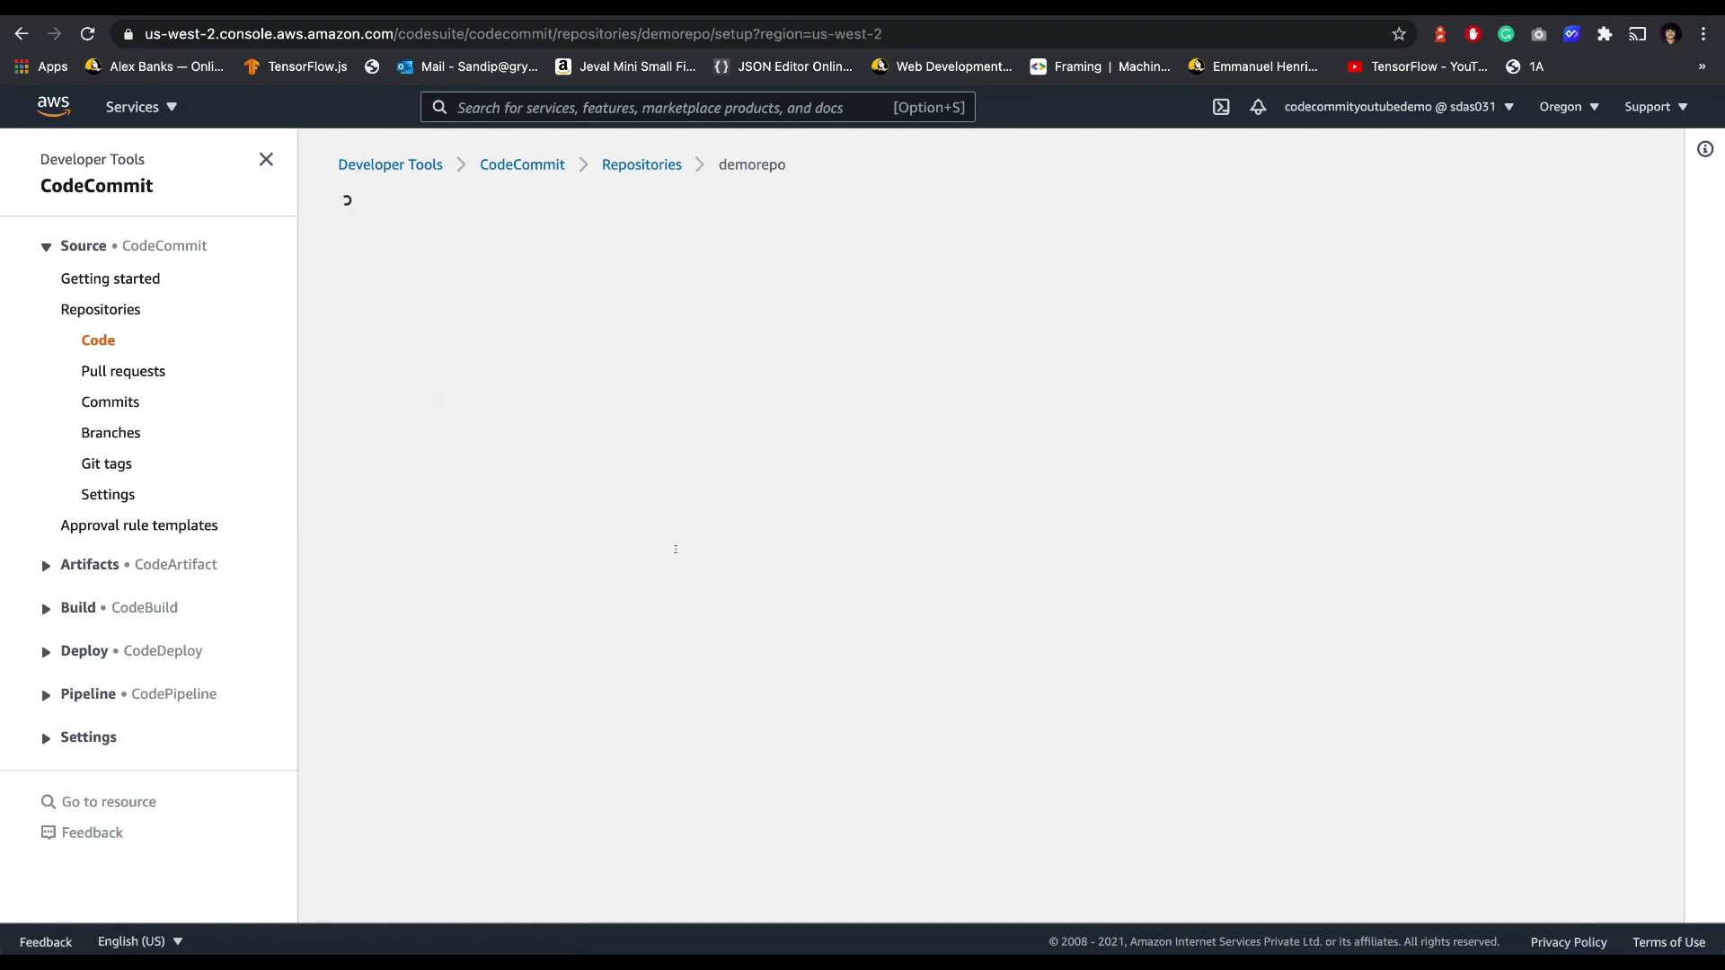
scroll(649, 545, "down", 2)
scroll(649, 545, "down", 1)
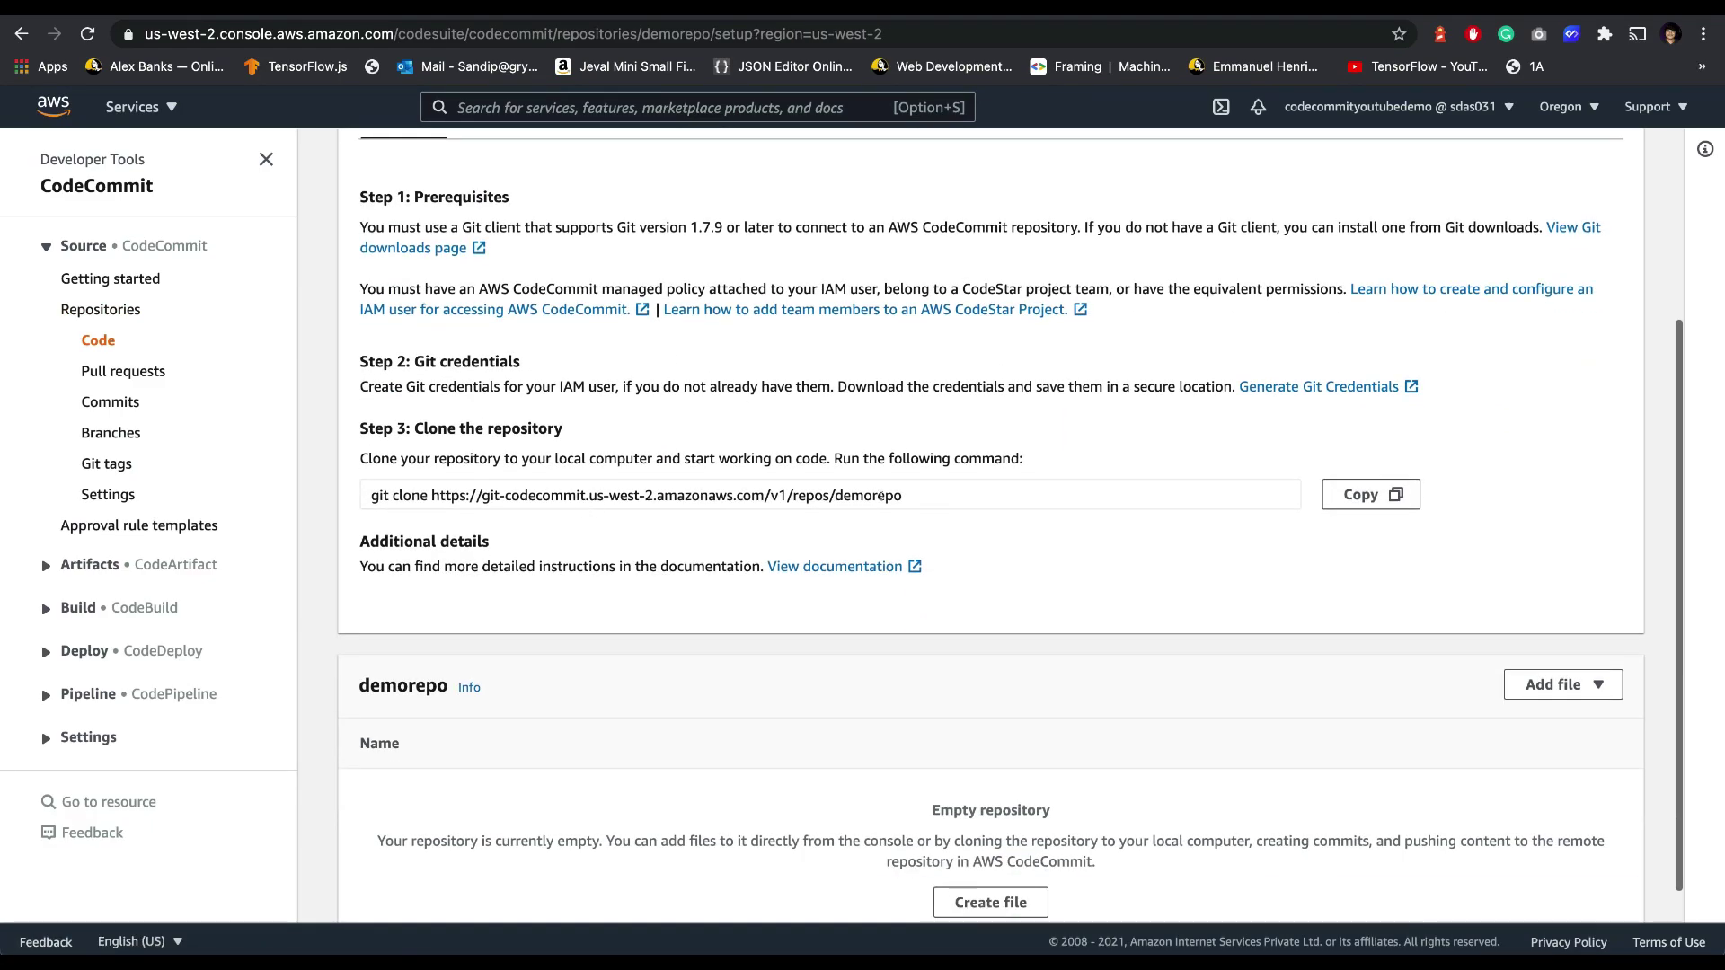
Step: Copy the full git clone command for demorepo from the HTTPS connection steps
left_click(560, 499)
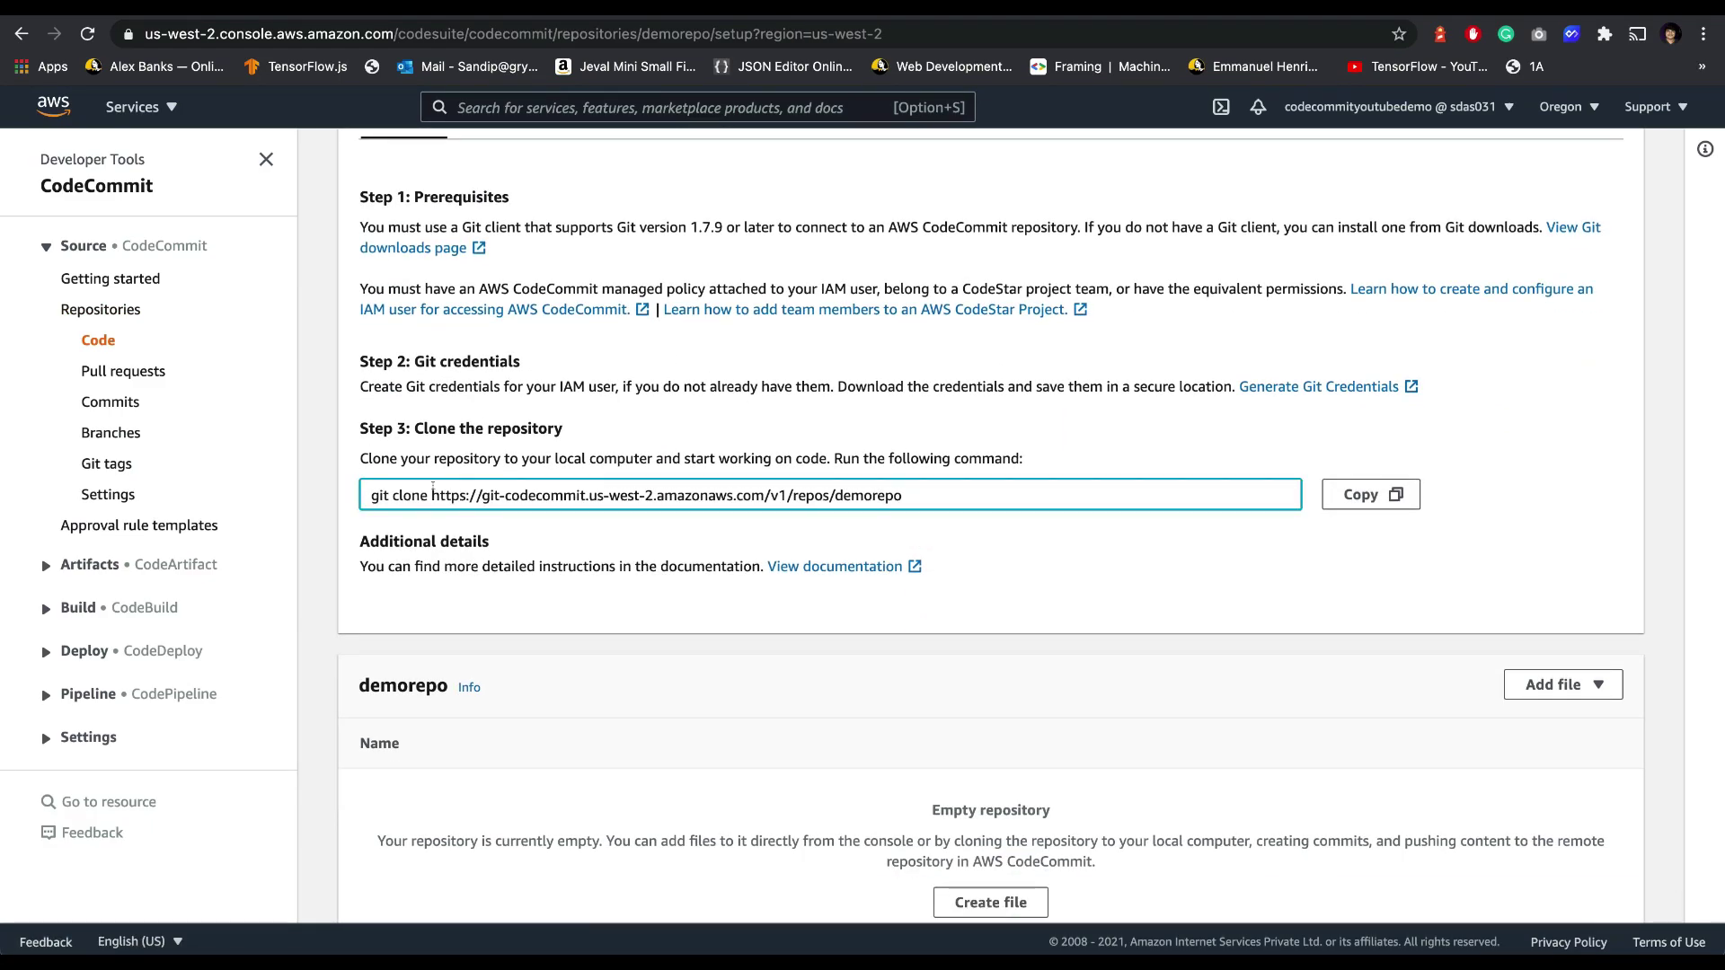
left_click_drag(432, 495, 896, 509)
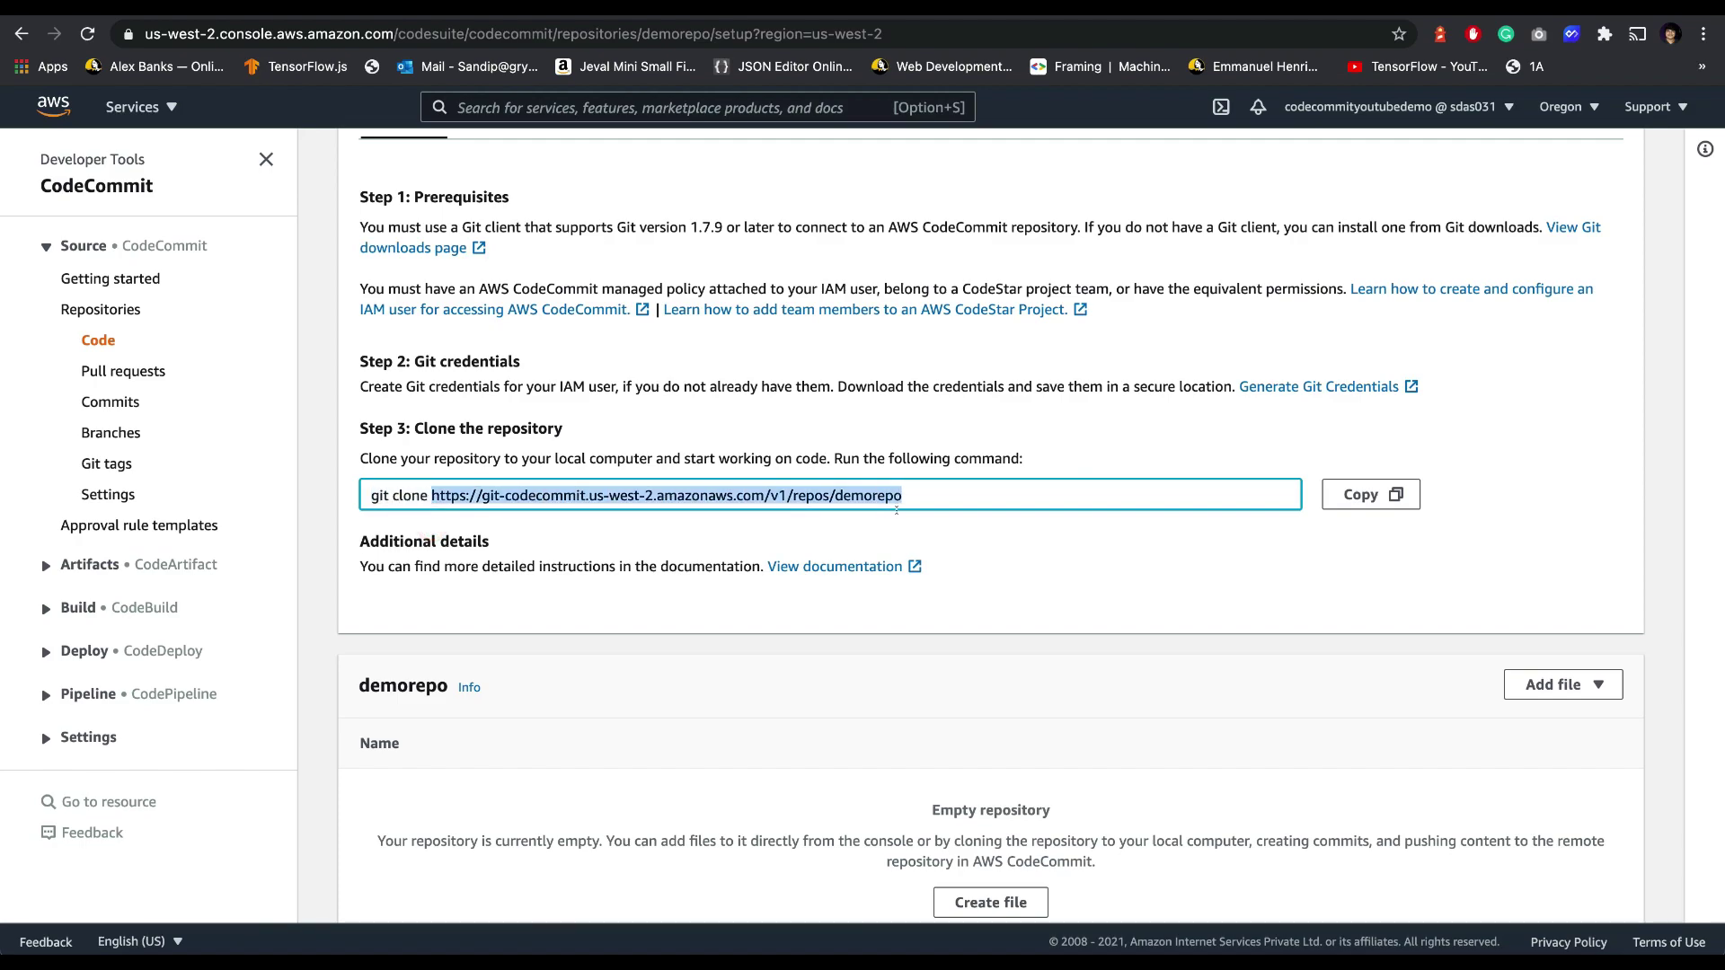
left_click(989, 548)
left_click(929, 486)
double_click(929, 487)
left_click(929, 486)
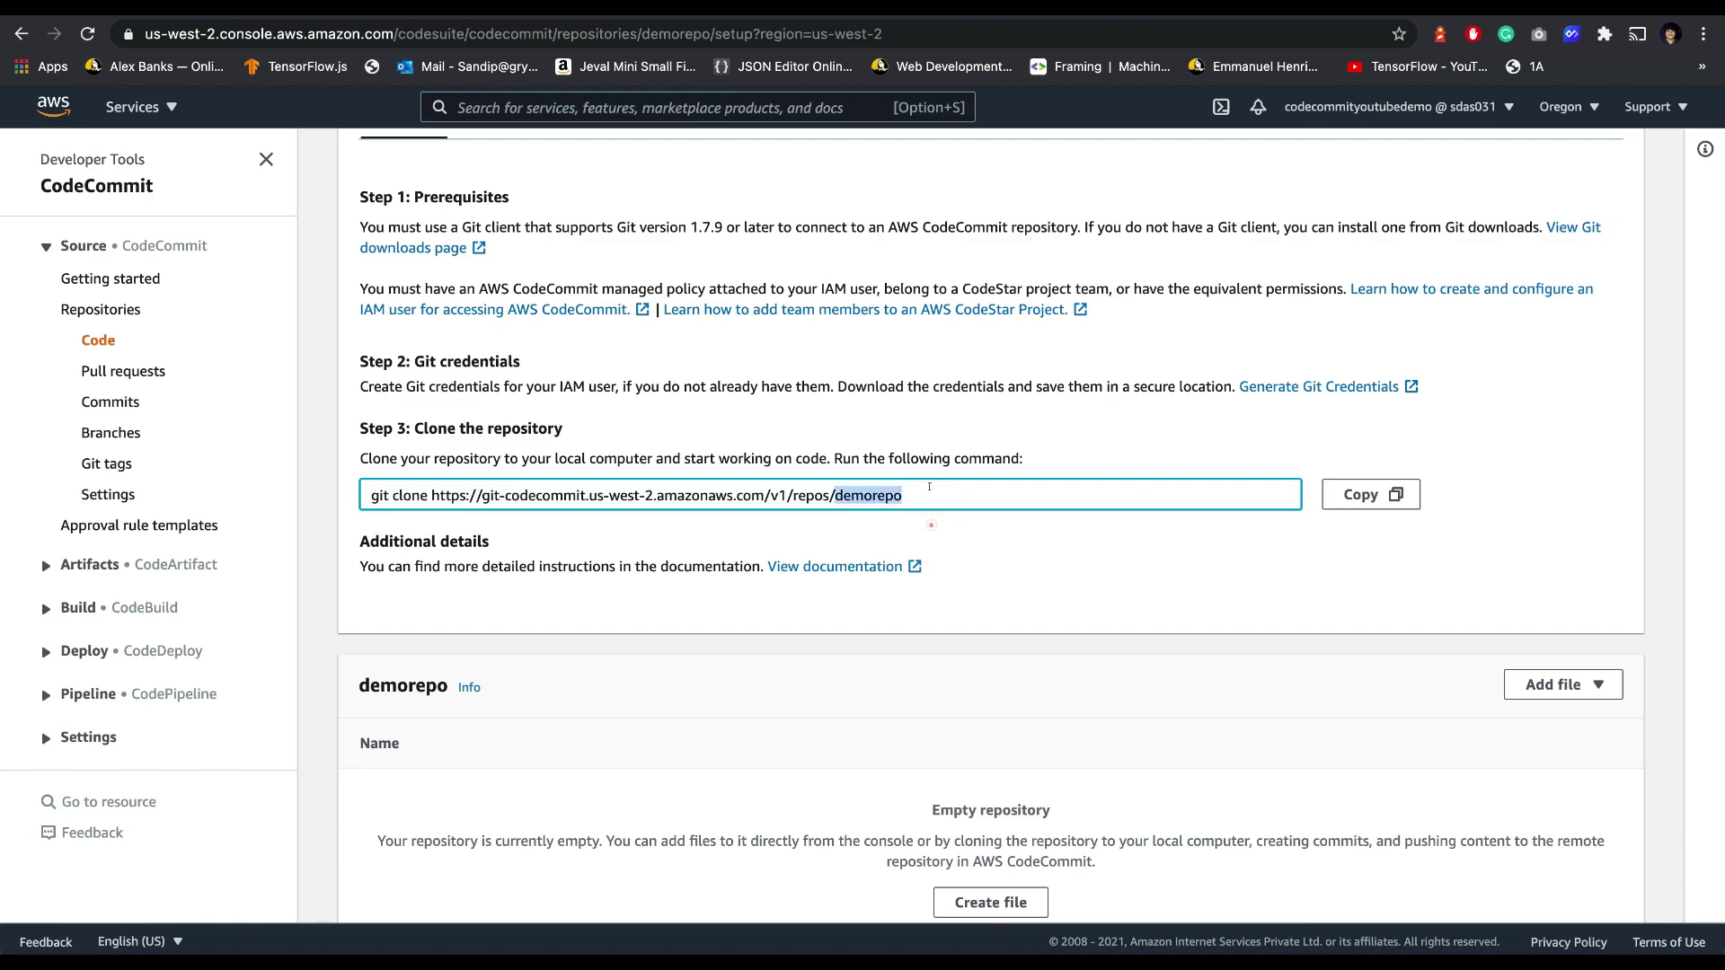
triple_click(929, 487)
key("super+c")
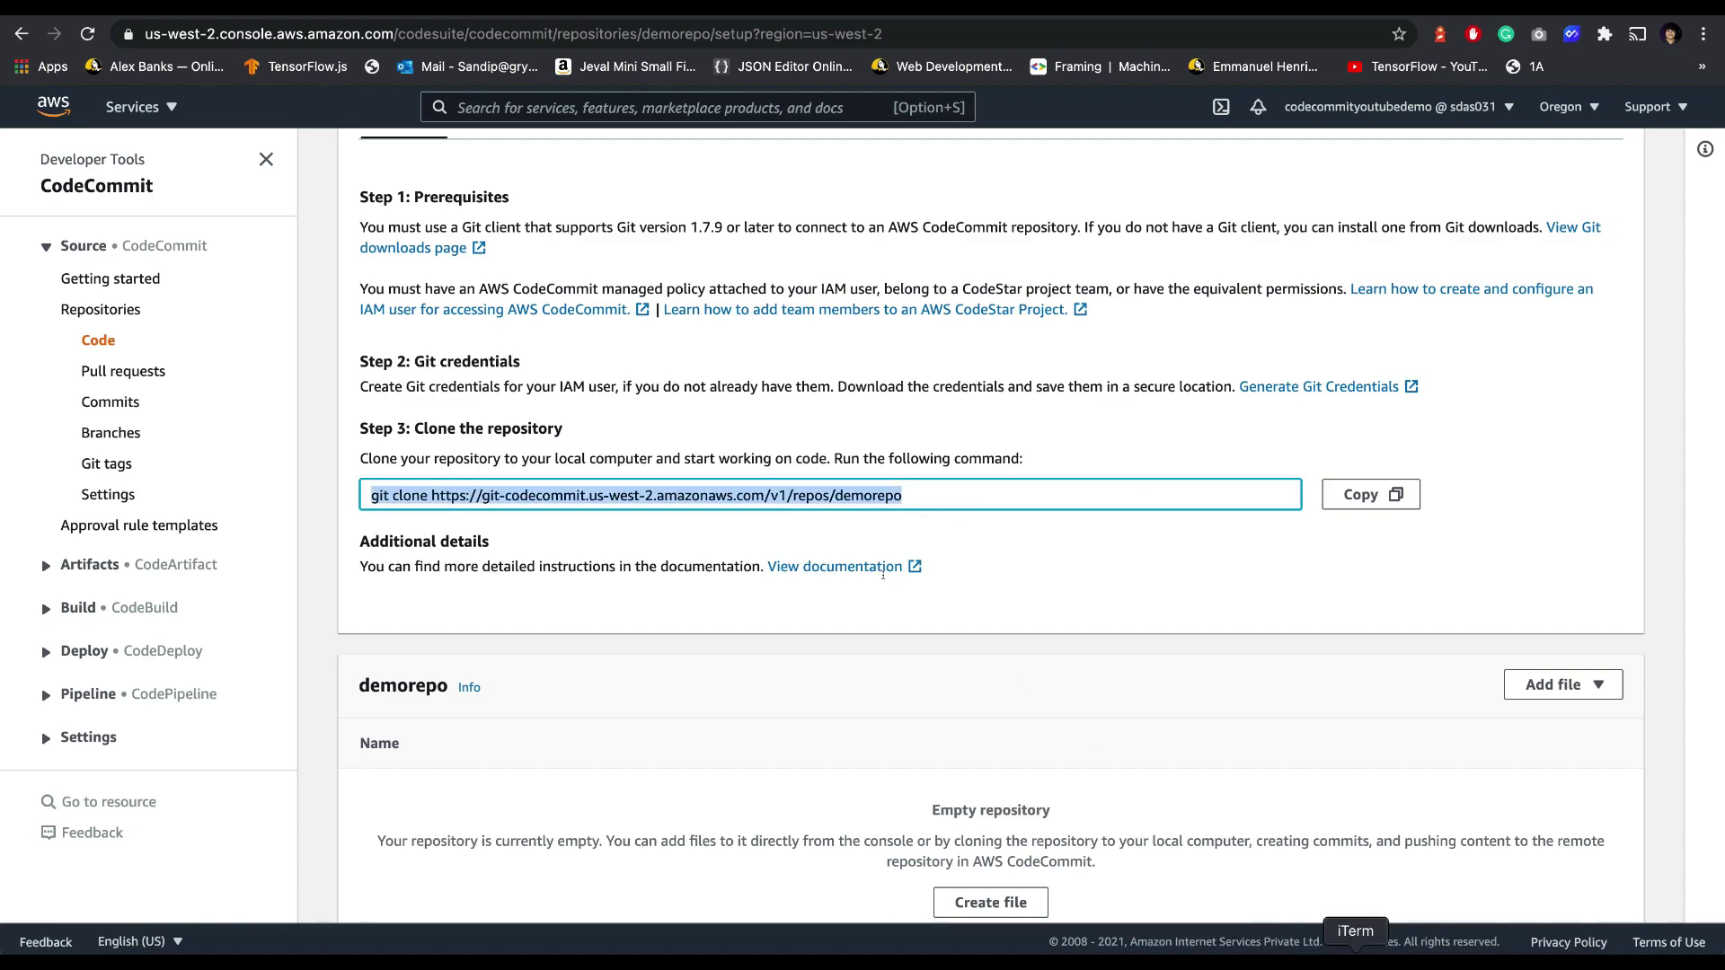
Step: Switch to iTerm and run the copied git clone command for demorepo
left_click(1356, 959)
key("super+v")
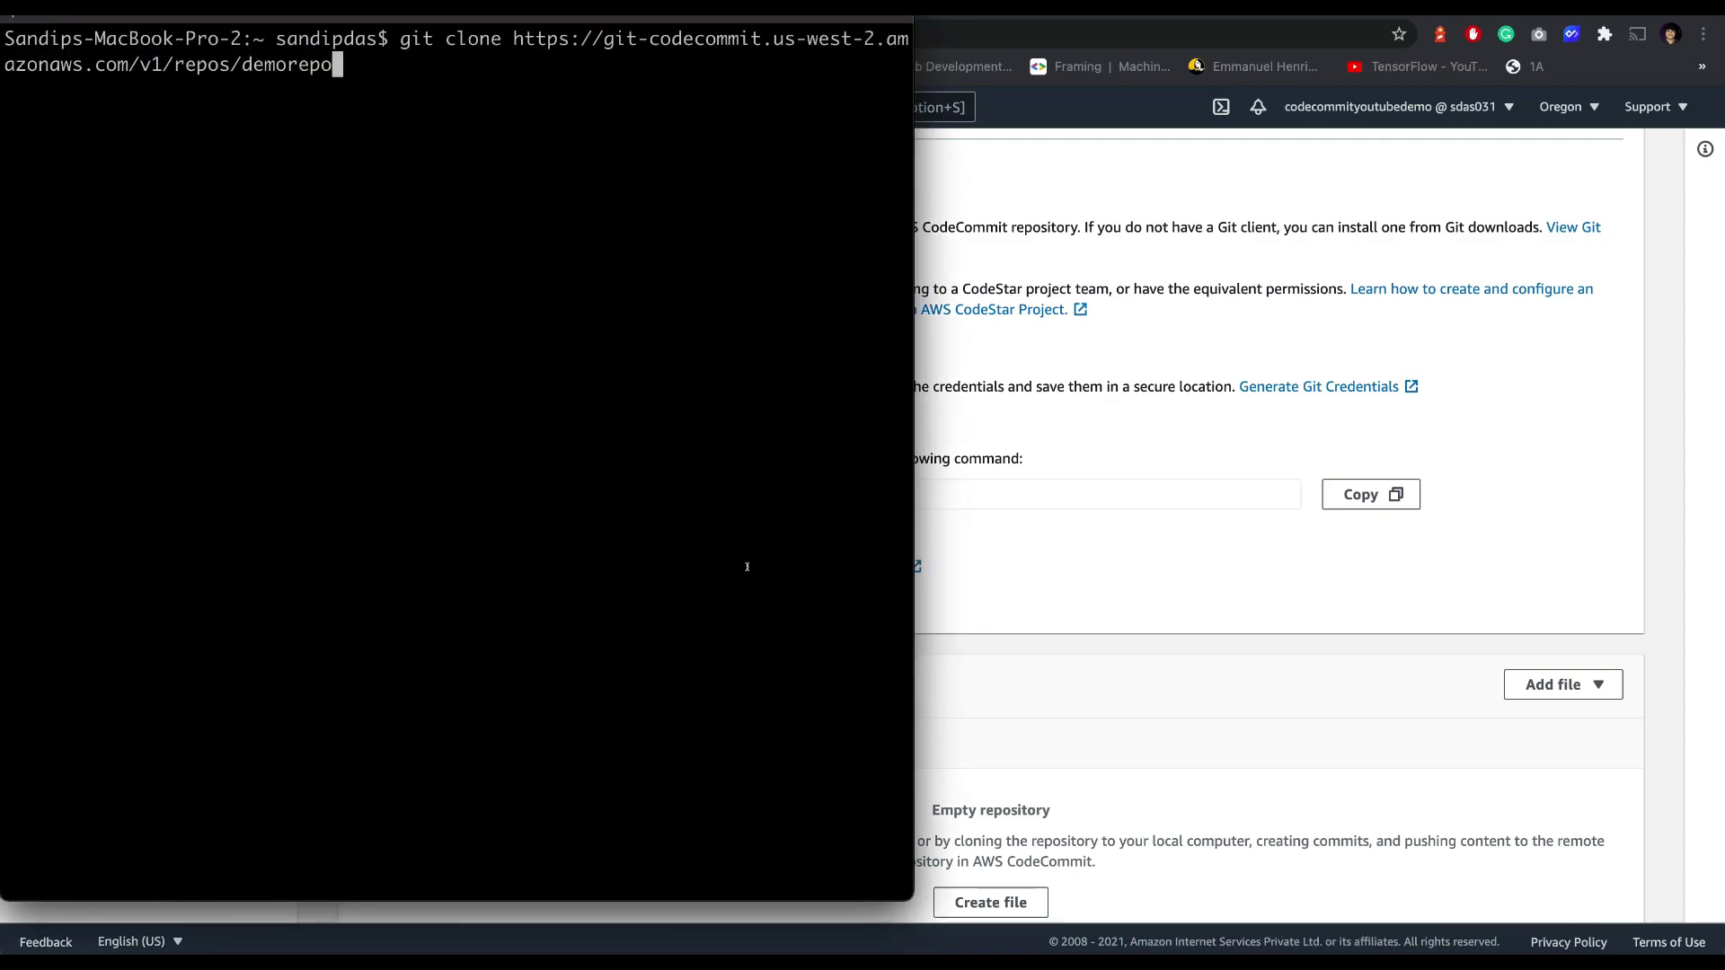
key("Return")
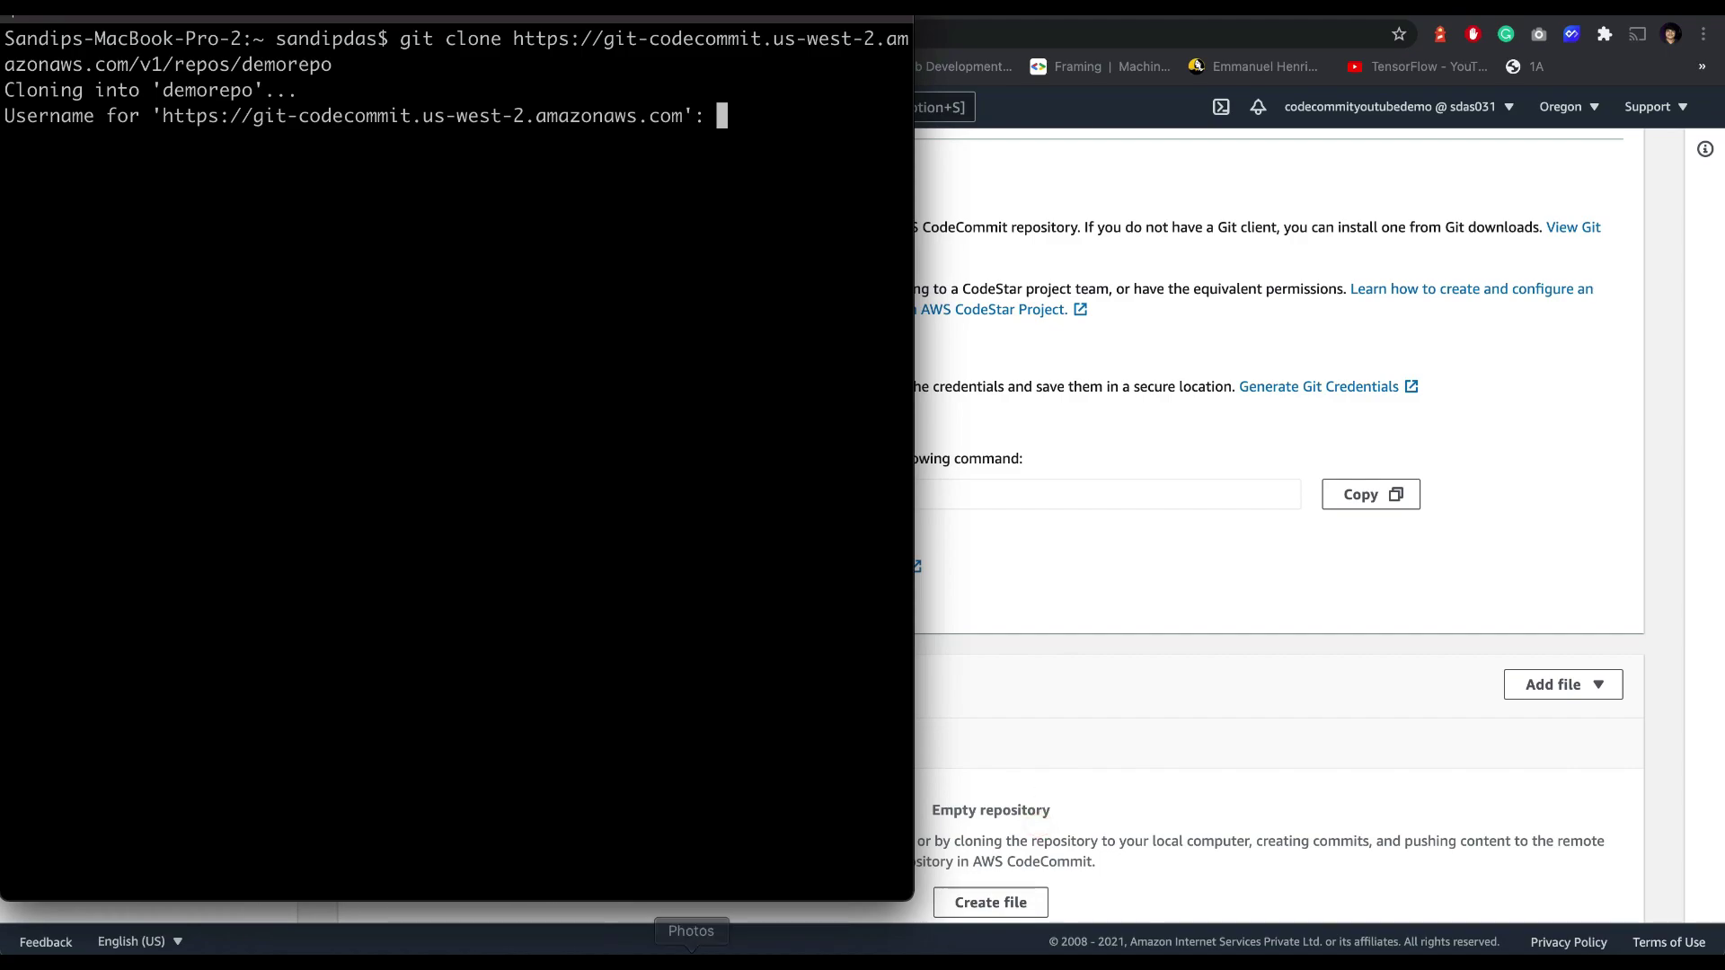
Step: Copy the Git user name from the credentials sheet in Numbers and enter it at the username prompt in iTerm
key("super+Tab")
left_click(839, 954)
left_click(483, 182)
key("shift+Right")
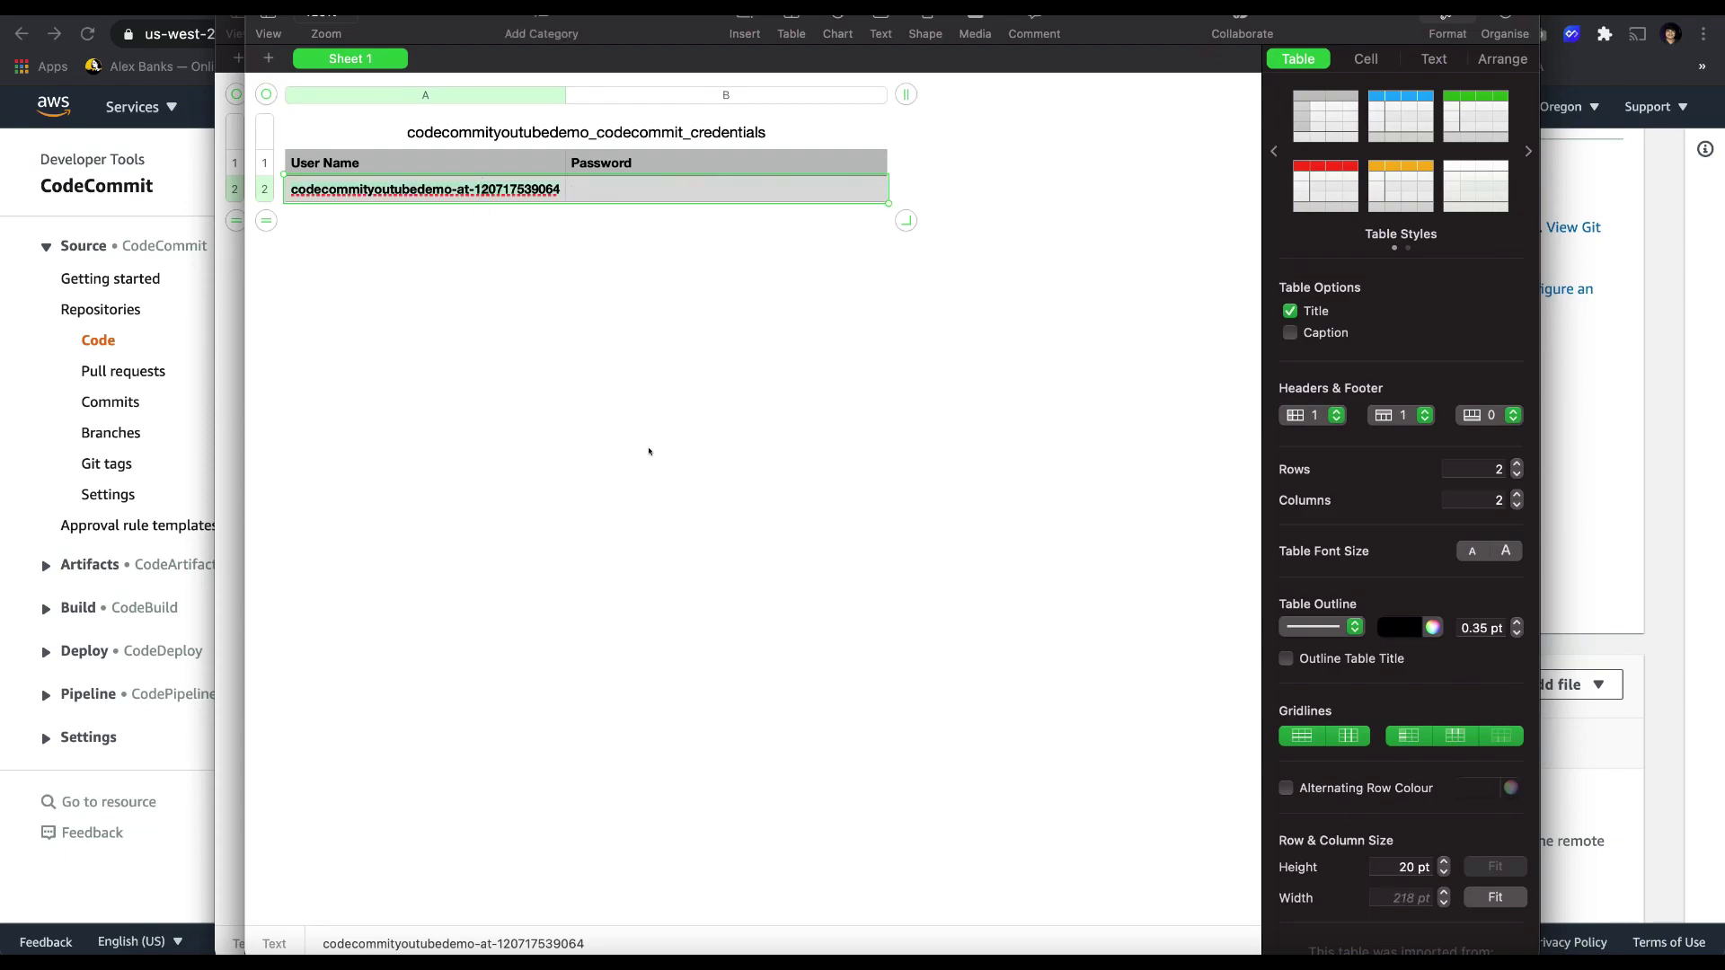
left_click(1355, 950)
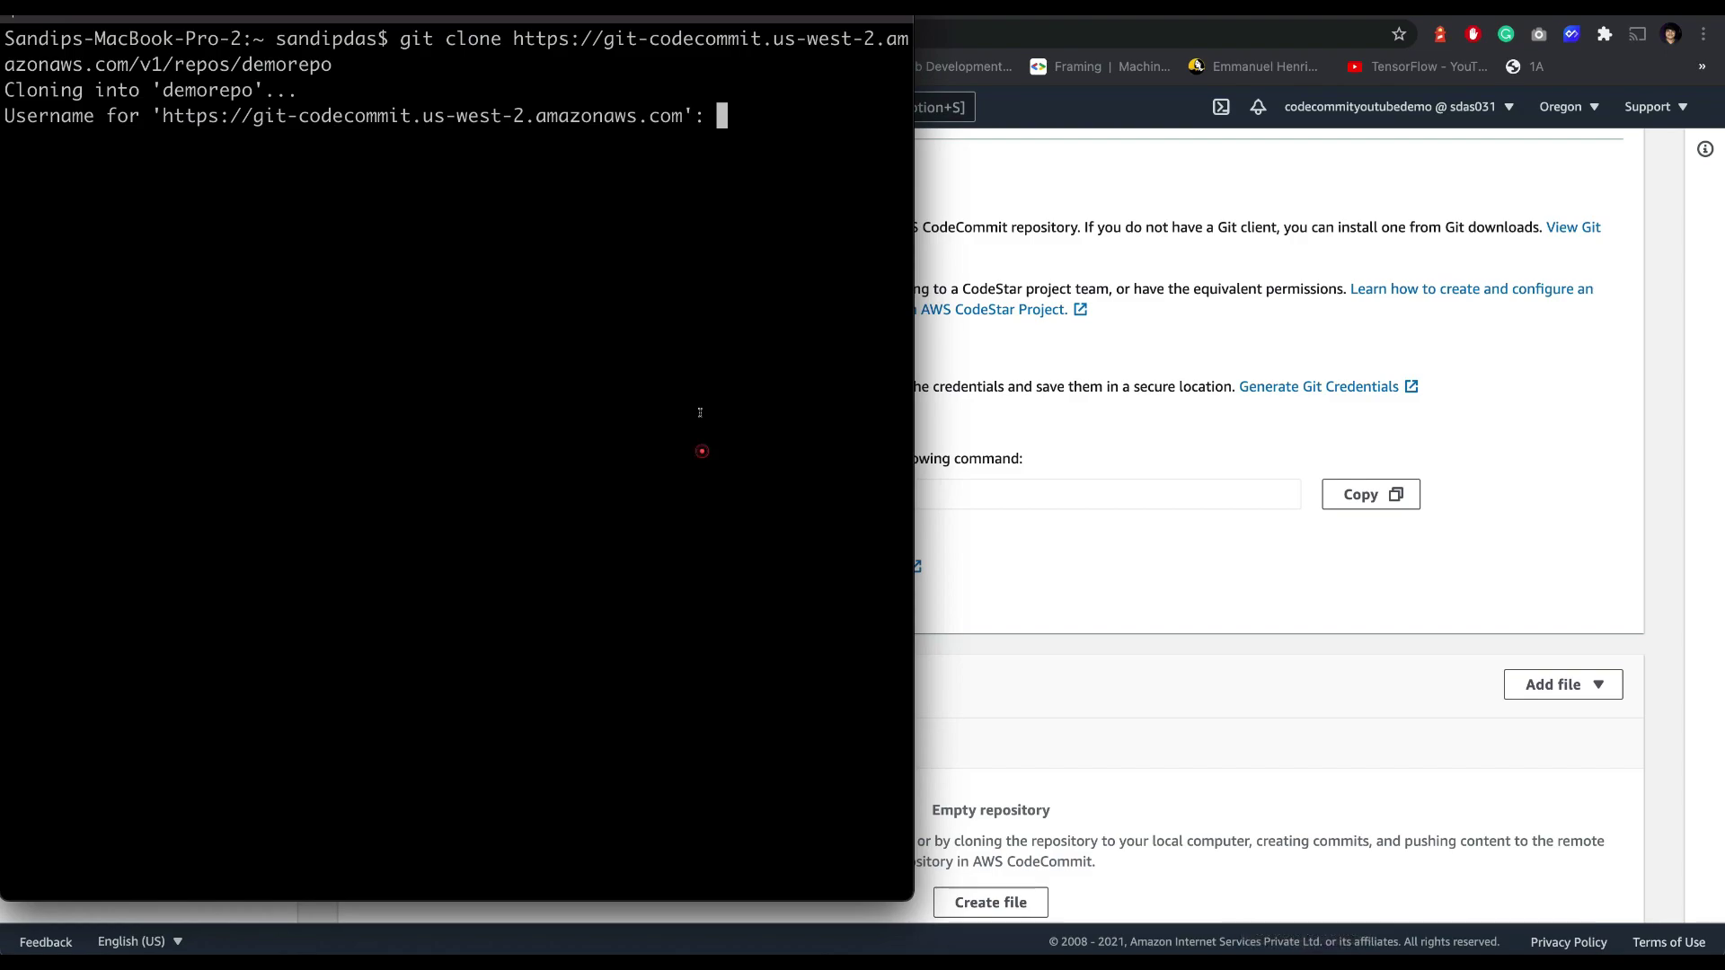
key("super+v")
key("Return")
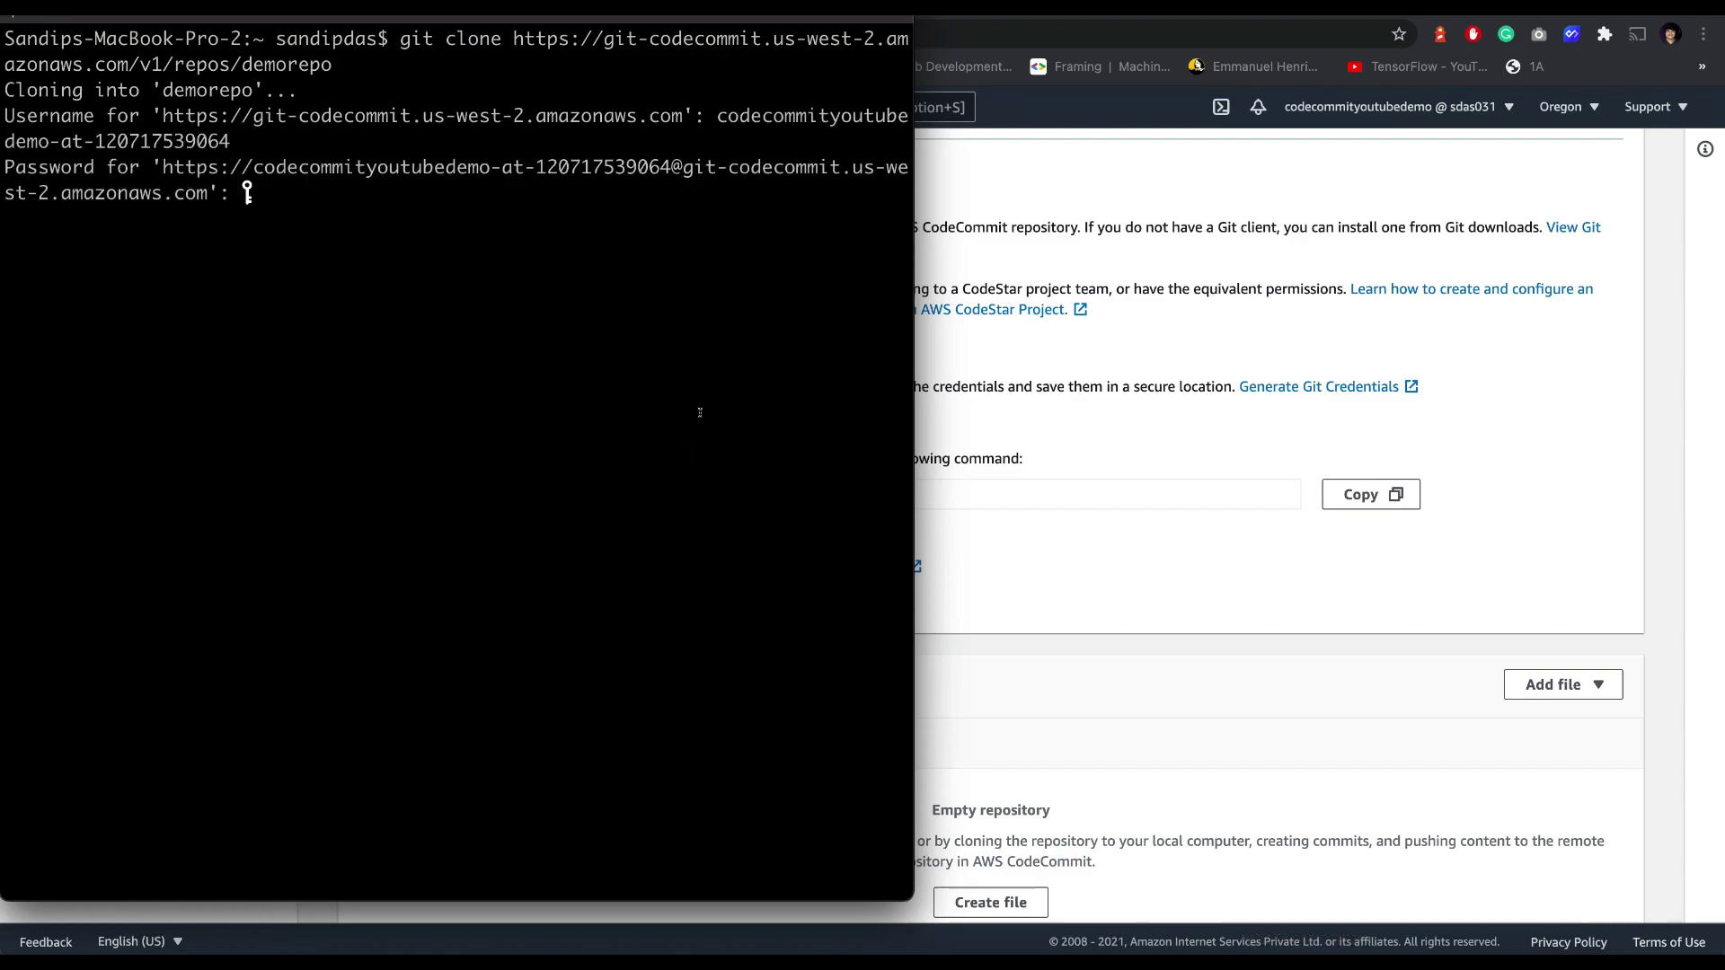
Step: Copy the Git password from the credentials sheet in Numbers and enter it at iTerm's password prompt to complete the clone
left_click(1308, 677)
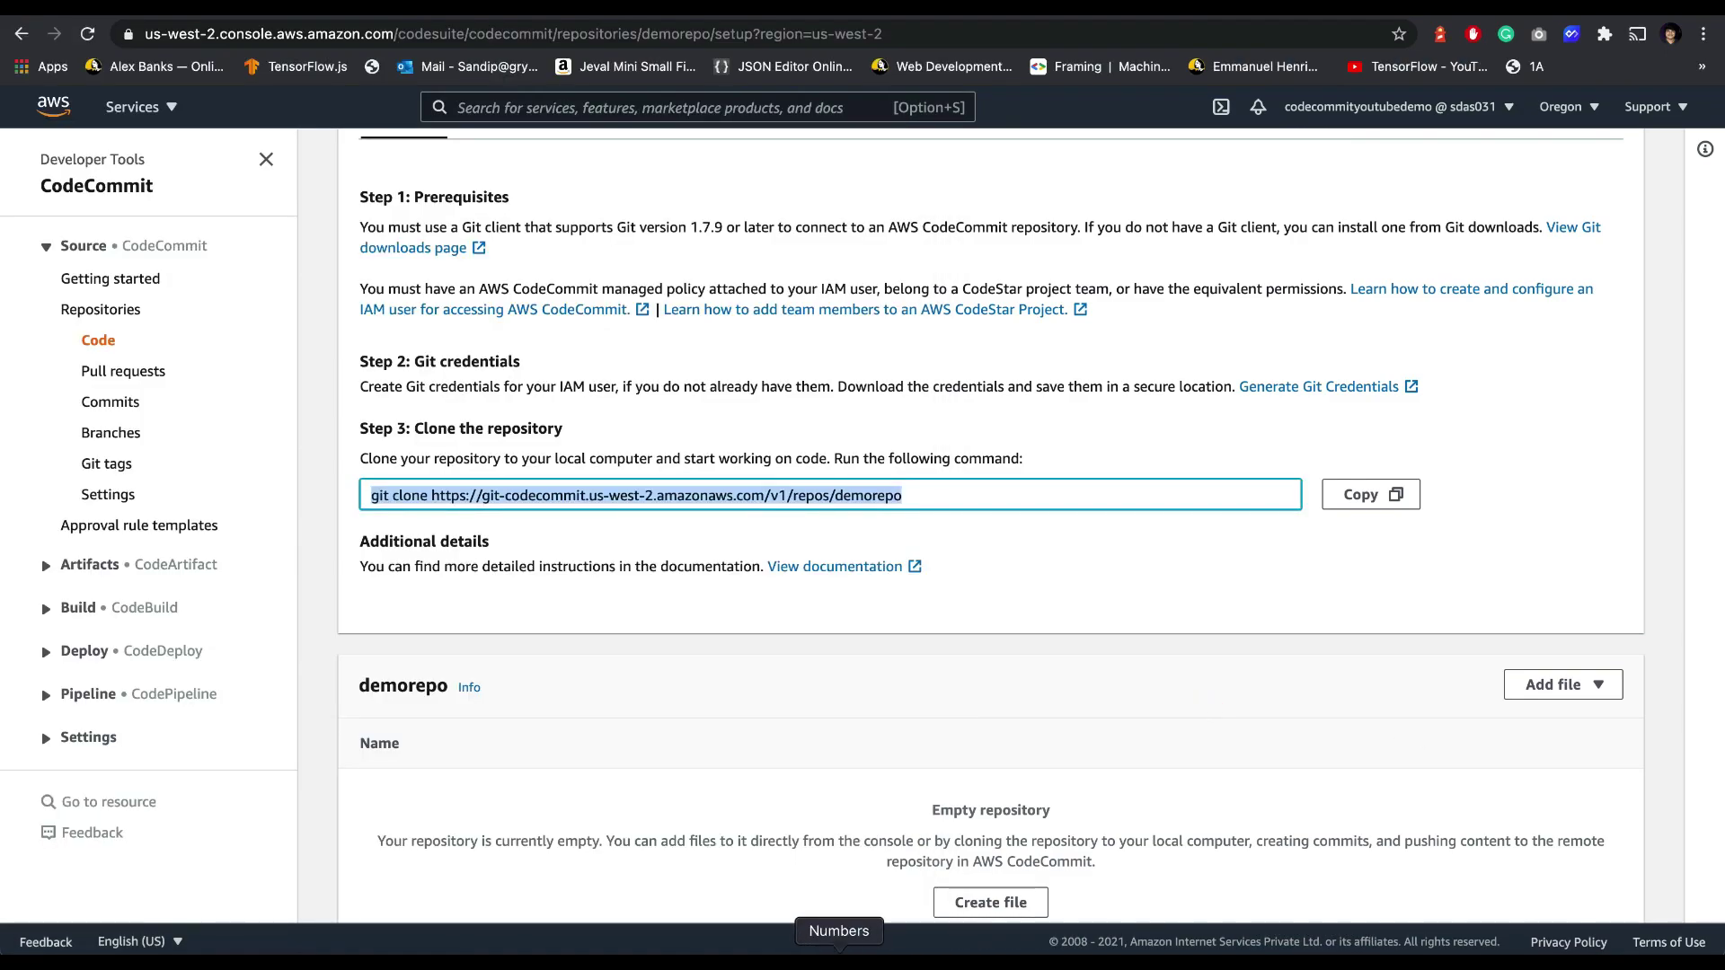
left_click(839, 954)
left_click(635, 381)
left_click(647, 191)
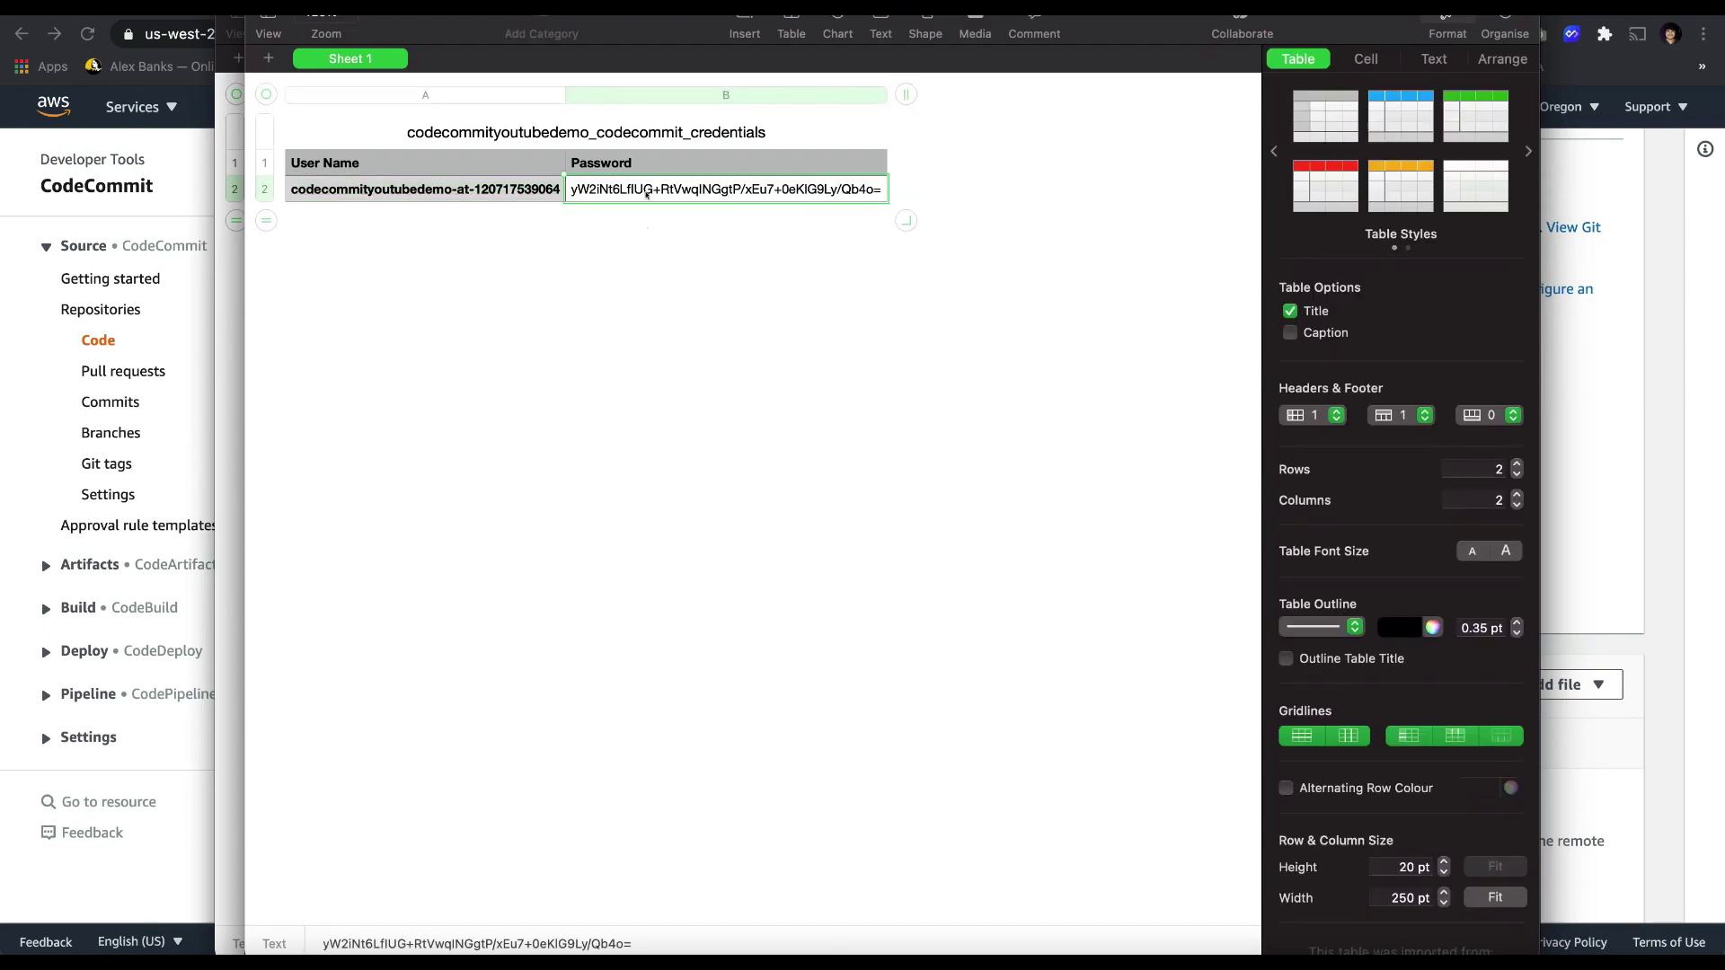
double_click(647, 191)
key("super+a")
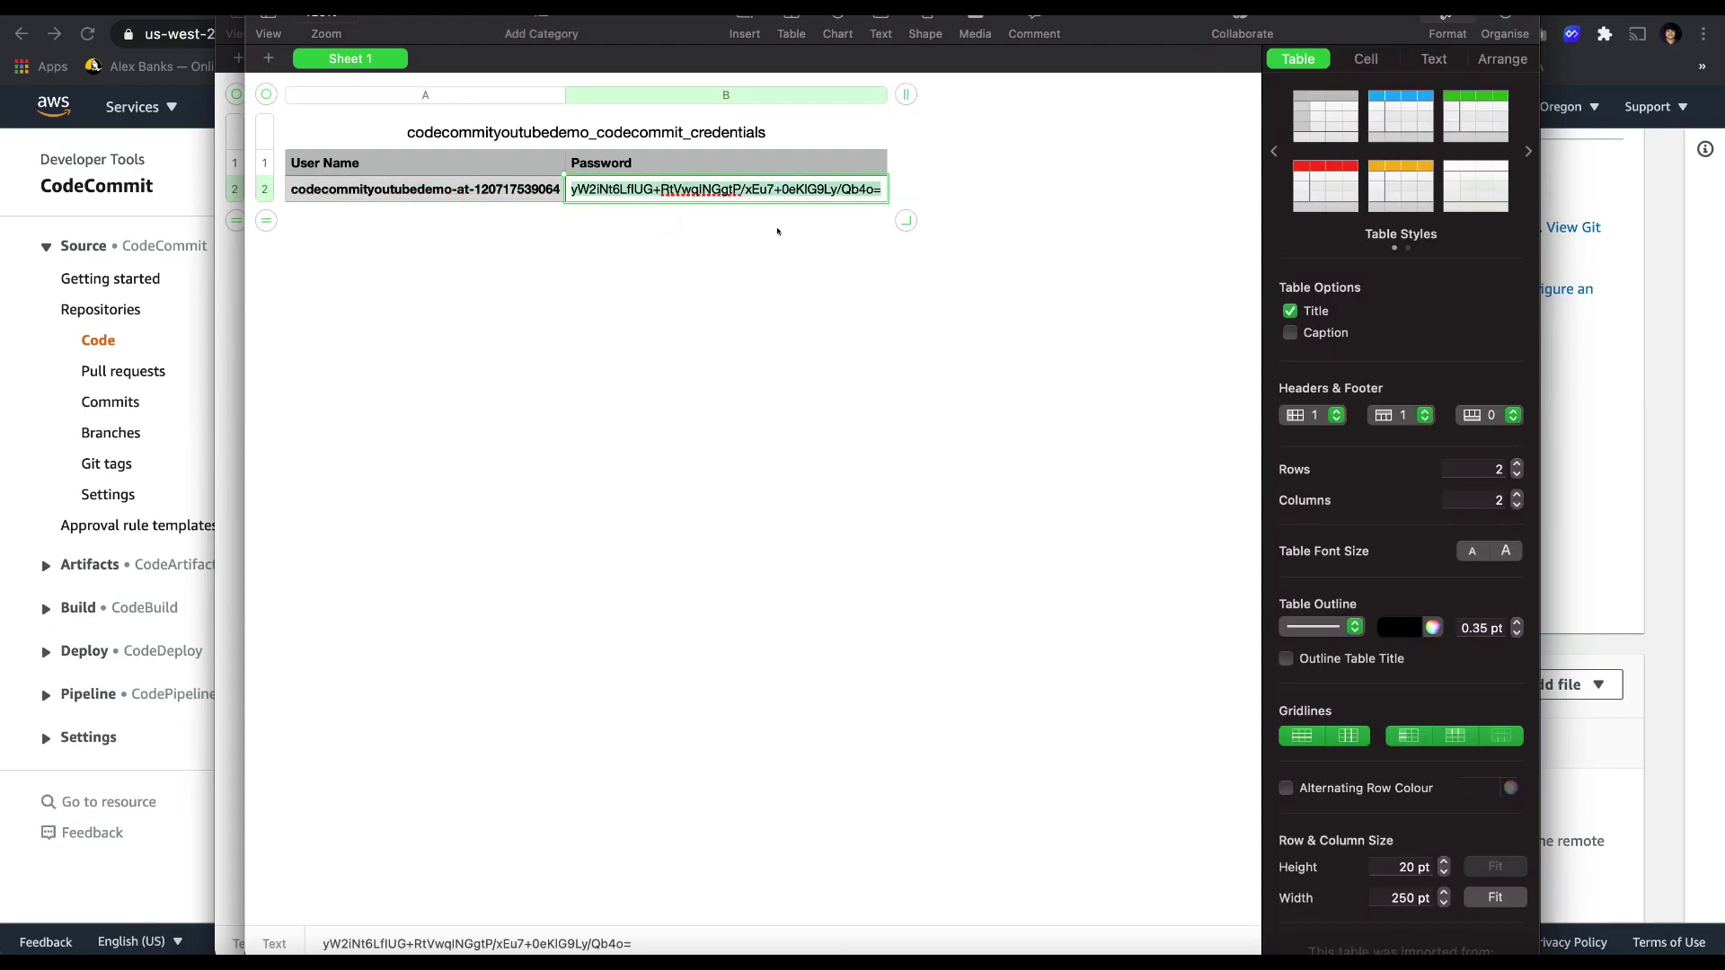
left_click(1258, 949)
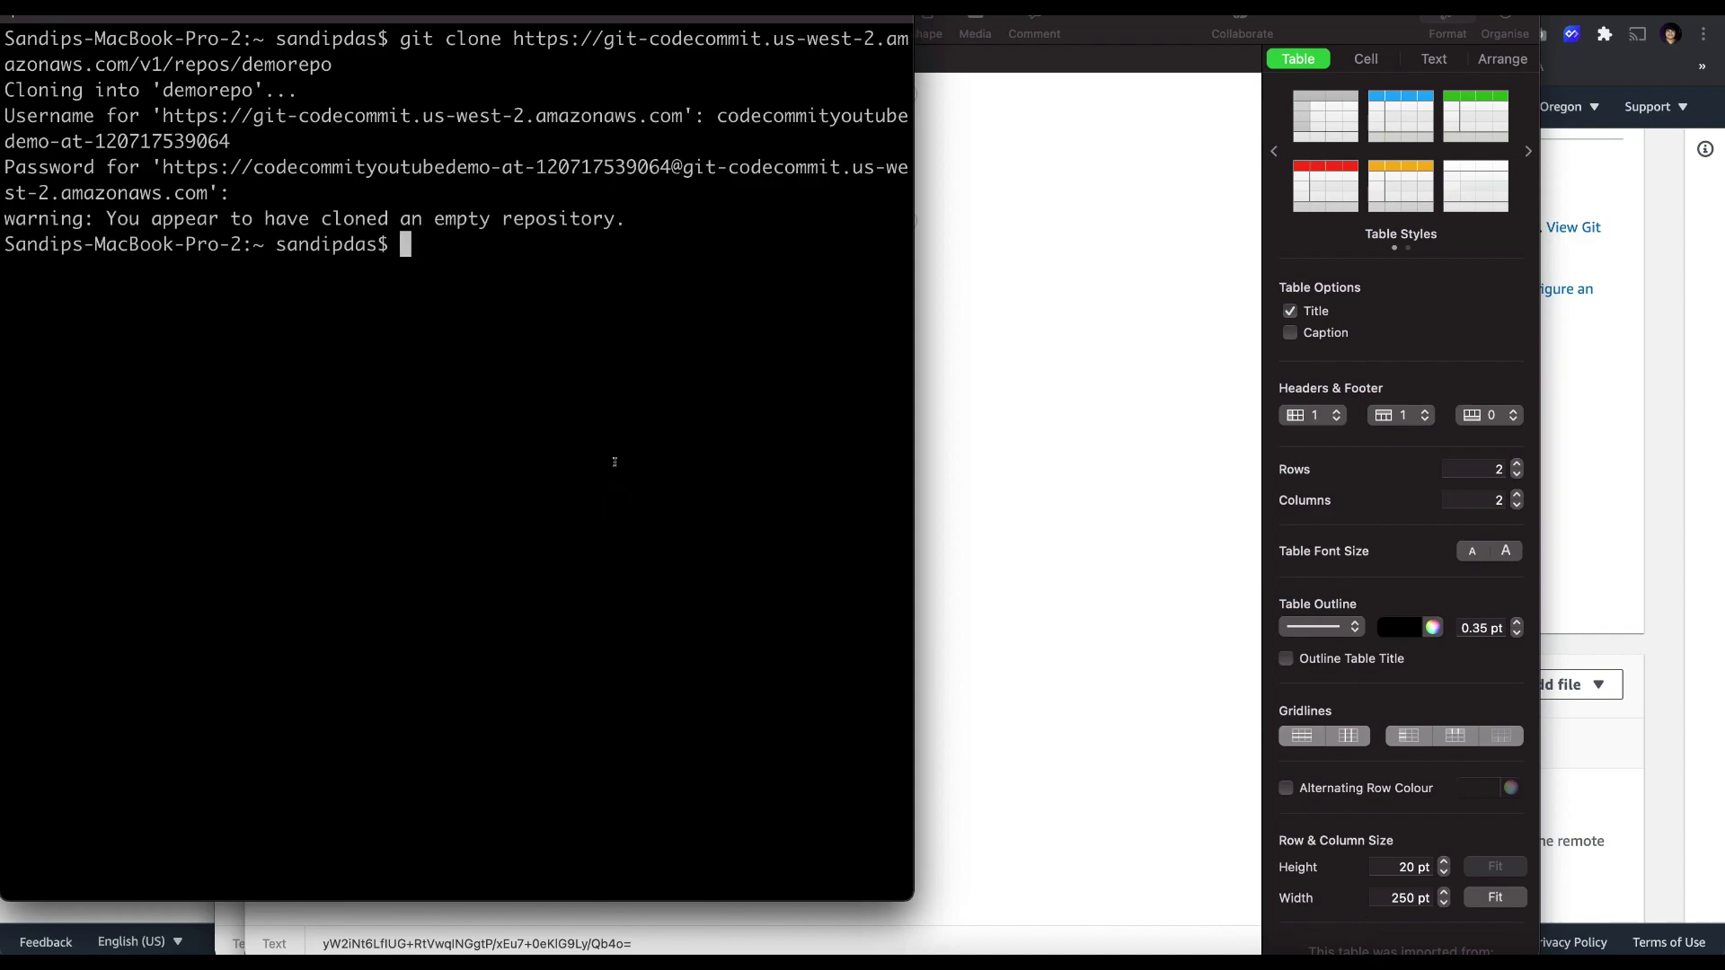
Step: Change into the cloned demorepo directory and list its contents with ls
type("cd demorepo/")
key("Tab")
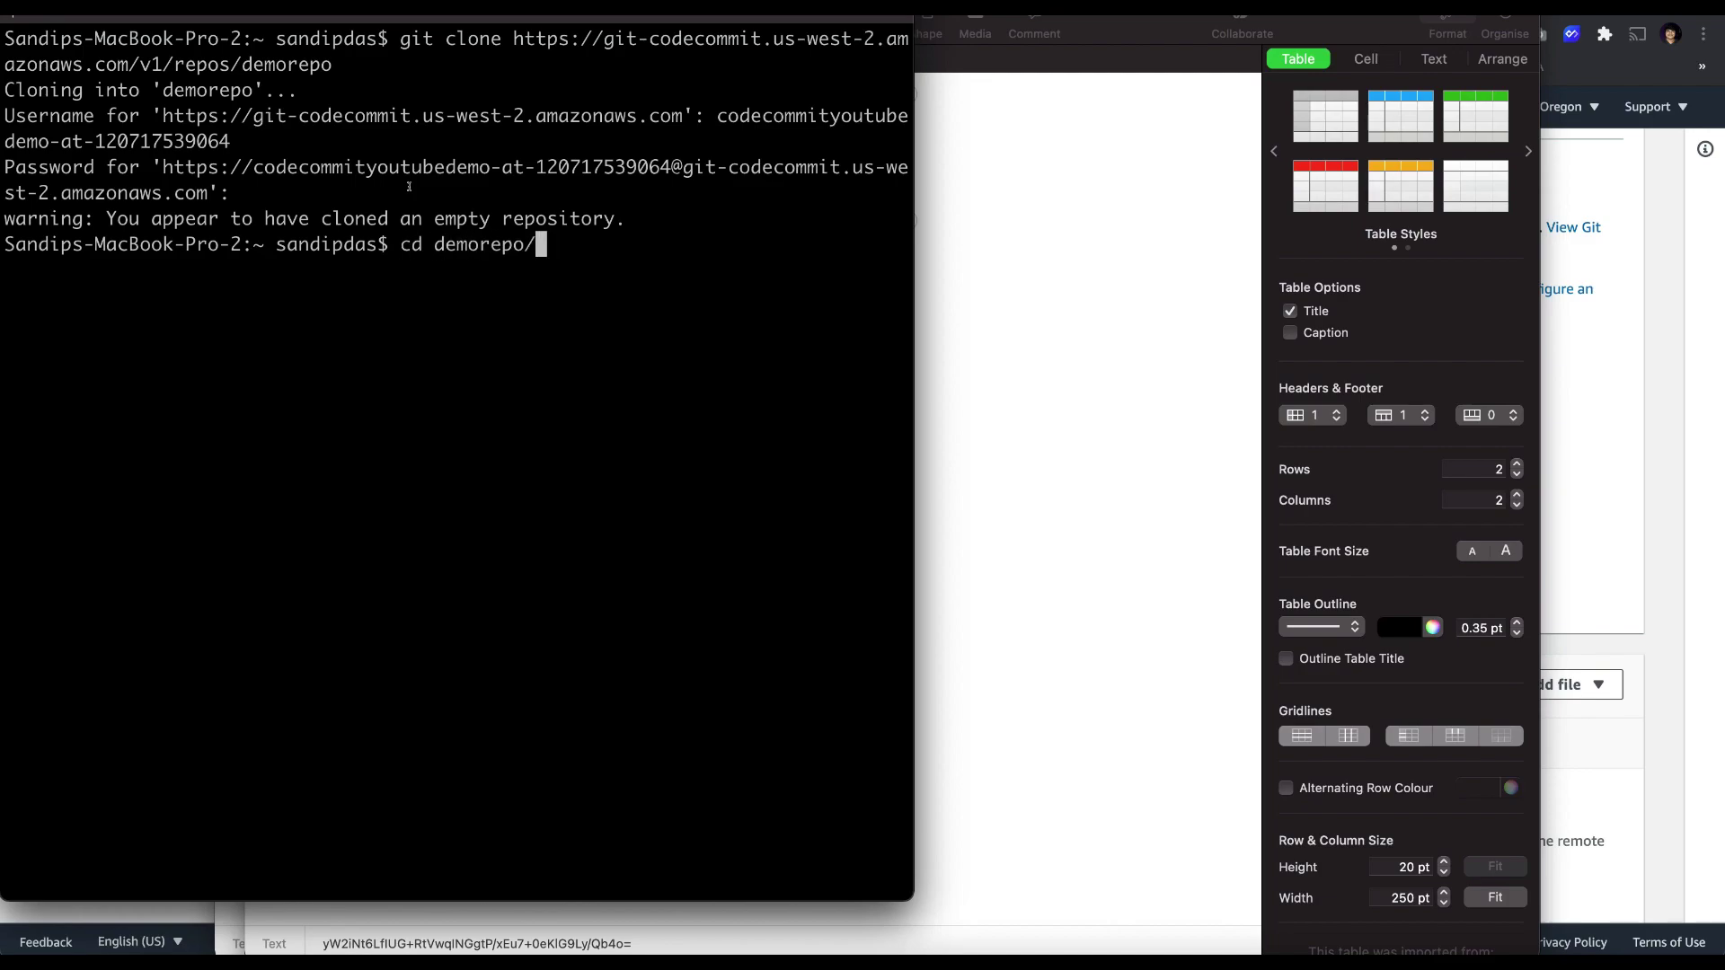
key("Return")
type("ls")
key("Return")
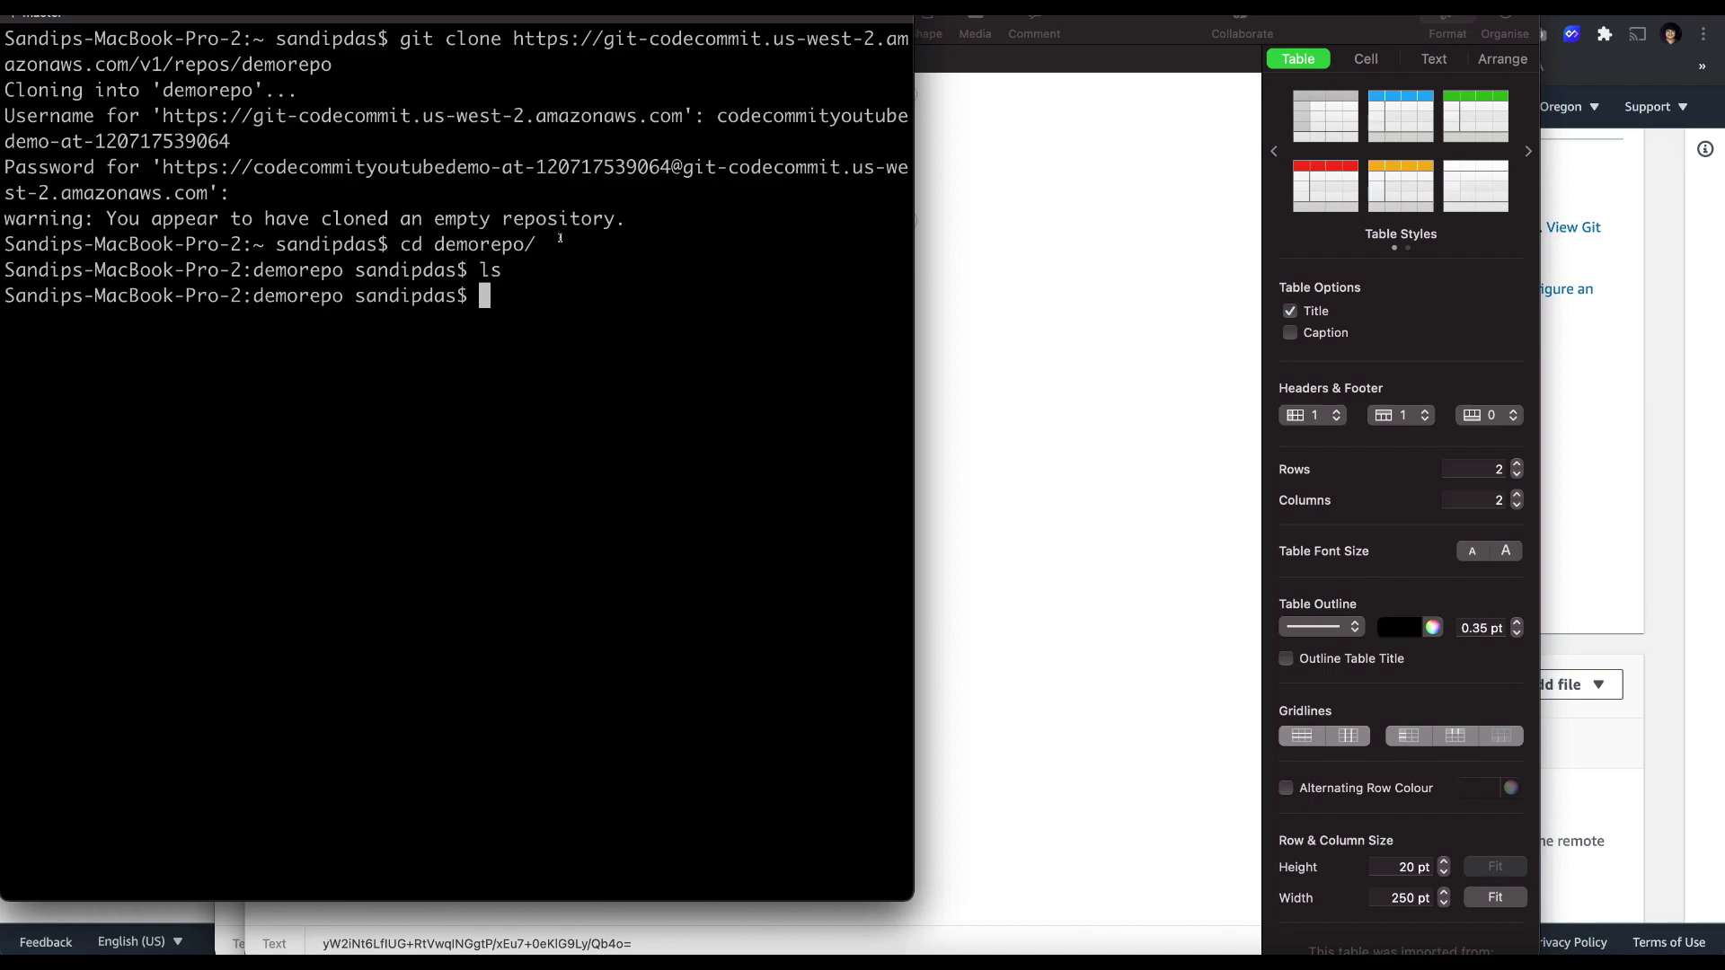
Step: Switch back to the browser and reload the demorepo repository page
left_click(1543, 393)
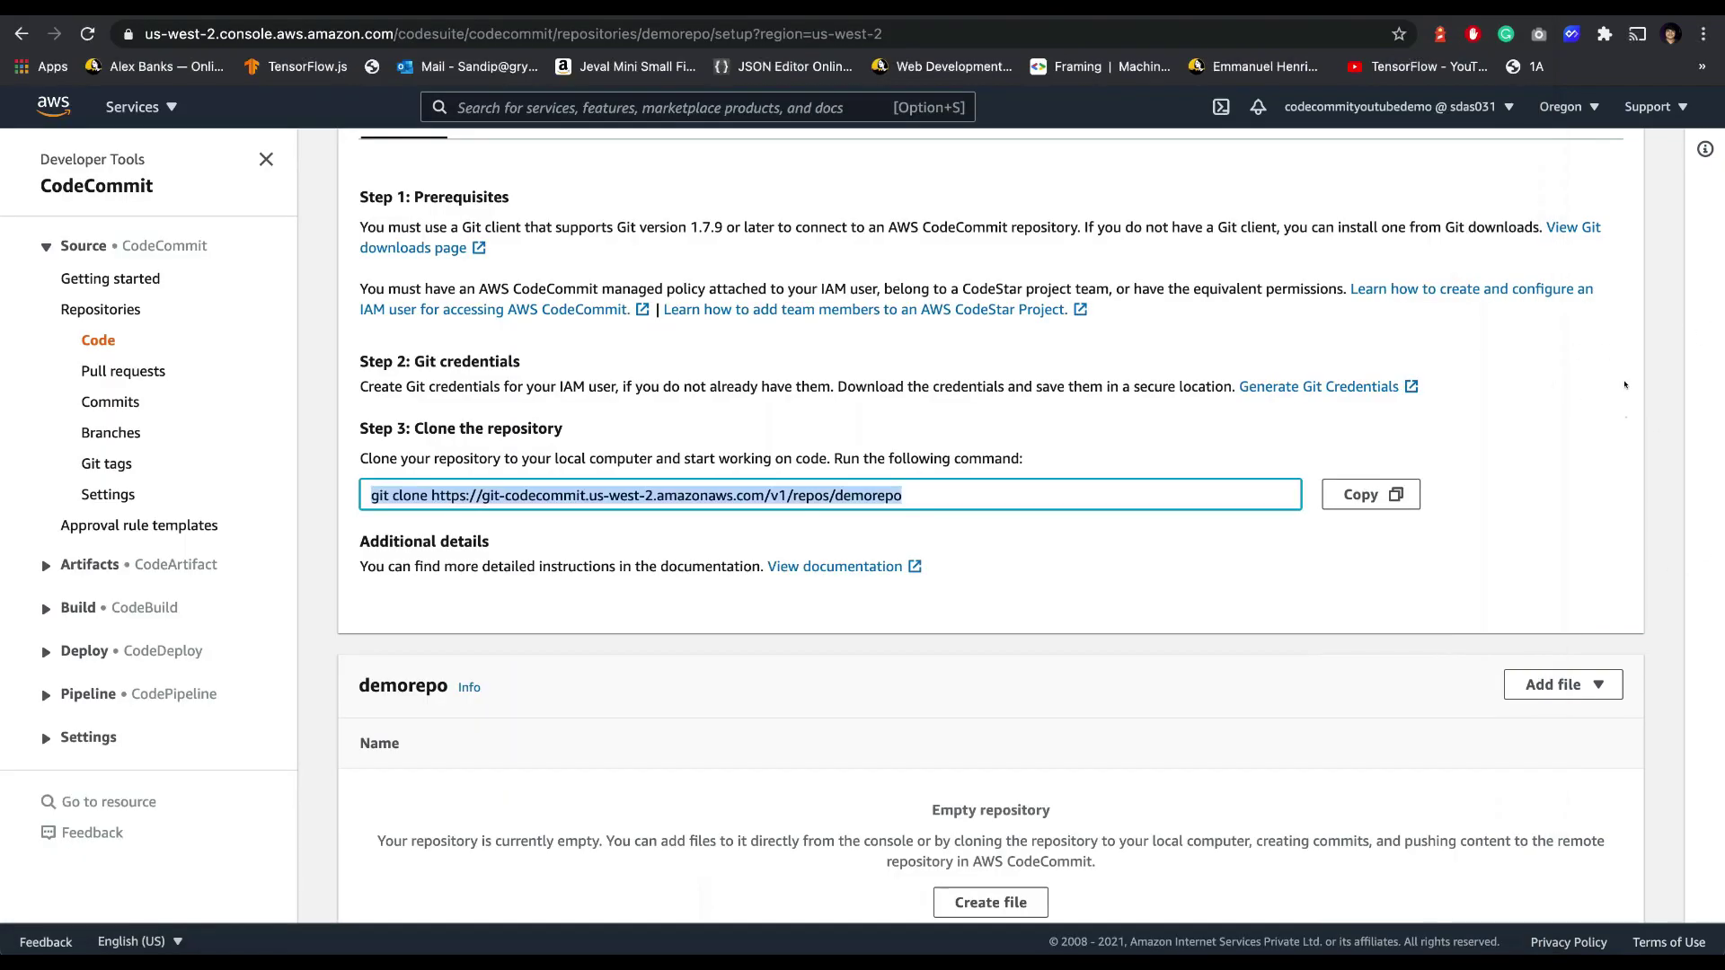
left_click(87, 34)
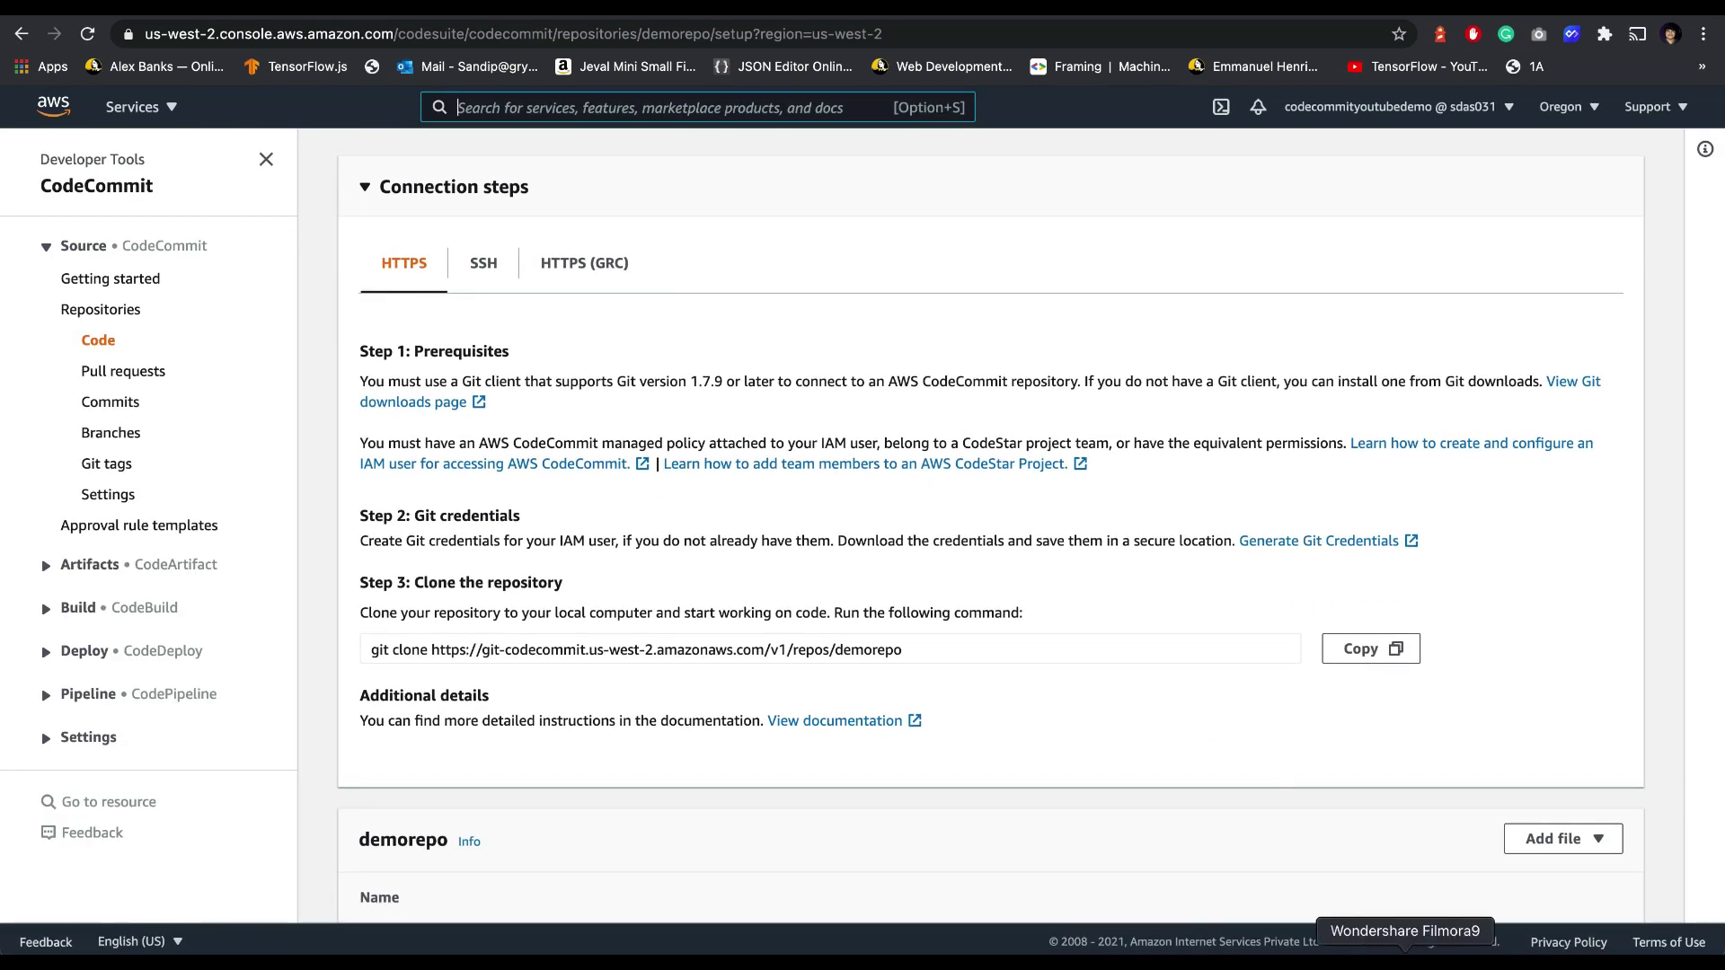
Step: Launch Visual Studio Code and open the cloned demorepo folder in it
left_click(296, 963)
type("code")
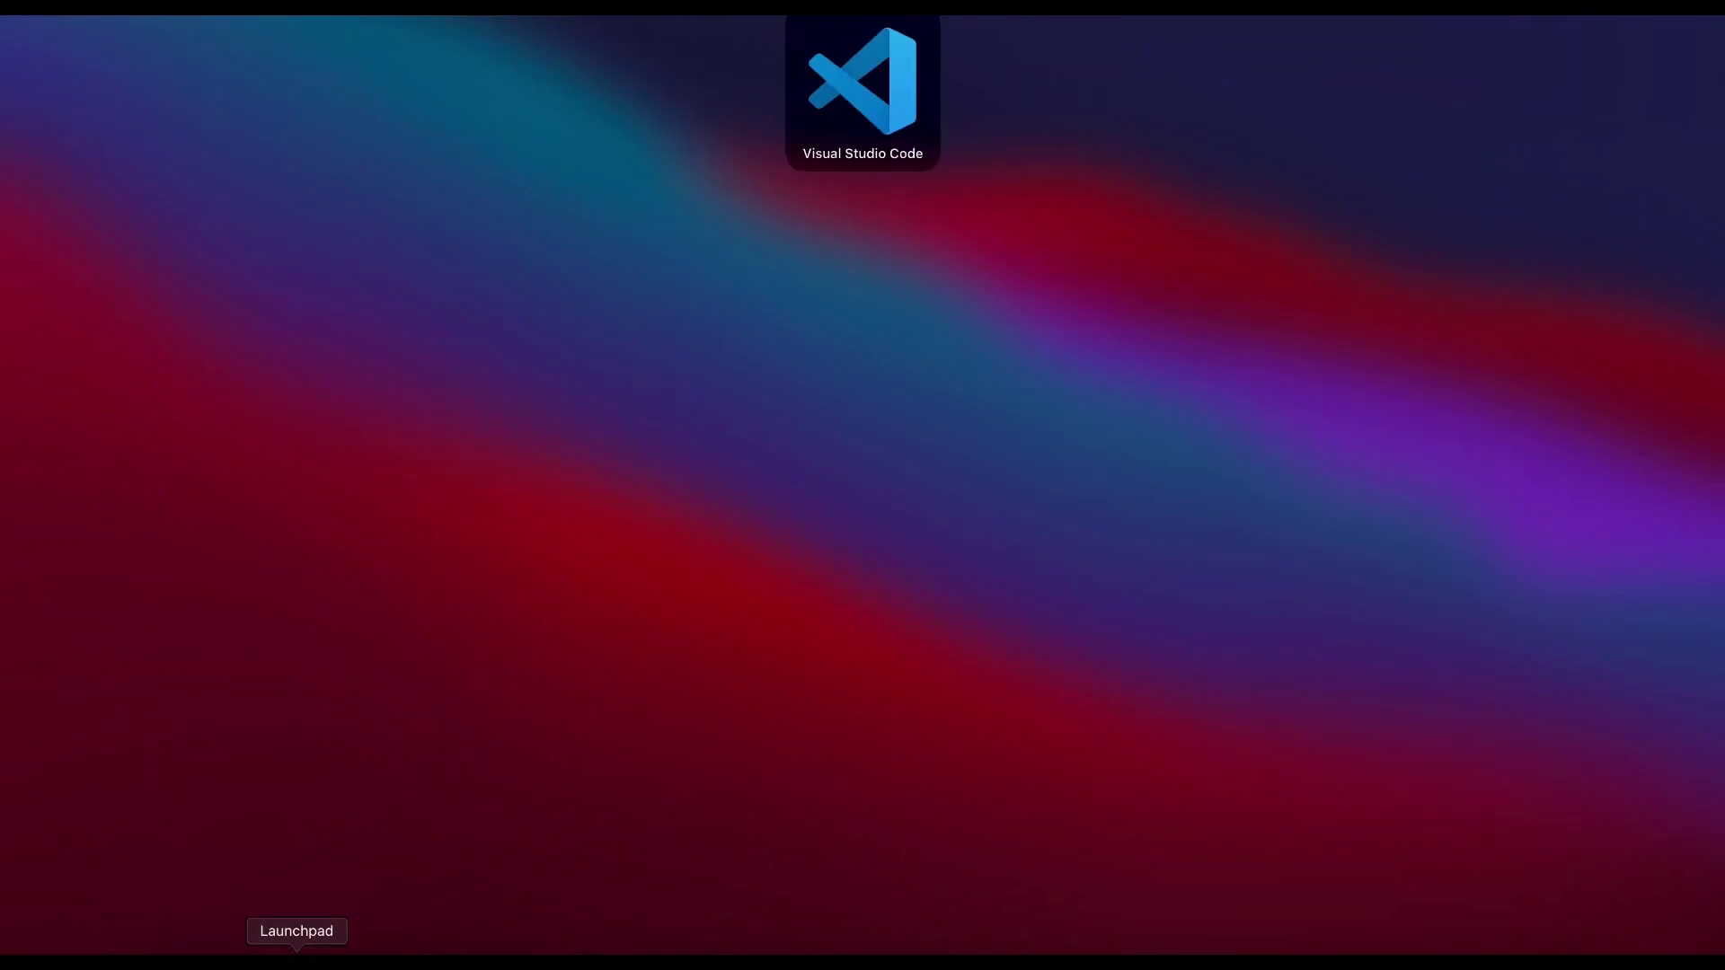
key("Return")
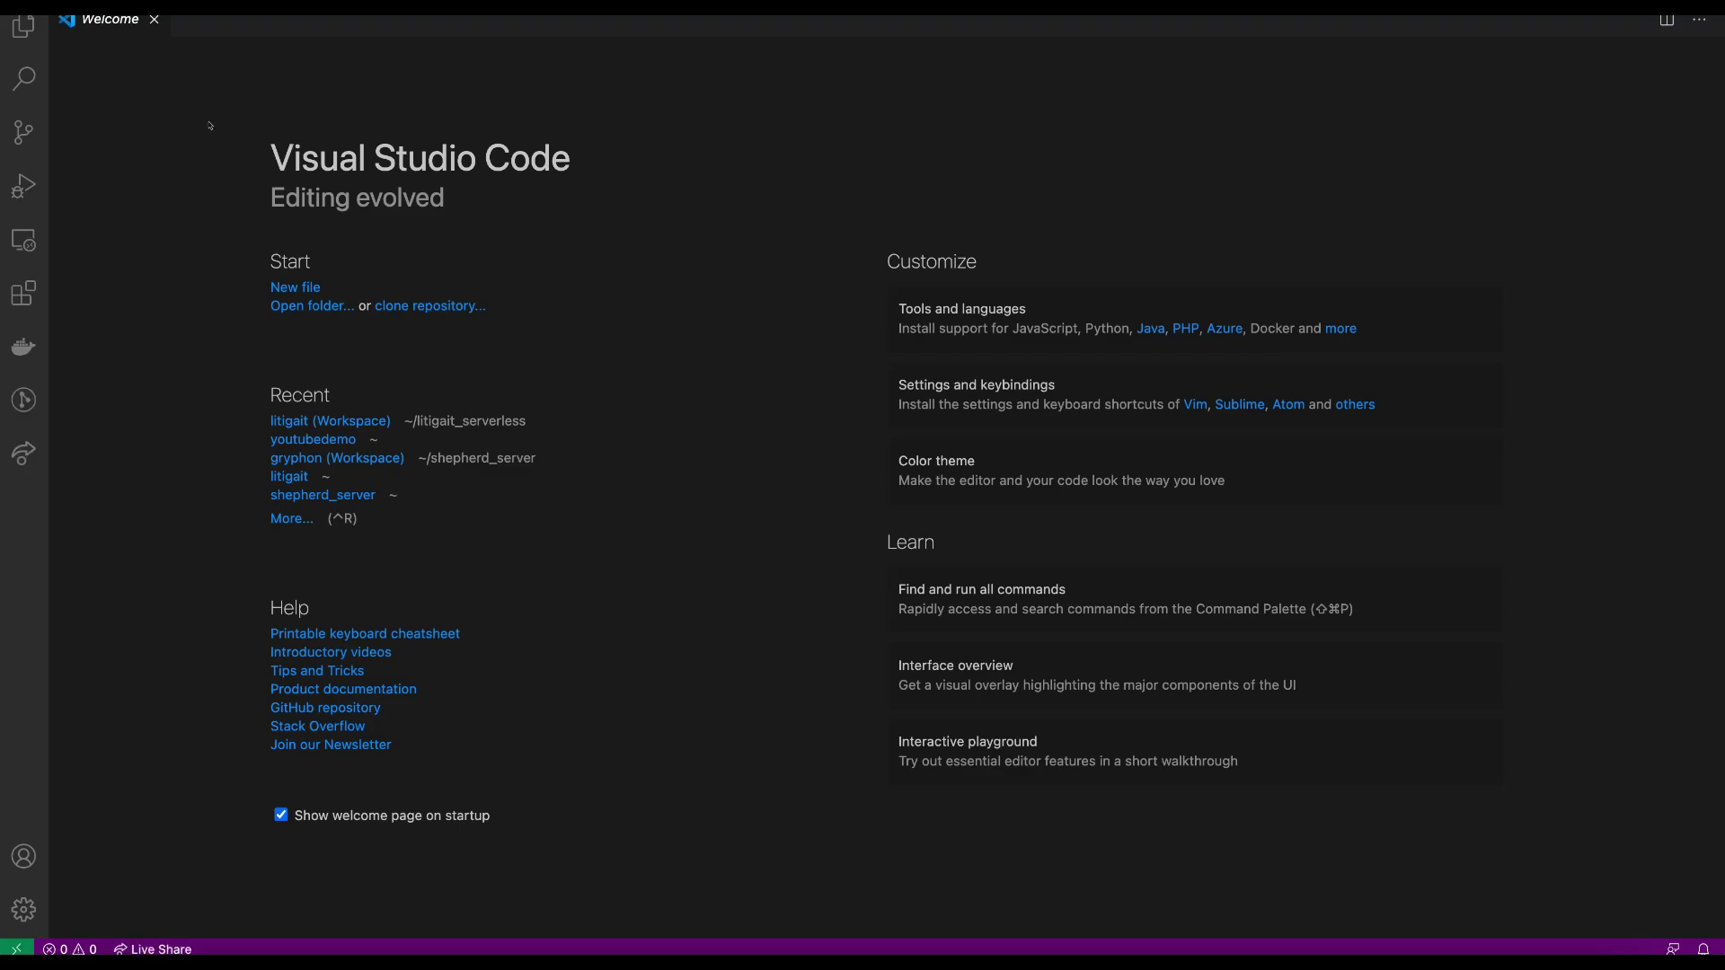
key("super+shift+e")
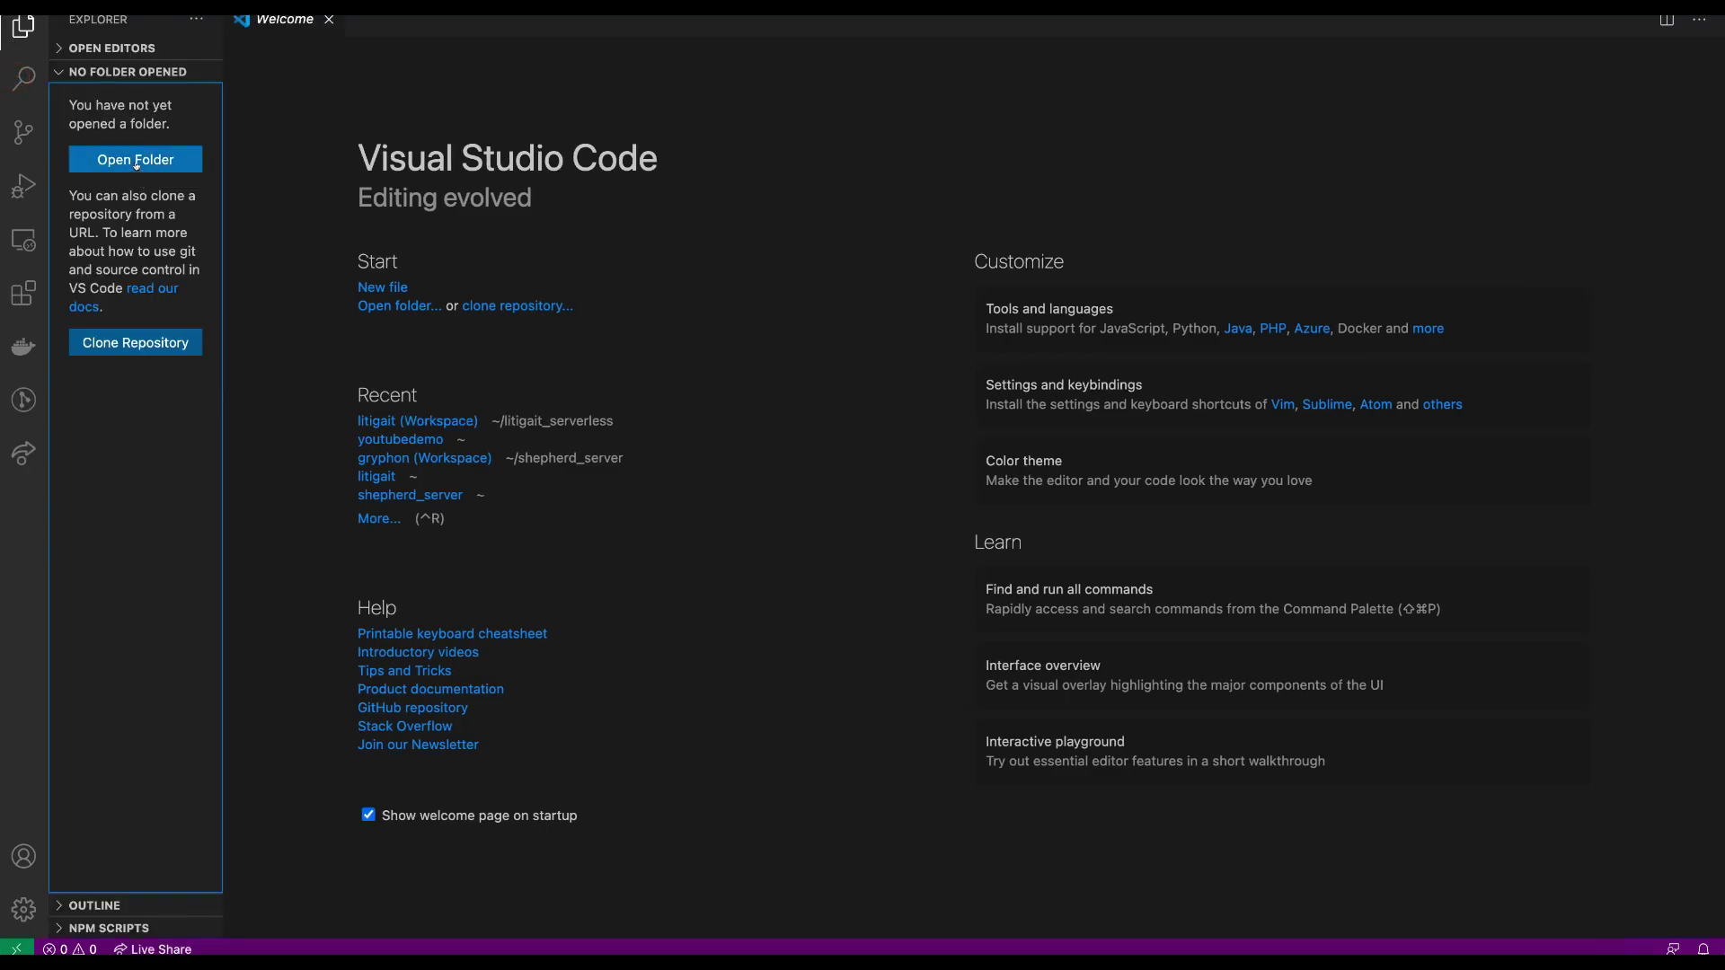
key("super+o")
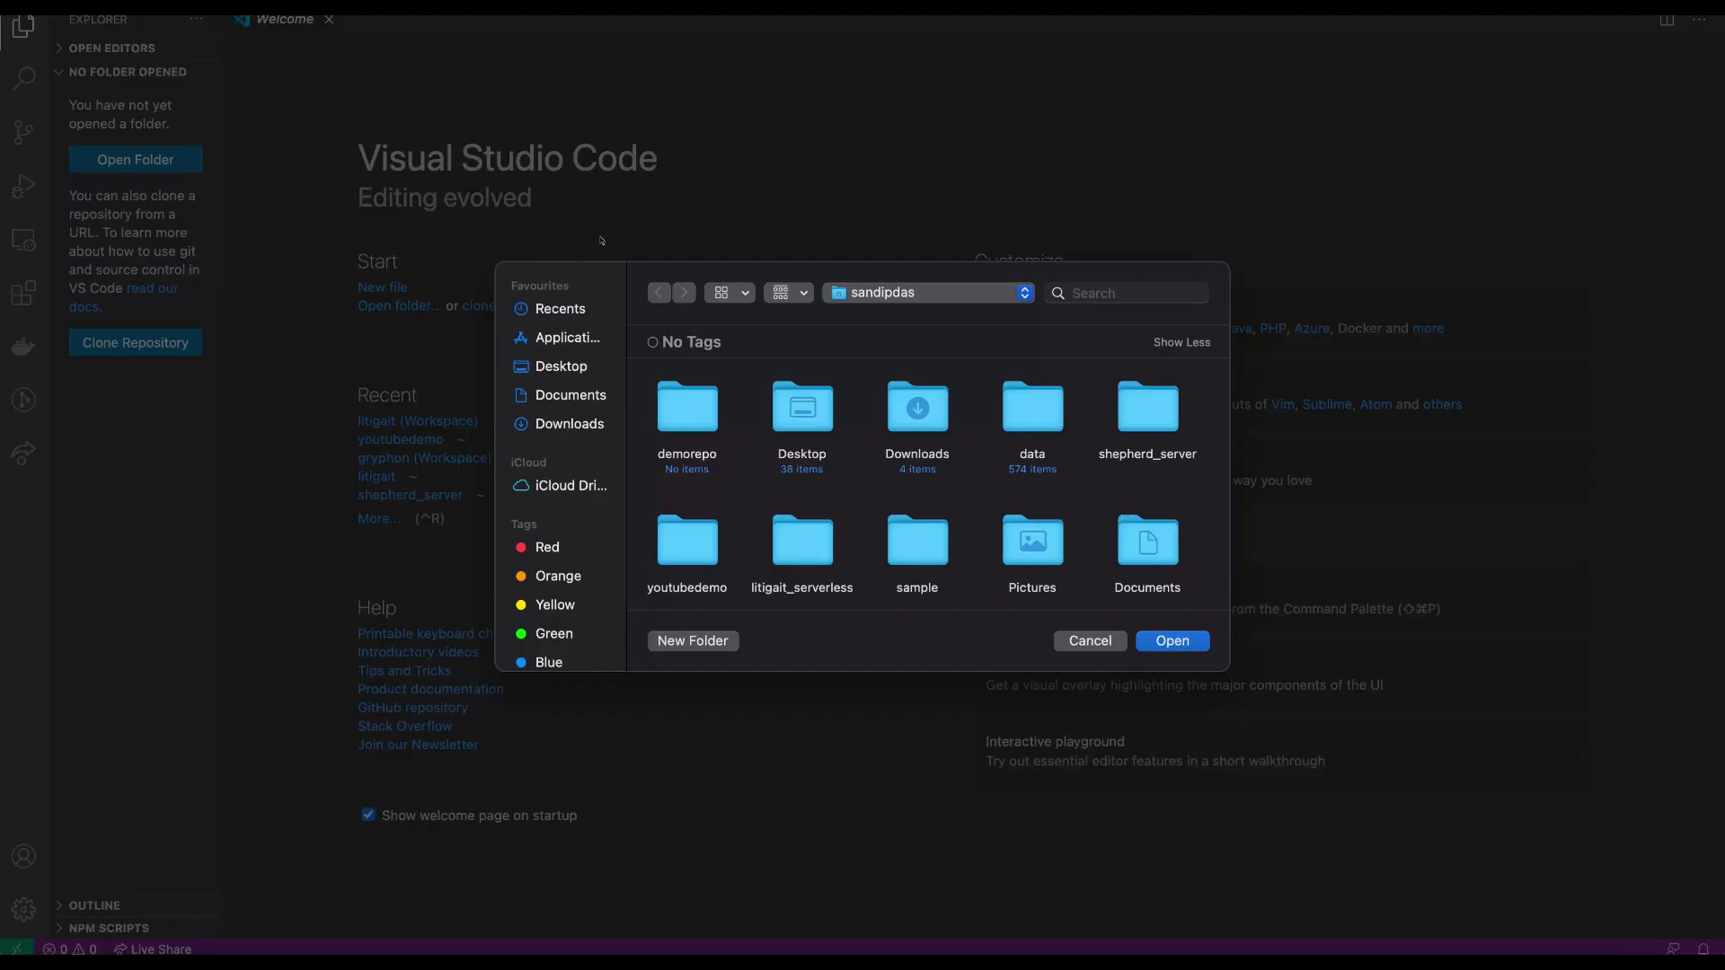
left_click(696, 410)
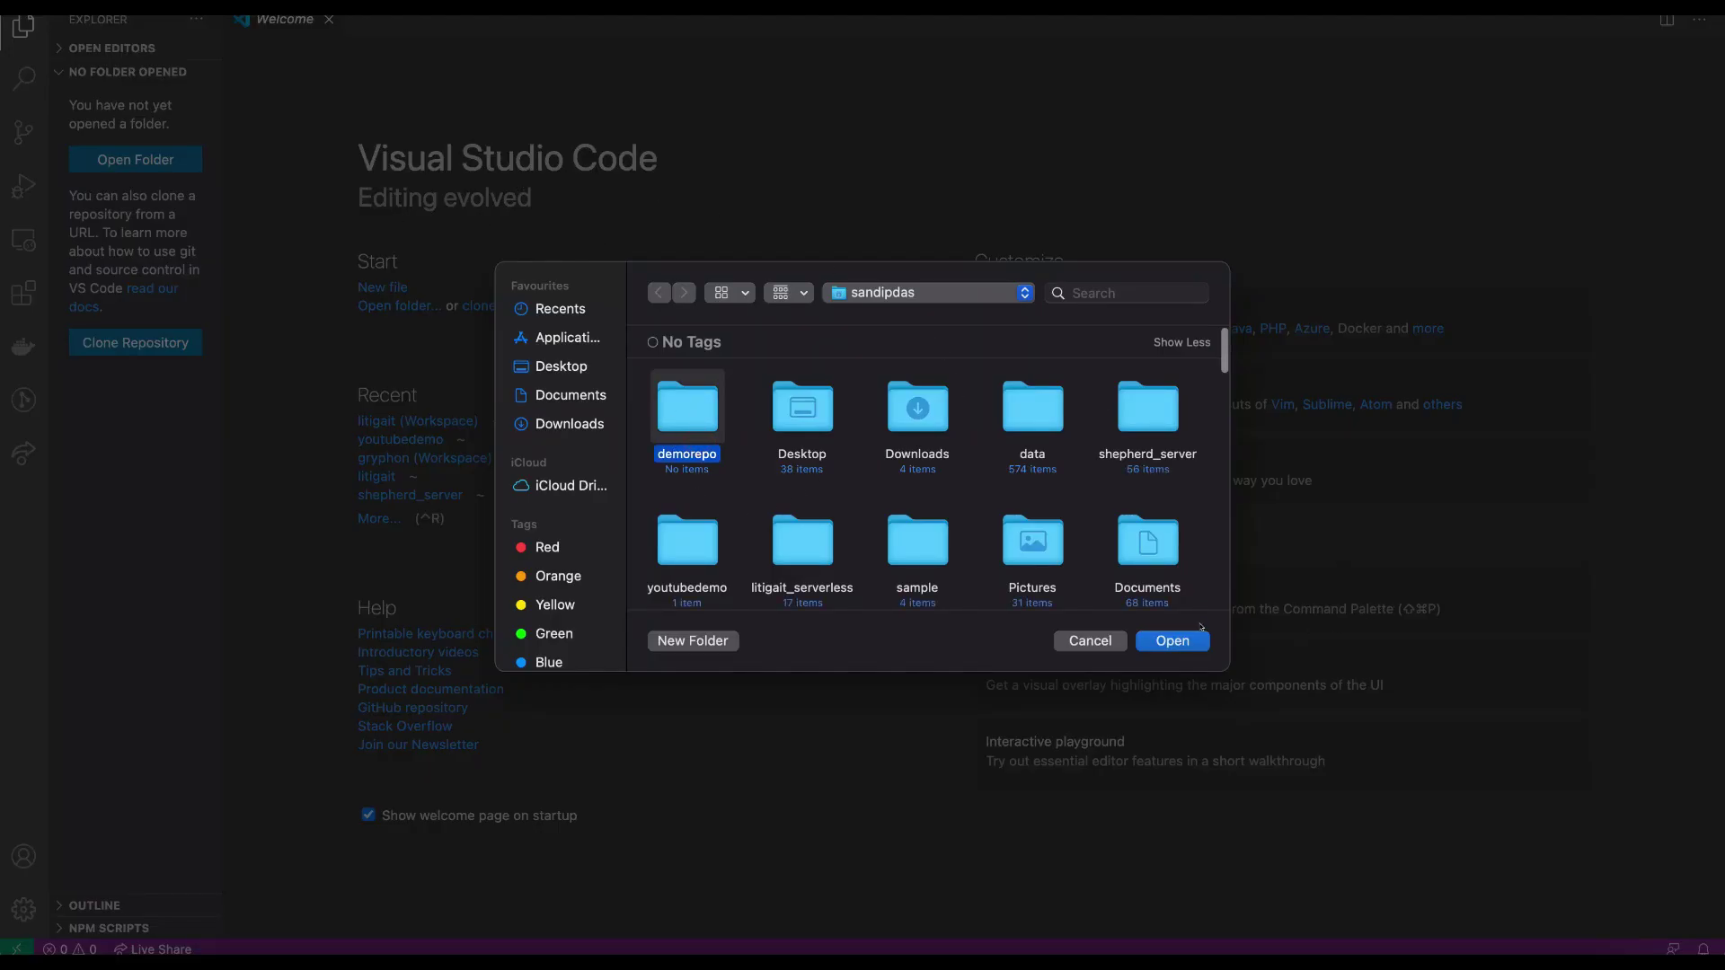
key("Return")
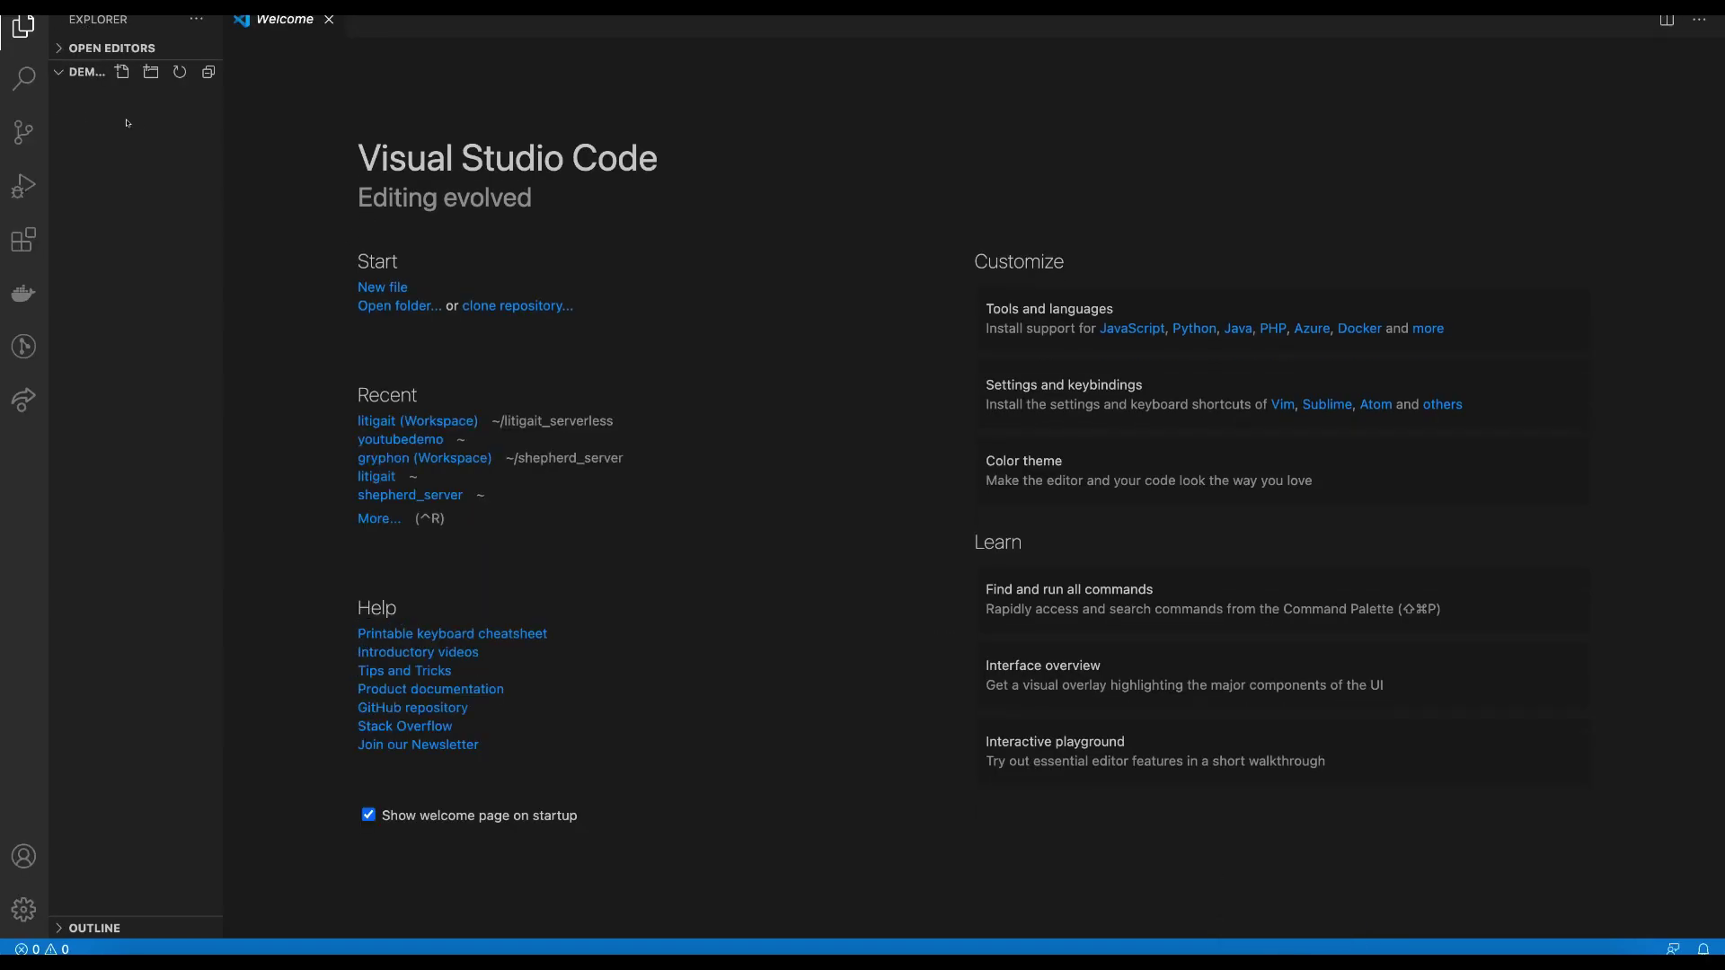
Step: Create a new file named same.html in the demorepo folder
left_click(122, 72)
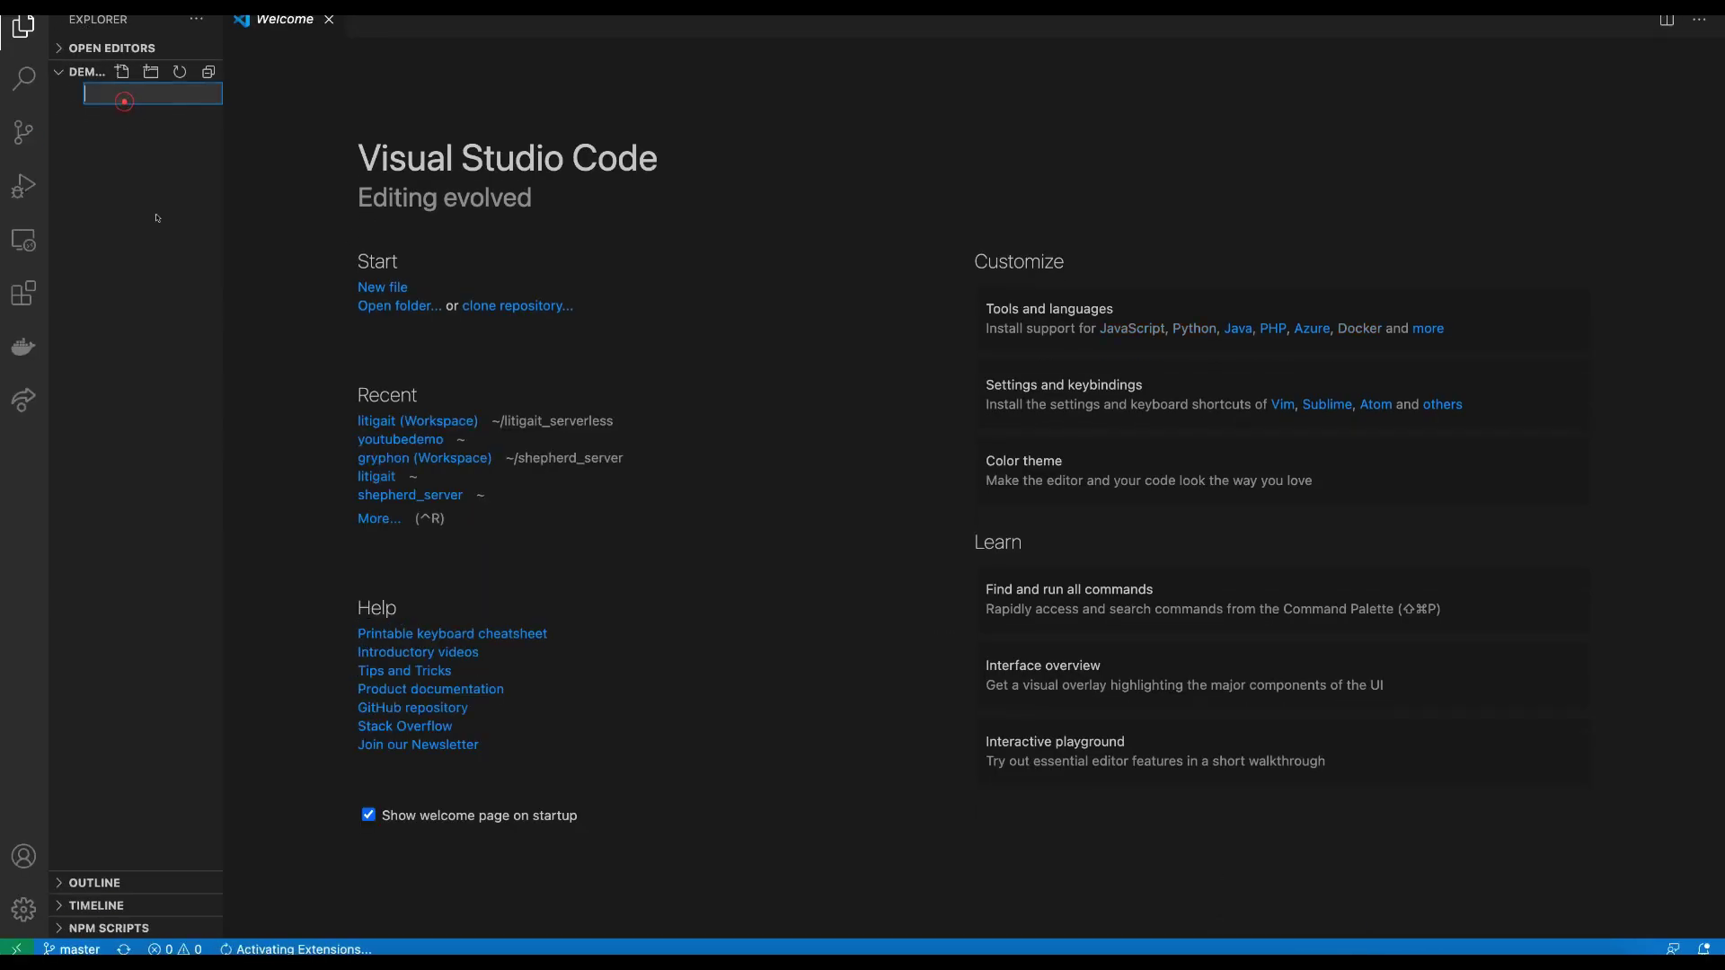
type("same")
key("BackSpace")
key("BackSpace")
key("BackSpace")
key("BackSpace")
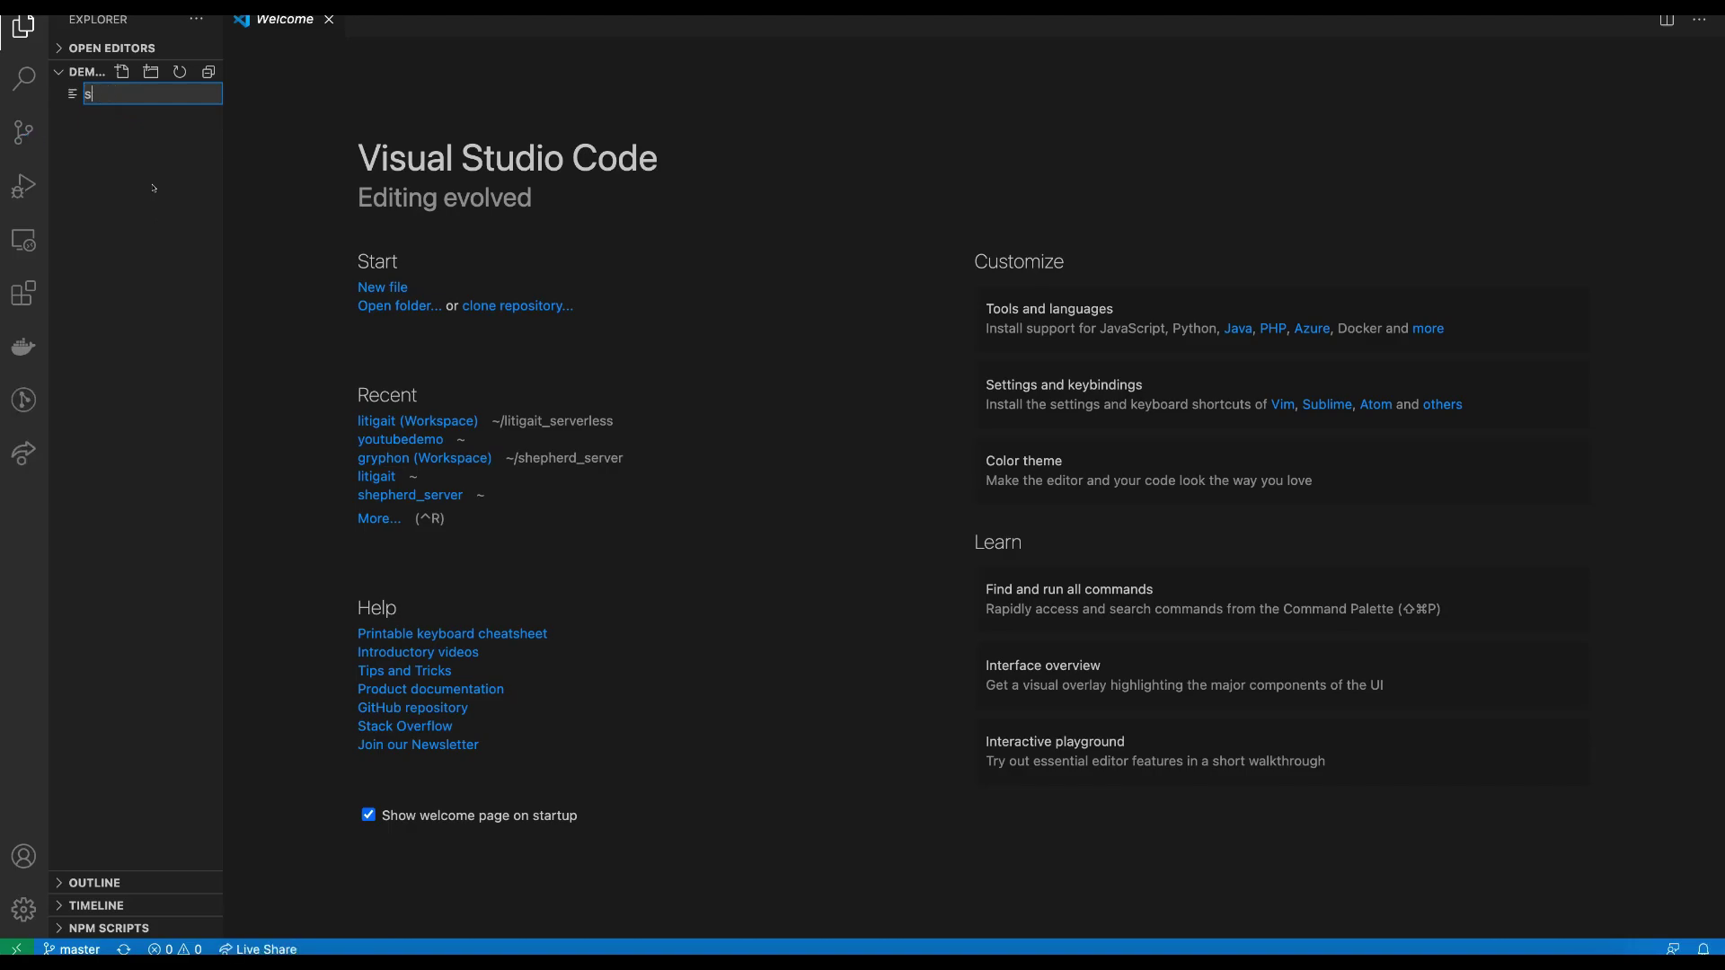
type("same.html")
key("Return")
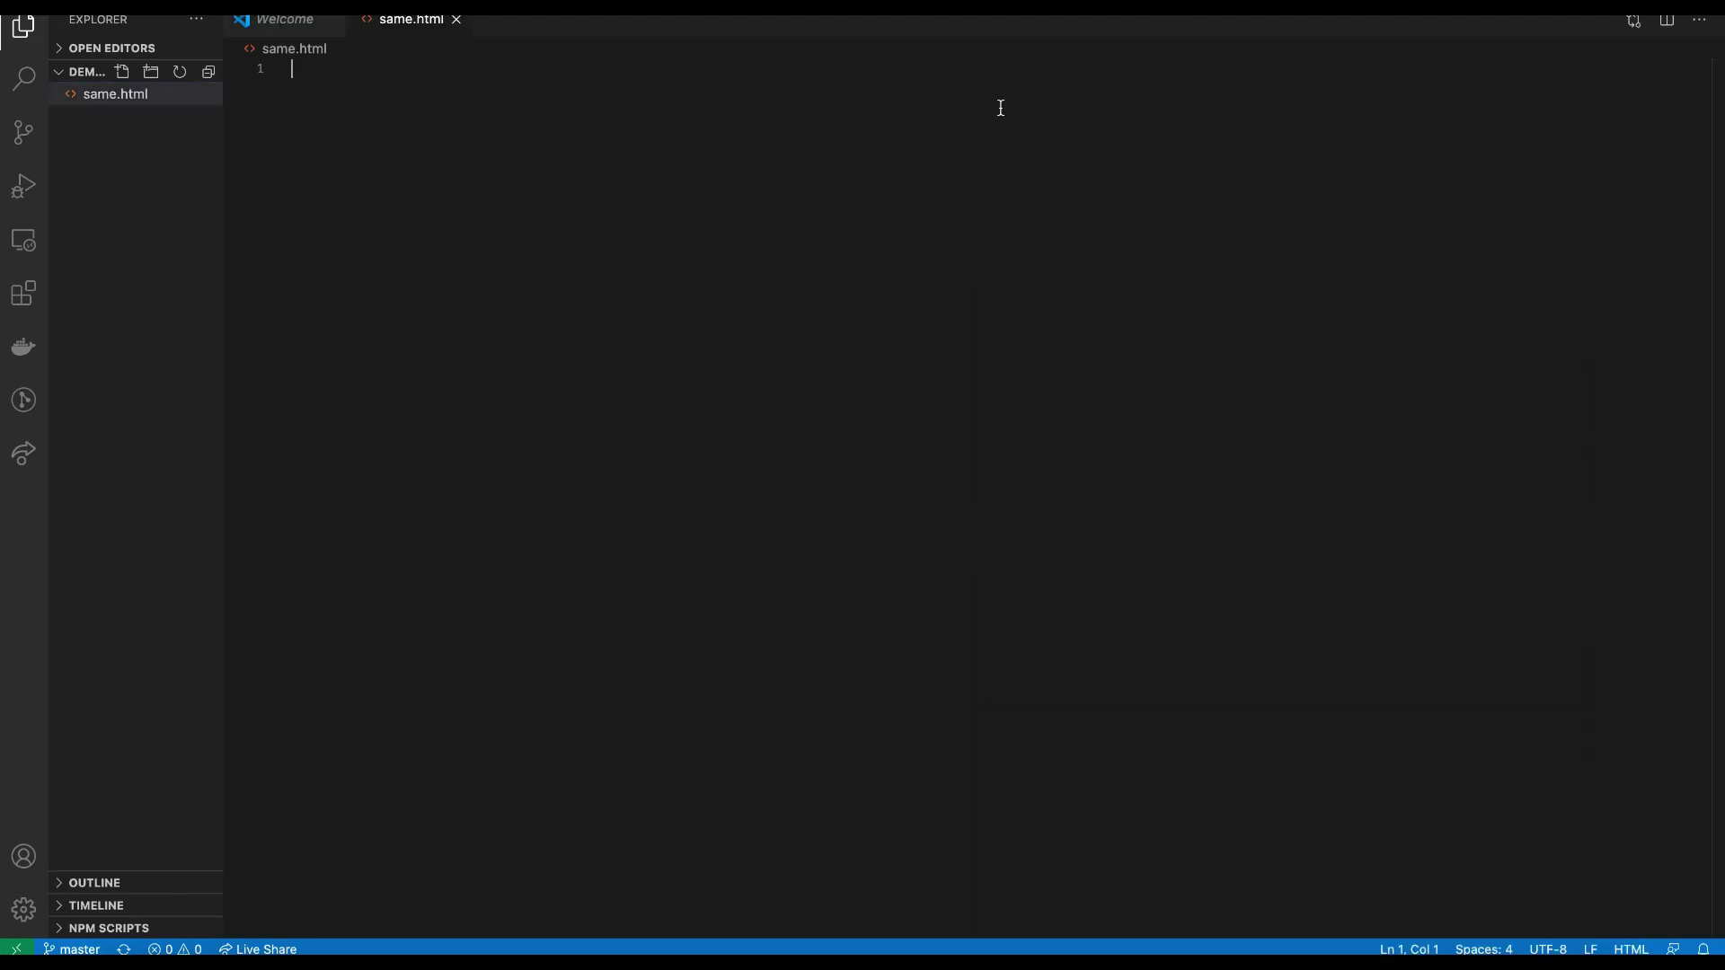
Step: Switch to iTerm and check the repository's state with git status
left_click(808, 141)
key("super+Tab")
left_click(773, 473)
type("git status")
key("Return")
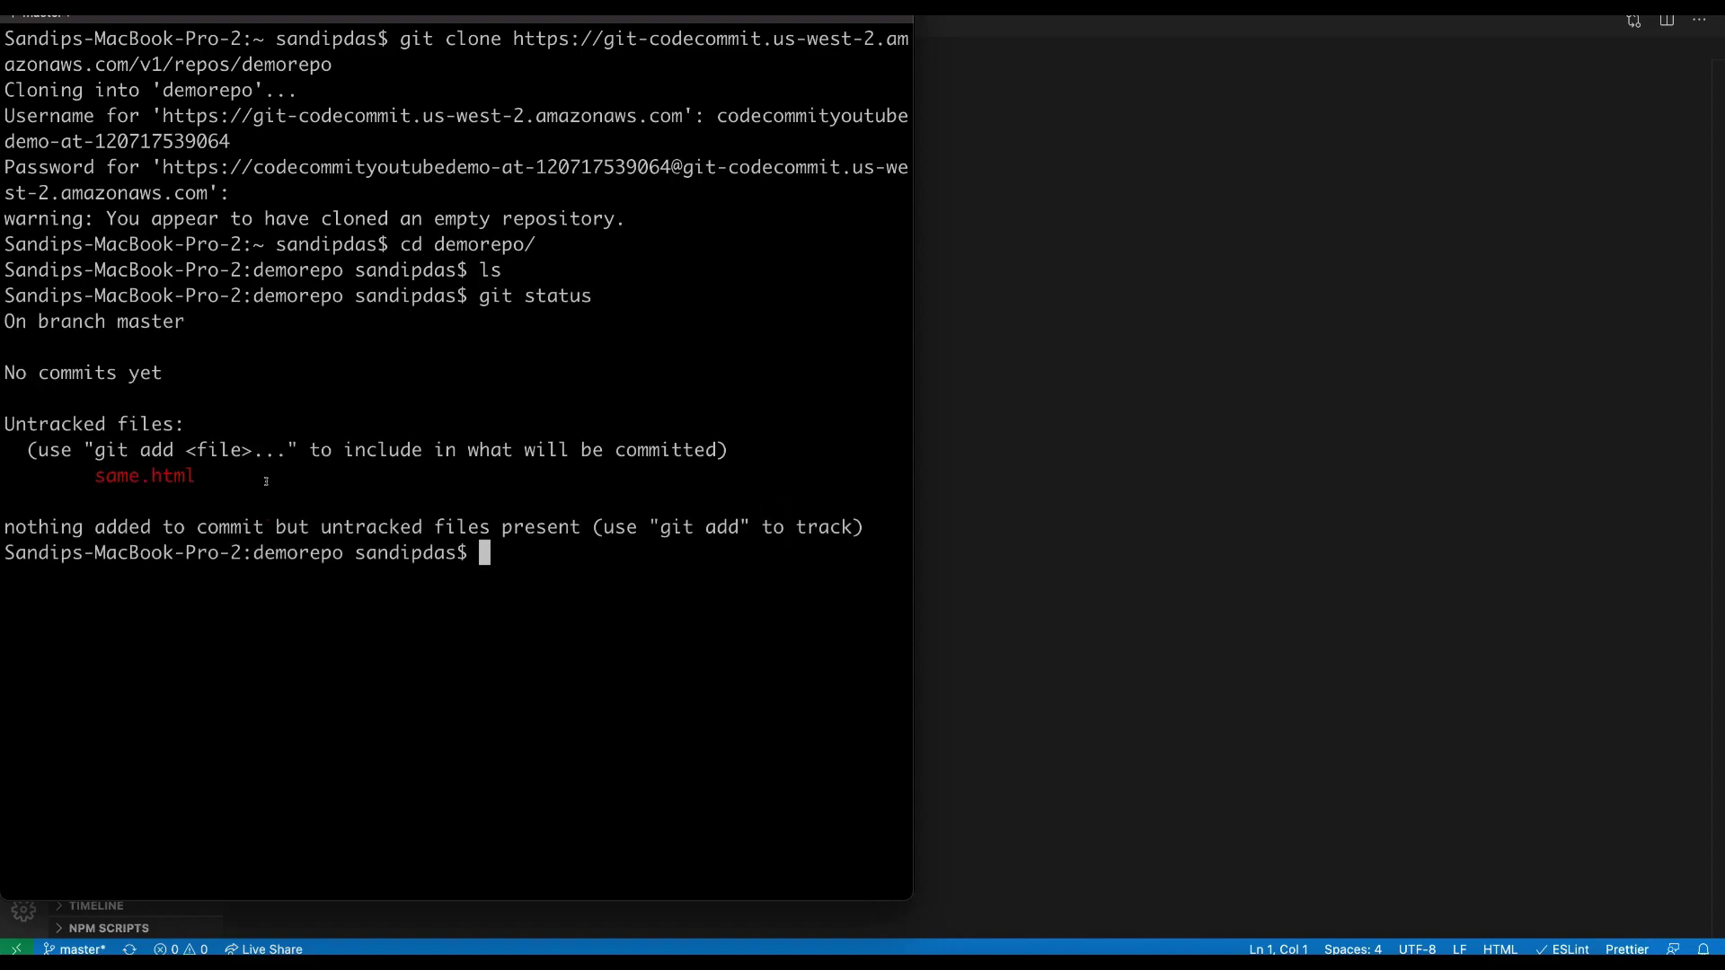
Step: Back in Visual Studio Code, add an h1 heading reading "Demo App v1" to same.html and save the file
left_click(1139, 281)
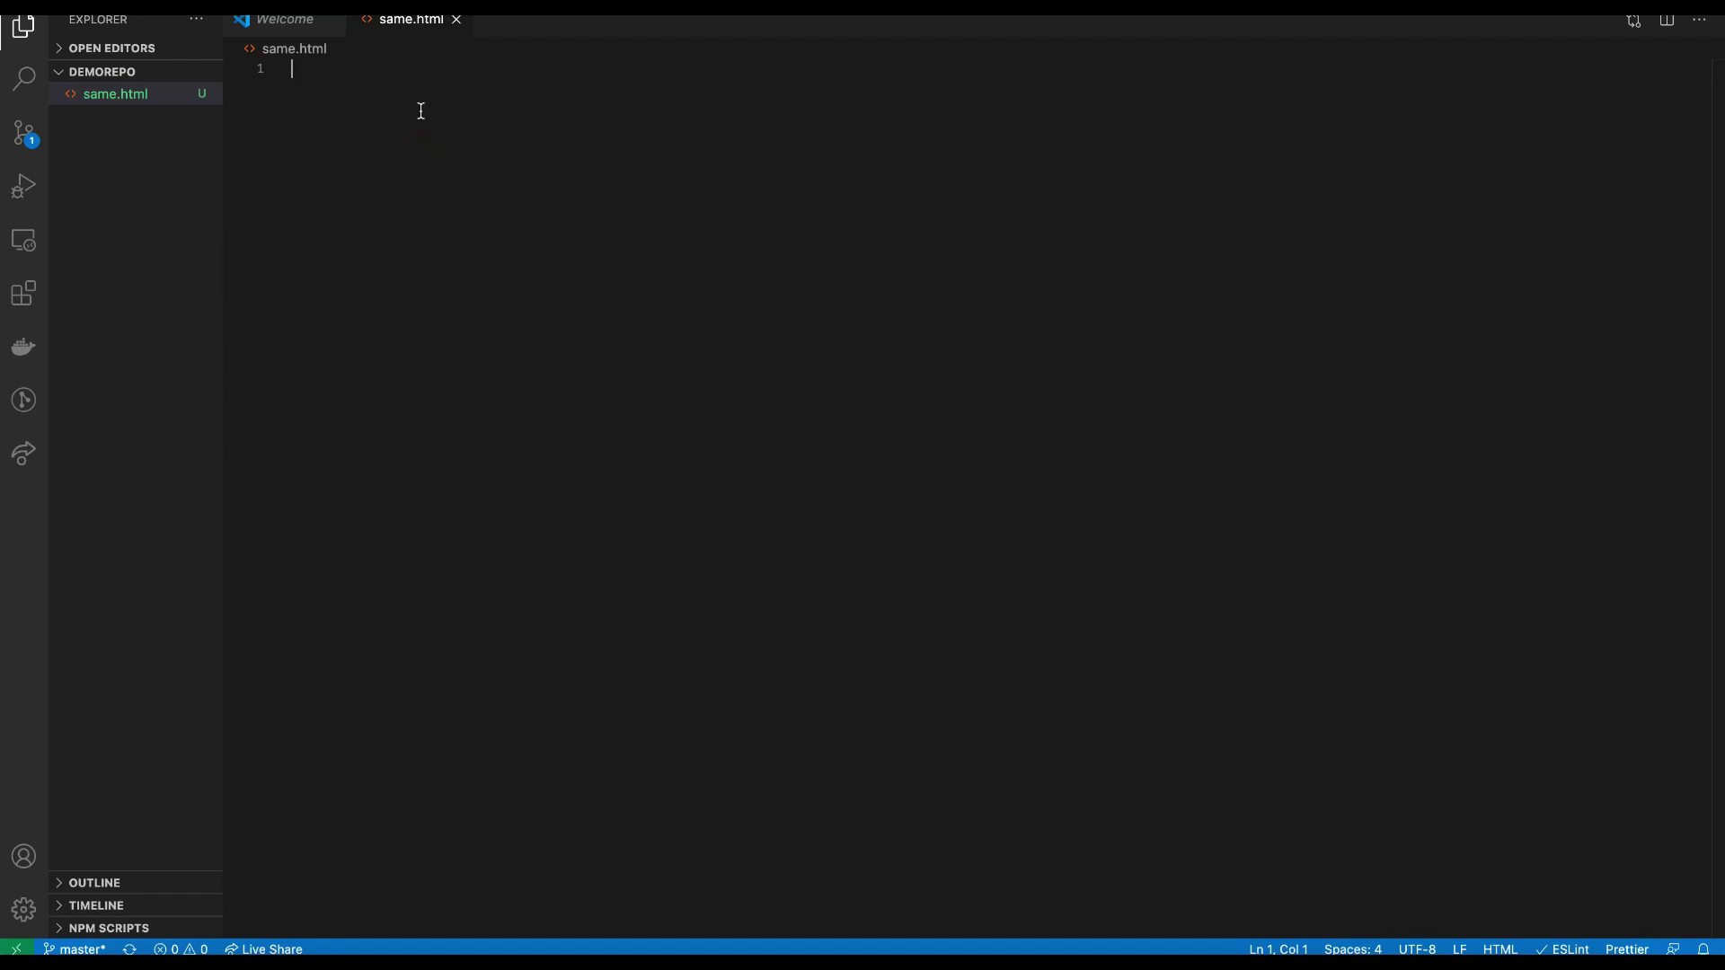
type("<")
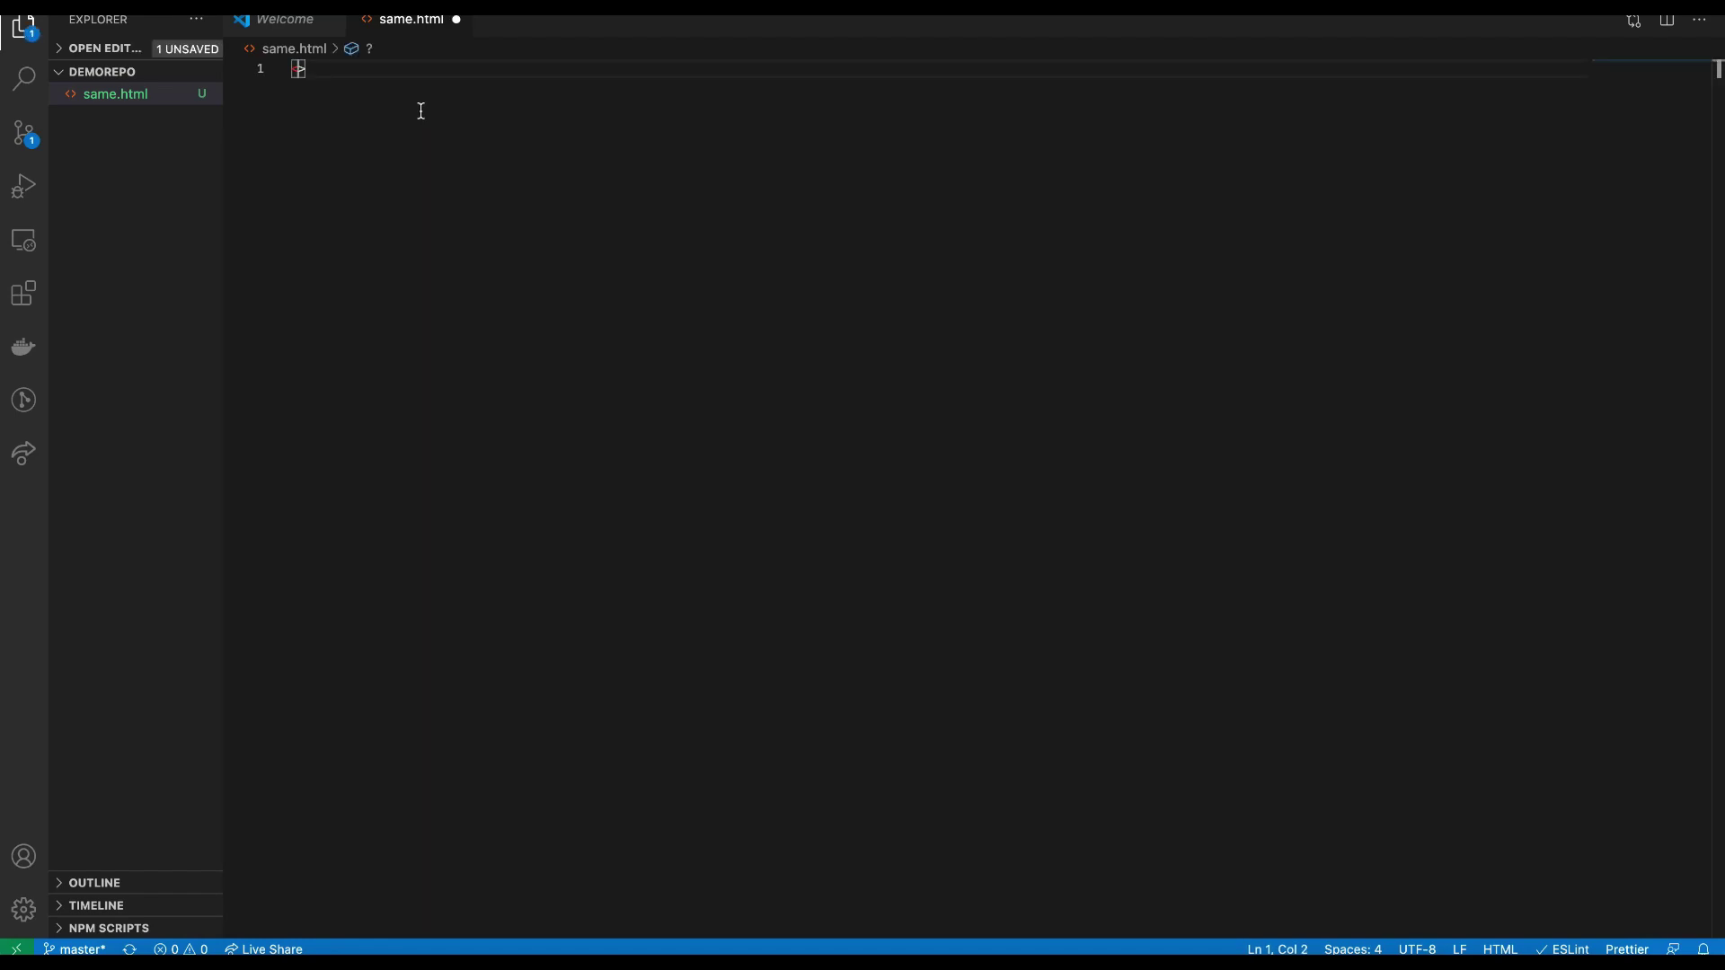
type("h1> ")
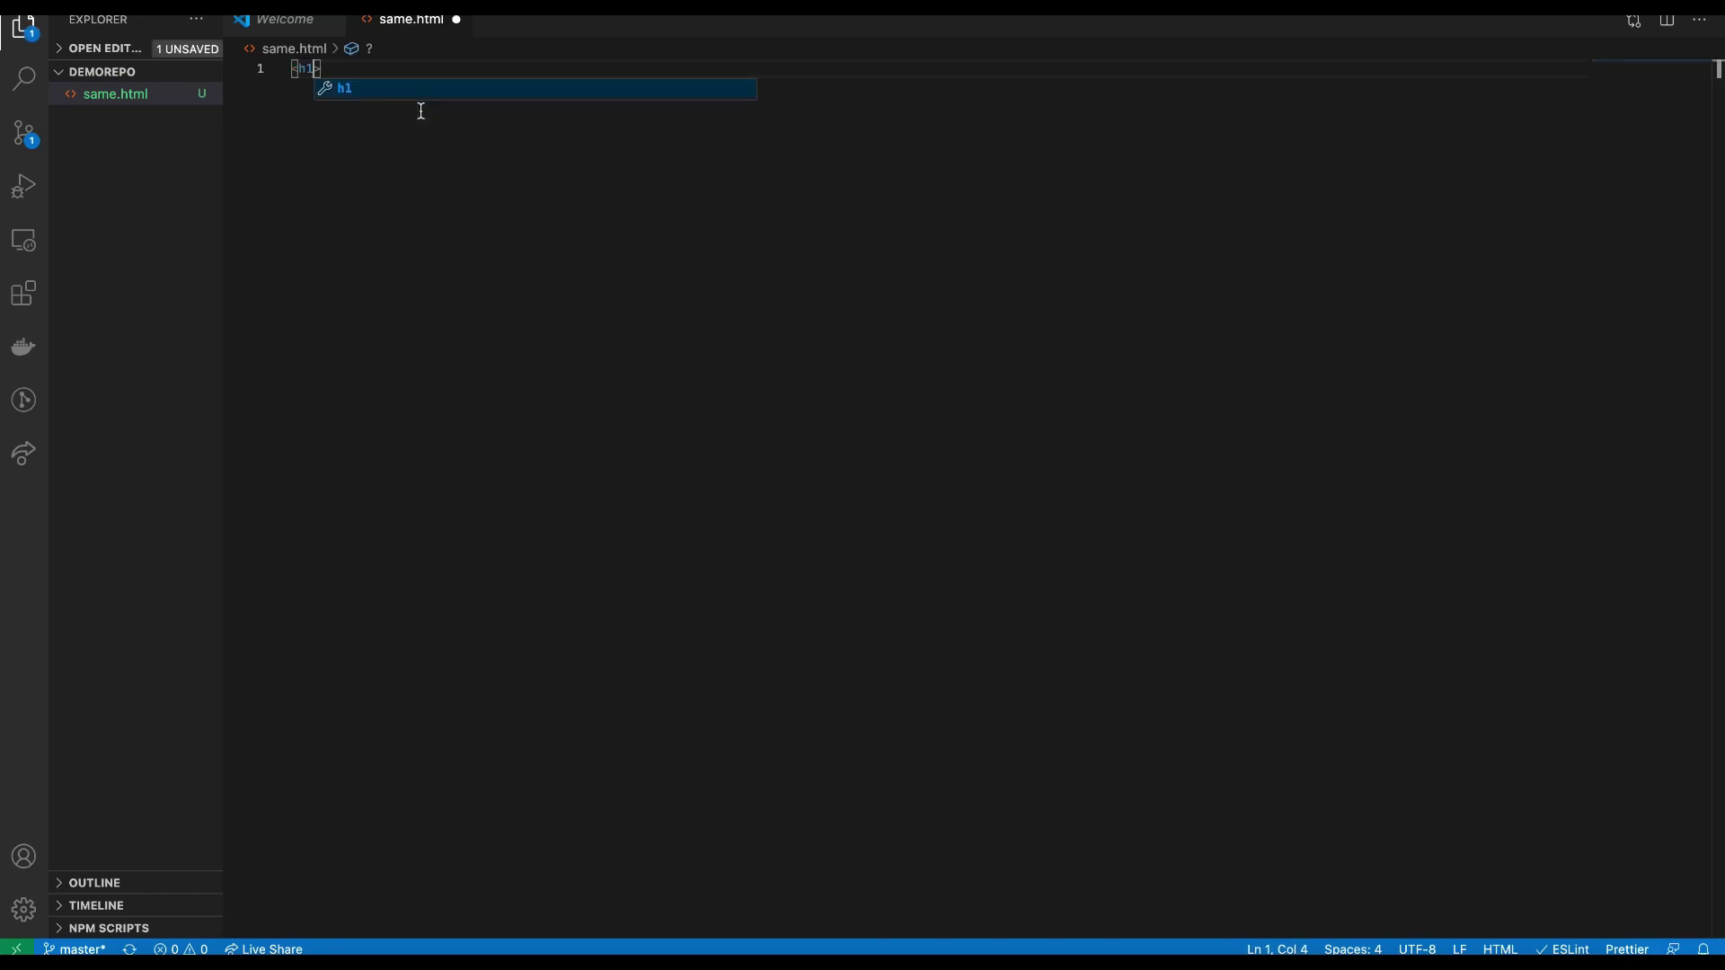
type("<h")
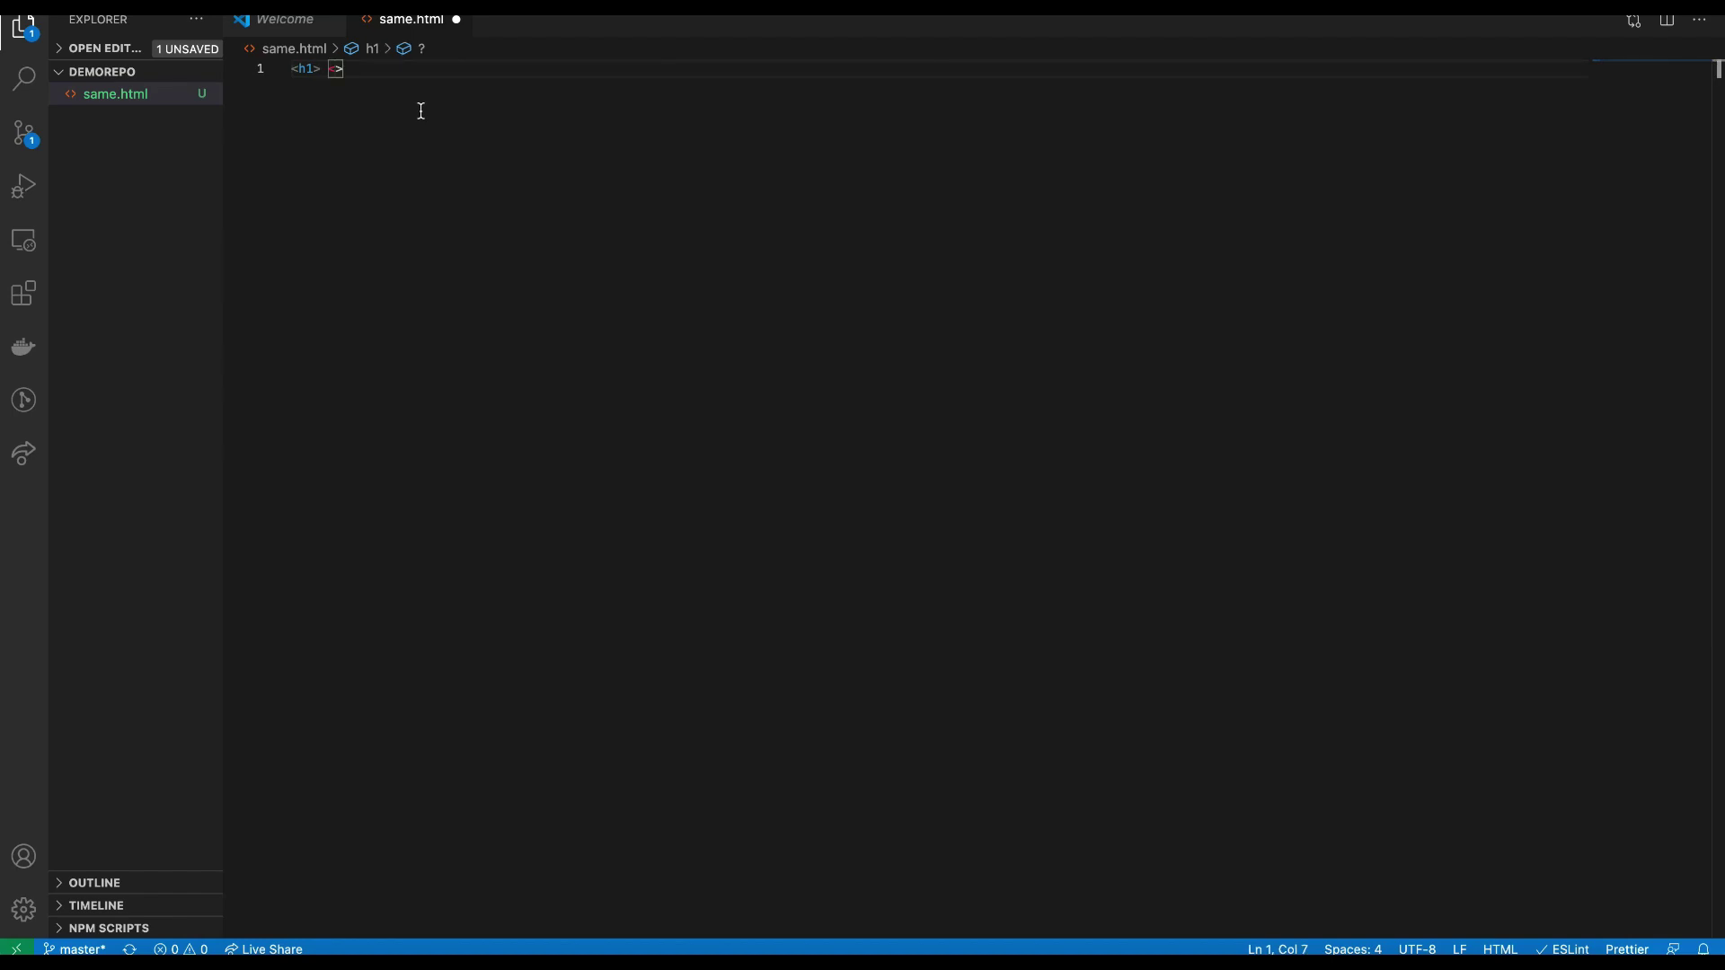
type("a")
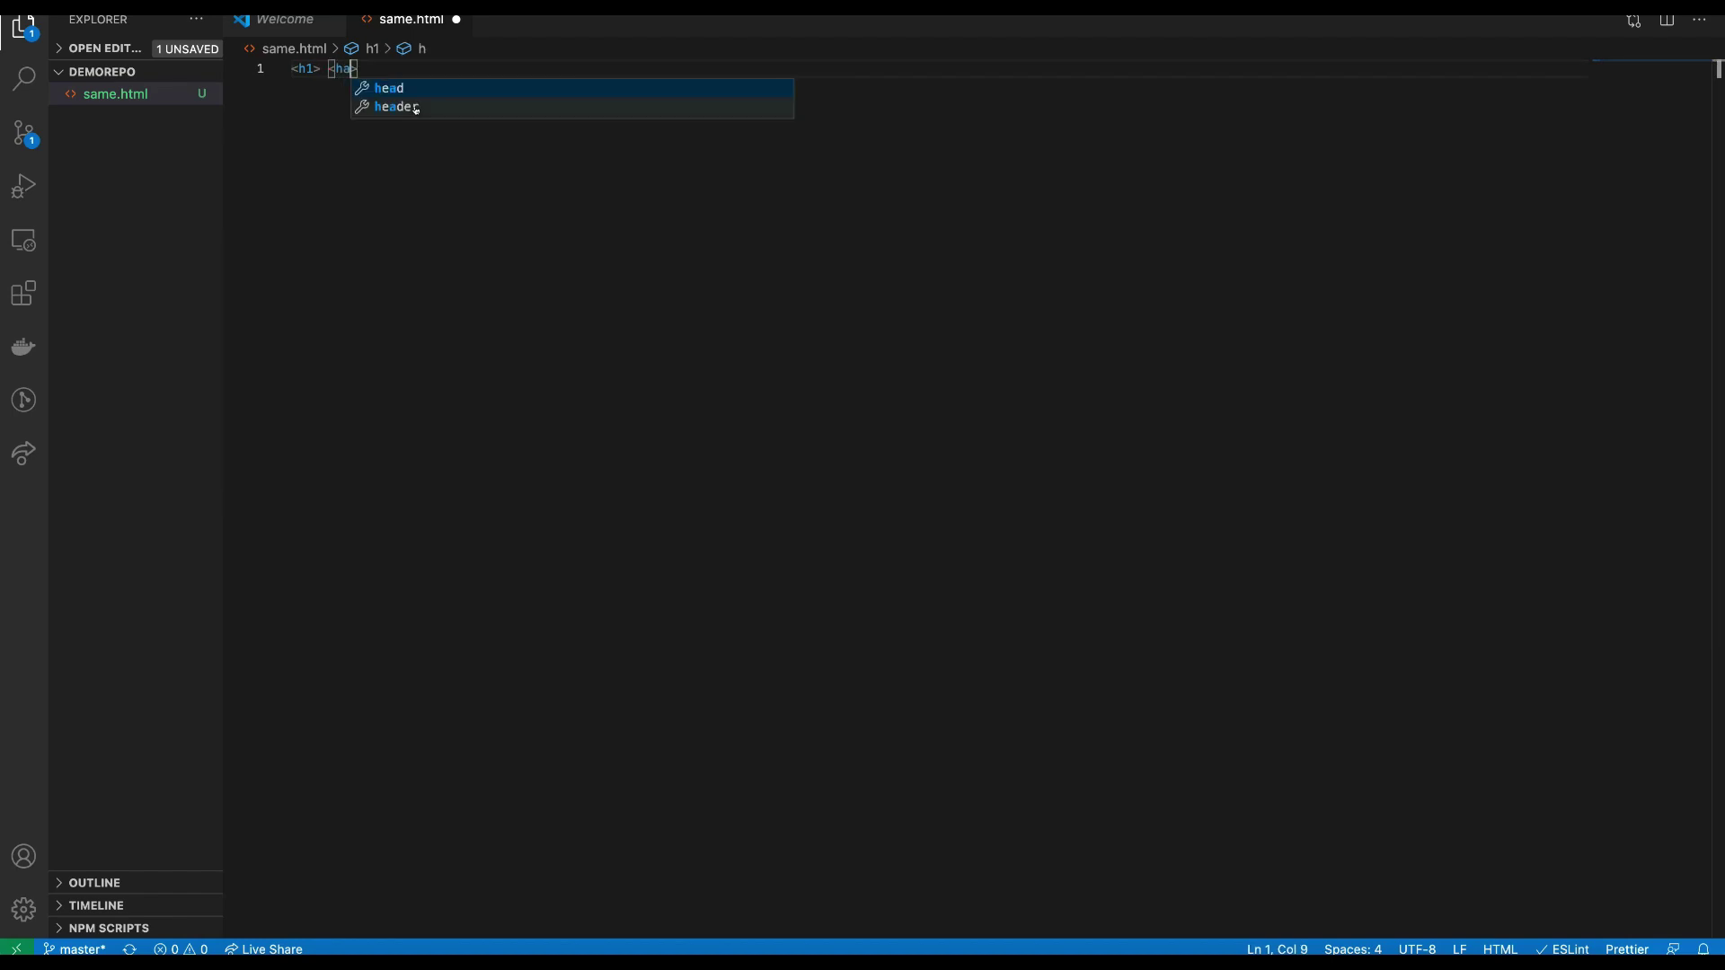
key("Escape")
key("BackSpace")
key("BackSpace")
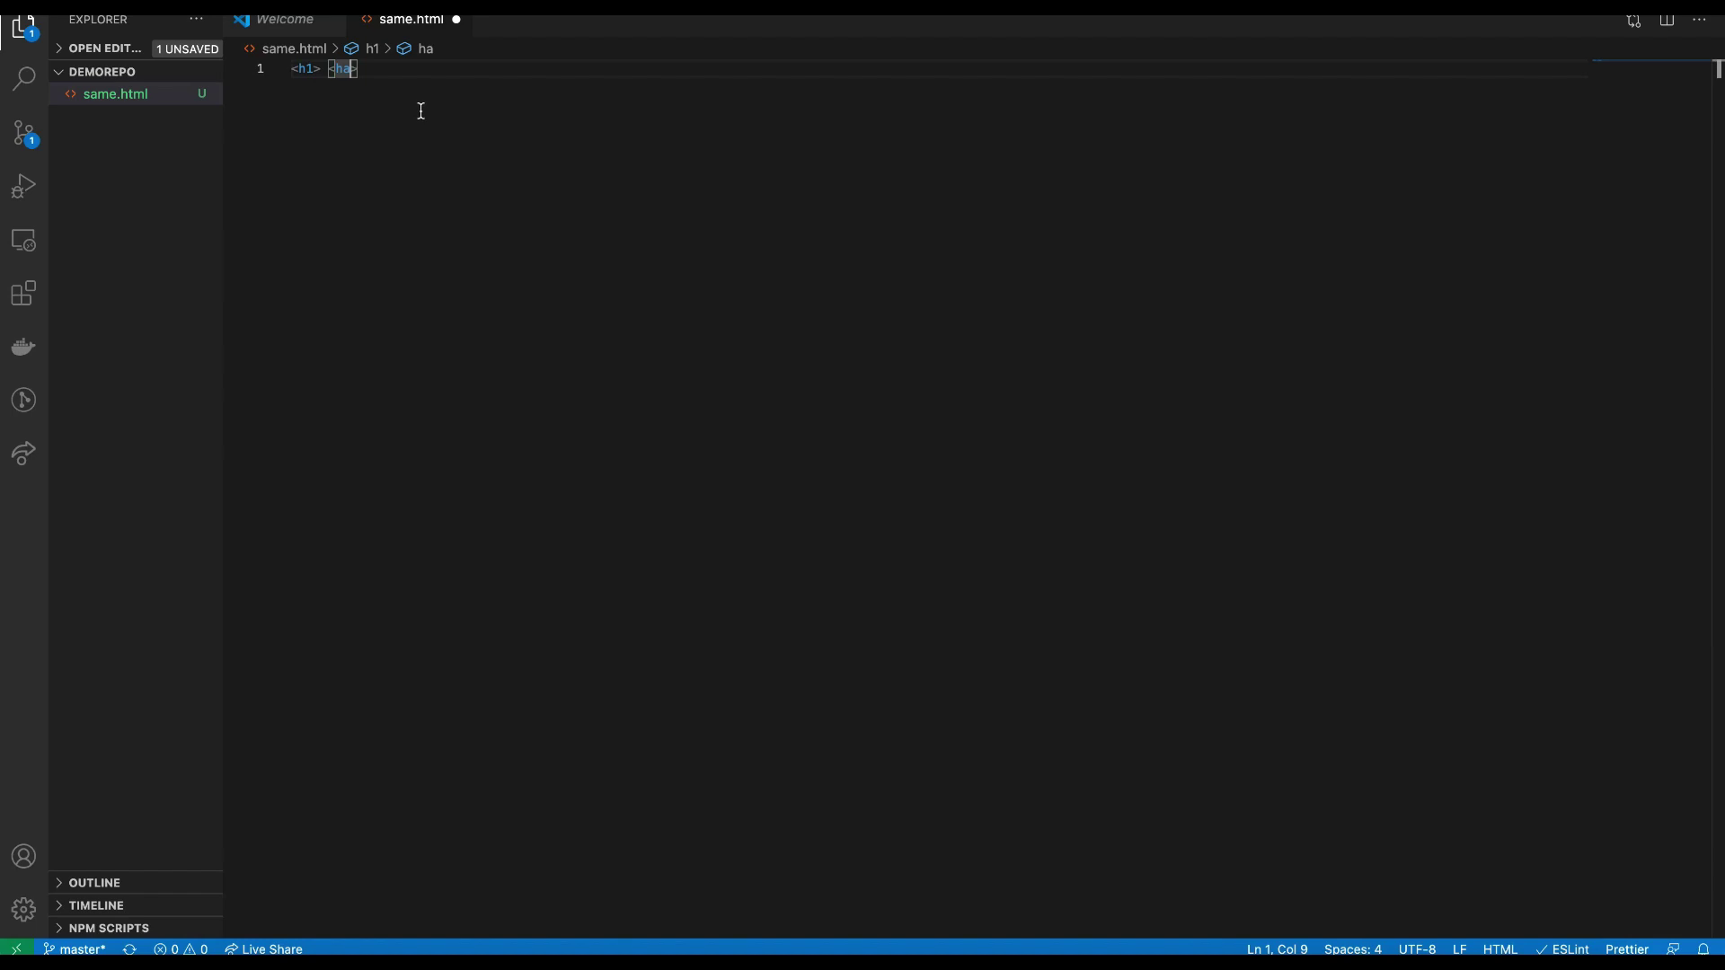
type("/")
key("Return")
left_click(320, 69)
type("D")
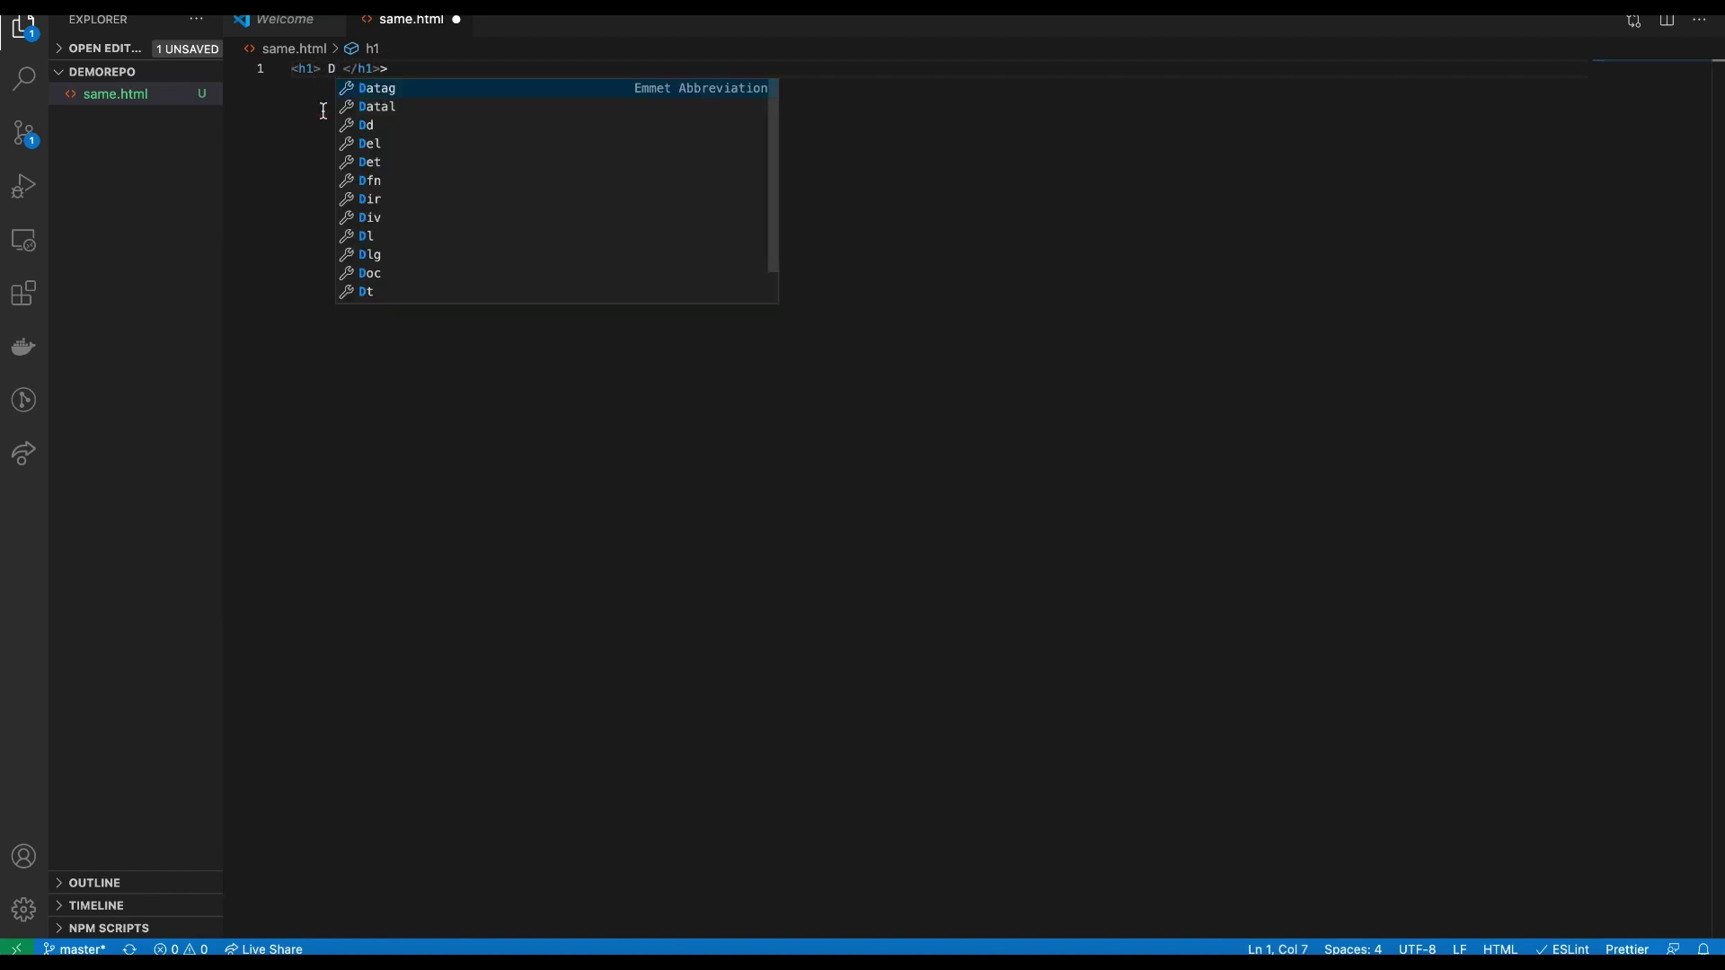
type("emo App v1")
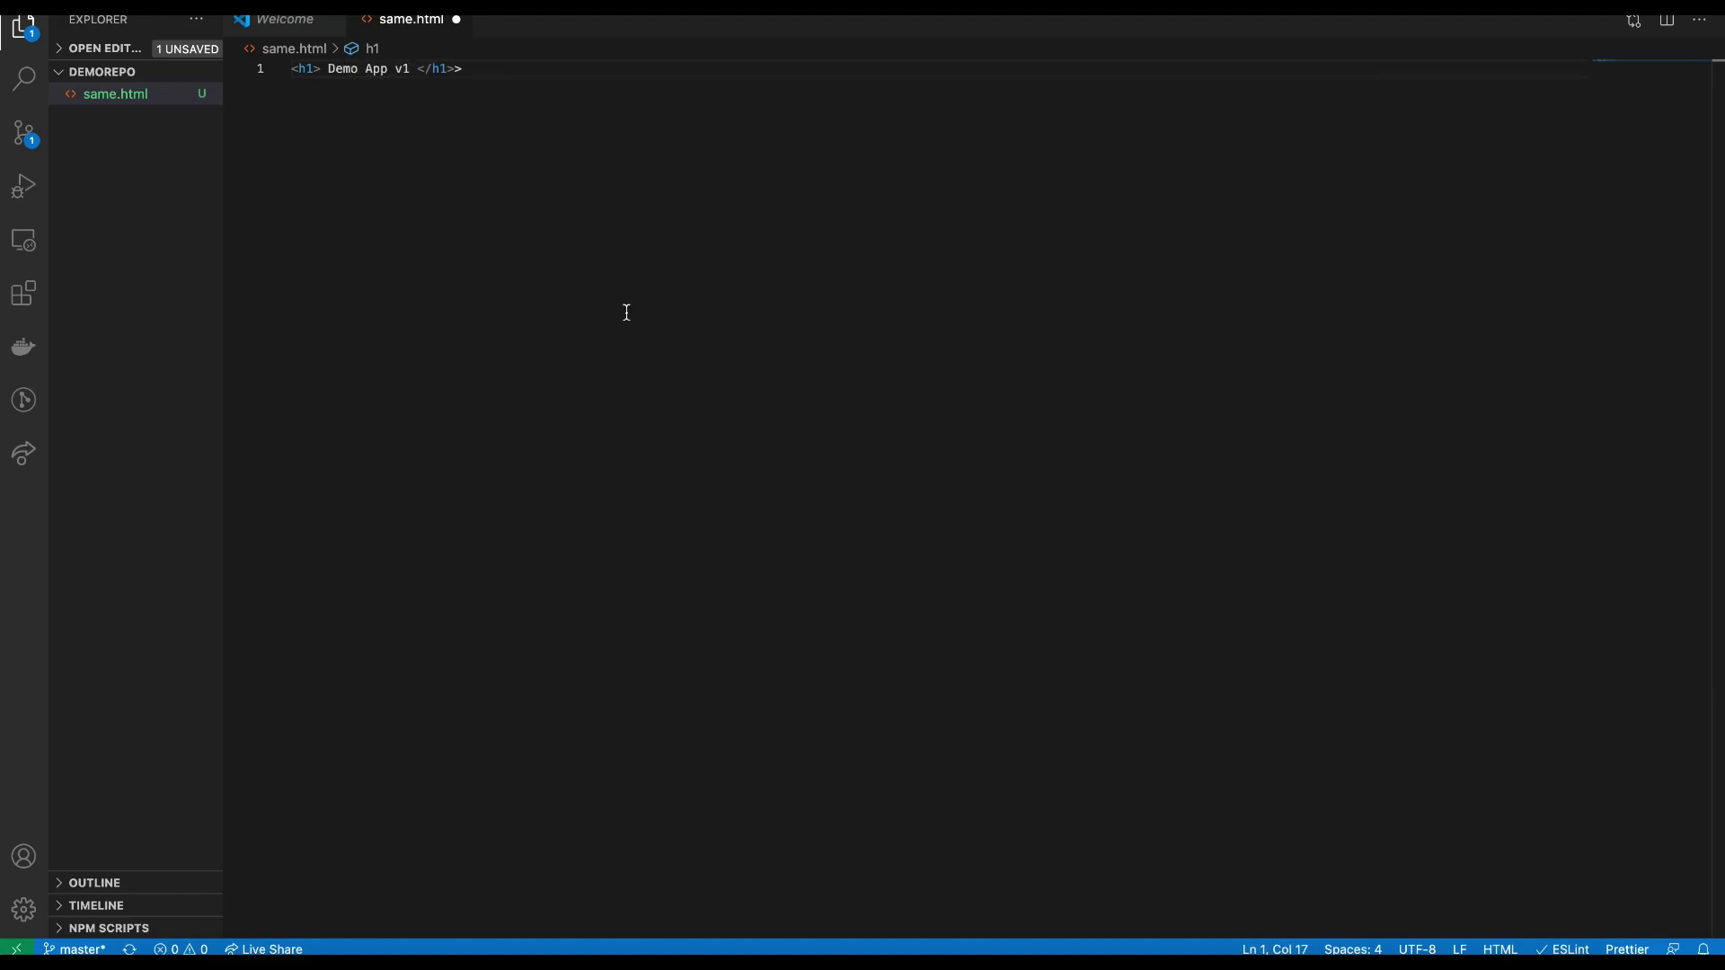
key("super+s")
Step: Switch to iTerm and run git status again on the edited repository
key("super+Tab")
type("git ")
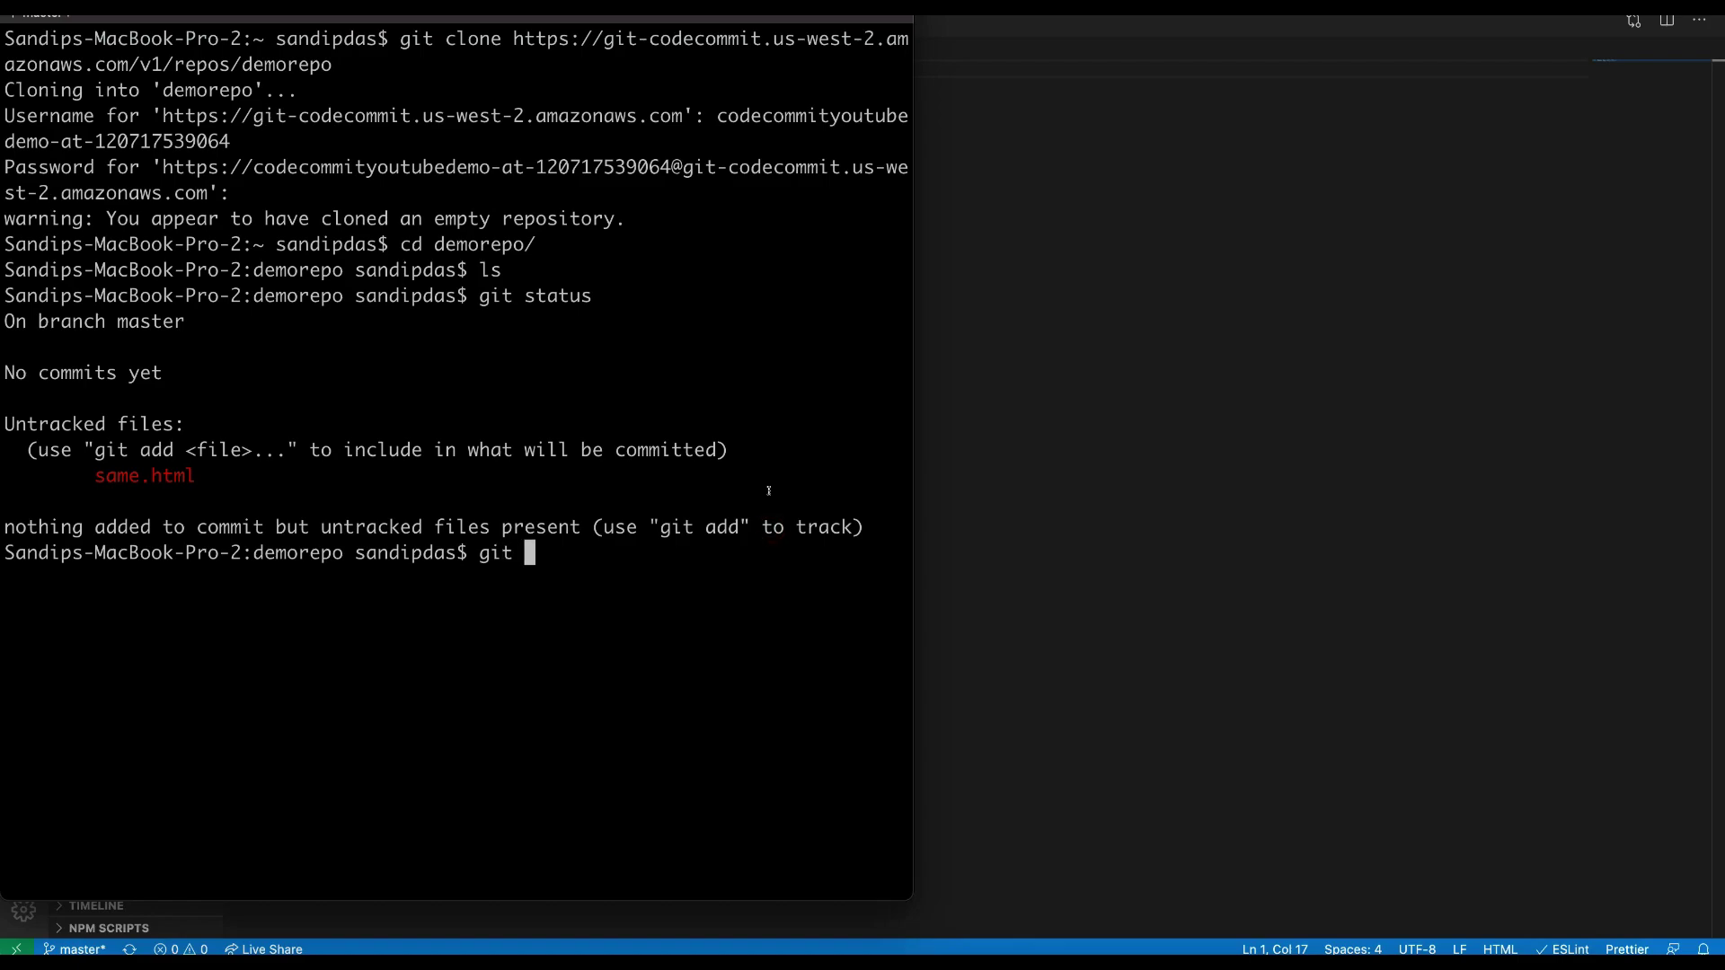
type("status")
key("Return")
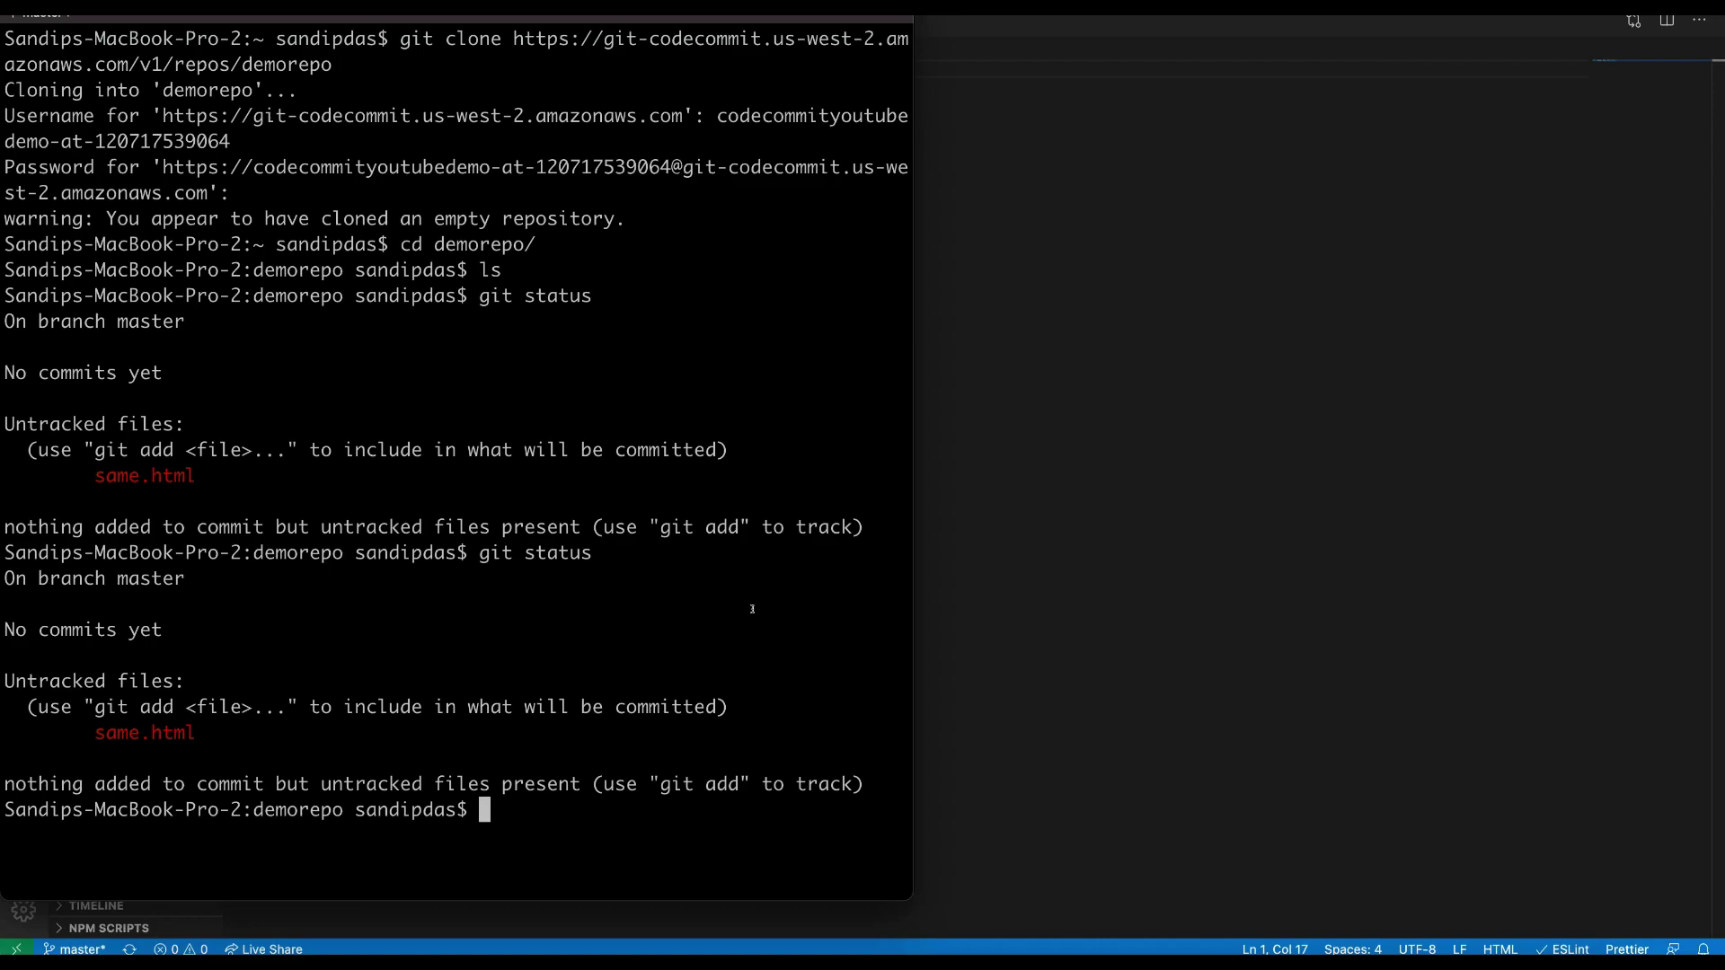
type("git")
type("add")
left_click_drag(86, 735, 196, 730)
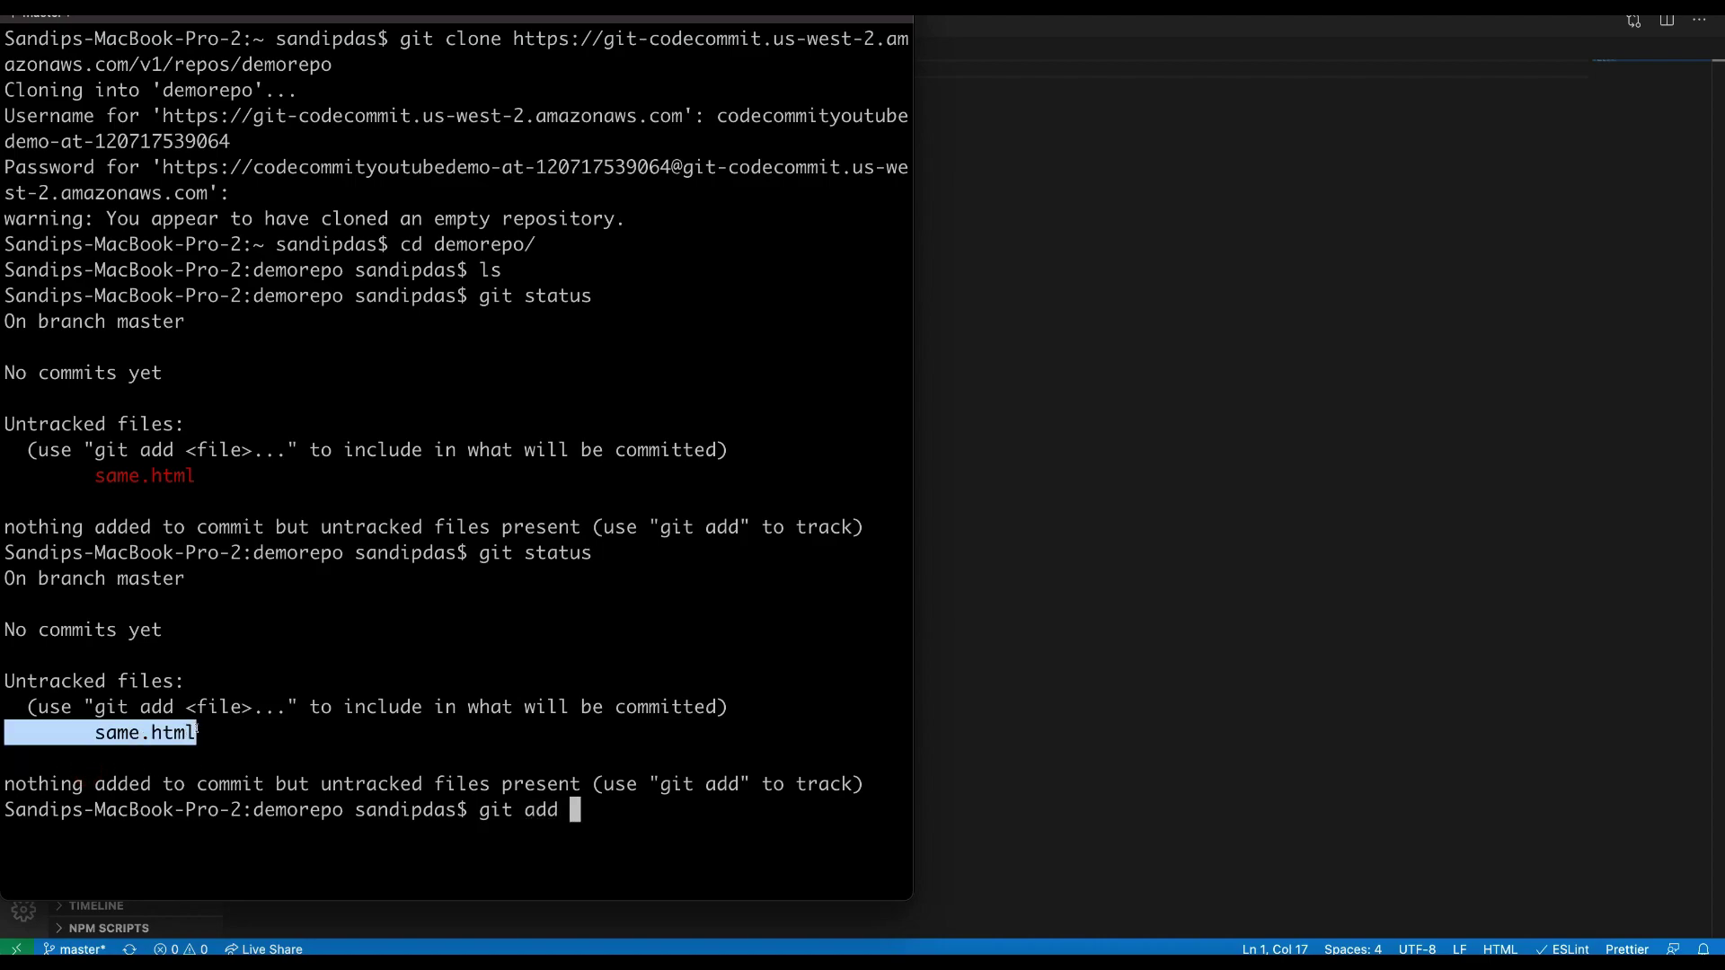
key("super+v")
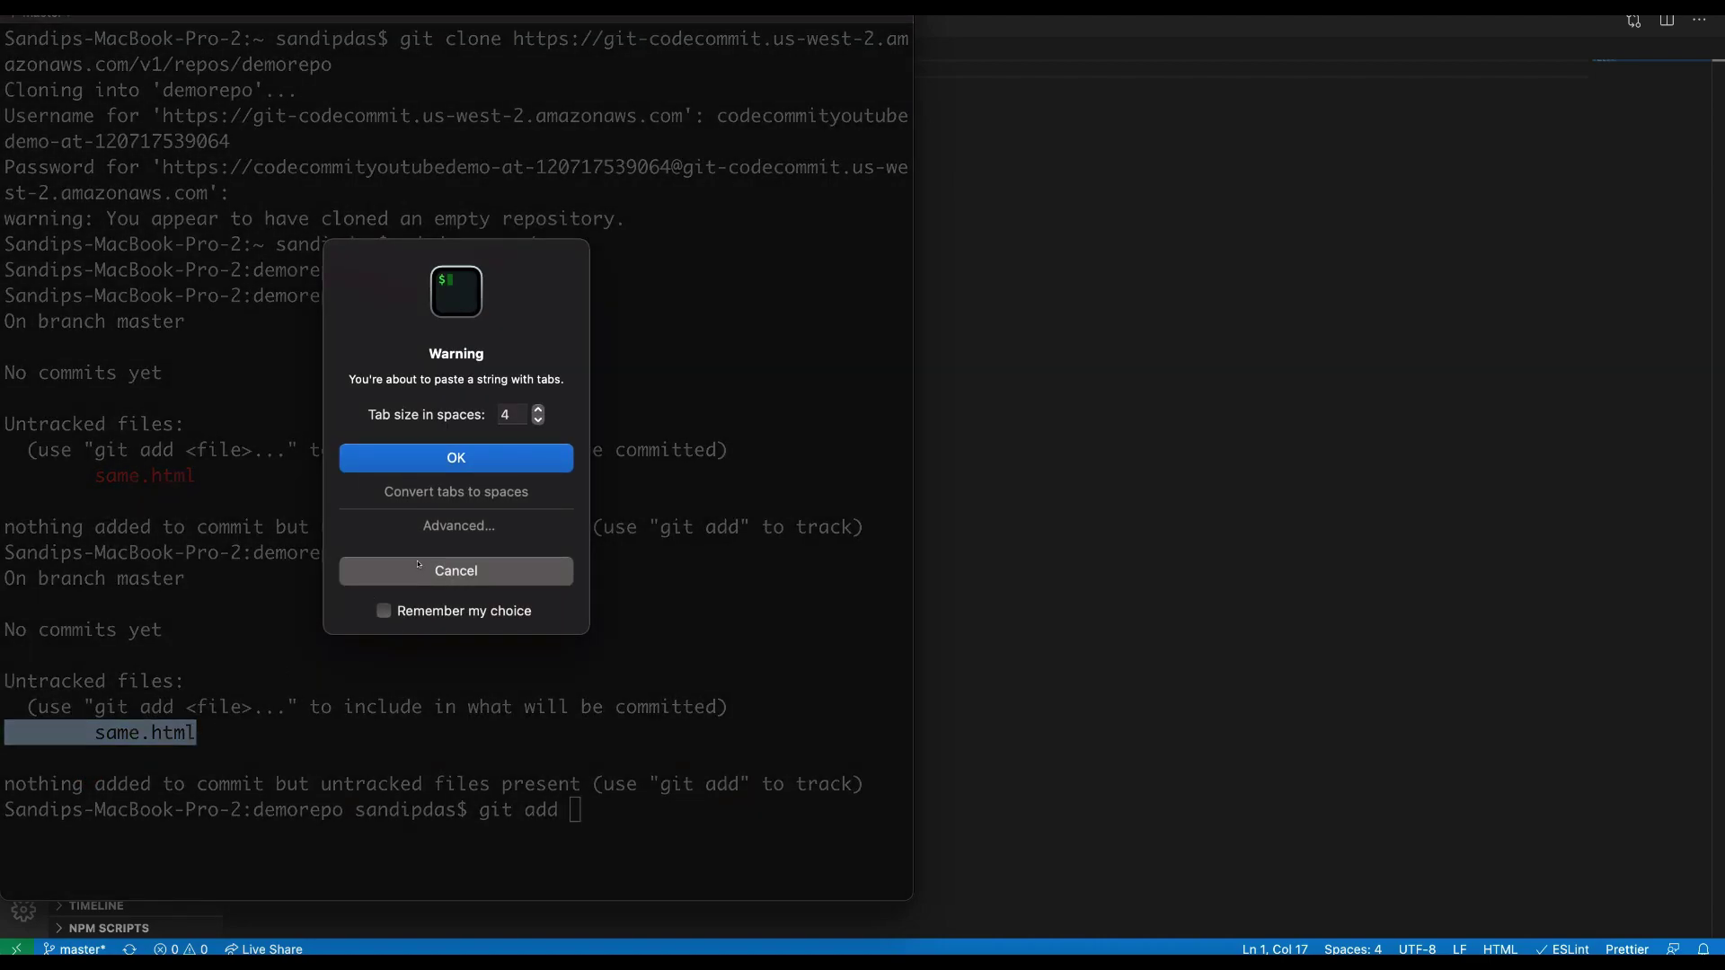
left_click(406, 455)
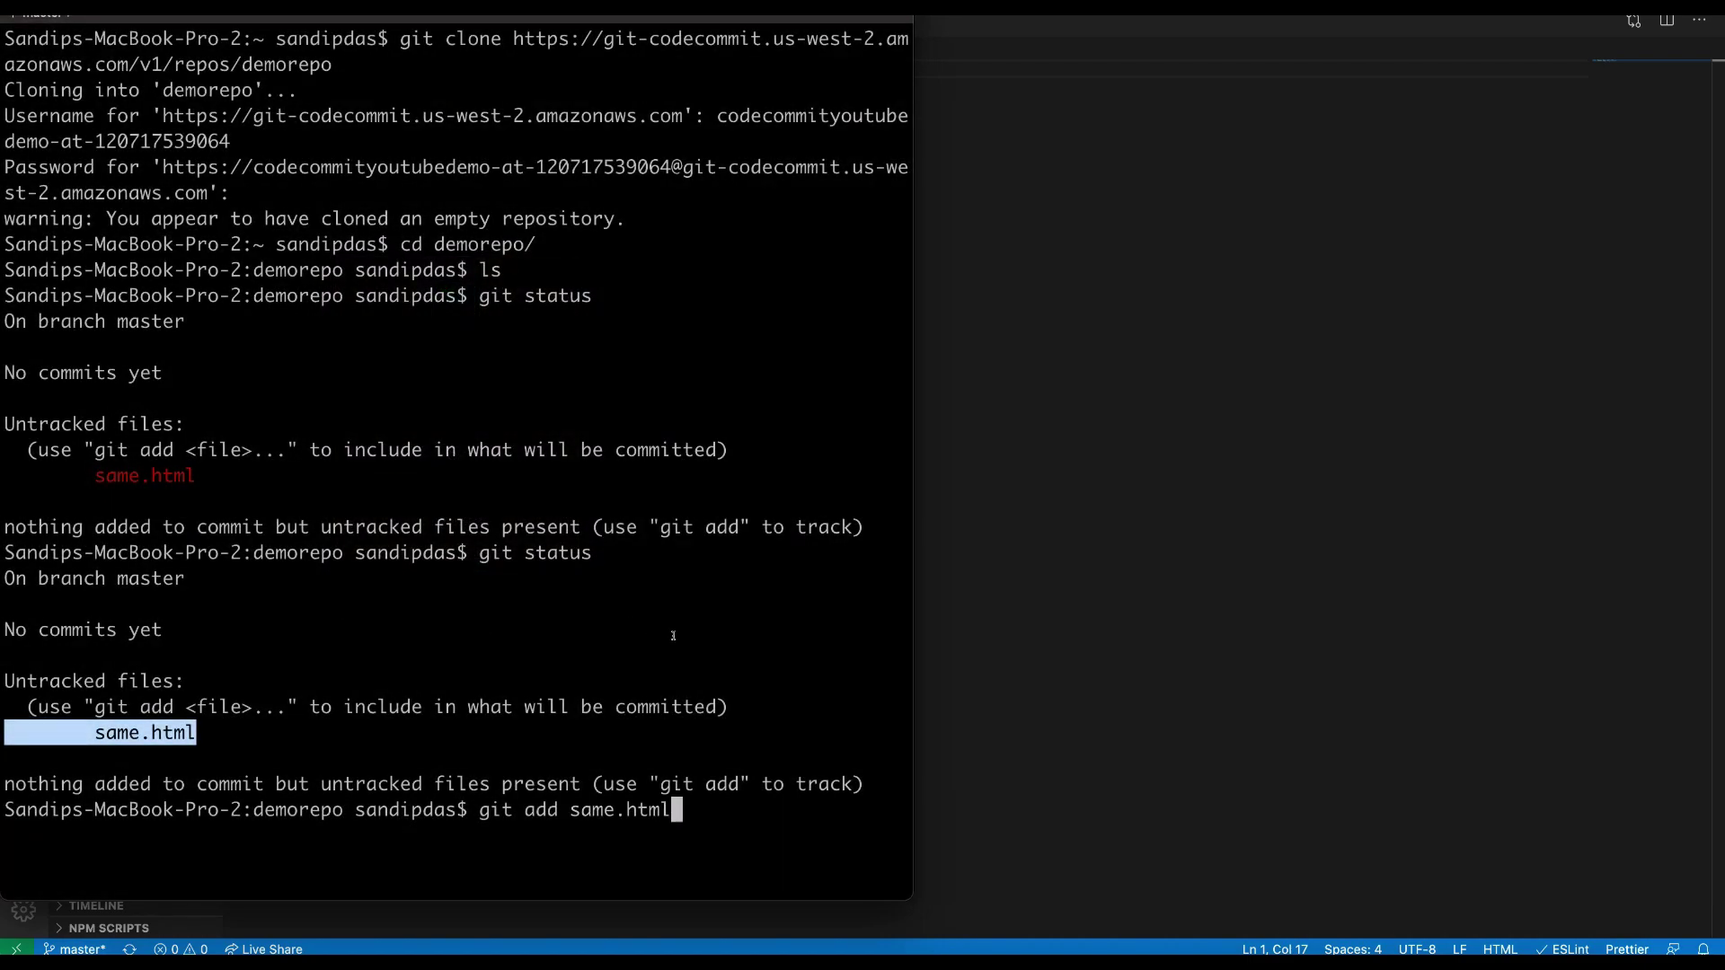
key("BackSpace")
key("BackSpace")
key("BackSpace")
key("BackSpace")
key("BackSpace")
key("BackSpace")
key("BackSpace")
key("BackSpace")
key("BackSpace")
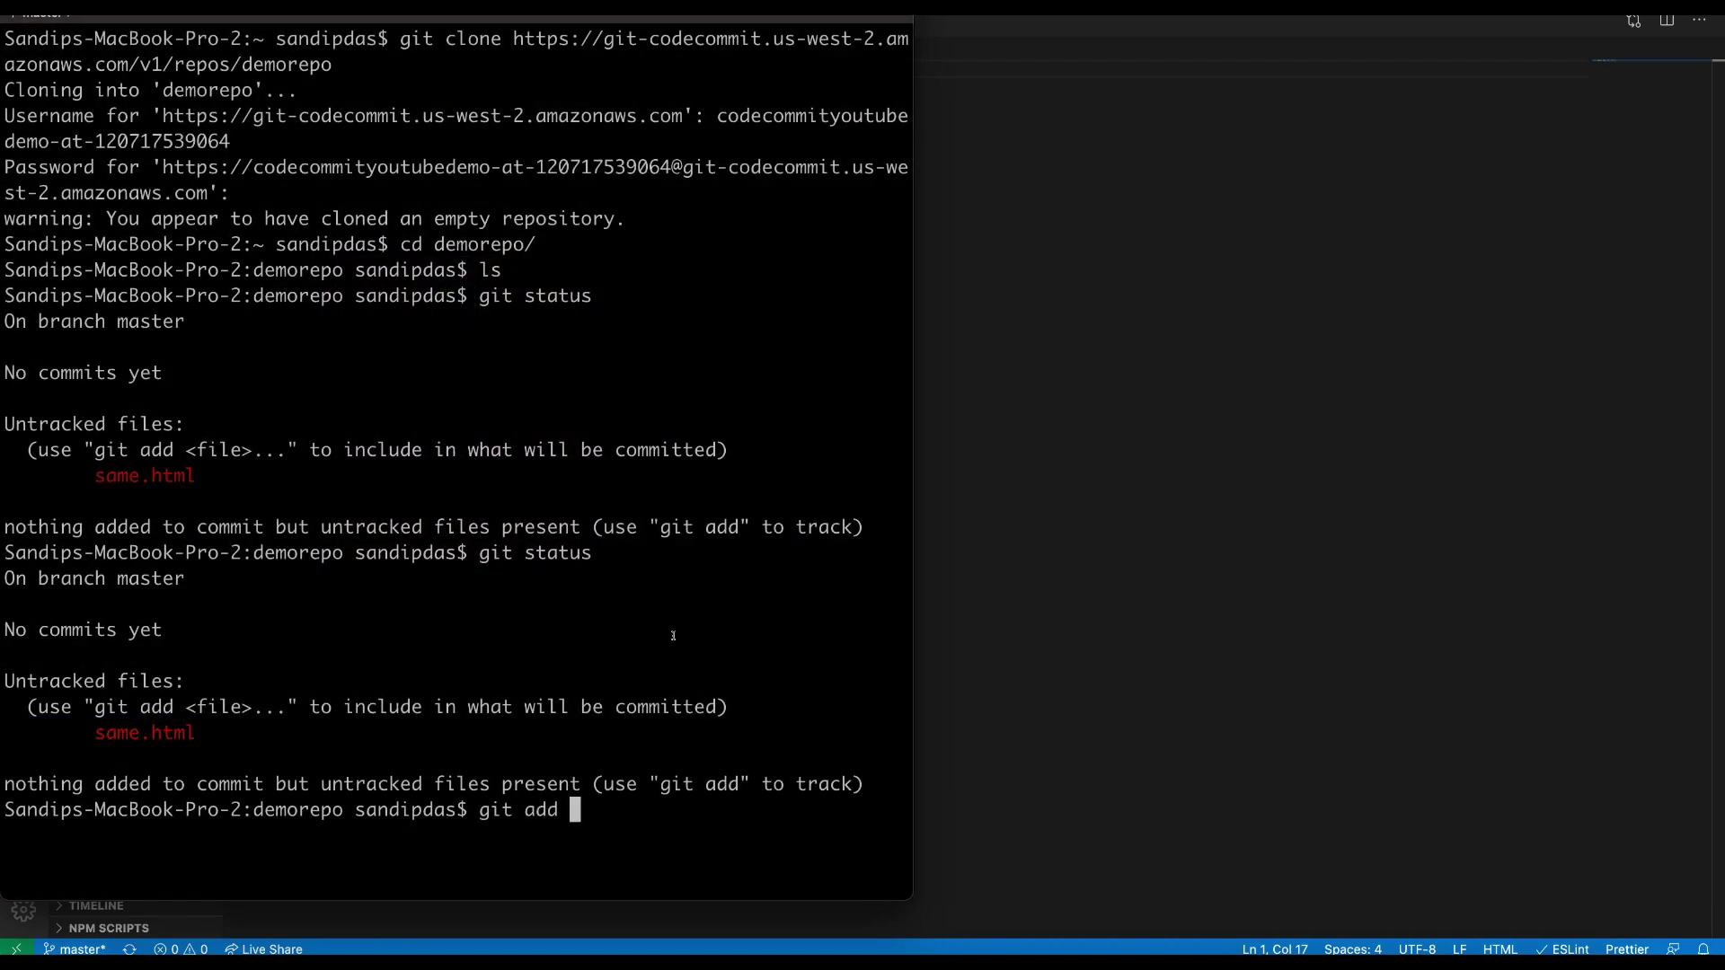
Step: Return to Visual Studio Code and create a second file named sample_2.html in the demorepo folder
left_click(1083, 625)
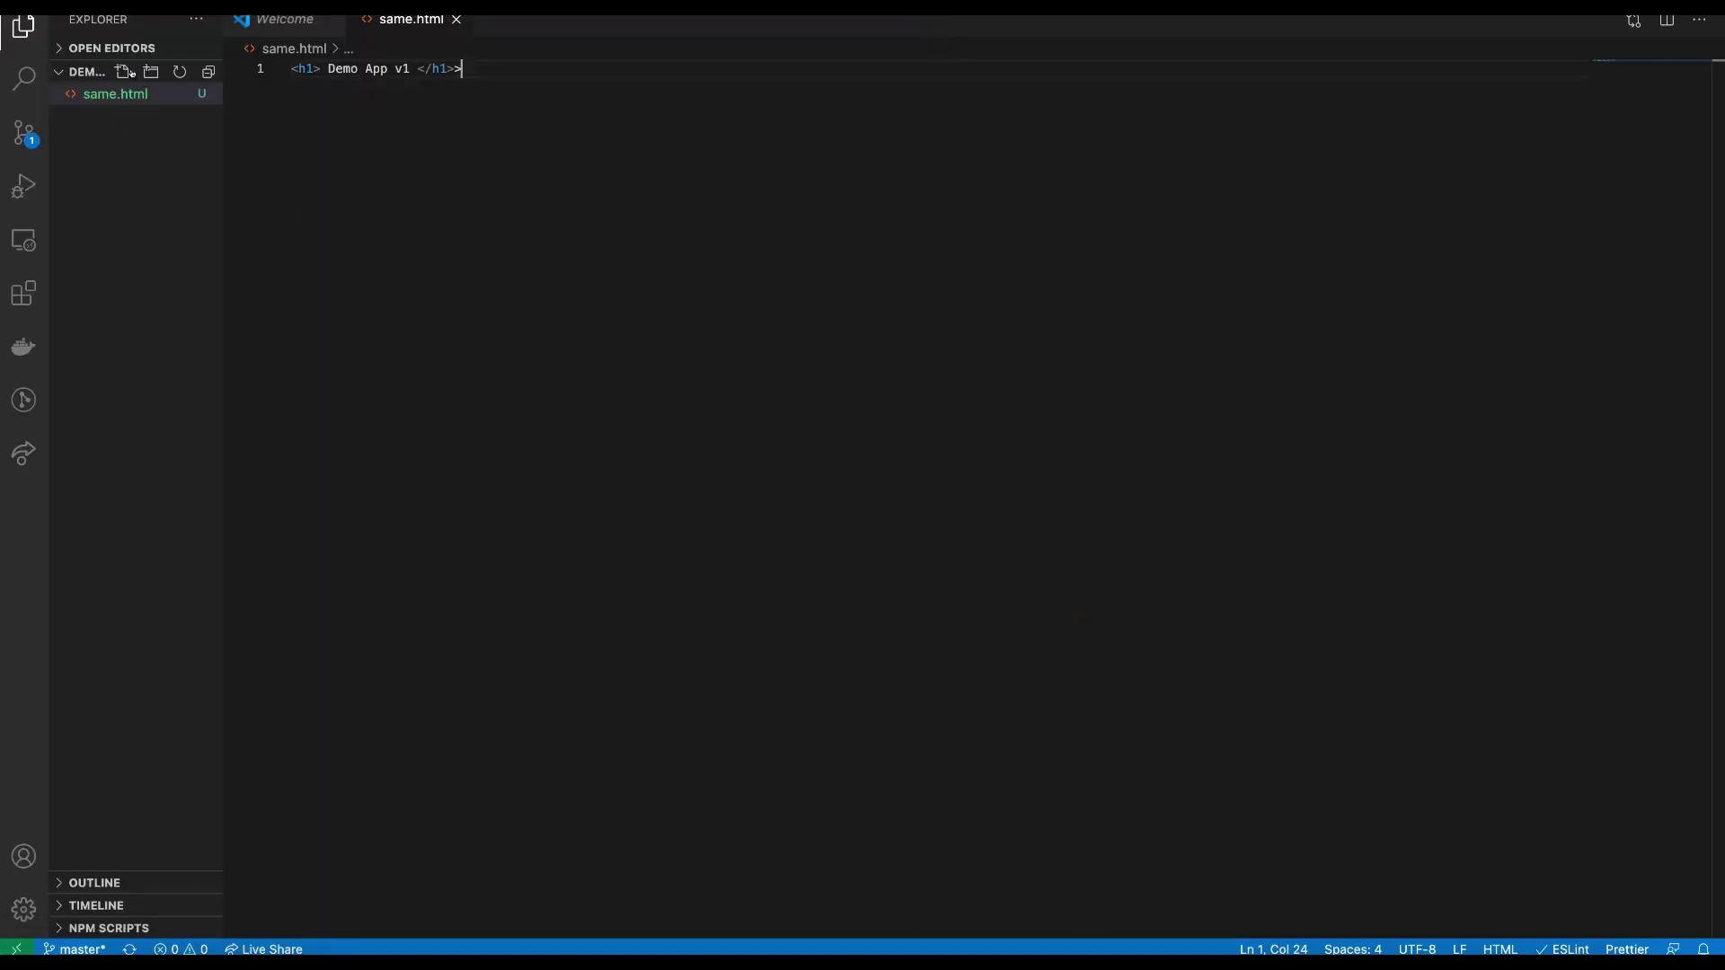
left_click(120, 72)
type("sample_2.html")
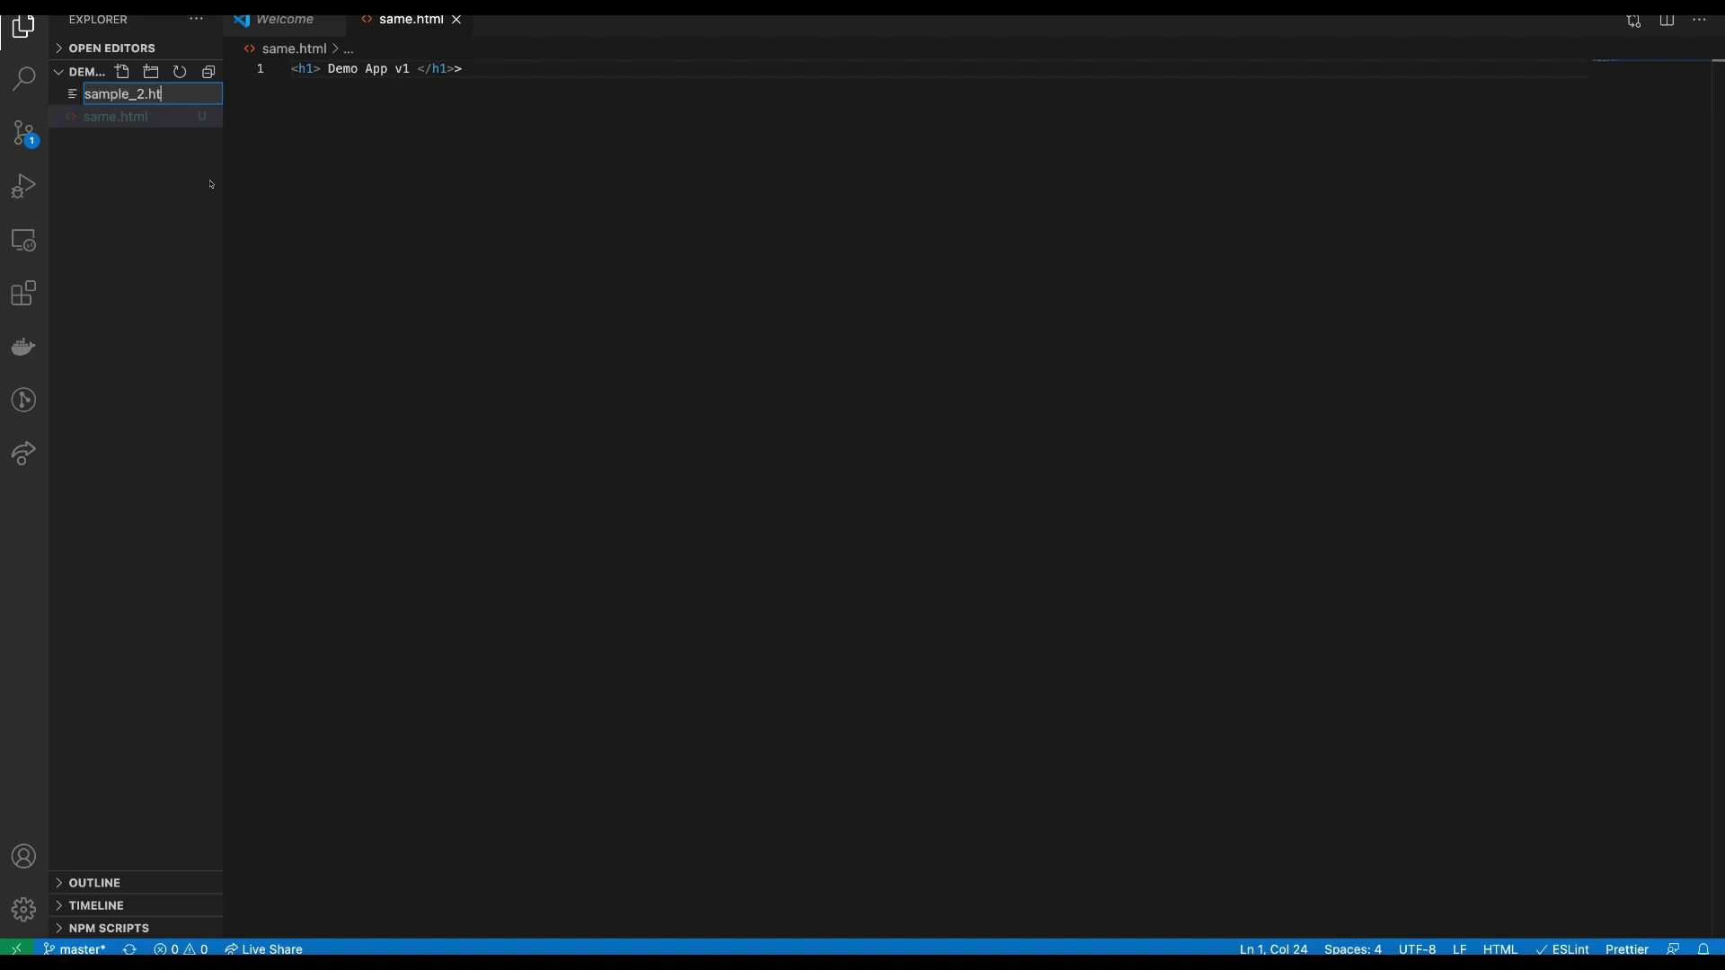
key("Return")
Step: Switch to iTerm and run git status to check for the newly created file
left_click(1330, 953)
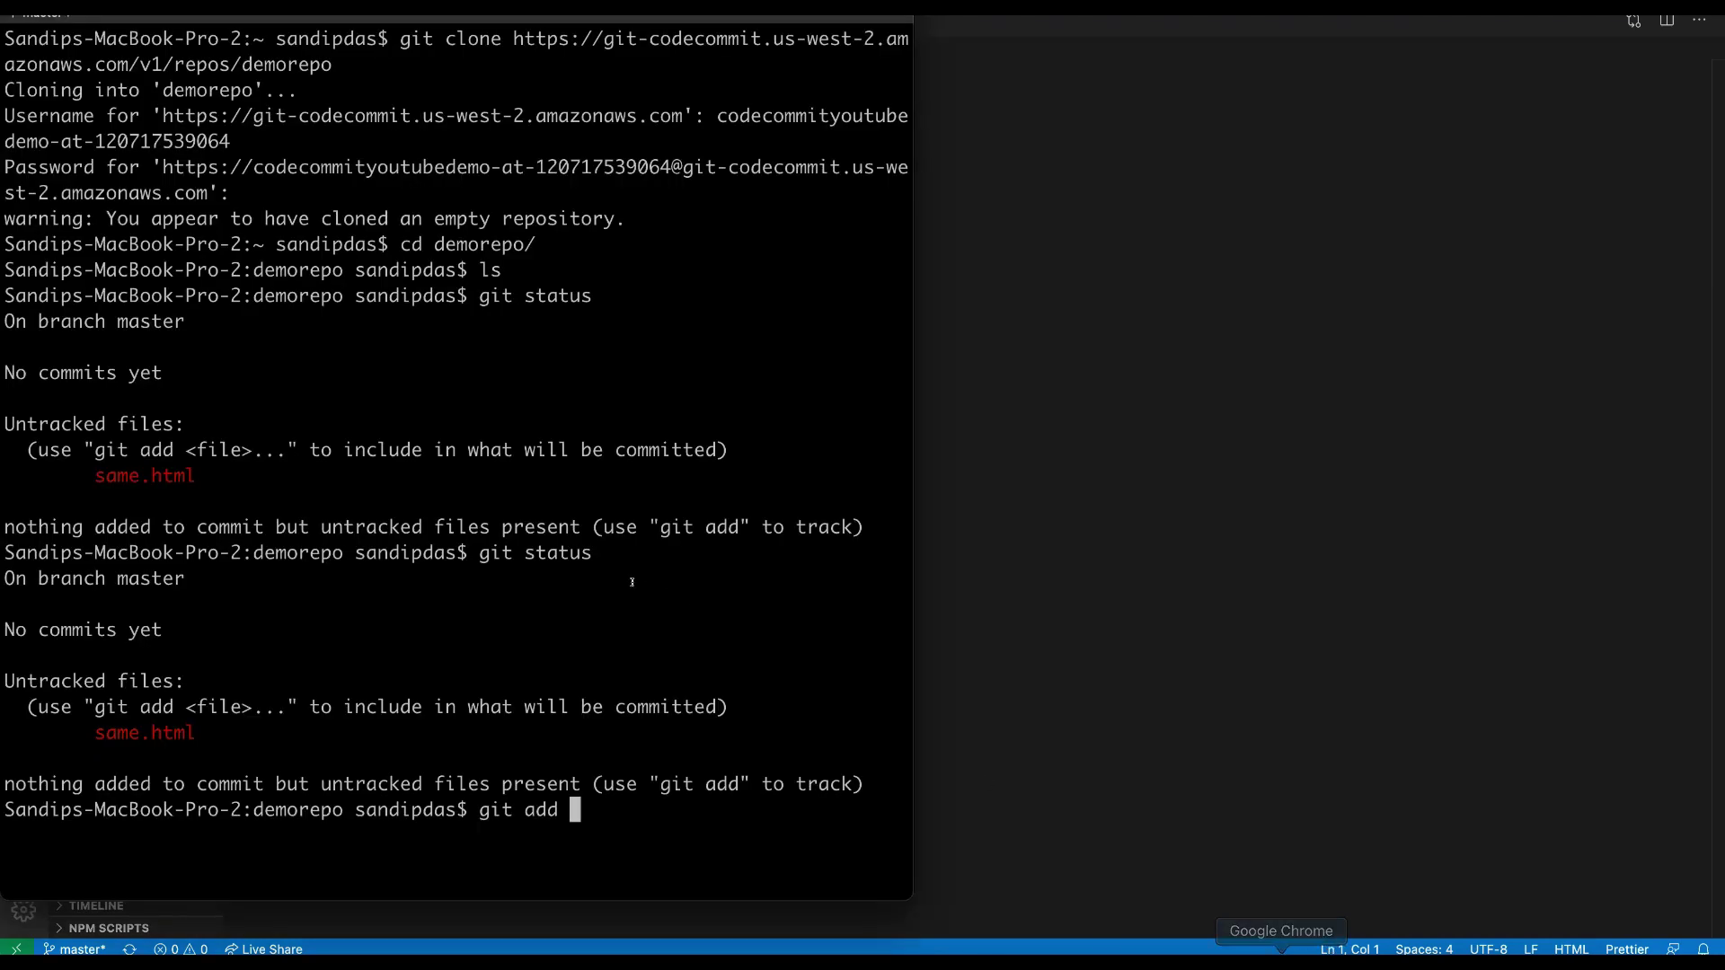
type("git status")
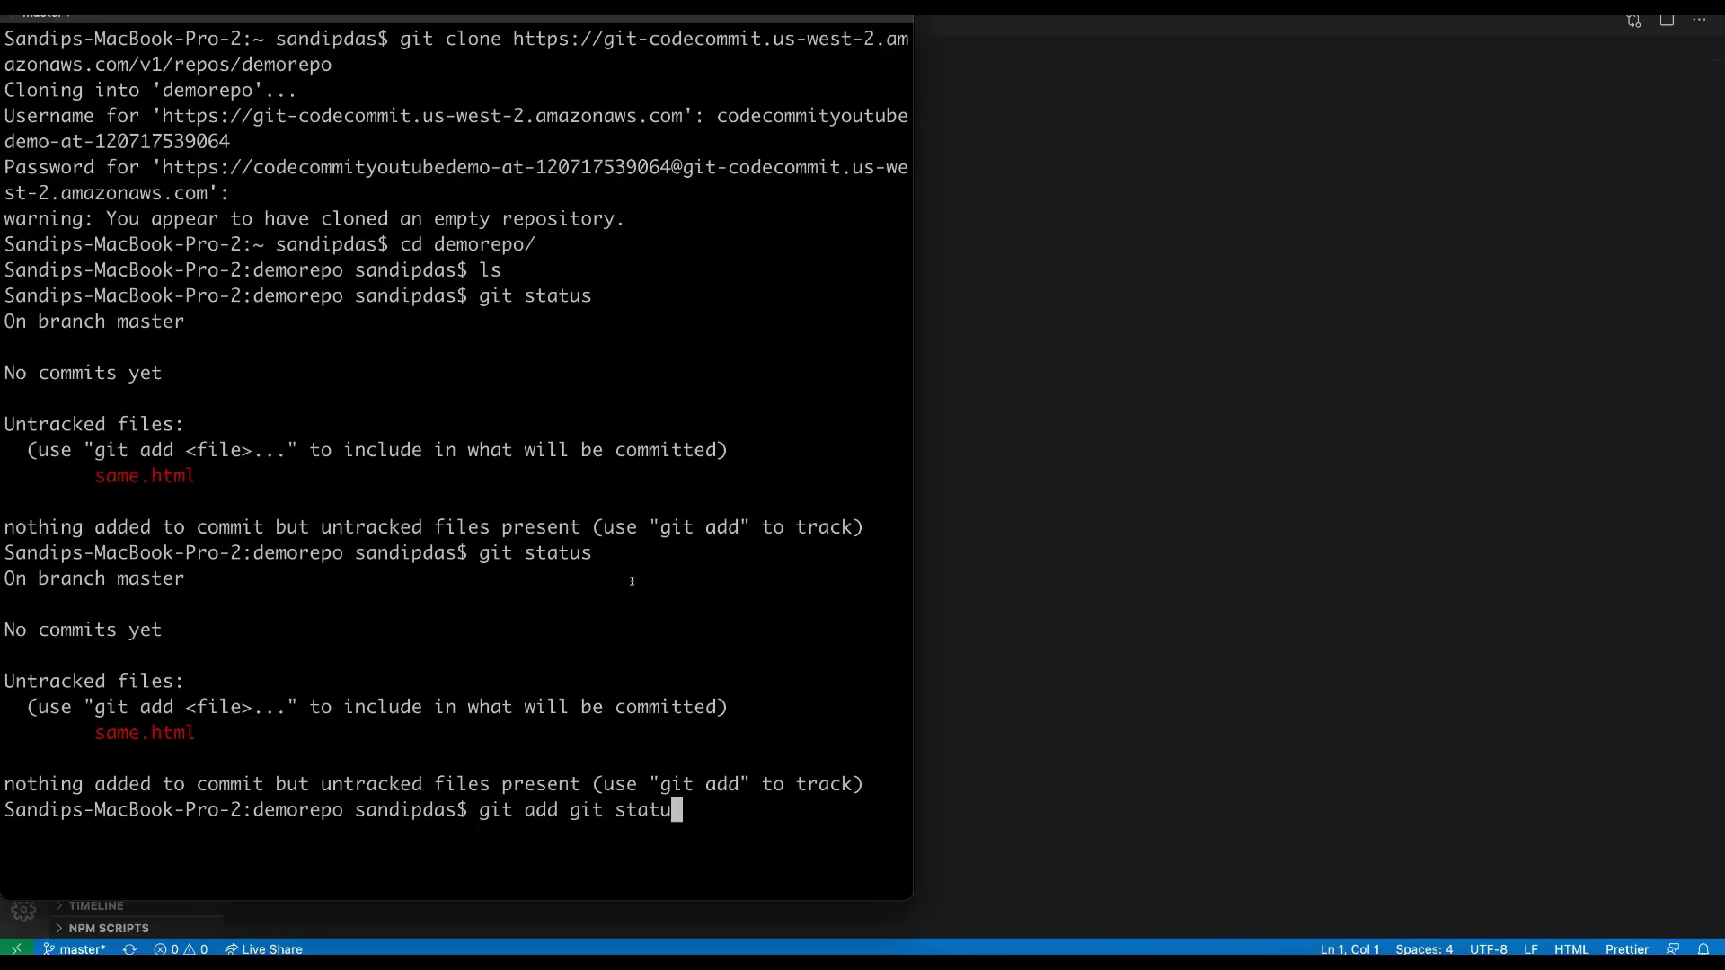
key("Return")
type("git status")
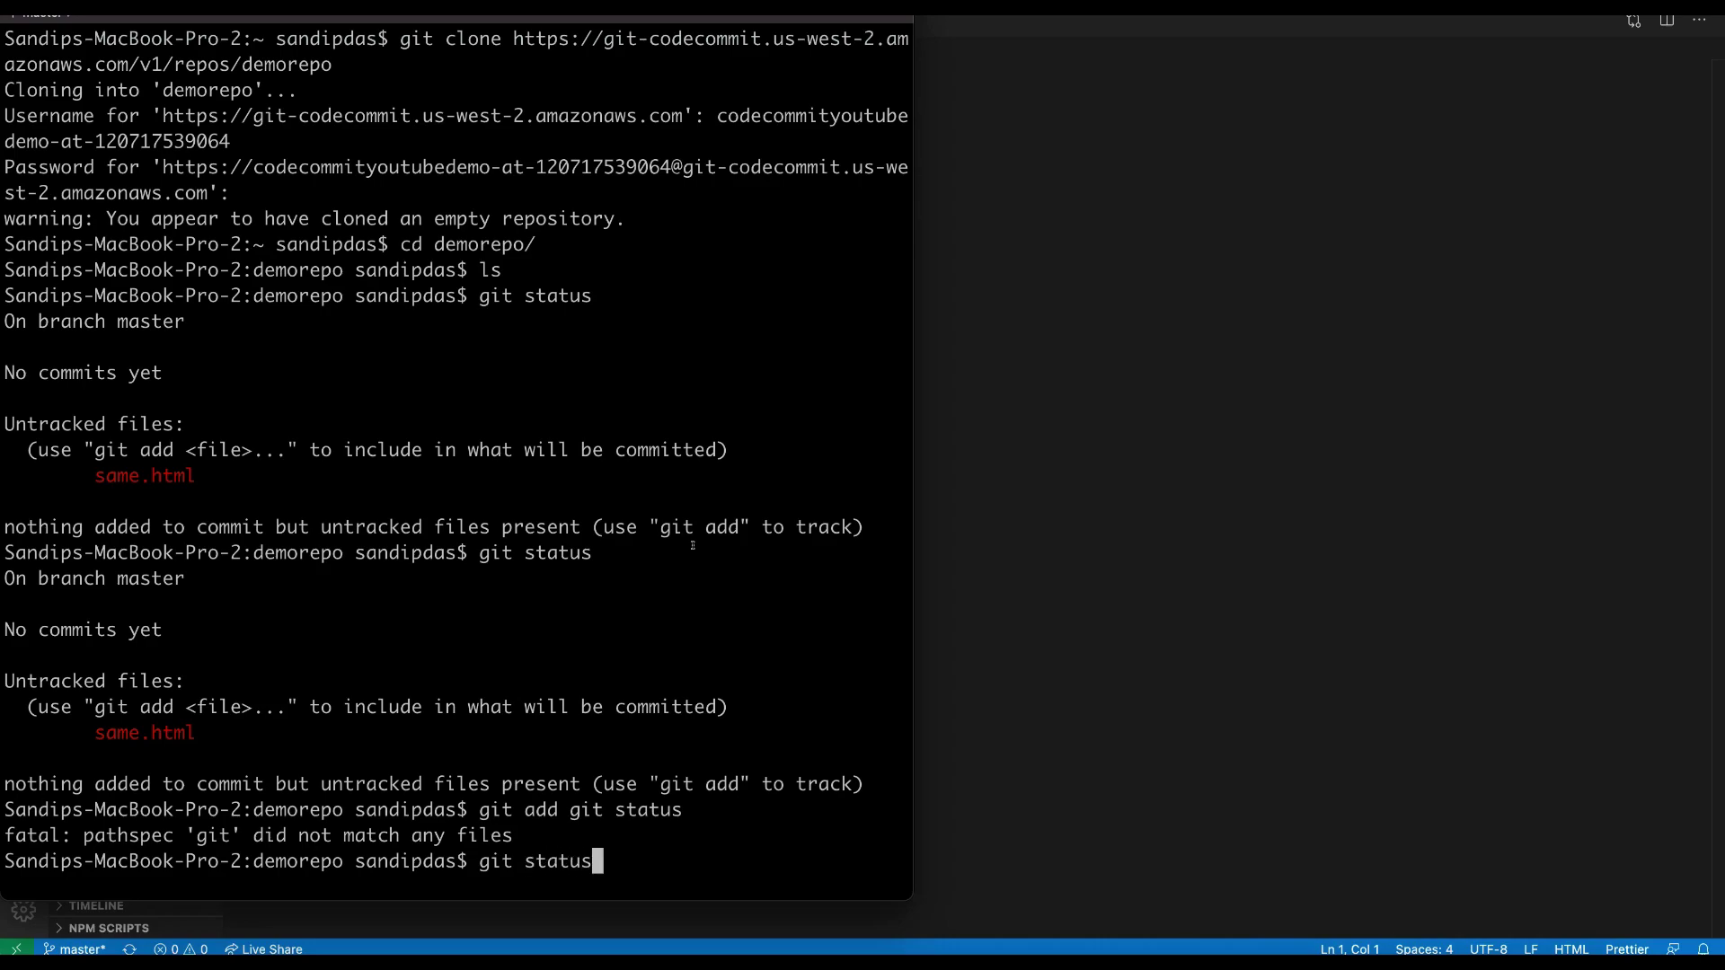
key("Return")
Step: Clear the terminal and rerun git status on the clean screen
type("clear")
key("Return")
key("Up")
key("shift+Up")
key("Up")
key("Up")
key("Down")
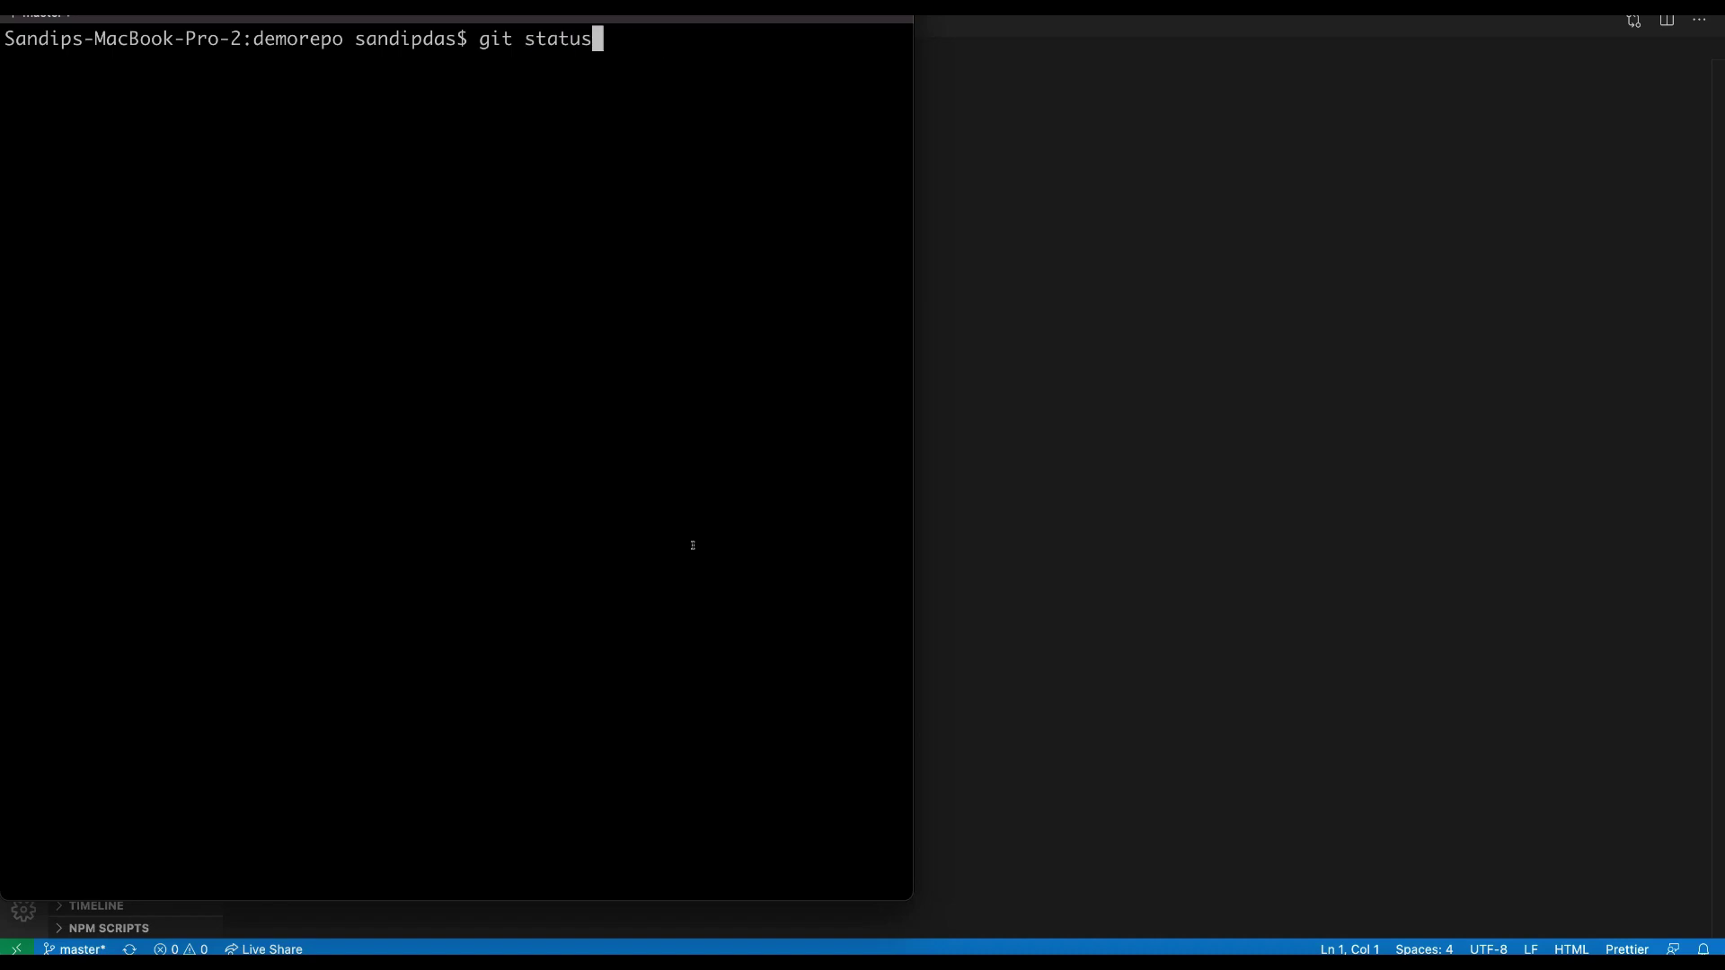
key("Return")
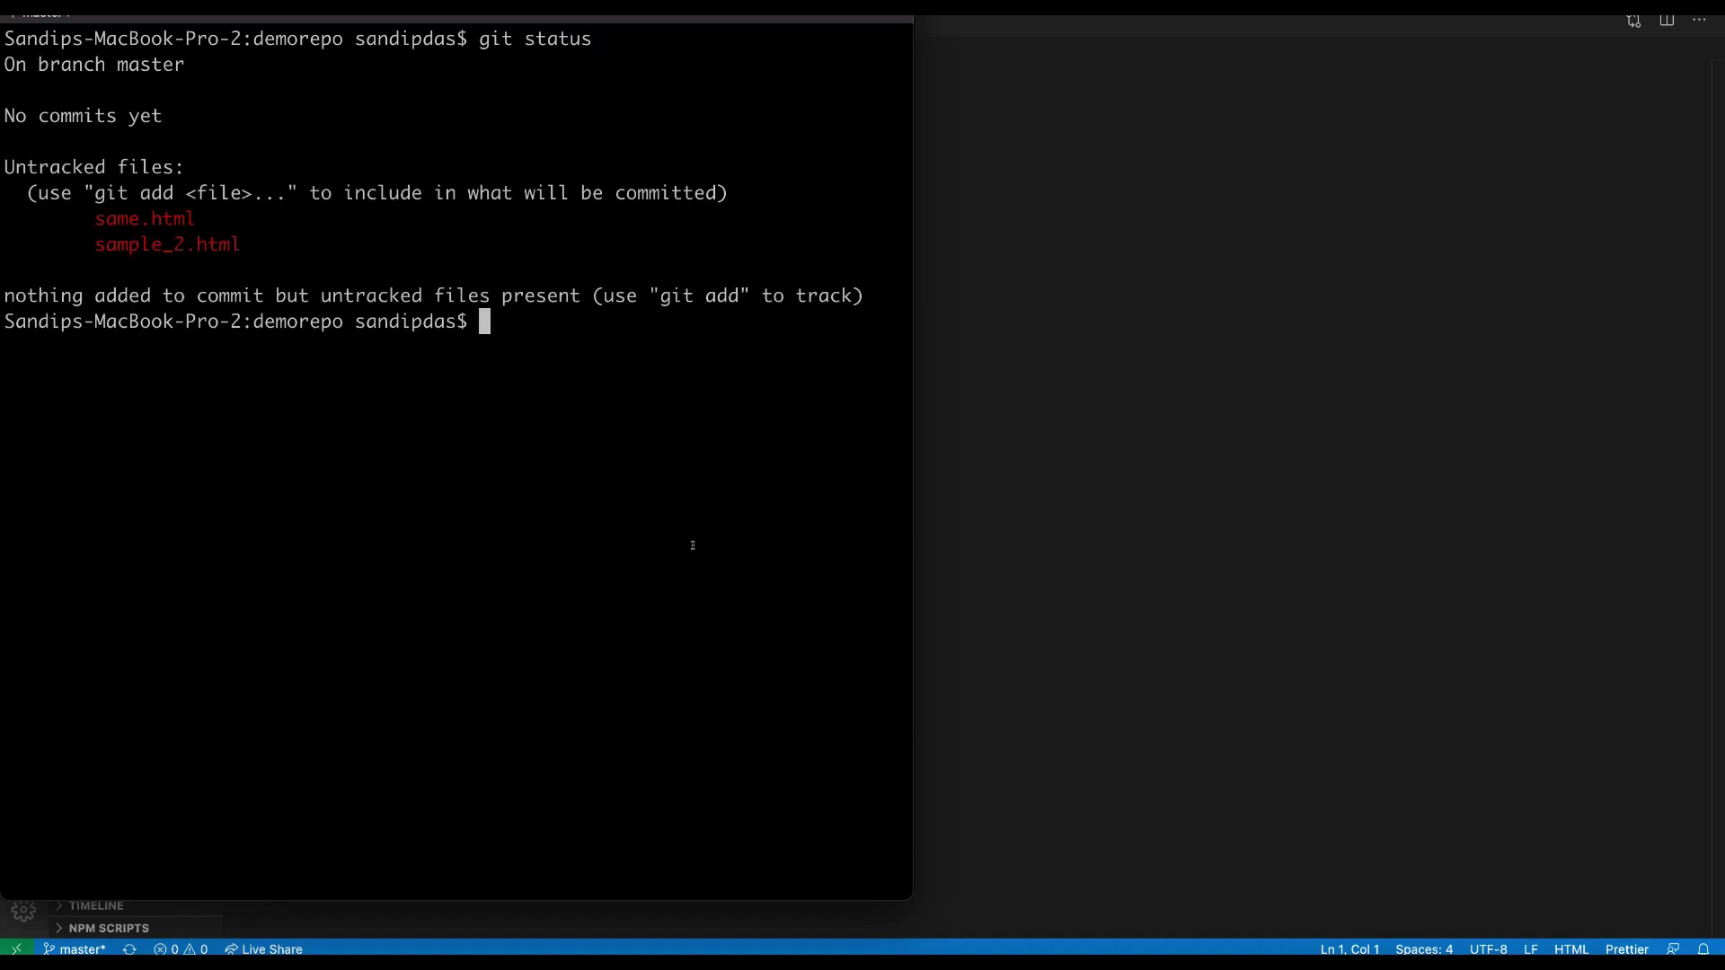
Step: Switch to Visual Studio Code and rename same.html to sample.html
left_click(1297, 440)
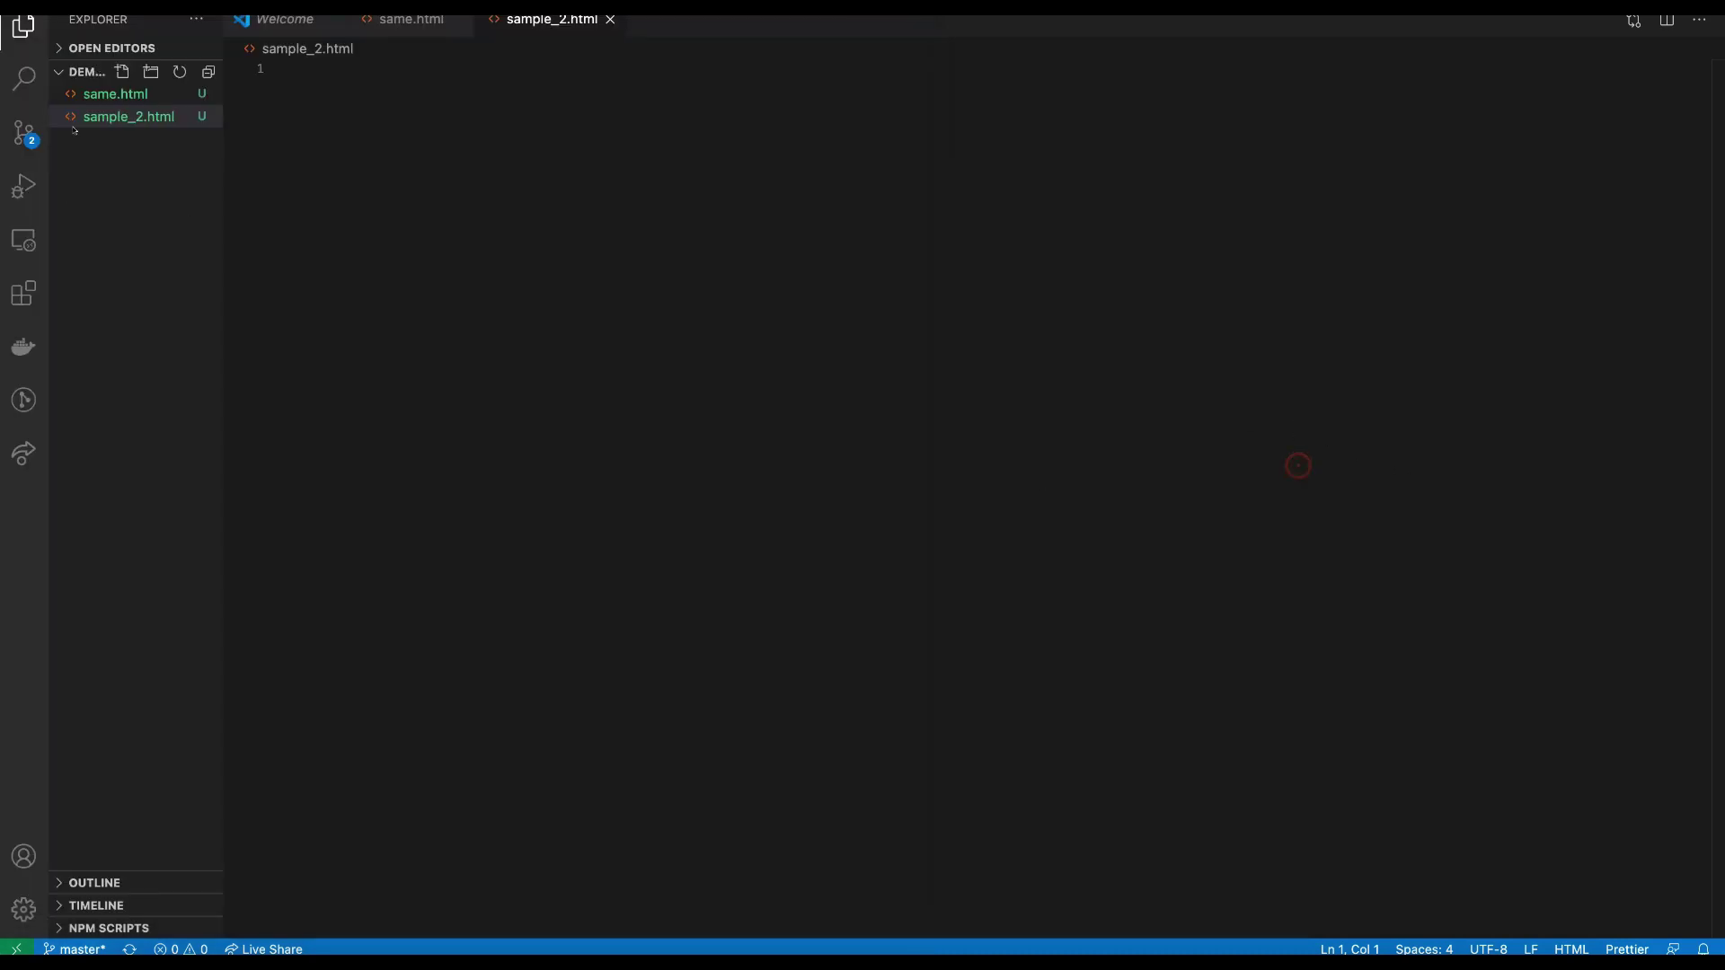
right_click(106, 95)
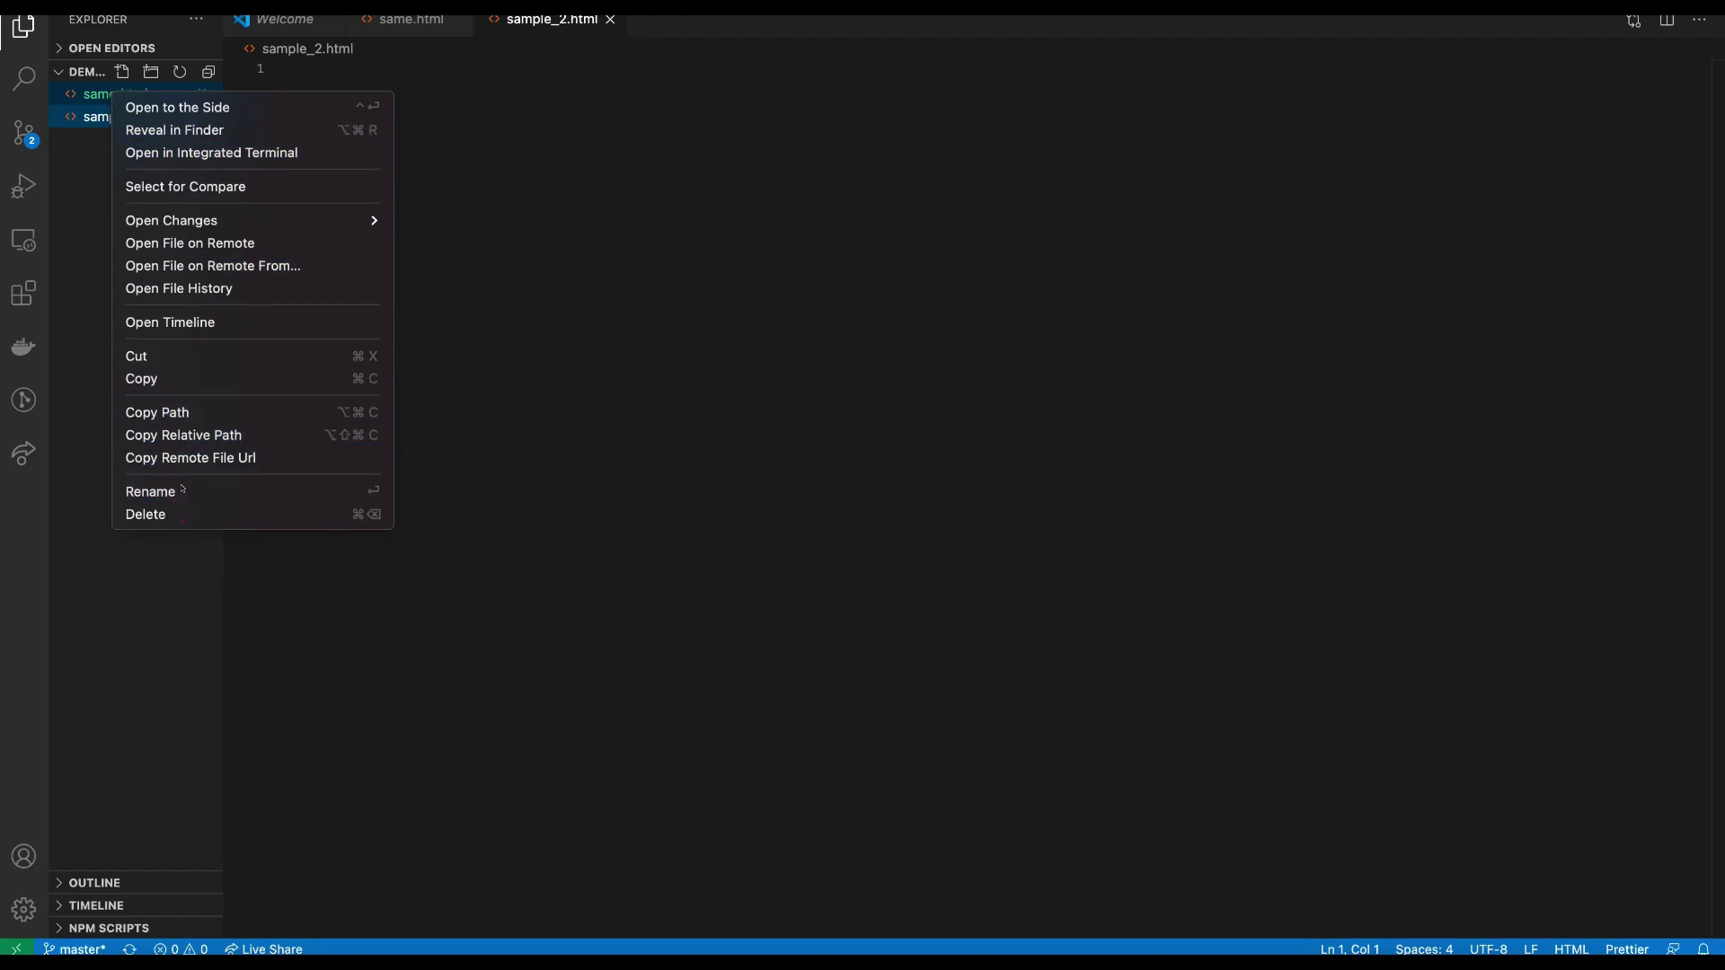
left_click(150, 492)
type("sample")
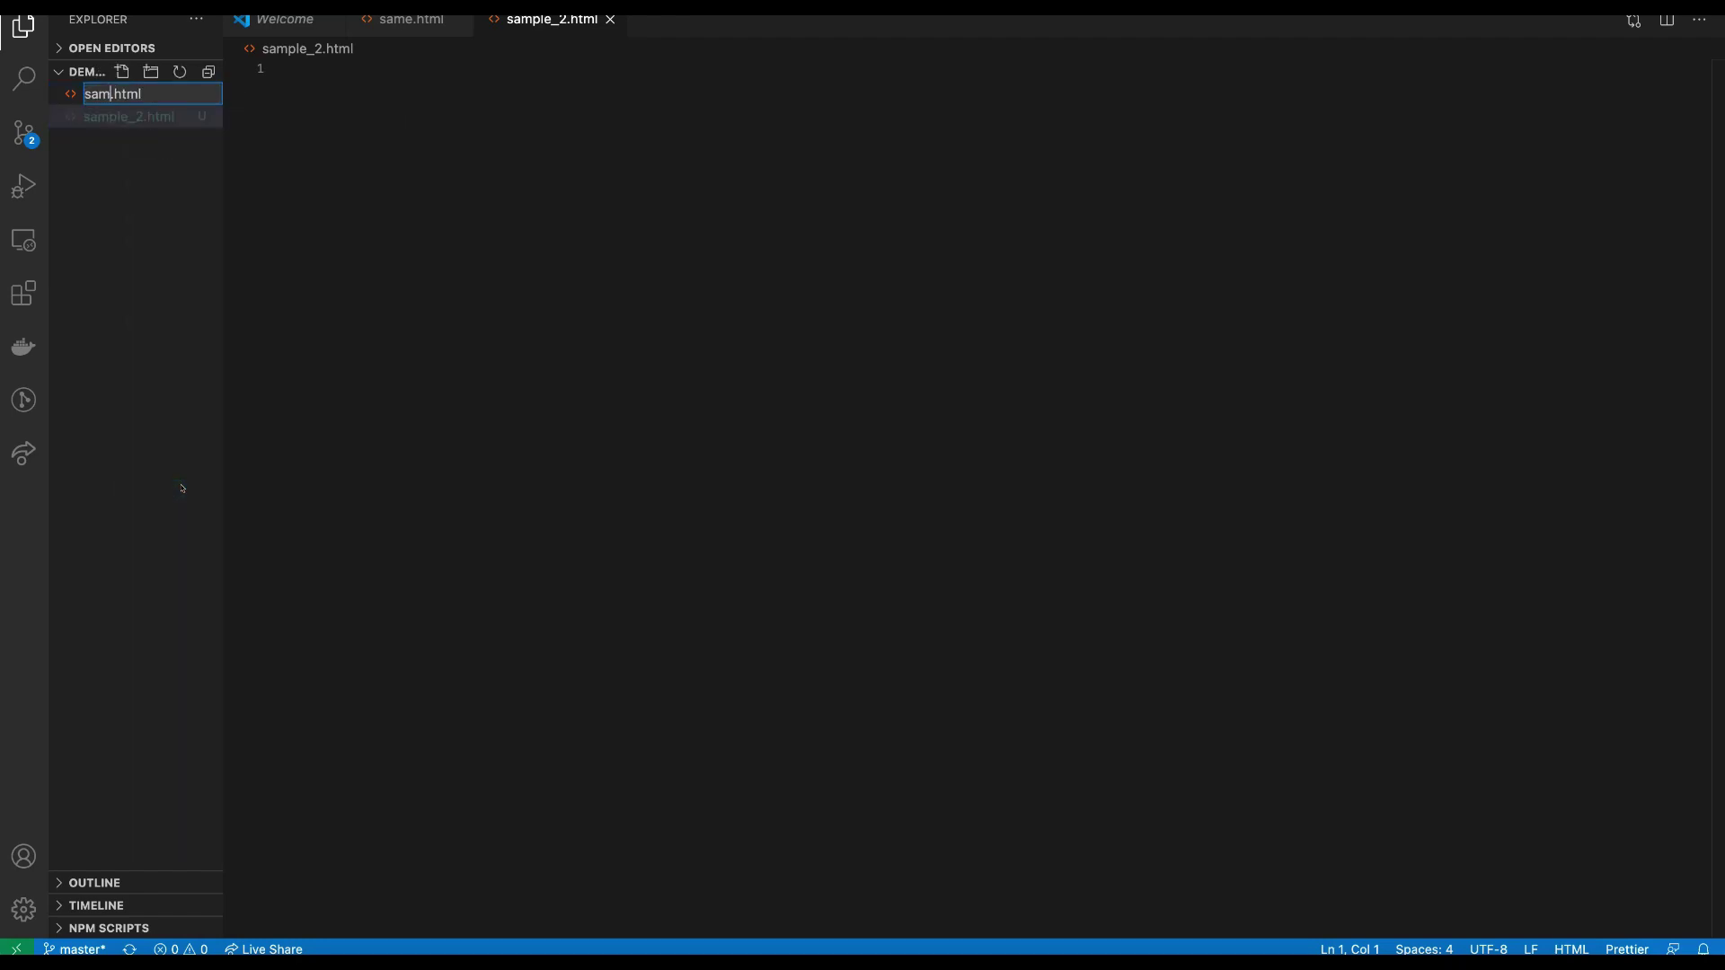
key("Return")
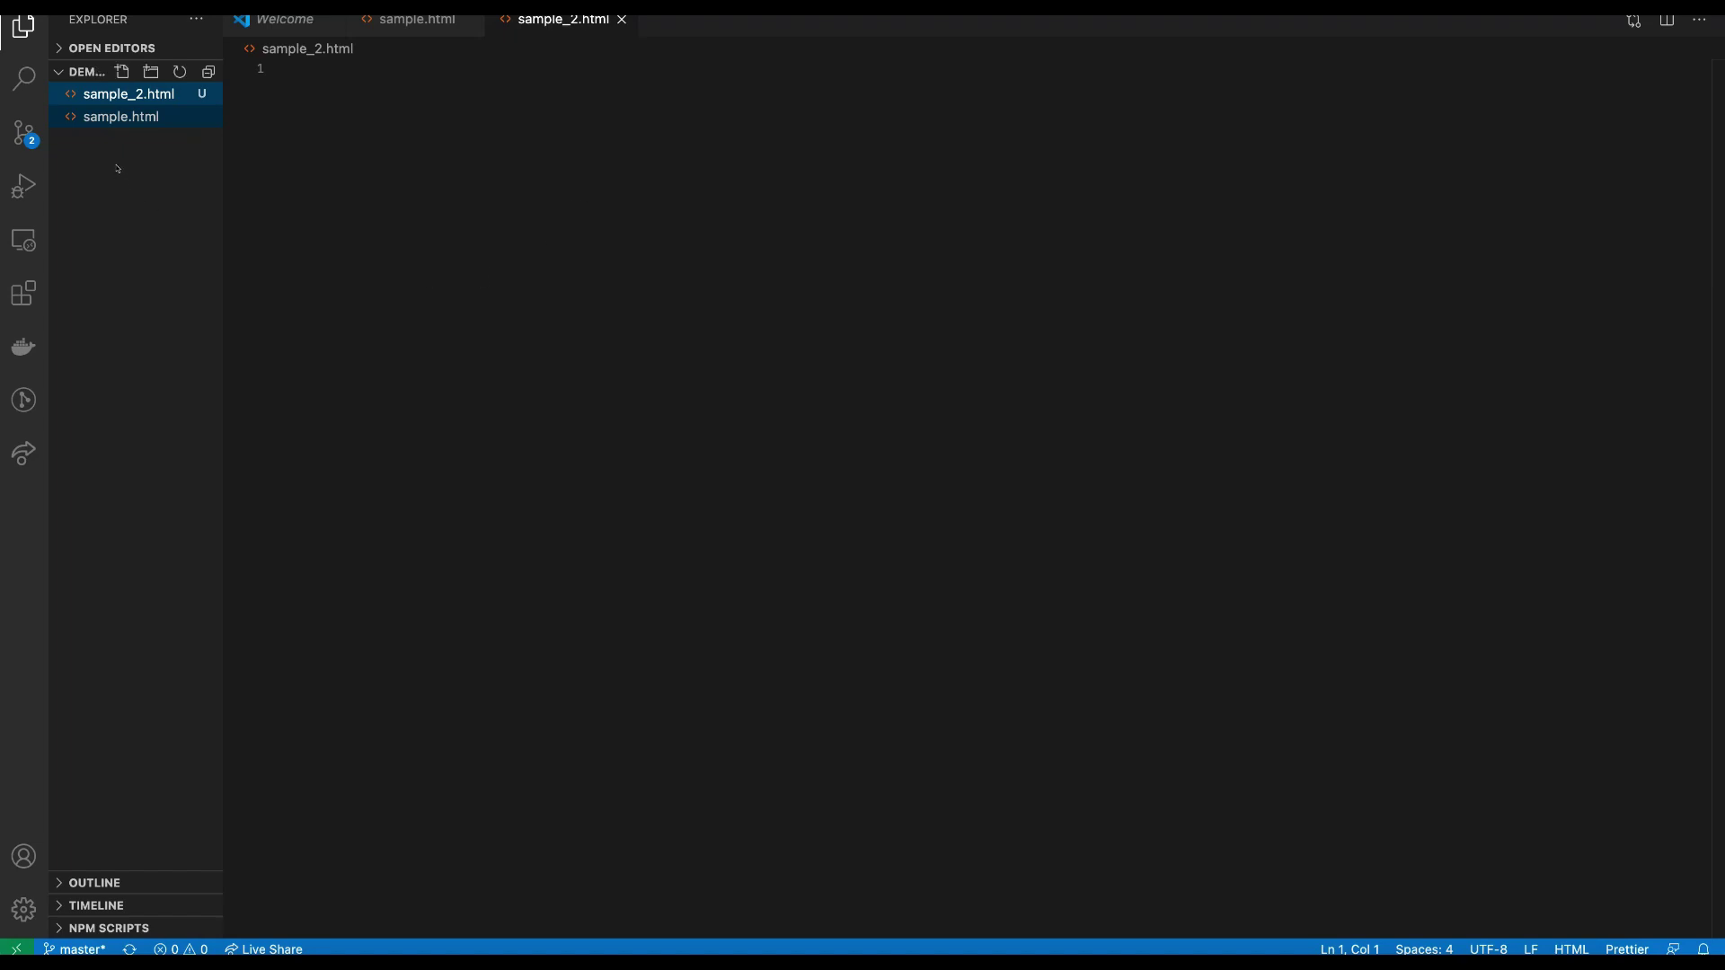
Step: Copy the heading line from sample.html and paste it into sample_2.html
left_click(109, 117)
left_click(126, 93)
left_click(125, 117)
triple_click(437, 70)
key("ctrl+c")
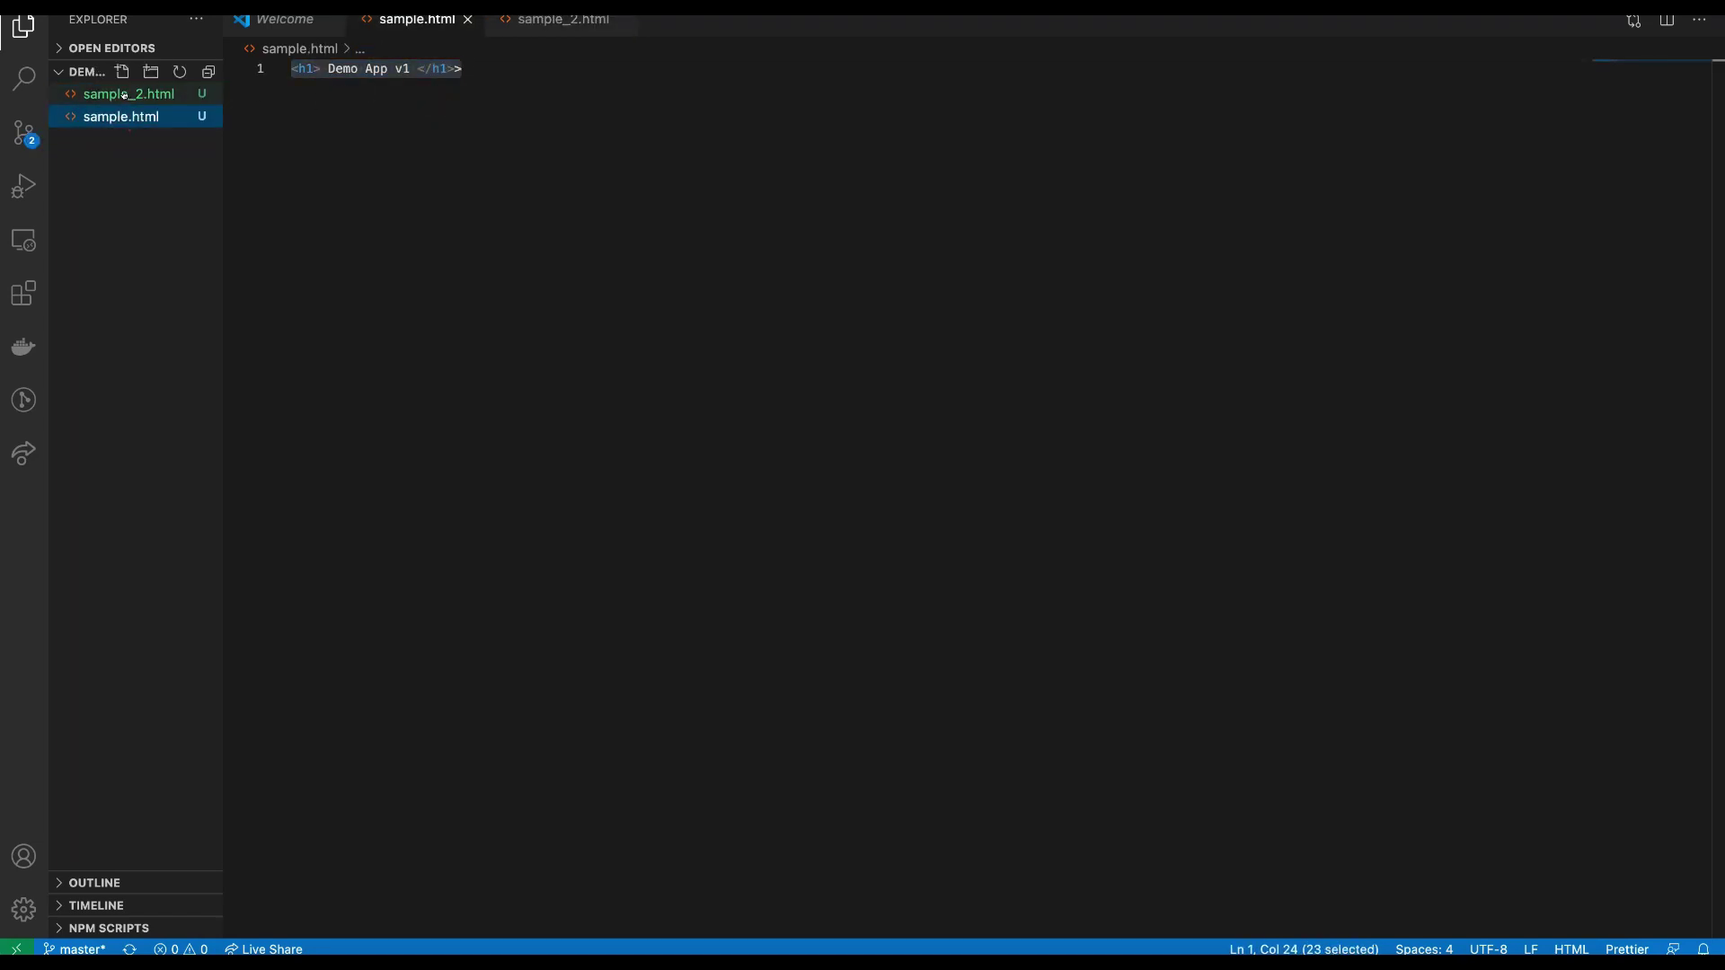
left_click(126, 93)
key("ctrl+v")
Step: Change the heading text in sample_2.html to "Demo App version 2"
double_click(401, 70)
type("mo")
key("BackSpace")
key("BackSpace")
type("version 2")
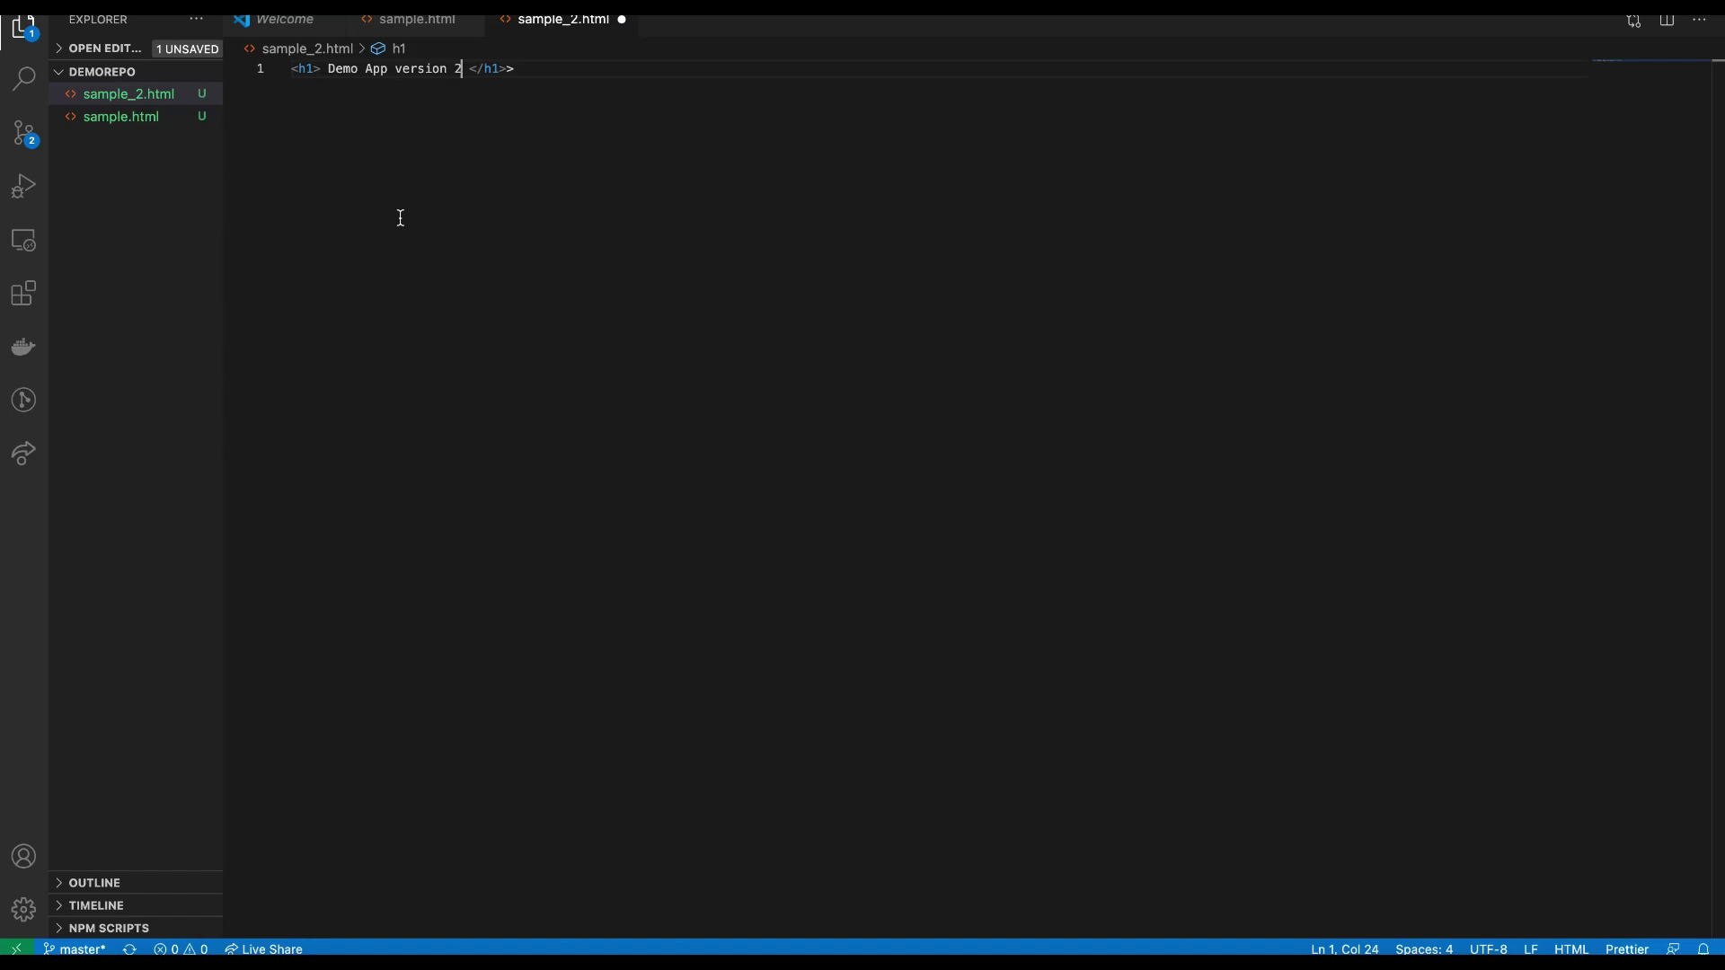
Step: Switch to iTerm, stage sample.html with git add, and check the result with git status
key("super+Tab")
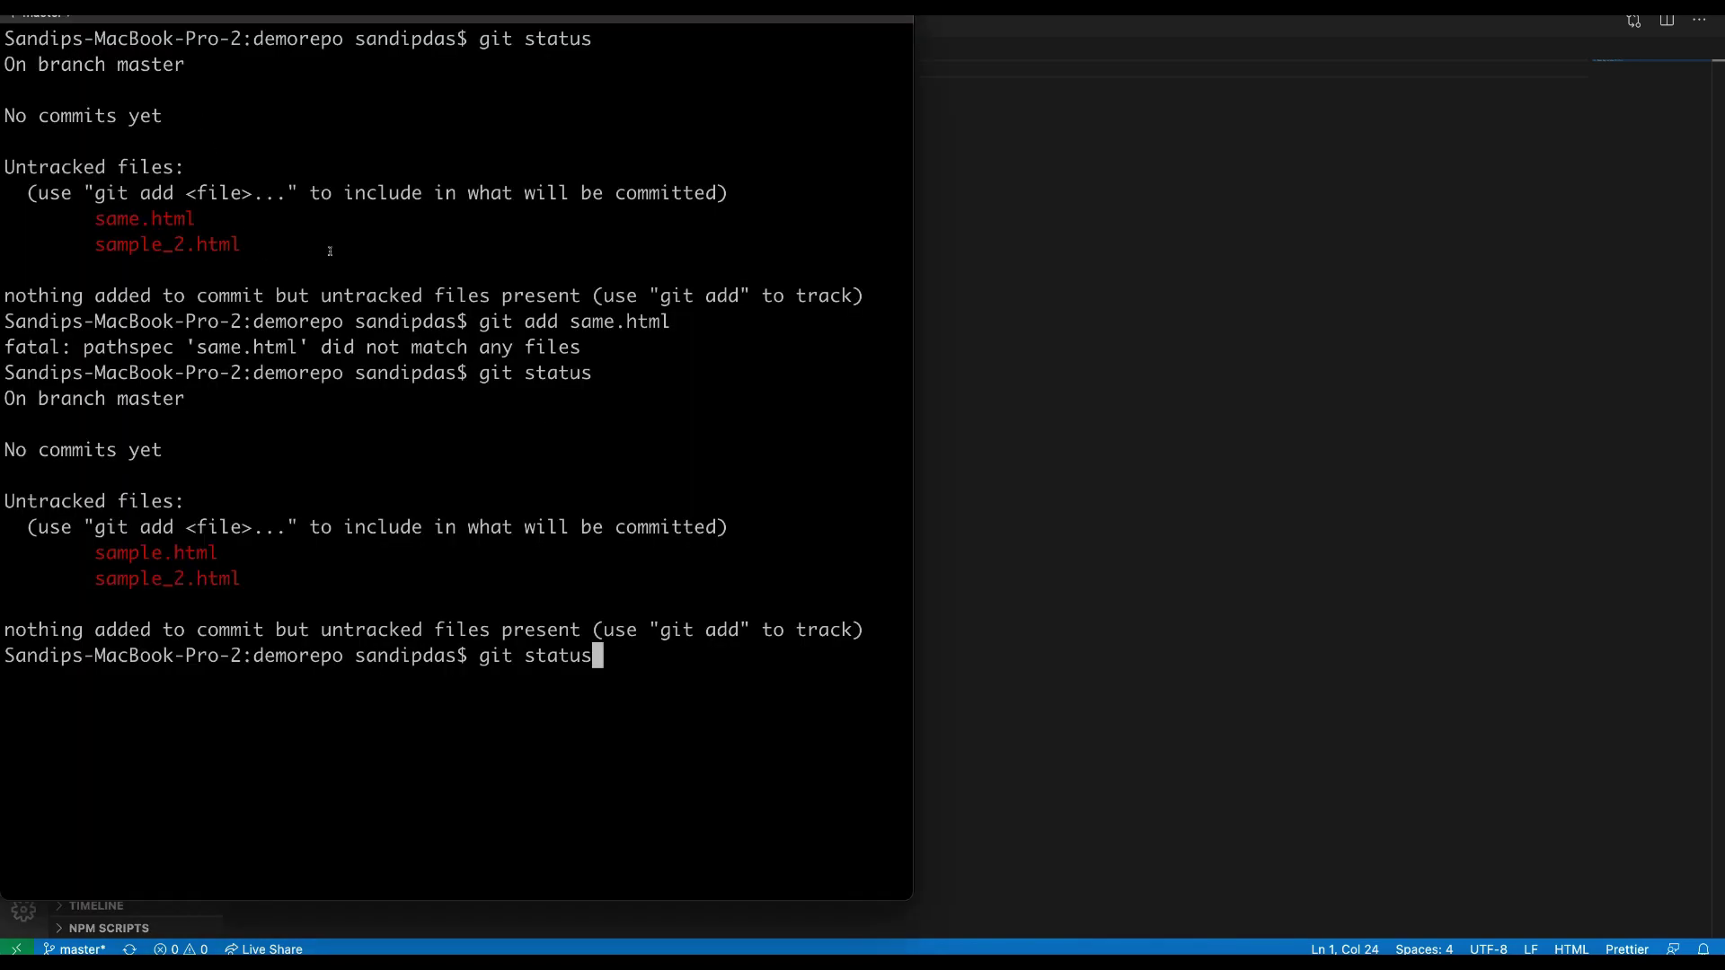
key("BackSpace")
key("BackSpace")
key("BackSpace")
key("BackSpace")
key("BackSpace")
key("BackSpace")
type("add")
left_click_drag(92, 549, 217, 550)
key("super+v")
key("Return")
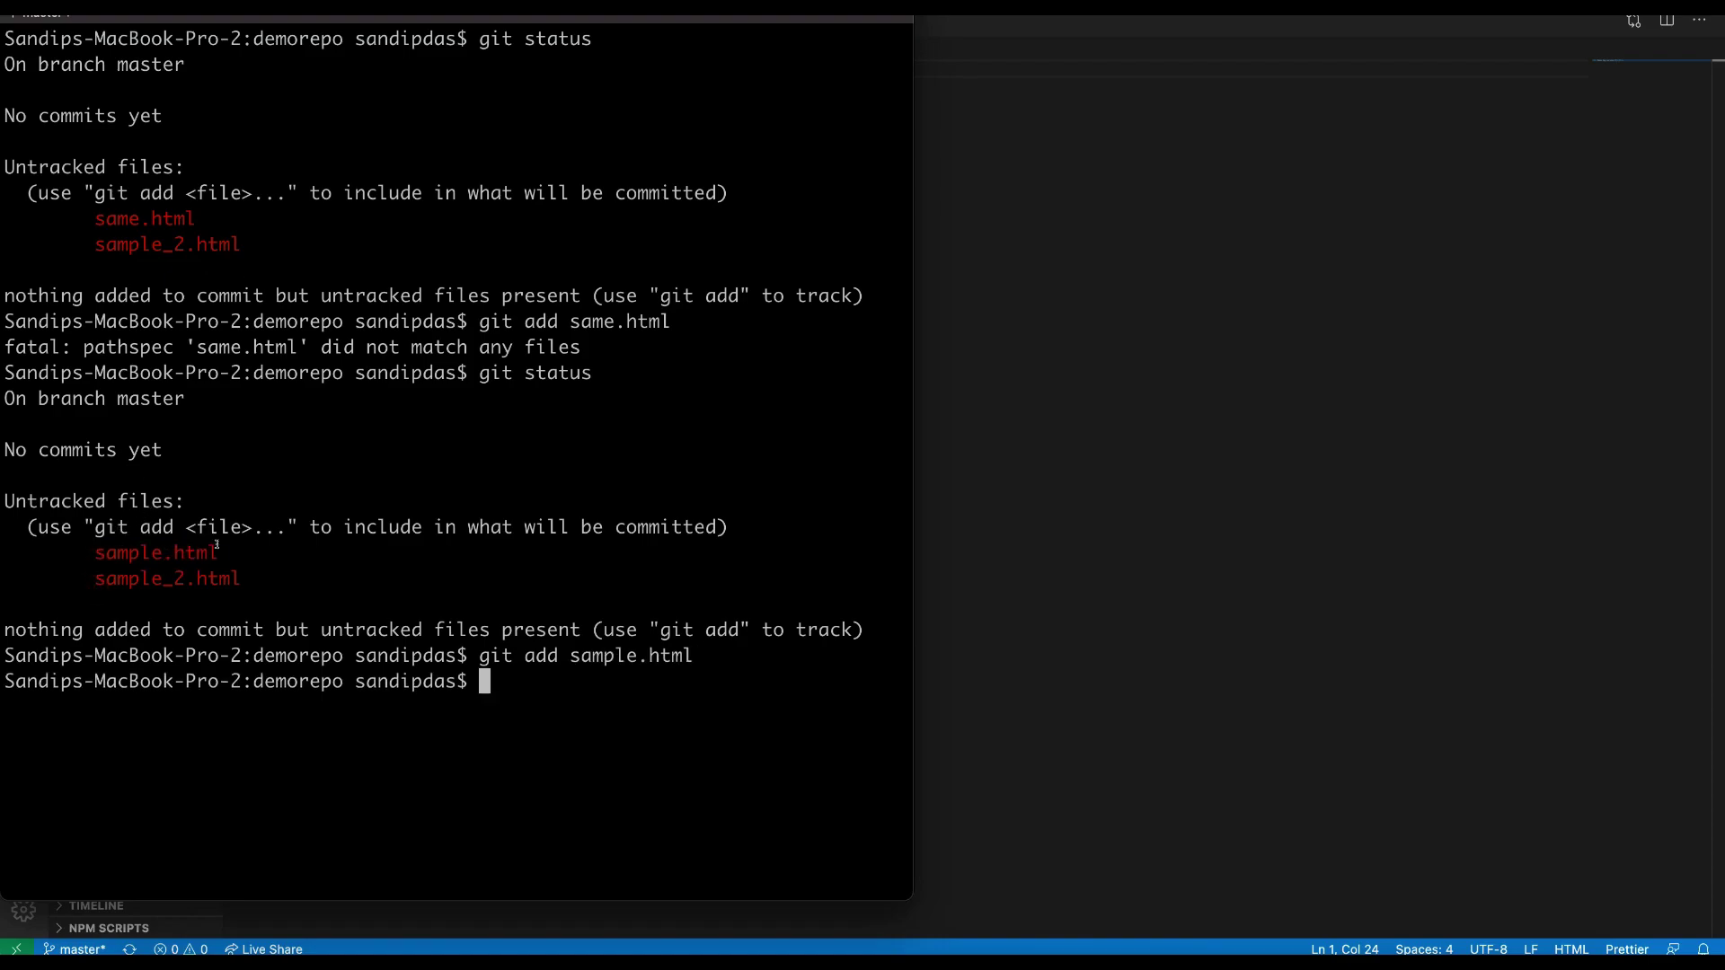
type("git status")
key("Return")
Step: Stage all remaining changes with git add -A and run git status again
type("git a")
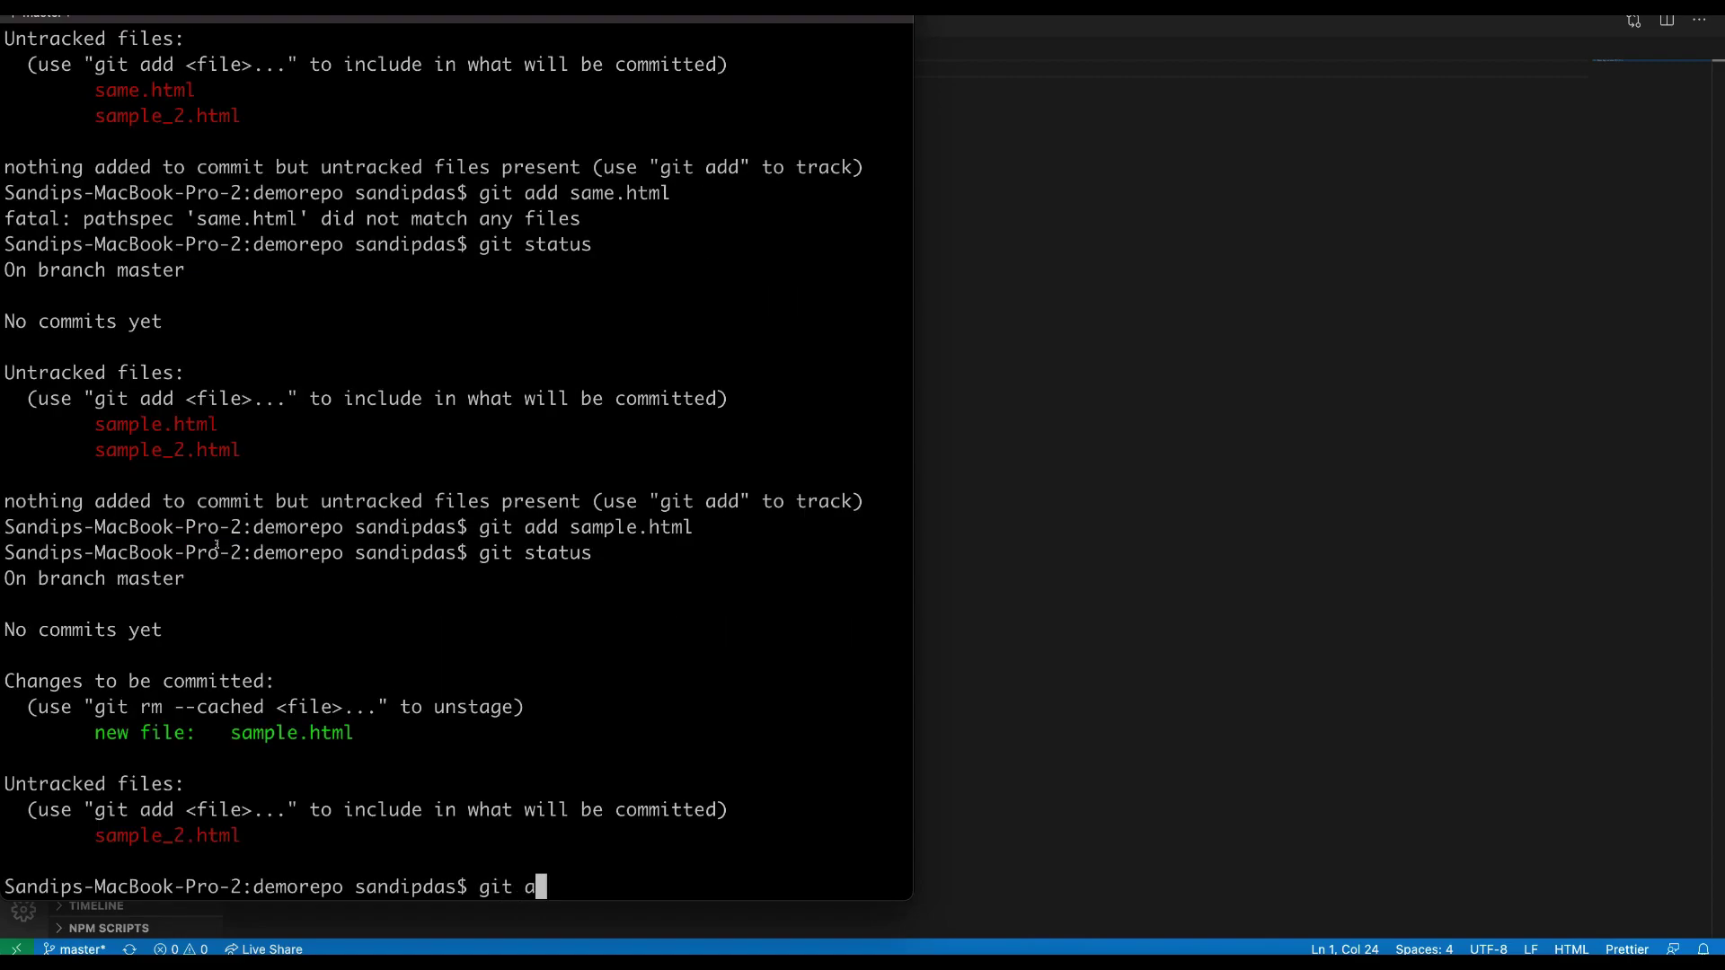
type("dd .")
key("BackSpace")
type("-A")
key("Return")
type("git status")
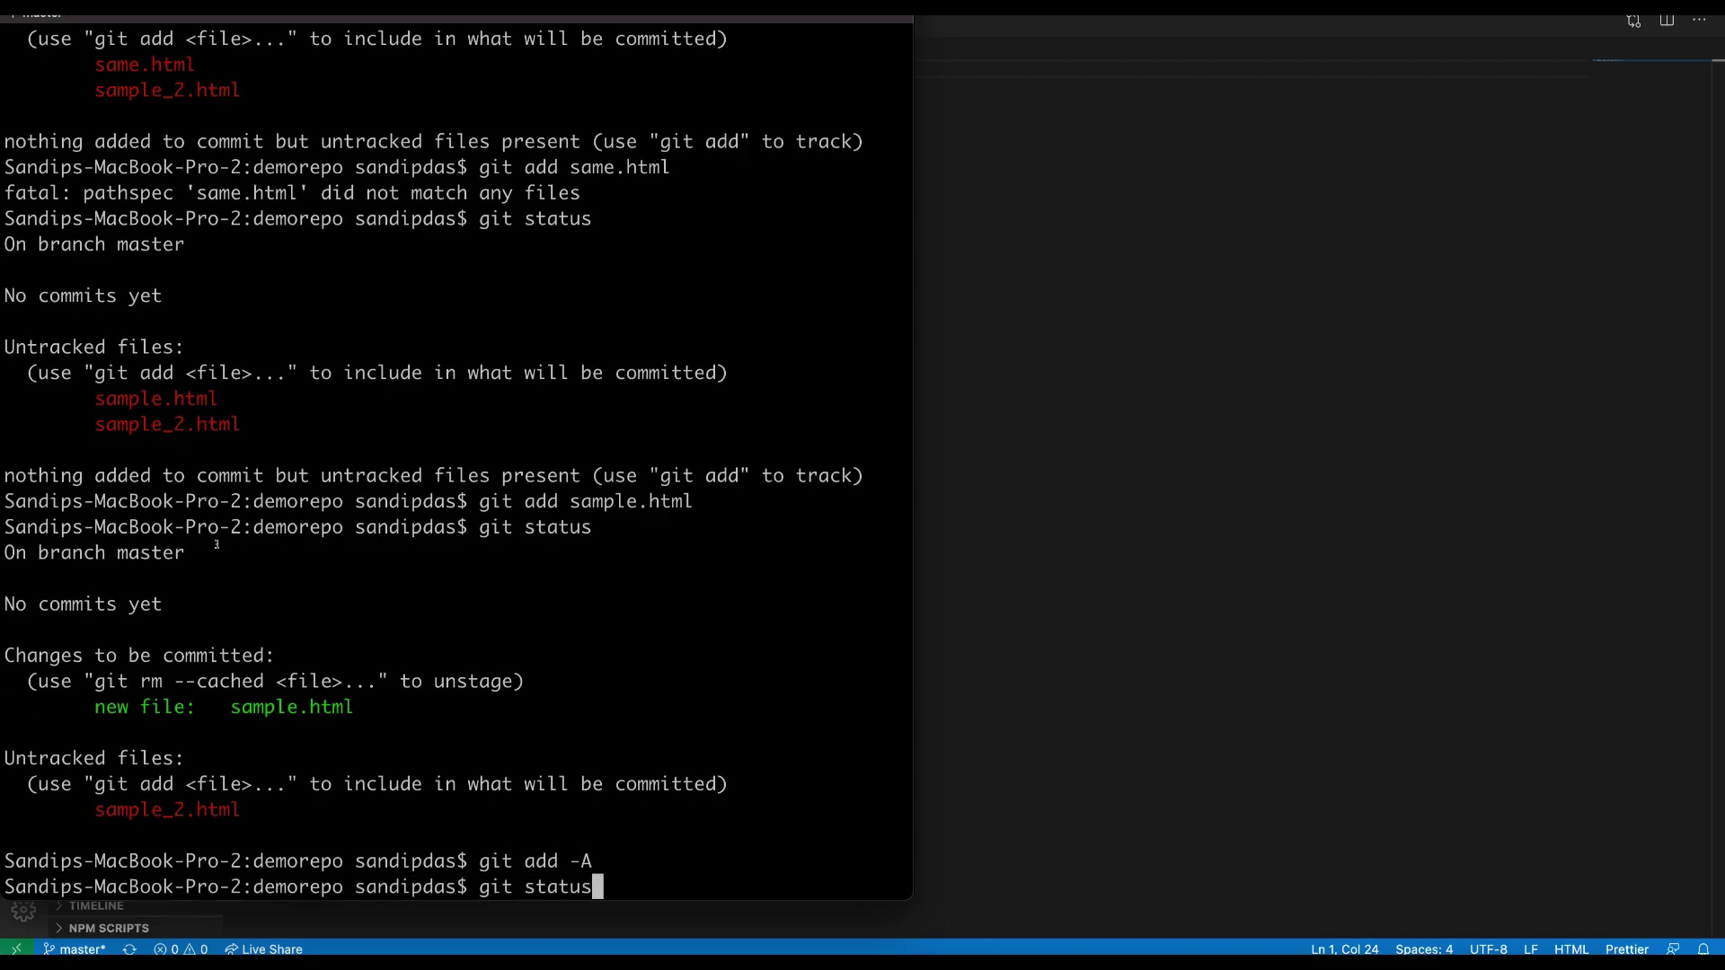
key("Return")
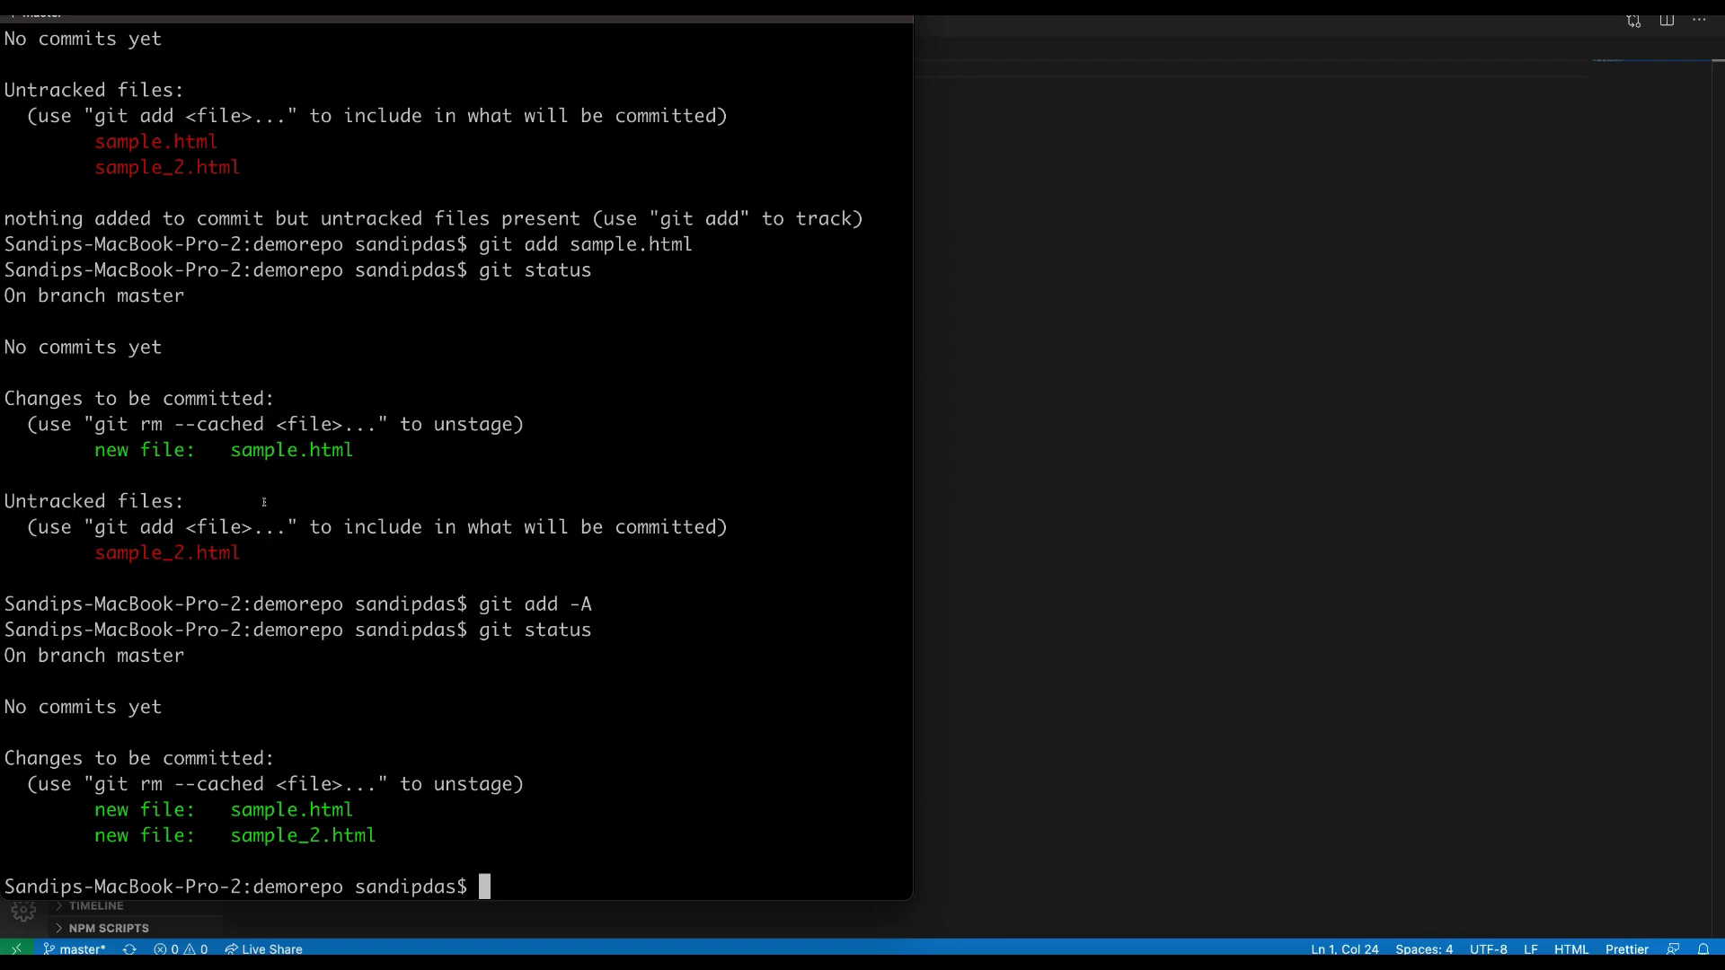
Step: Commit the staged files with the message "initial changes"
type("git comm")
type("it -")
type("m \"in\"")
key("Left")
type("initial changes")
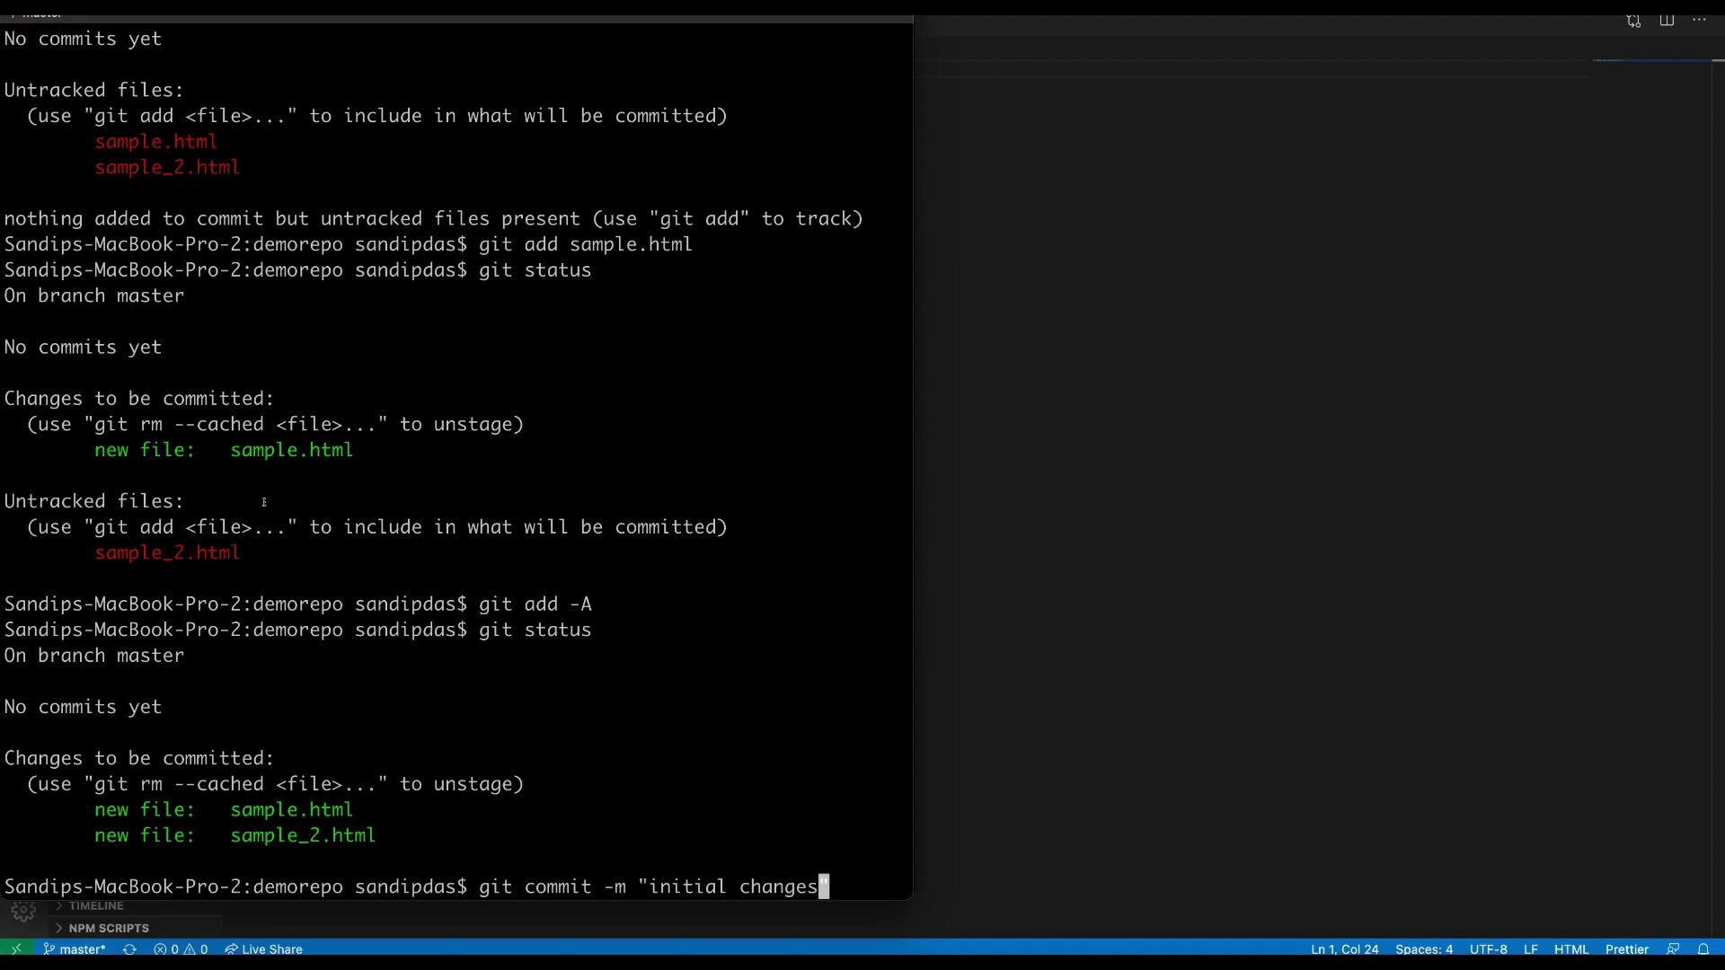
key("Return")
Step: Push the commit to the remote with git push origin master
type("git ")
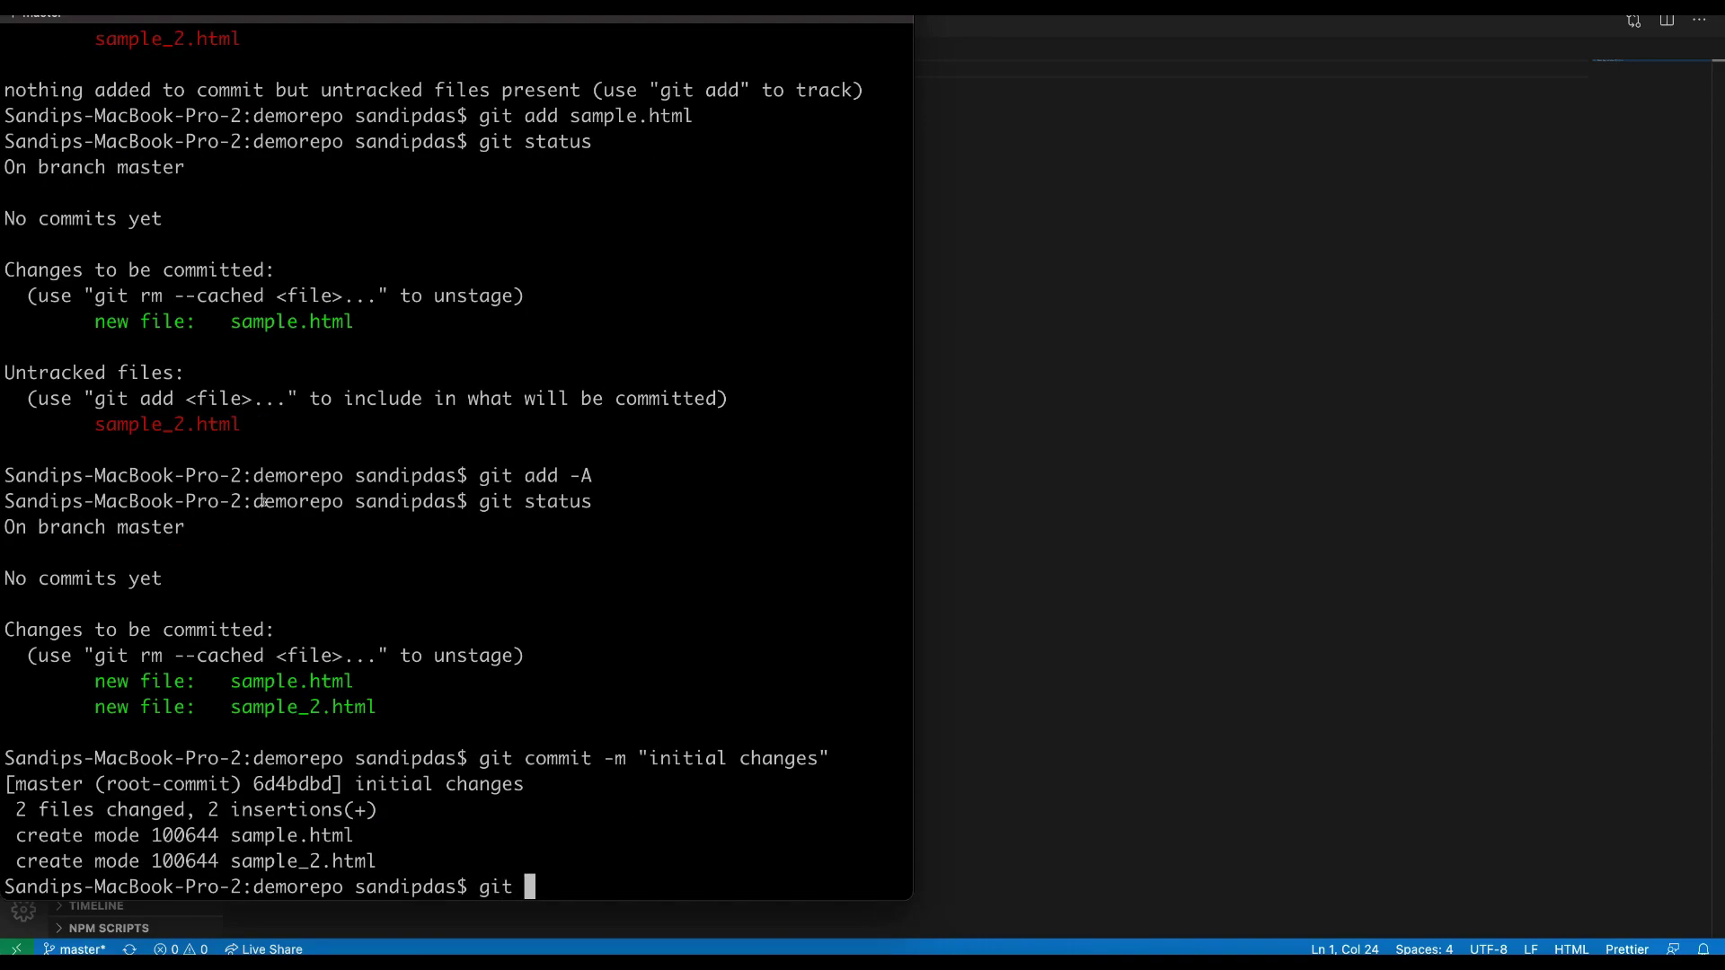
type("push origin")
key("BackSpace")
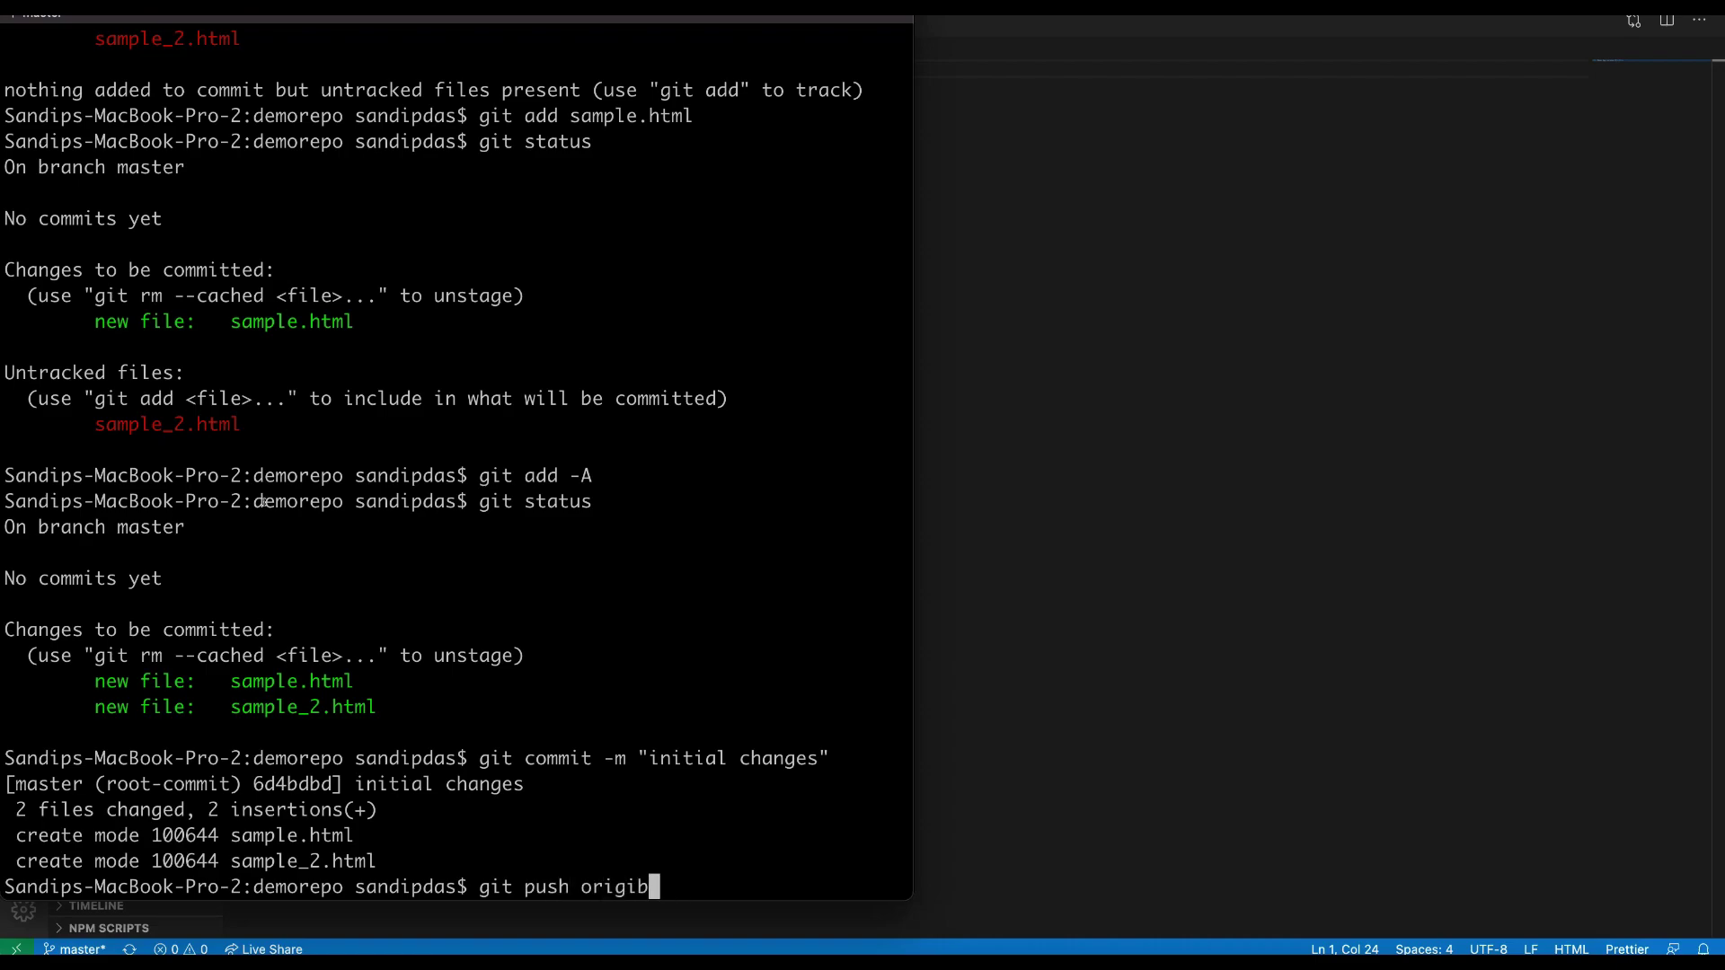
type("n mnaste")
key("BackSpace")
key("BackSpace")
key("BackSpace")
key("BackSpace")
key("BackSpace")
type("aster")
key("Return")
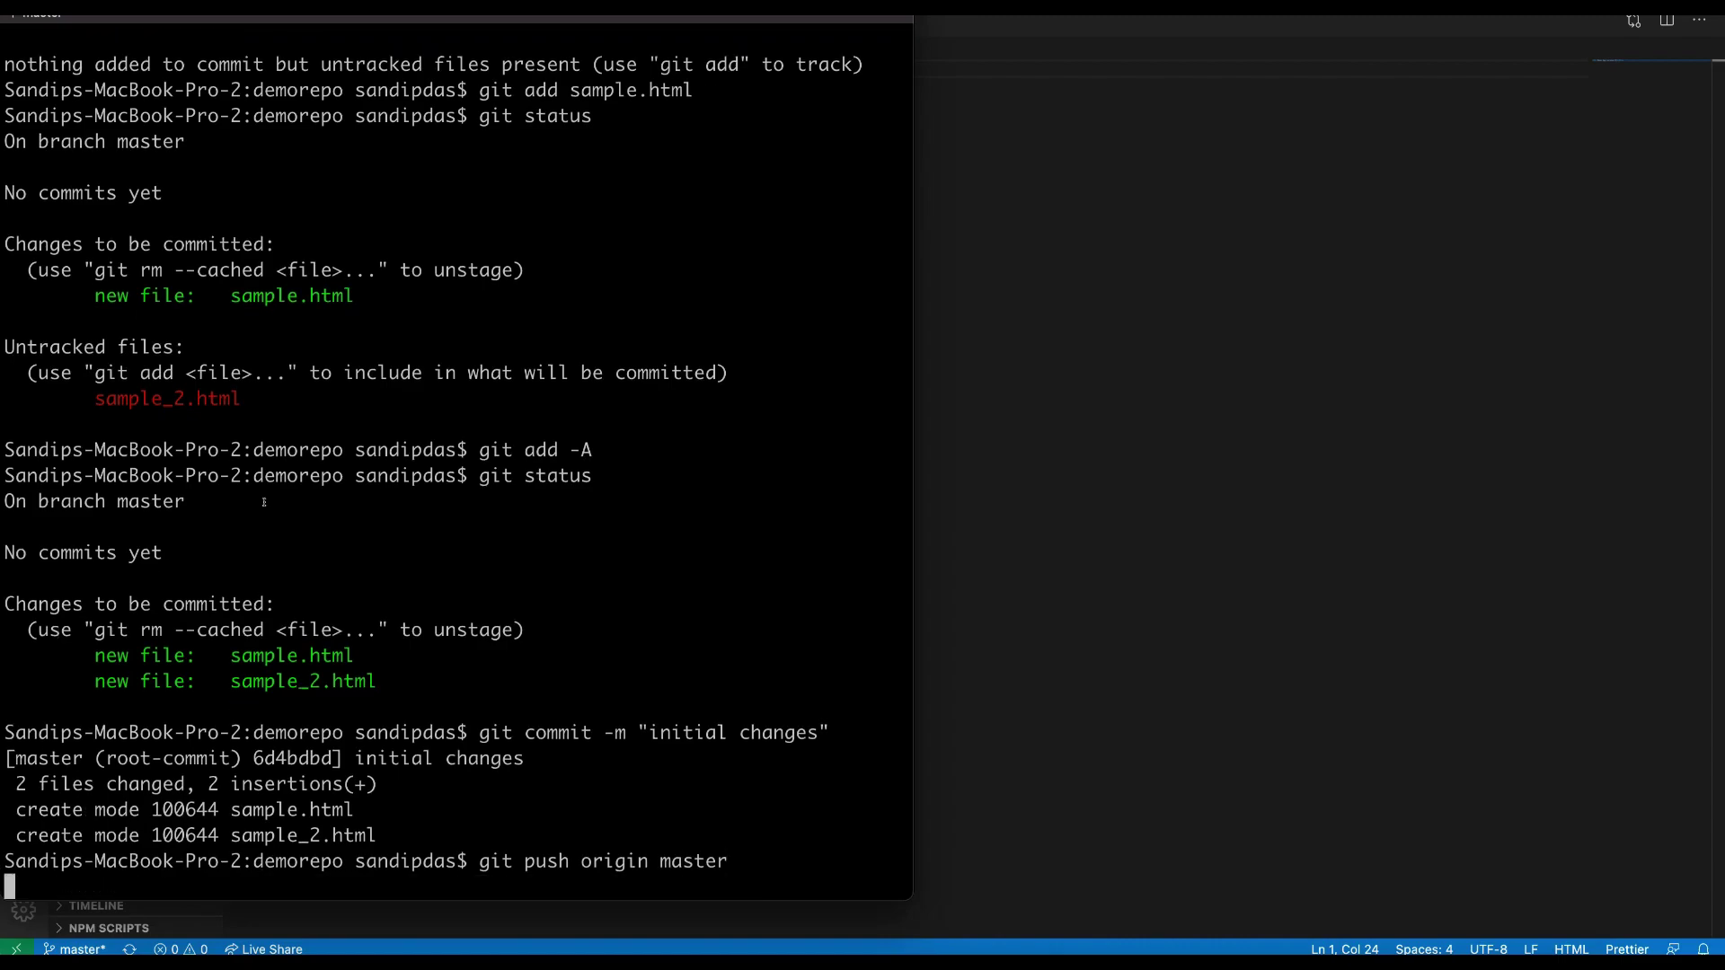
left_click(1156, 308)
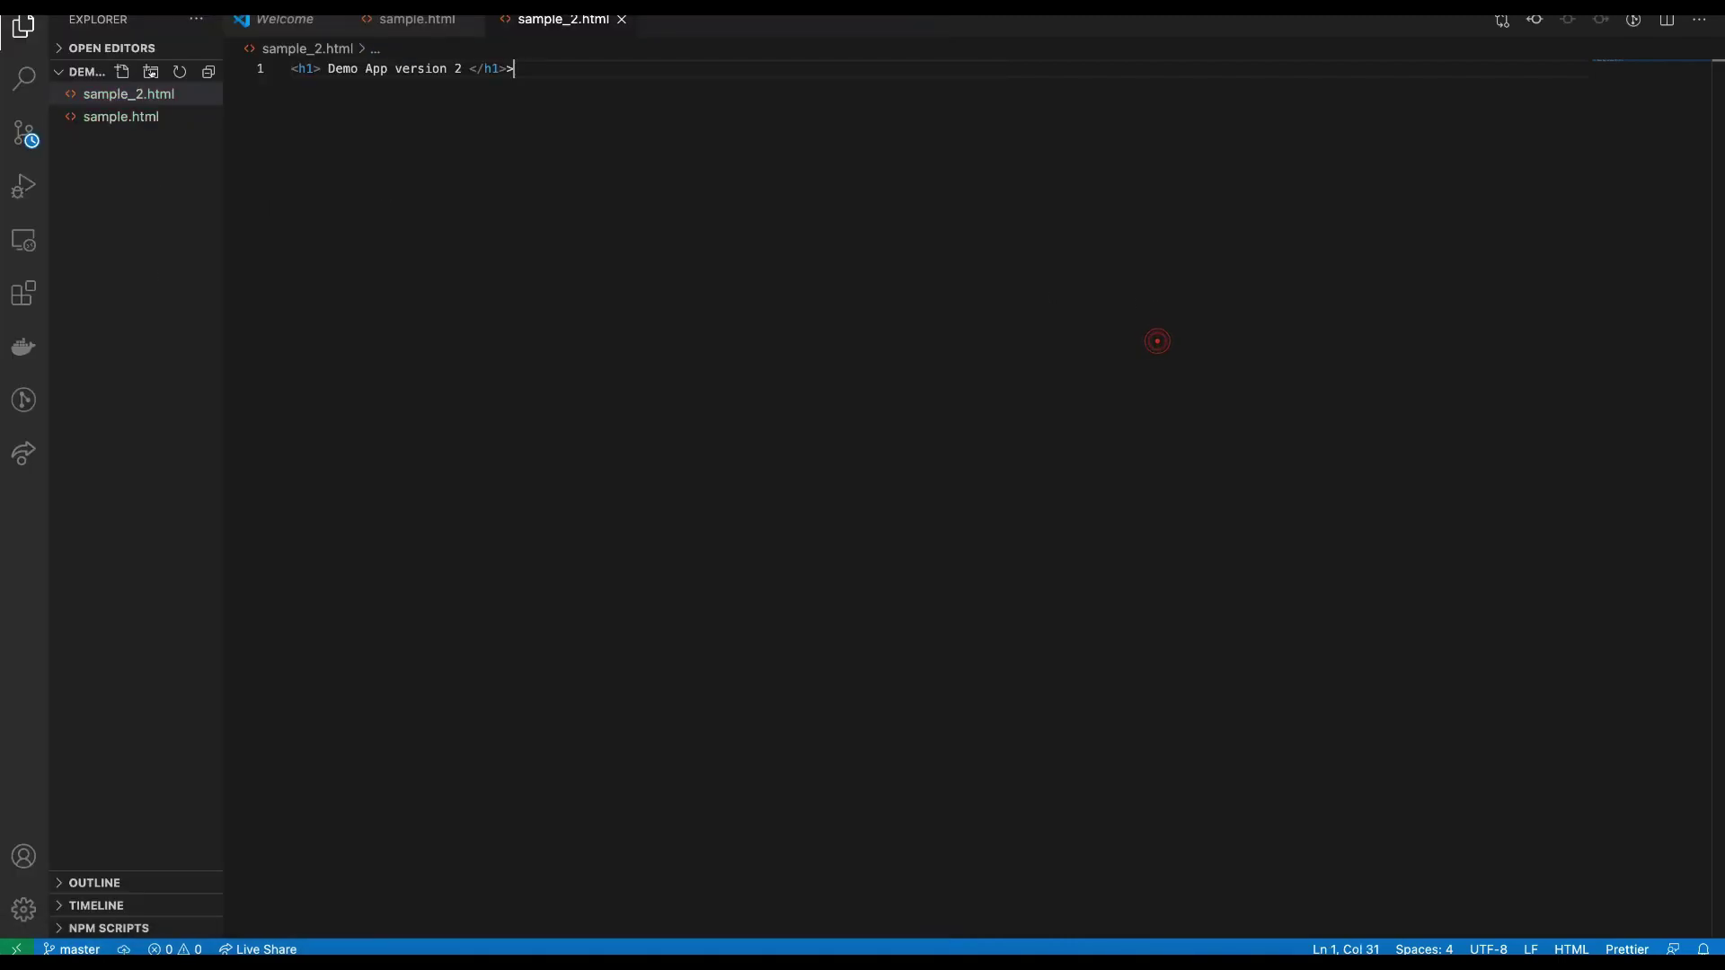
key("super+Tab")
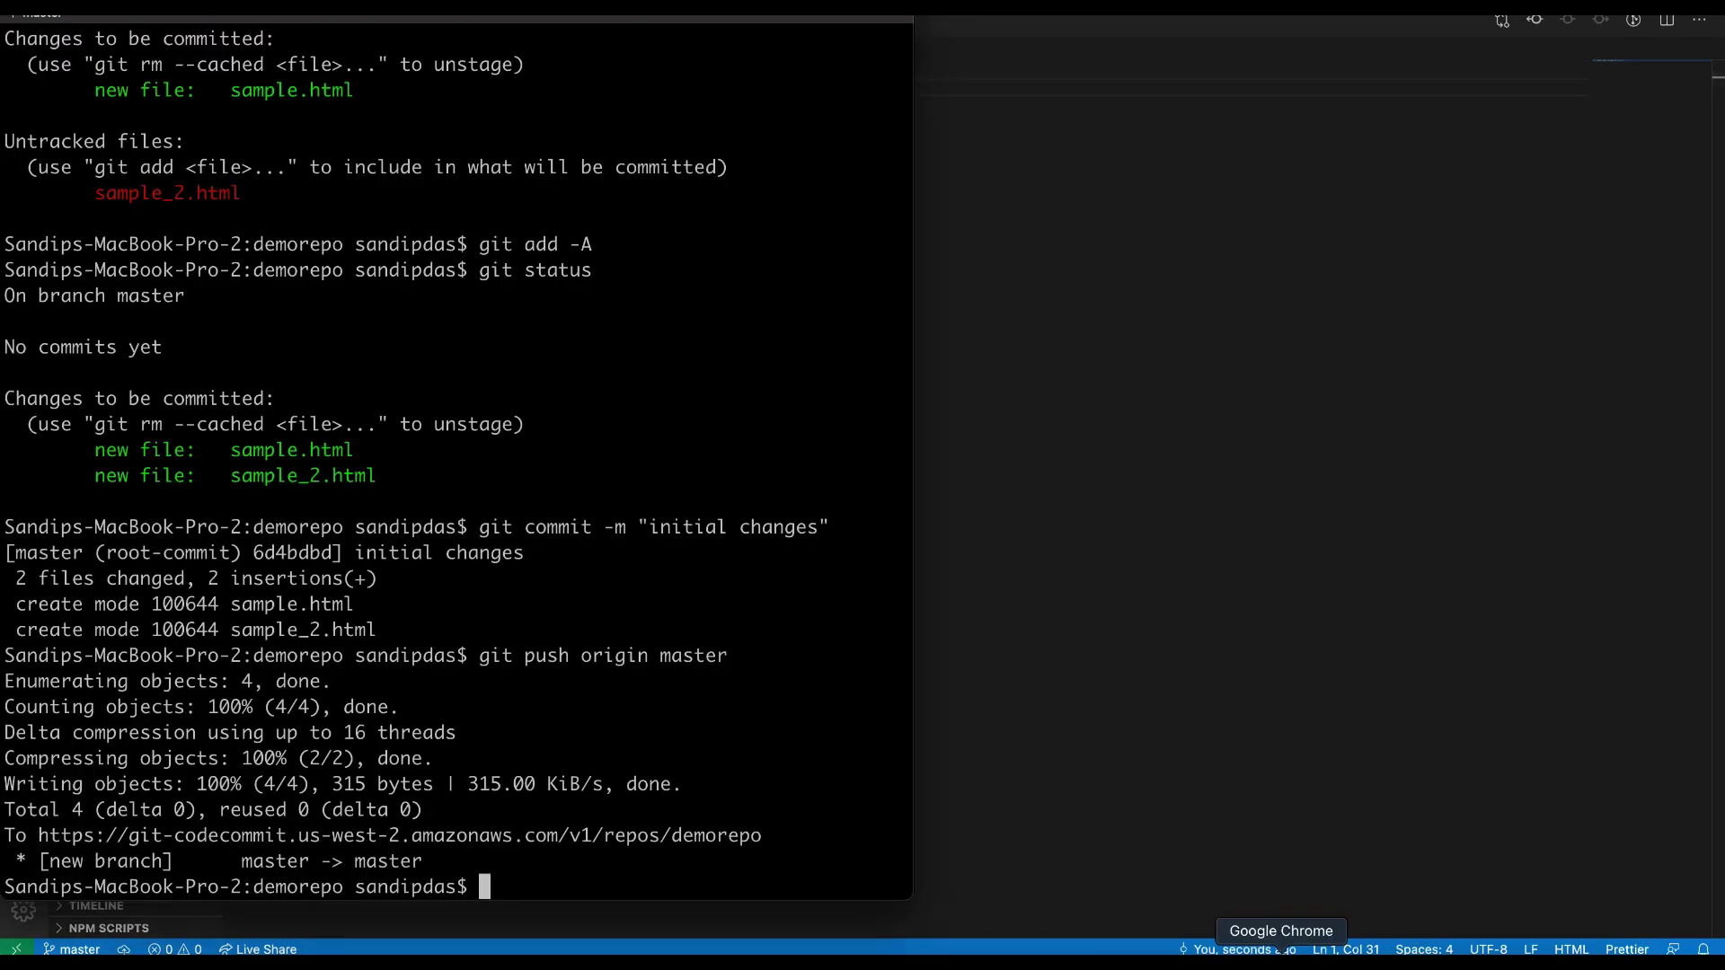
Step: Switch to Google Chrome and examine the pushed files and the branch list of demorepo in CodeCommit
left_click(1279, 950)
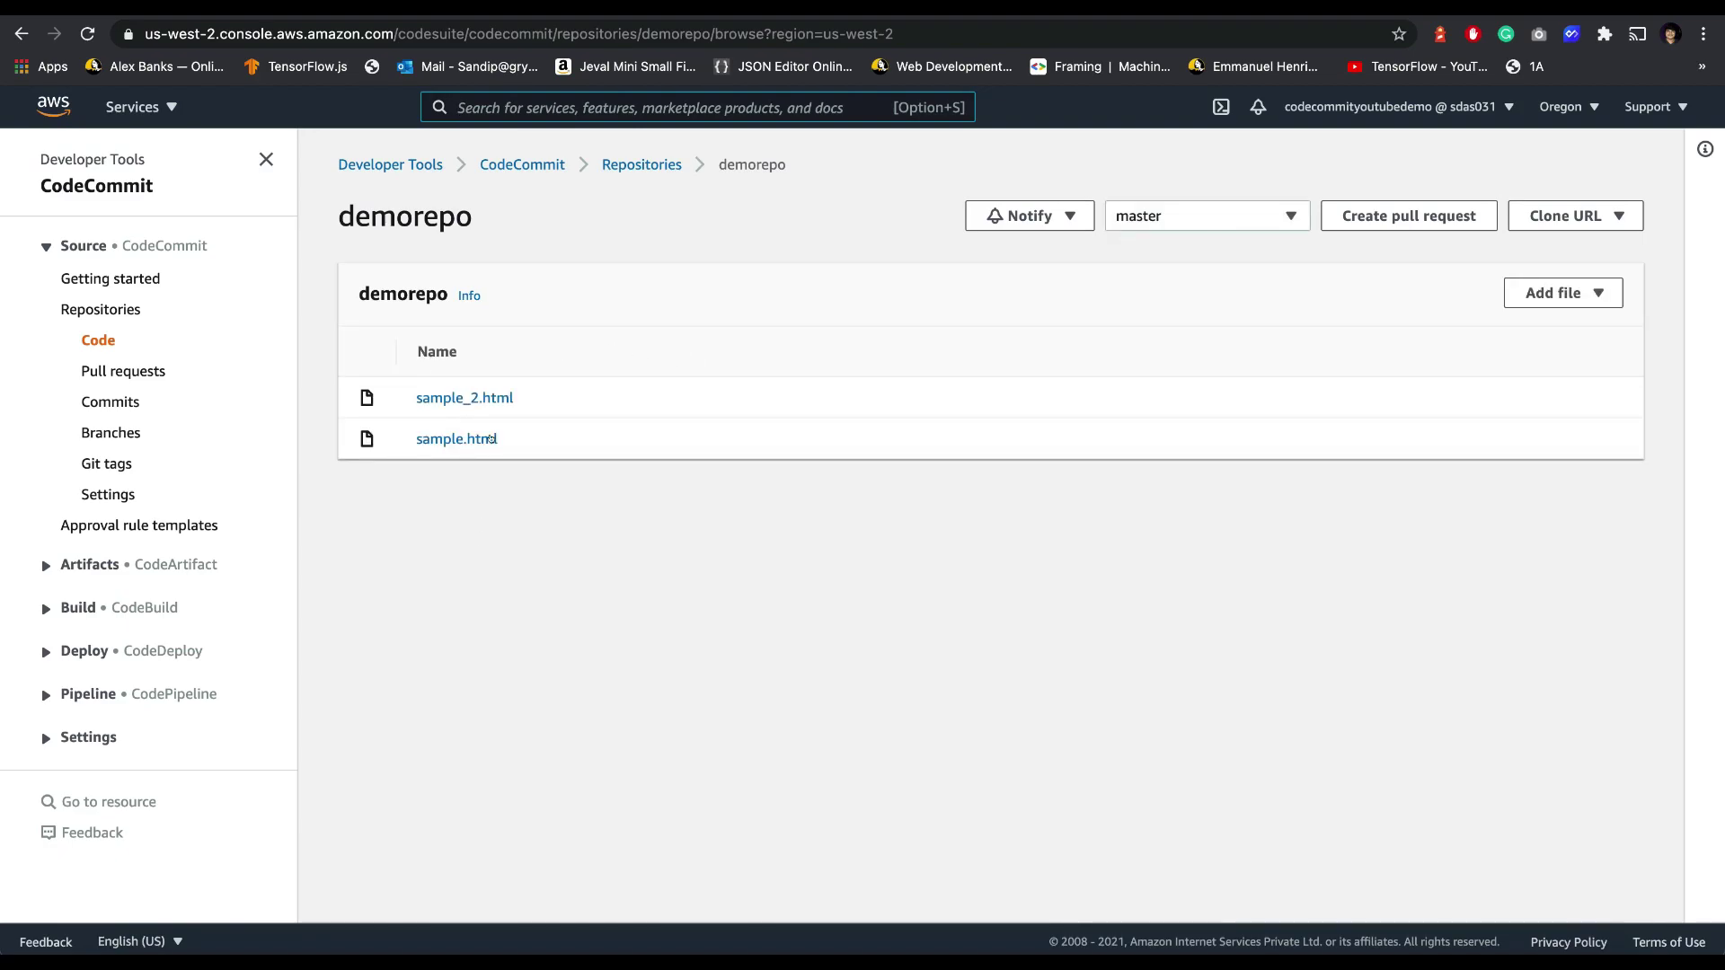
left_click(1179, 209)
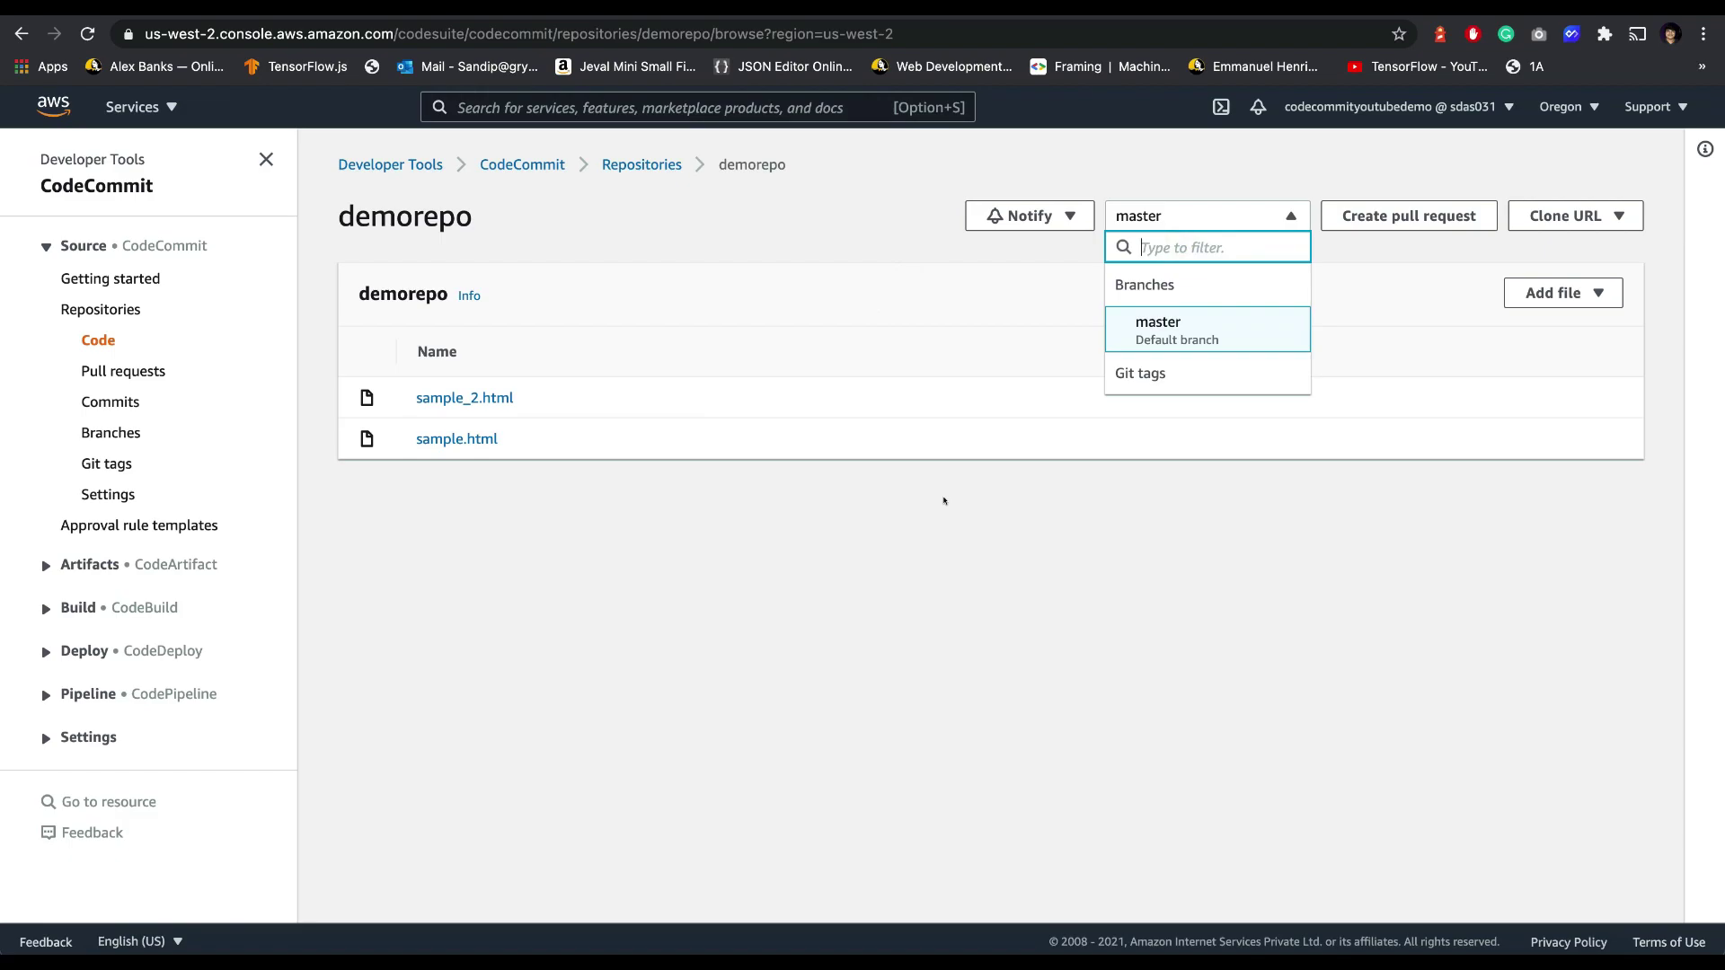
left_click(930, 537)
Step: Switch to iTerm and clear the terminal screen
left_click(1330, 956)
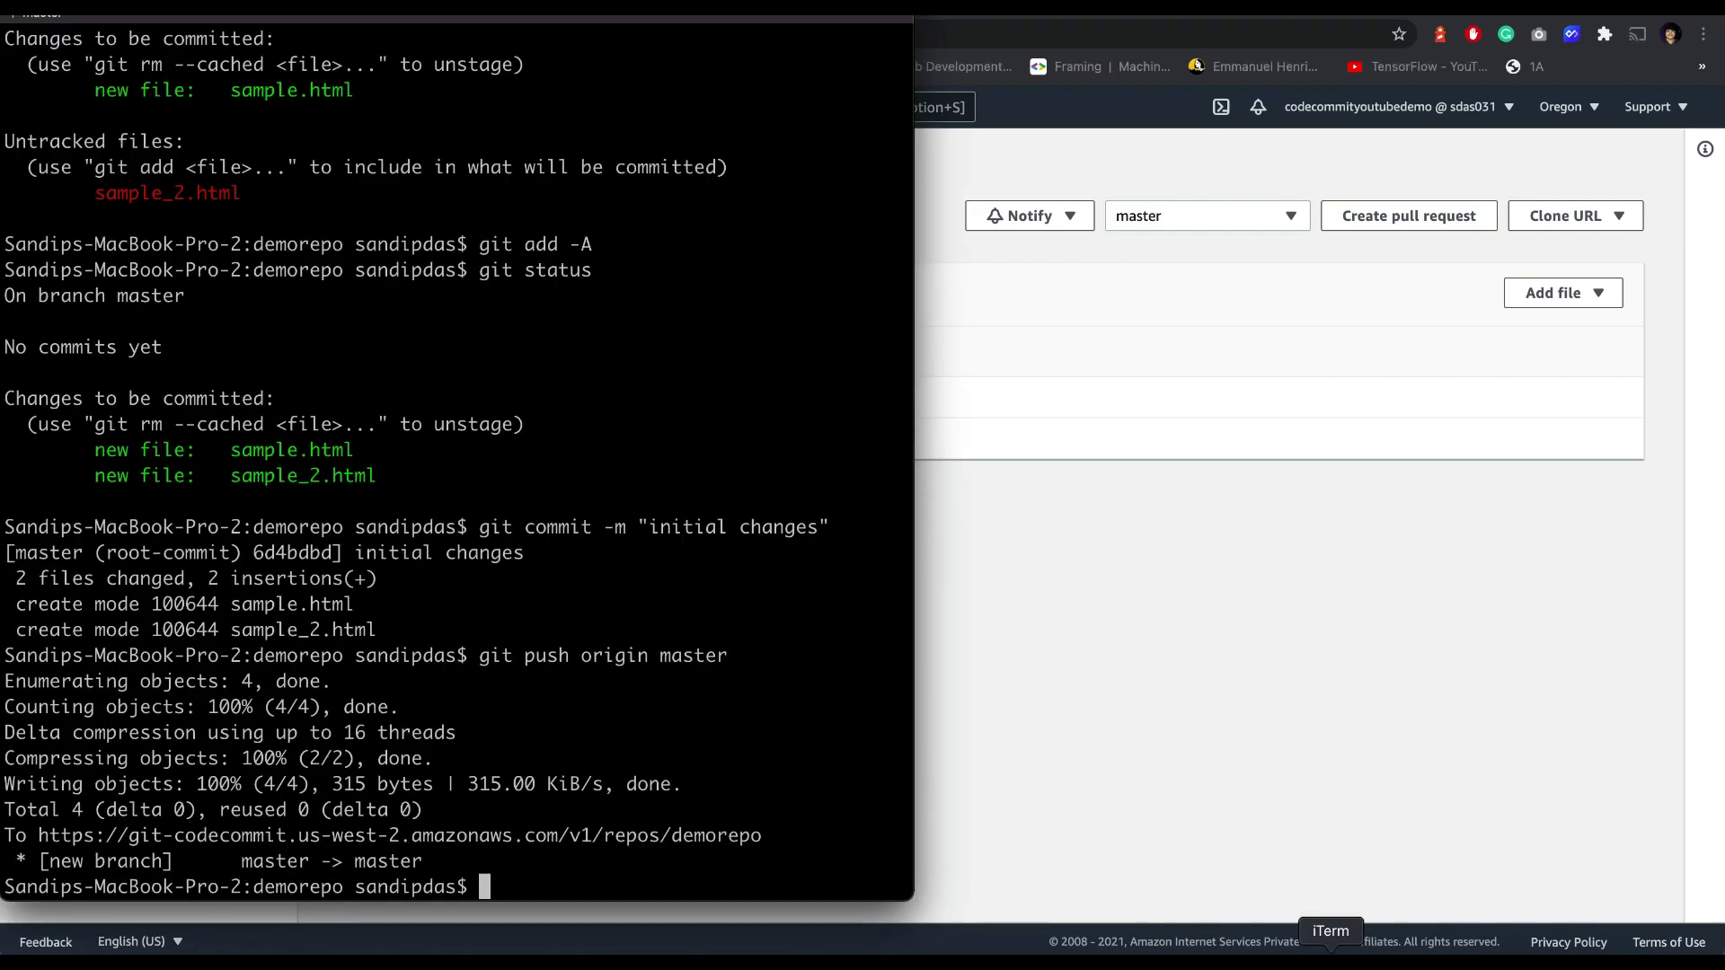
type("clear")
key("Return")
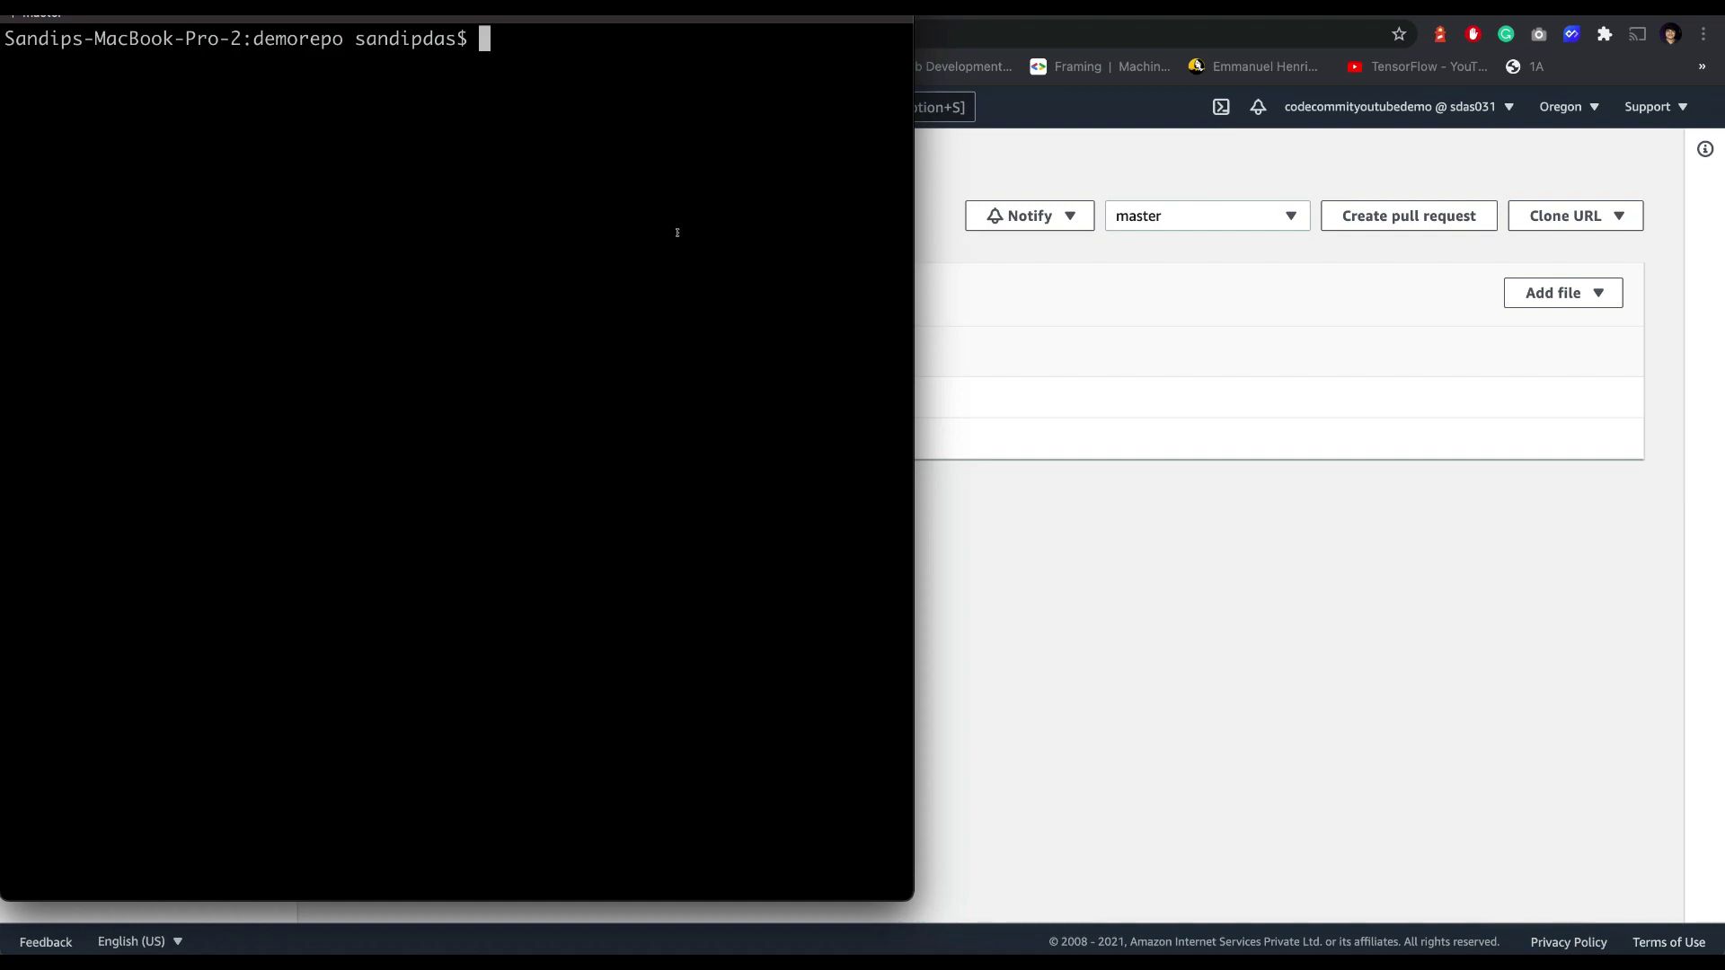
Step: Return to Google Chrome, open Google in a new tab, and search for "git branch"
left_click(1318, 563)
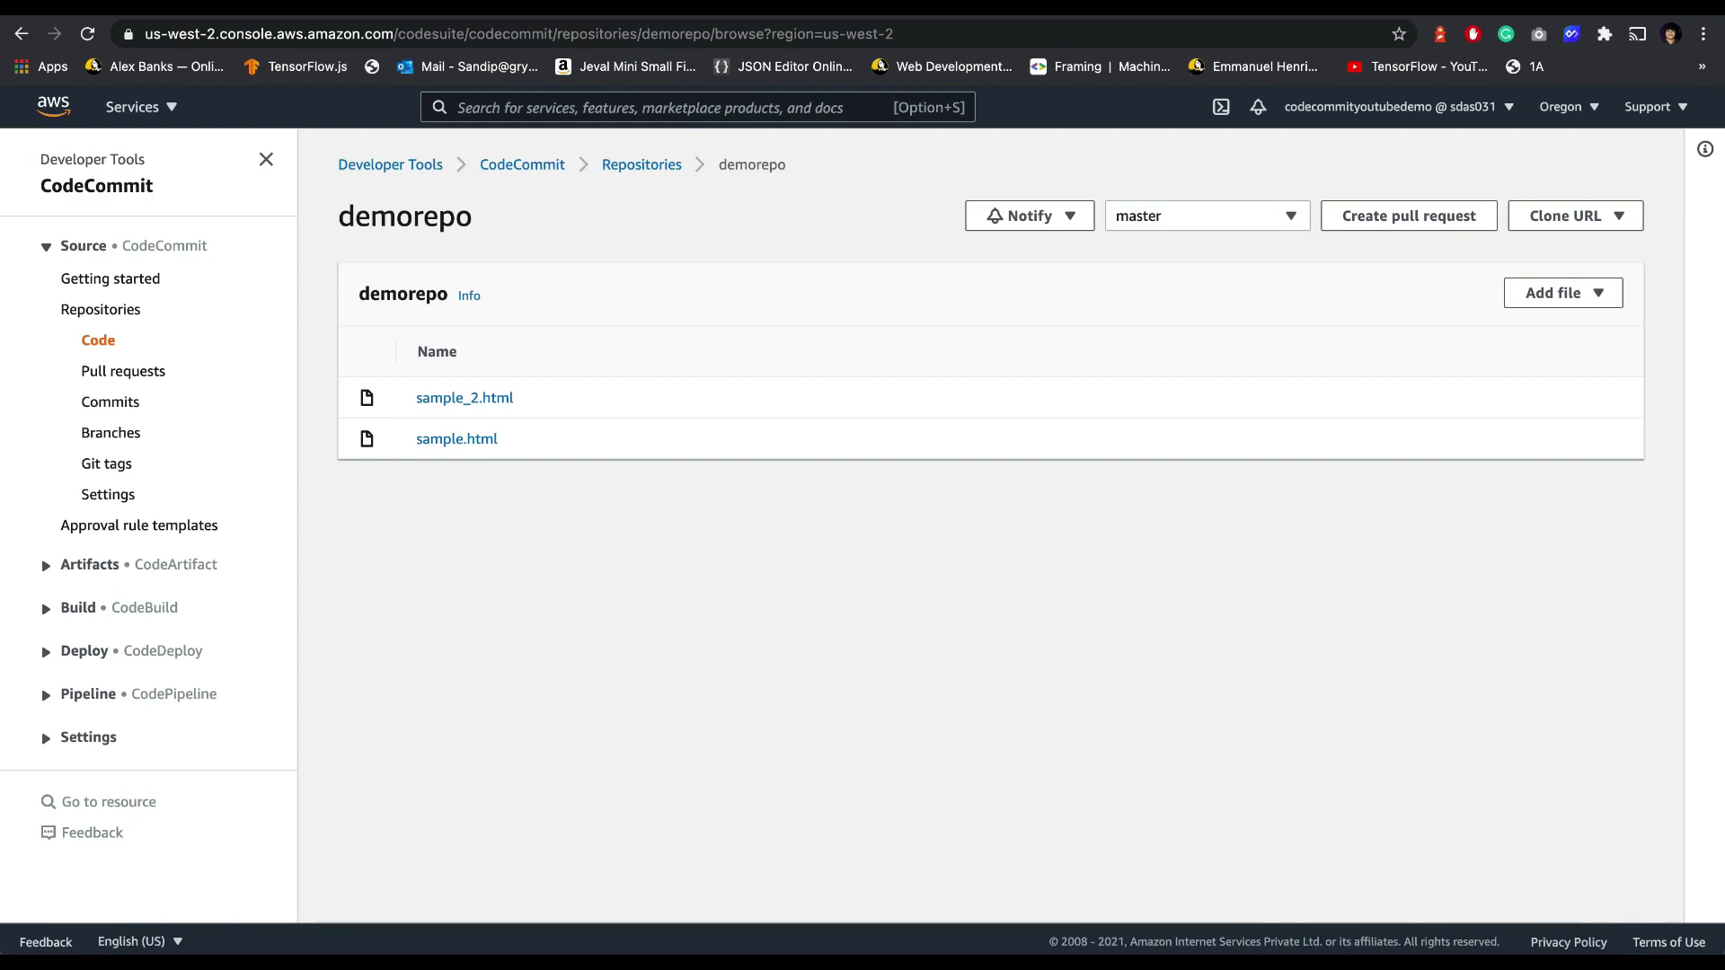
key("ctrl+t")
type("goo")
key("Return")
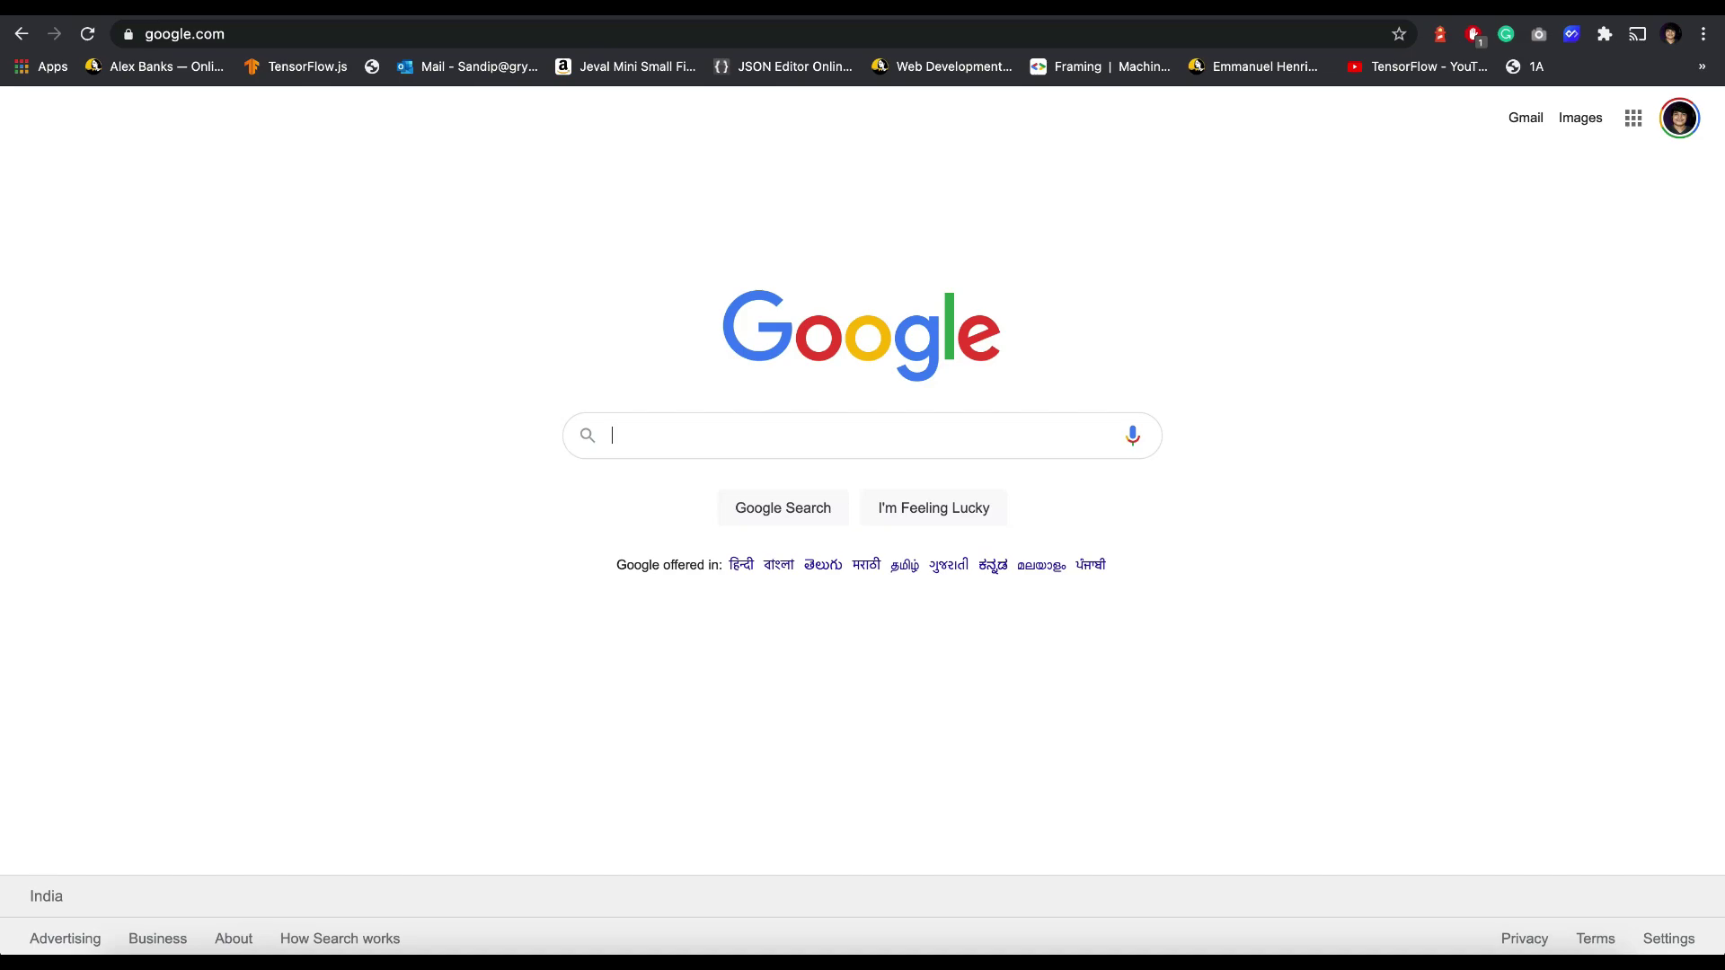
type("git branch")
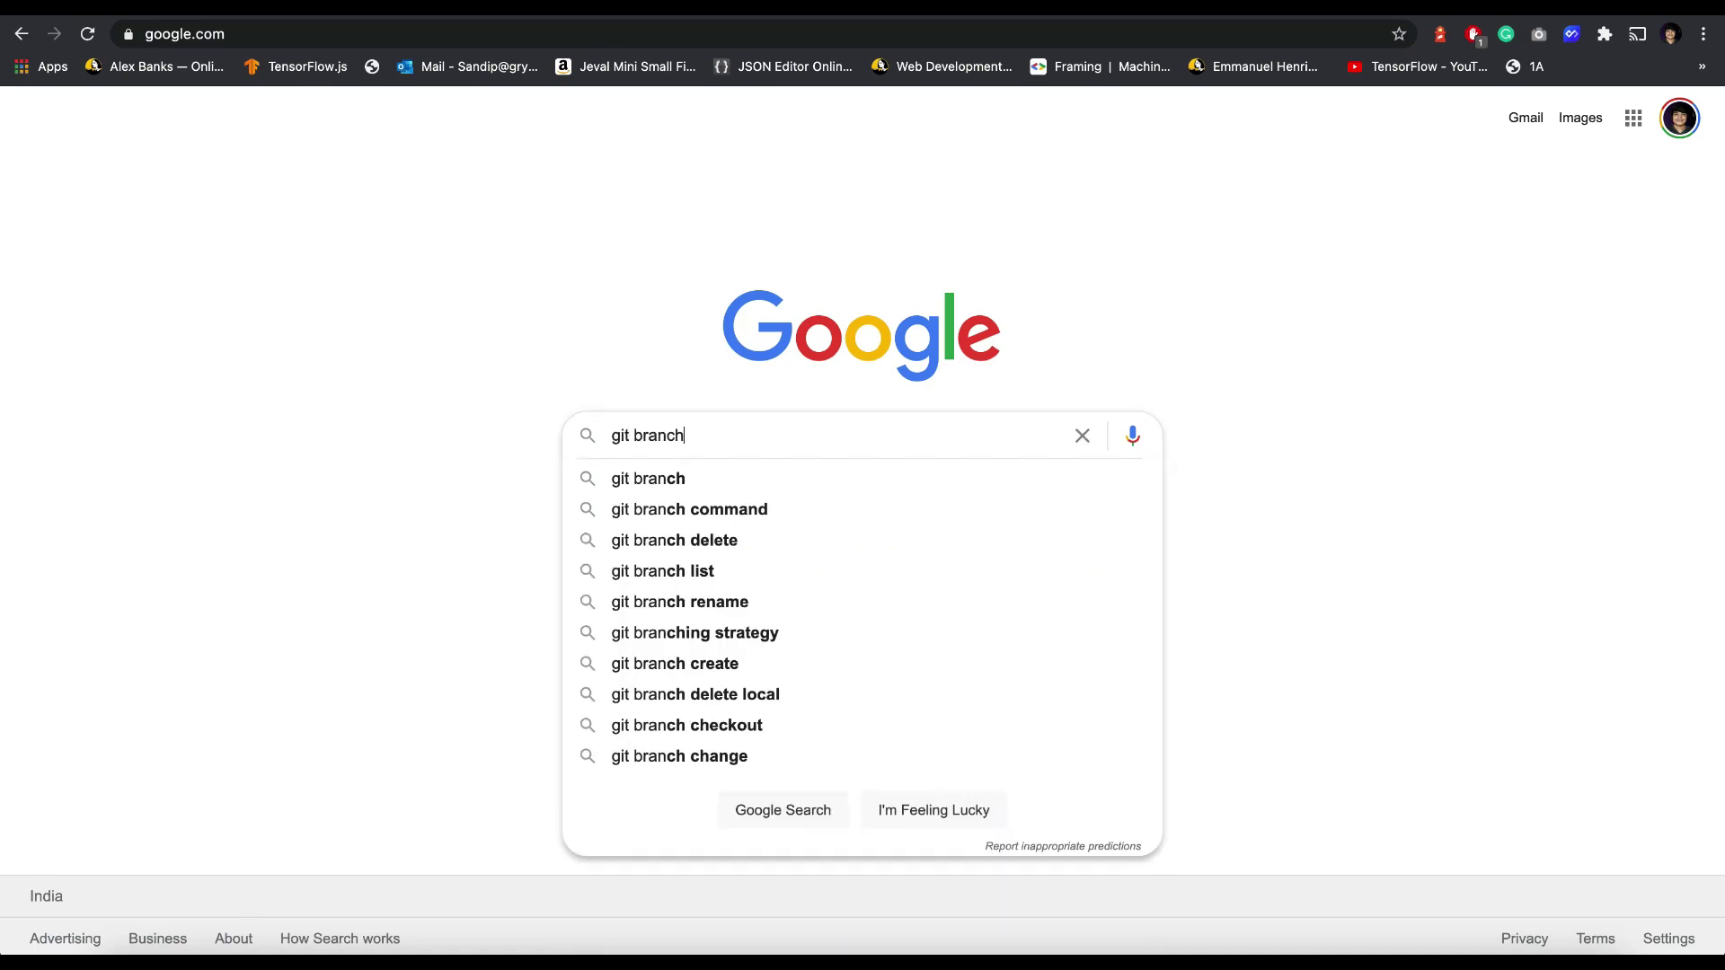
key("Return")
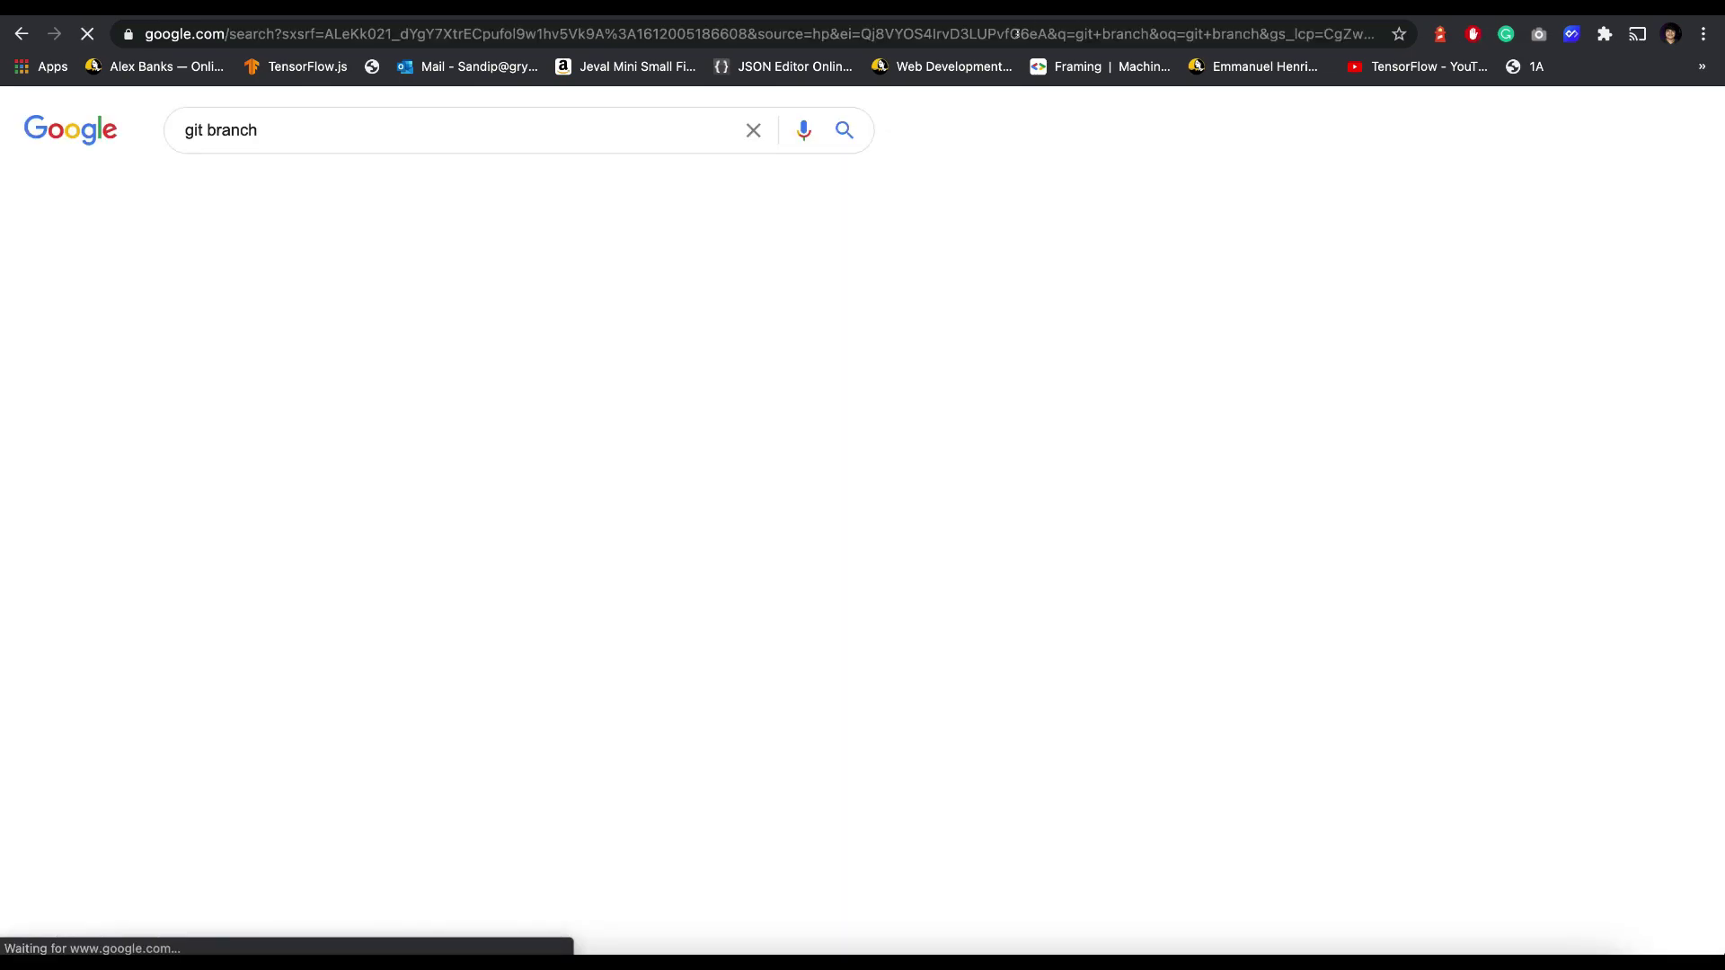
scroll(256, 528, "down", 2)
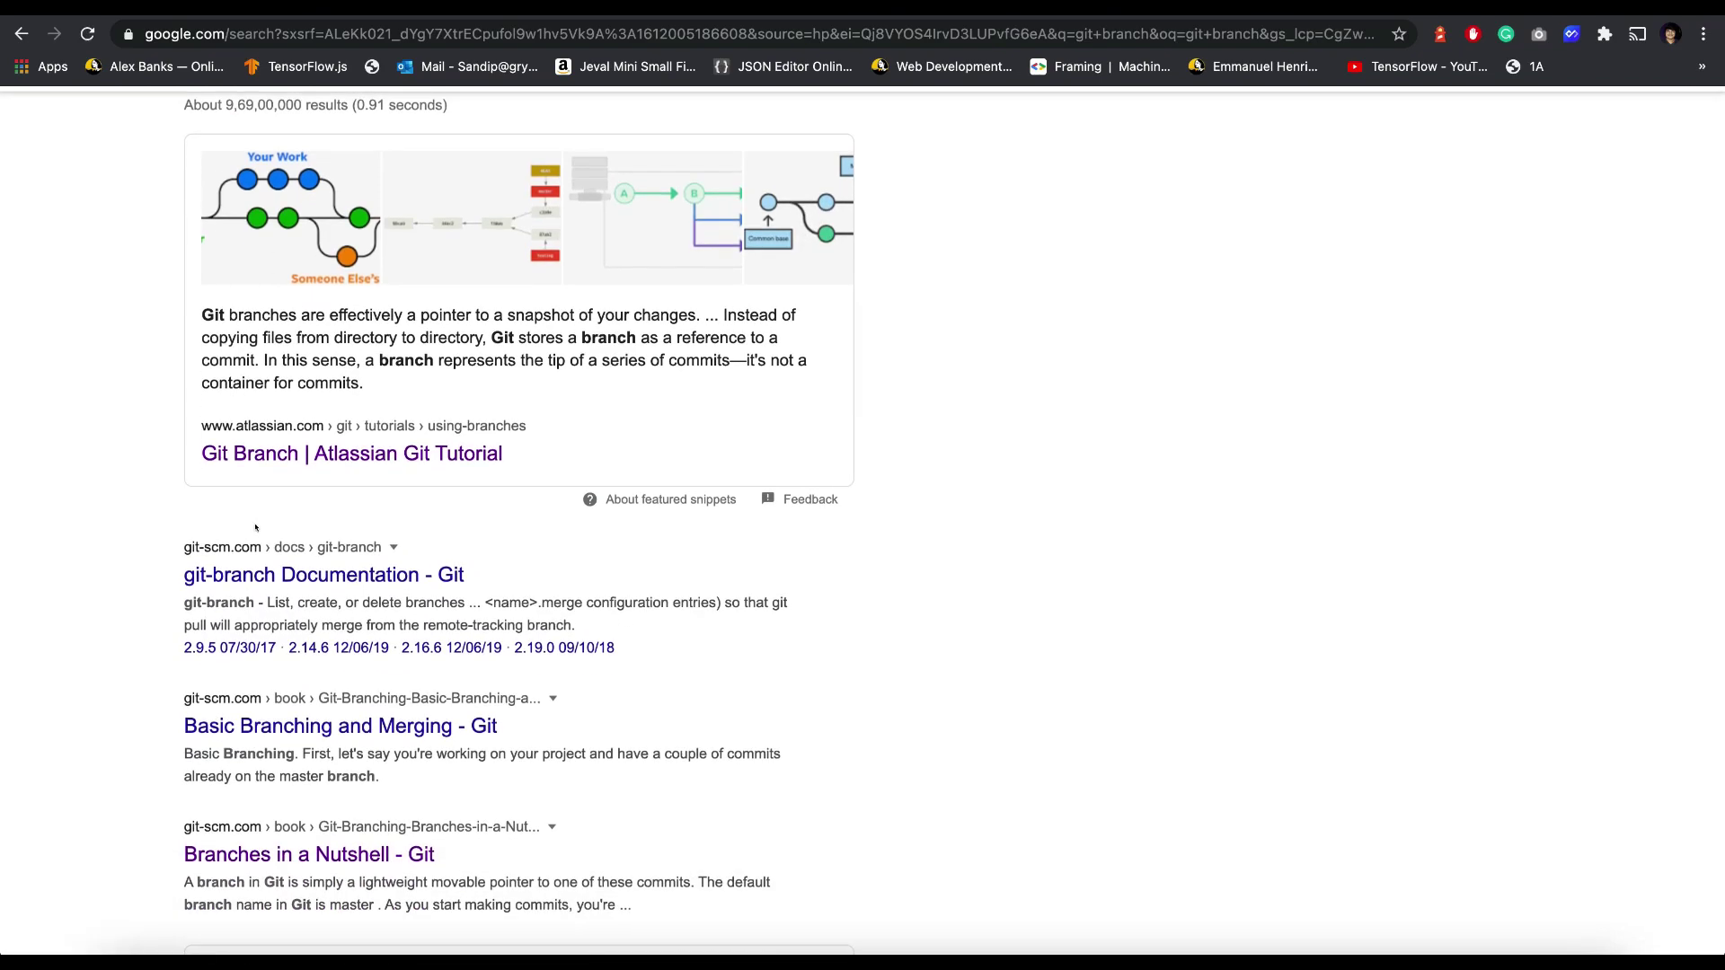
Step: Open the Atlassian Git Branch tutorial and read through its branching overview and common options
left_click(263, 460)
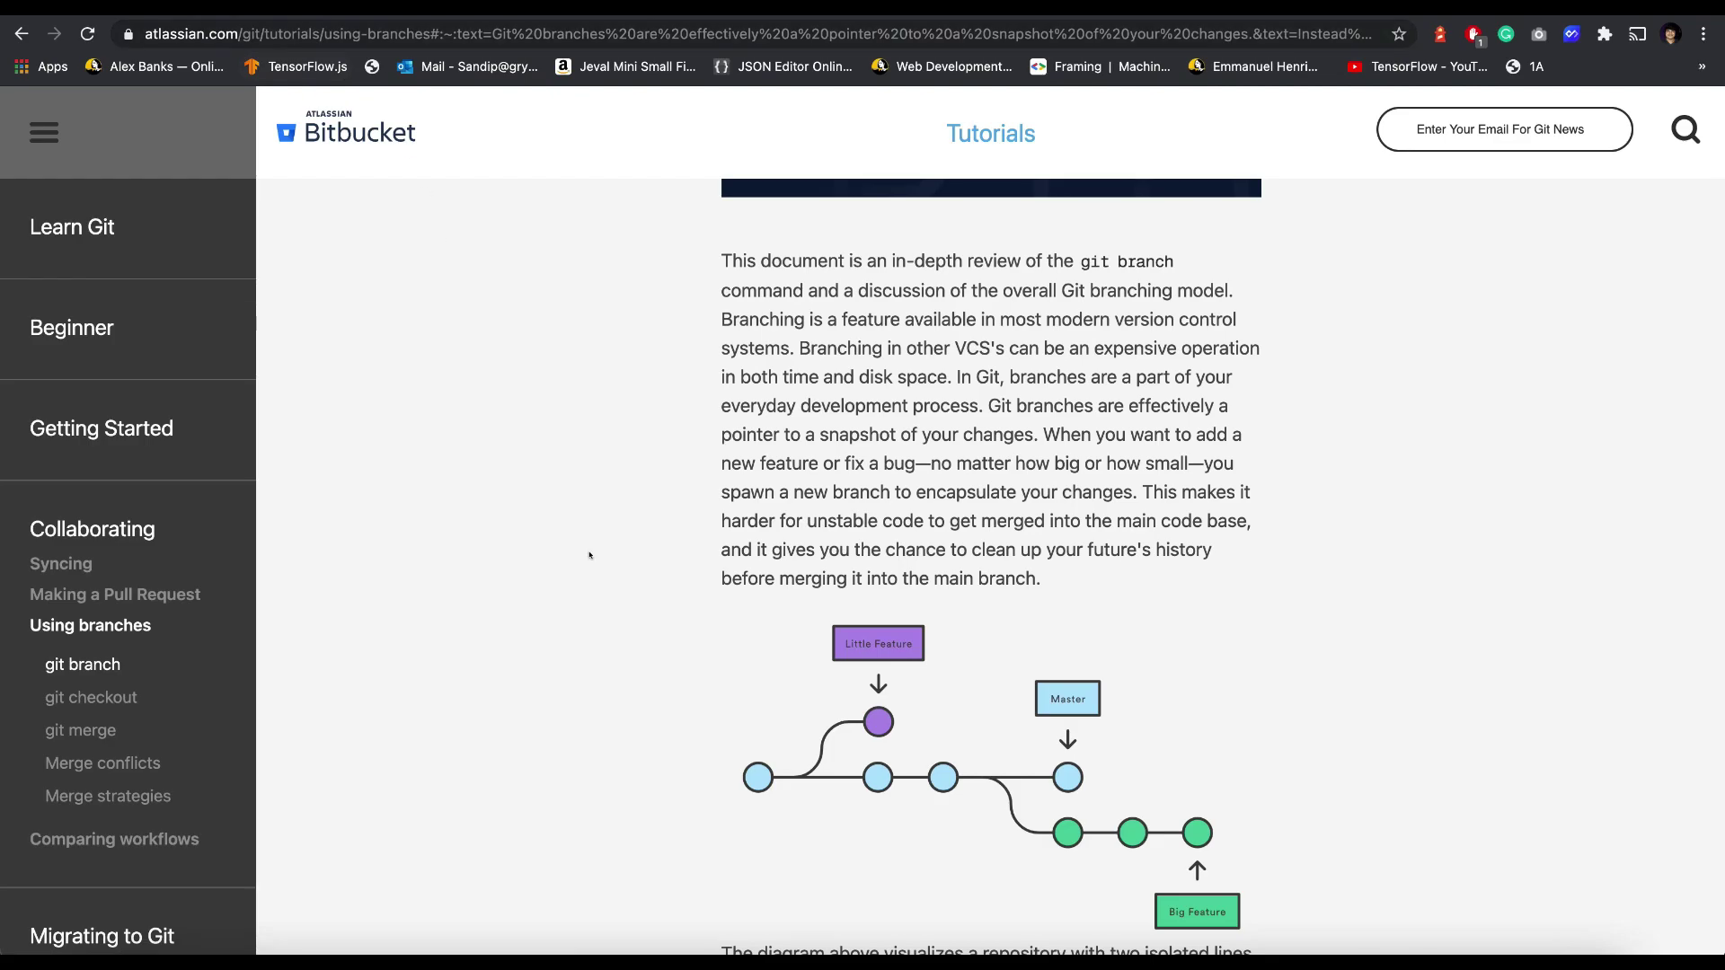
scroll(631, 647, "up", 10)
scroll(899, 634, "down", 15)
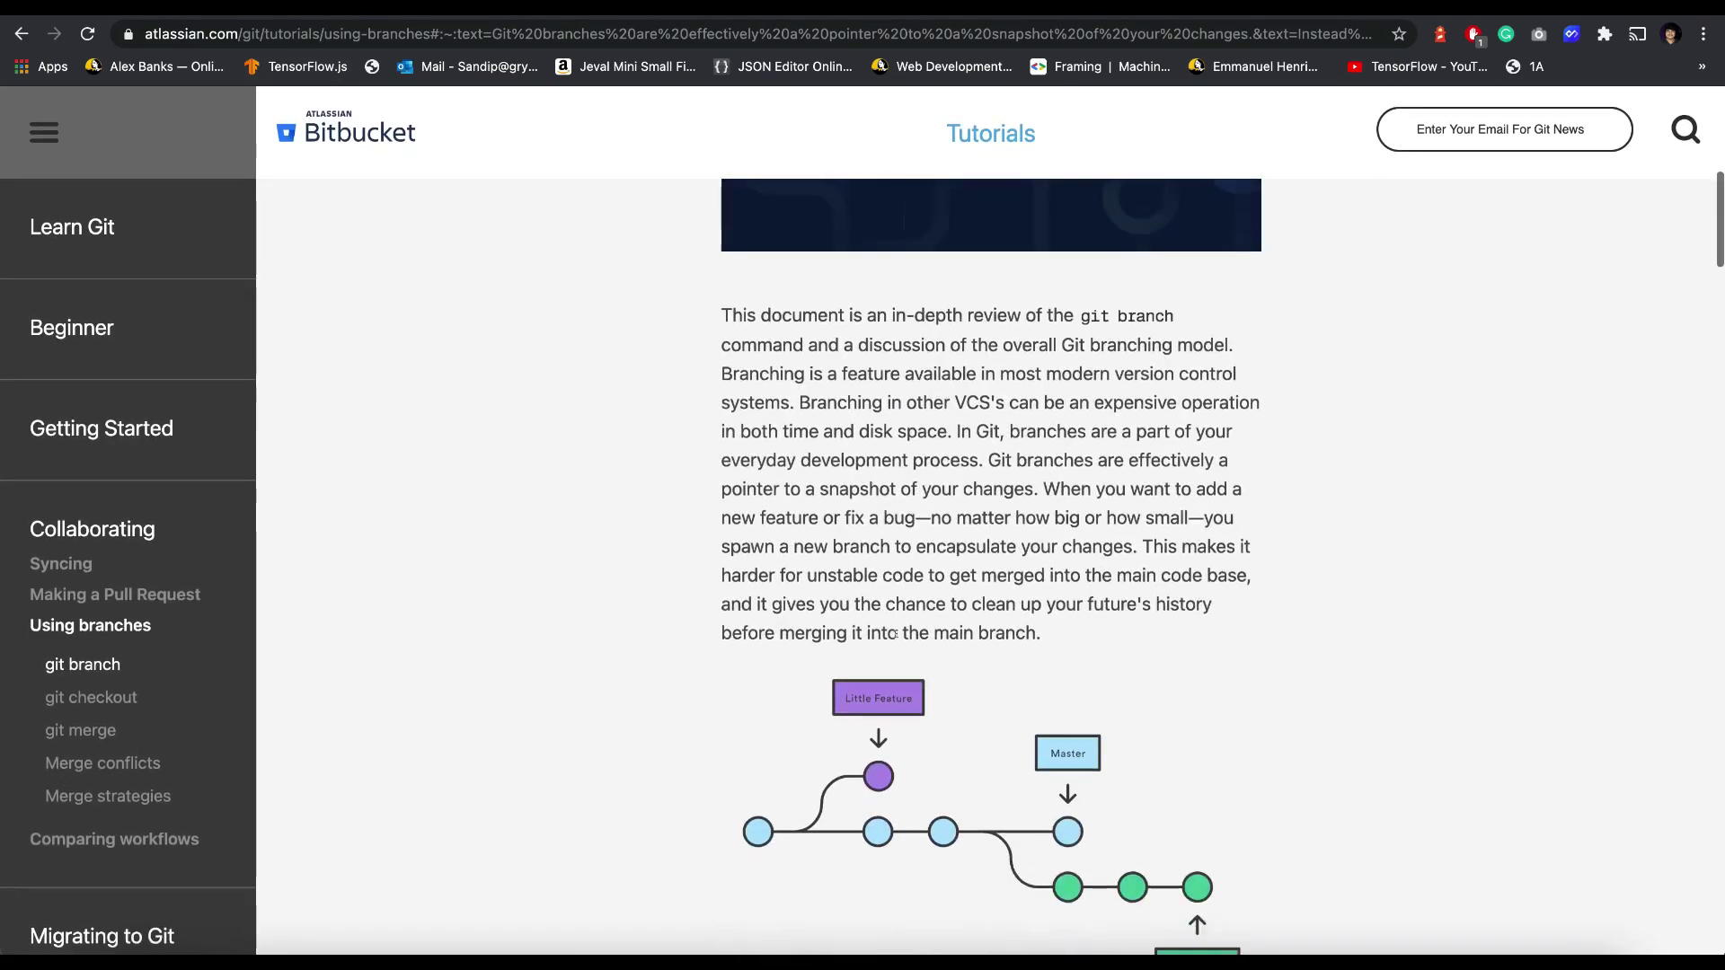
scroll(896, 639, "down", 10)
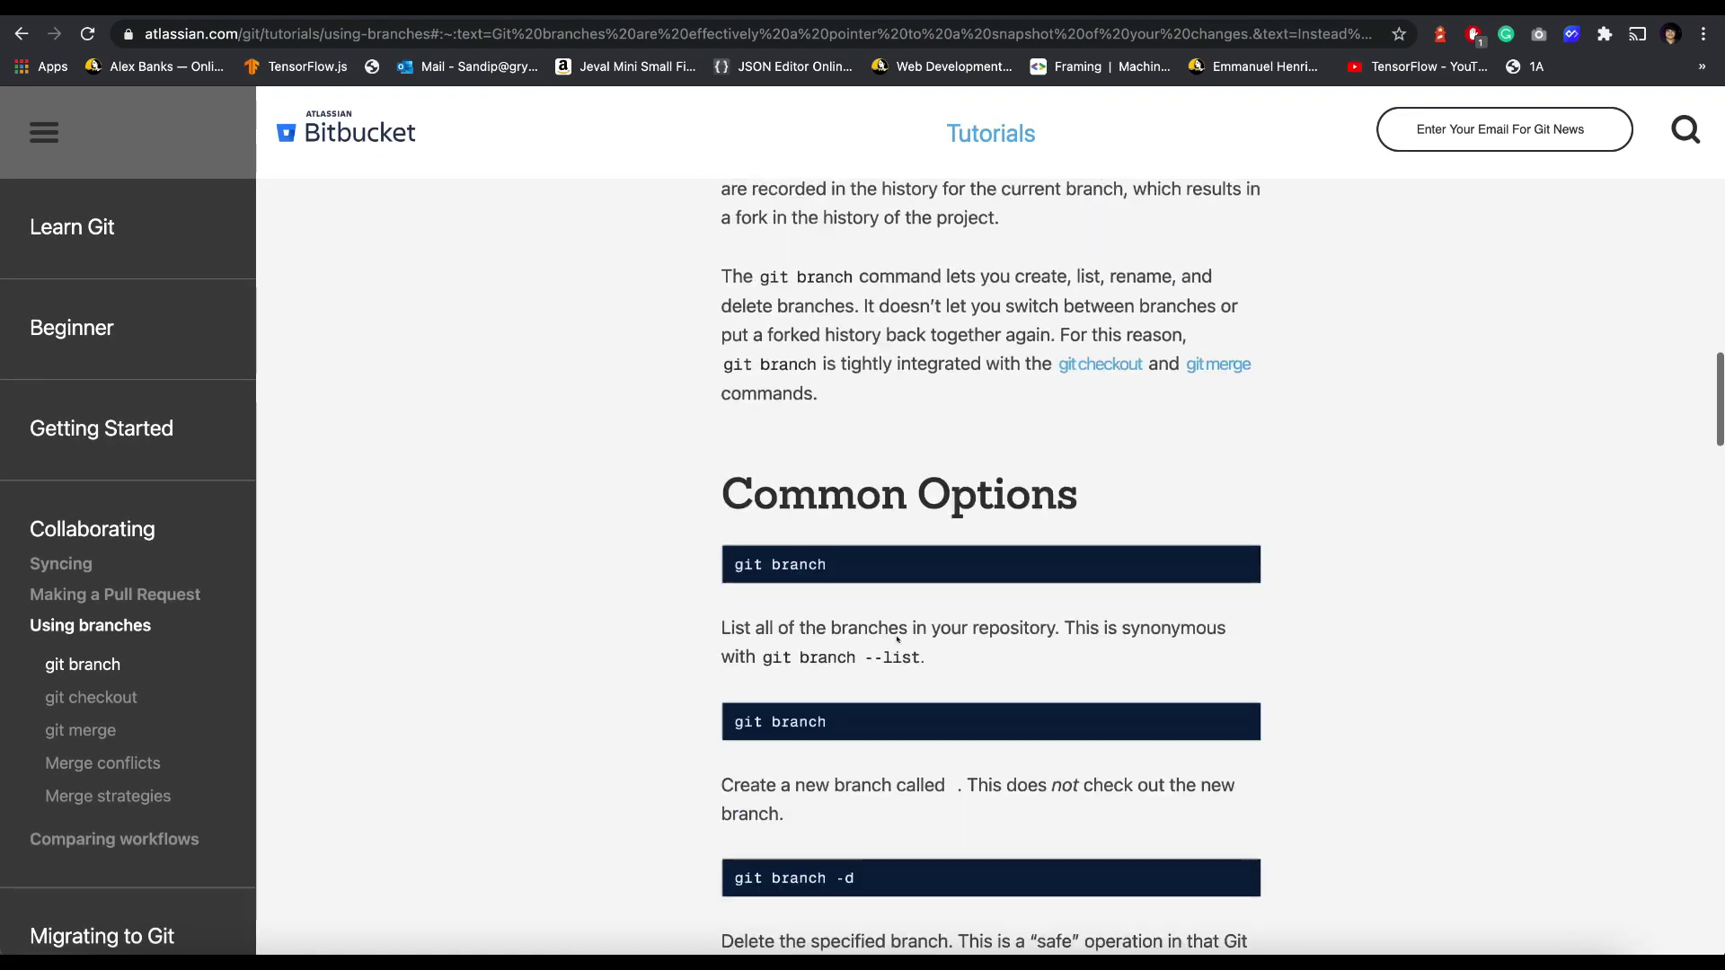
scroll(897, 633, "down", 15)
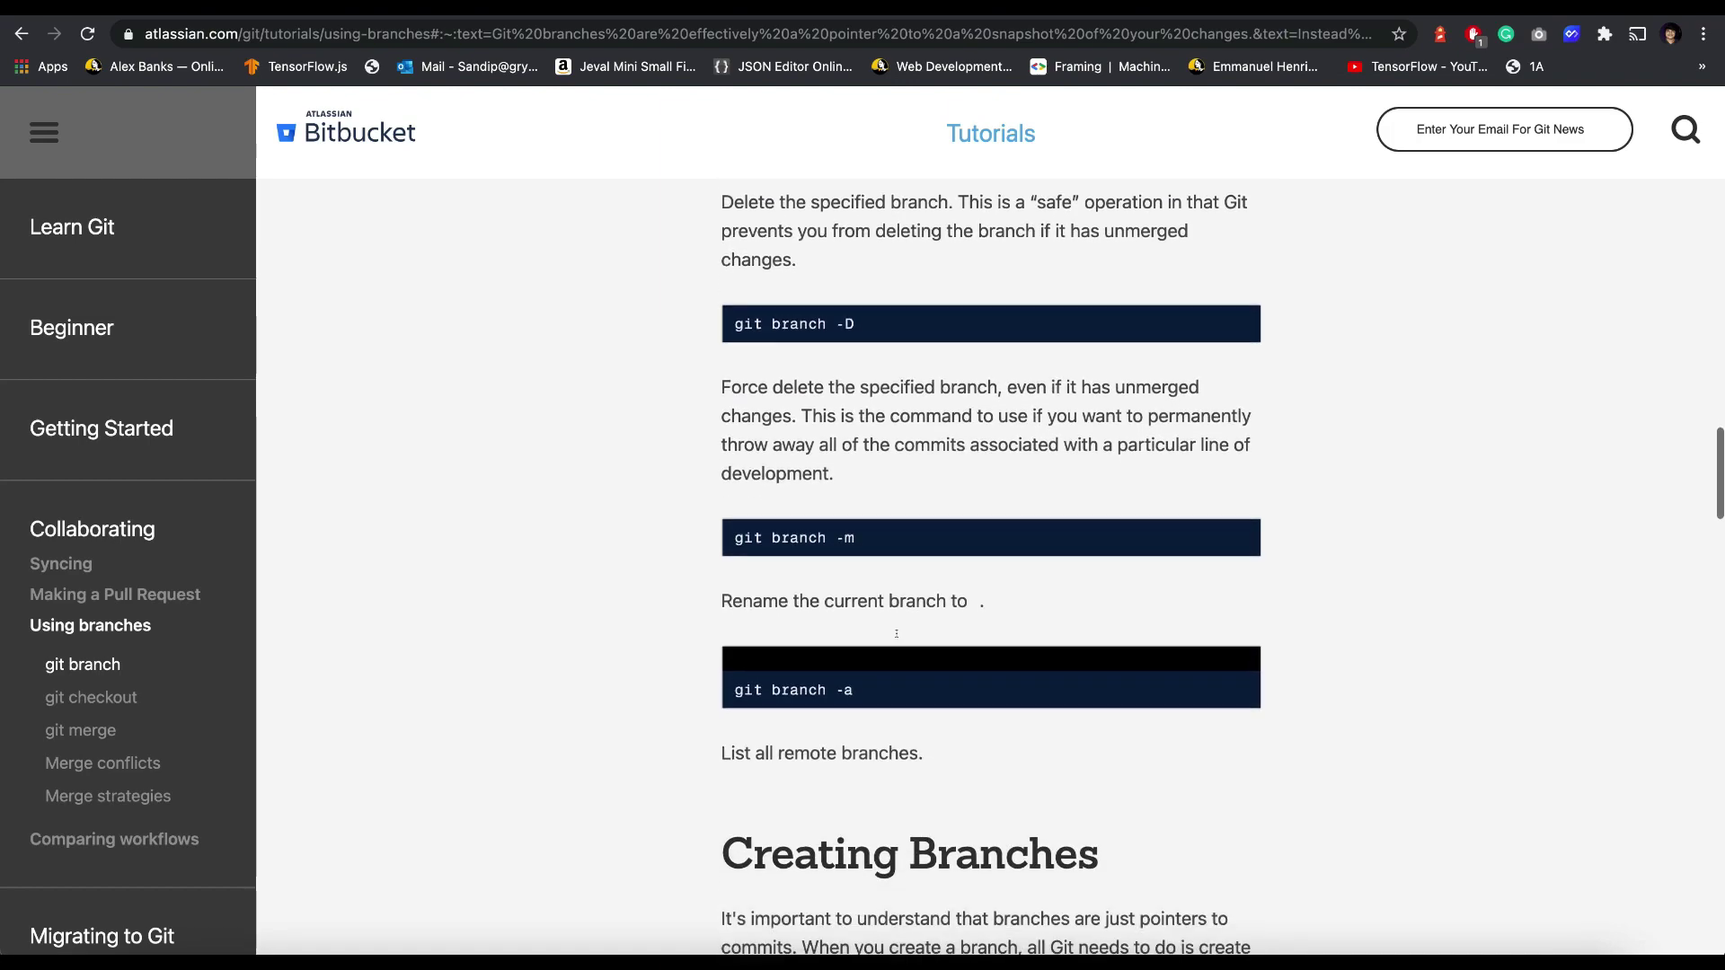
Step: Look through the tutorial's git checkout and git merge pages, and return to its git branch page
left_click(91, 697)
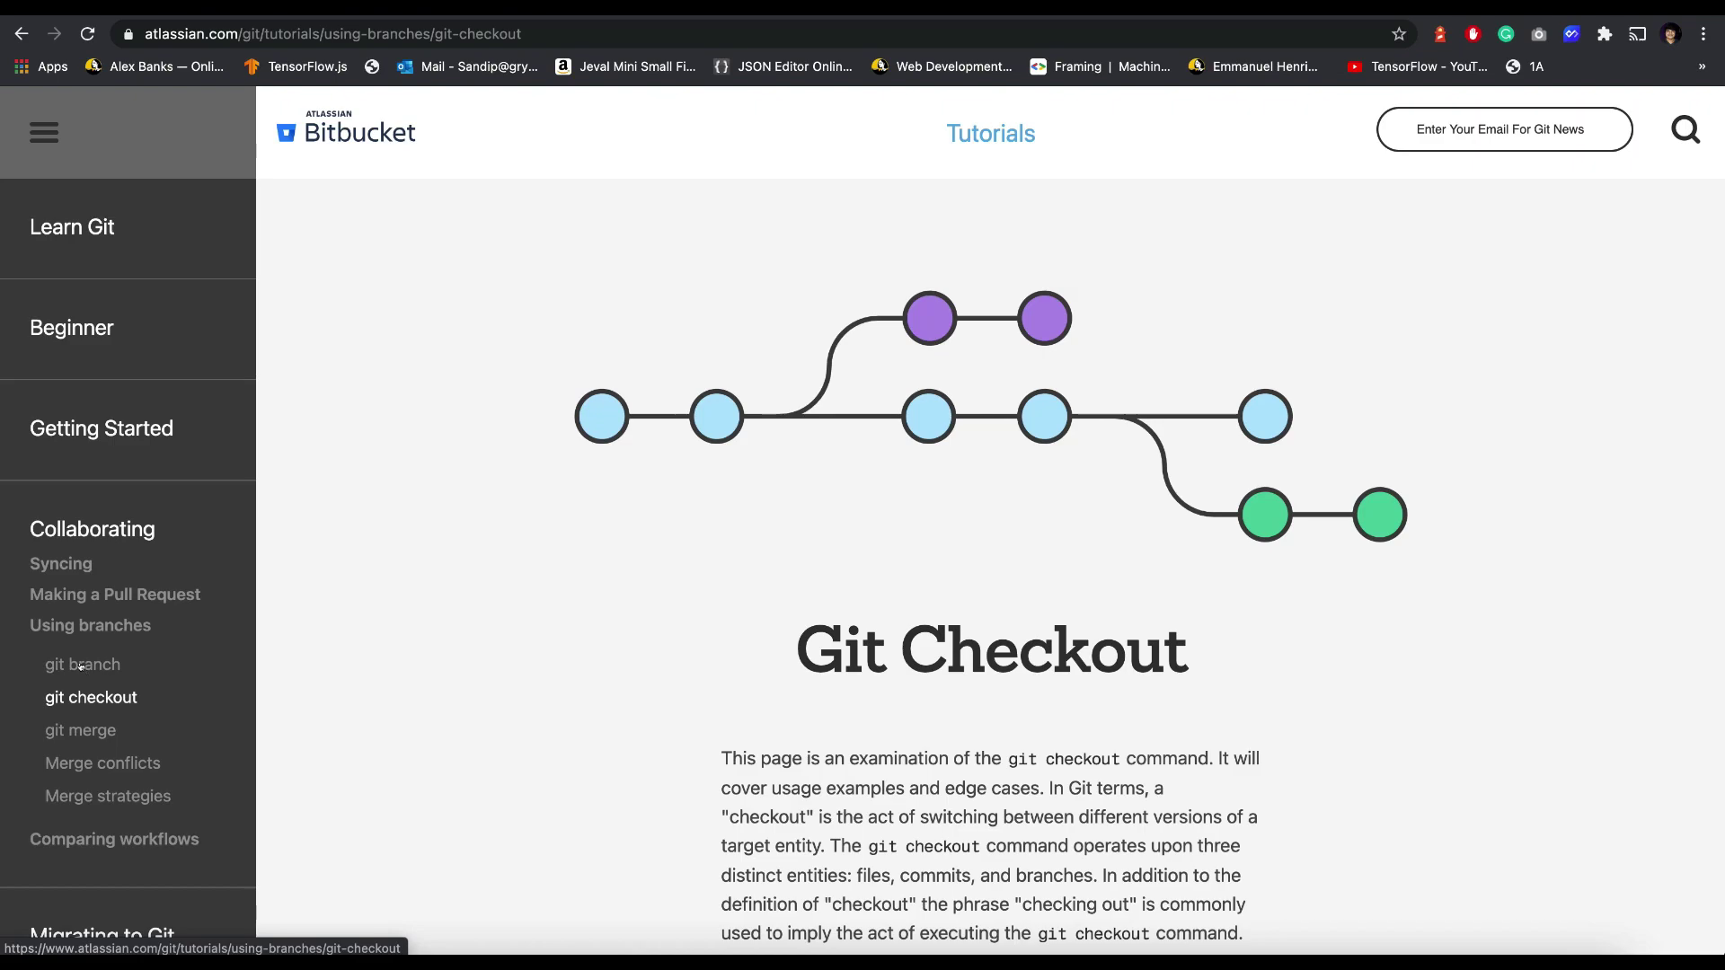
left_click(81, 730)
scroll(535, 693, "down", 15)
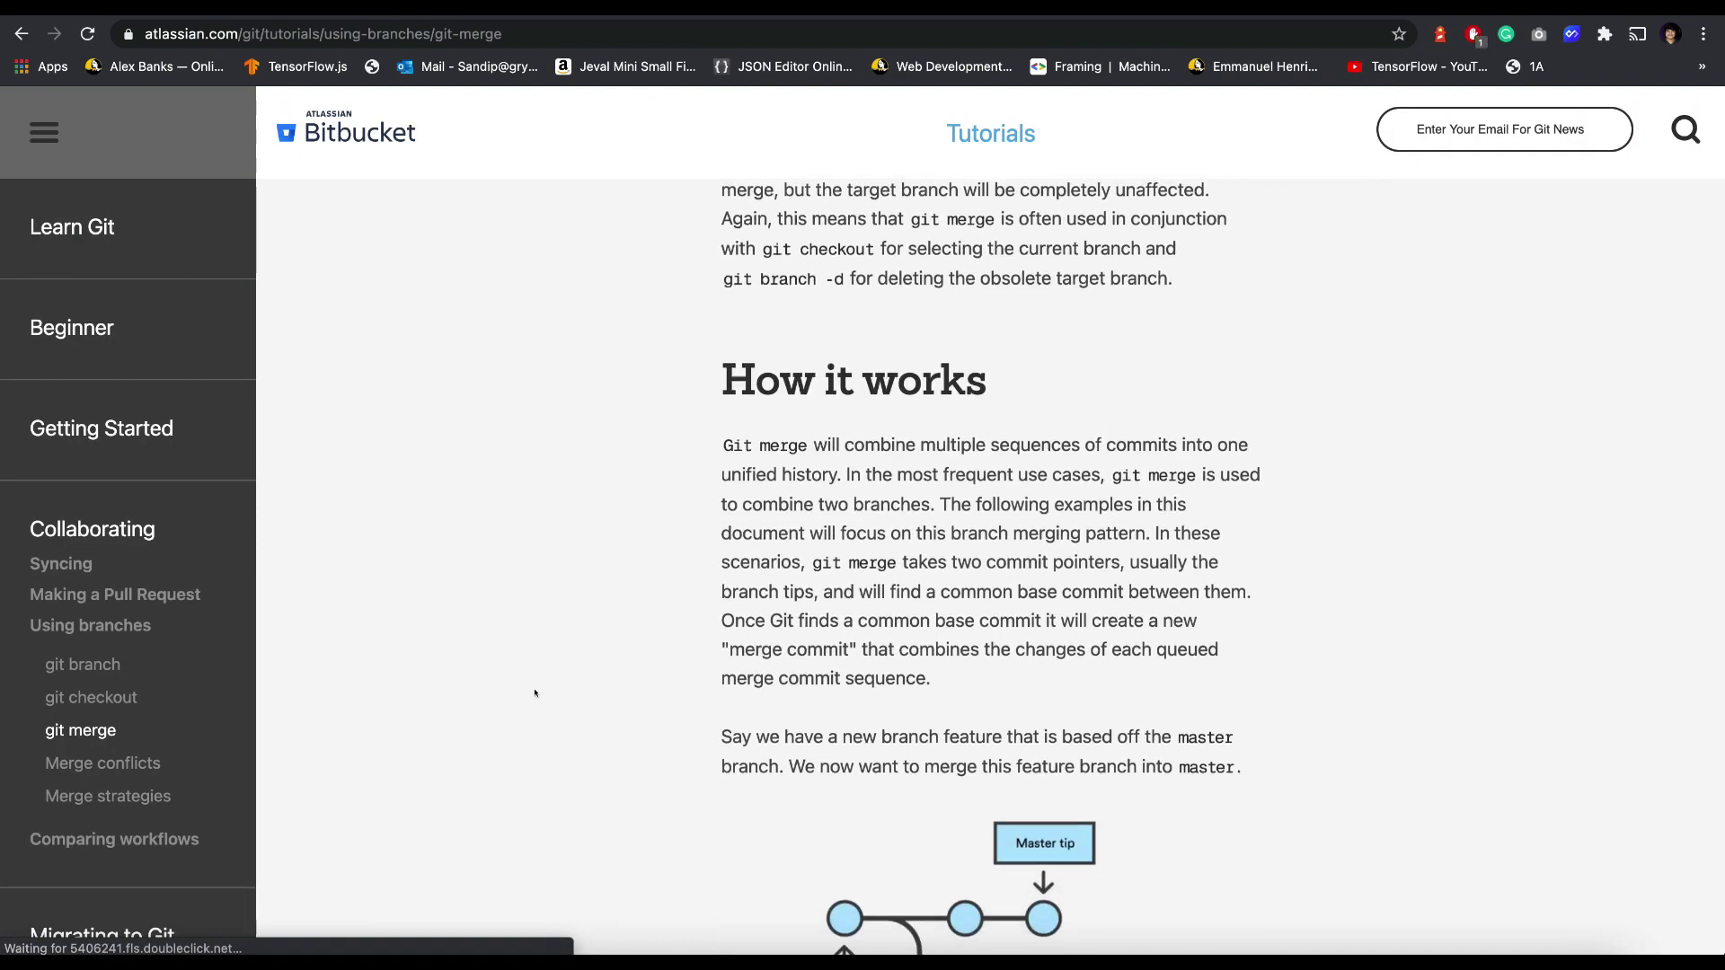
scroll(532, 688, "up", 15)
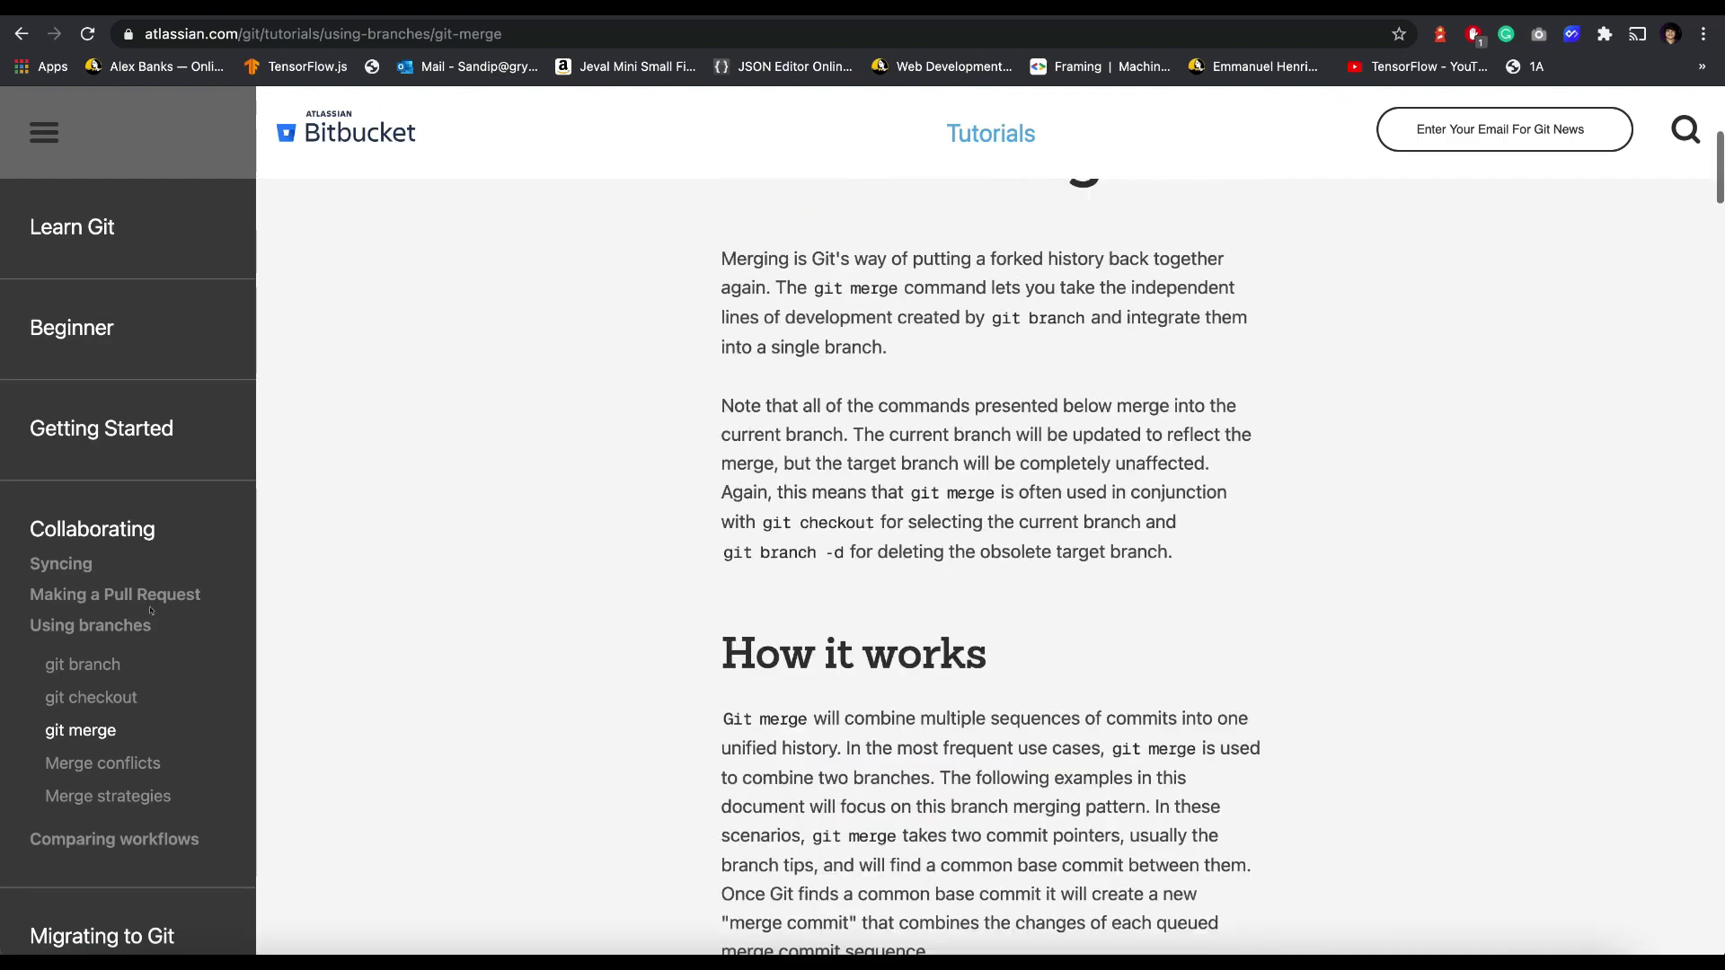
left_click(81, 665)
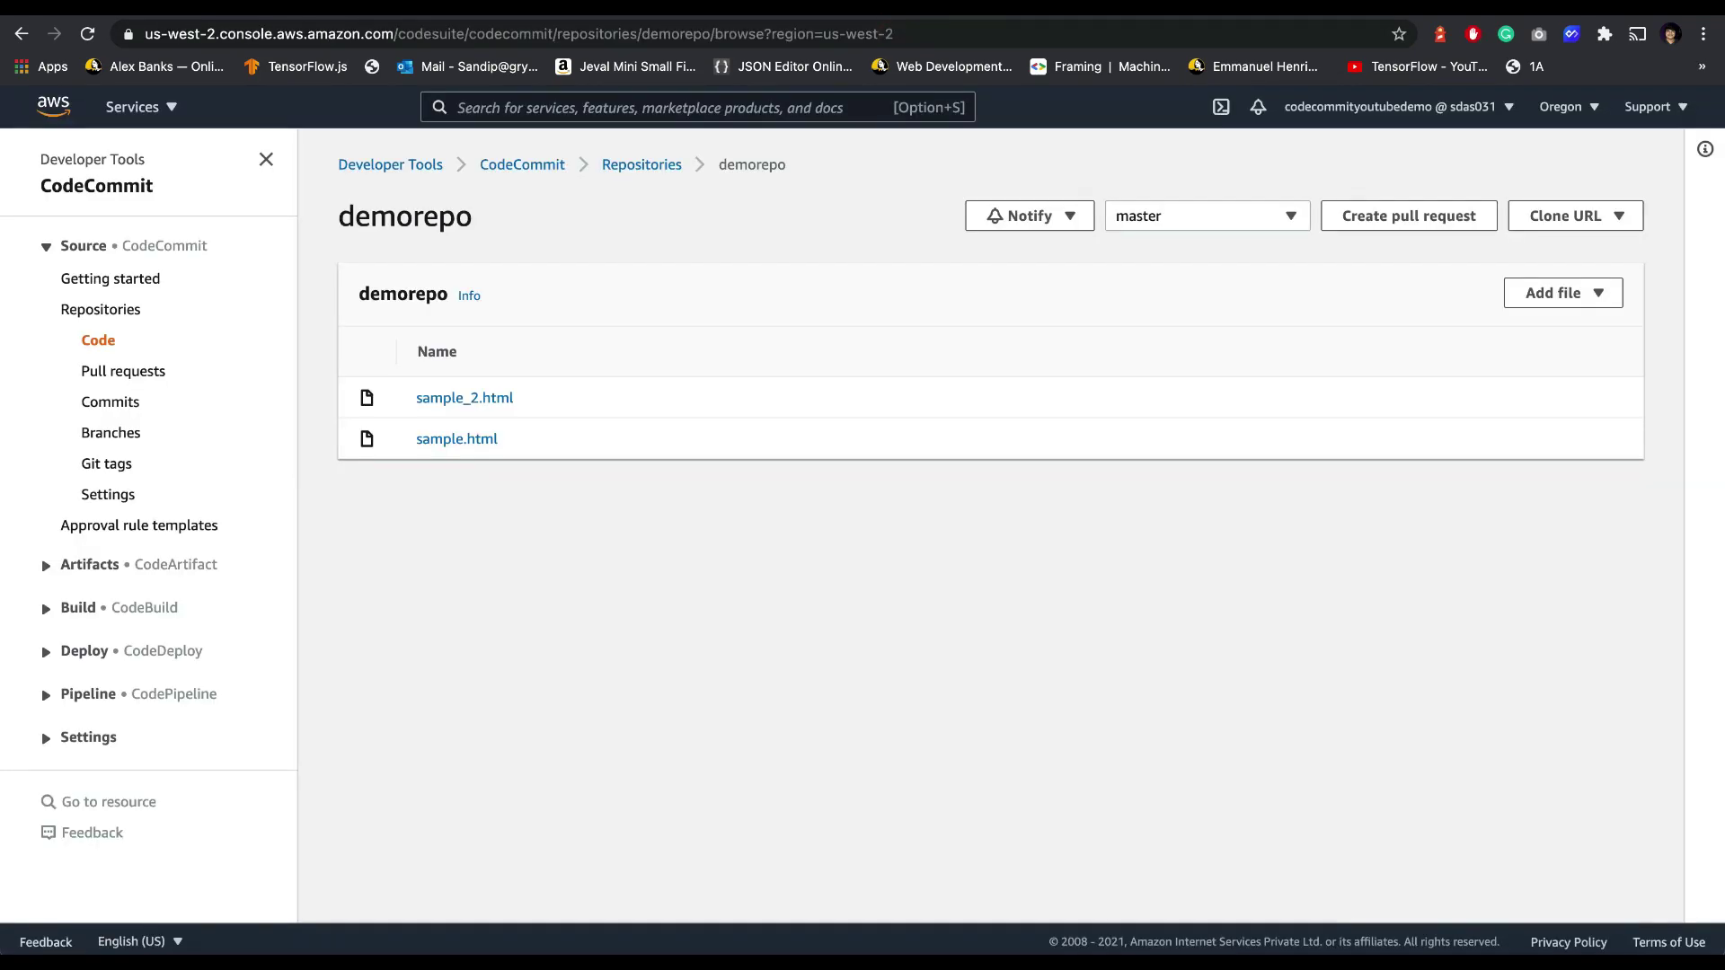
Step: Switch to iTerm and create and check out a branch named new_feature with git checkout -b
key("super+Tab")
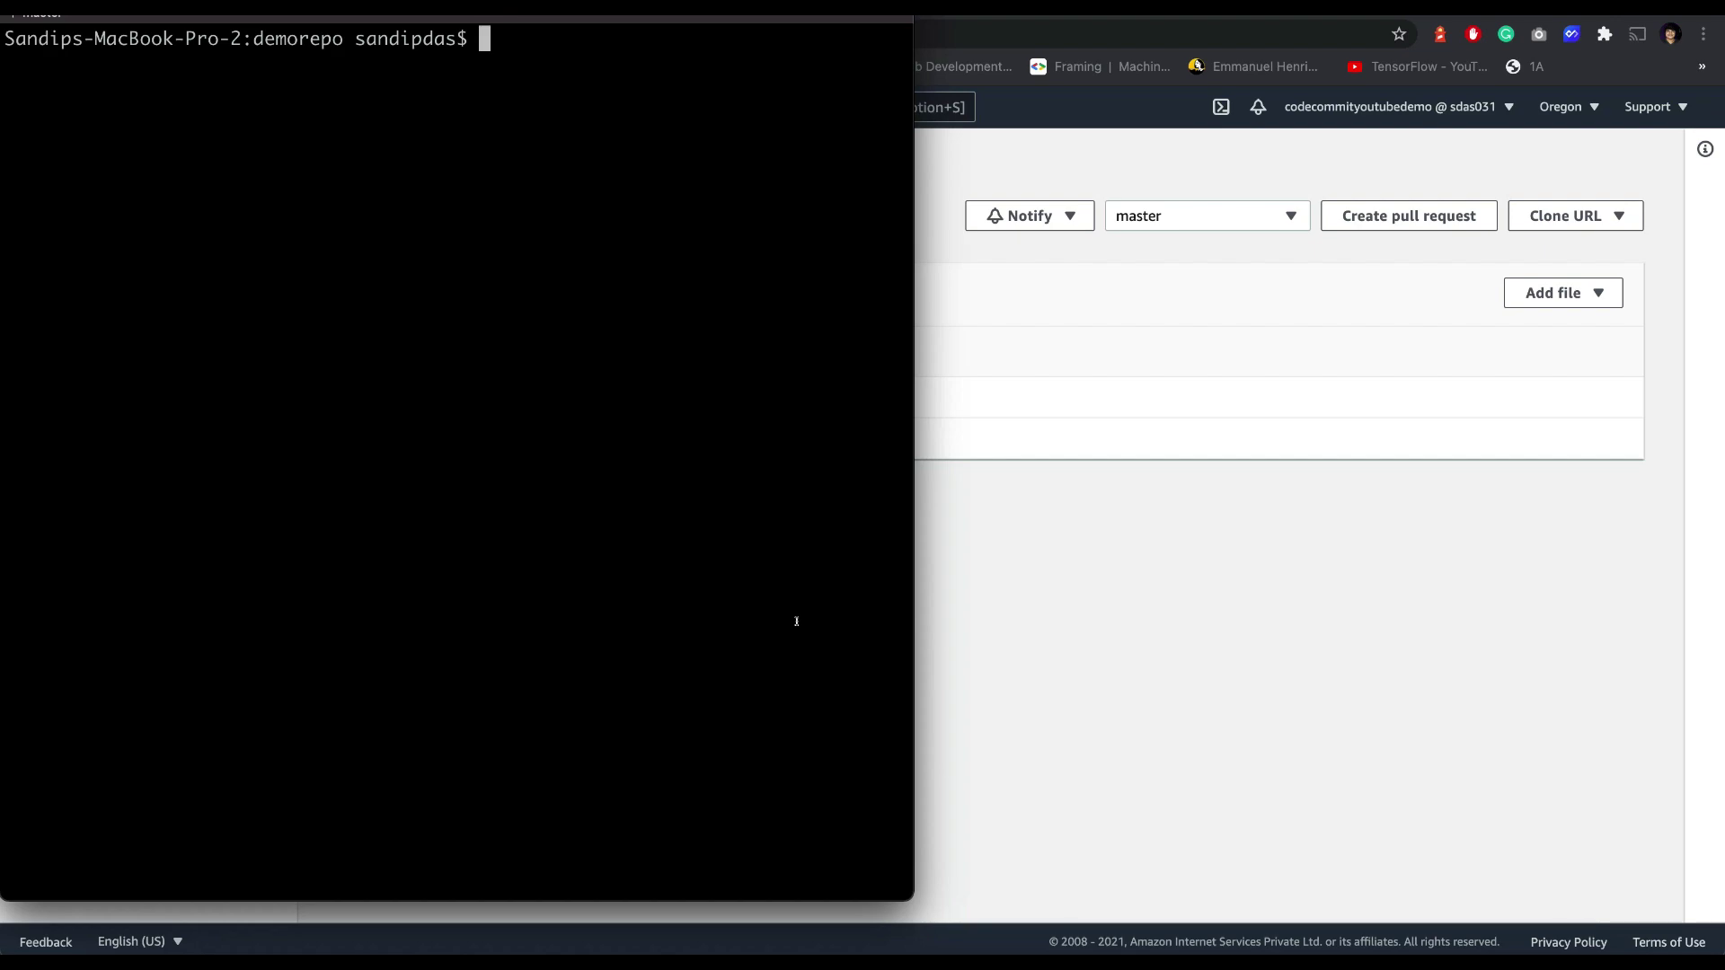
type("git ch")
key("BackSpace")
key("BackSpace")
type("checkout -b n")
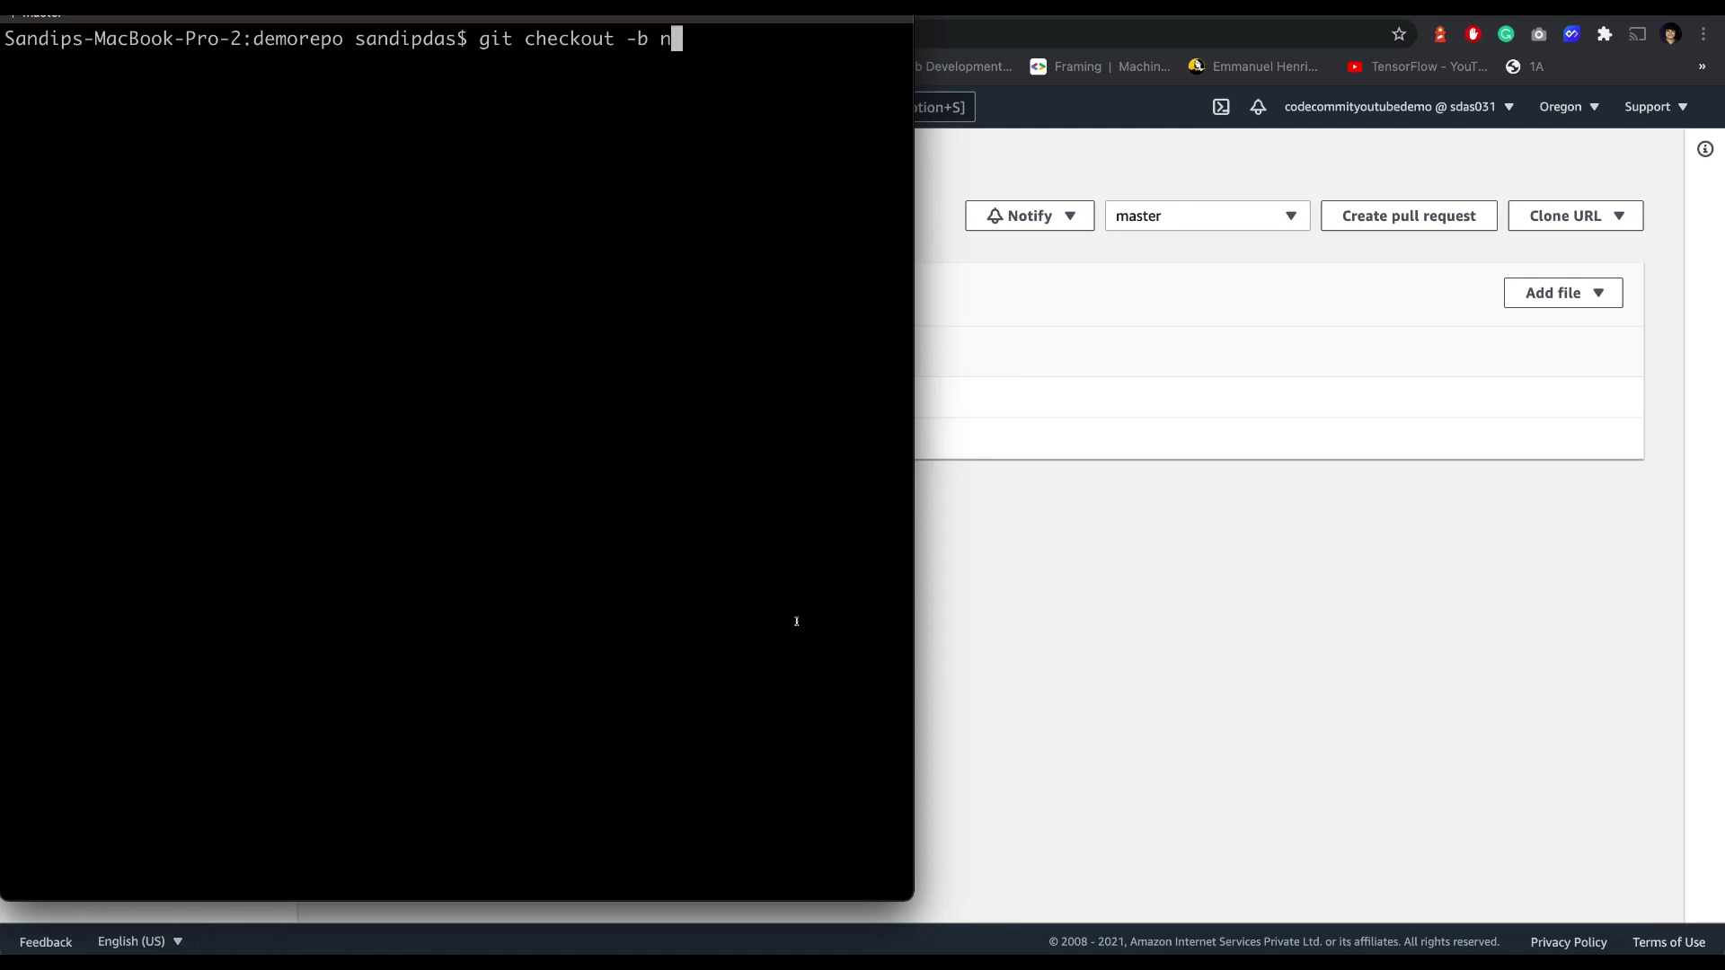
type("ew_feature")
key("Return")
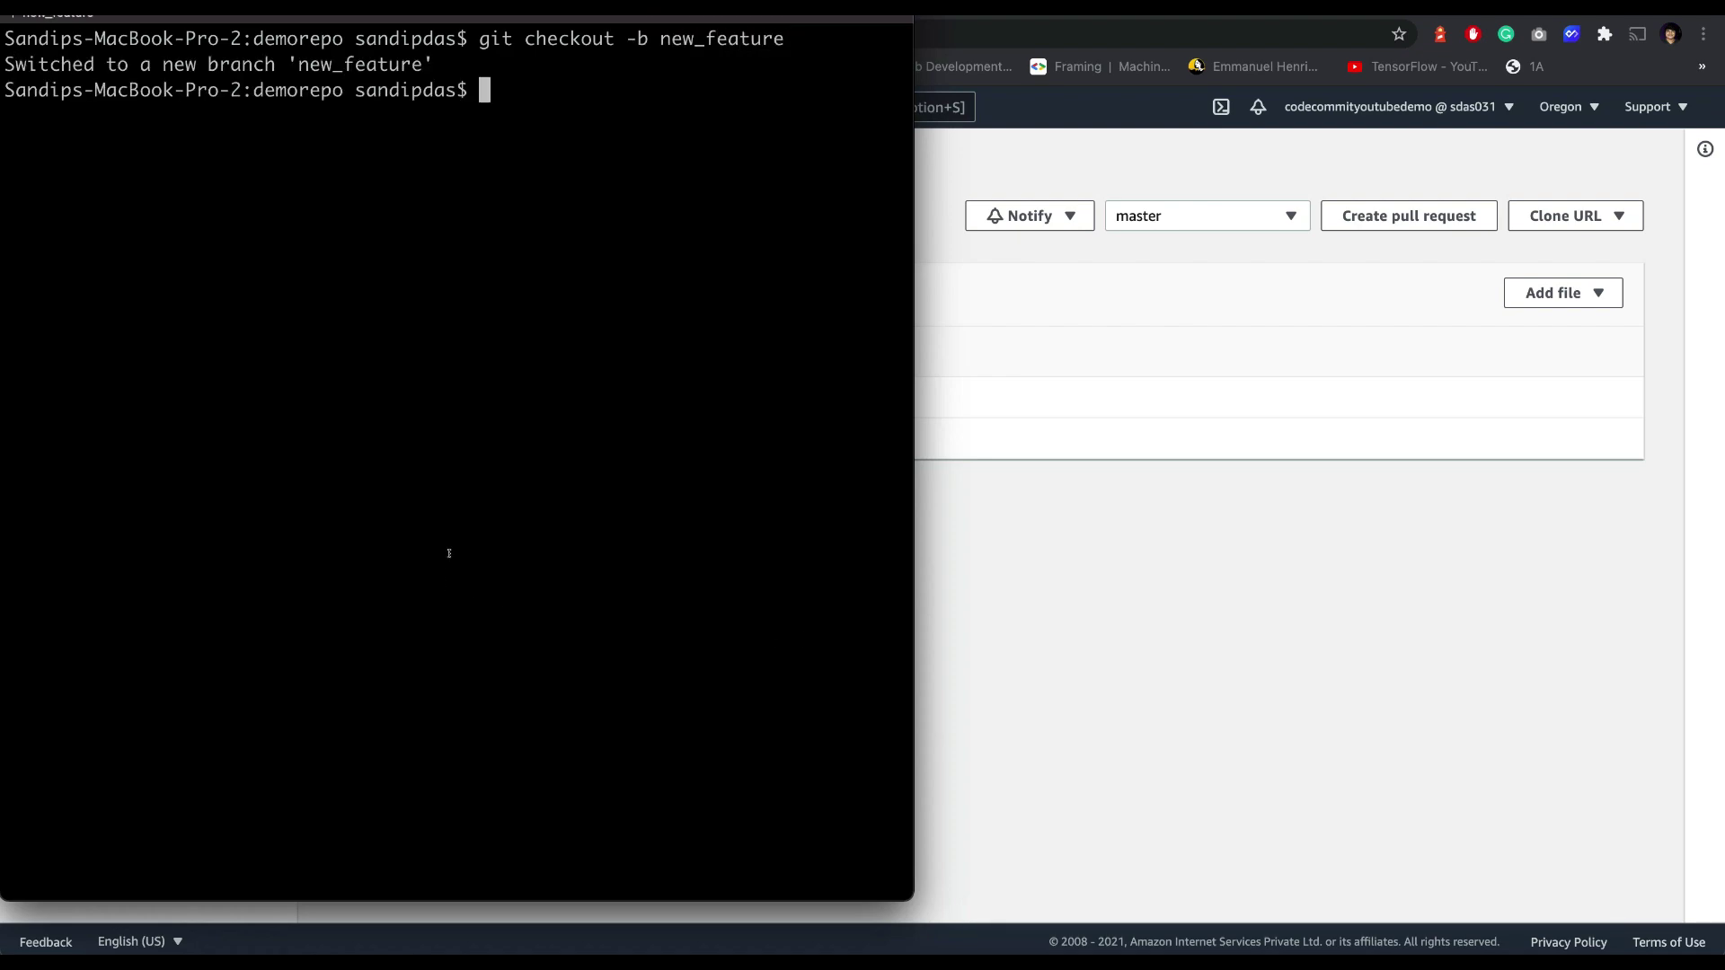
Step: Run git status and examine which branch is currently checked out
type("git status")
key("Return")
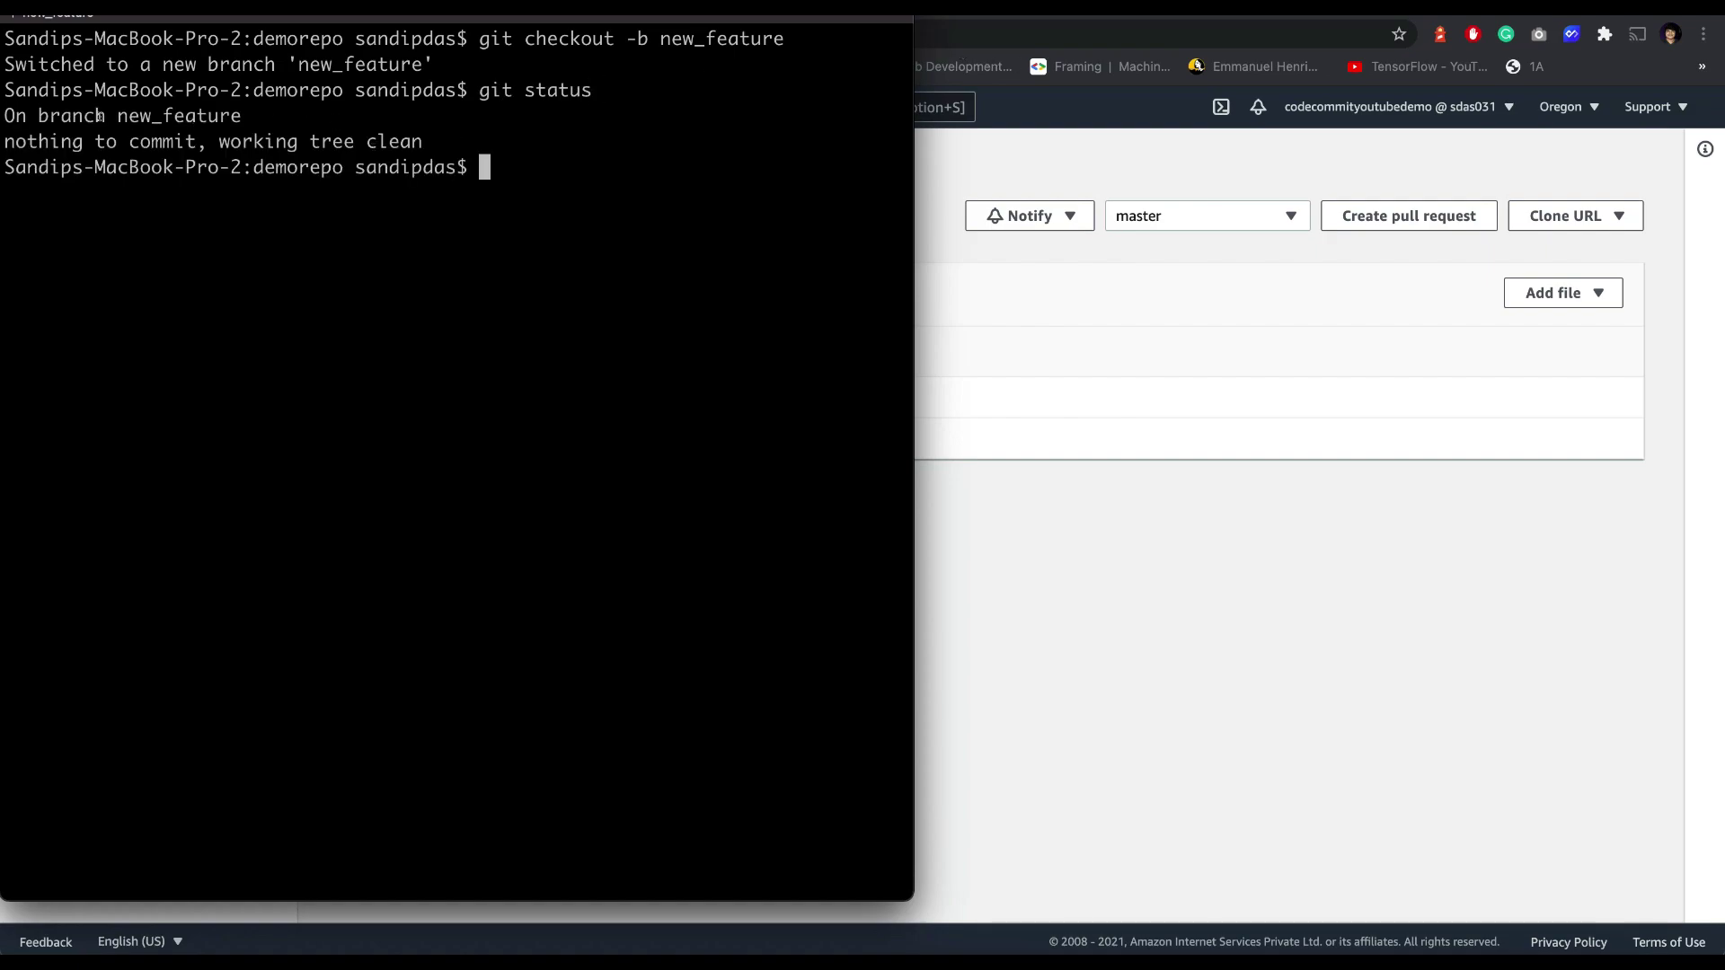
double_click(162, 114)
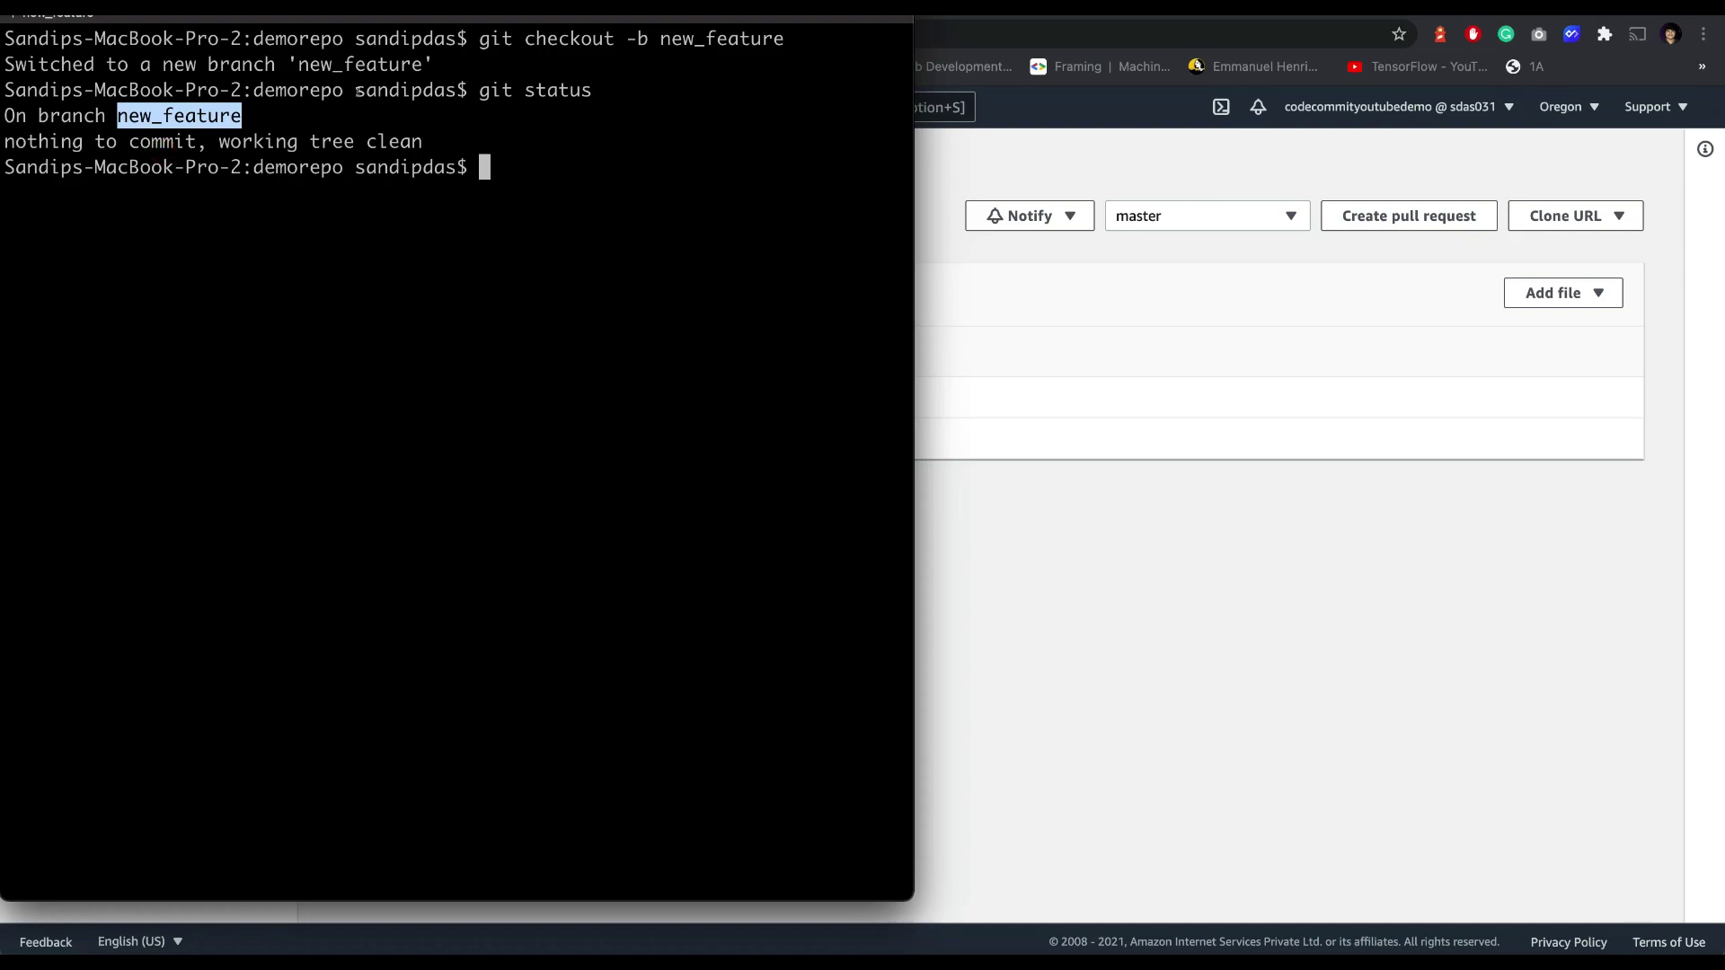
Step: Switch to Visual Studio Code, change the heading in sample.html to "Demo App v3", and save the file
left_click(1430, 958)
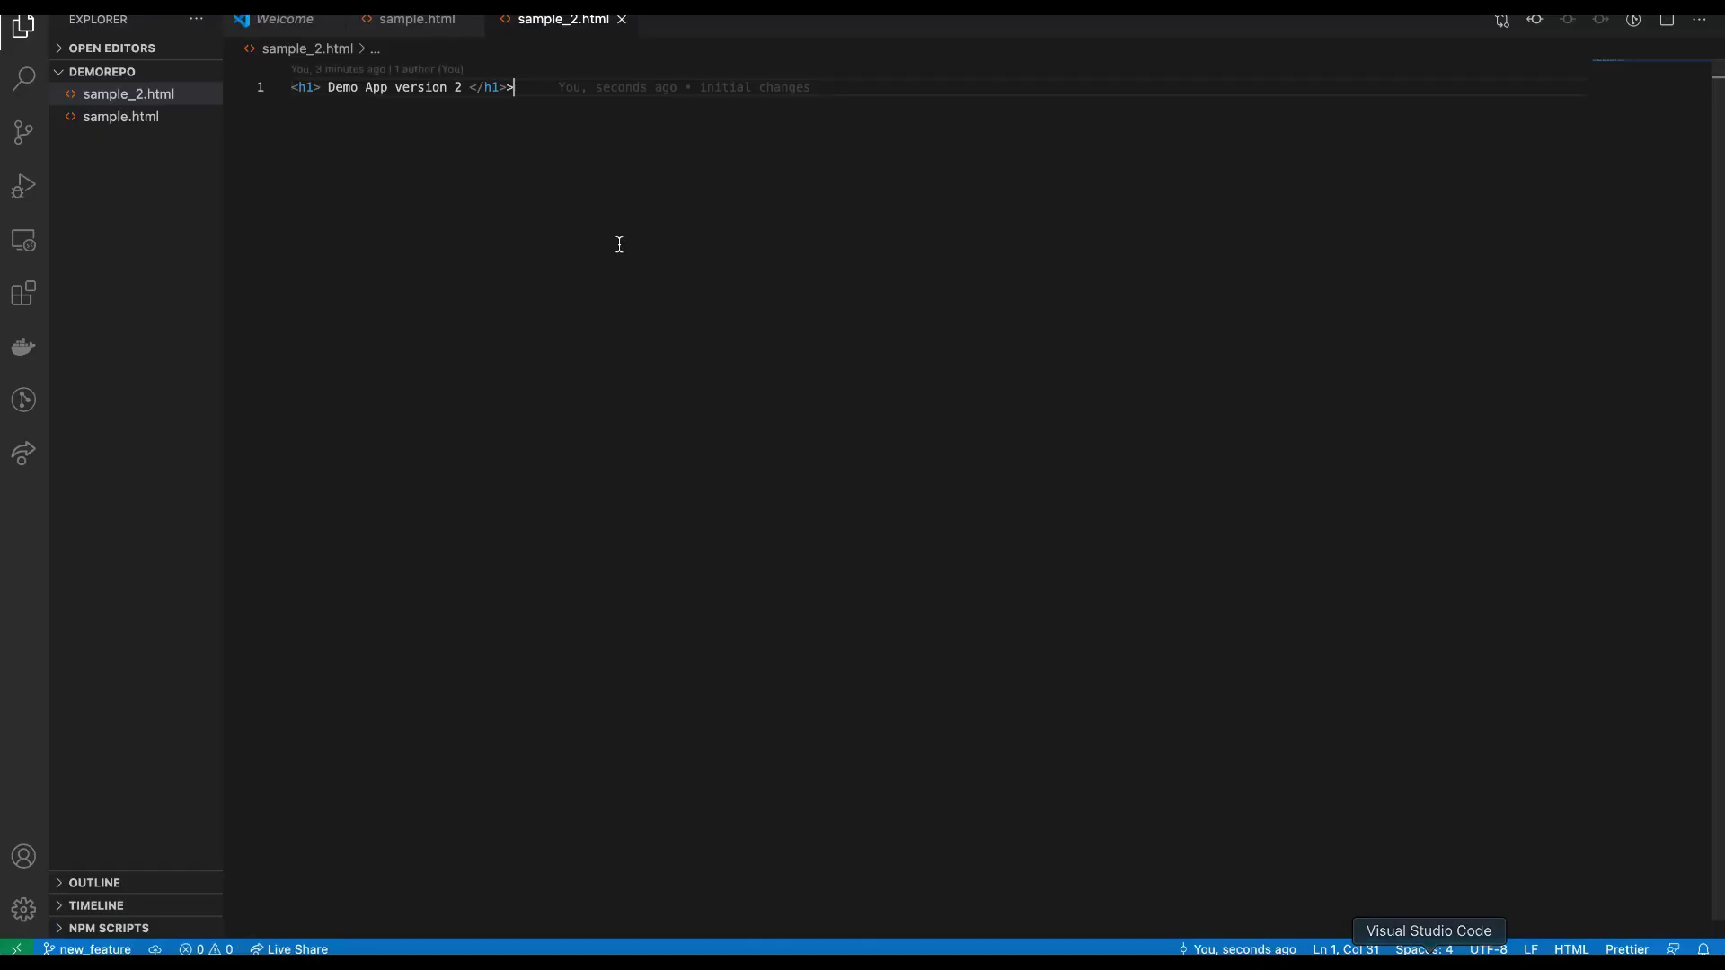
double_click(458, 87)
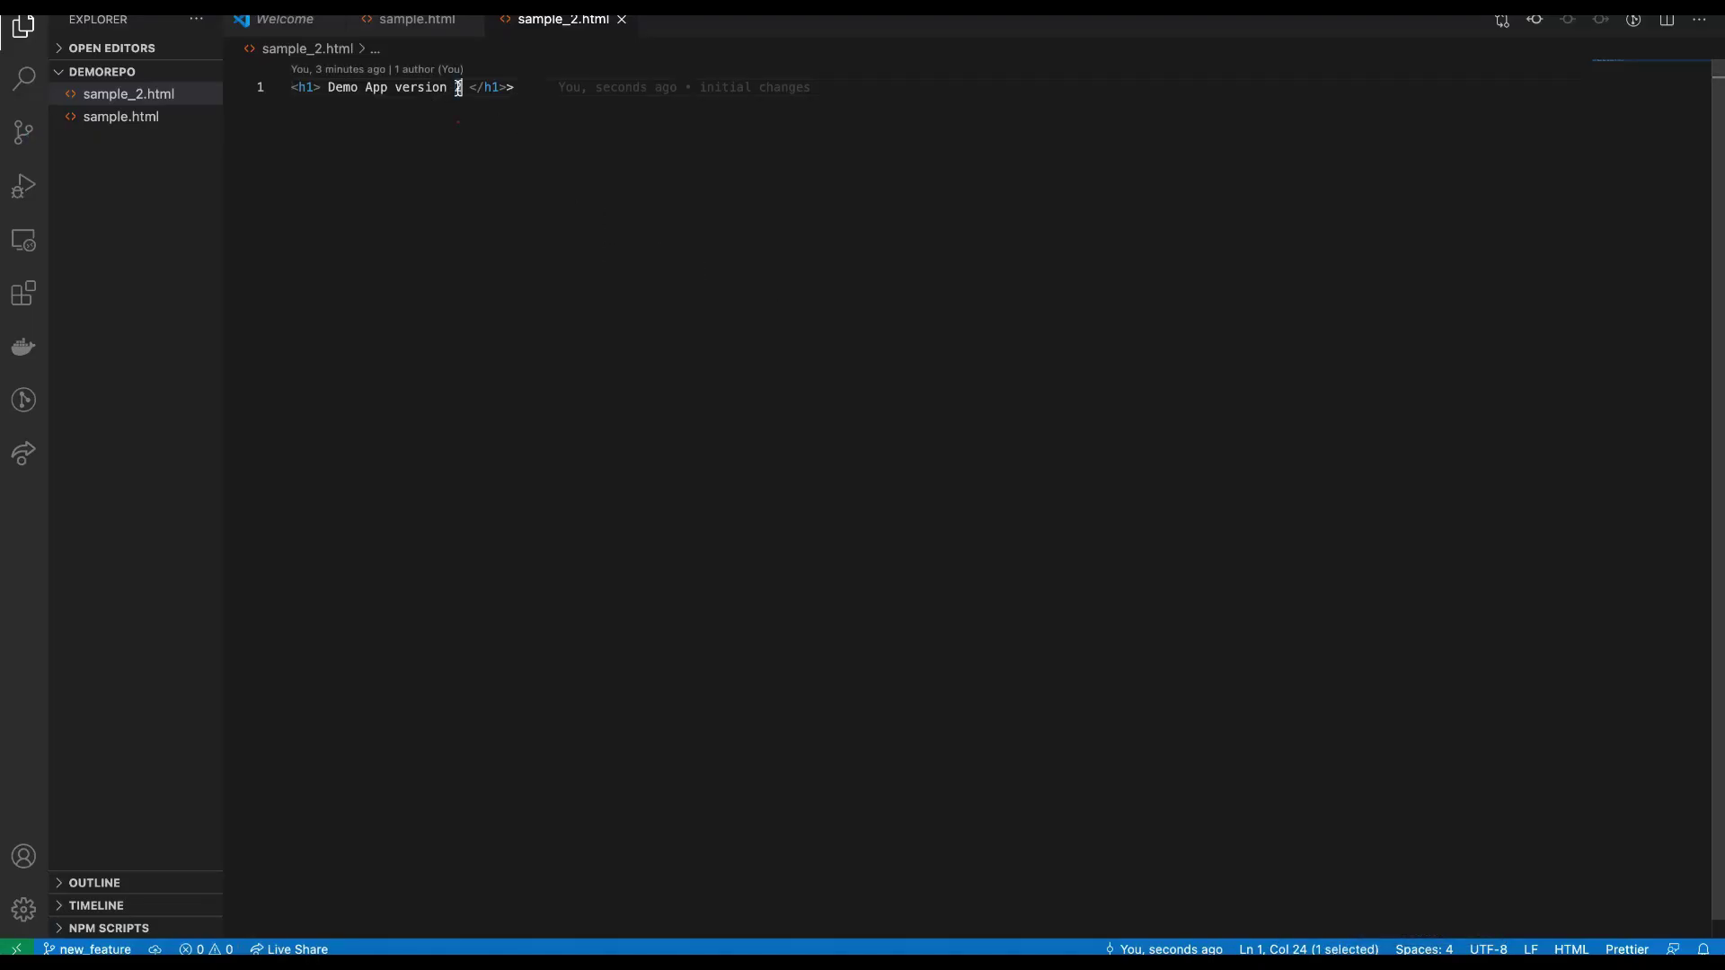
left_click(122, 117)
triple_click(401, 87)
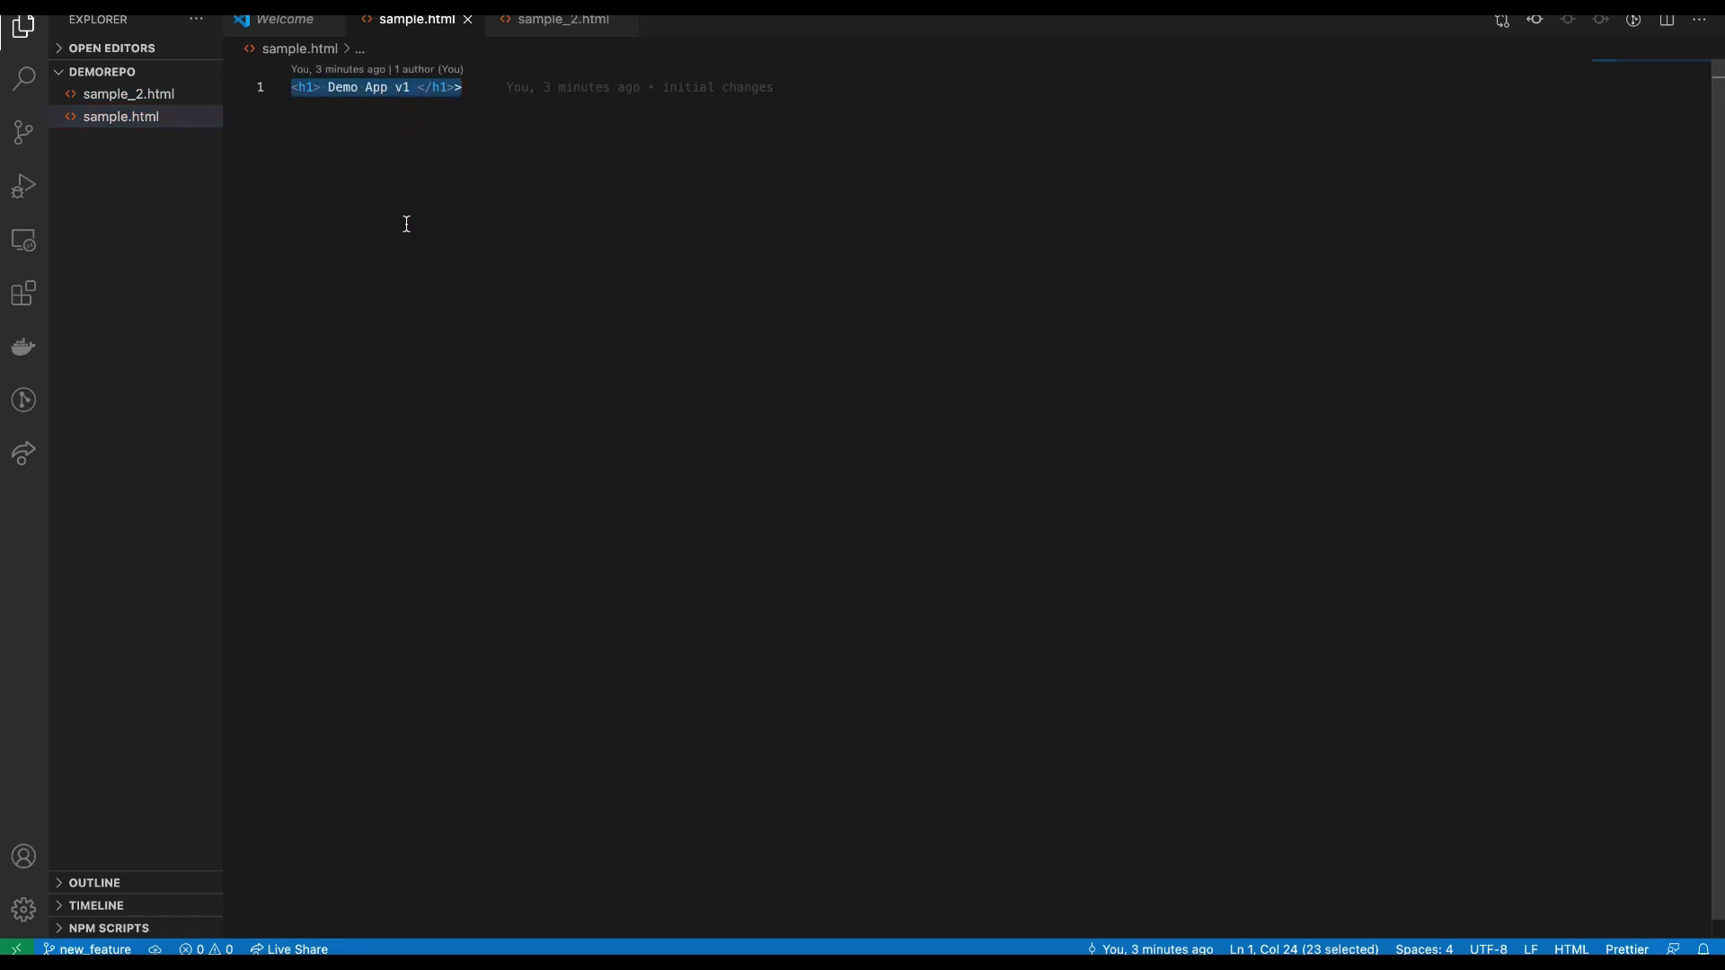
left_click(403, 87)
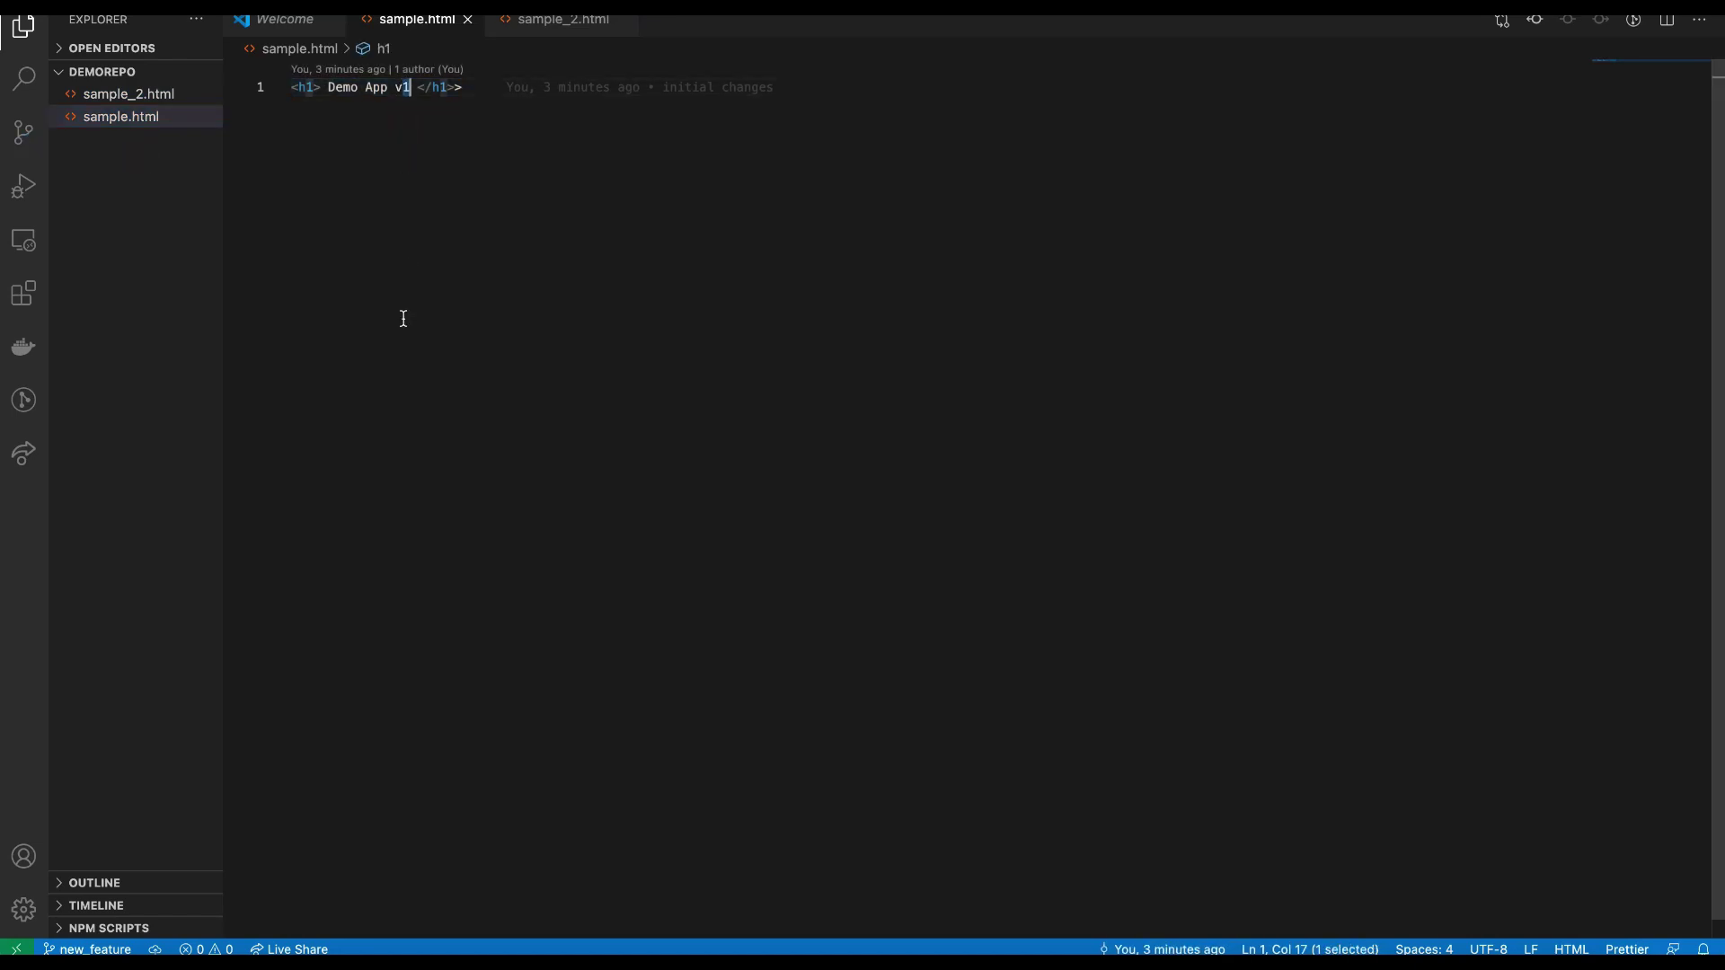
key("Delete")
type("3")
key("ctrl+s")
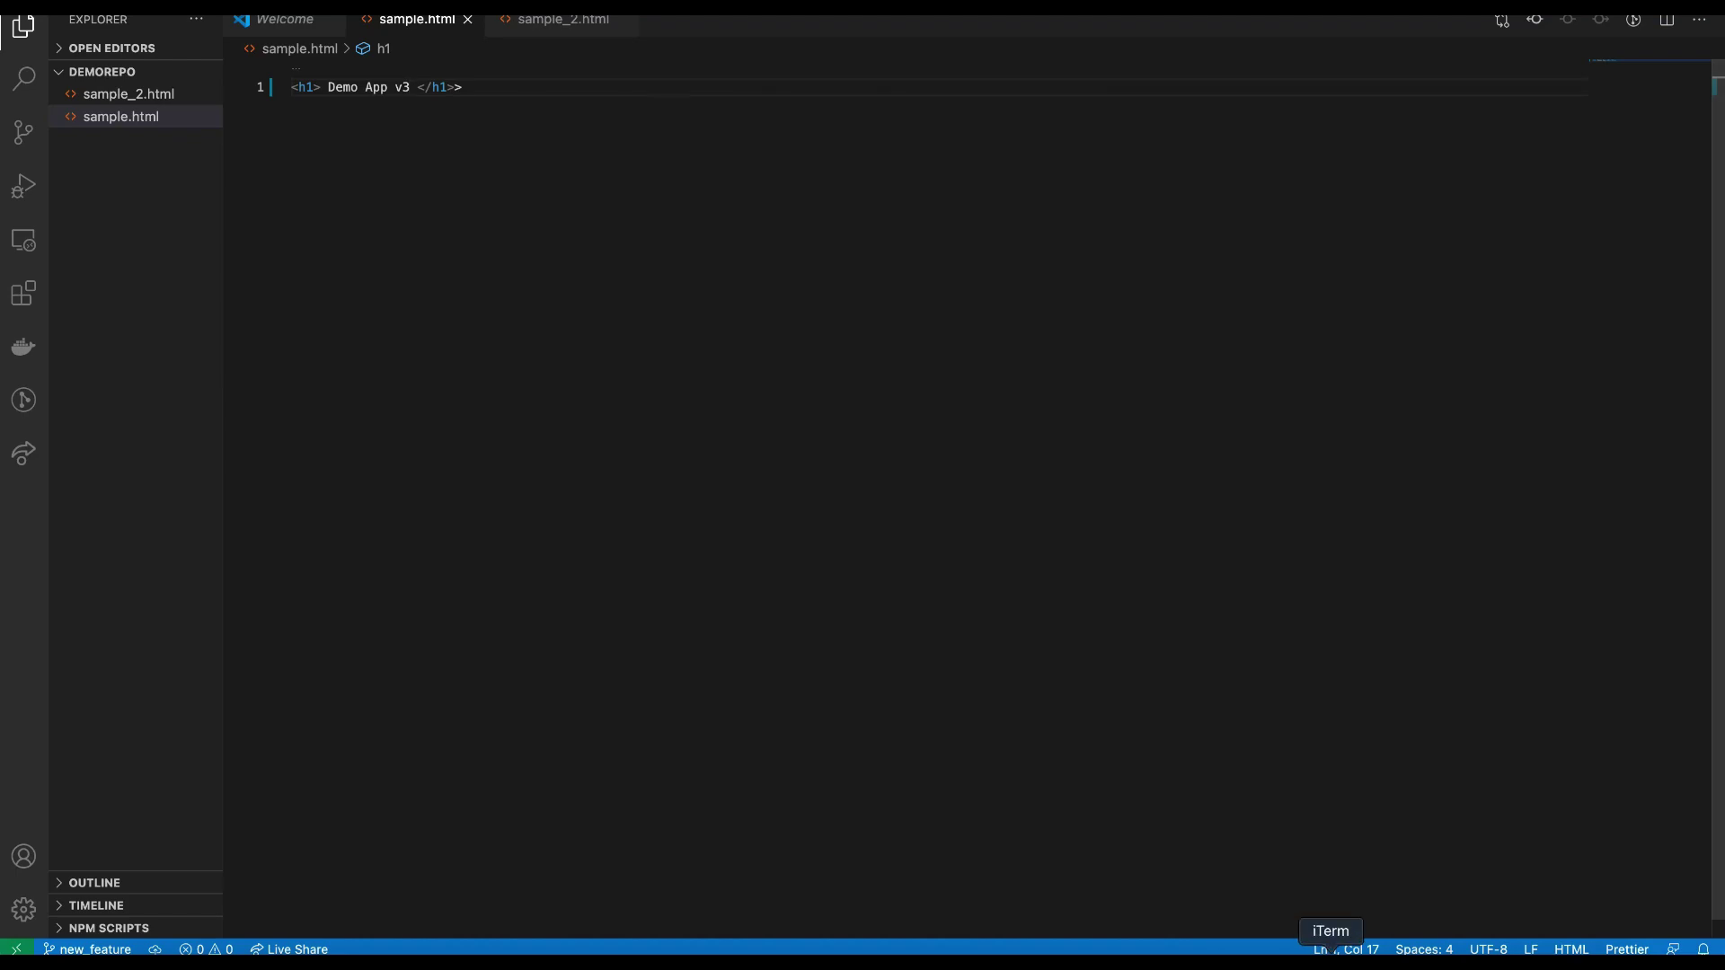
Step: Switch to iTerm and run git status to check which files are modified on the new_feature branch
left_click(1332, 950)
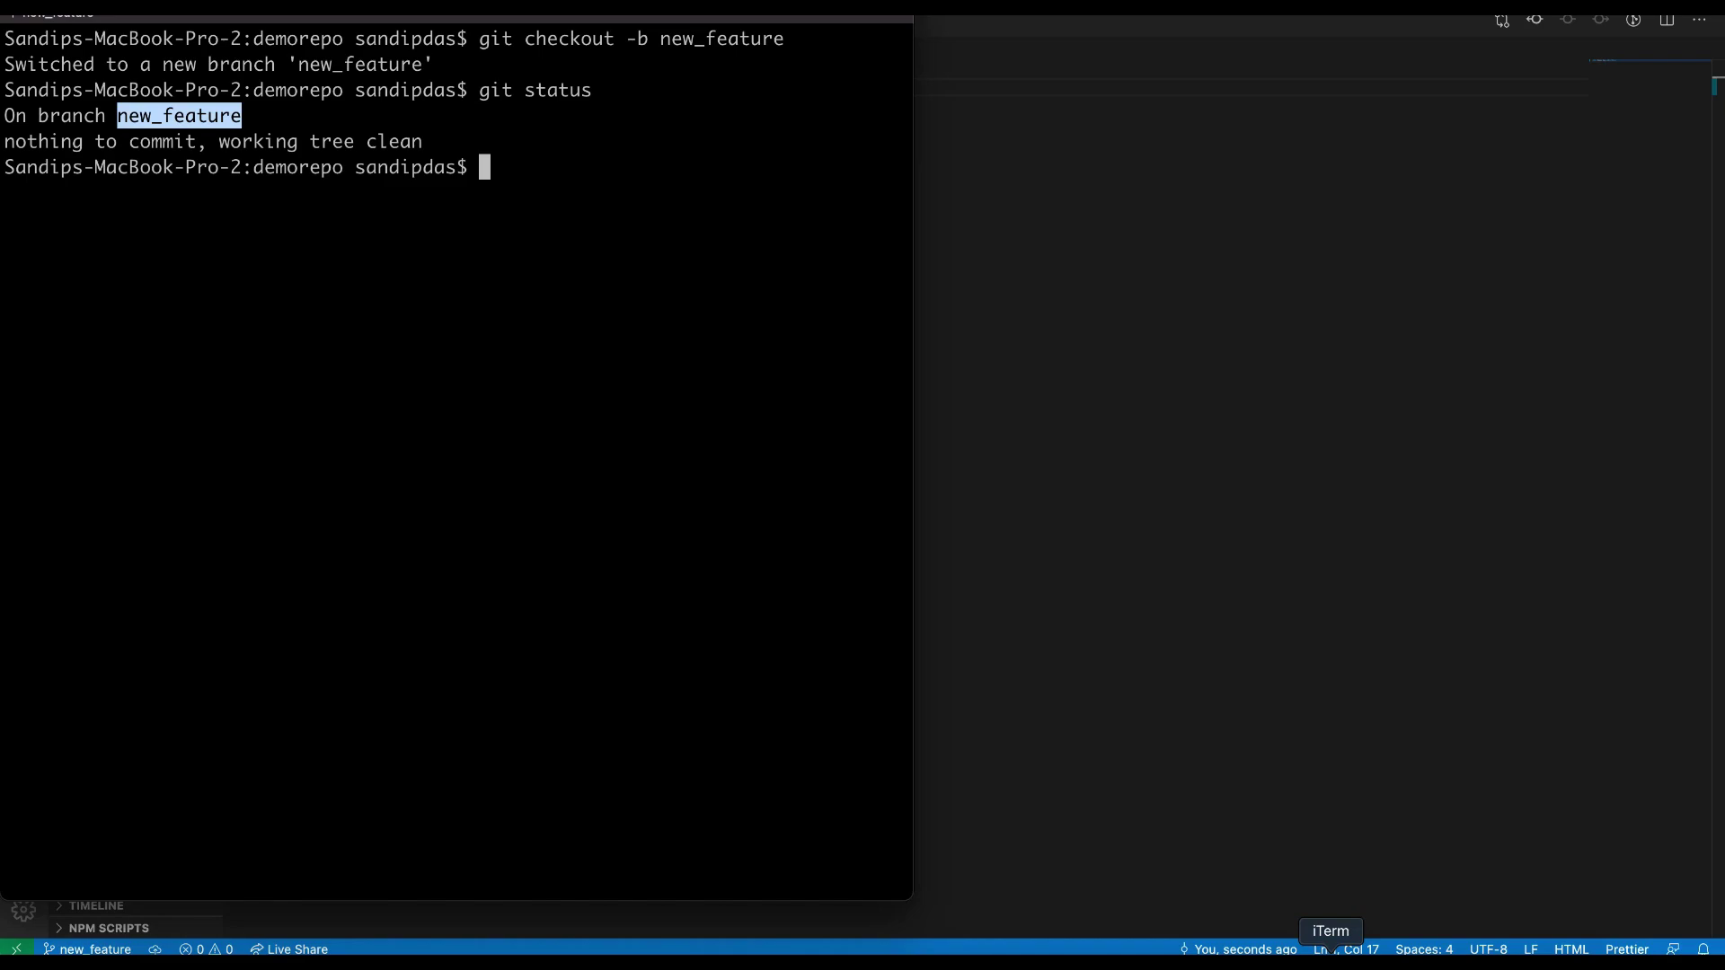
type("git ")
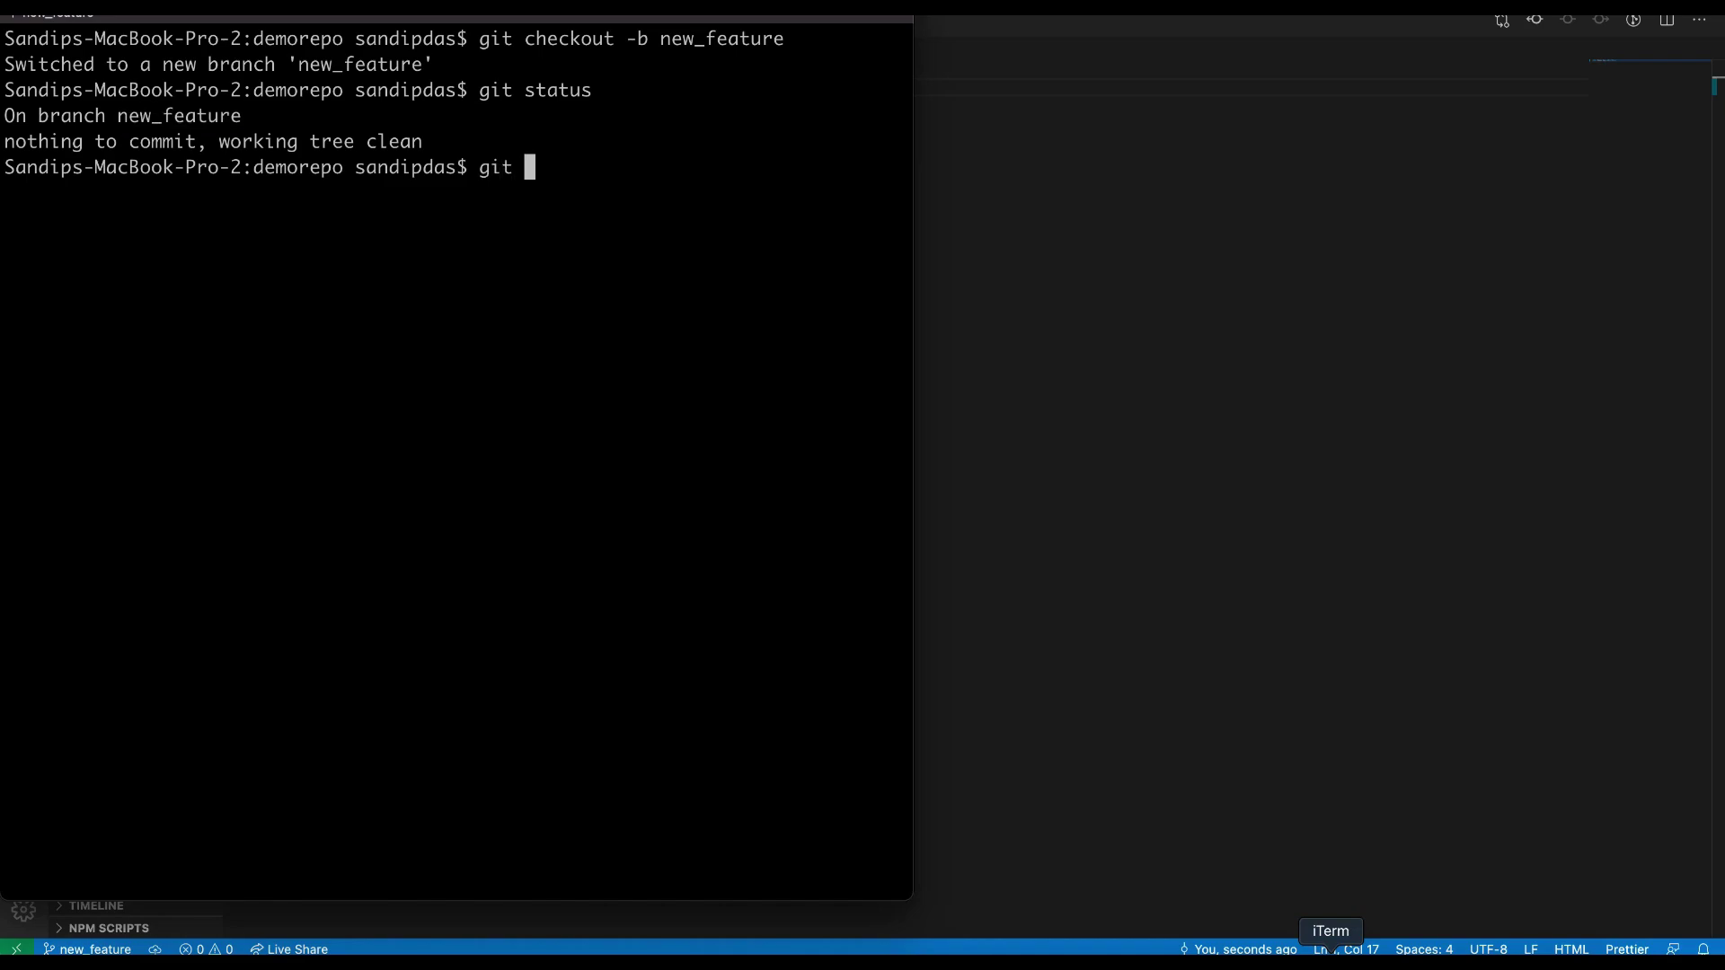
type("status")
key("Return")
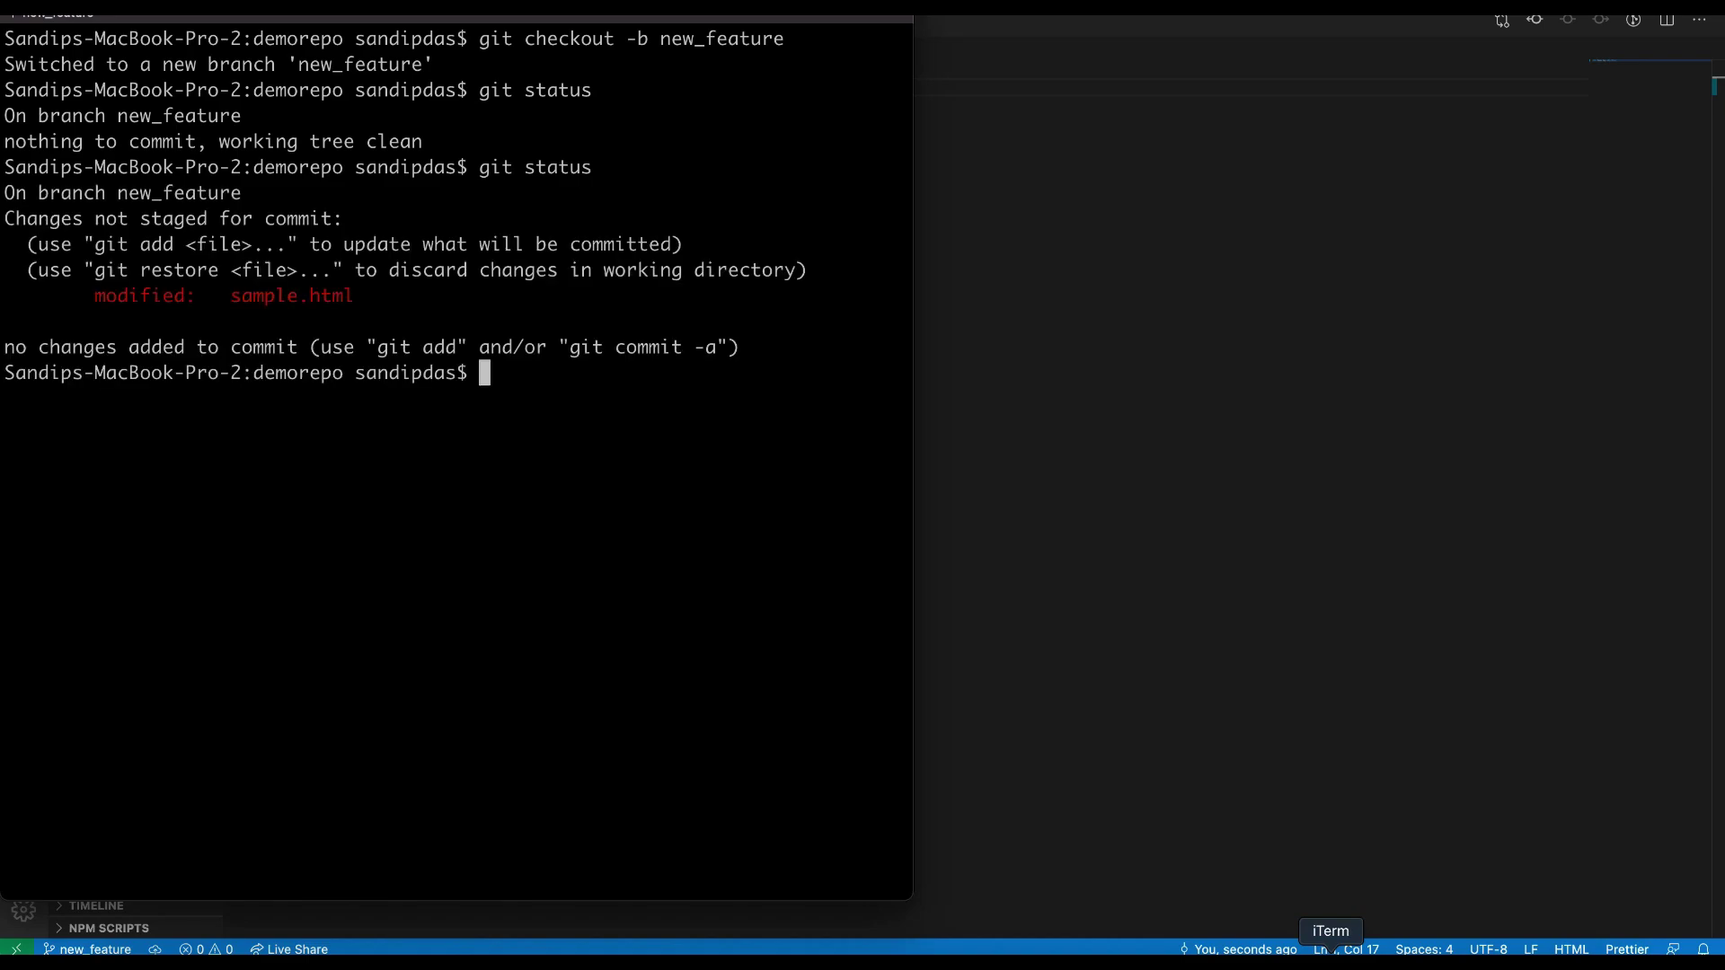
double_click(295, 289)
left_click(501, 602)
Step: Stage all changes with git add . and commit them with the message "complete new feature changes"
type("git add .")
key("Return")
type("git commit")
key("Return")
key("i")
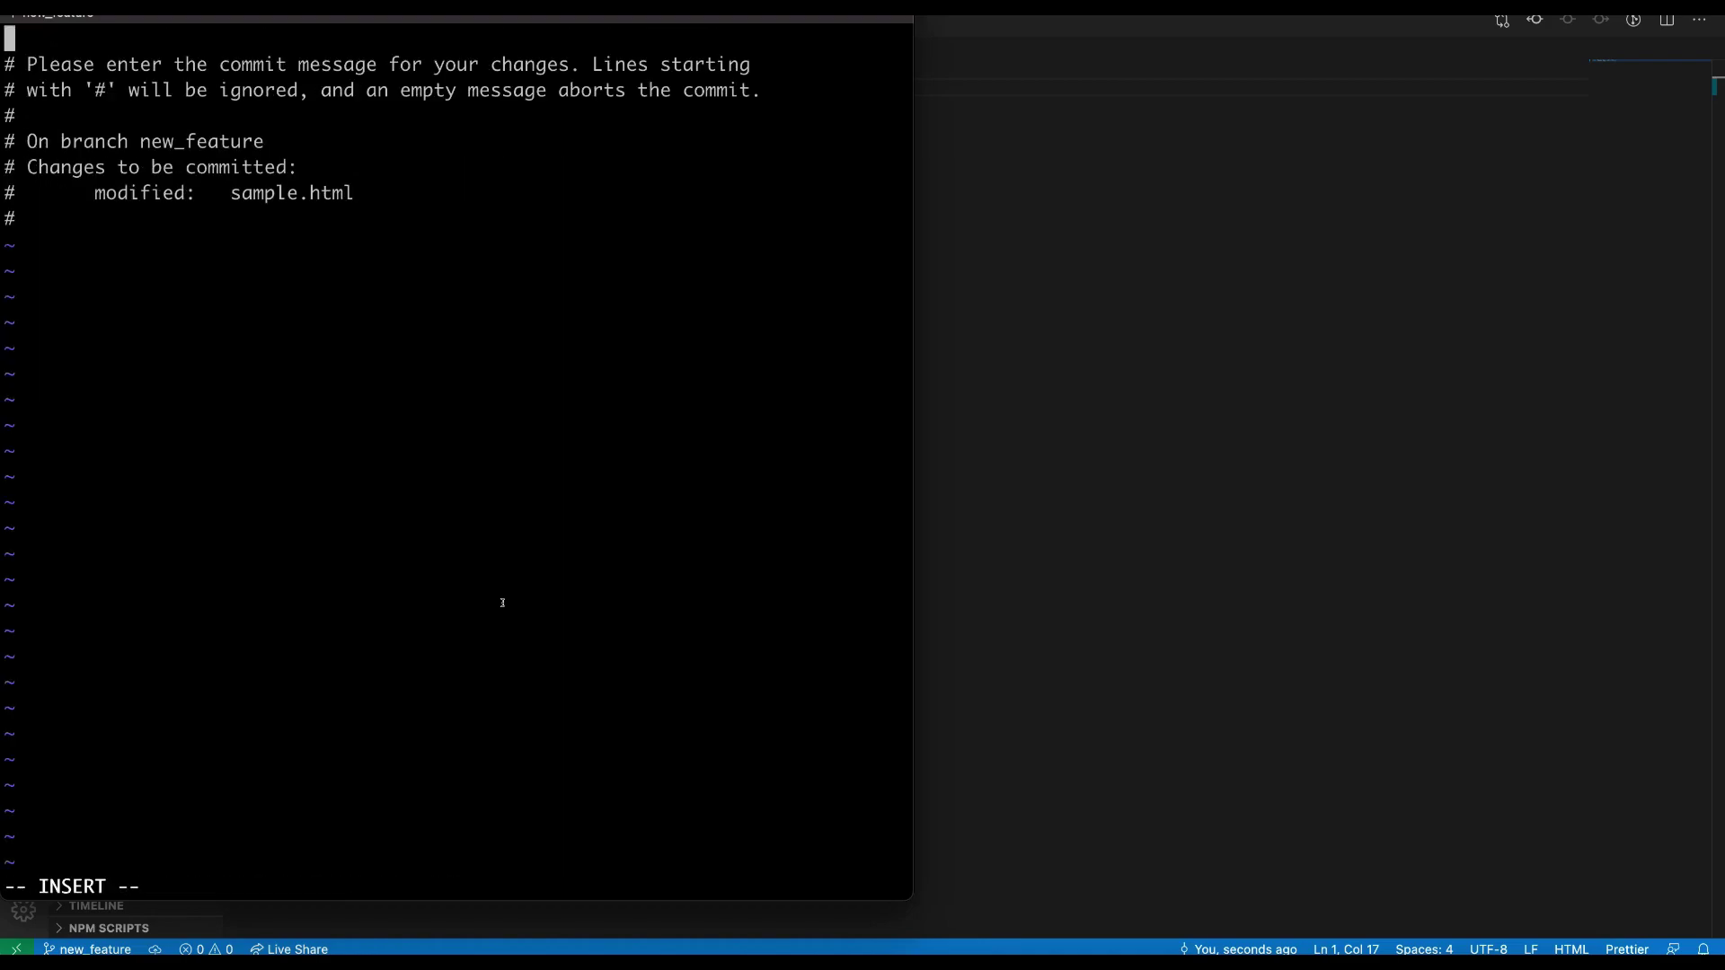
type("complete new ")
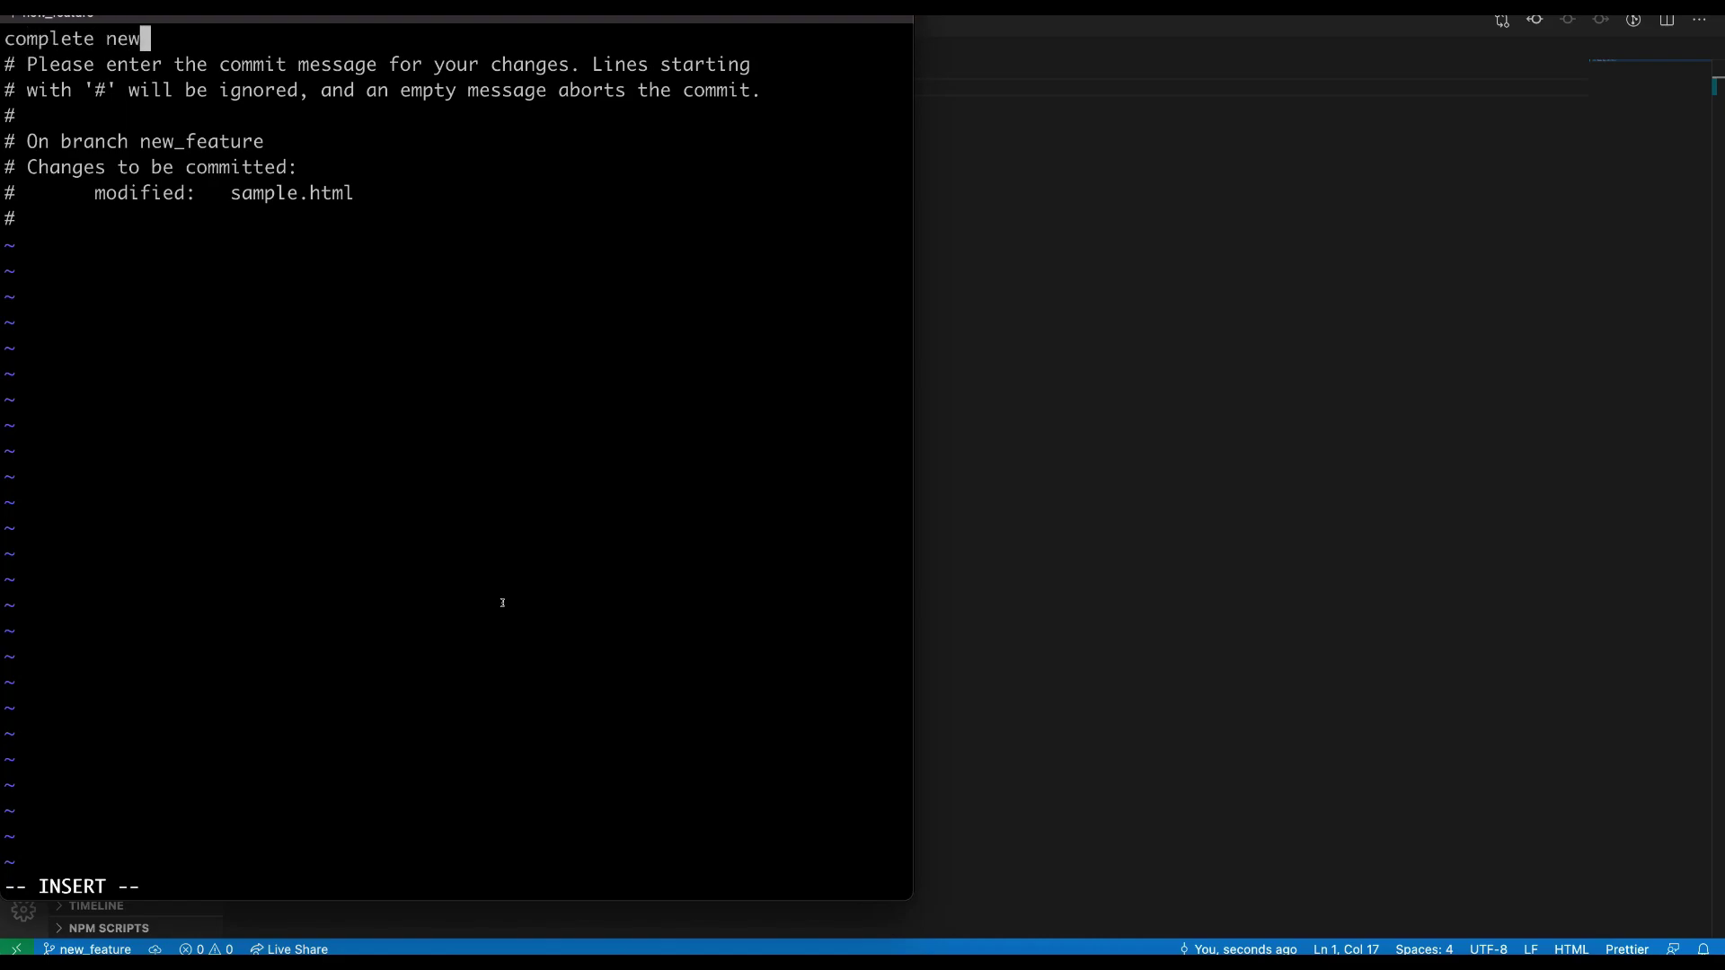
type("feature changes")
key("Escape")
type(":wq")
key("Return")
Step: Enter git push at the prompt without running it, leaving the remote and branch still unspecified
type("giut")
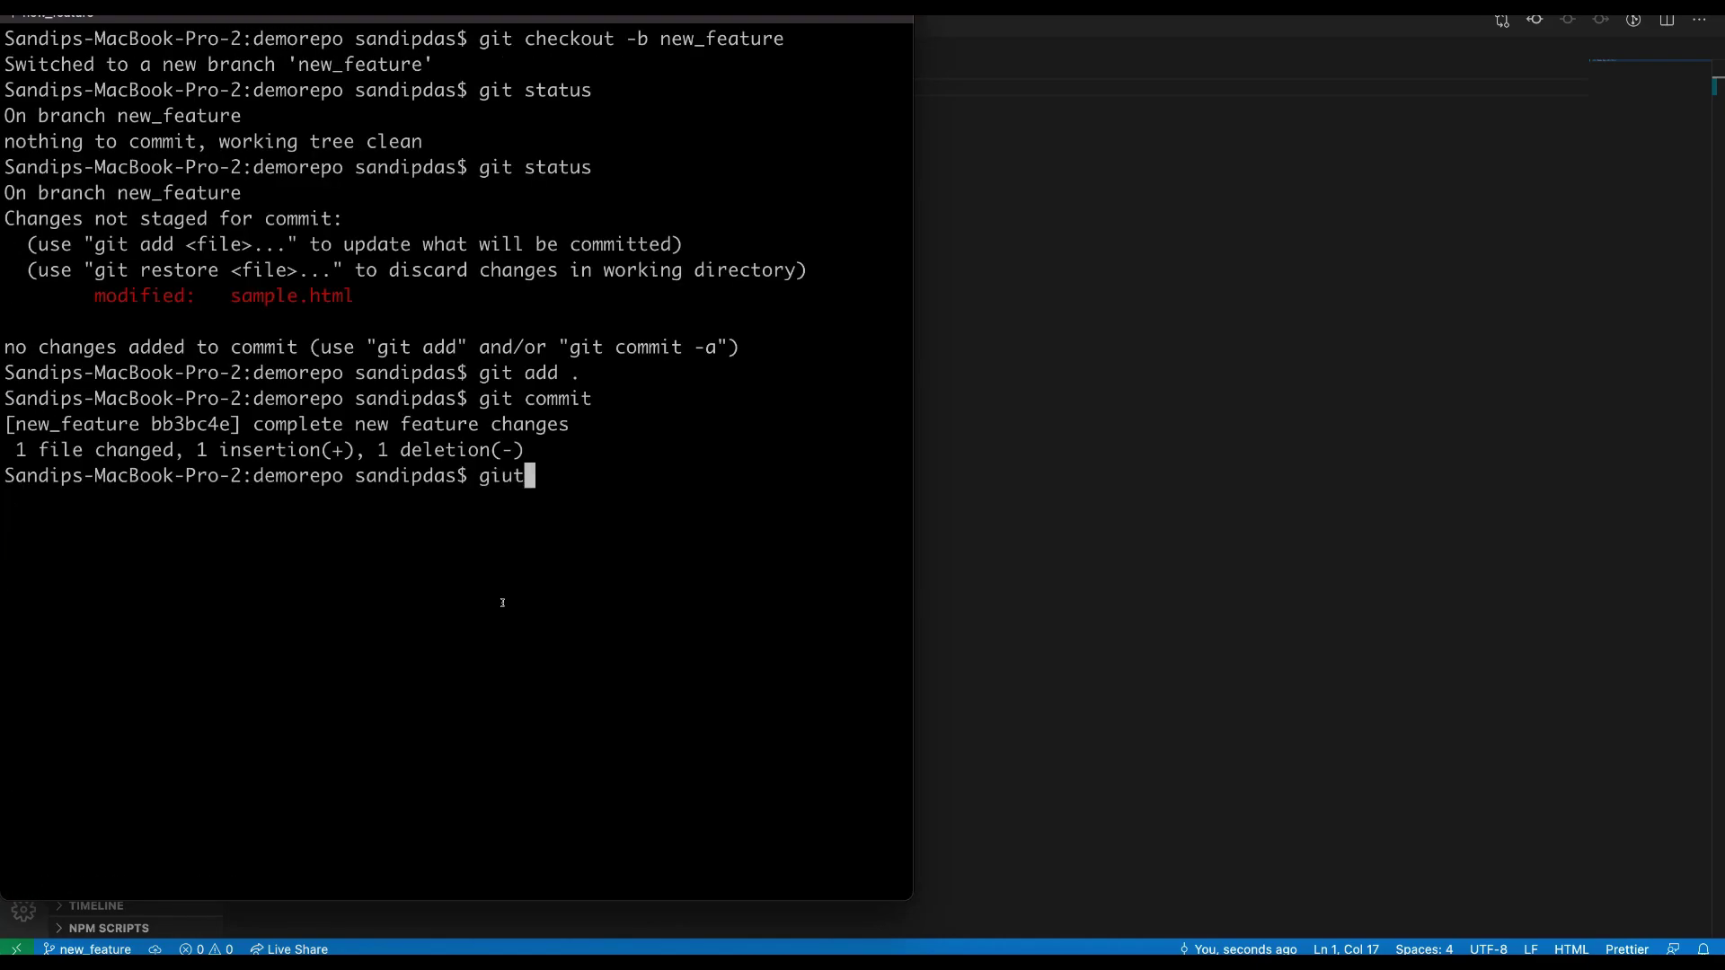
key("BackSpace")
key("BackSpace")
type("t")
type("push orifin")
key("BackSpace")
key("BackSpace")
key("BackSpace")
key("BackSpace")
key("BackSpace")
key("BackSpace")
Step: Switch to the browser to check demorepo's branch list in CodeCommit, and return to iTerm
double_click(100, 418)
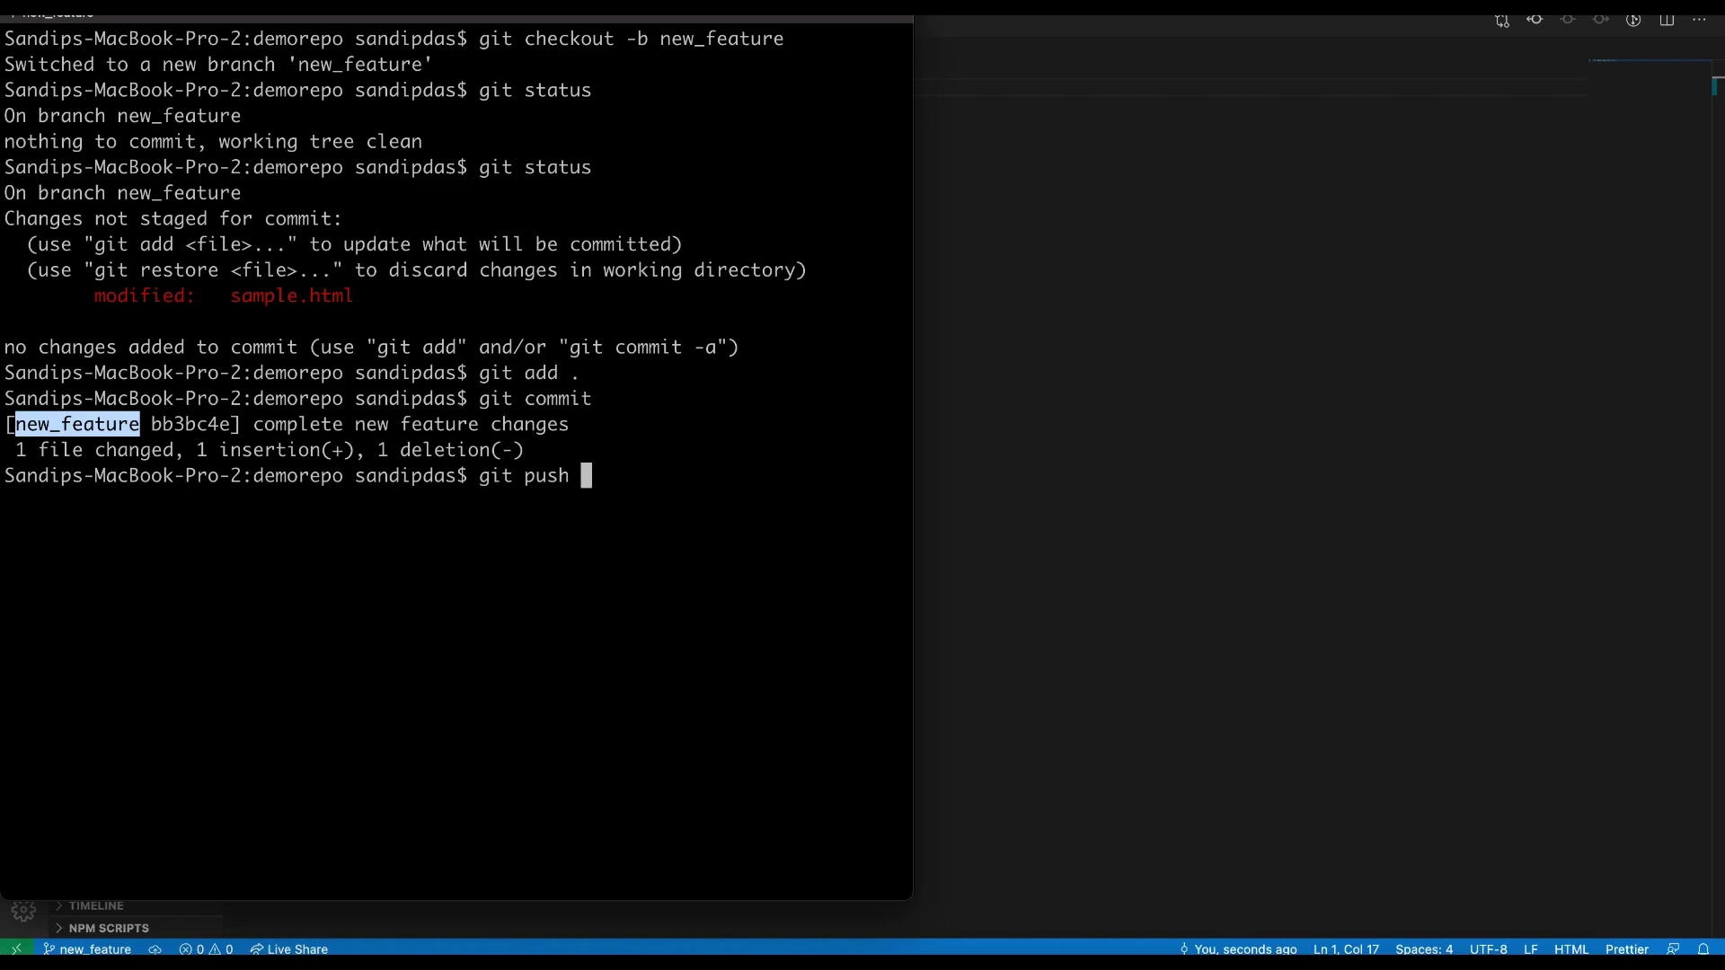
left_click(1278, 963)
left_click(1170, 218)
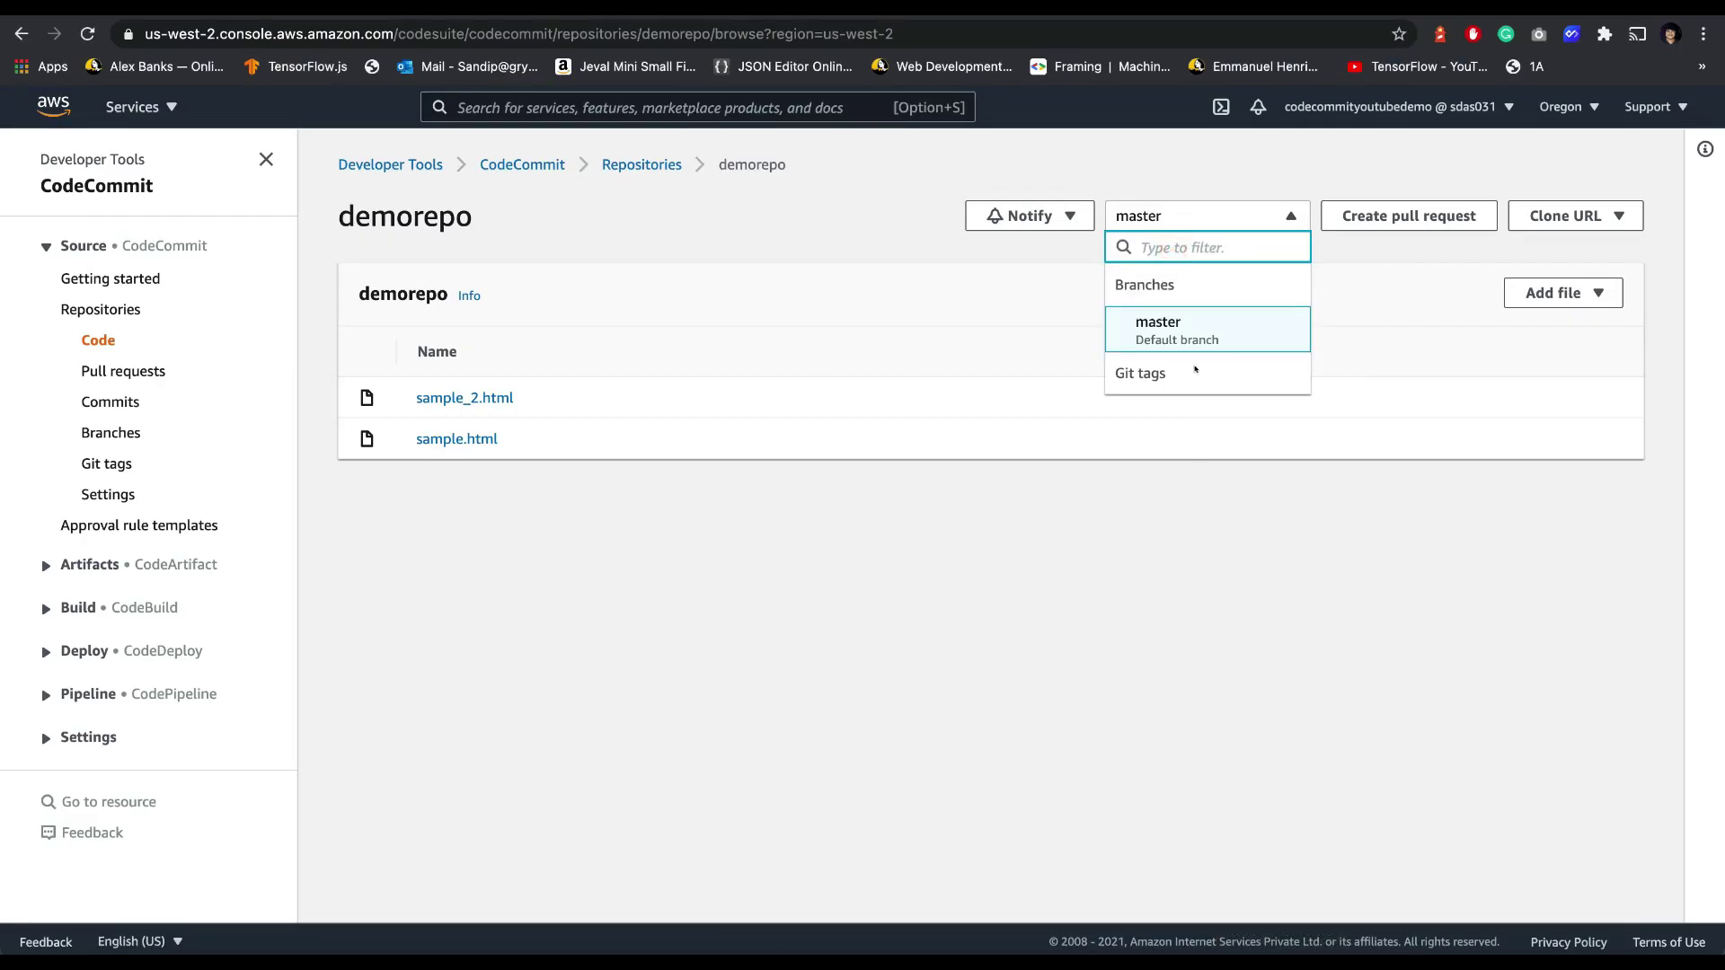
left_click(1332, 962)
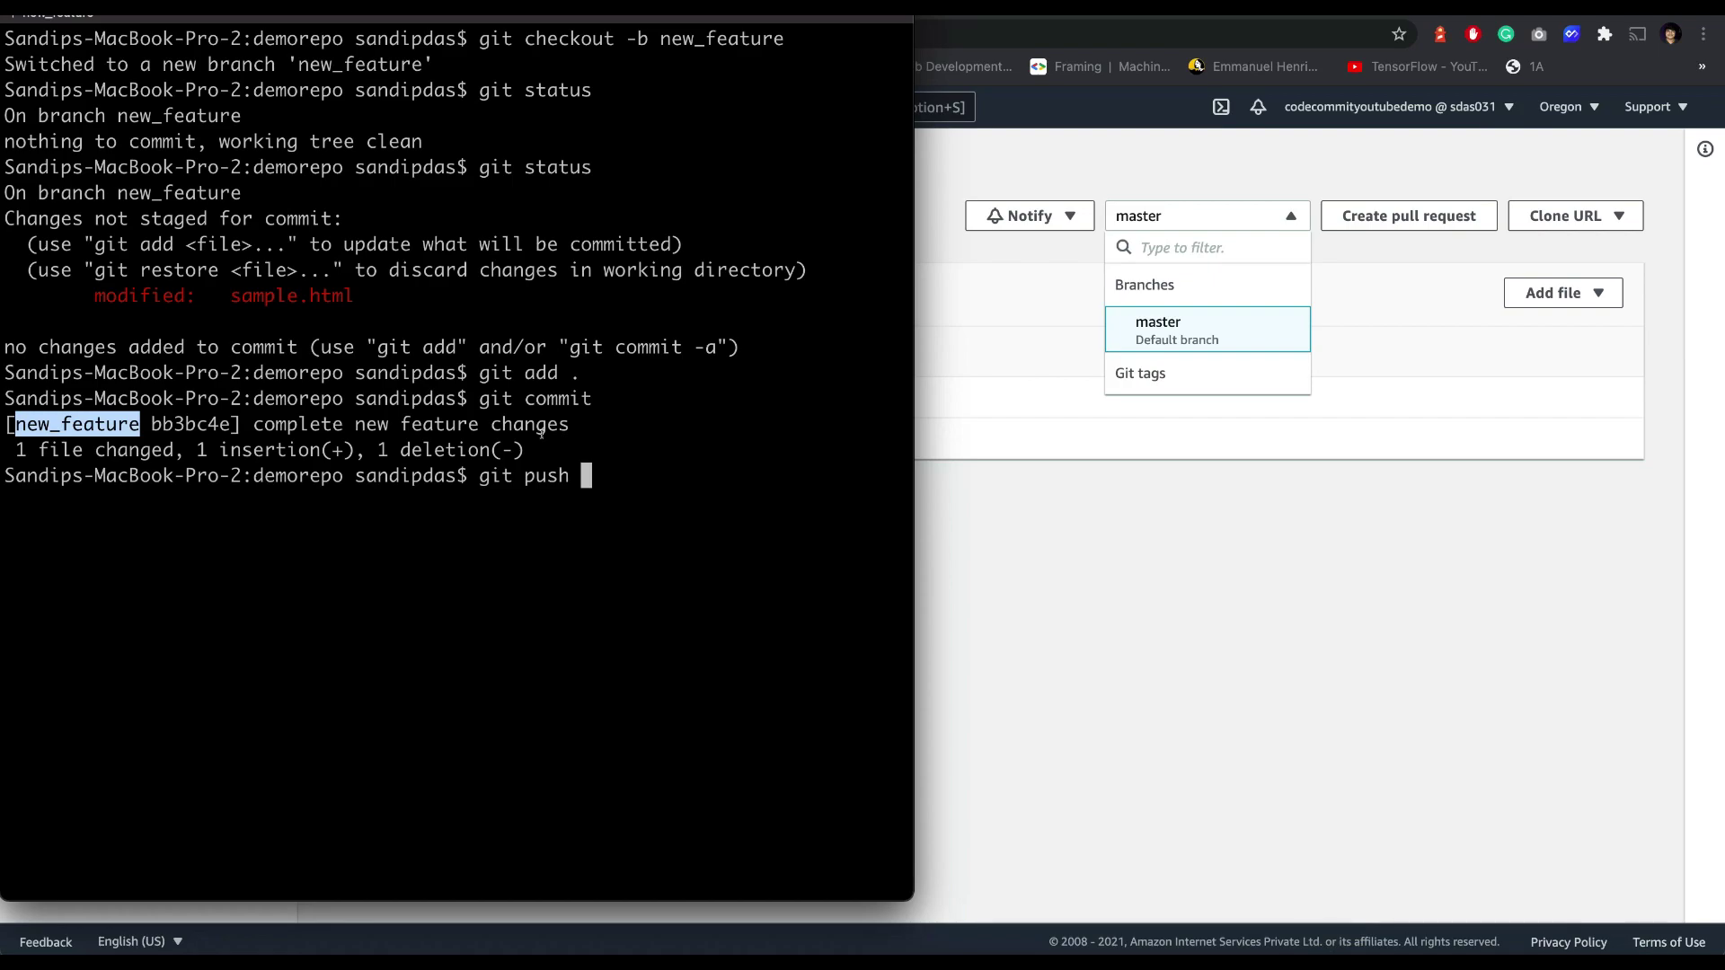
Step: Complete the push command with origin new_feature and run it to push the branch to CodeCommit
type("origin")
key("BackSpace")
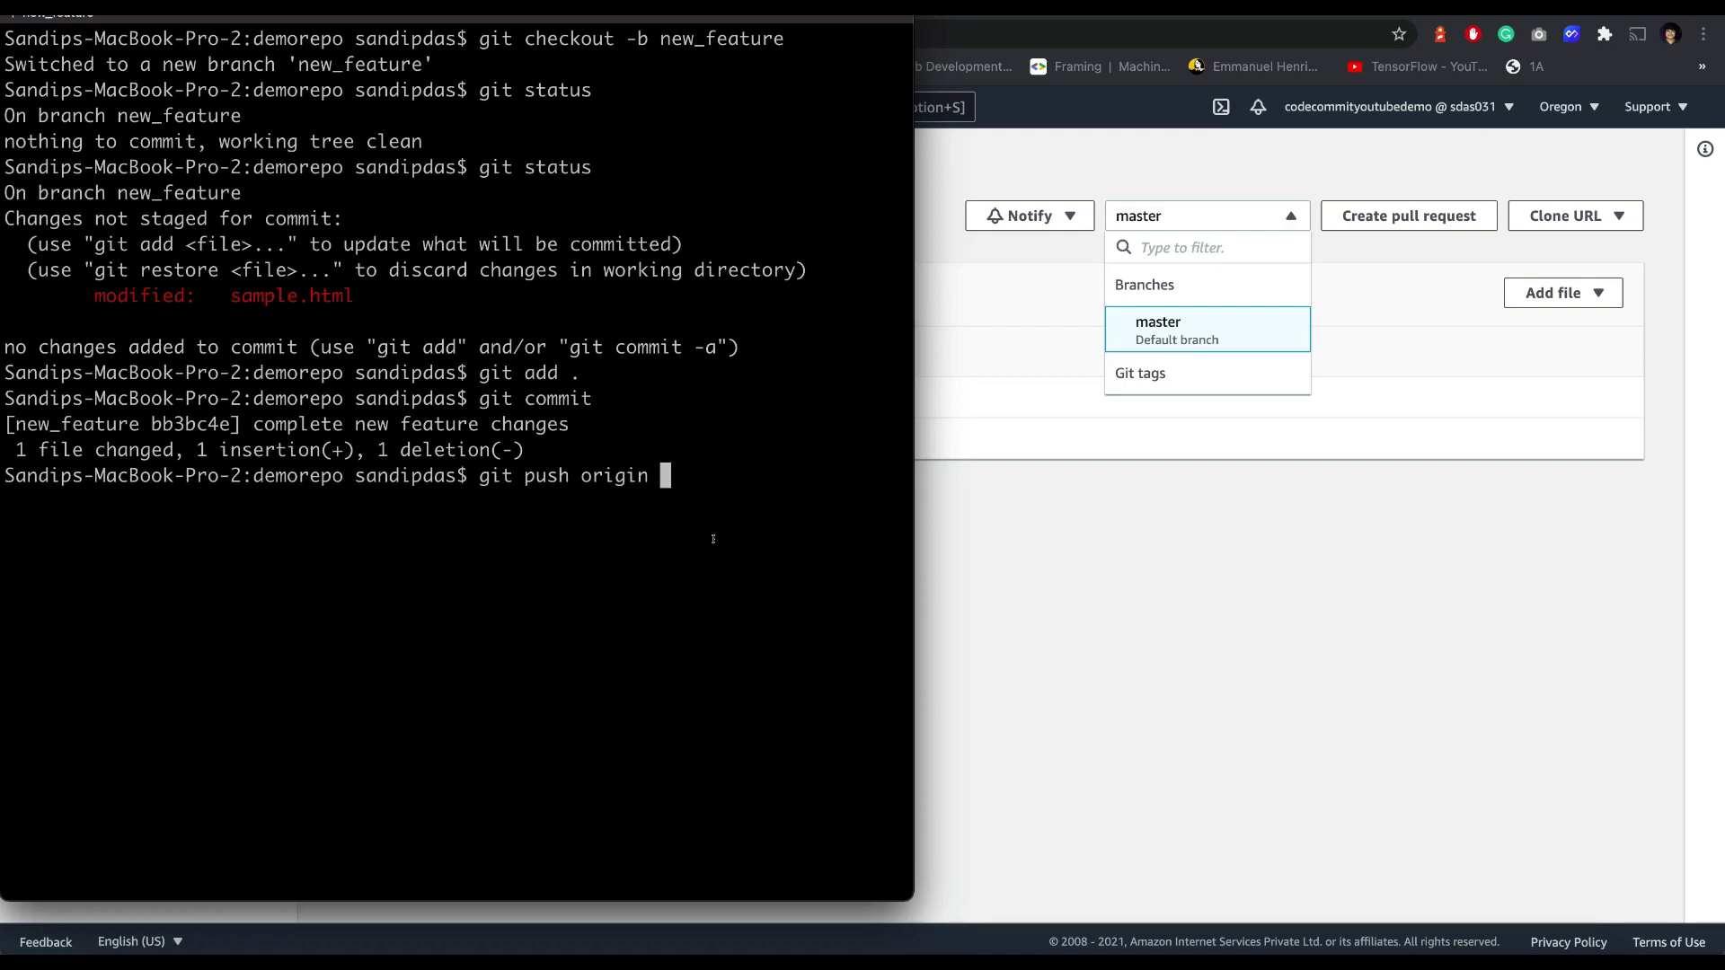
double_click(98, 422)
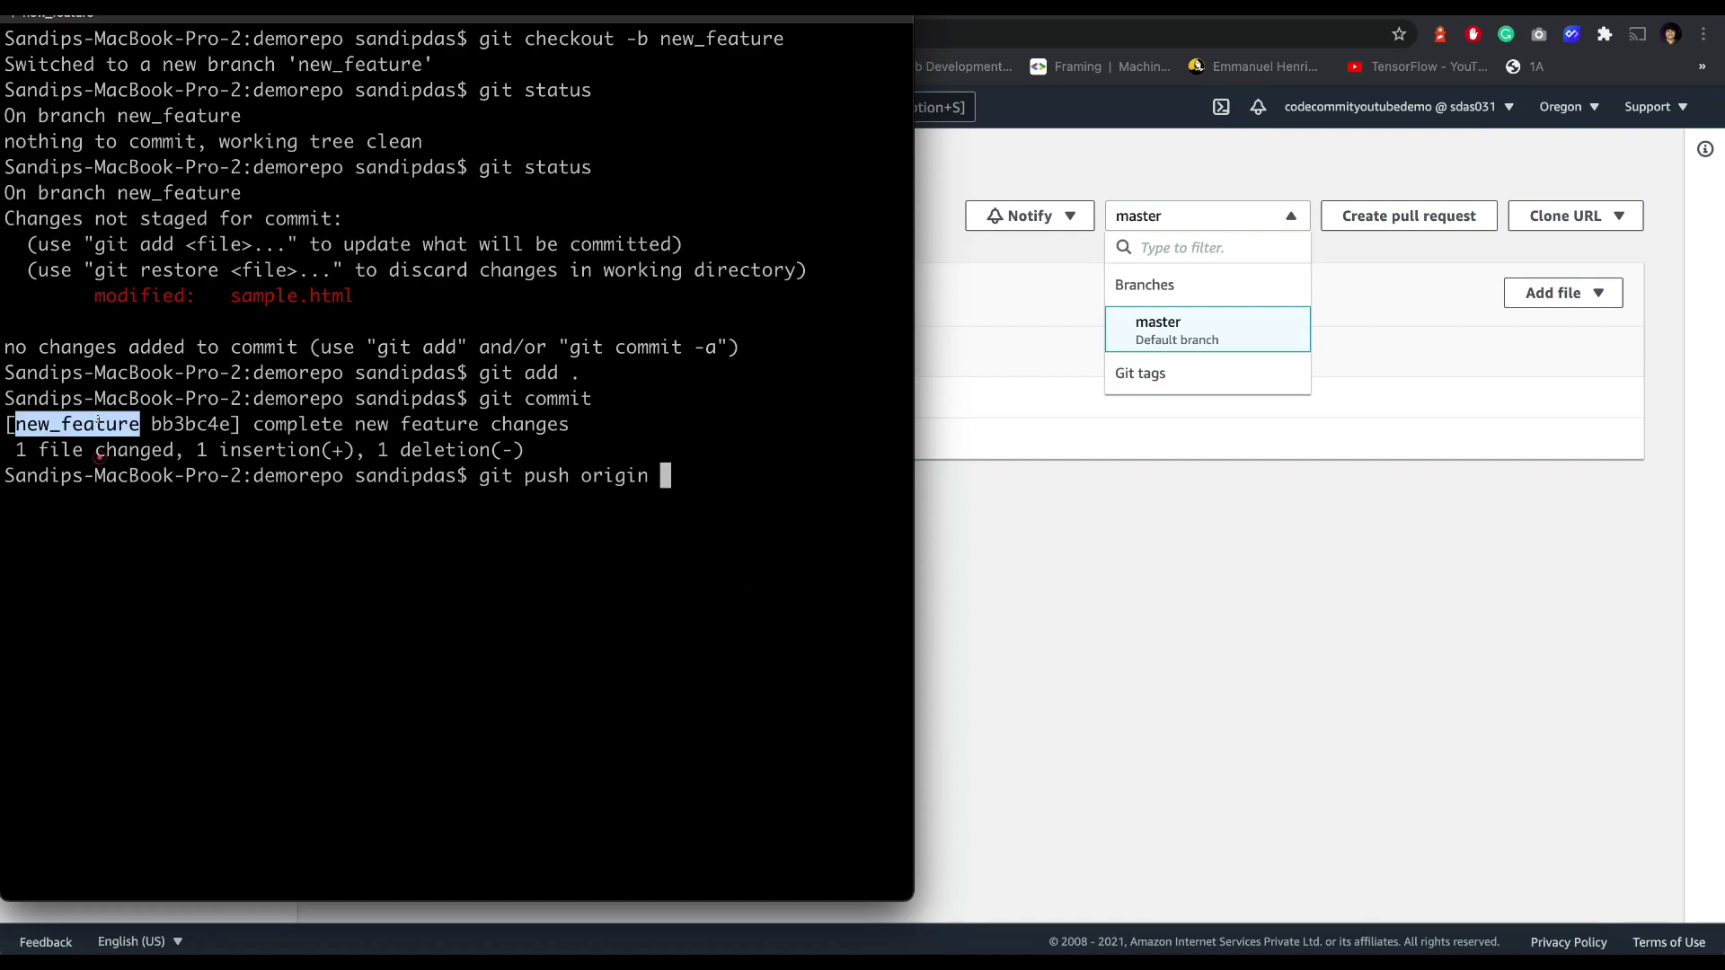
key("super+c")
key("super+v")
double_click(589, 476)
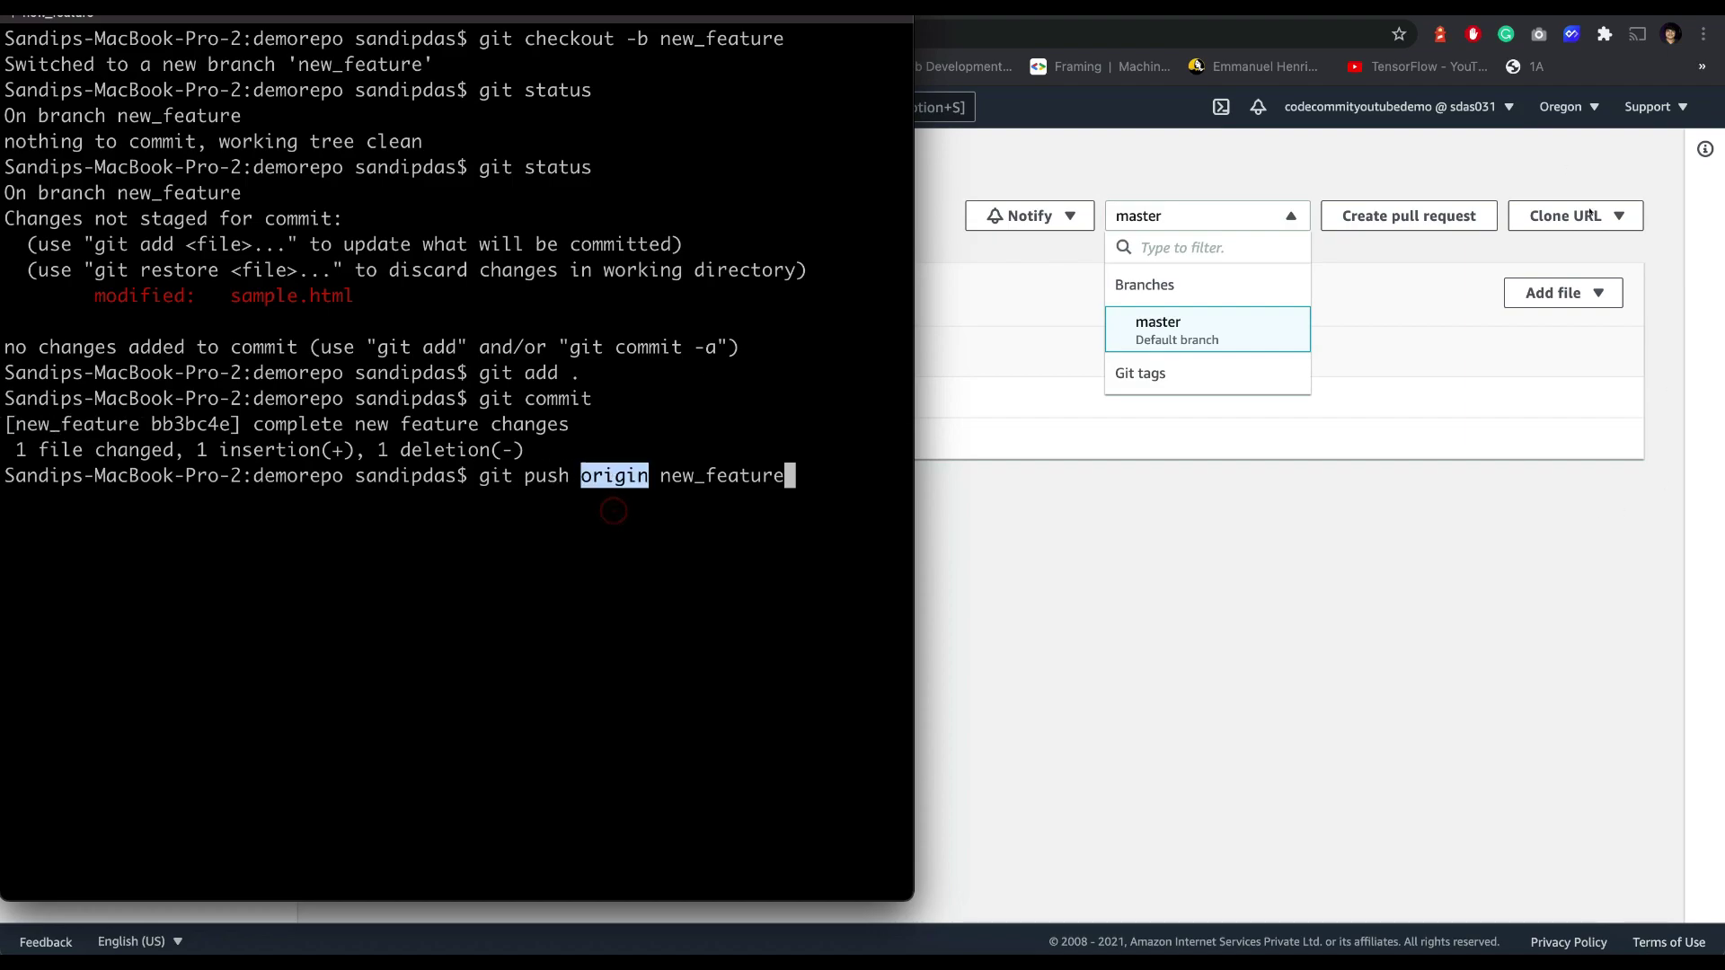
double_click(685, 478)
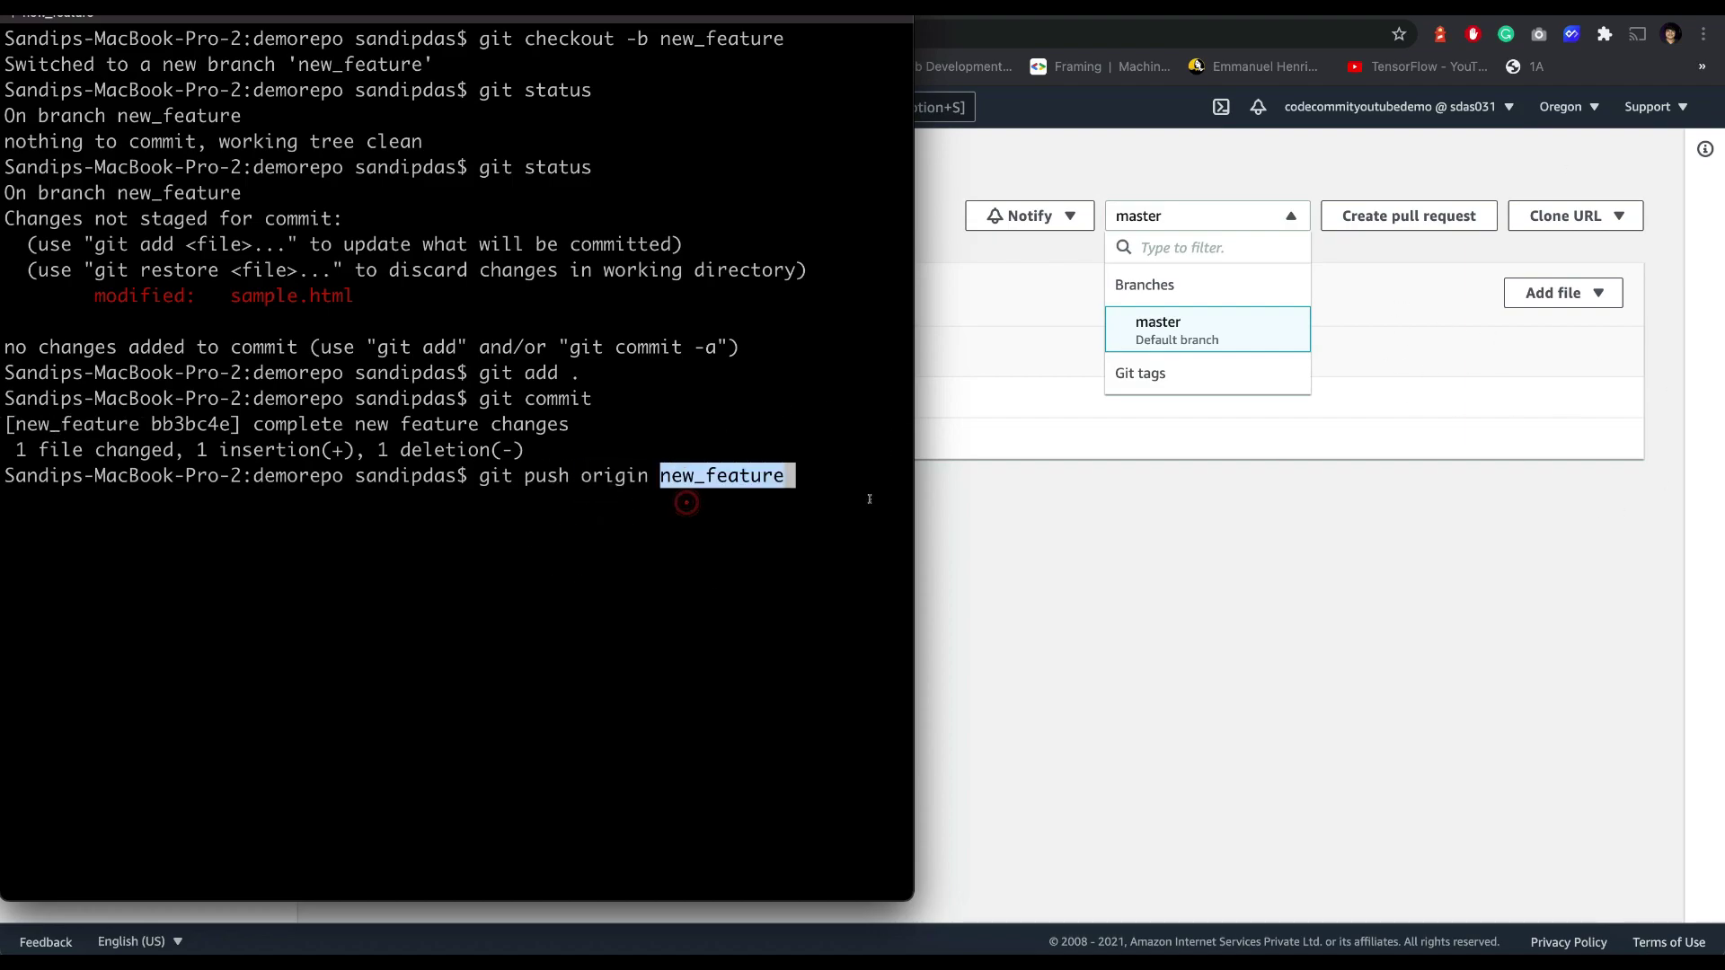
left_click(812, 464)
key("Return")
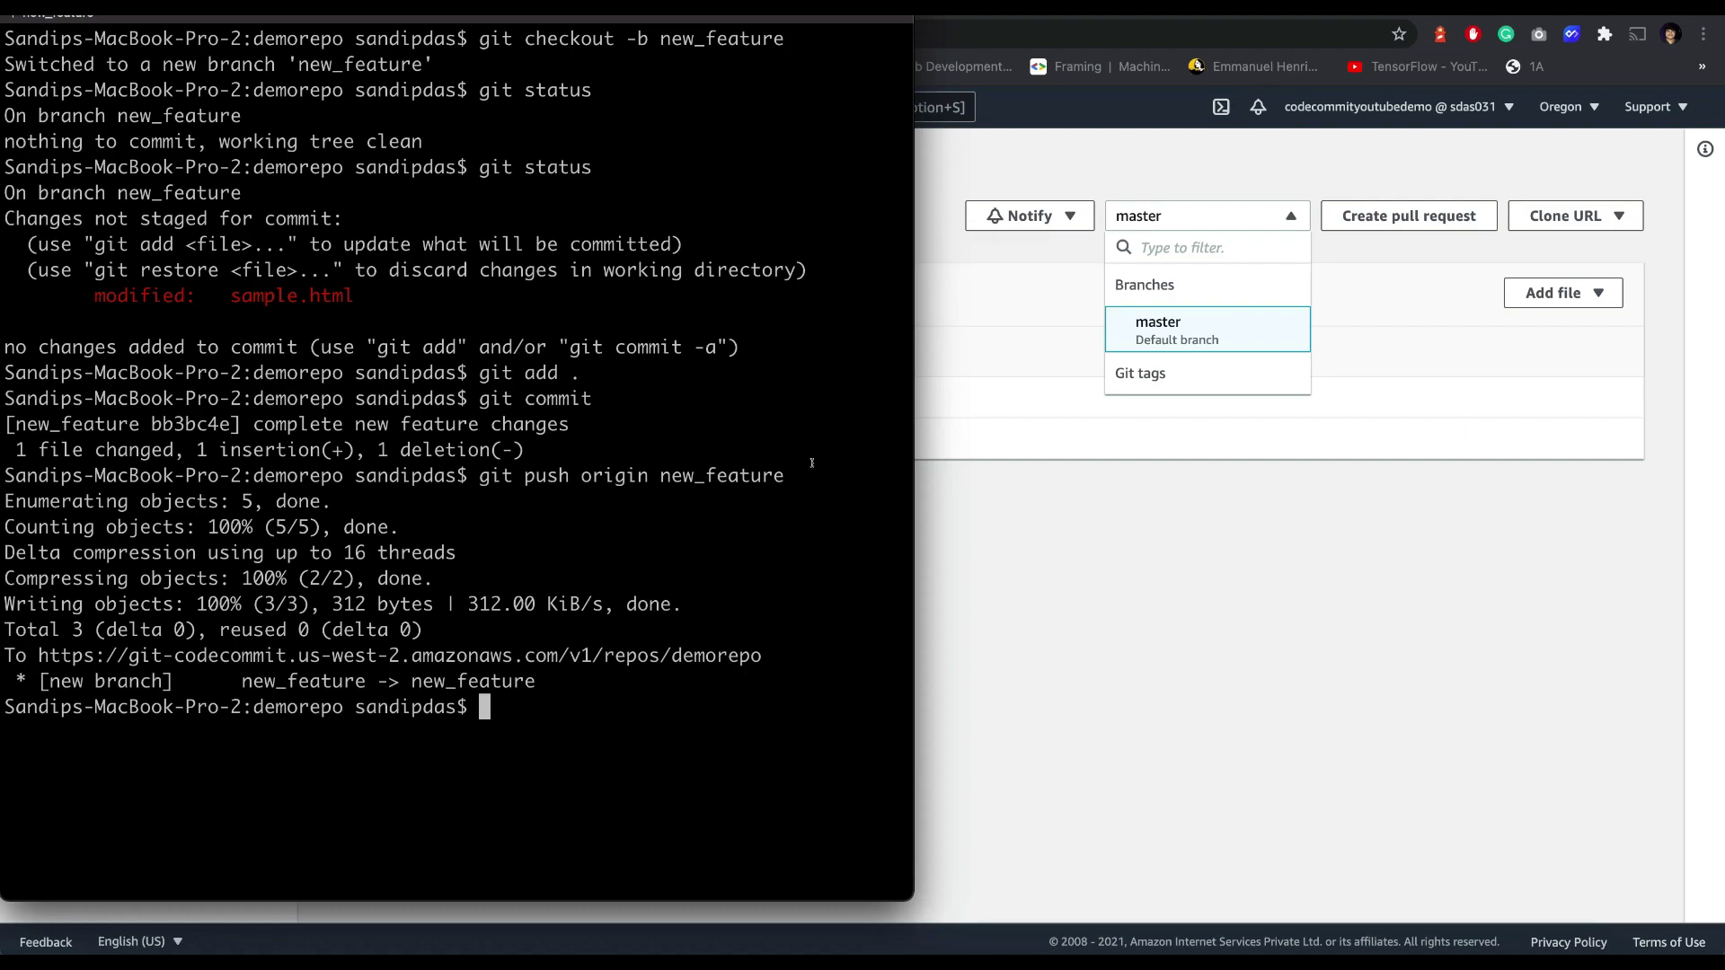
Step: Examine the push output for the remote repository URL and the branch mapping
left_click_drag(37, 655, 164, 681)
double_click(163, 681)
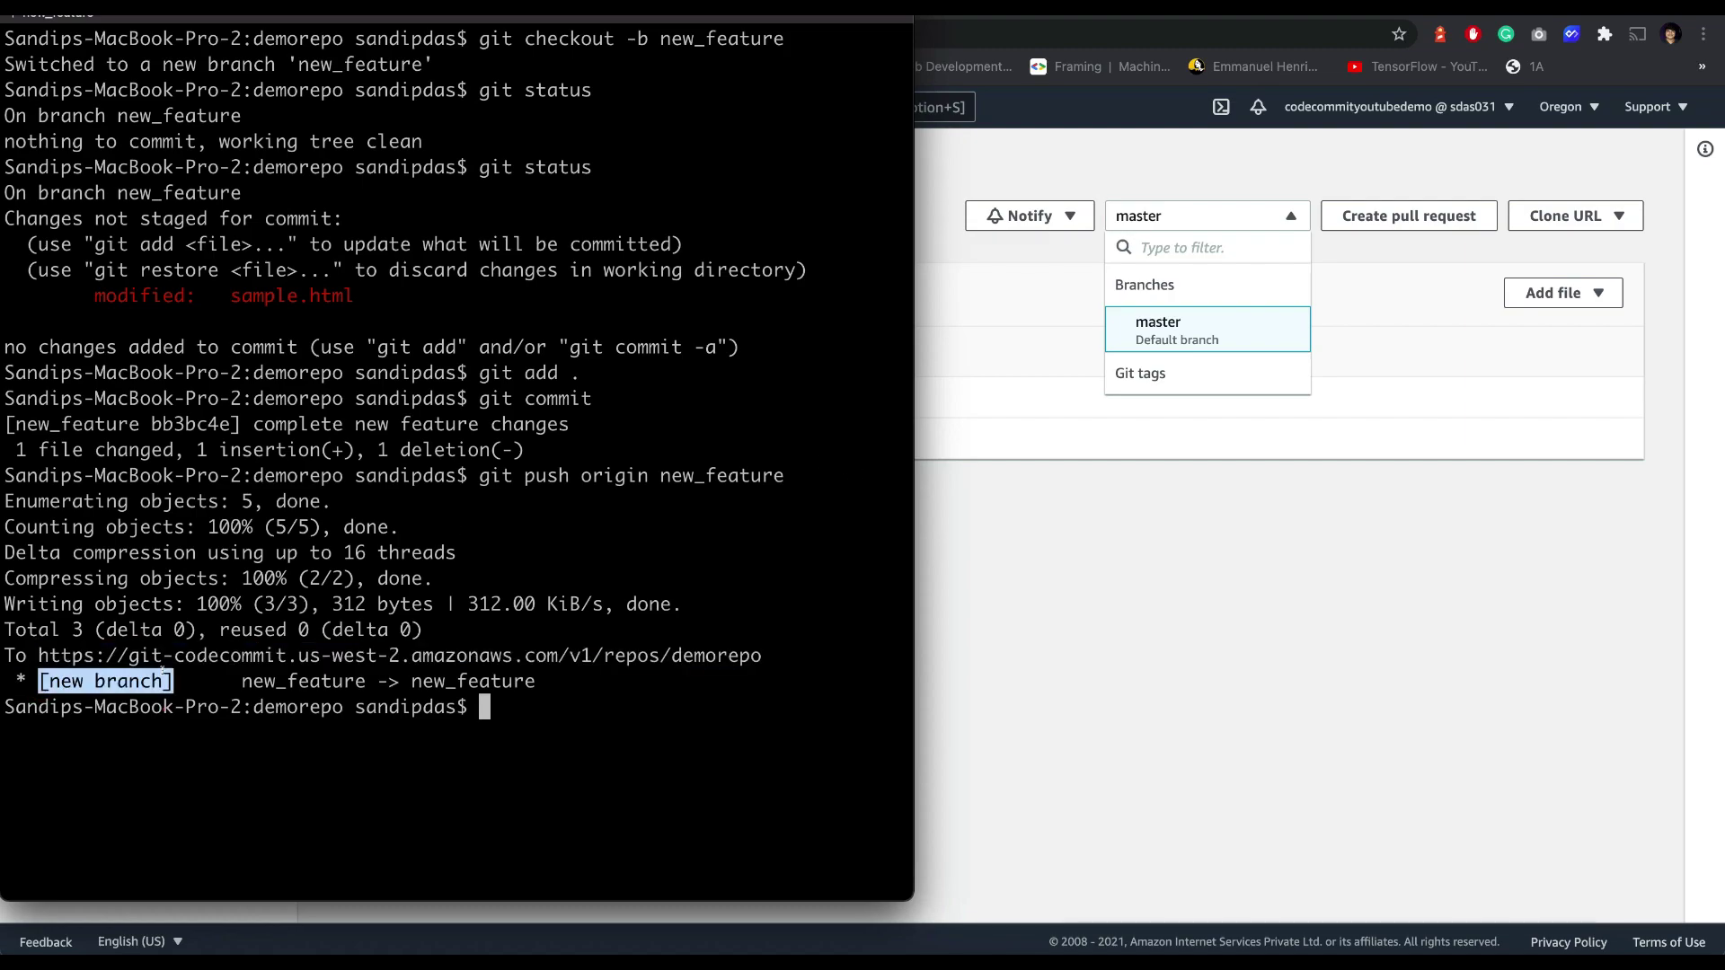
double_click(305, 681)
Step: Switch to the browser, reload the demorepo page, and display the new_feature branch
left_click(1378, 351)
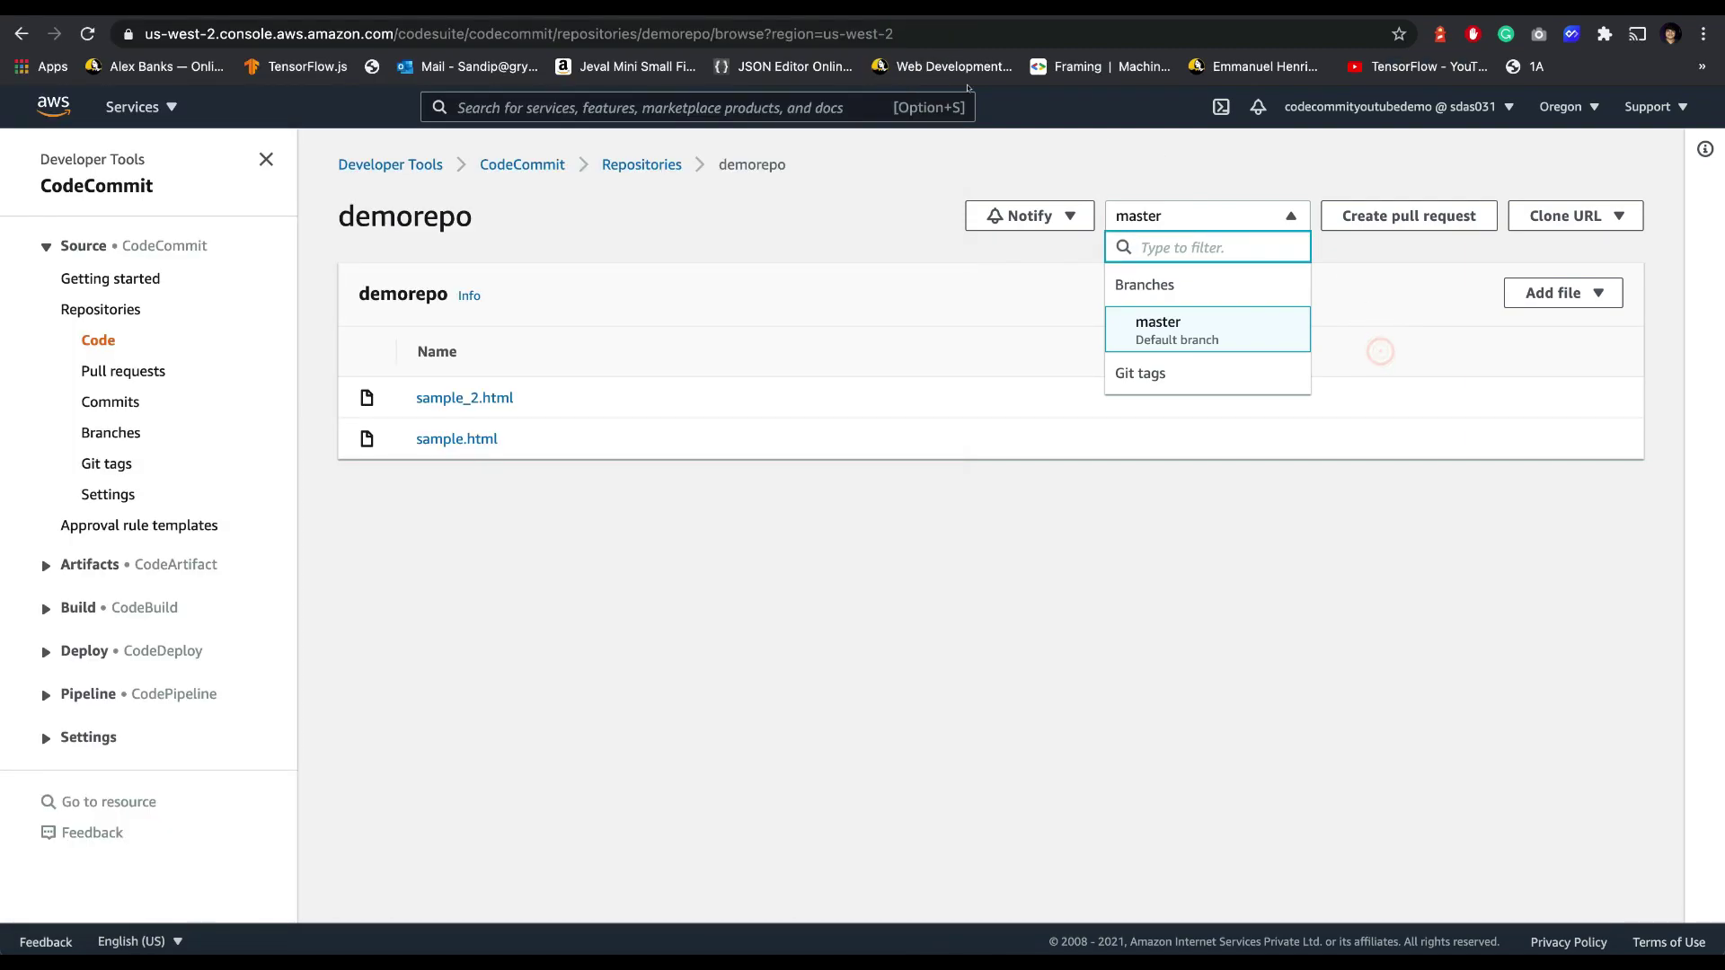
left_click(87, 33)
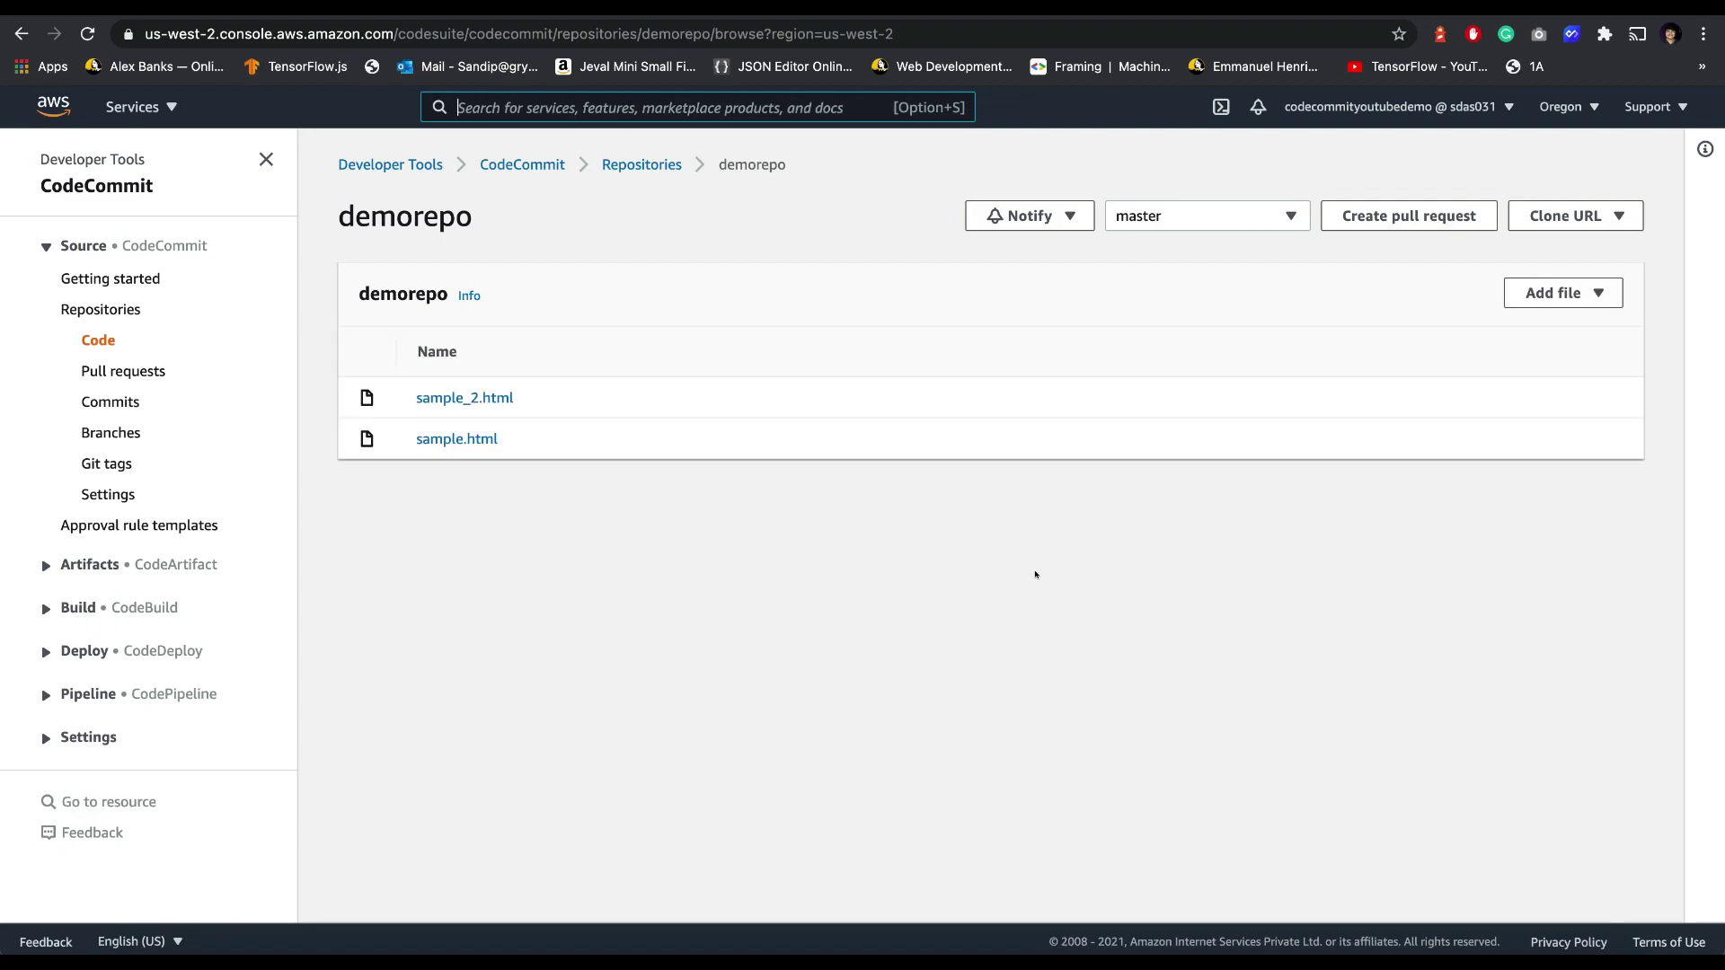
left_click(1180, 227)
left_click(1182, 223)
left_click(1182, 223)
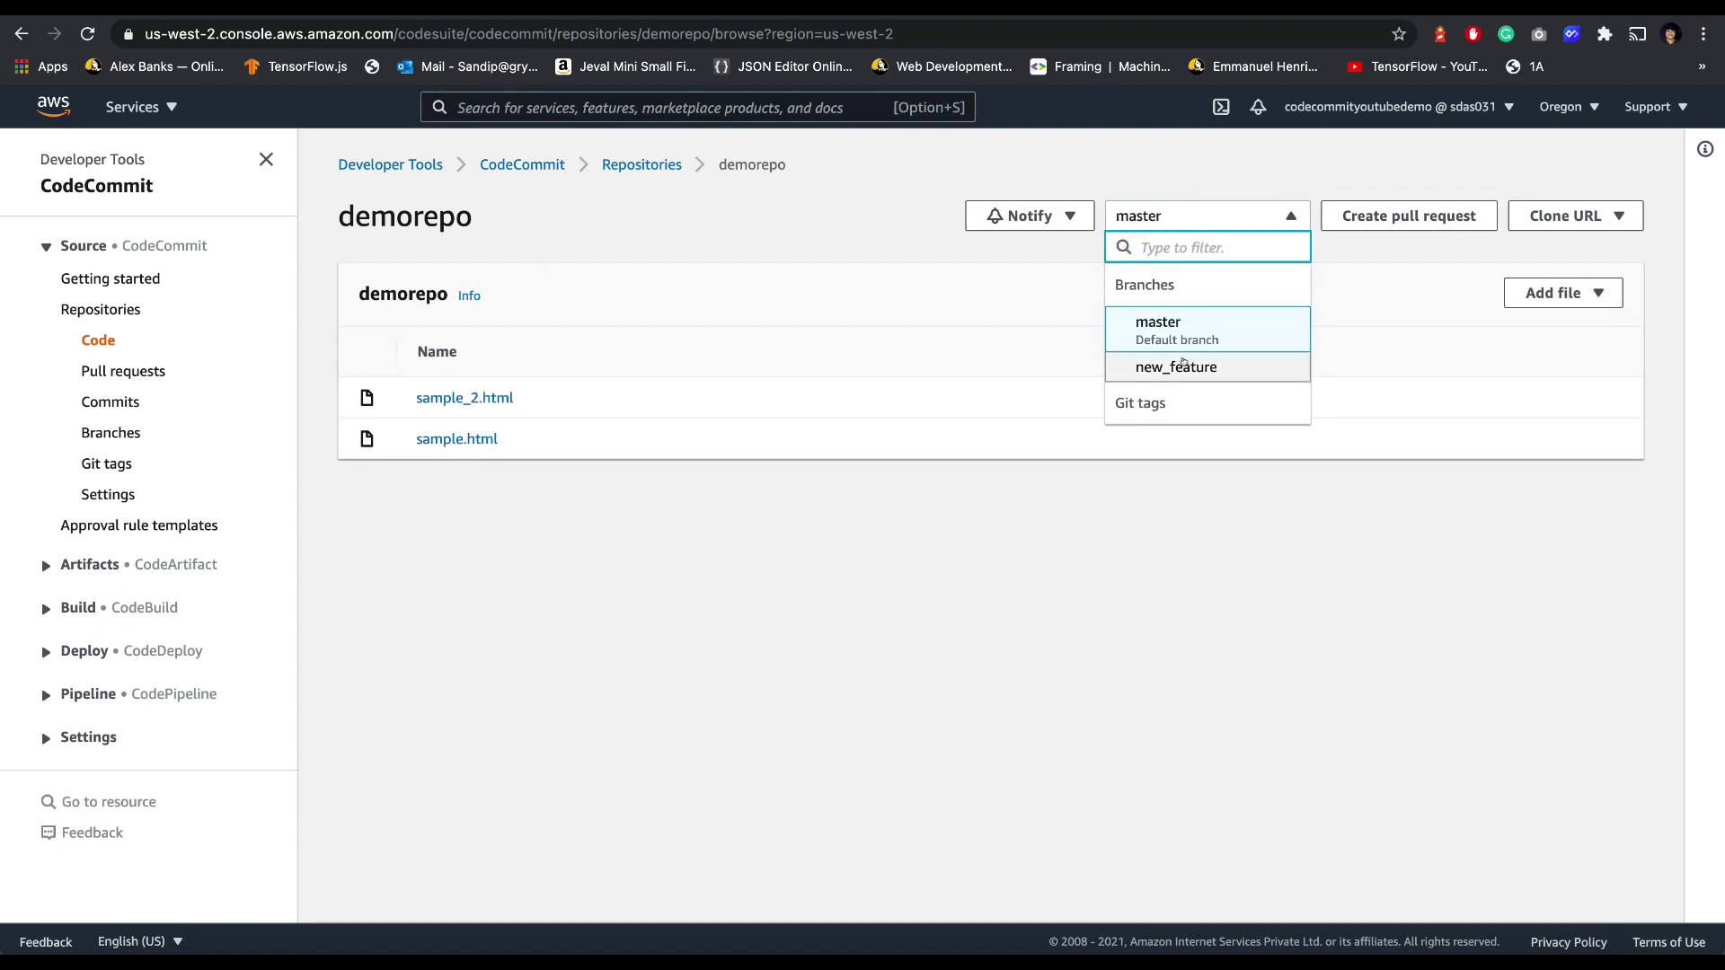
left_click(1182, 364)
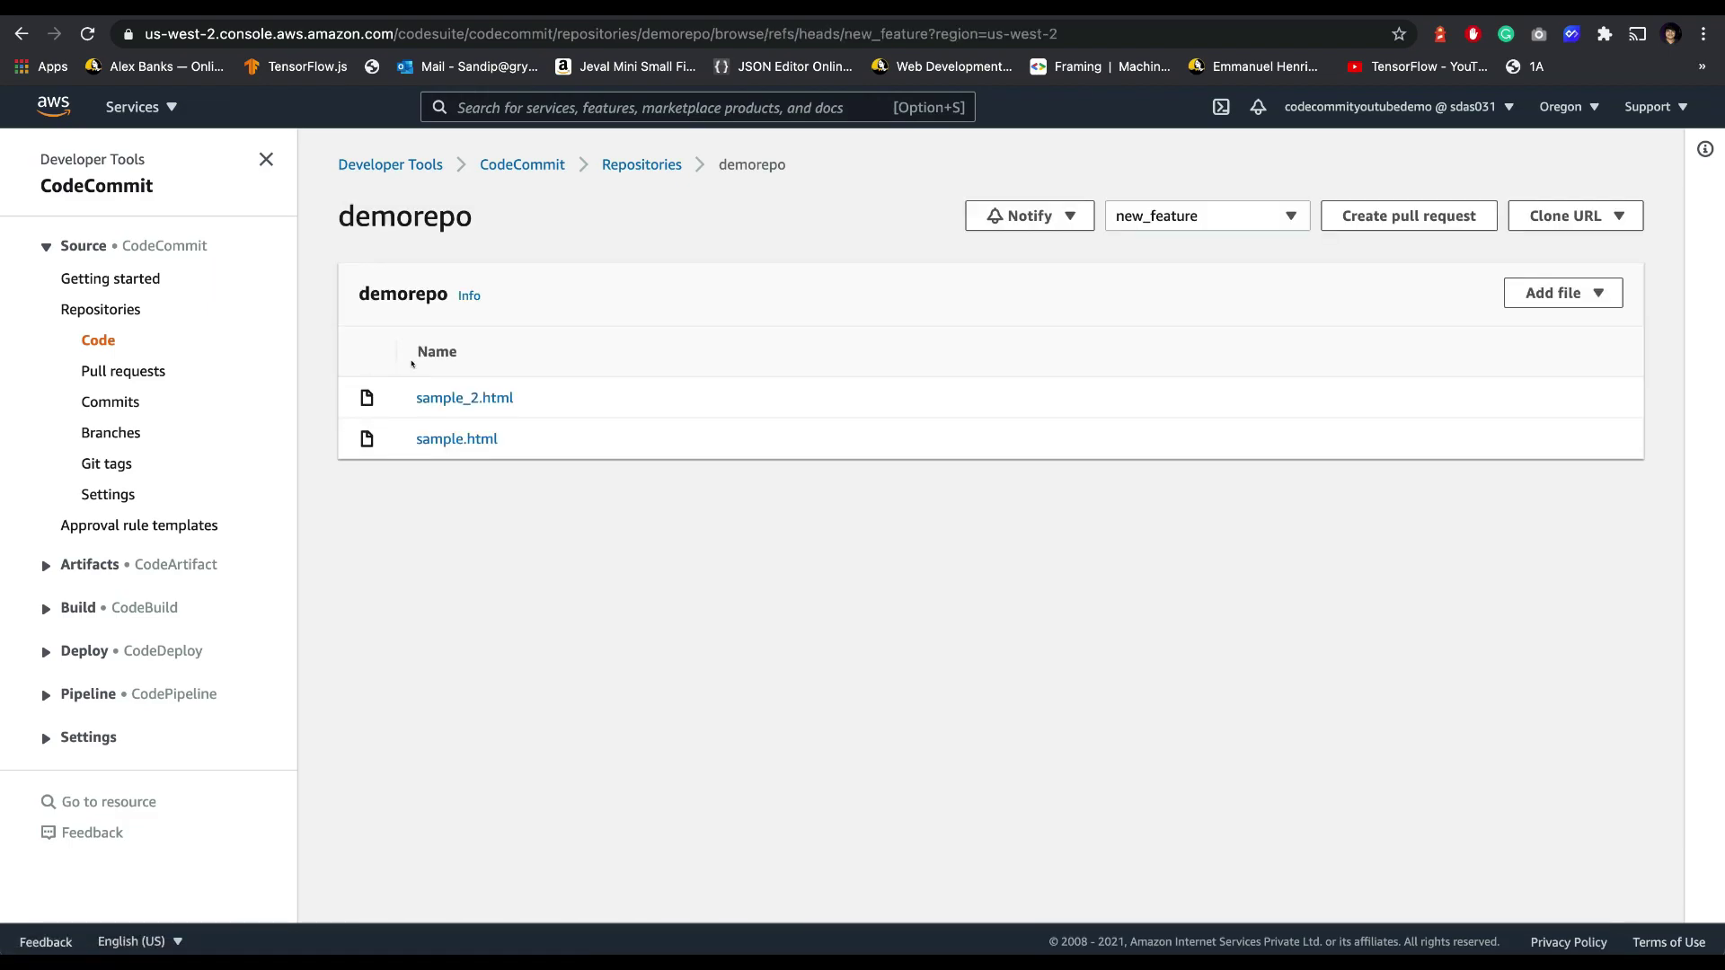
Step: Open sample.html on the new_feature branch to view its contents, and look at the list of branches
left_click(458, 439)
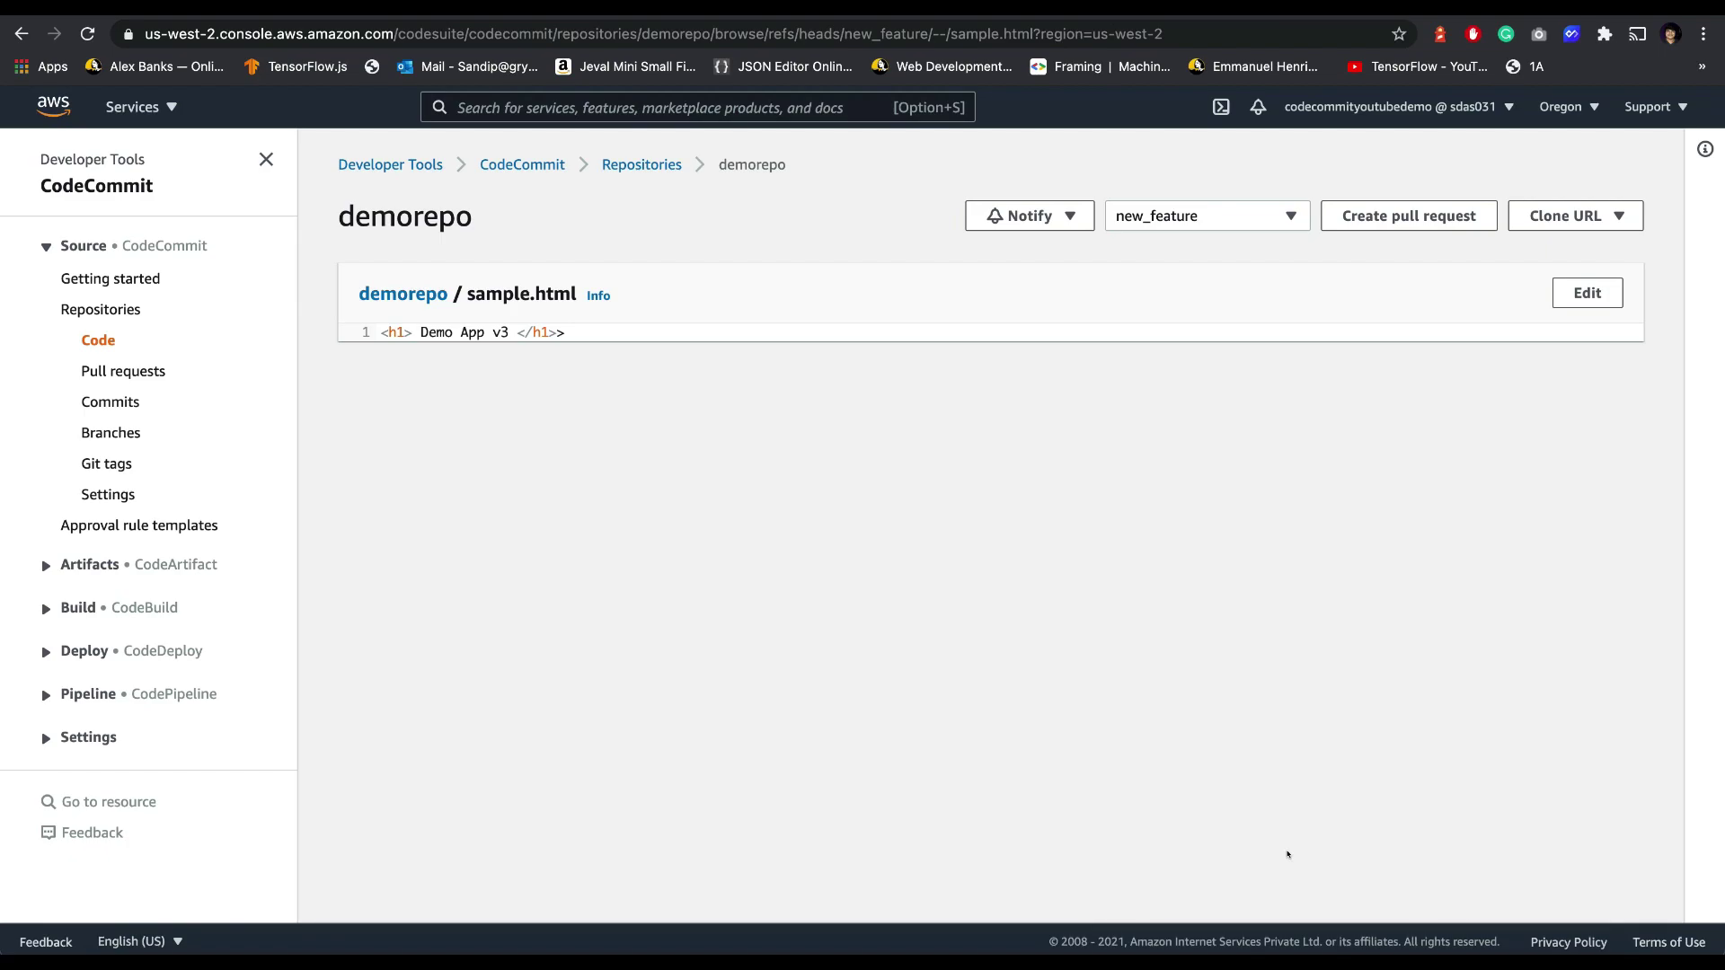
left_click(1216, 221)
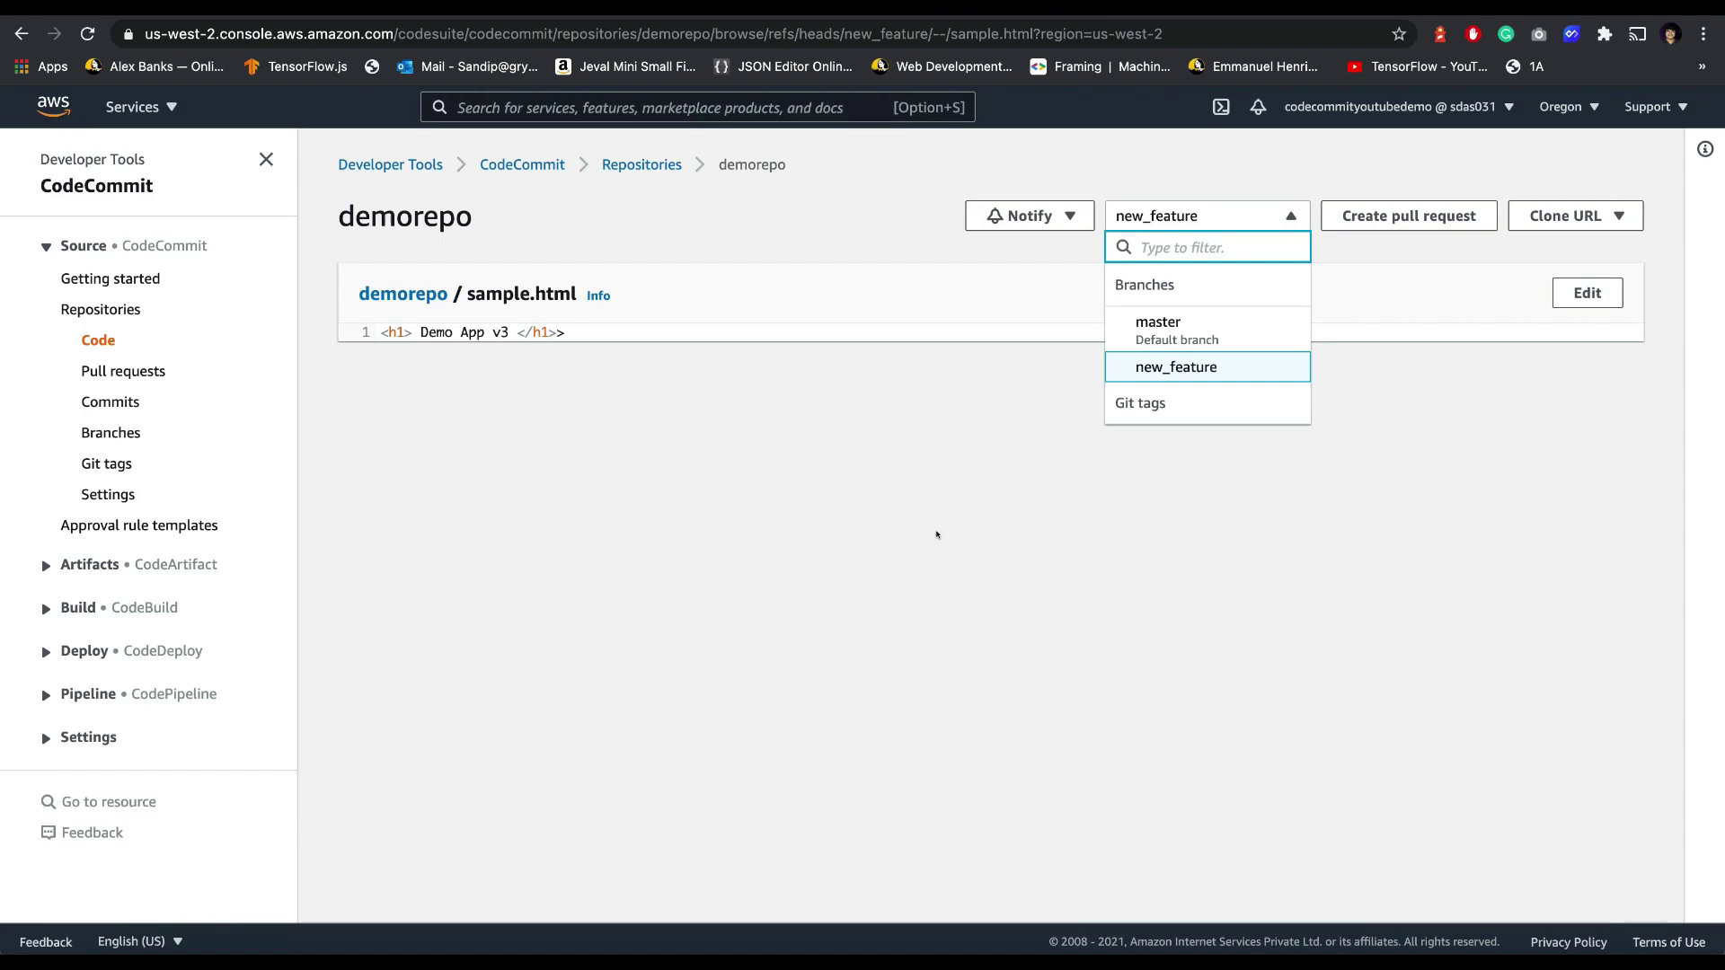
left_click(791, 570)
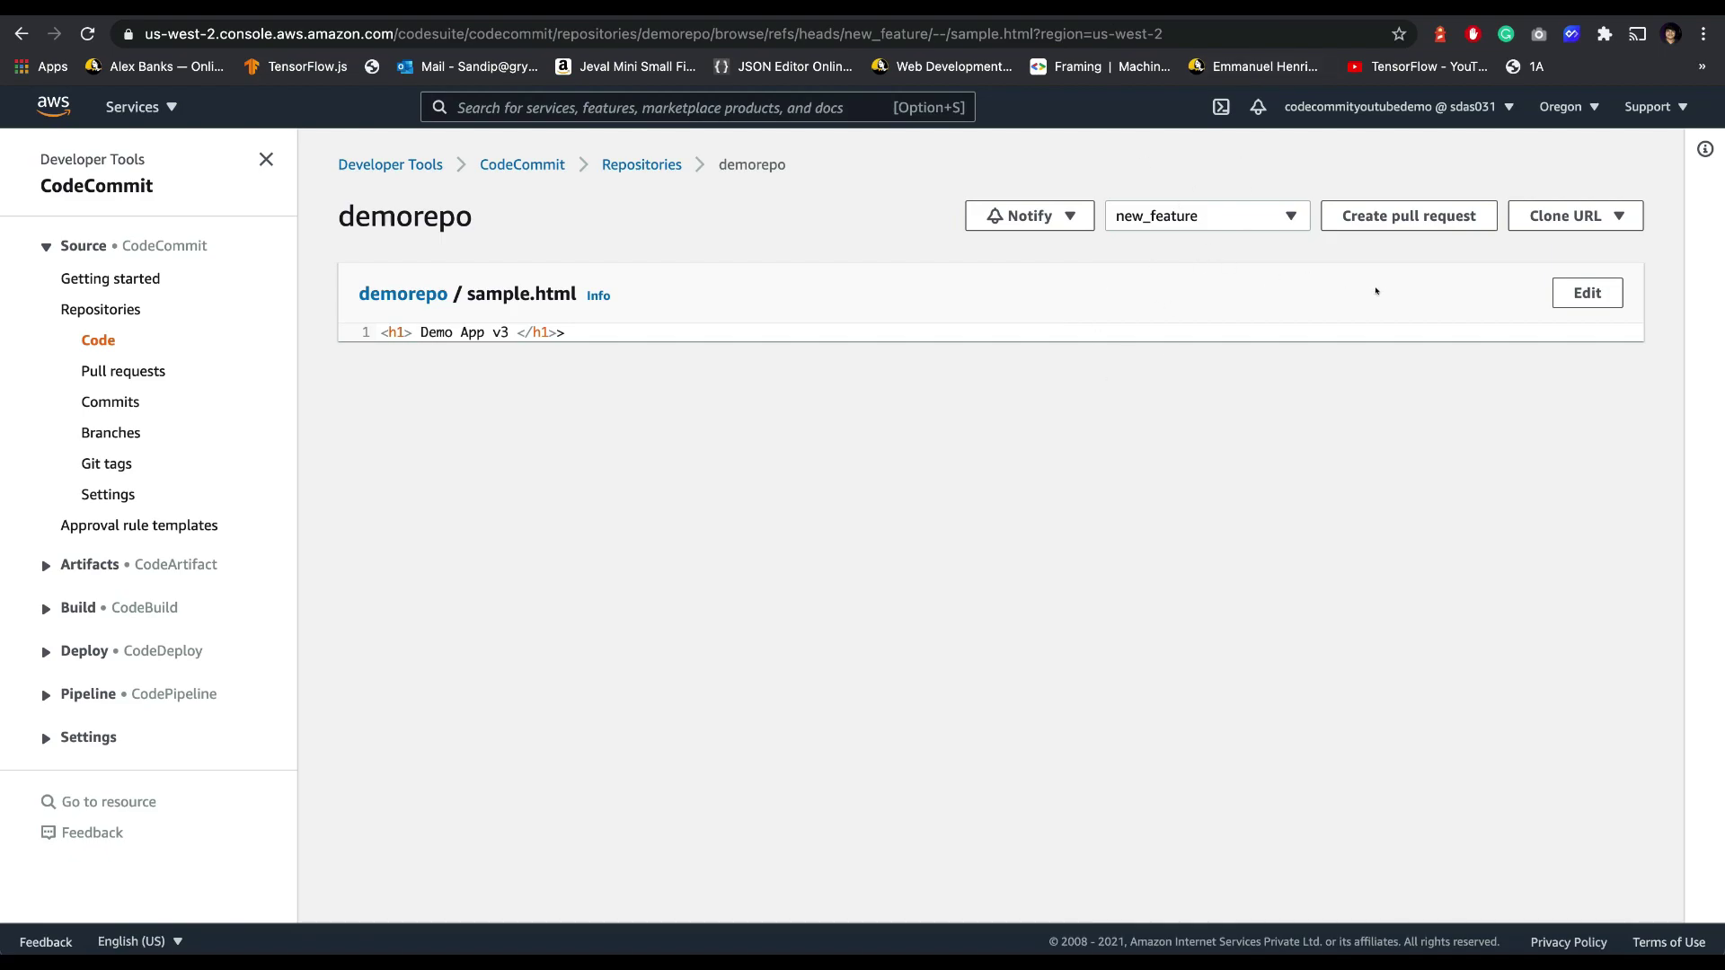
Step: Start a pull request from new_feature into master, compare the branches, and review the changes to sample.html
left_click(1347, 225)
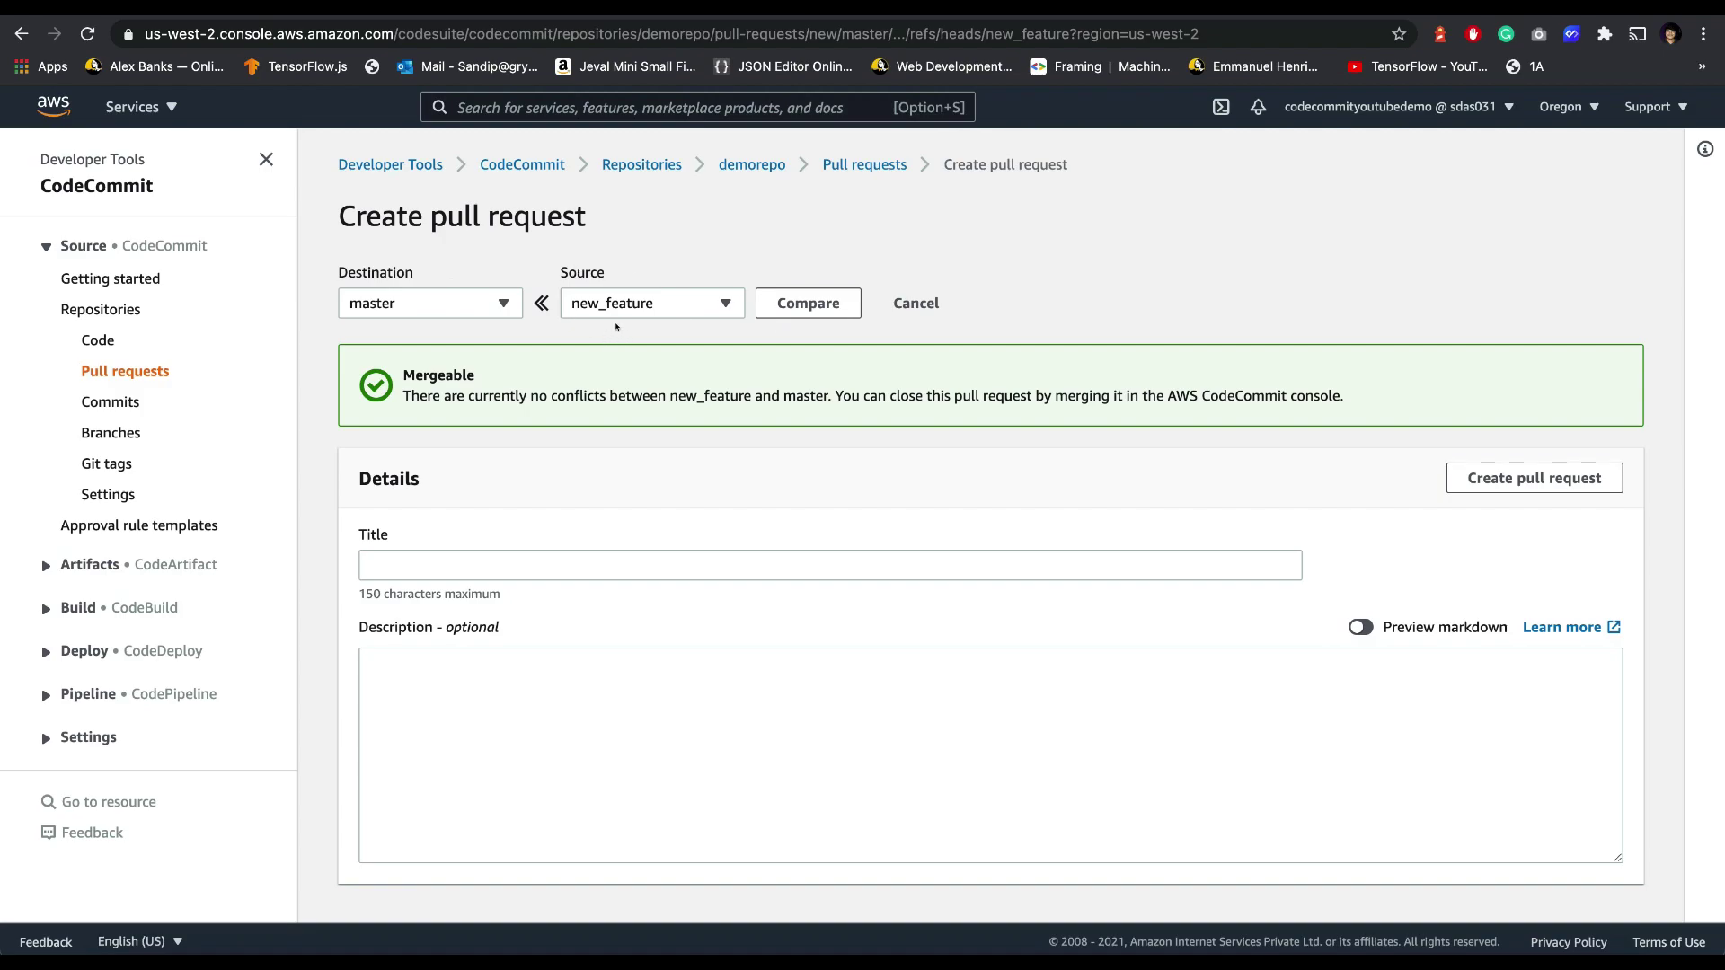
left_click(804, 303)
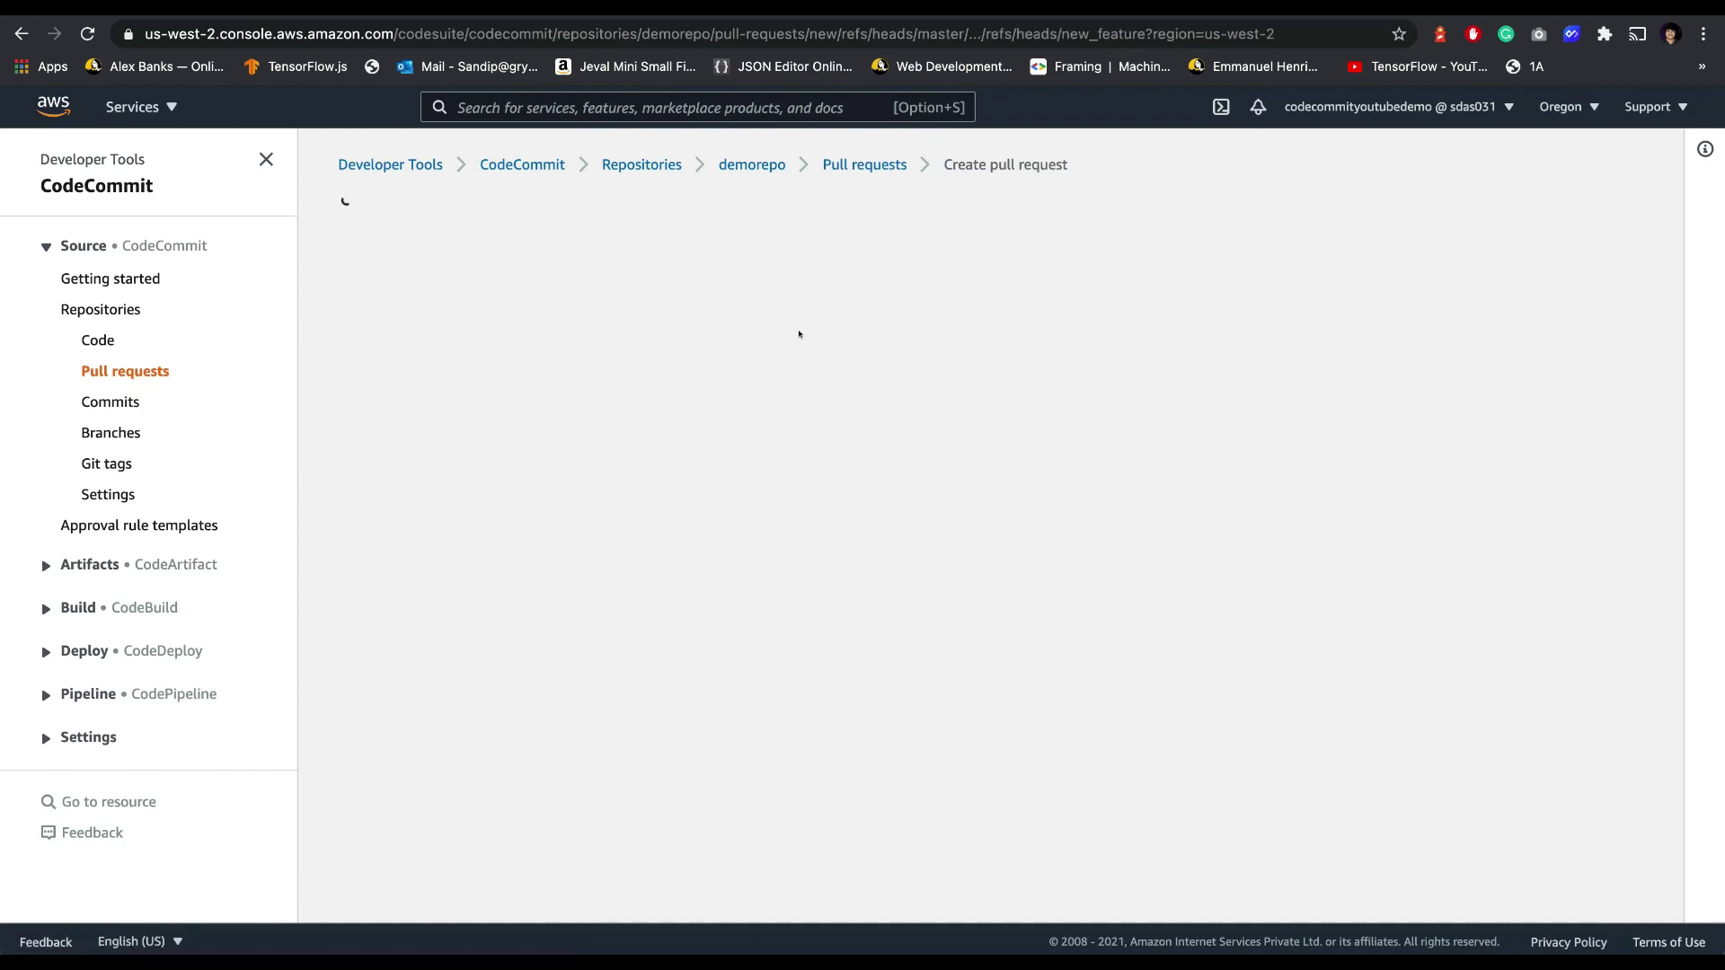
scroll(680, 831, "down", 5)
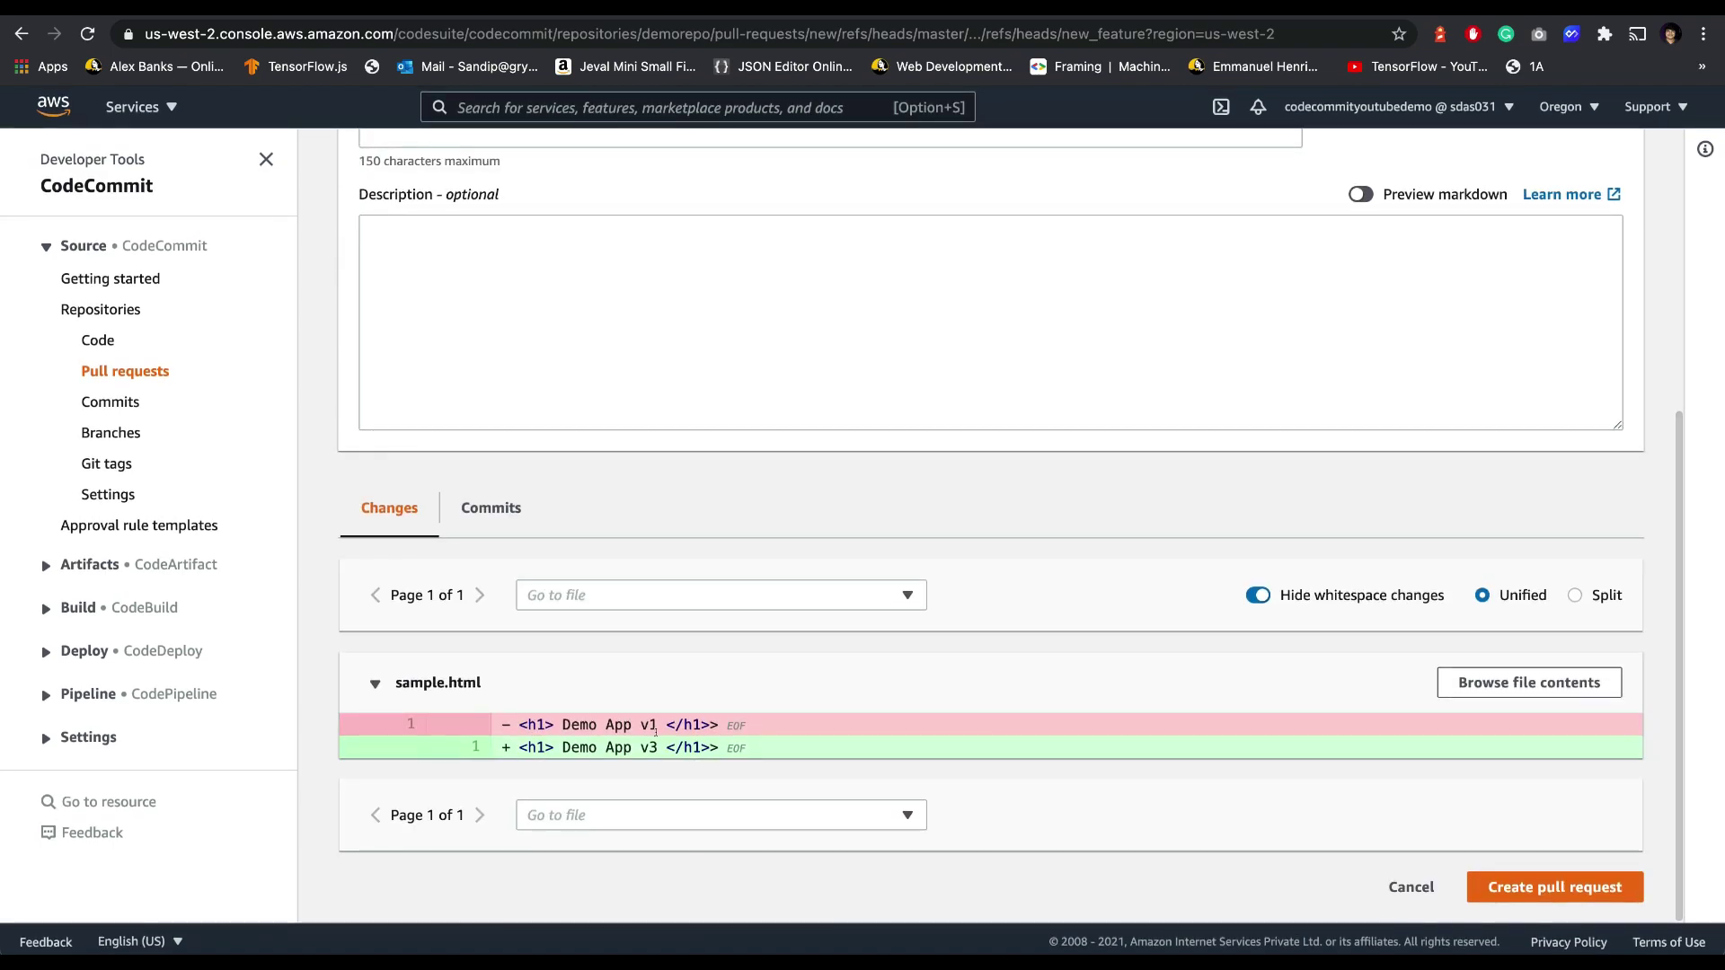
scroll(601, 732, "up", 5)
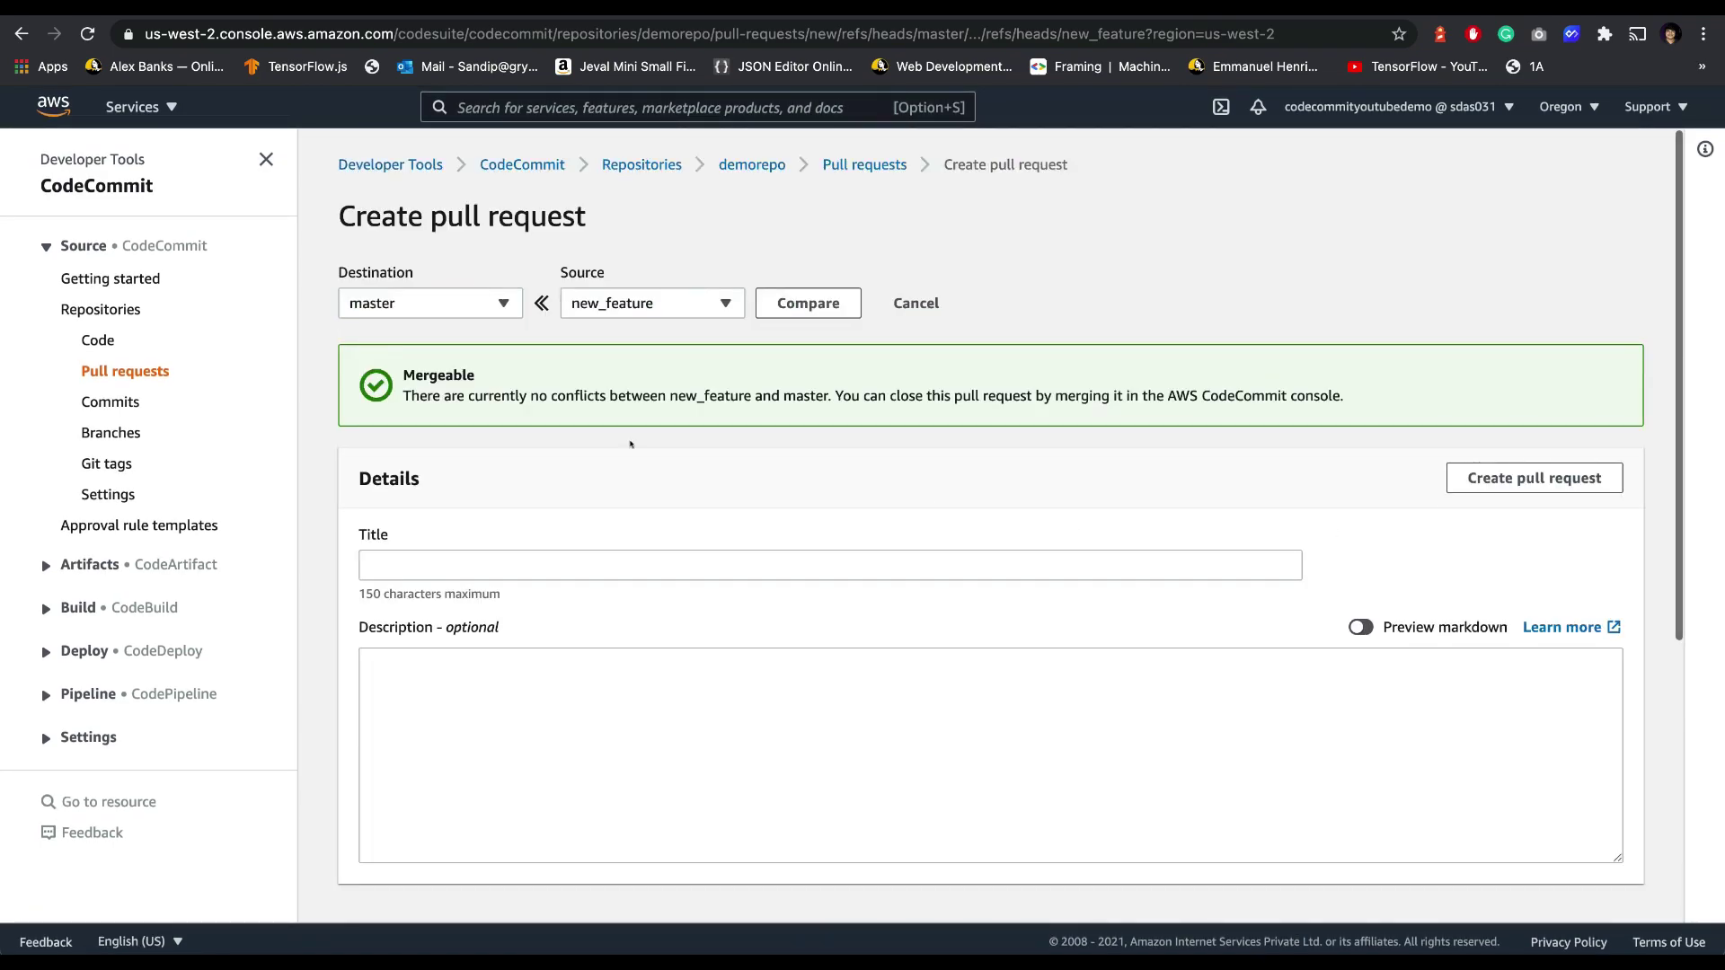
scroll(709, 685, "down", 5)
scroll(704, 629, "up", 2)
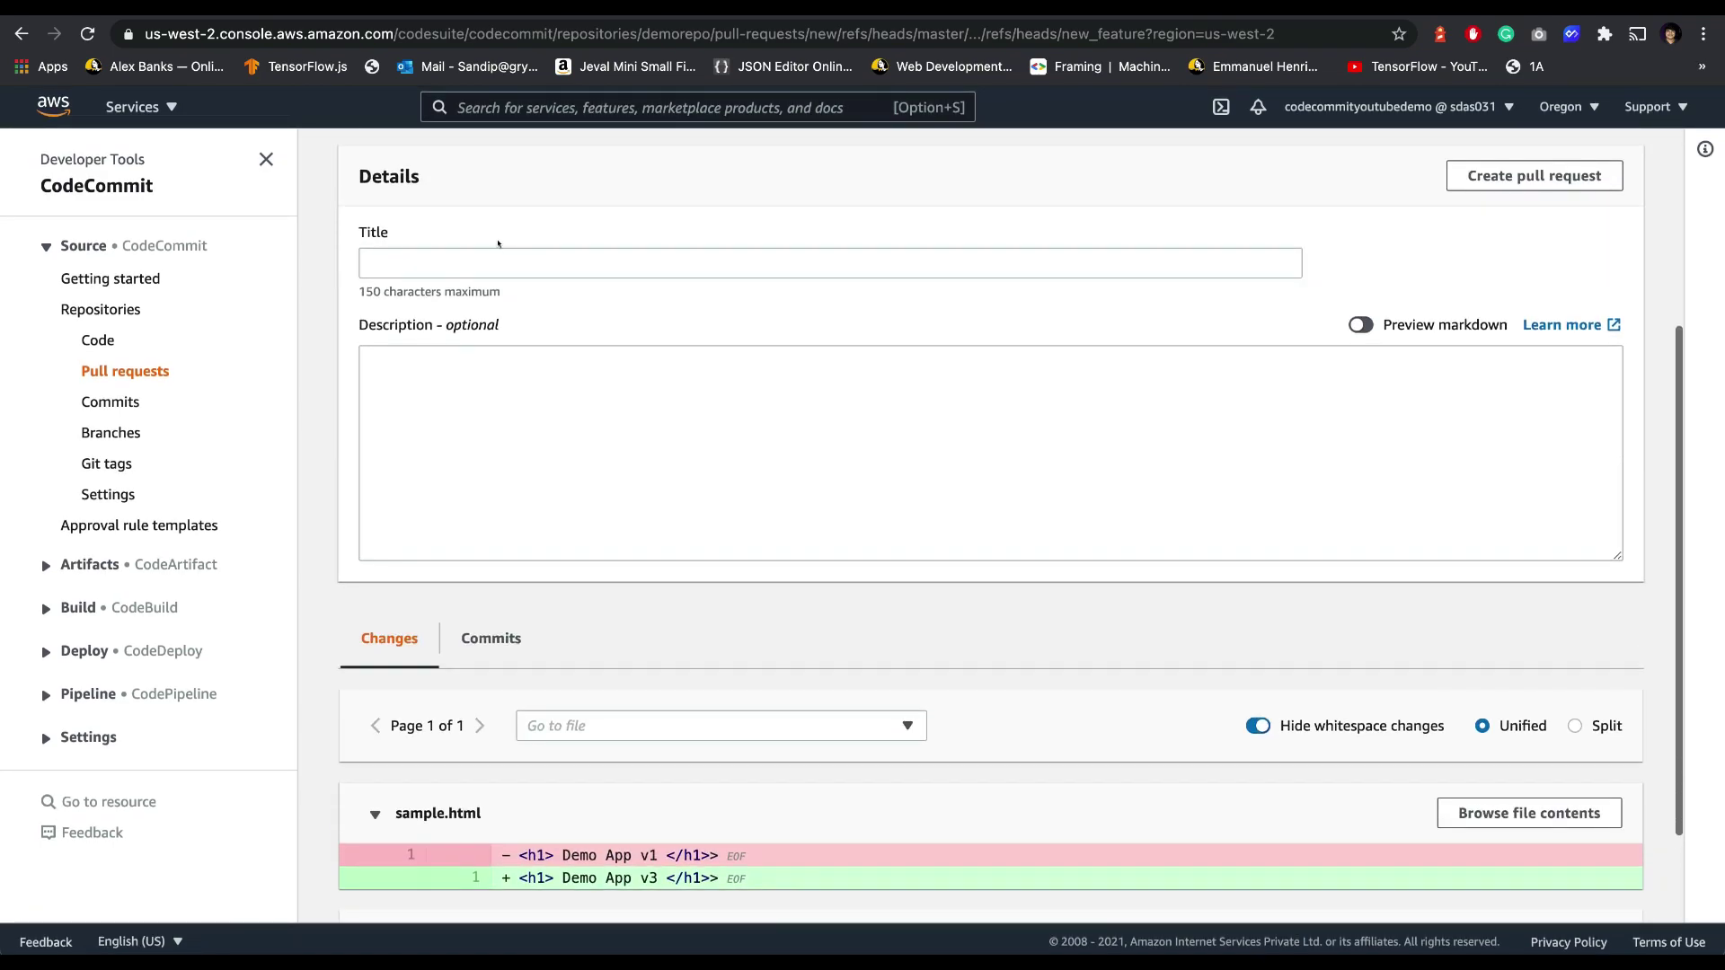
Step: Title the pull request "New feature merge with master" and create it
left_click(499, 267)
type("New fea")
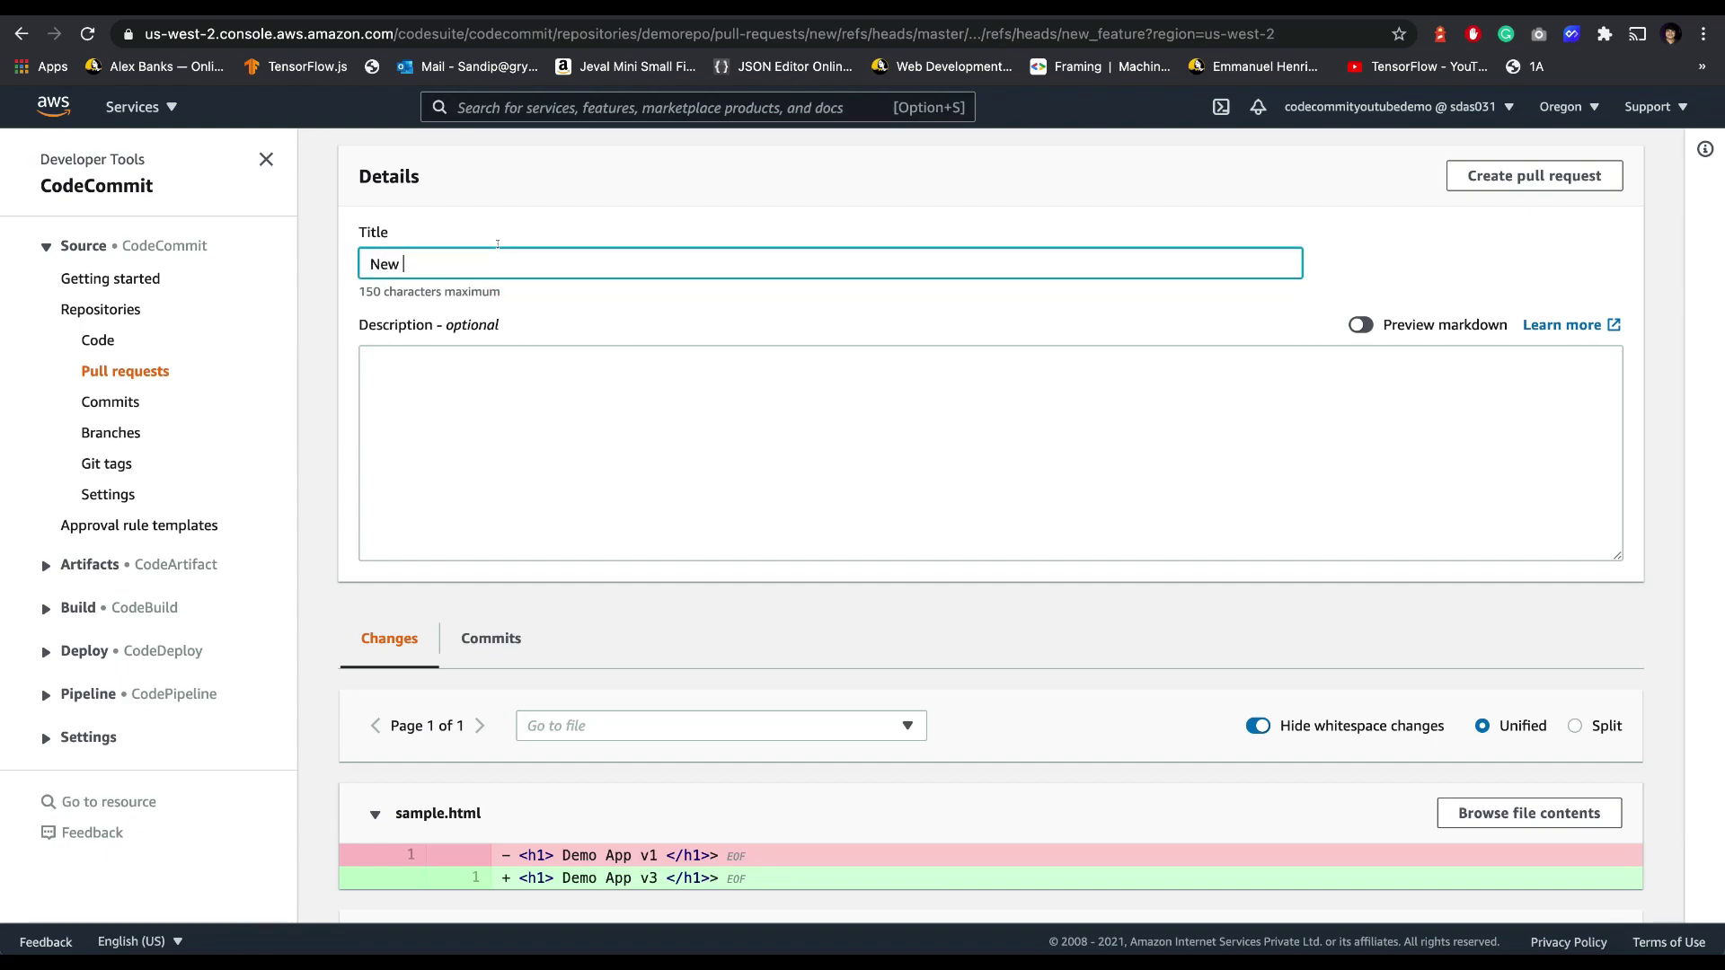
type("ture megere")
key("BackSpace")
key("BackSpace")
key("BackSpace")
key("BackSpace")
type("rge with master")
left_click(1492, 179)
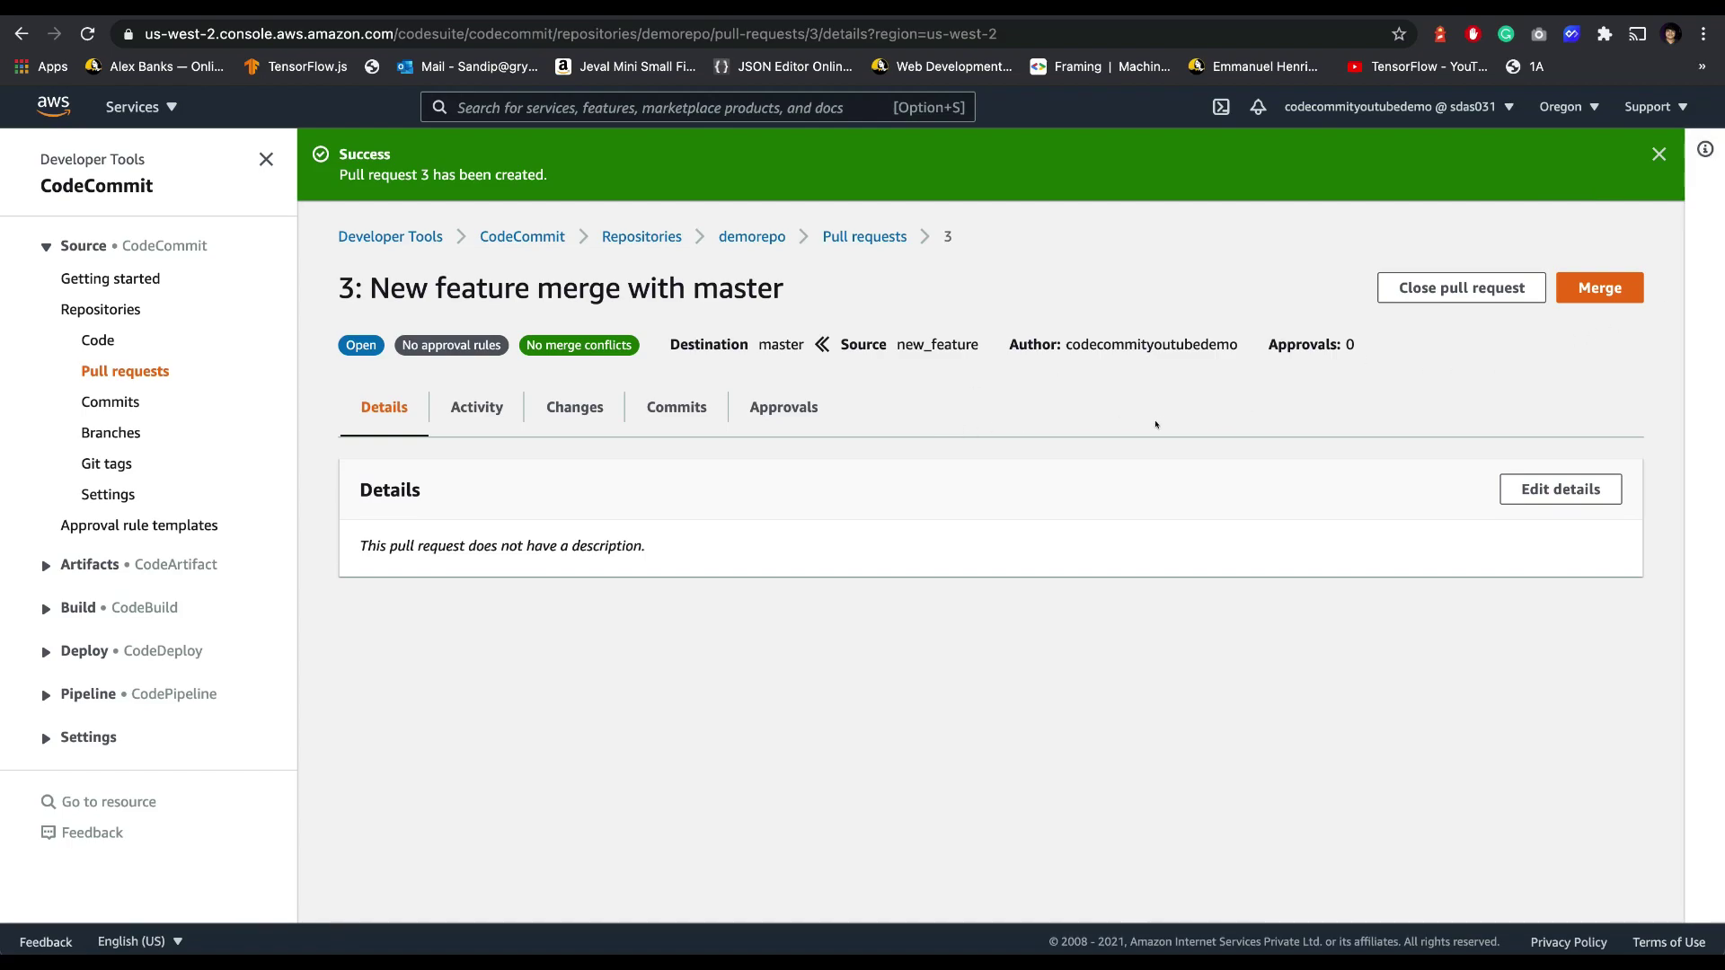
Step: Merge the pull request into master using Fast forward merge, deleting the new_feature source branch after merging
left_click(1599, 287)
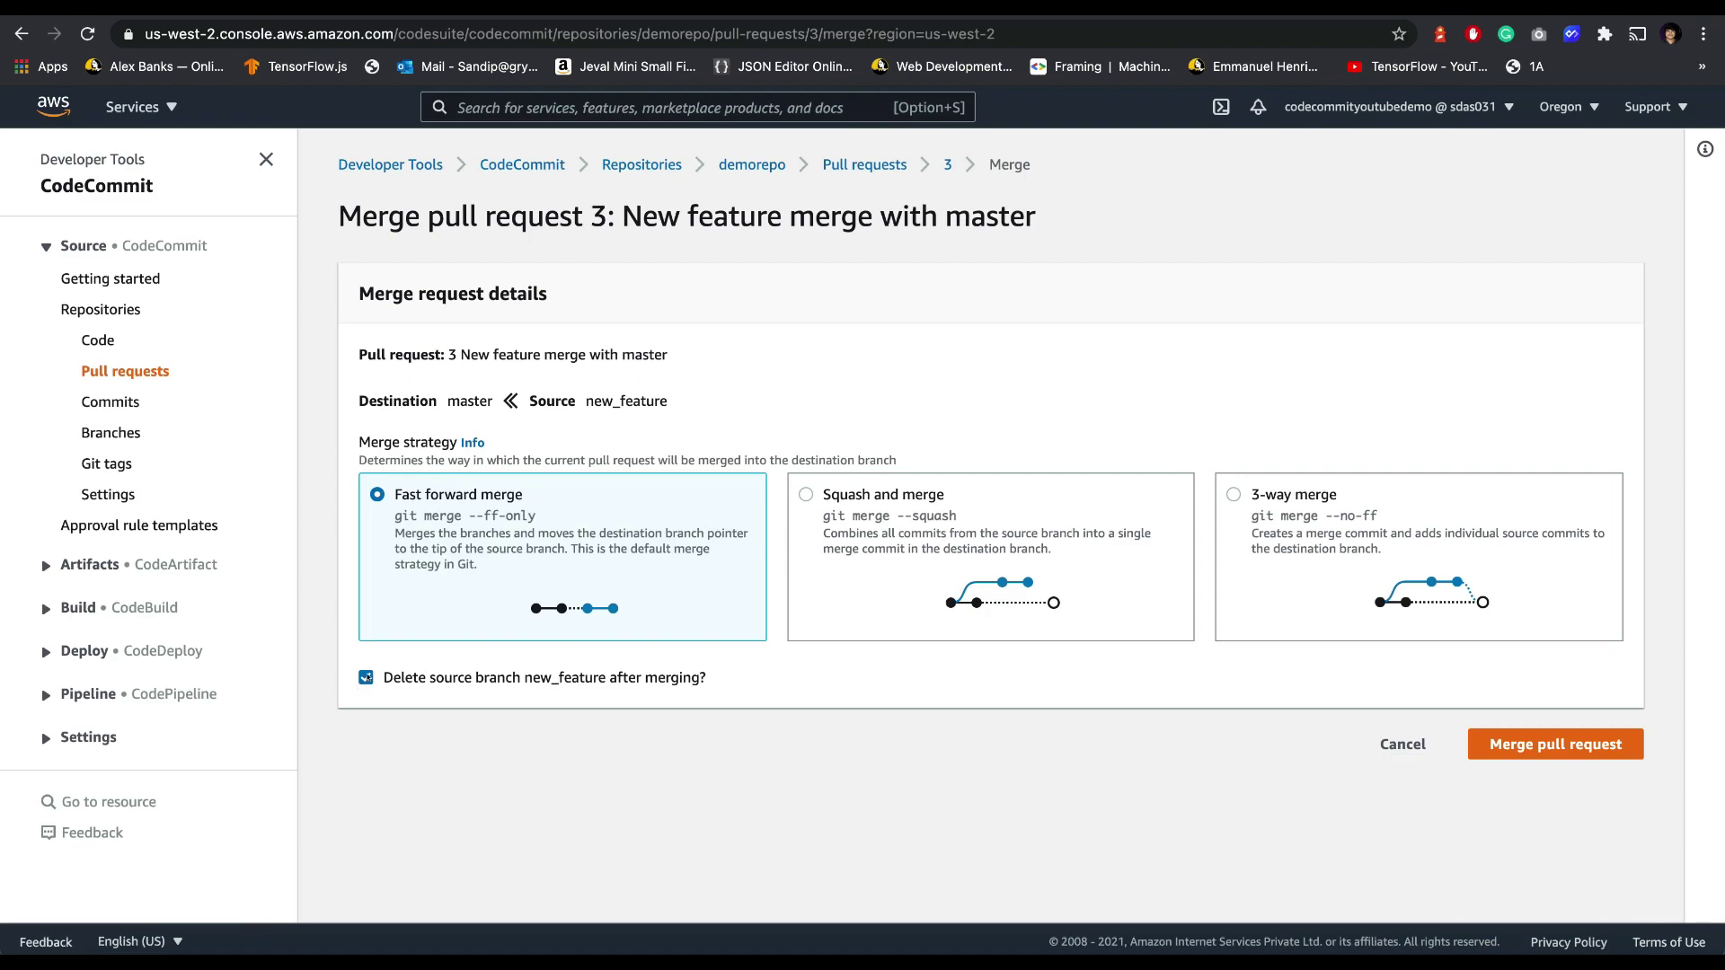
left_click(367, 677)
left_click(367, 678)
left_click(1501, 753)
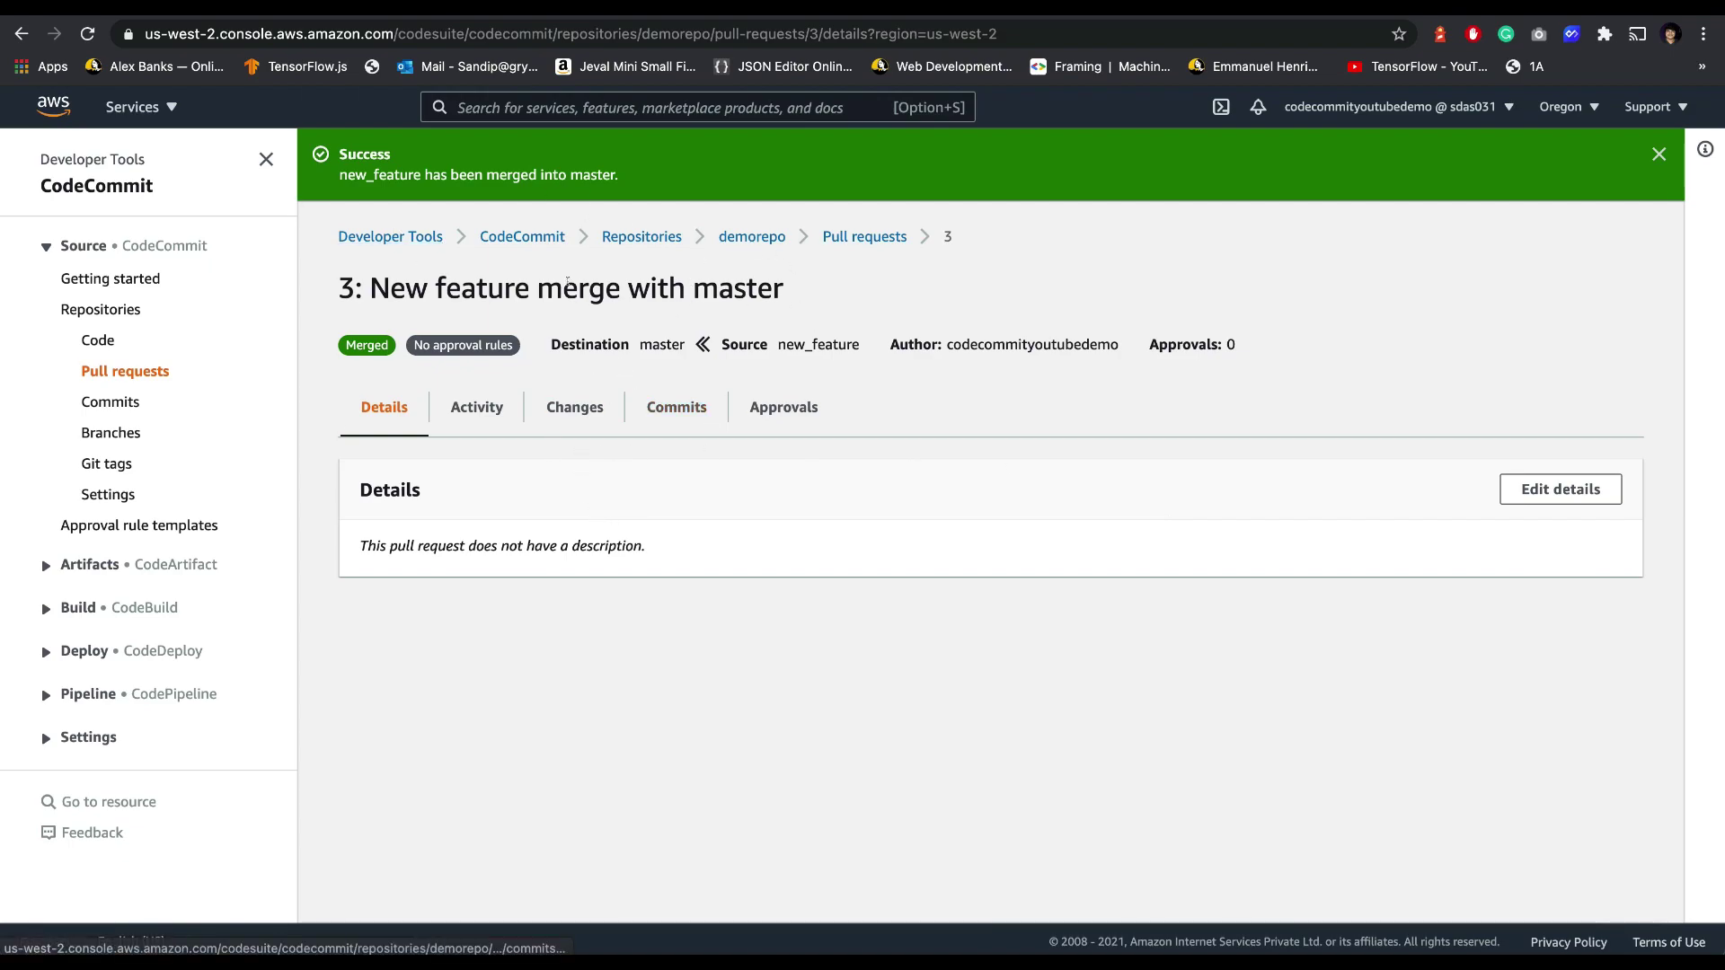
Step: Open the demorepo code page and look at the list of remaining branches
left_click(752, 236)
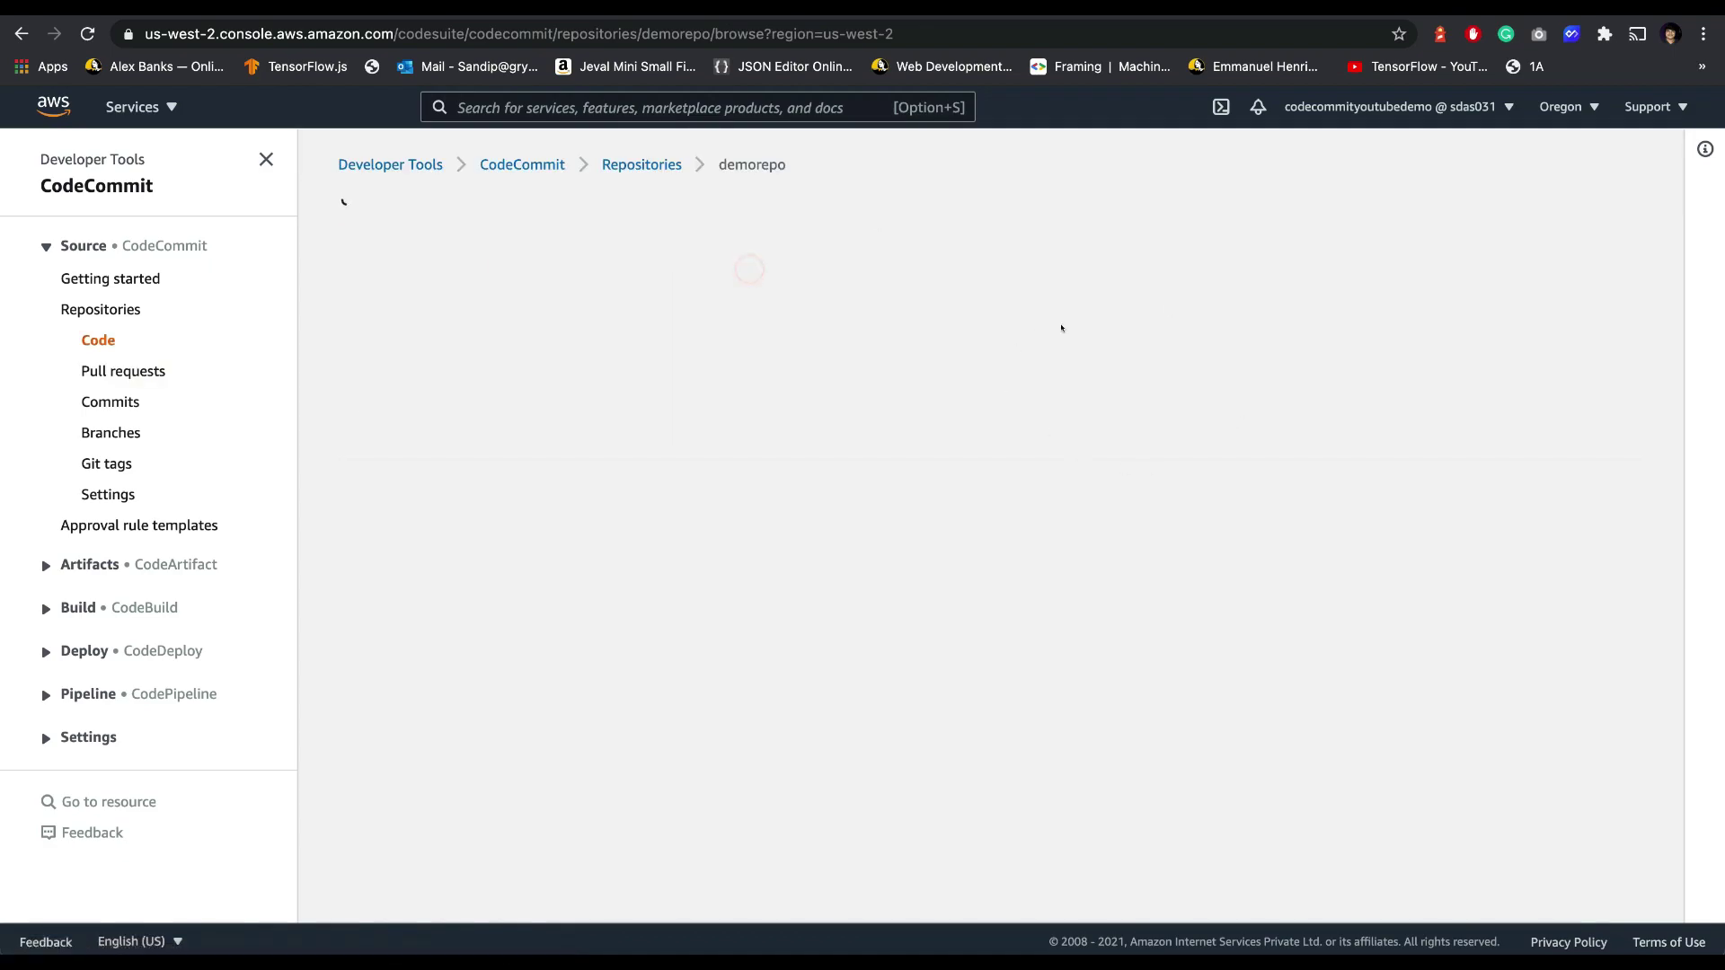
left_click(1176, 216)
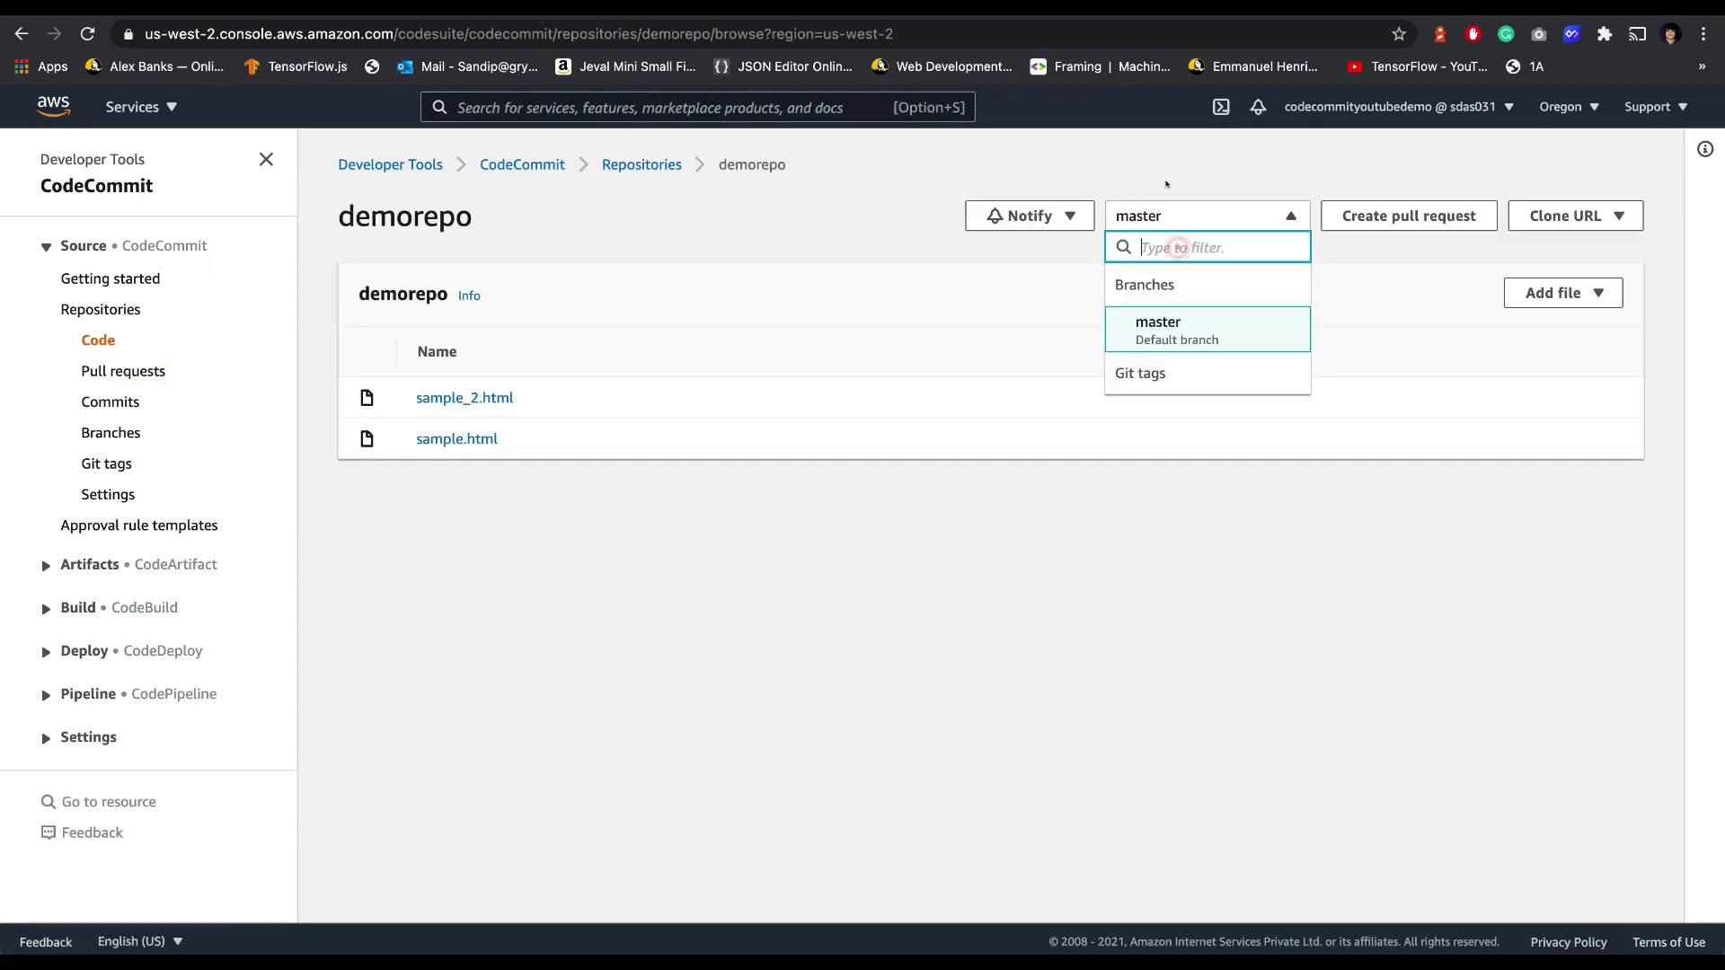
left_click(1178, 218)
left_click(1179, 220)
left_click(1205, 669)
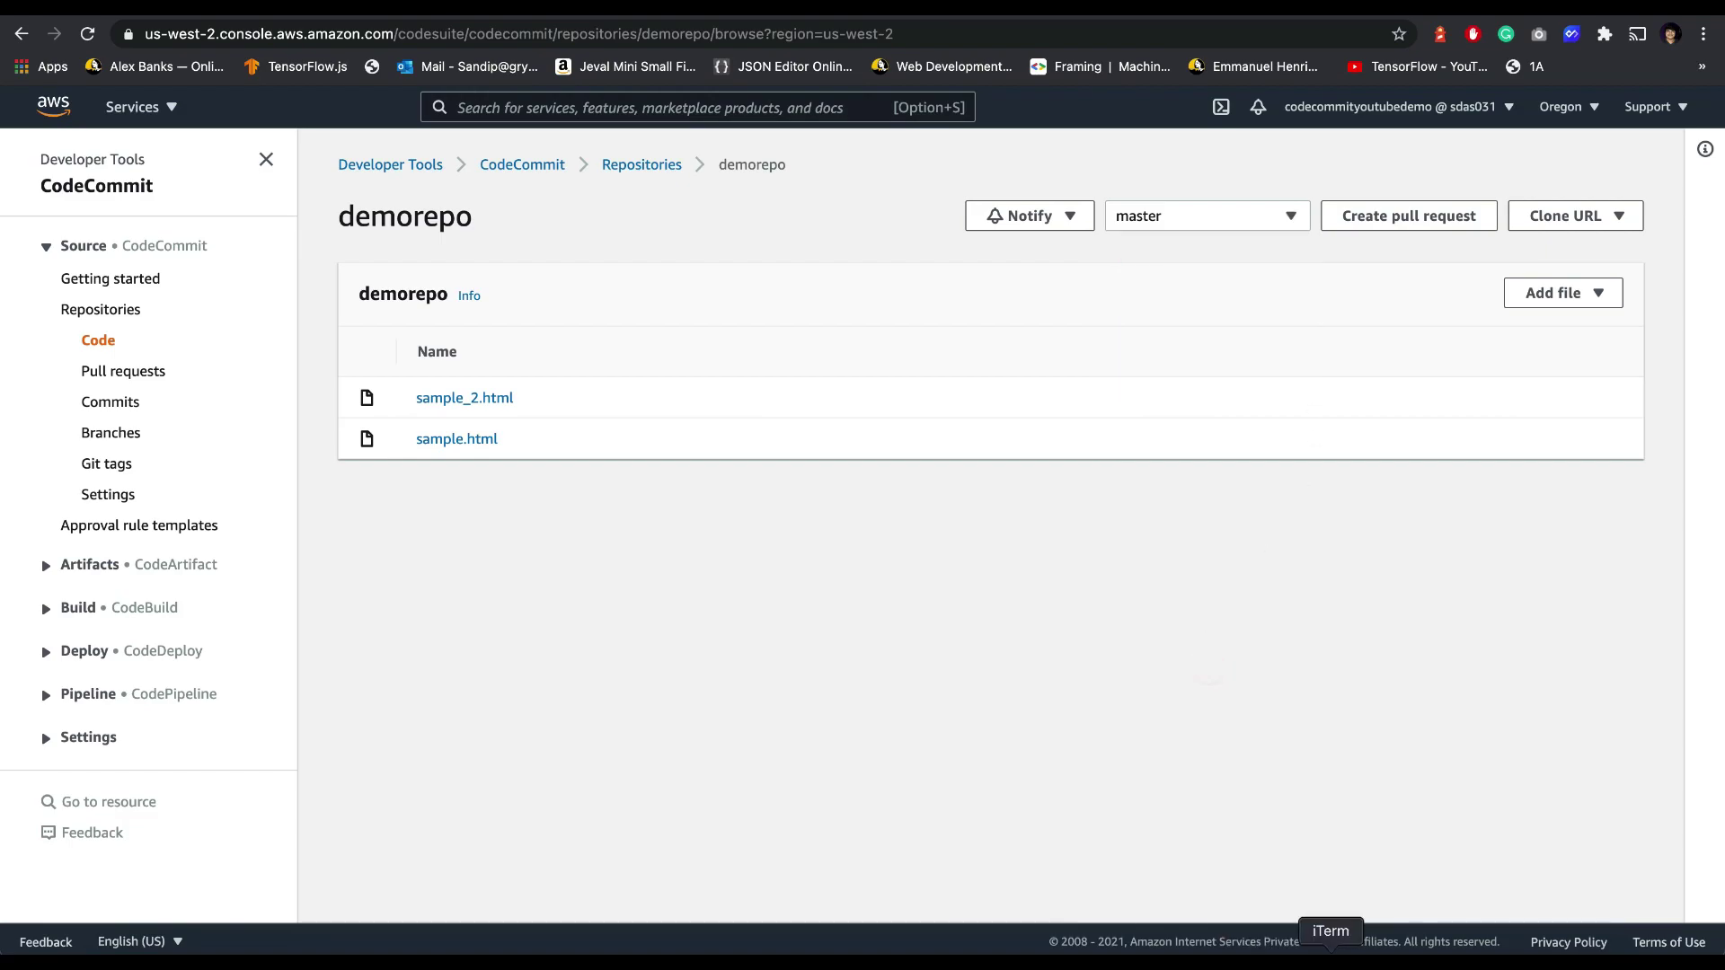
Step: Switch to iTerm, check out the master branch, and pull the latest changes from origin master
left_click(1280, 957)
left_click(715, 598)
type("git checkou")
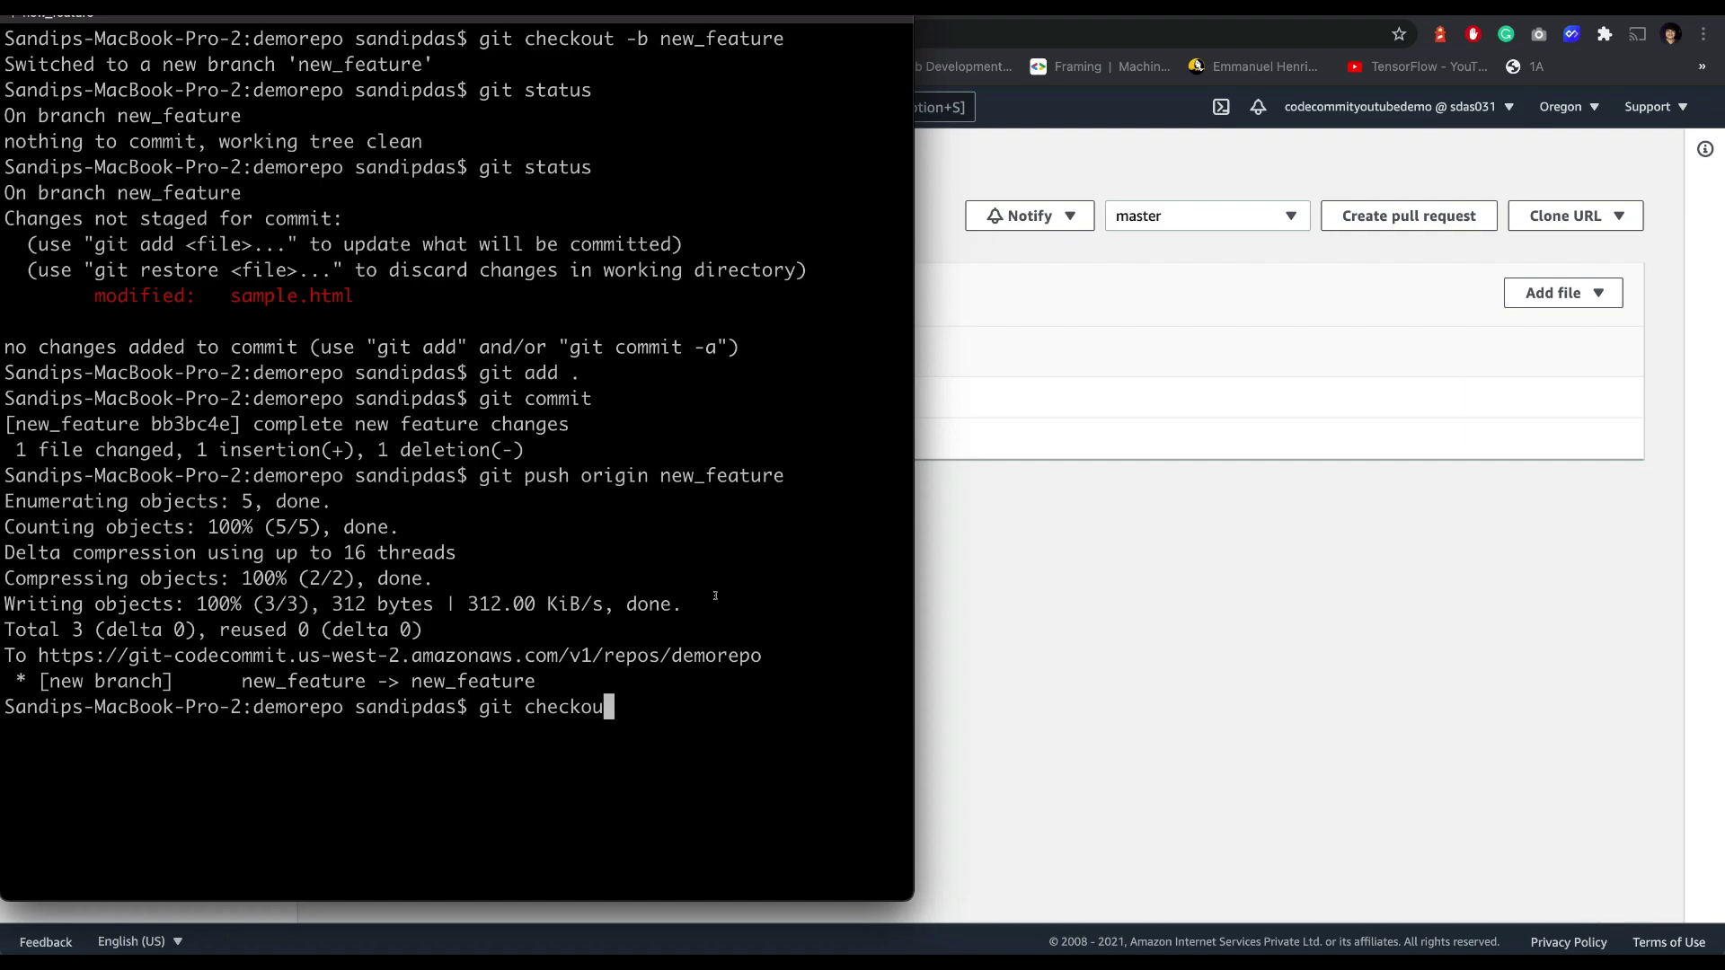
type("t master")
key("Return")
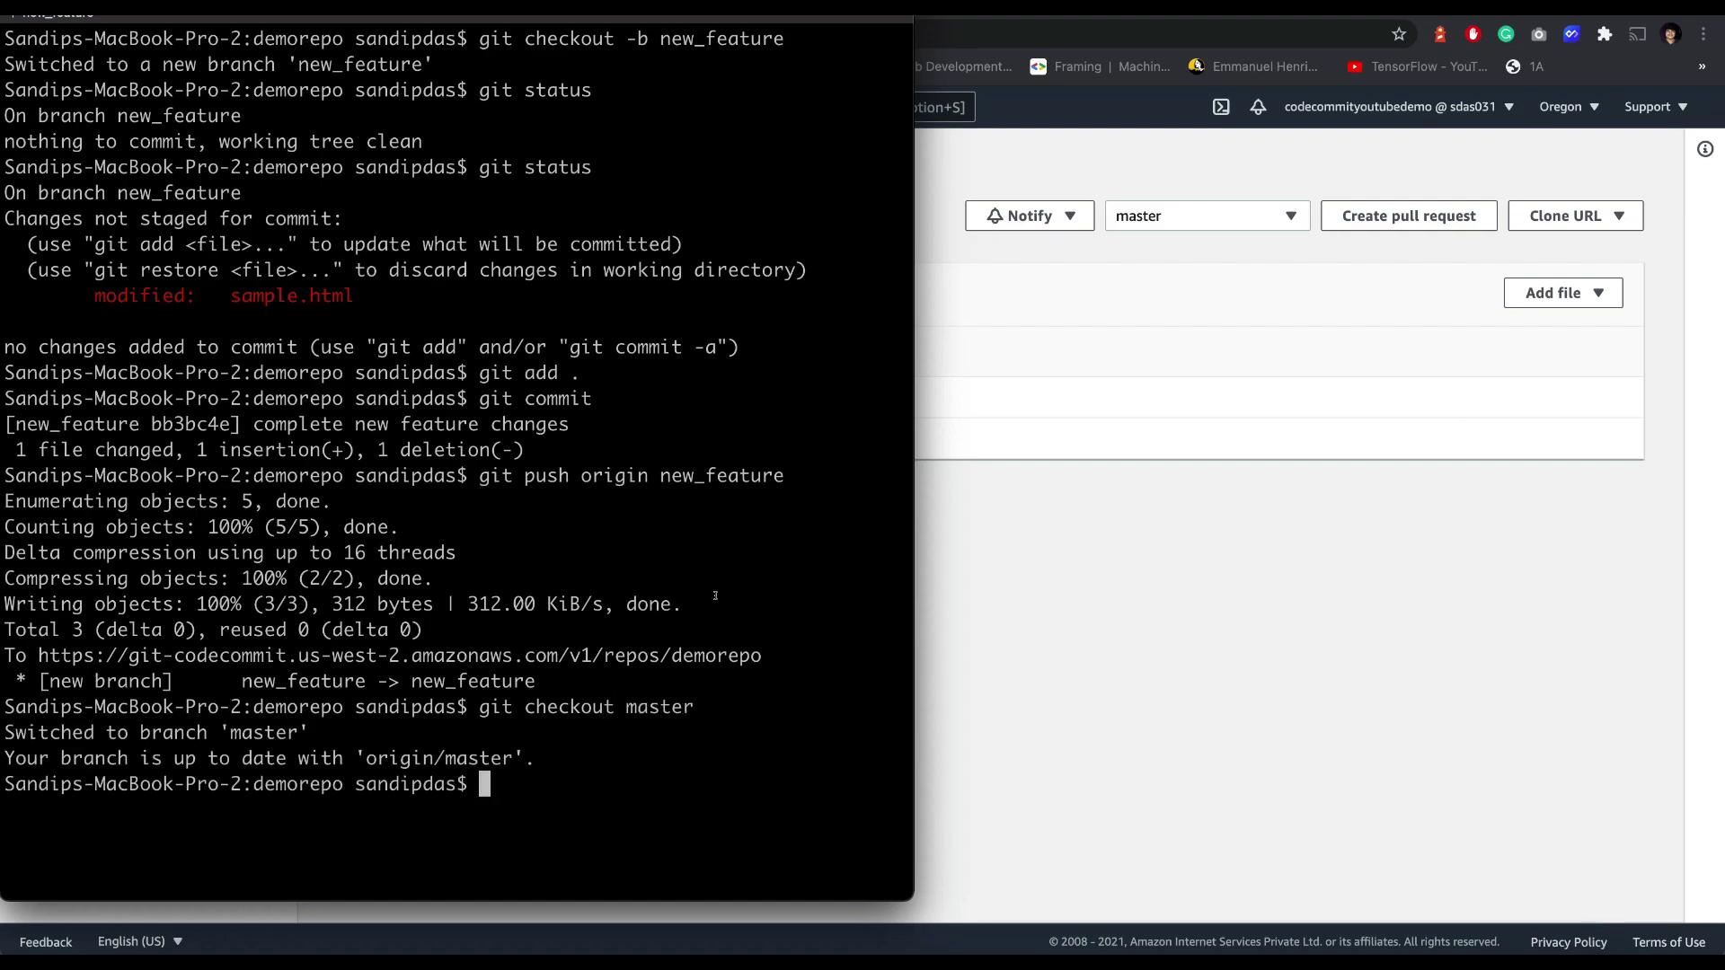
type("git pull origin")
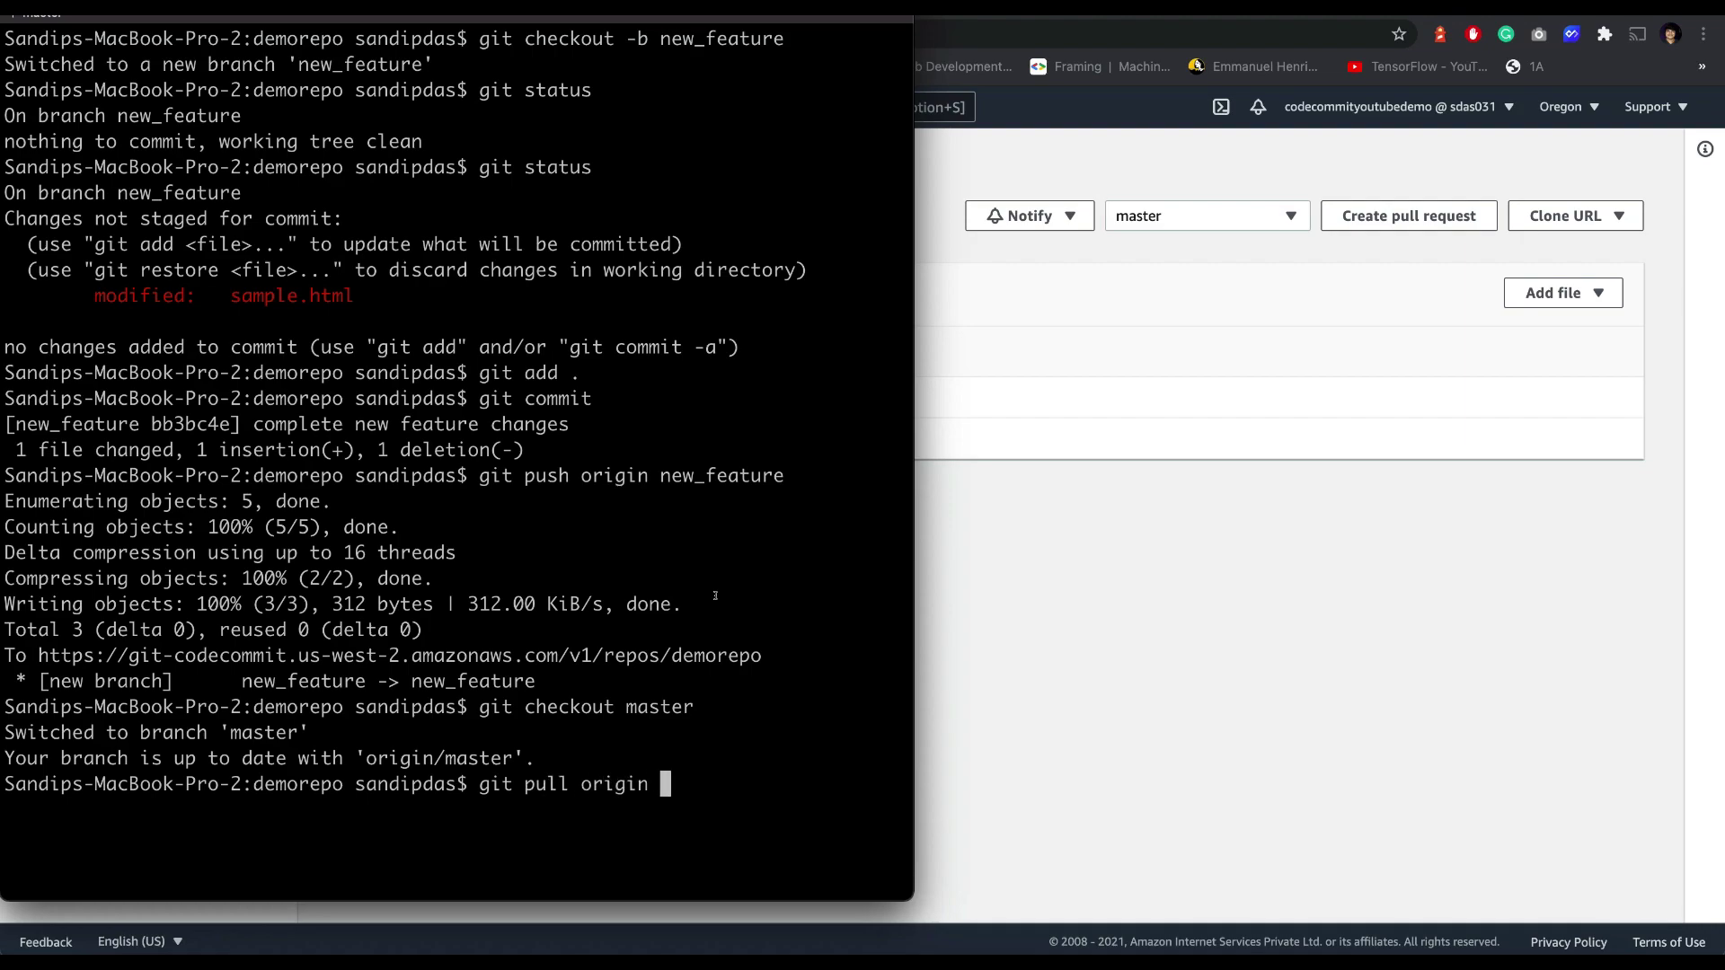
type(" master")
key("Return")
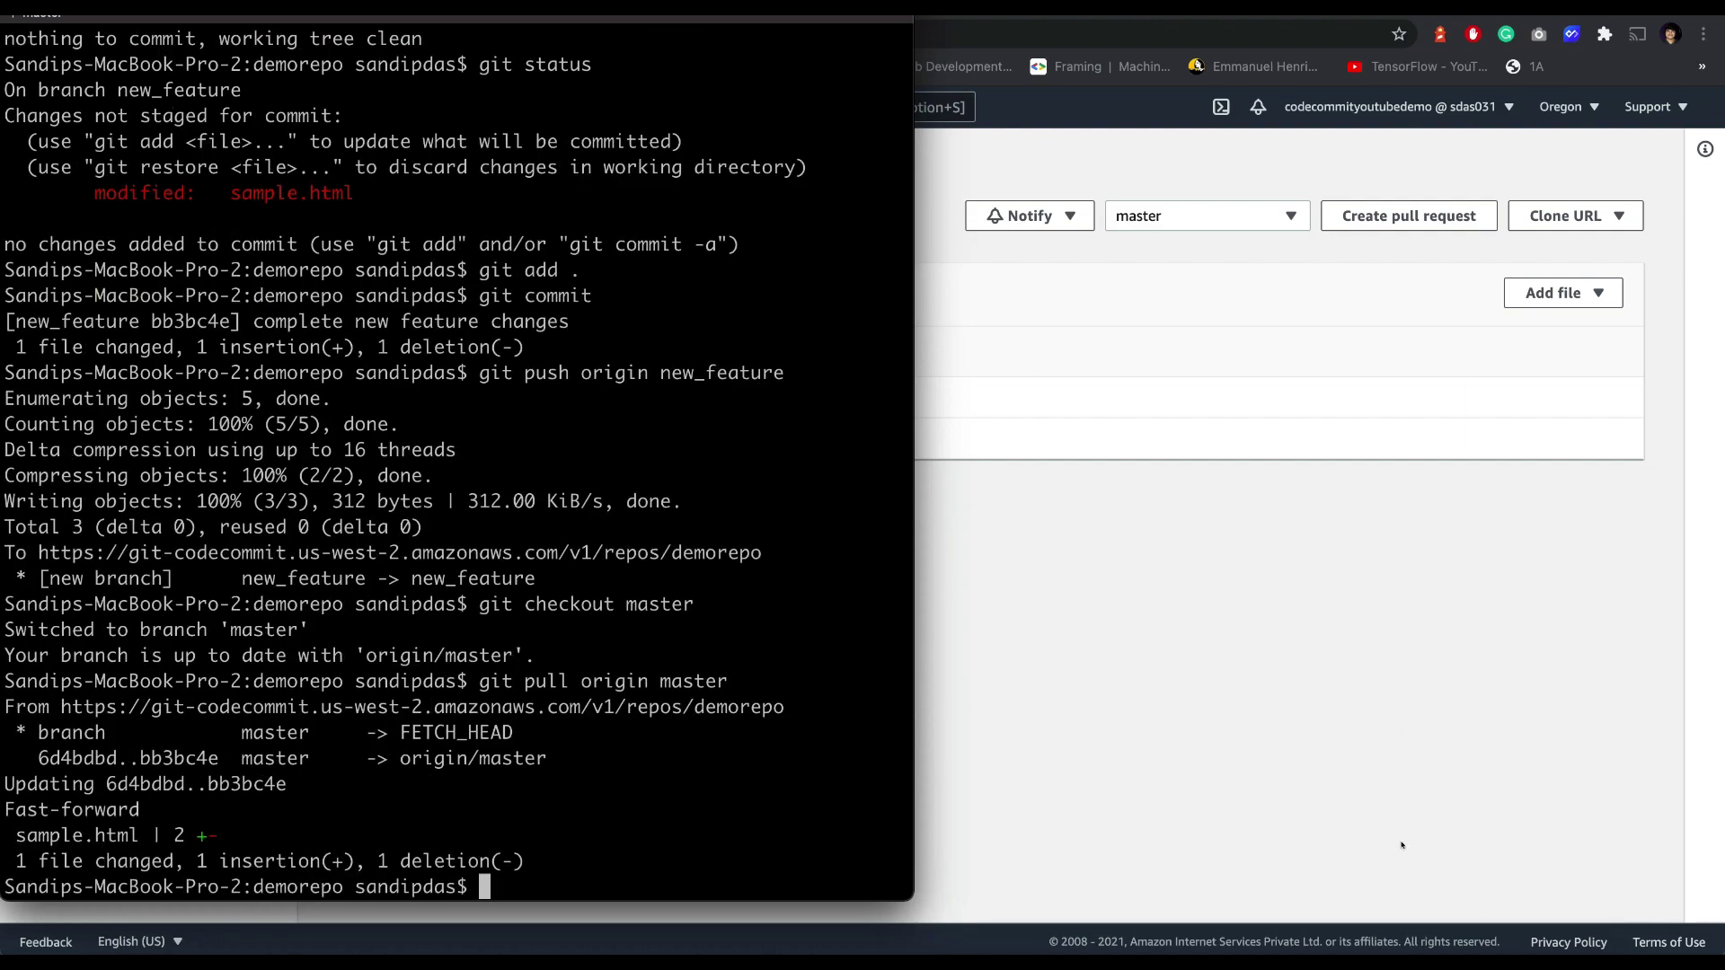
Step: Switch to Visual Studio Code and check the heading text of sample.html on the master branch
left_click(1444, 961)
left_click_drag(415, 87, 328, 88)
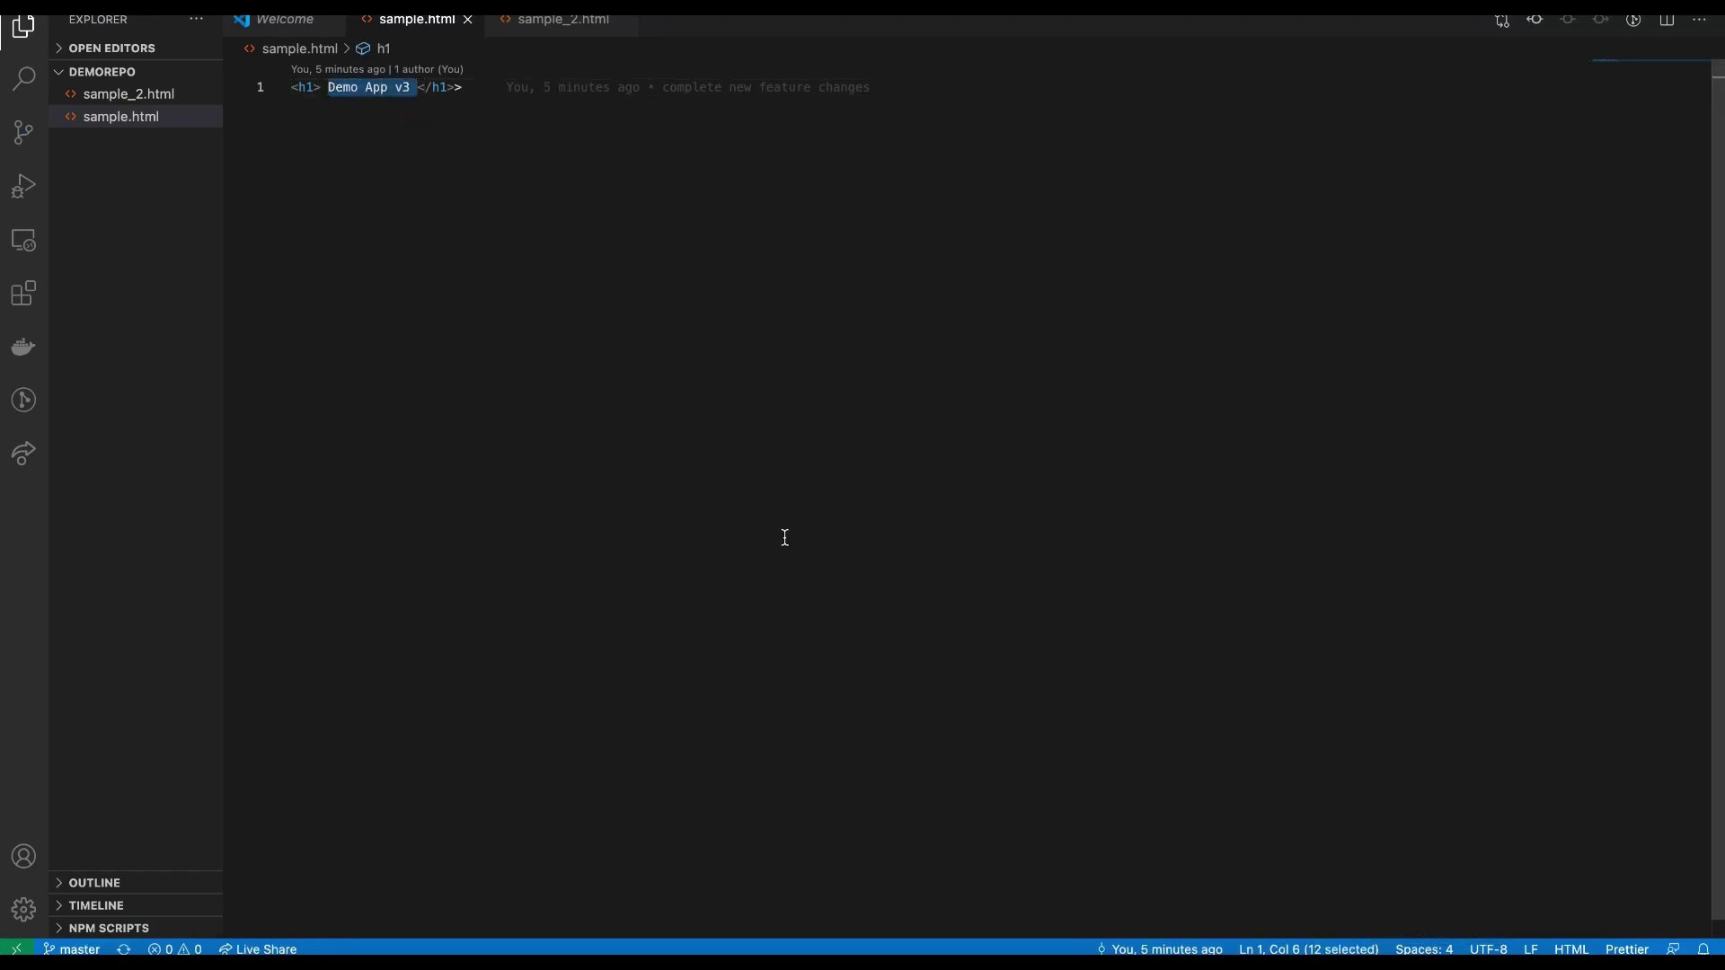
Step: Switch to the browser and search Google in a new tab for "codecommit restrict access master"
left_click(1290, 961)
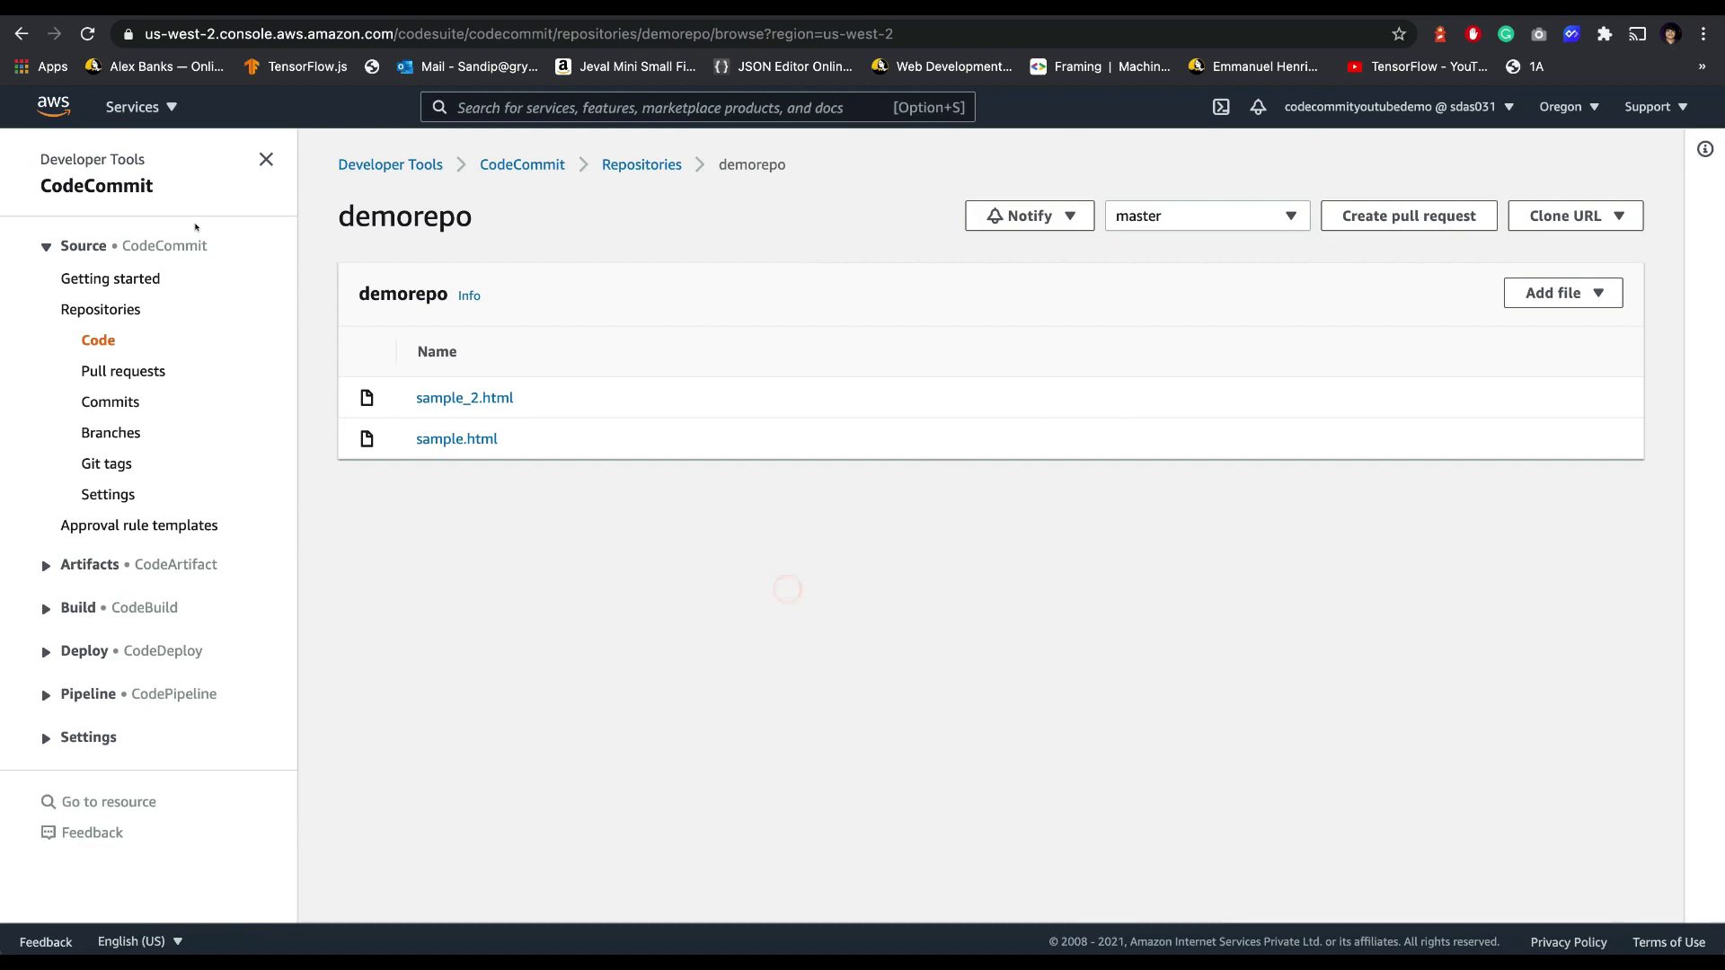
key("super+t")
type("google.com")
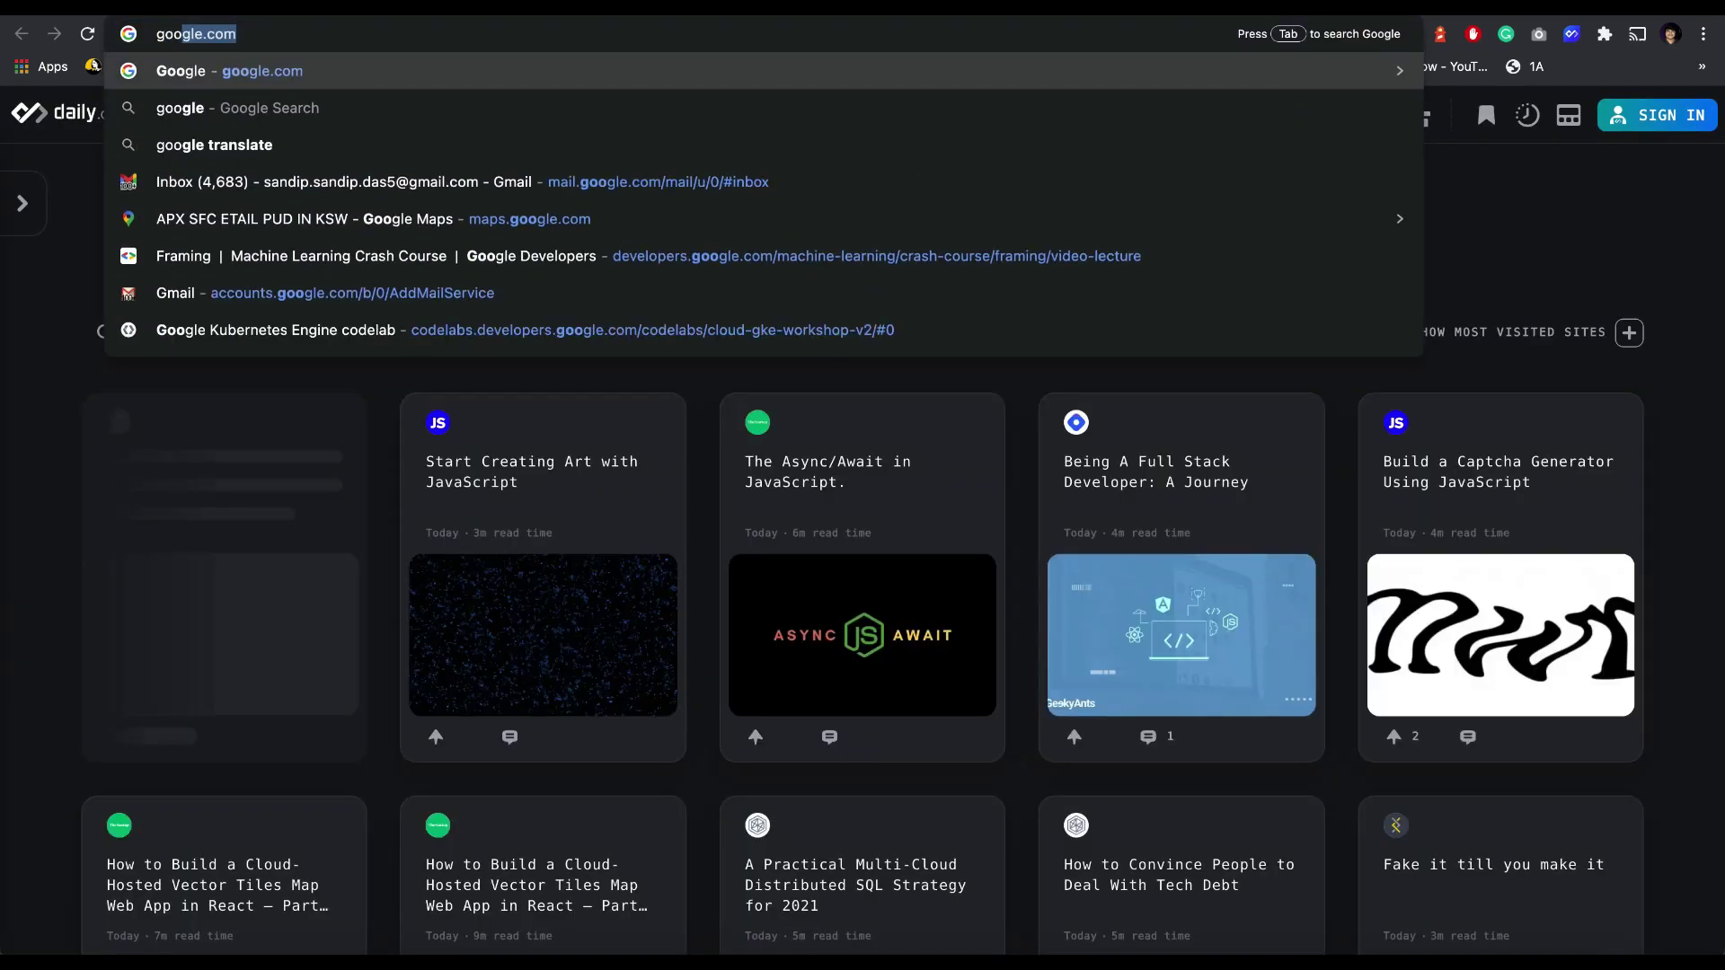
key("Return")
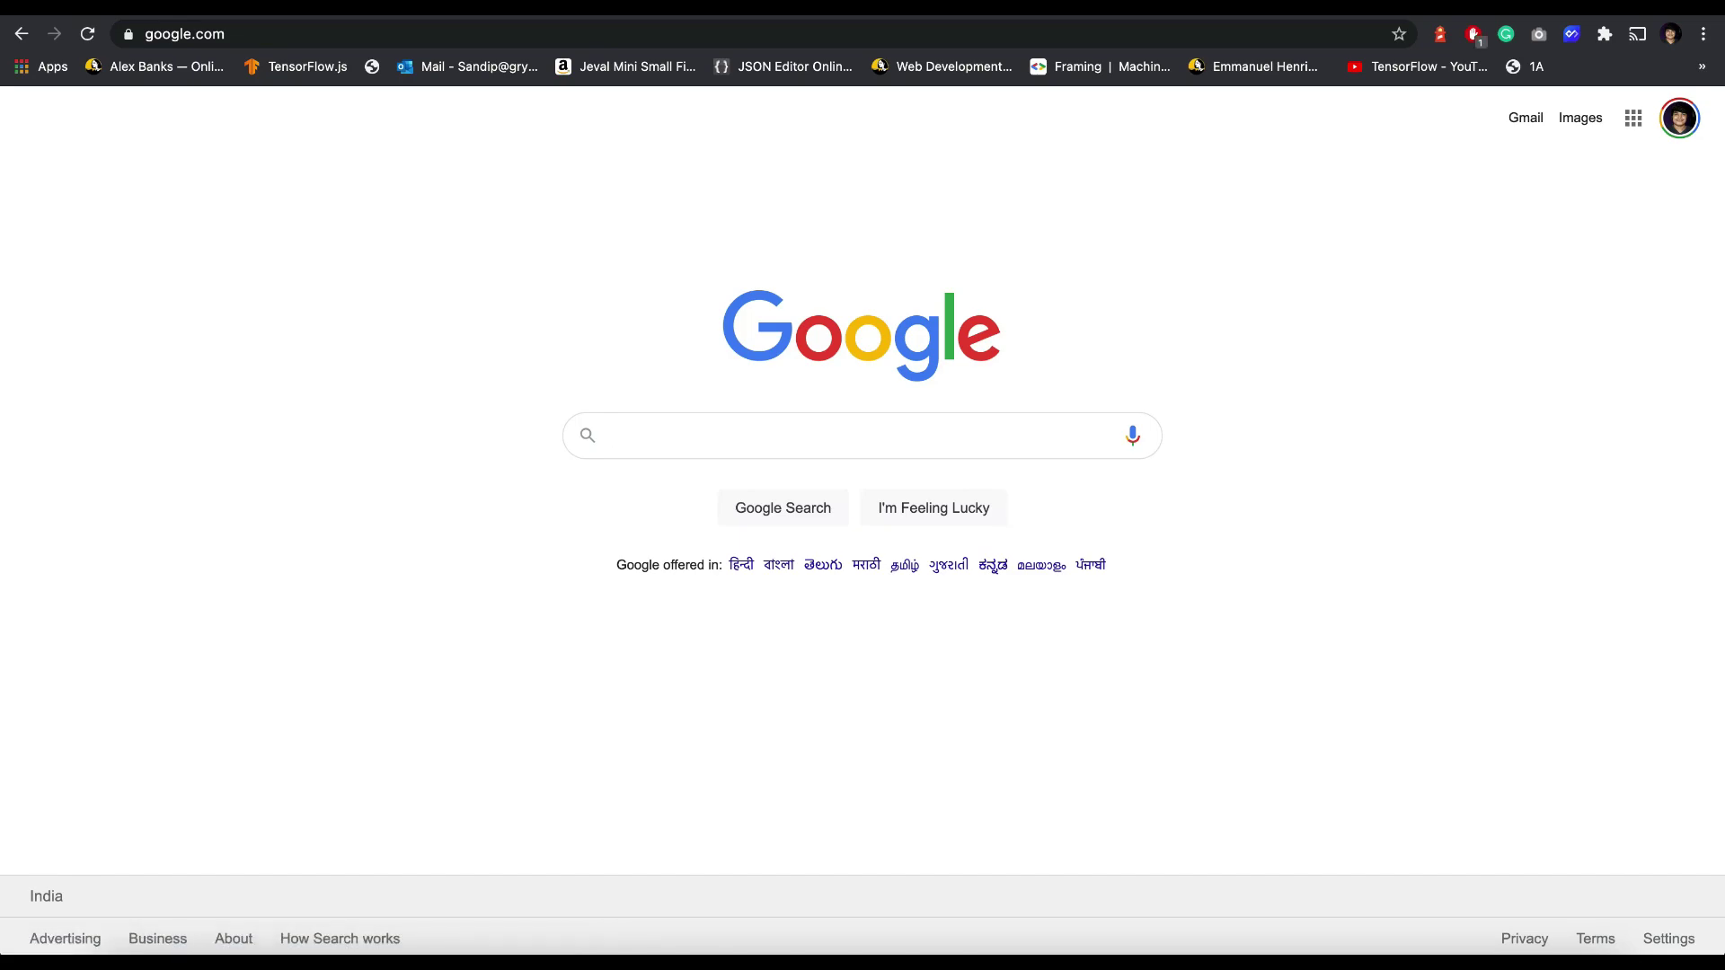
type("code commi")
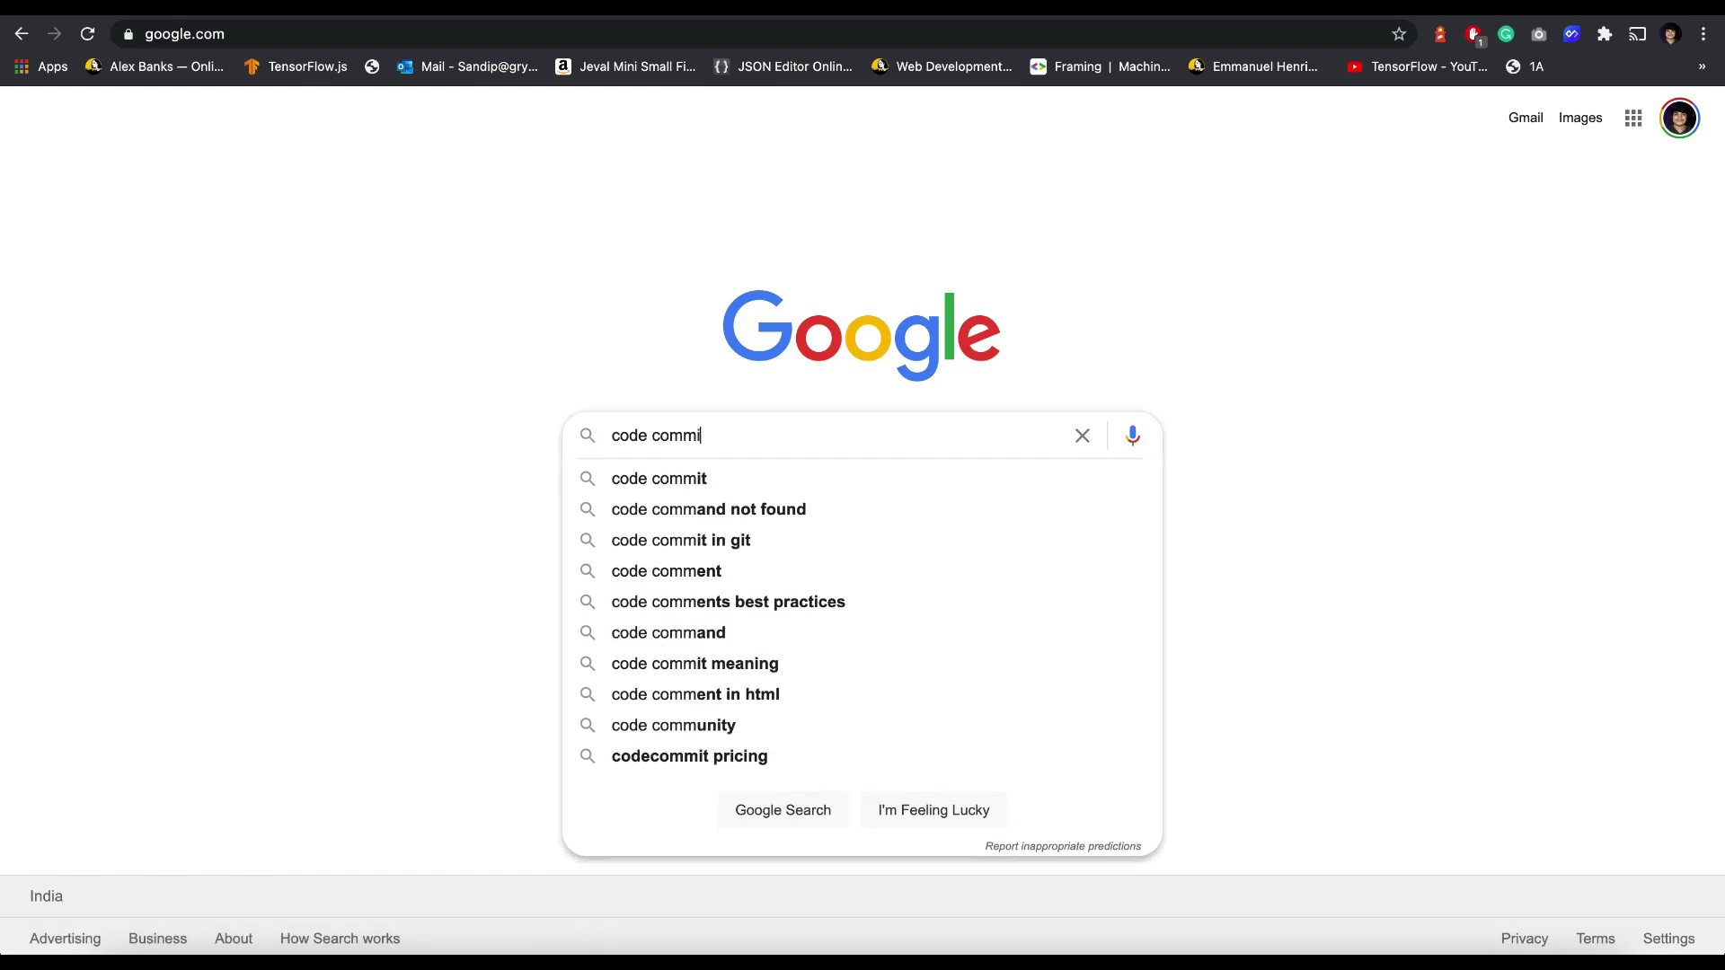
type("t restr")
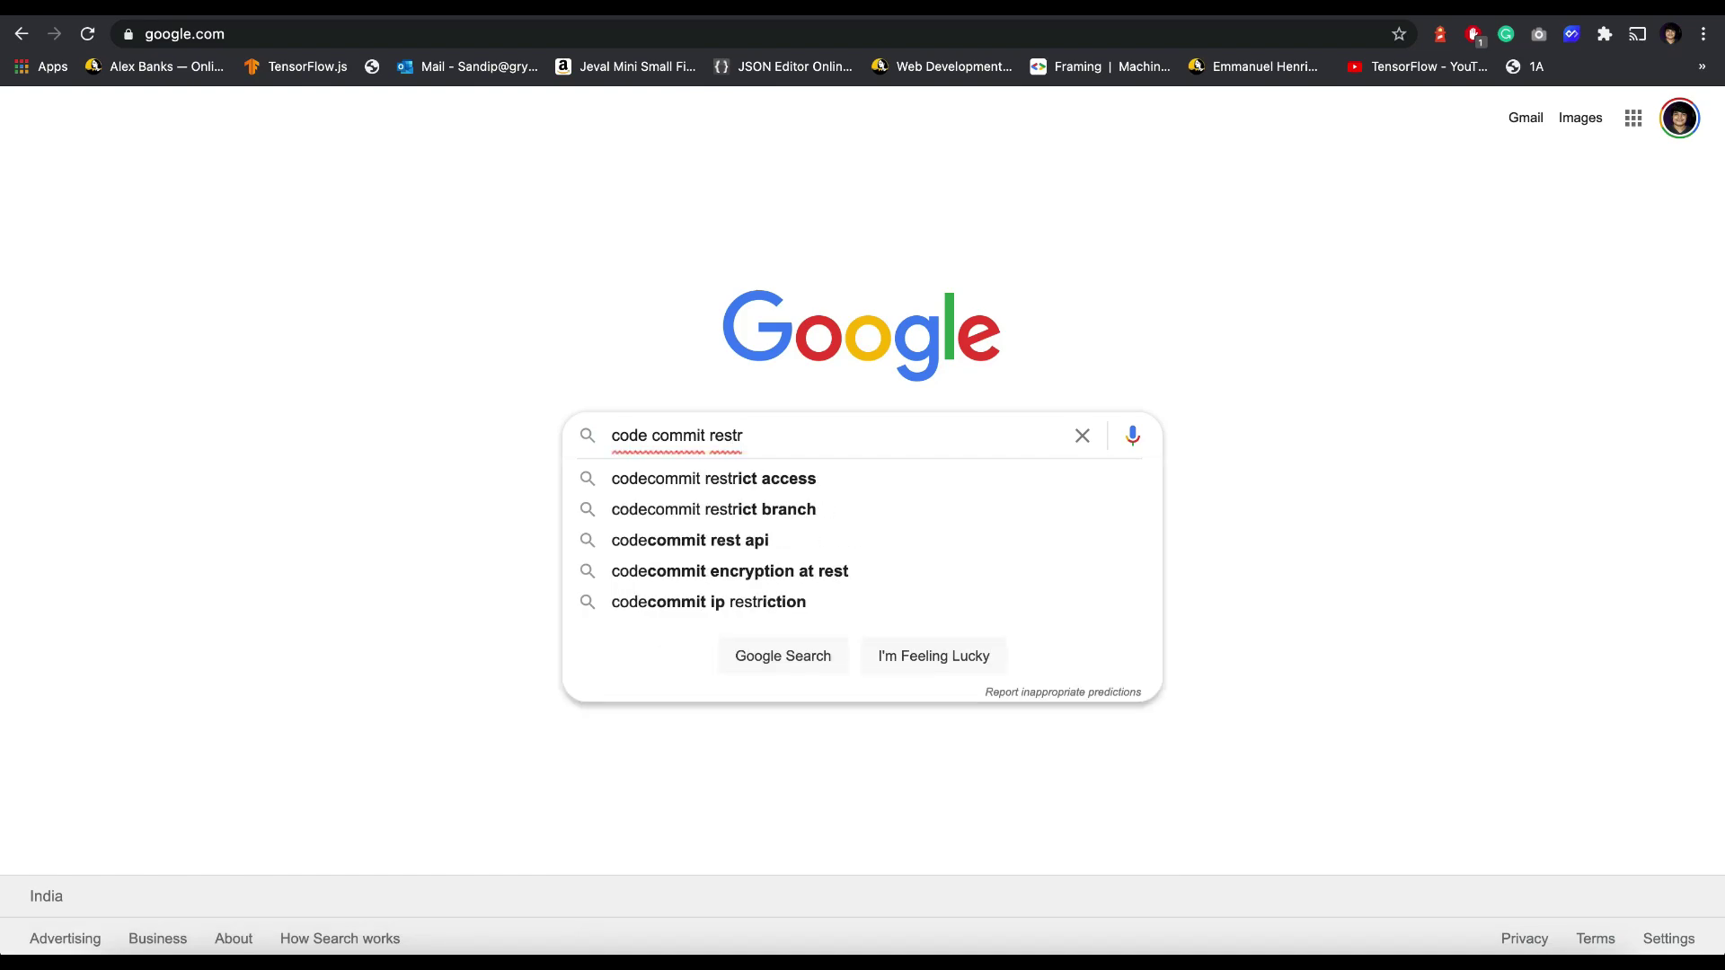
key("Down")
type("master")
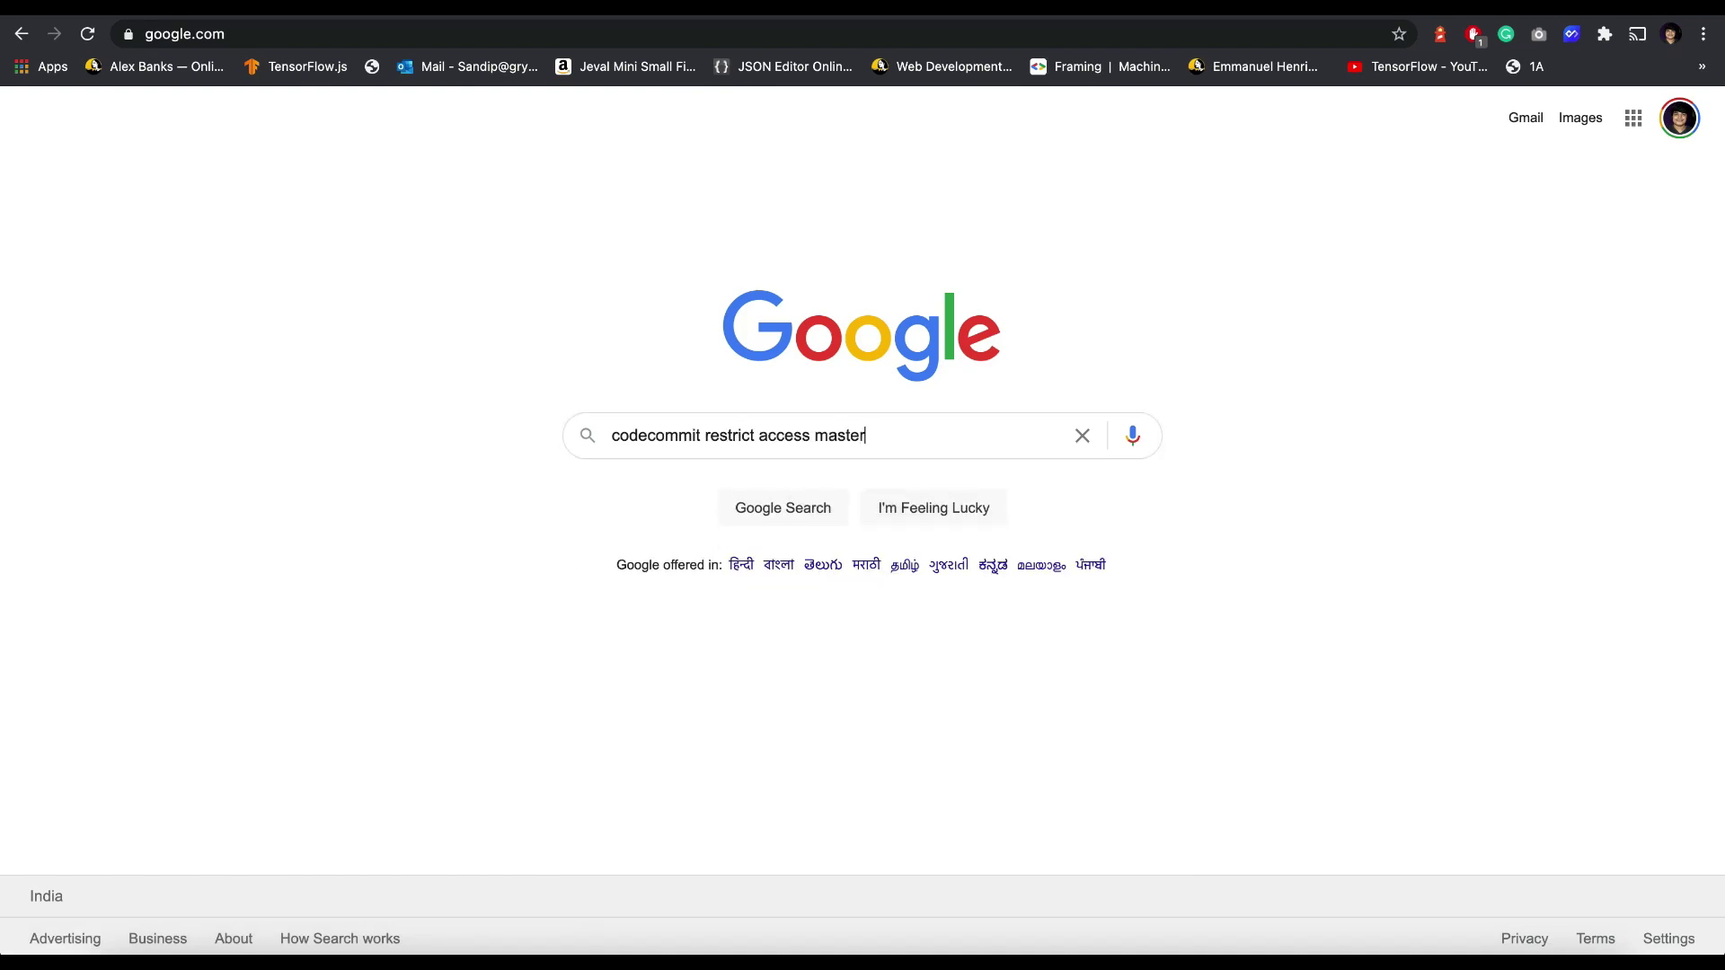
key("Return")
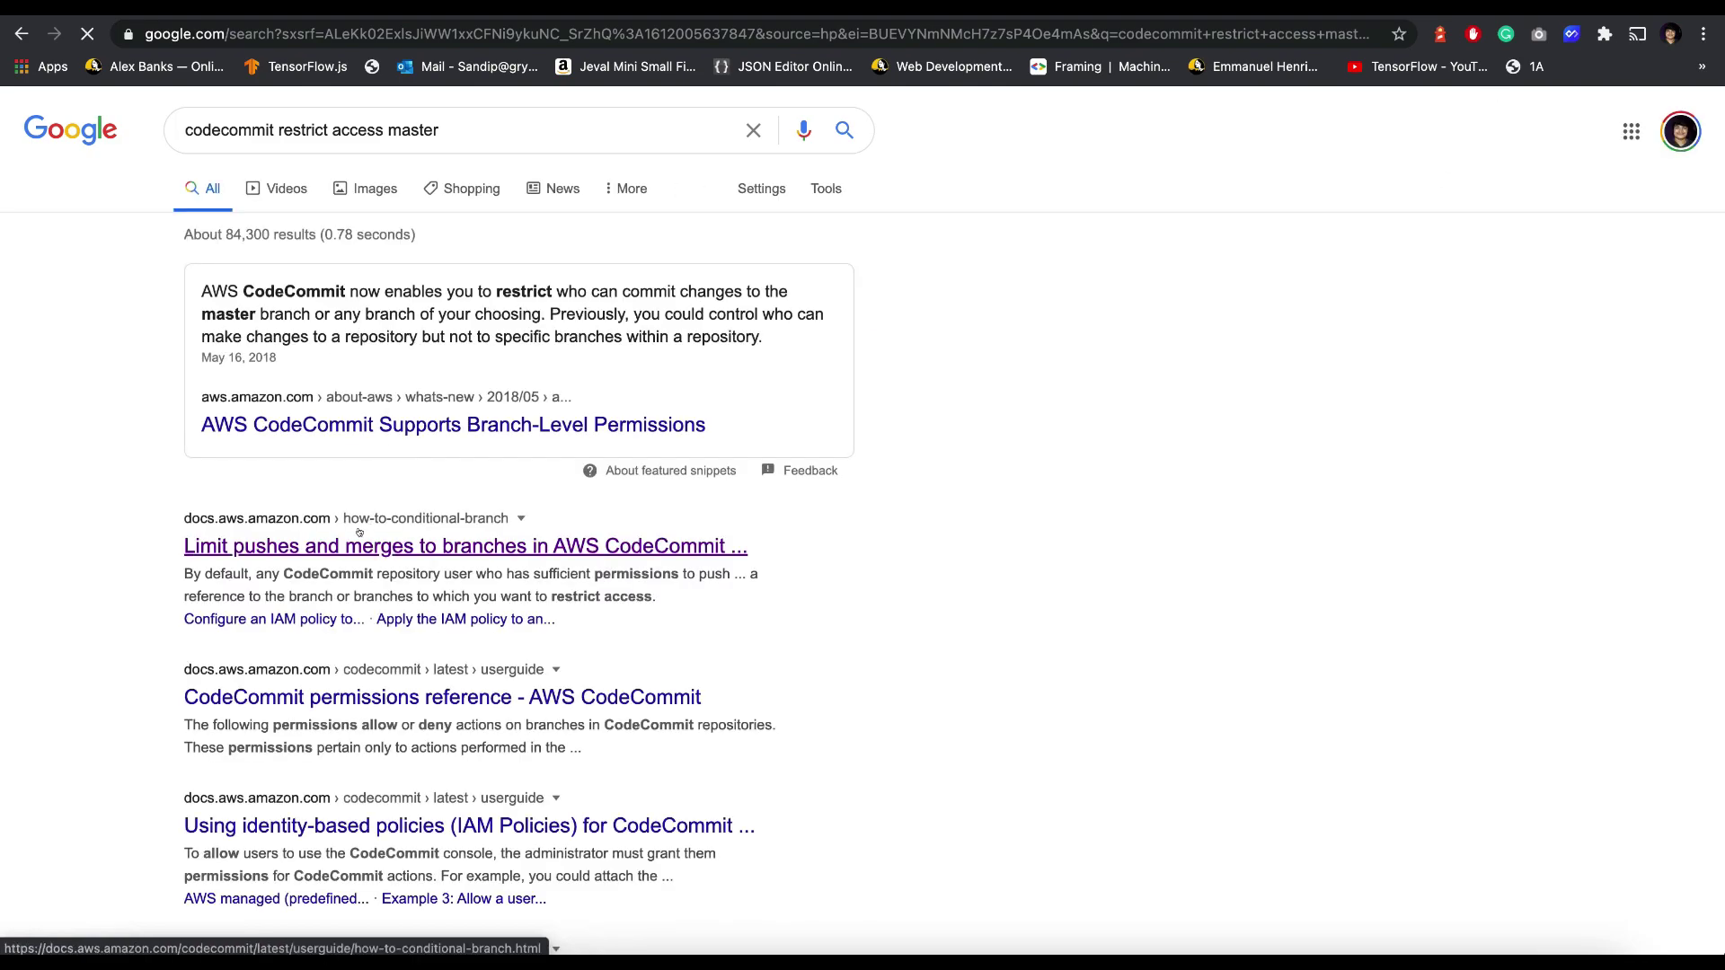
Step: Open the AWS guide on limiting pushes and merges to branches and examine its example IAM deny policy
left_click(261, 548)
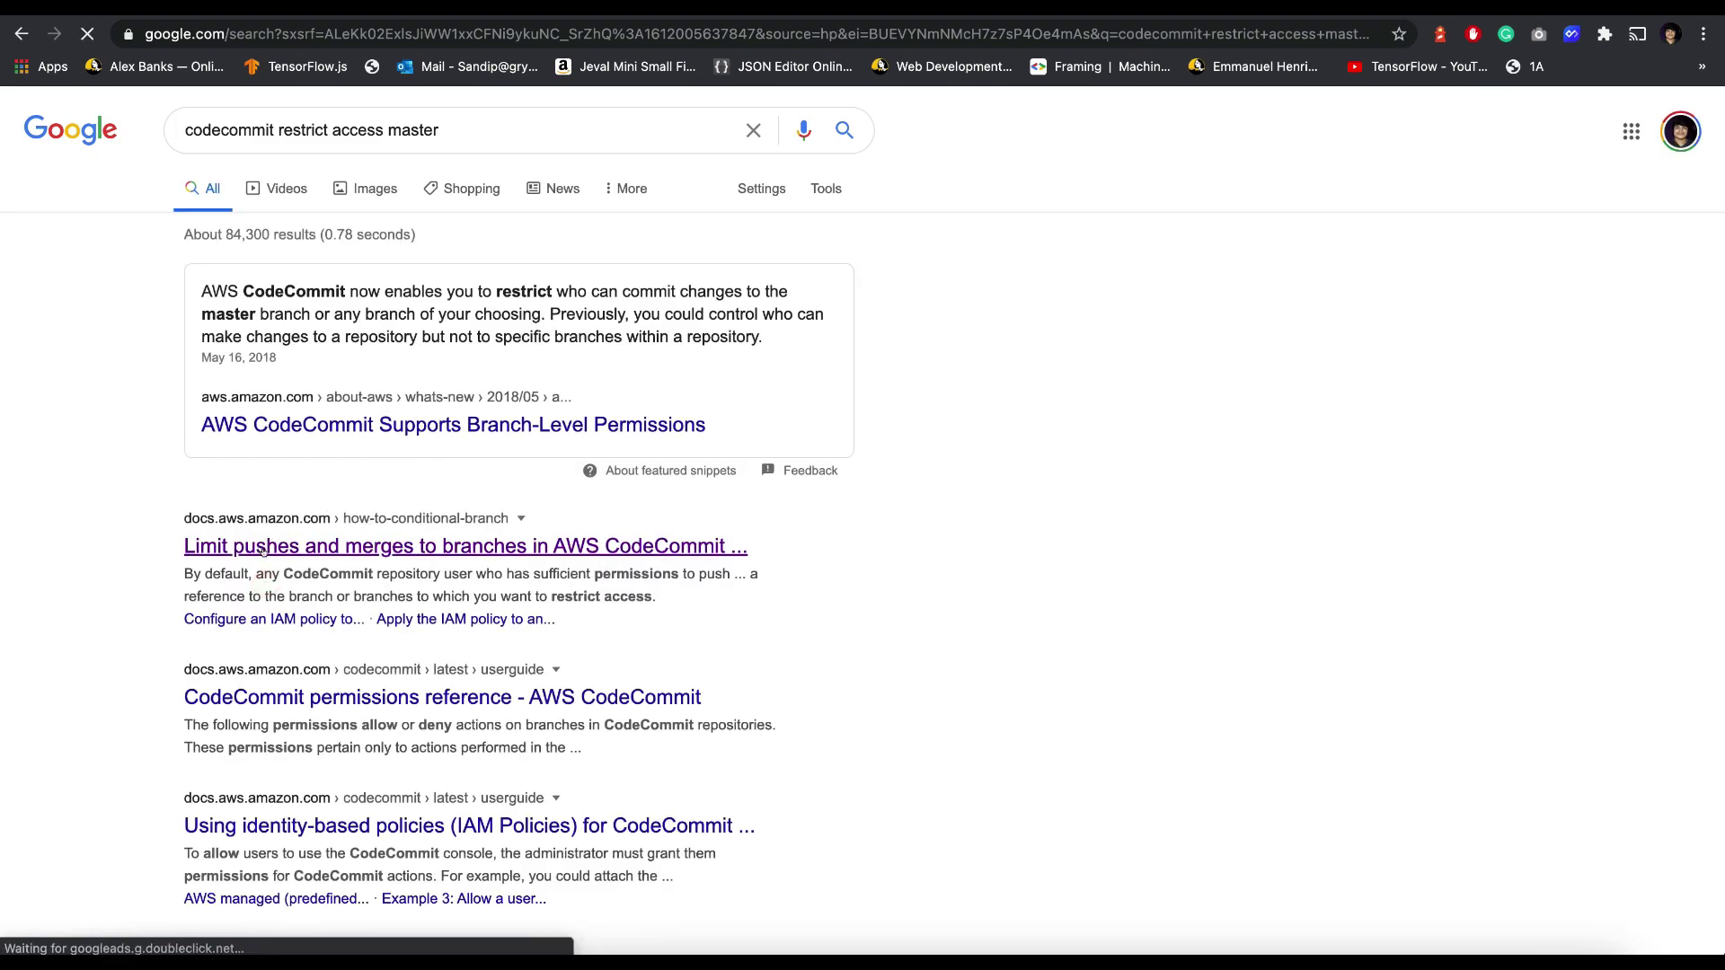
scroll(913, 649, "down", 5)
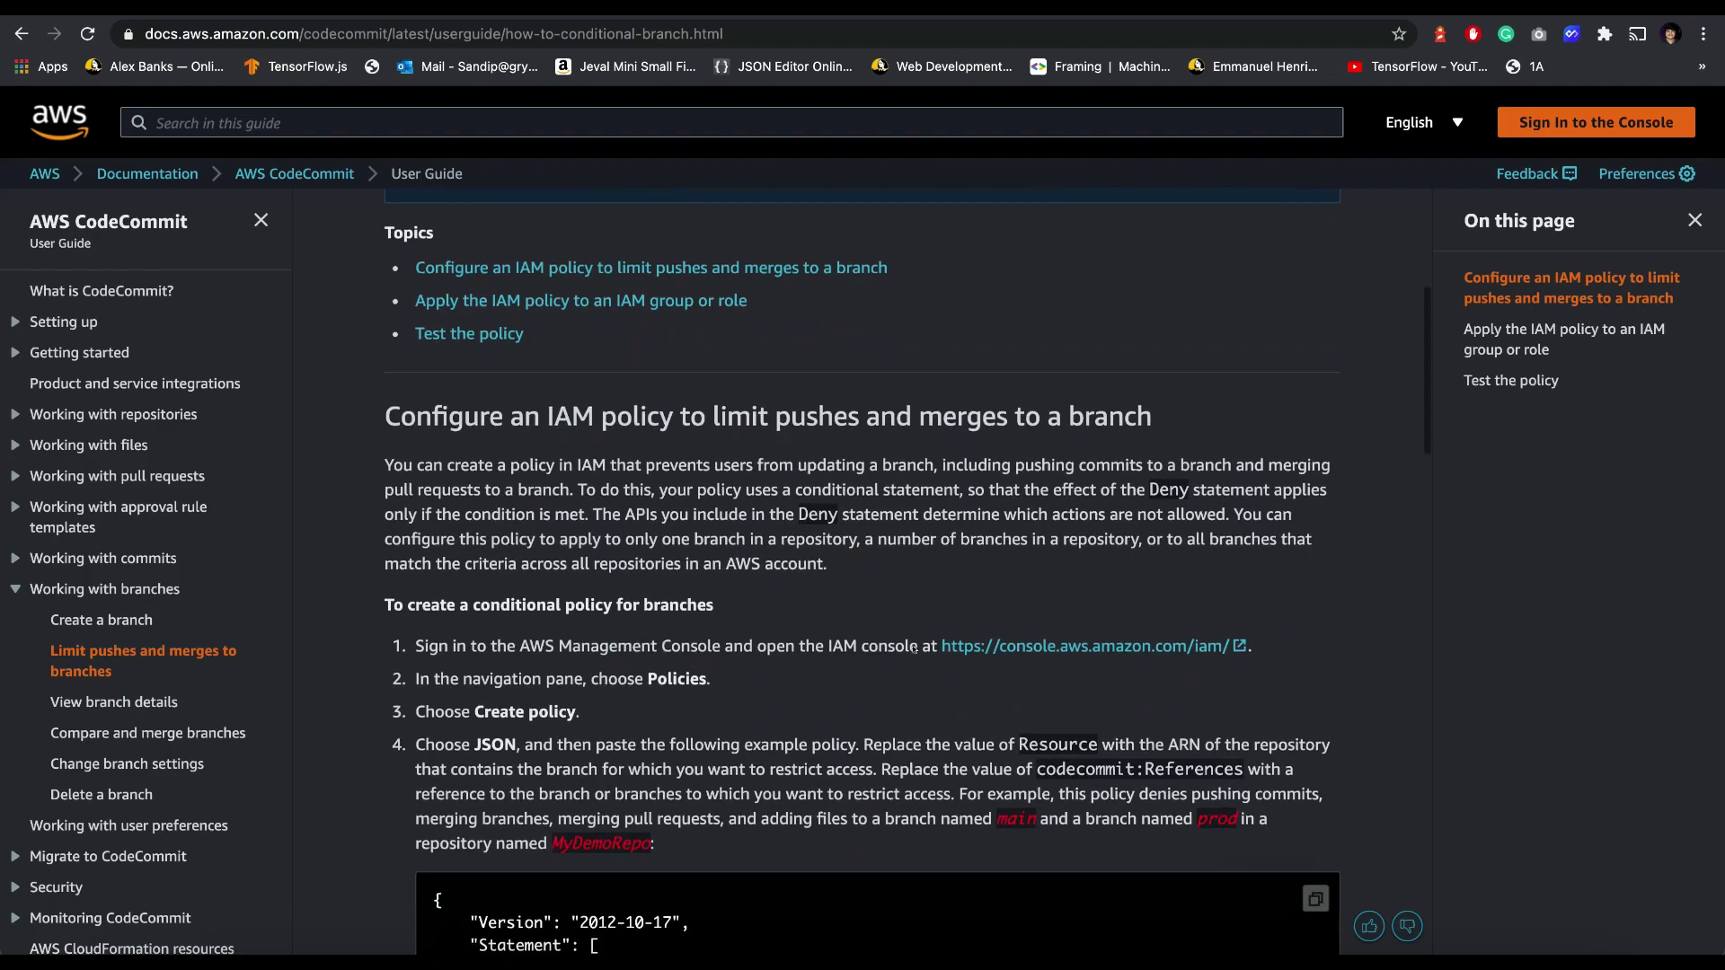
scroll(913, 648, "down", 7)
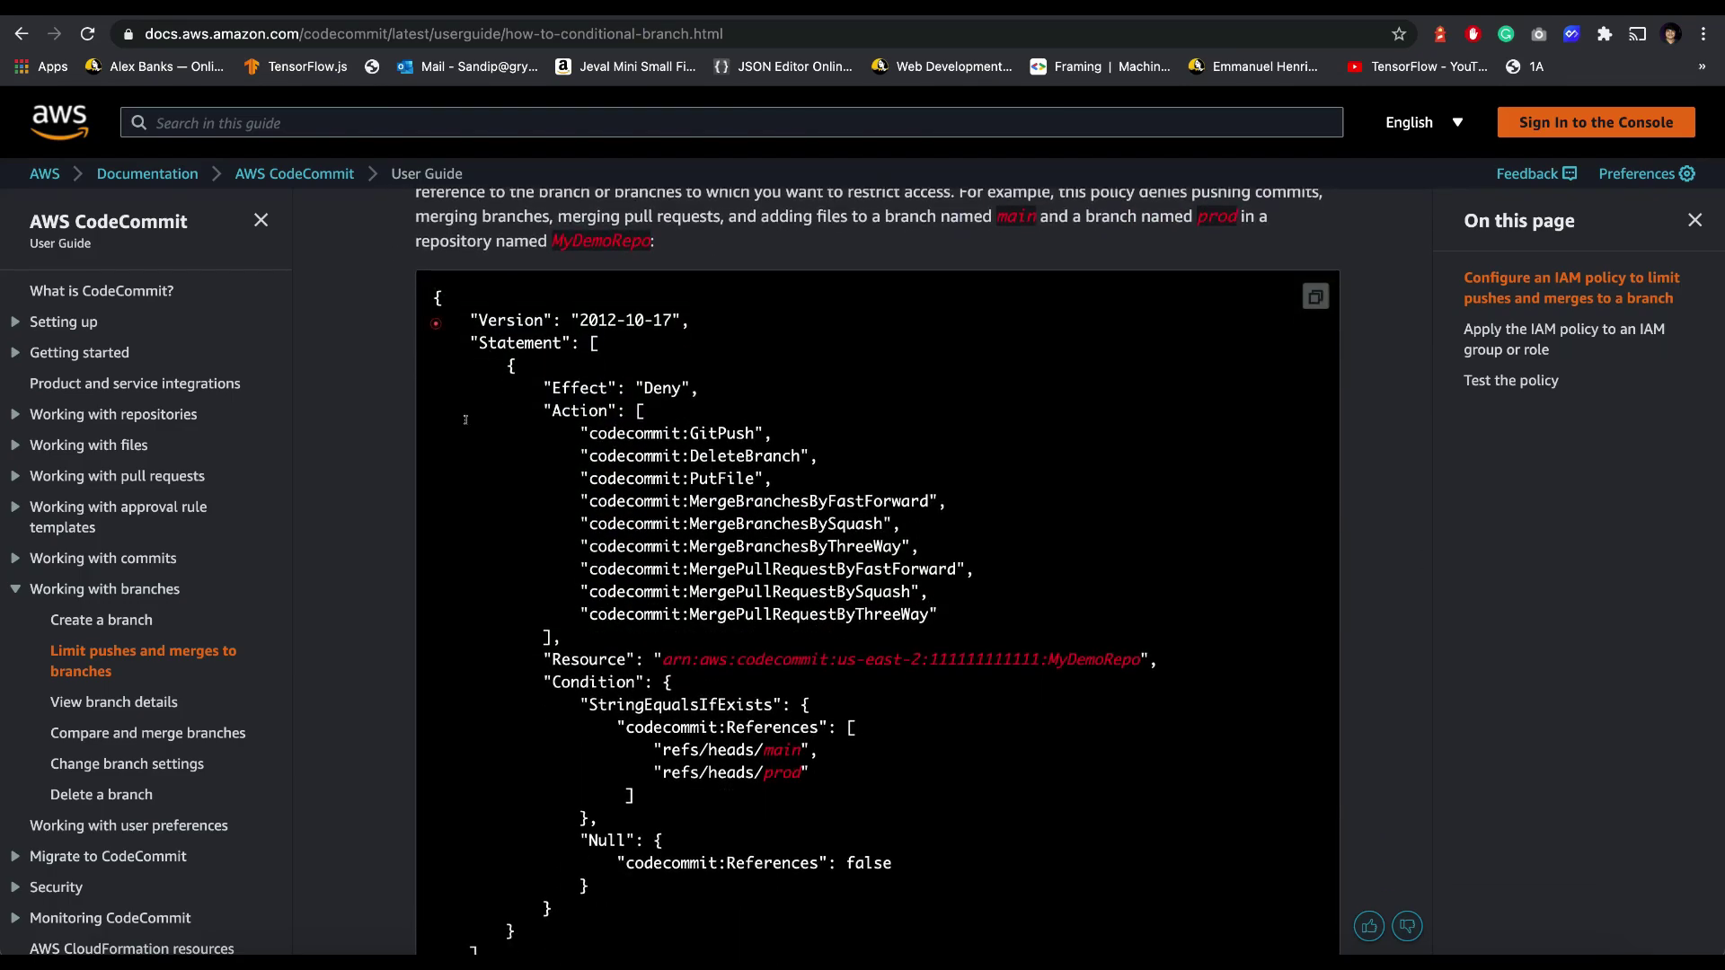
left_click_drag(451, 298, 562, 710)
scroll(881, 467, "down", 3)
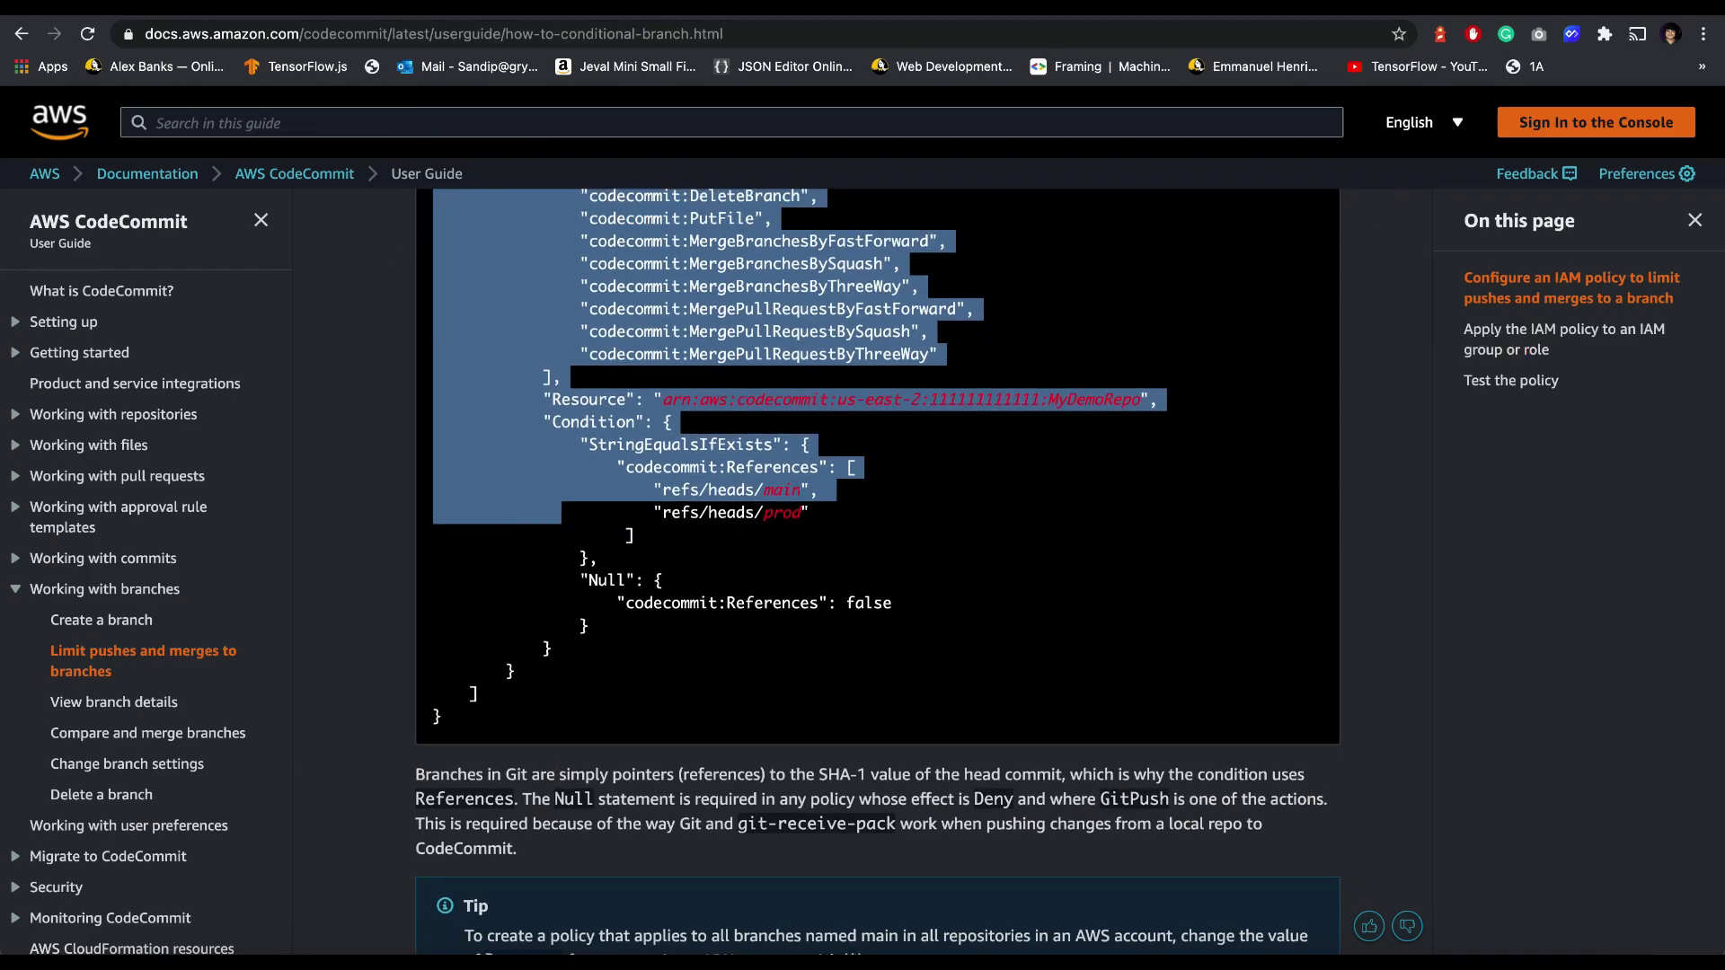
Step: Return to the AWS console, open the IAM service, and display its groups
key("ctrl+Tab")
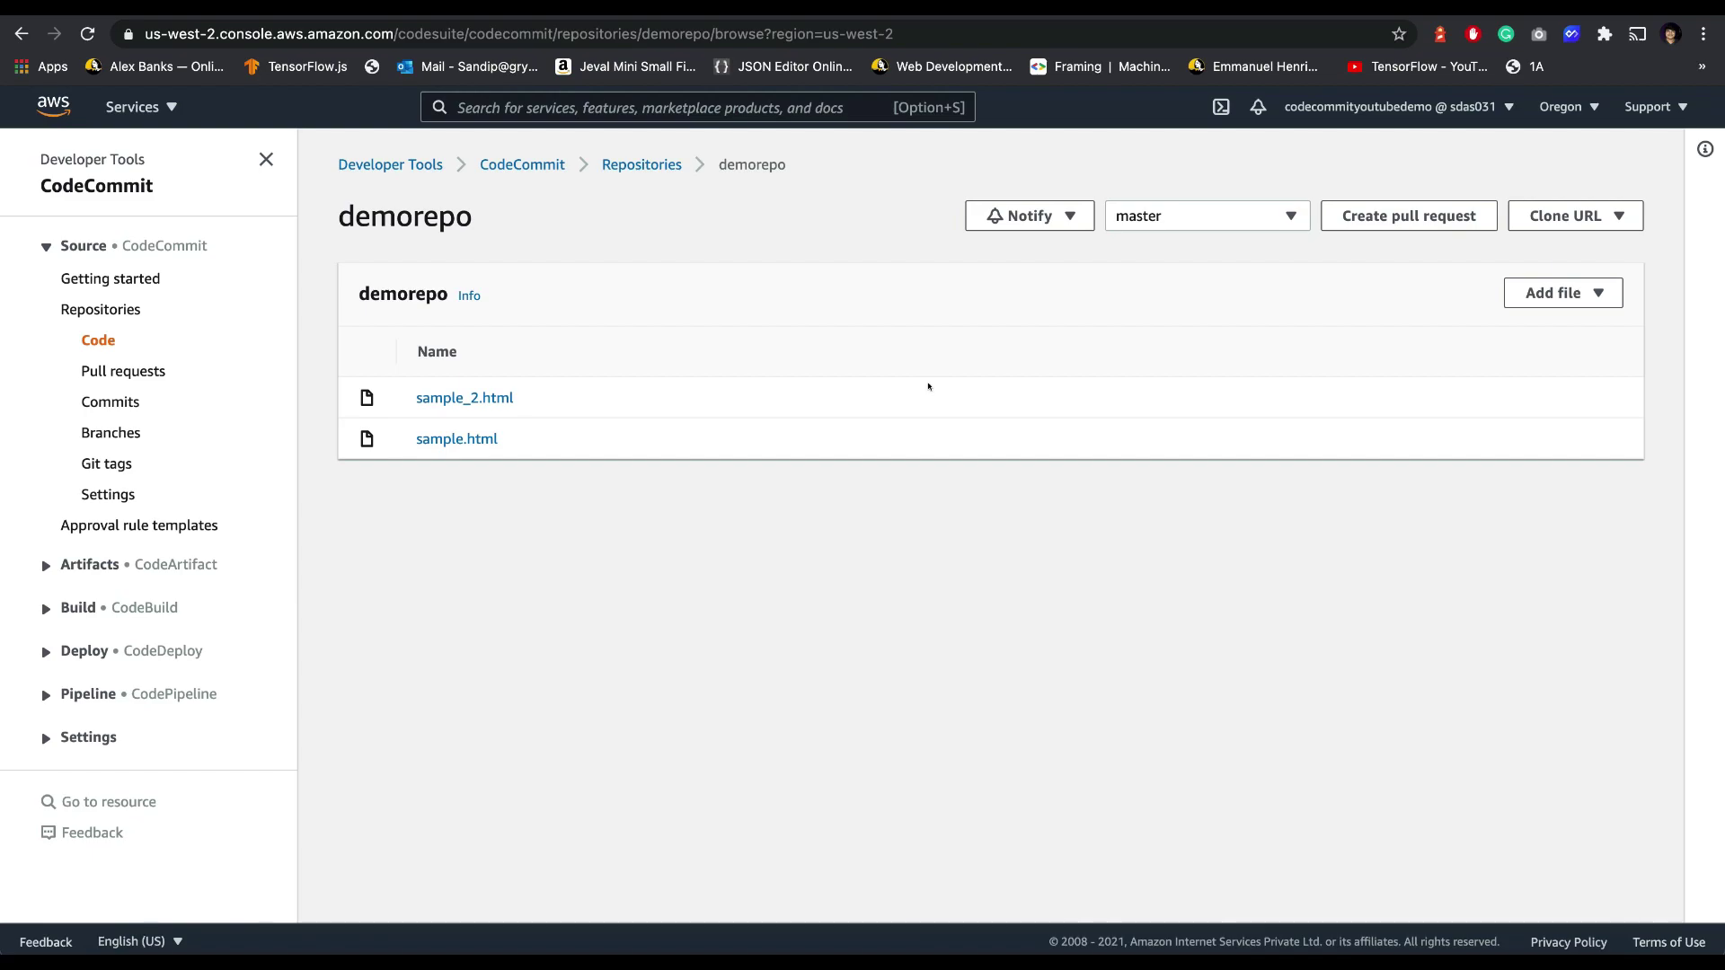
left_click(139, 107)
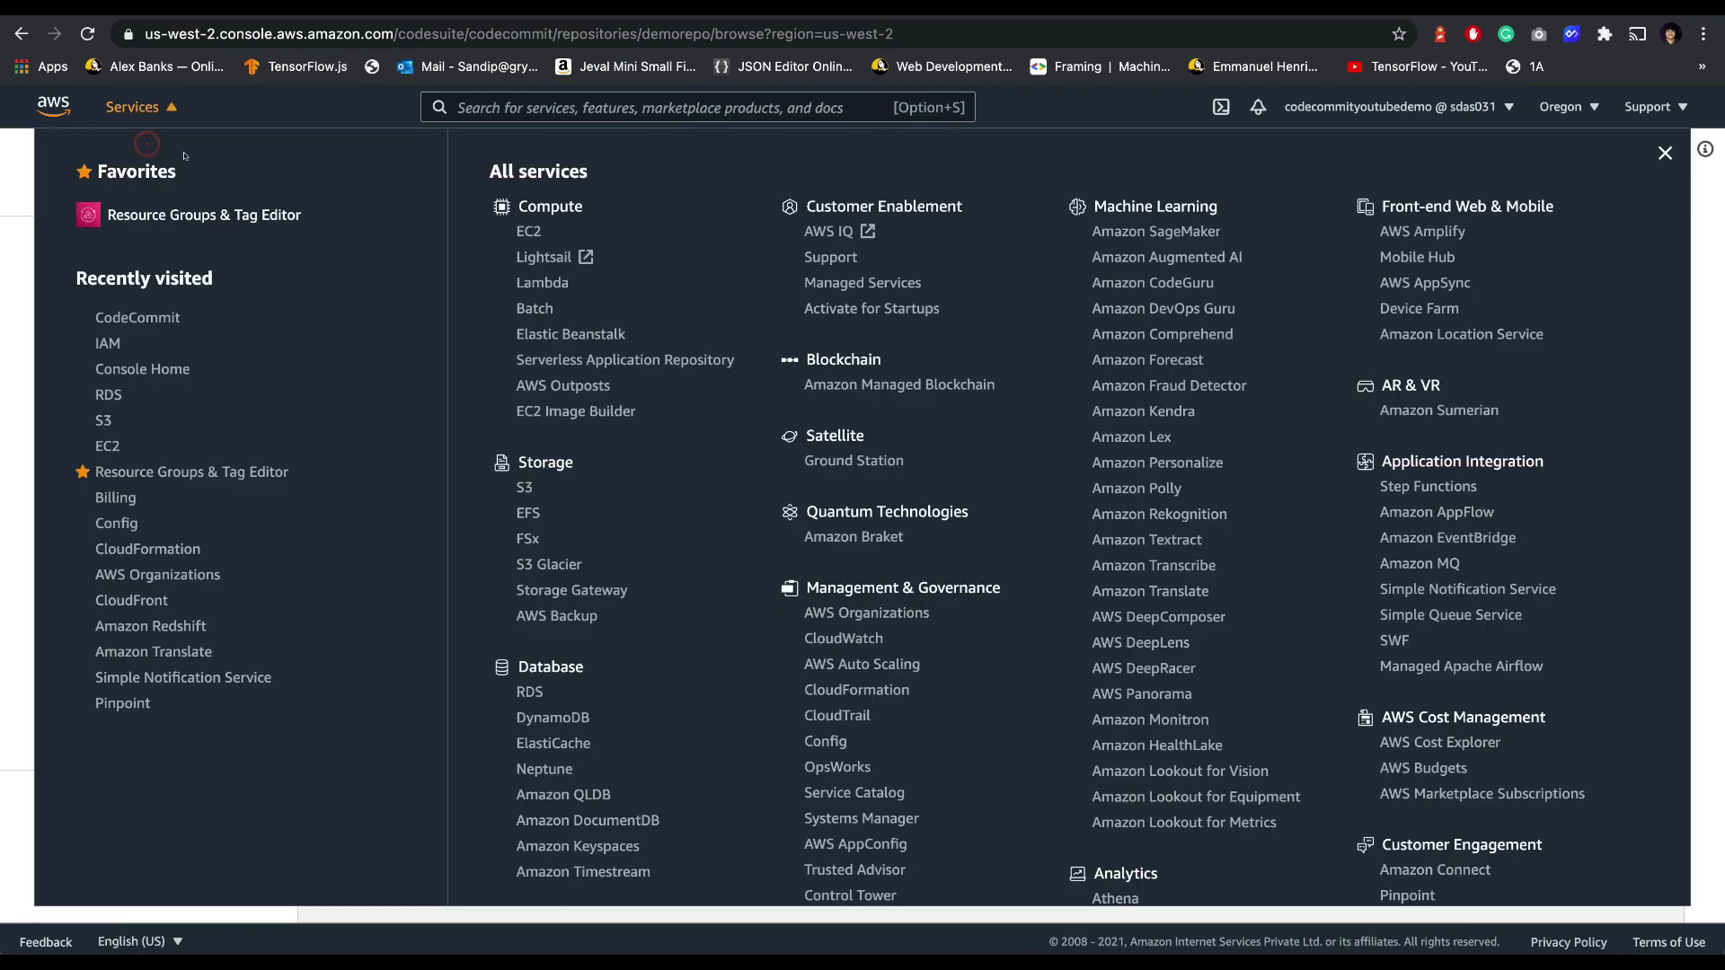
left_click(543, 107)
type("IAM")
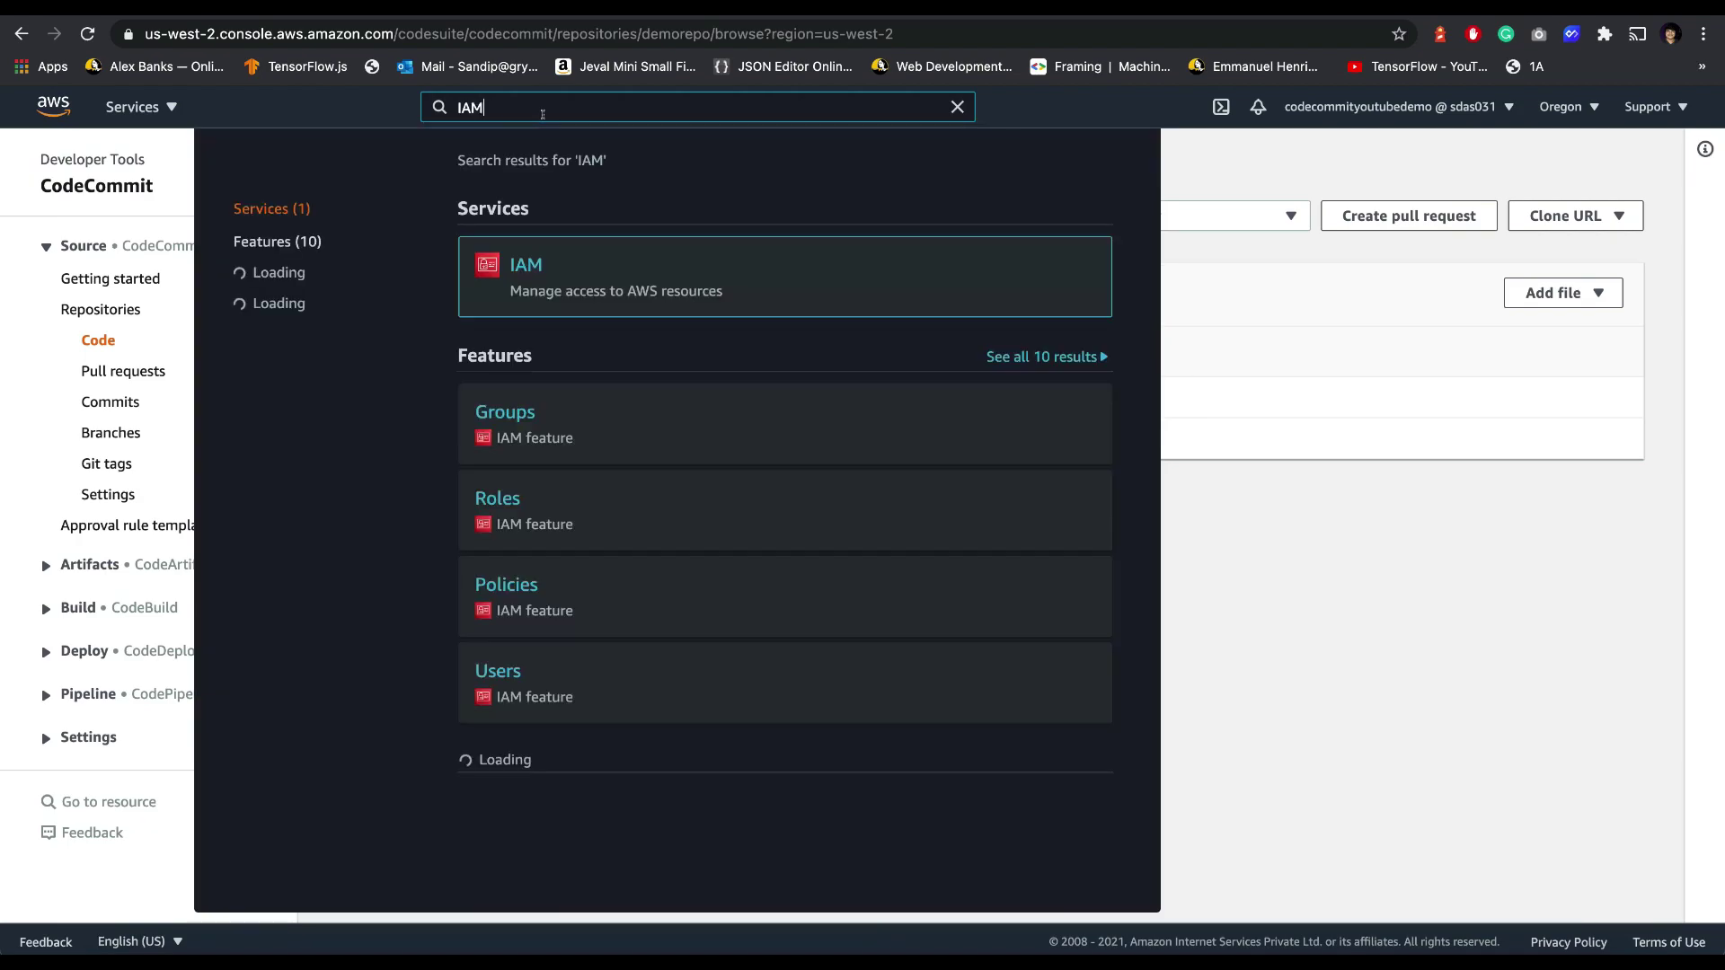
left_click(513, 253)
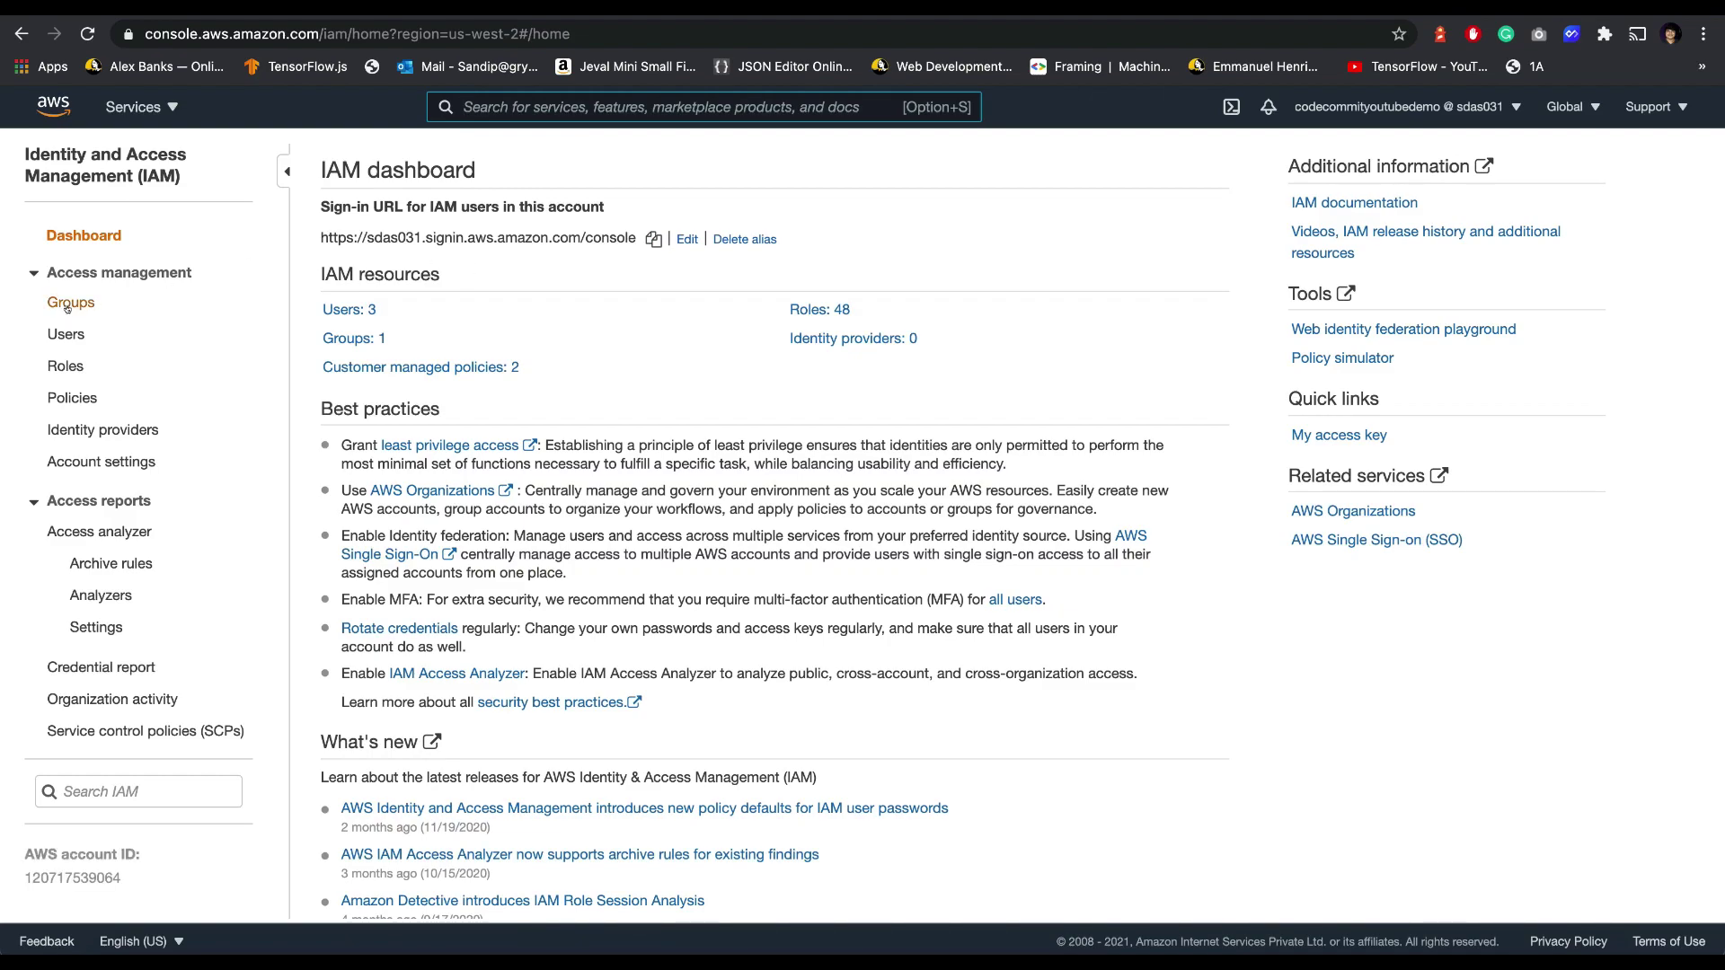
left_click(70, 305)
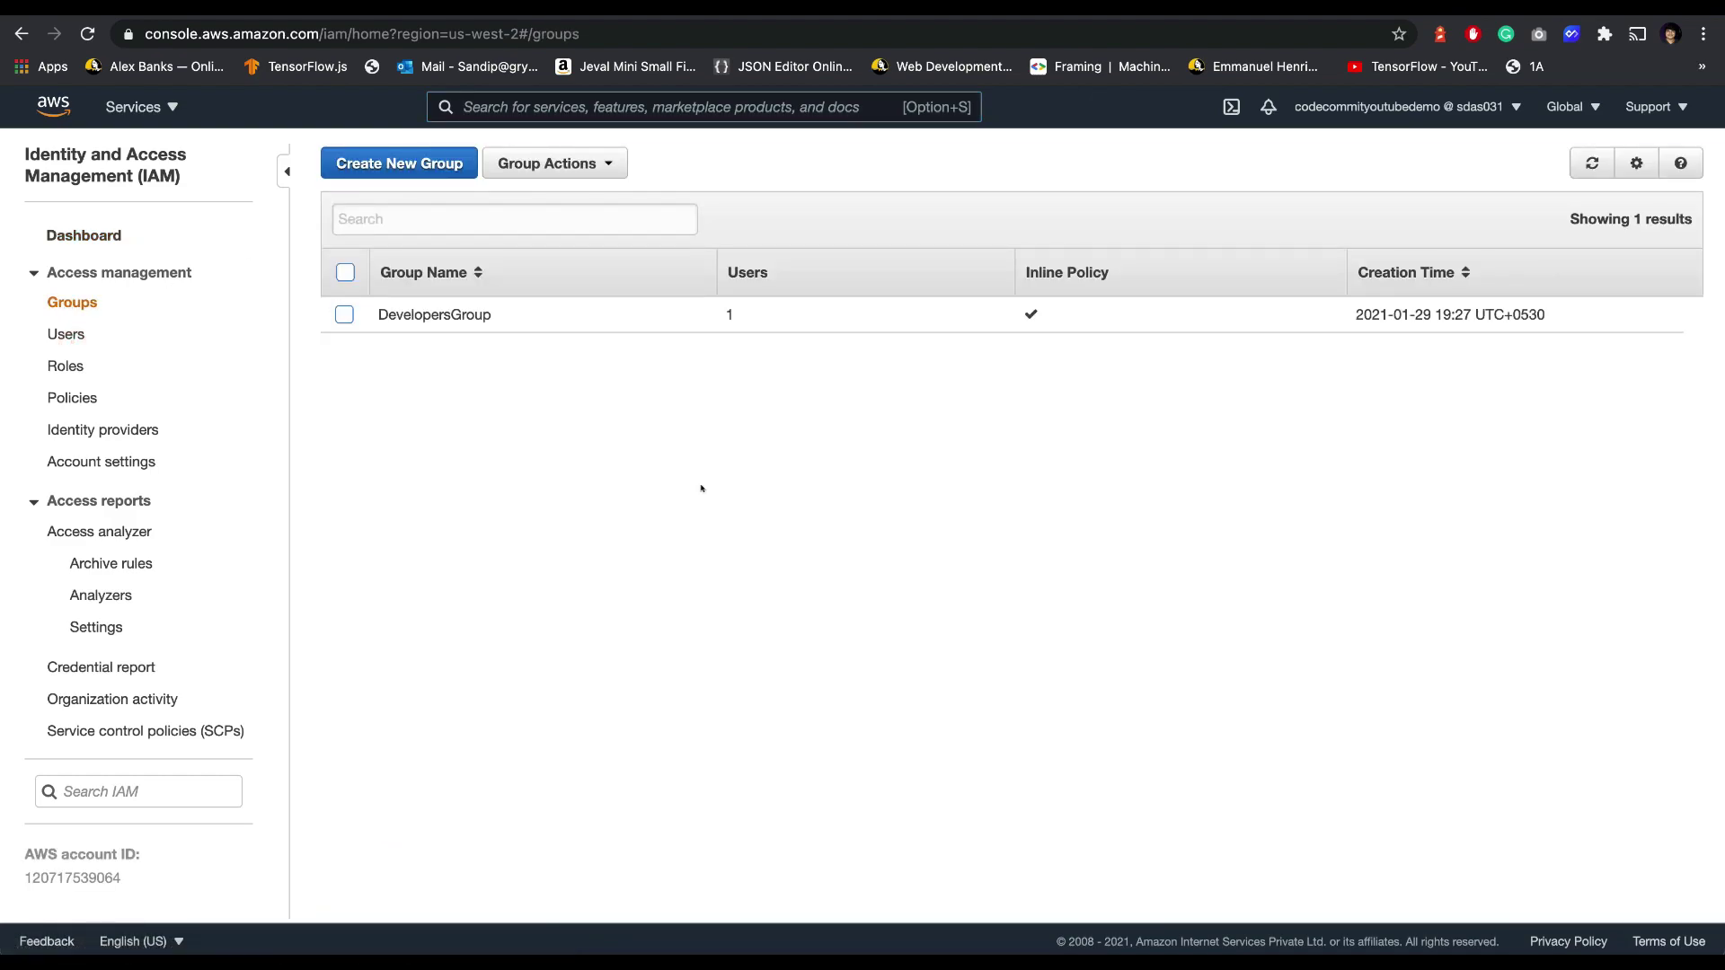
Step: Start a new IAM group, name it DemoAppDevelopersGroup, and proceed to attaching policies
left_click(412, 164)
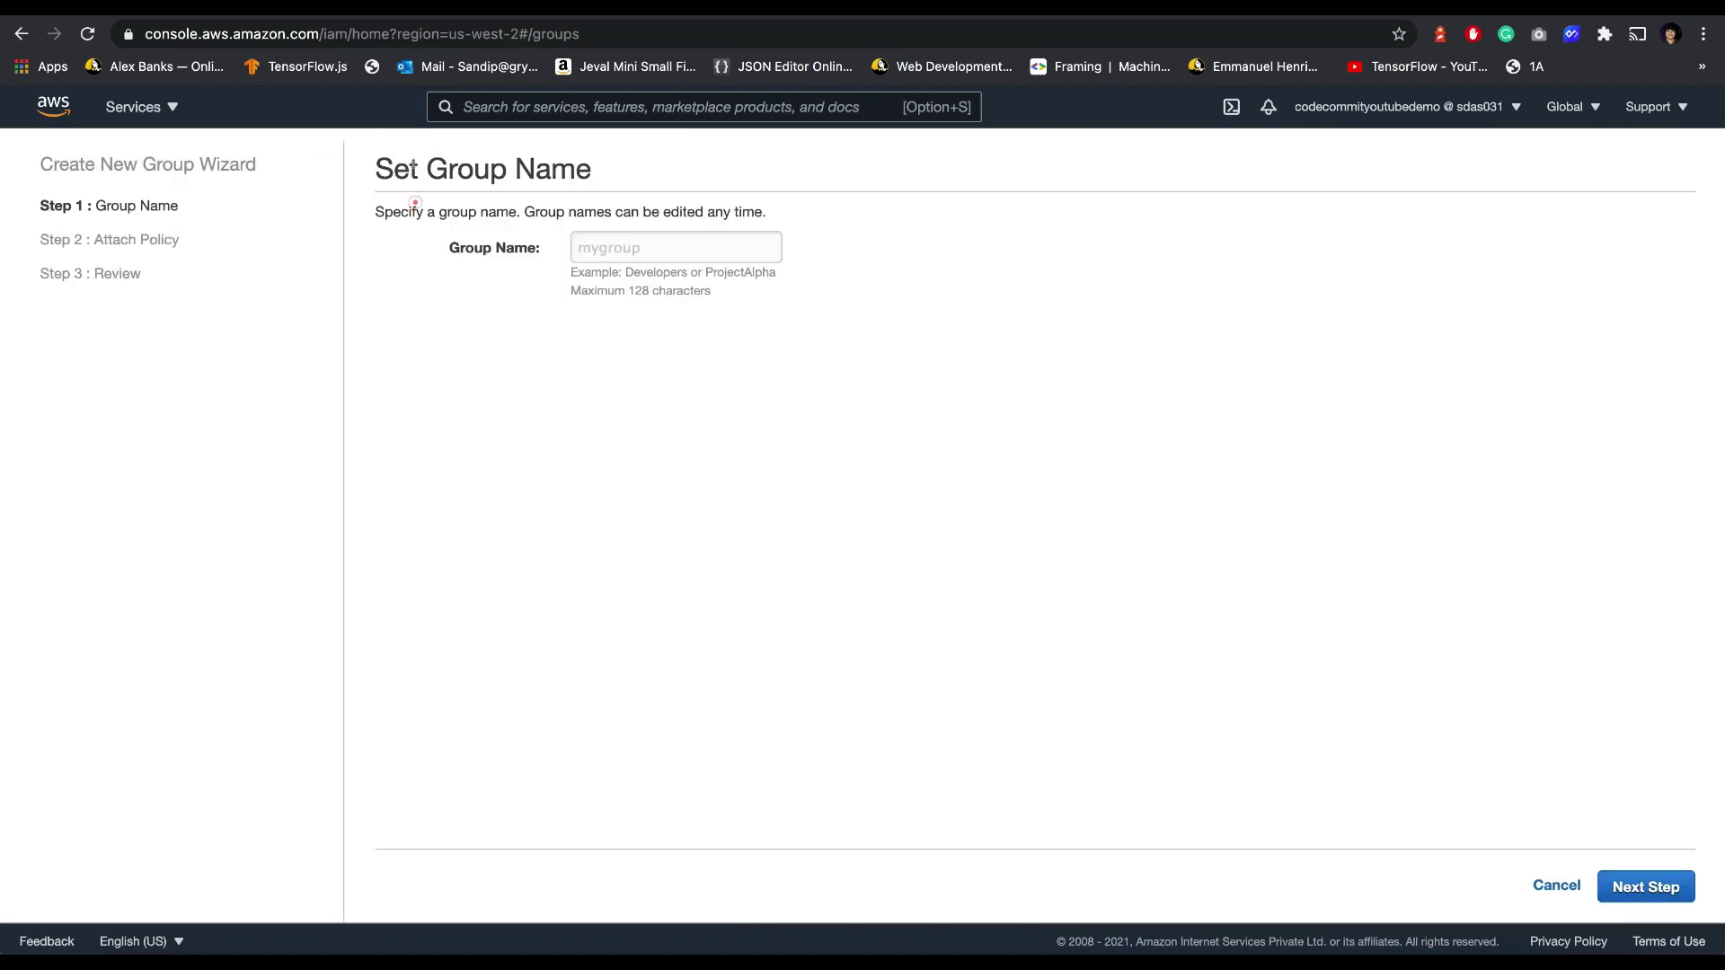
left_click(626, 250)
type("Developers")
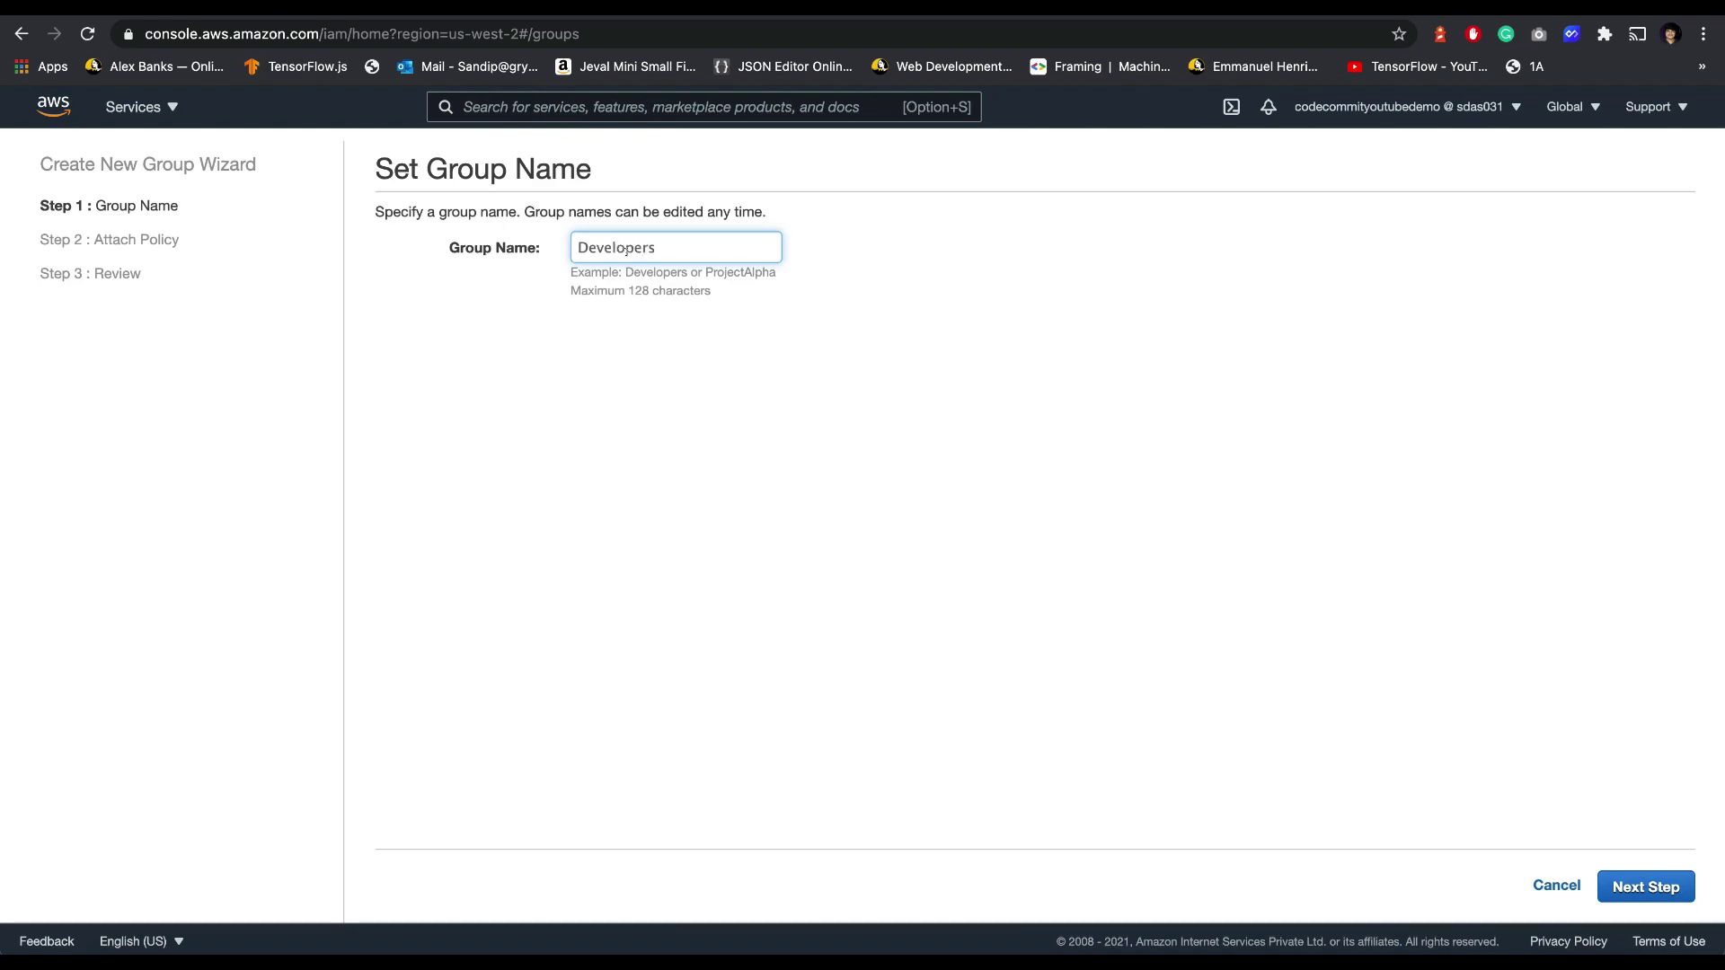
type("Group")
left_click(1646, 886)
left_click(723, 247)
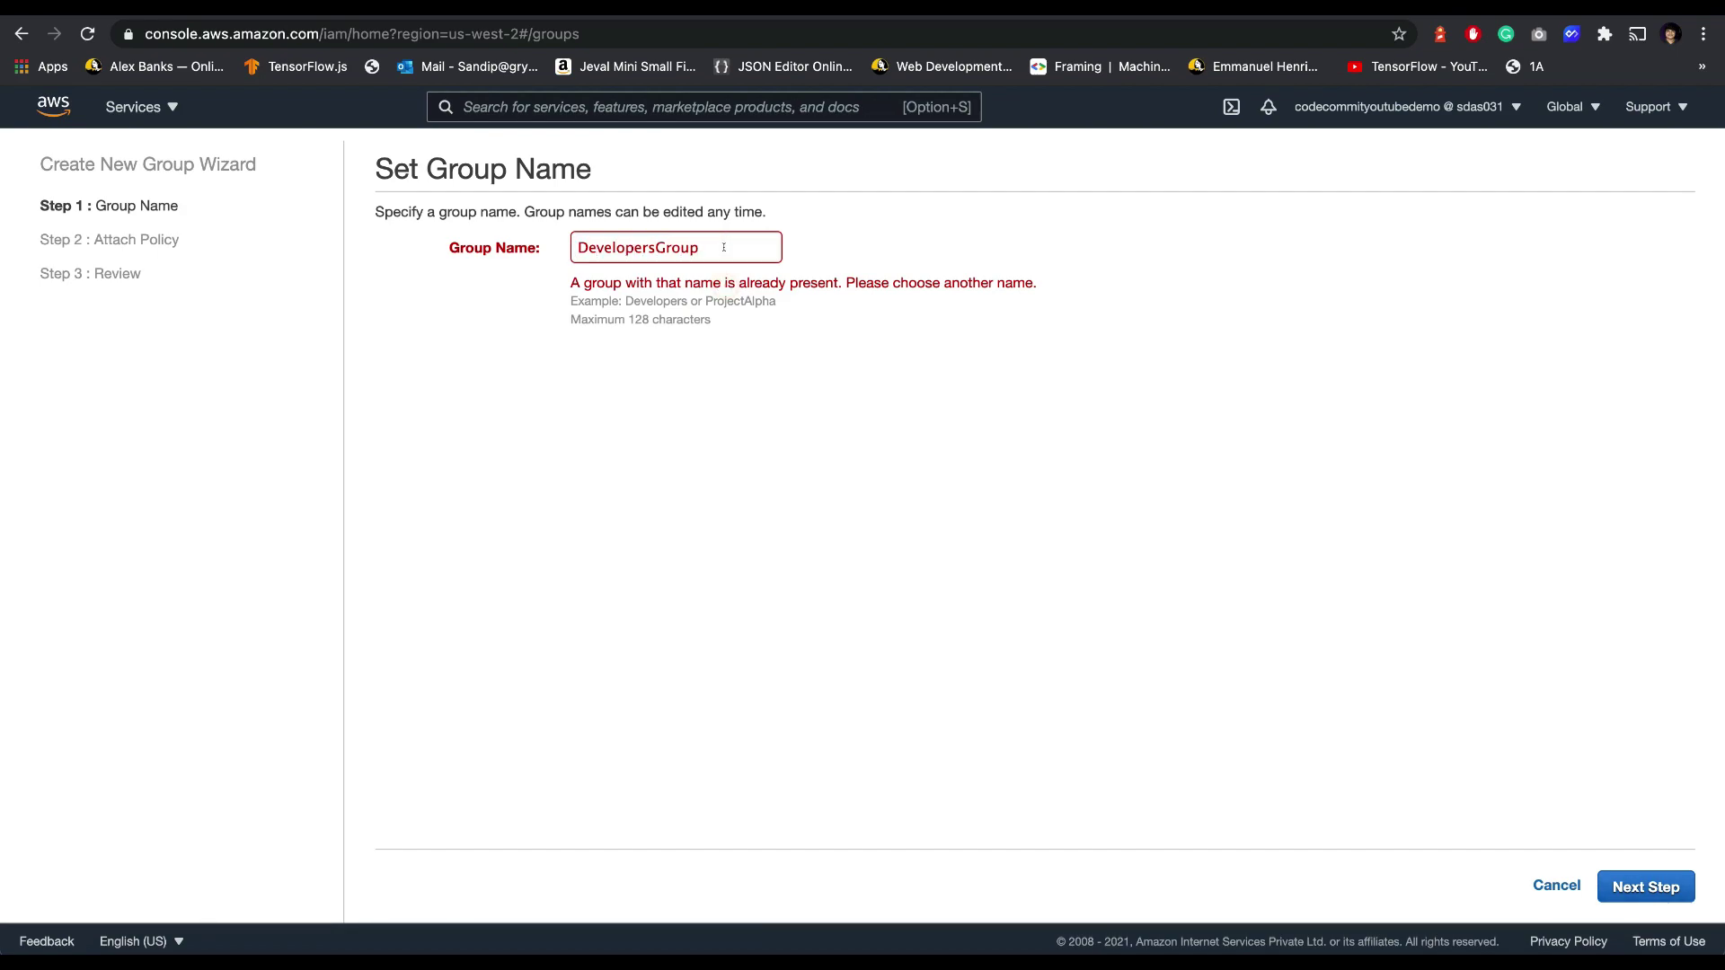
type("DemoApp")
left_click(1102, 455)
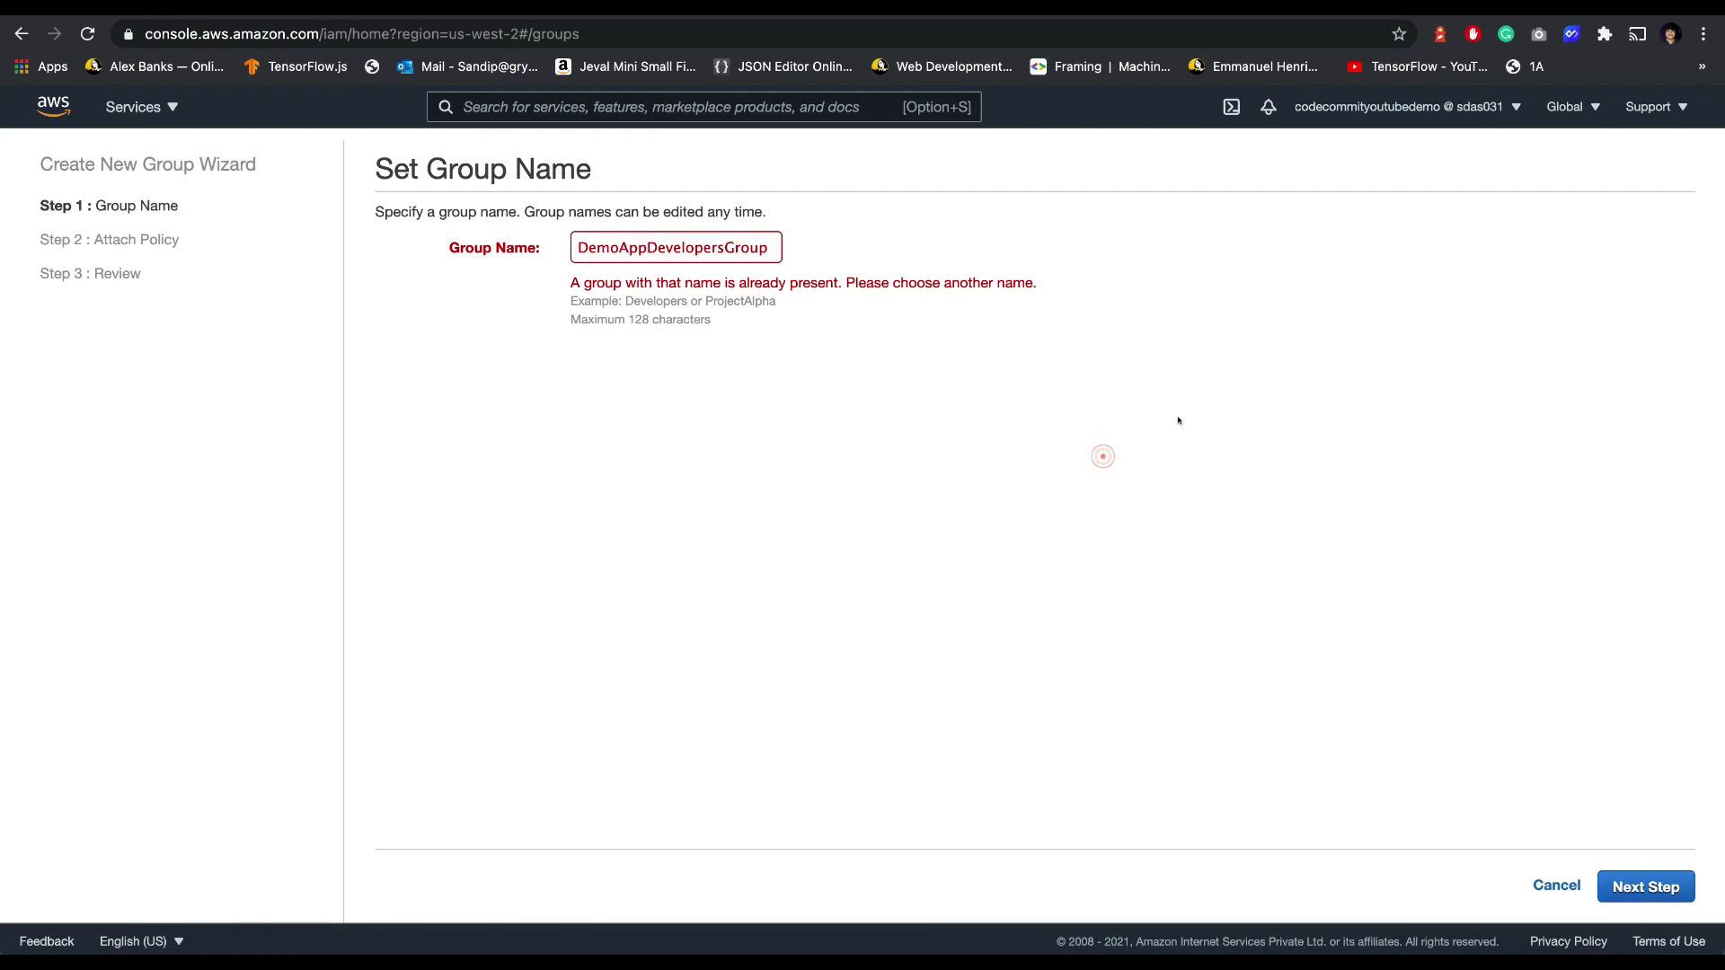
left_click(1645, 887)
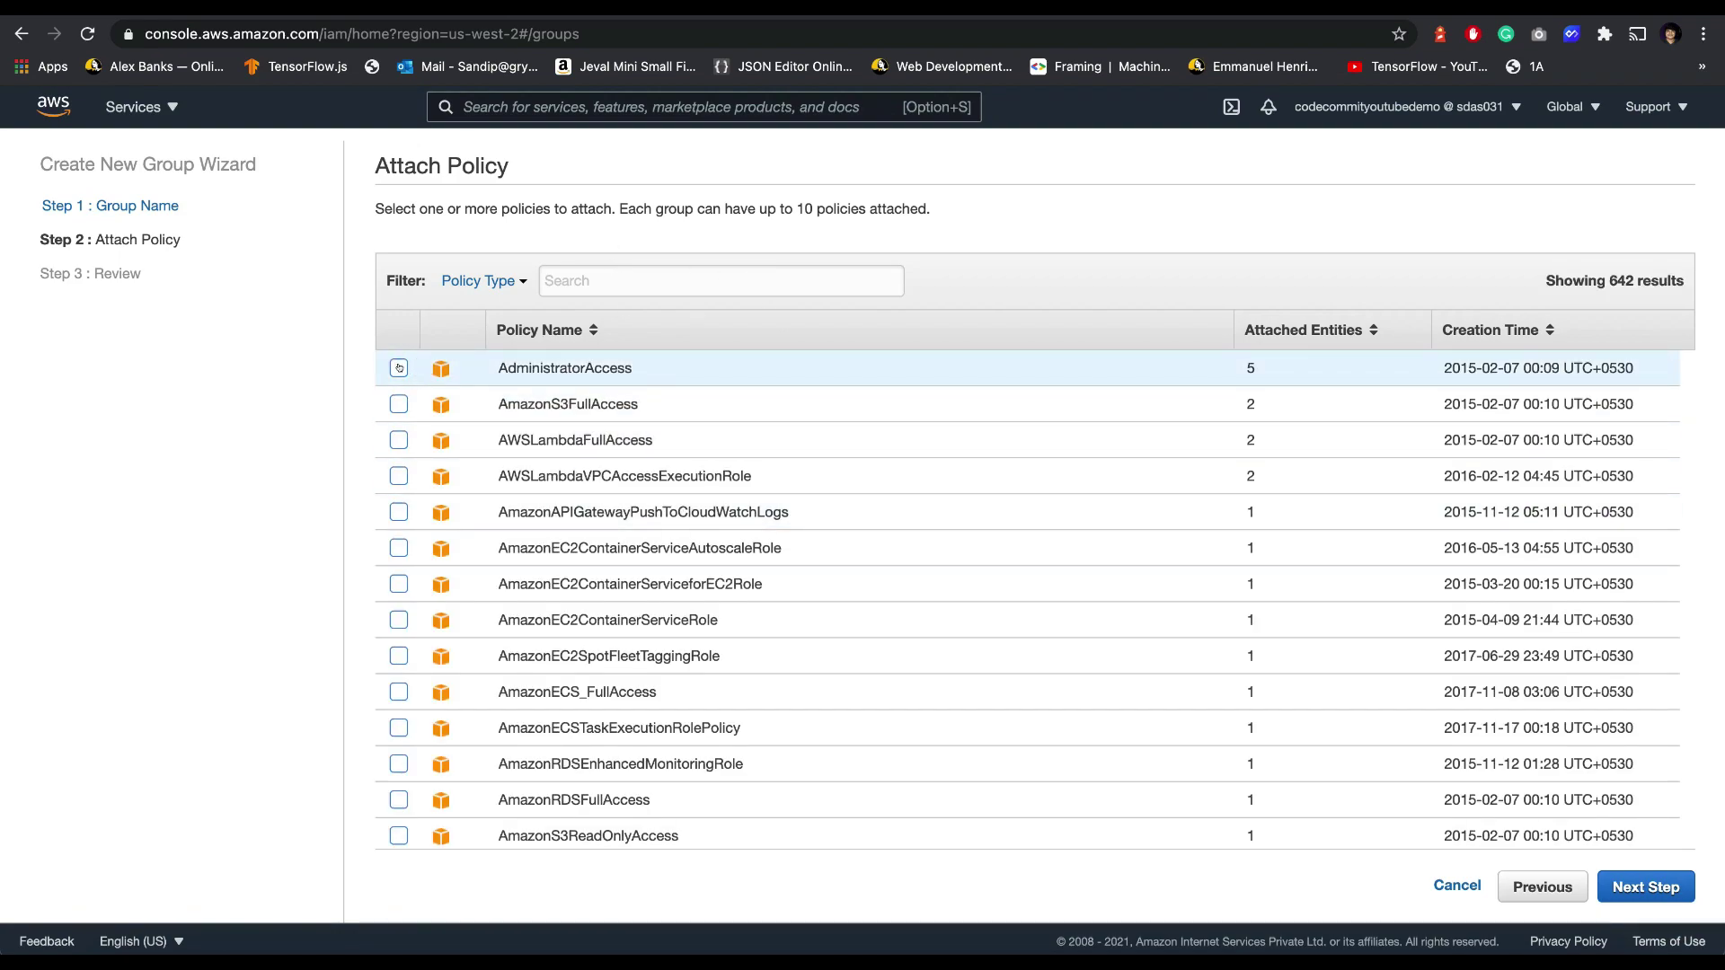
Step: Filter the policies by "codecomm", select AWSCodeCommitFullAccess for the group, and proceed to the review
left_click(715, 272)
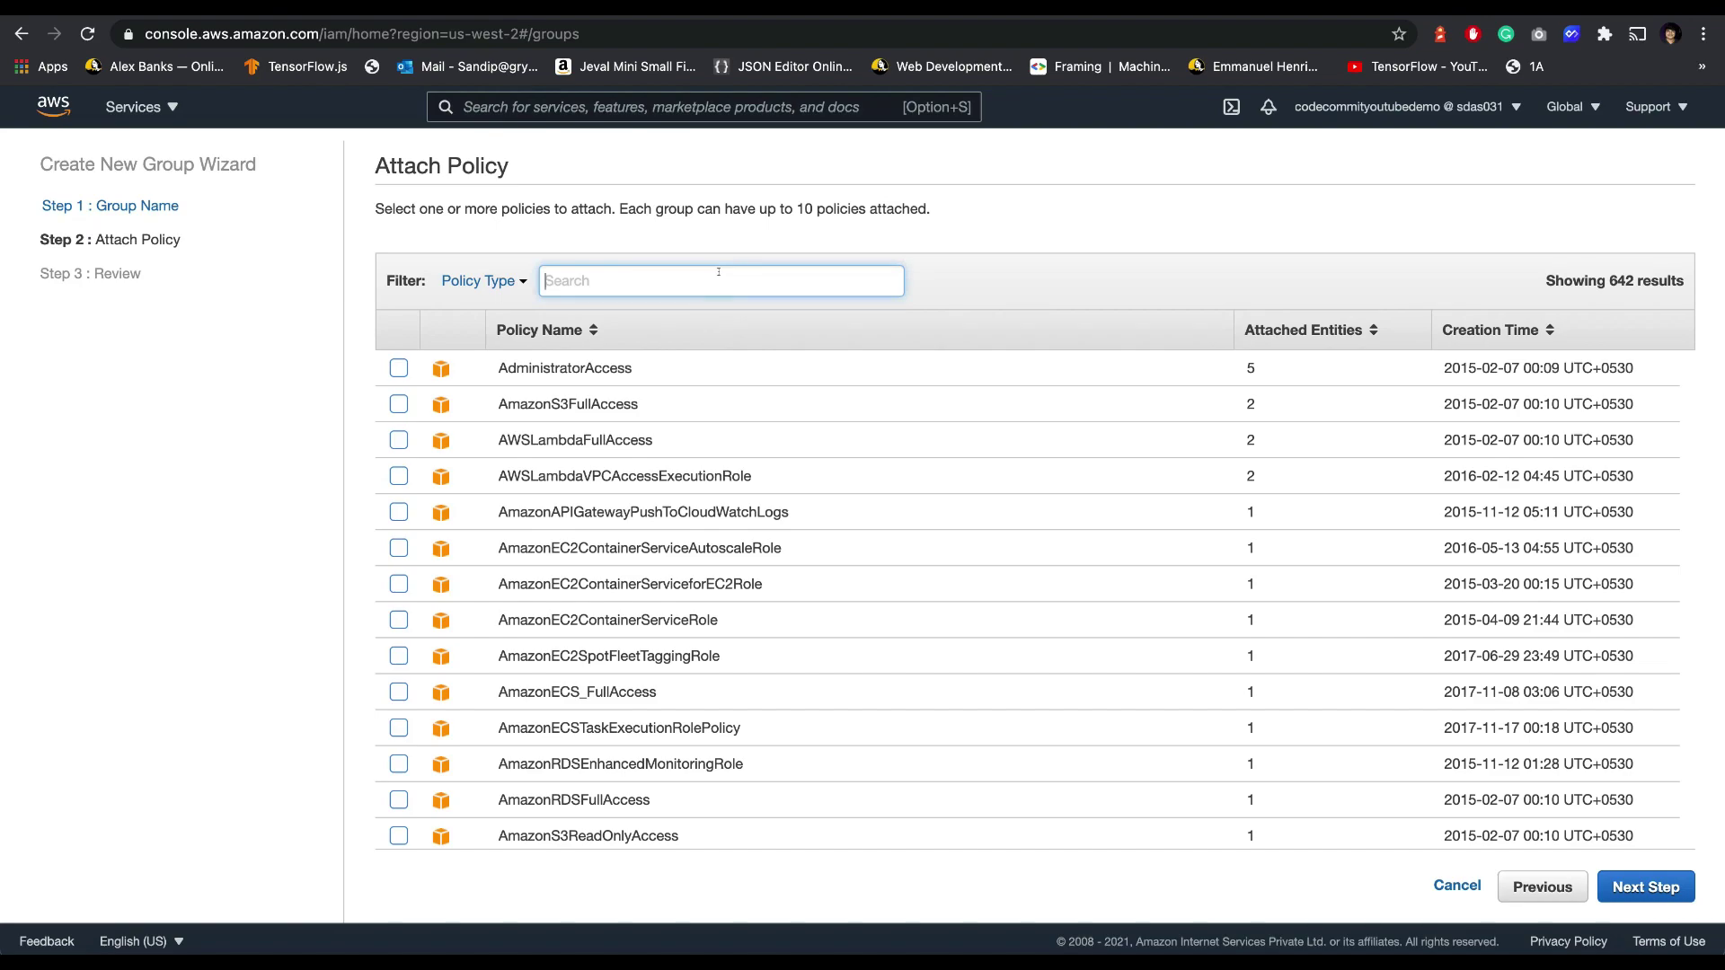
type("codecomm")
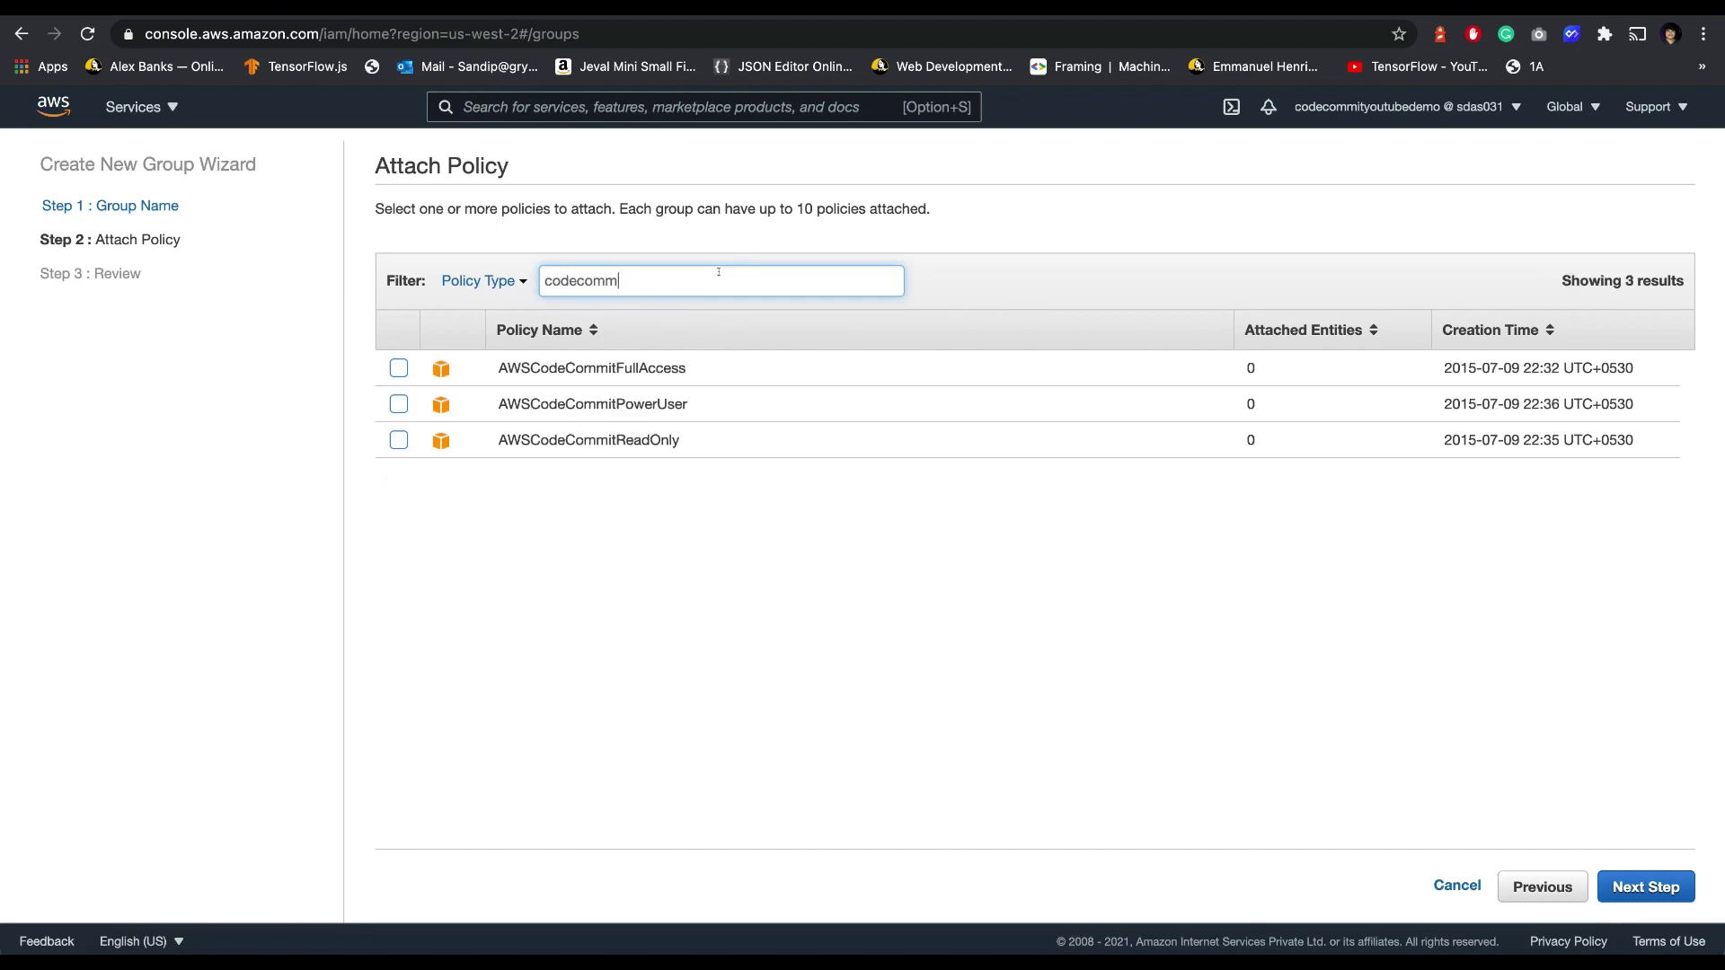
left_click(398, 368)
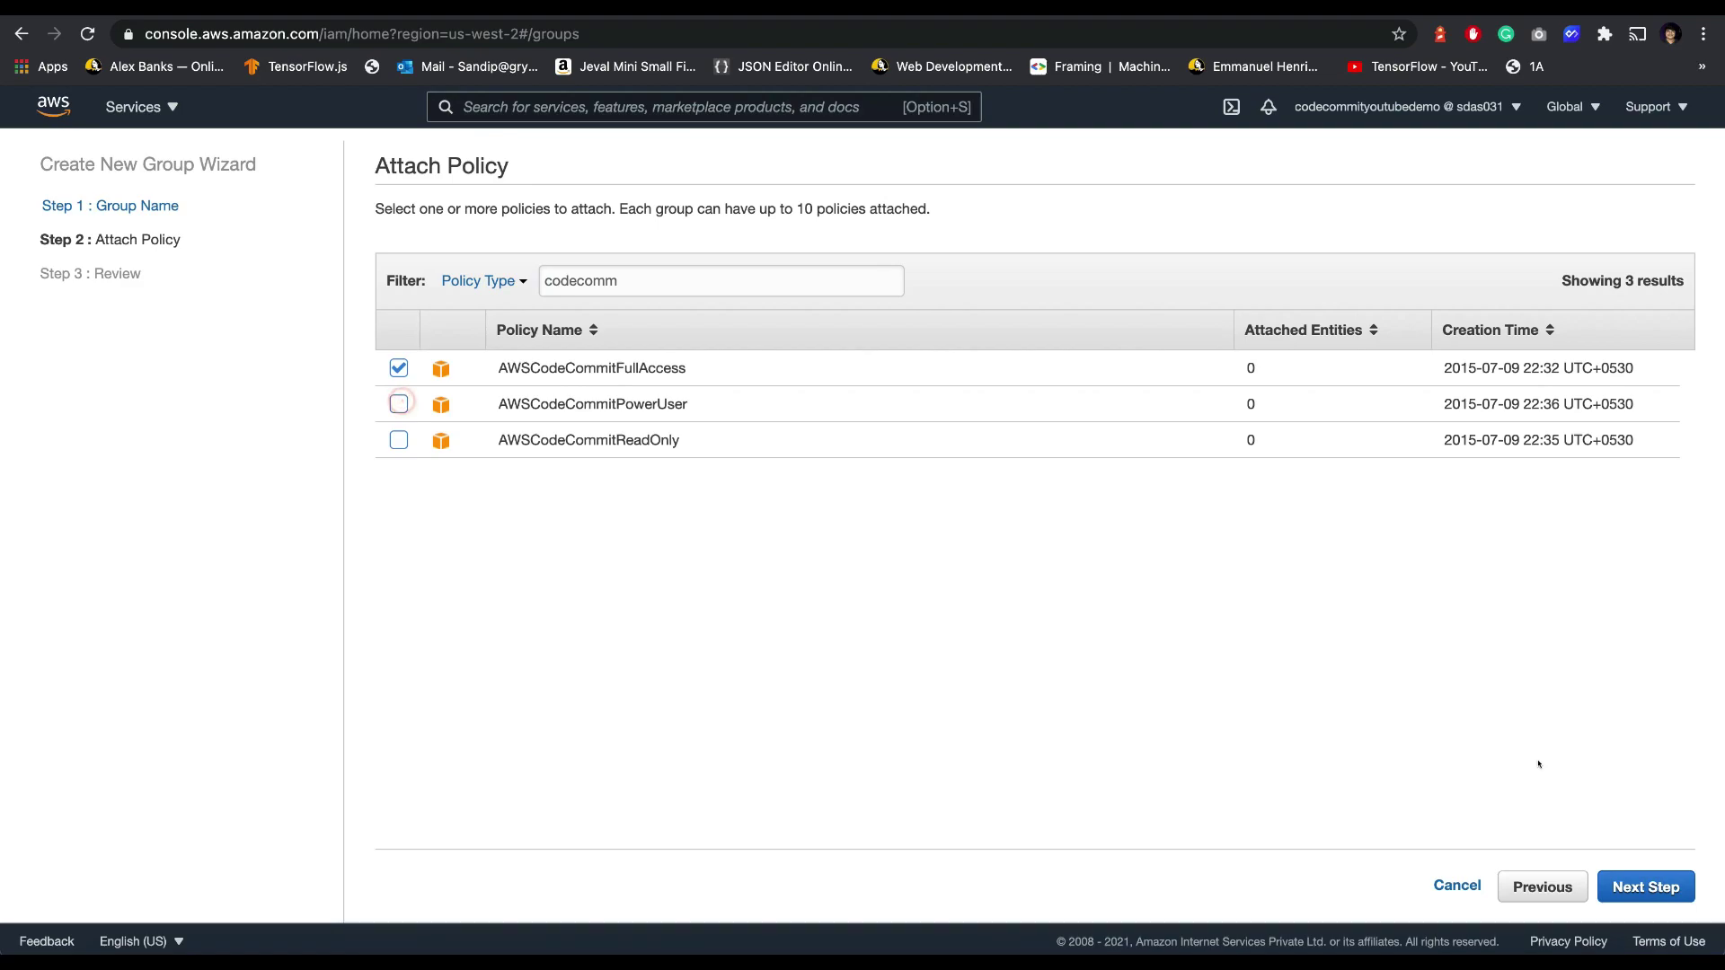
left_click(1668, 904)
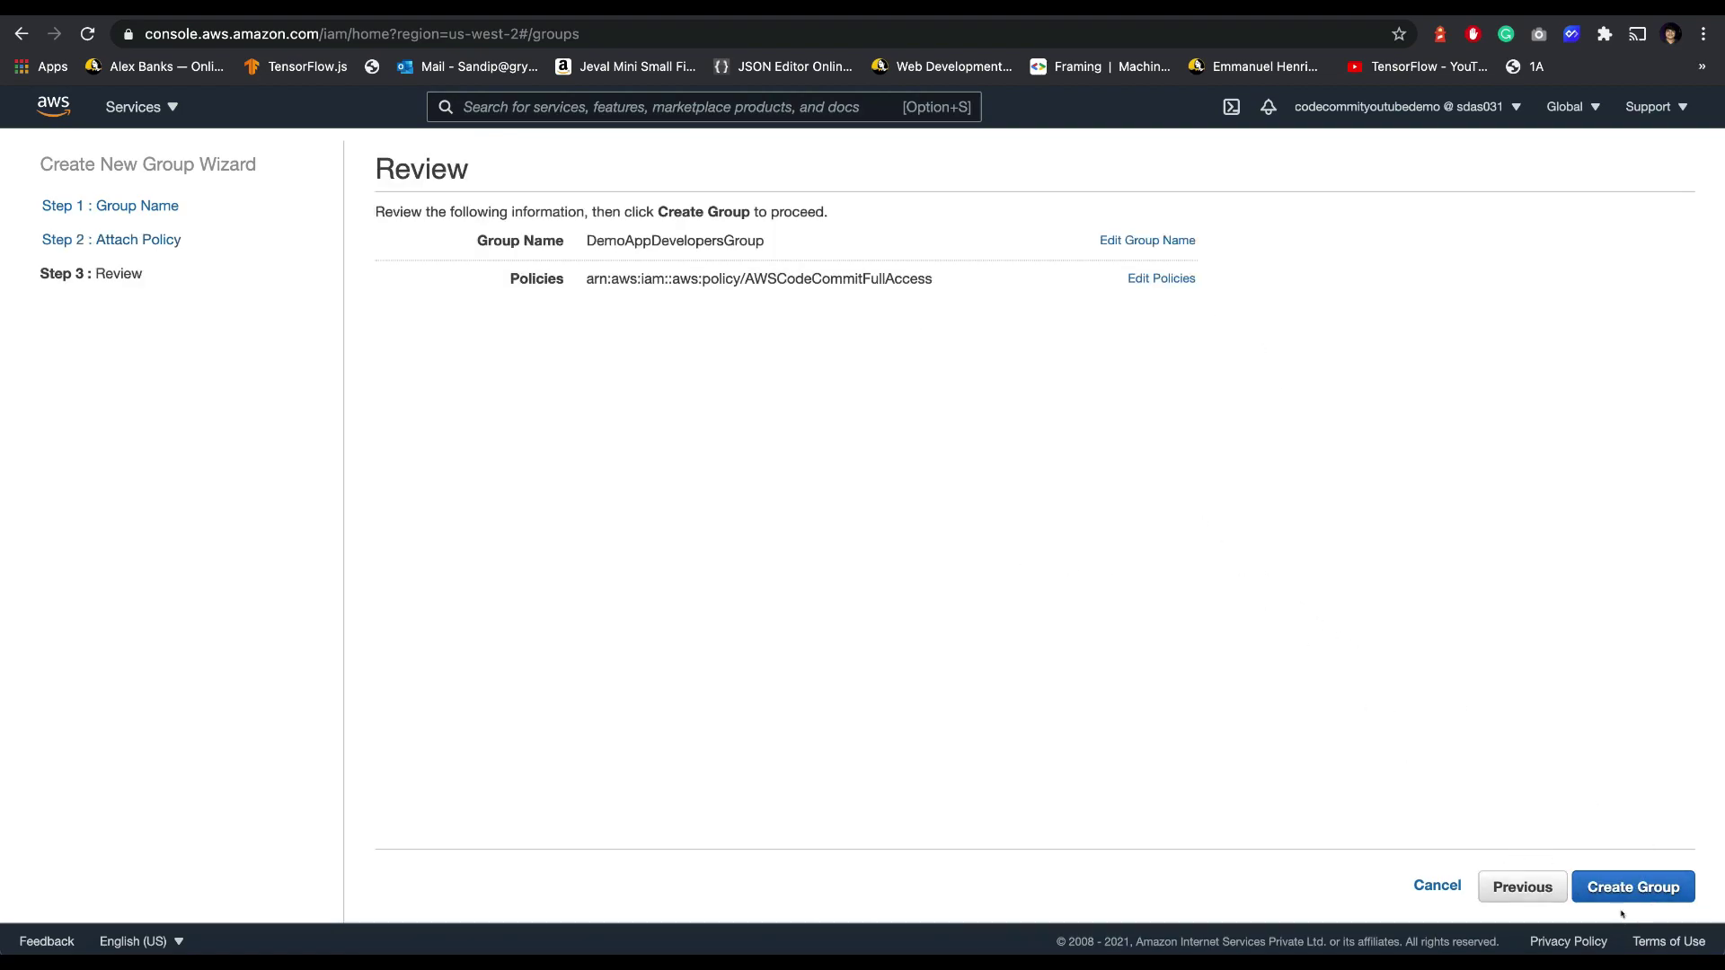
Step: Finish creating the DemoAppDevelopersGroup group, open its permissions, and expand its inline policies
left_click(1606, 887)
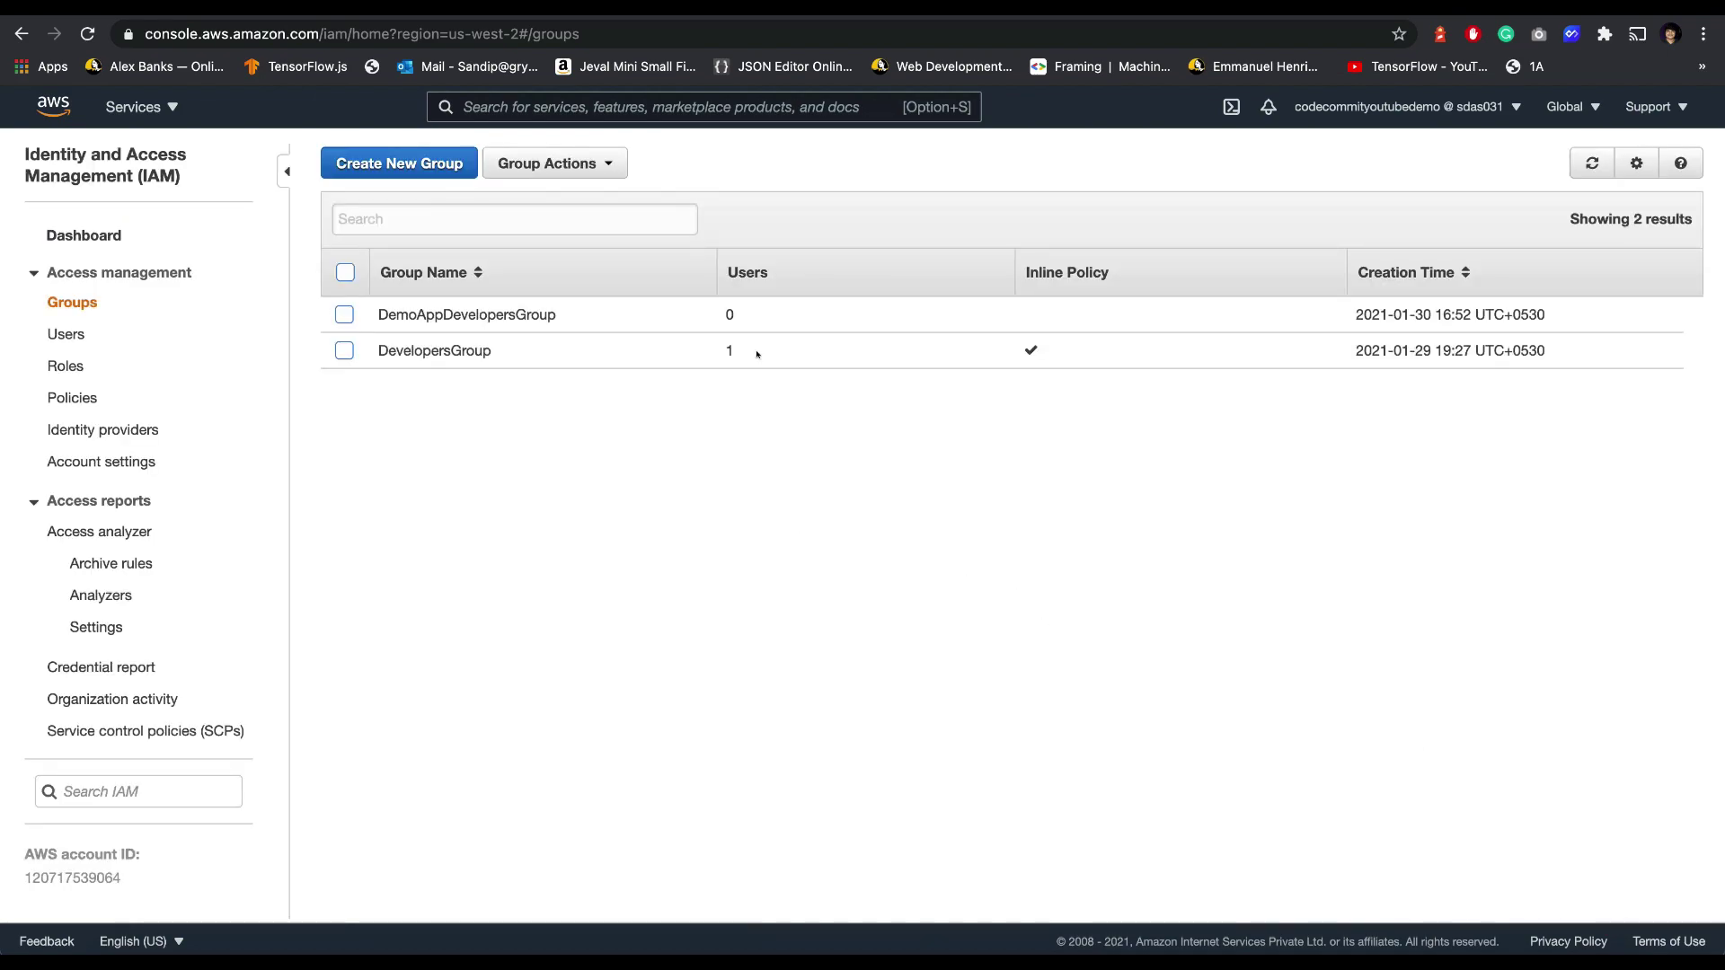
left_click(493, 315)
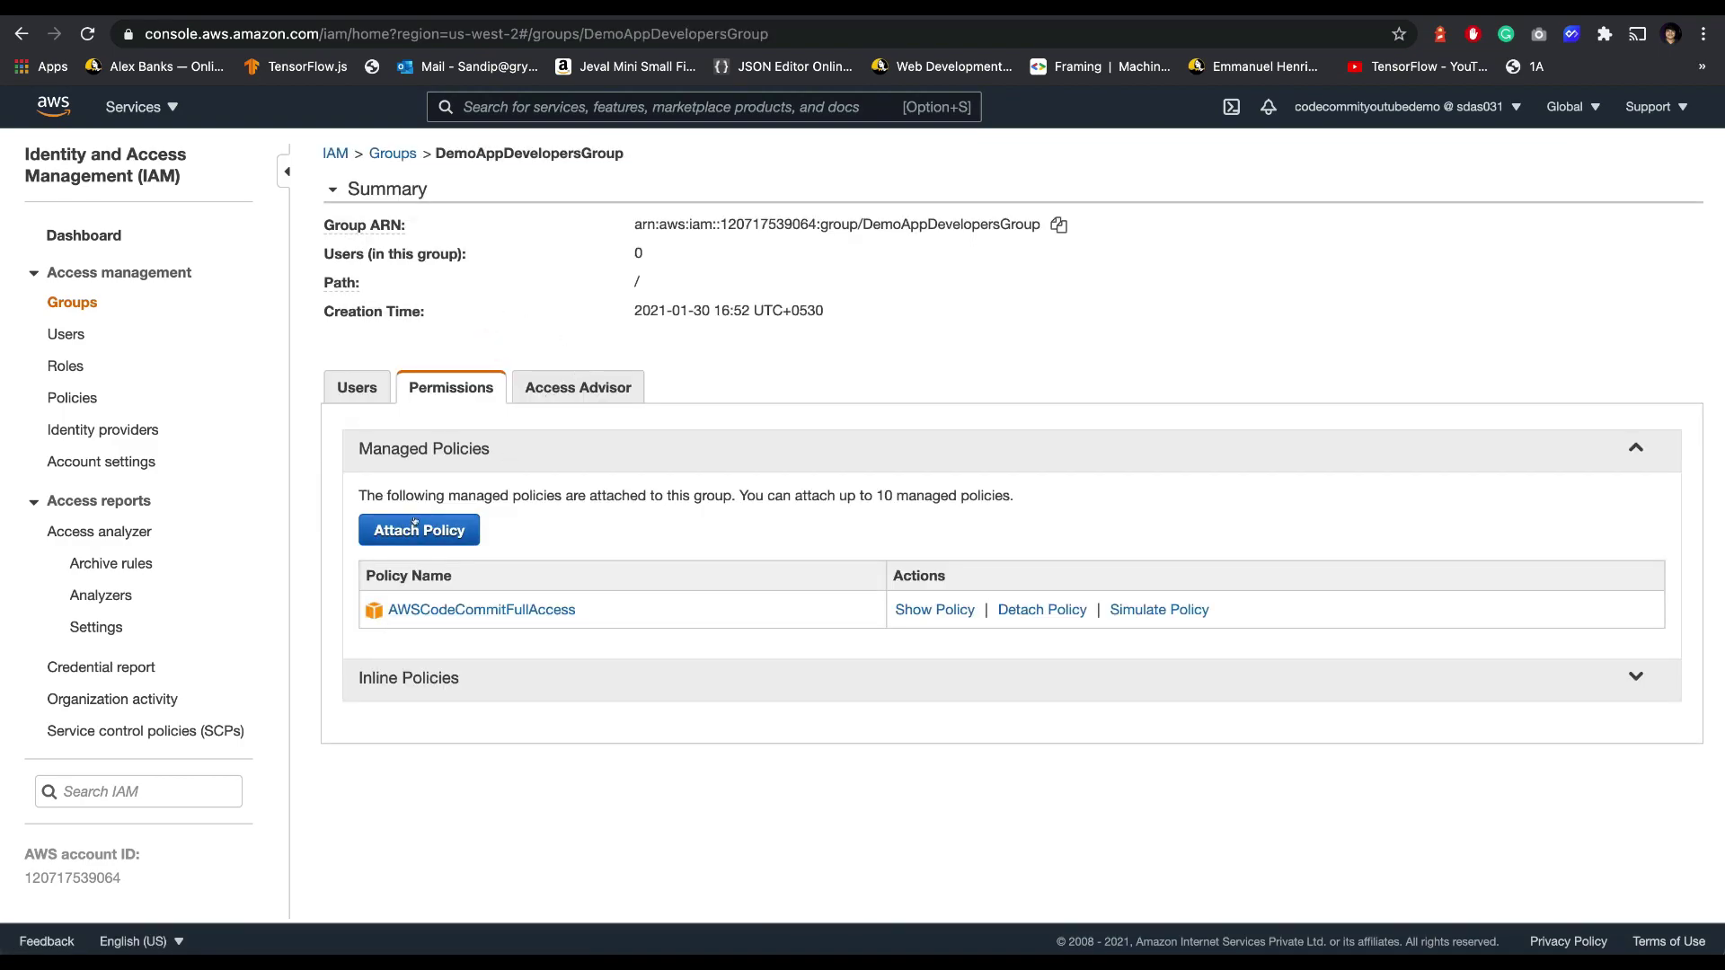
key("ctrl+Tab")
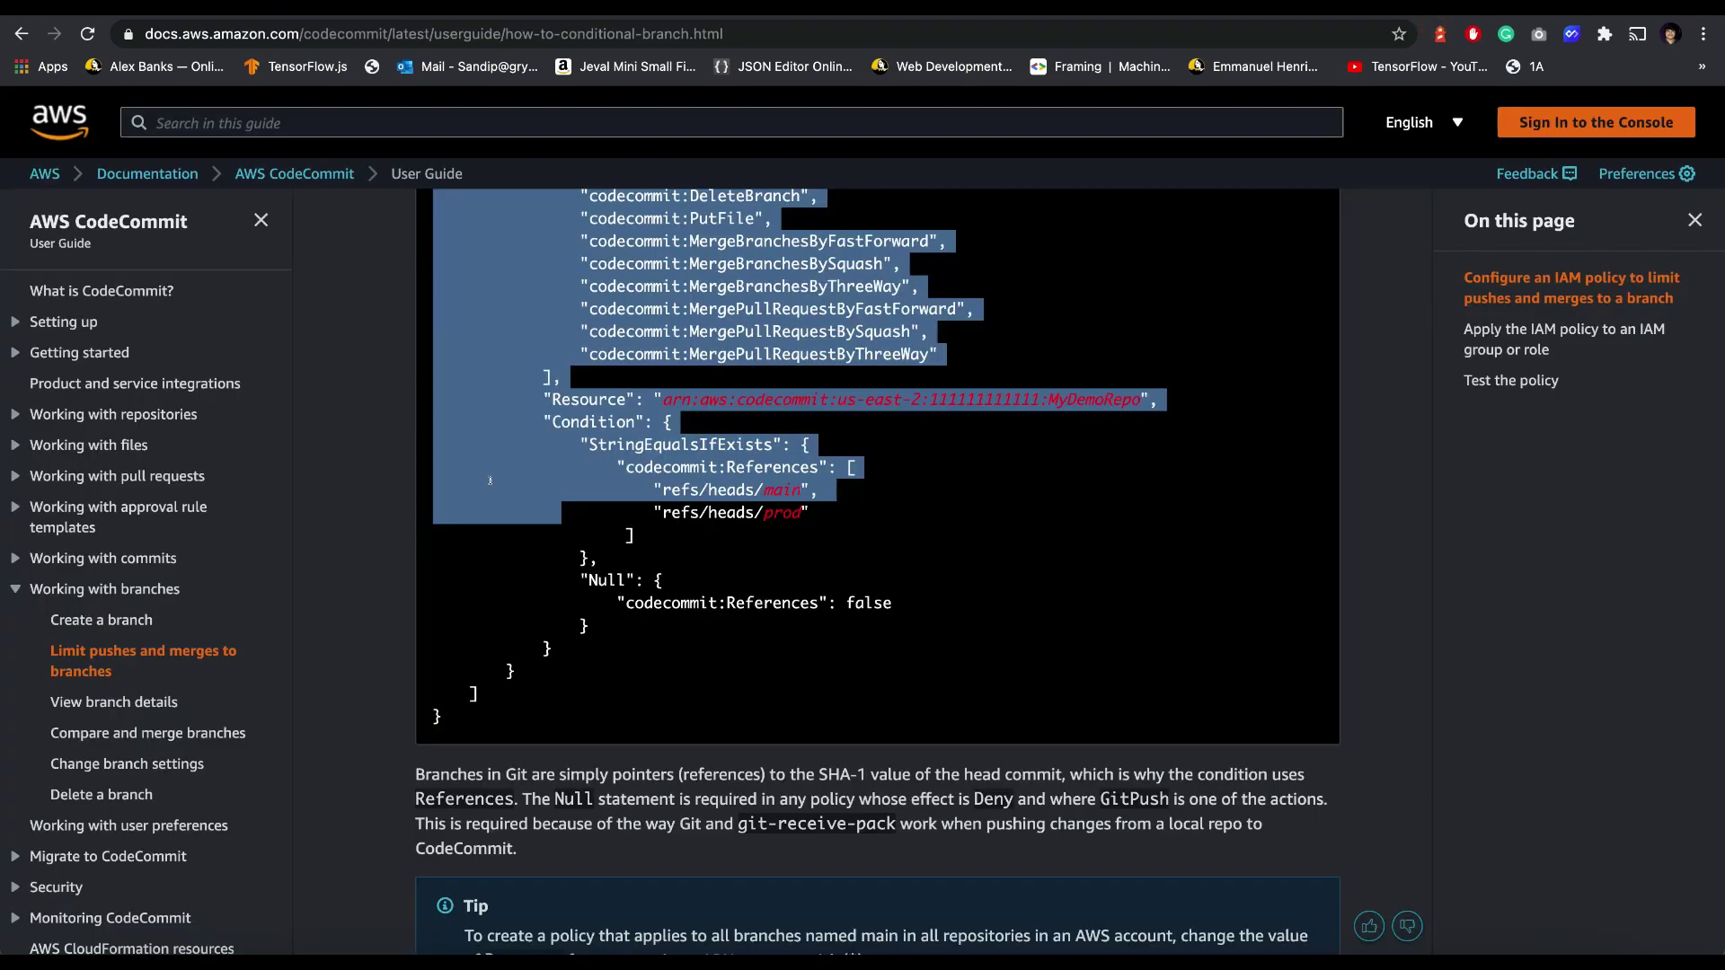
key("ctrl+shift+Tab")
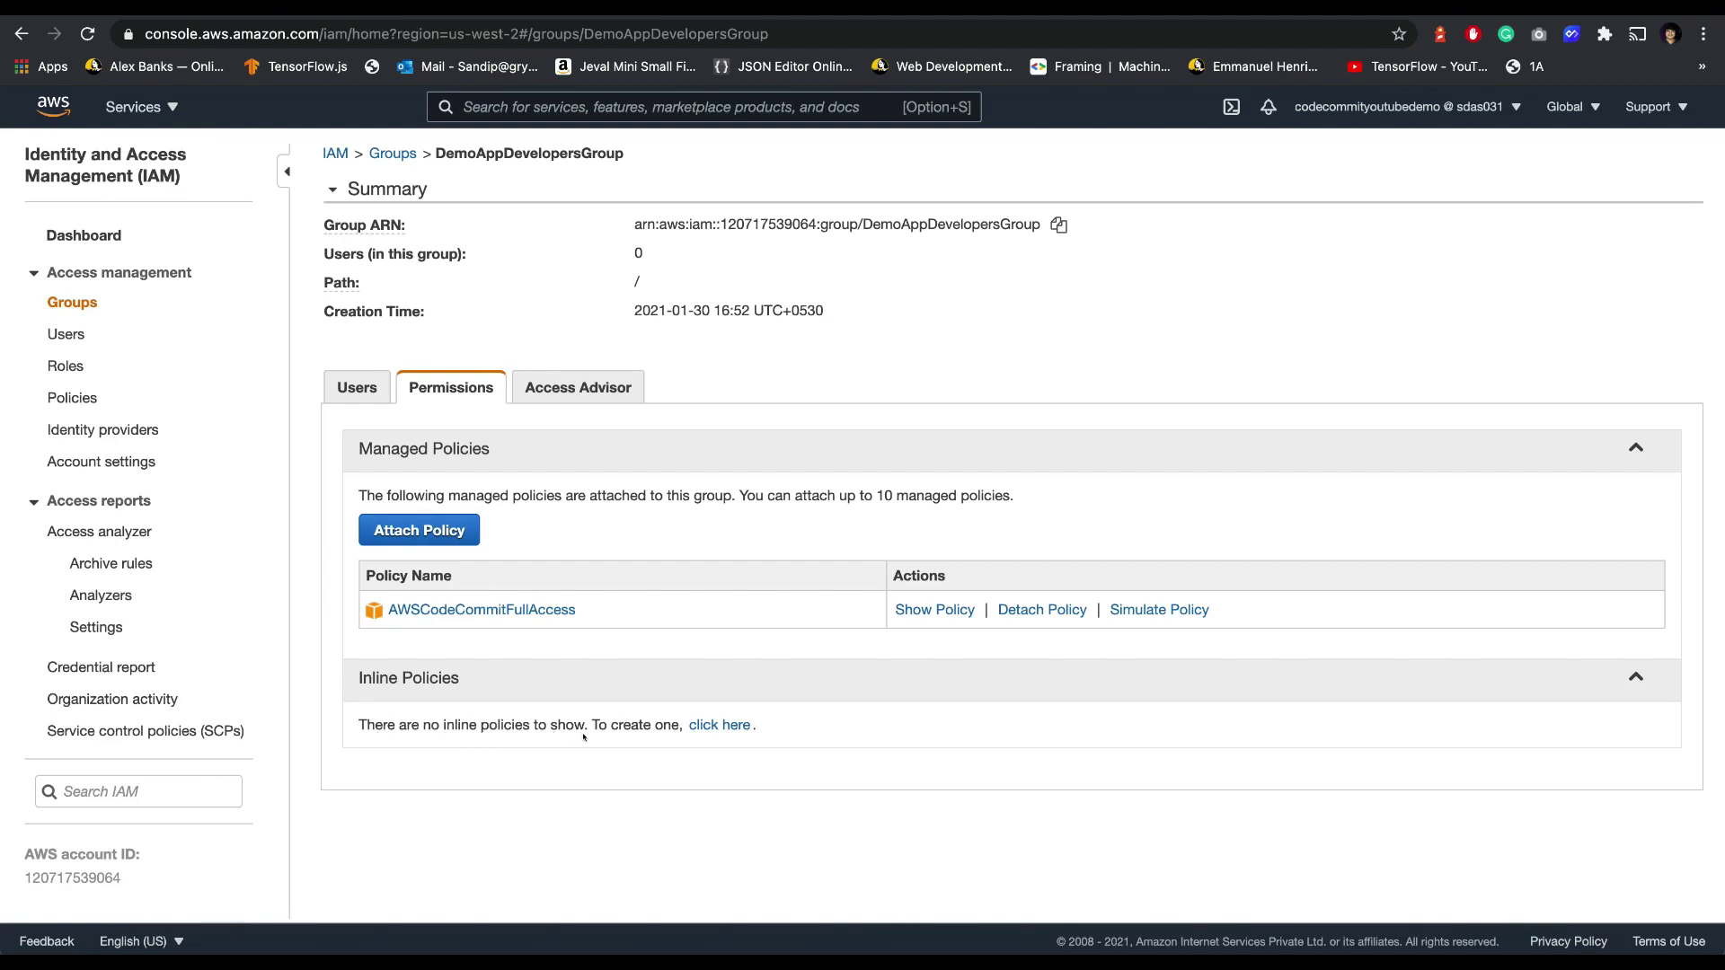
Step: Start a custom inline policy for the group and name it CodeCommitMasterRestriction
left_click(720, 725)
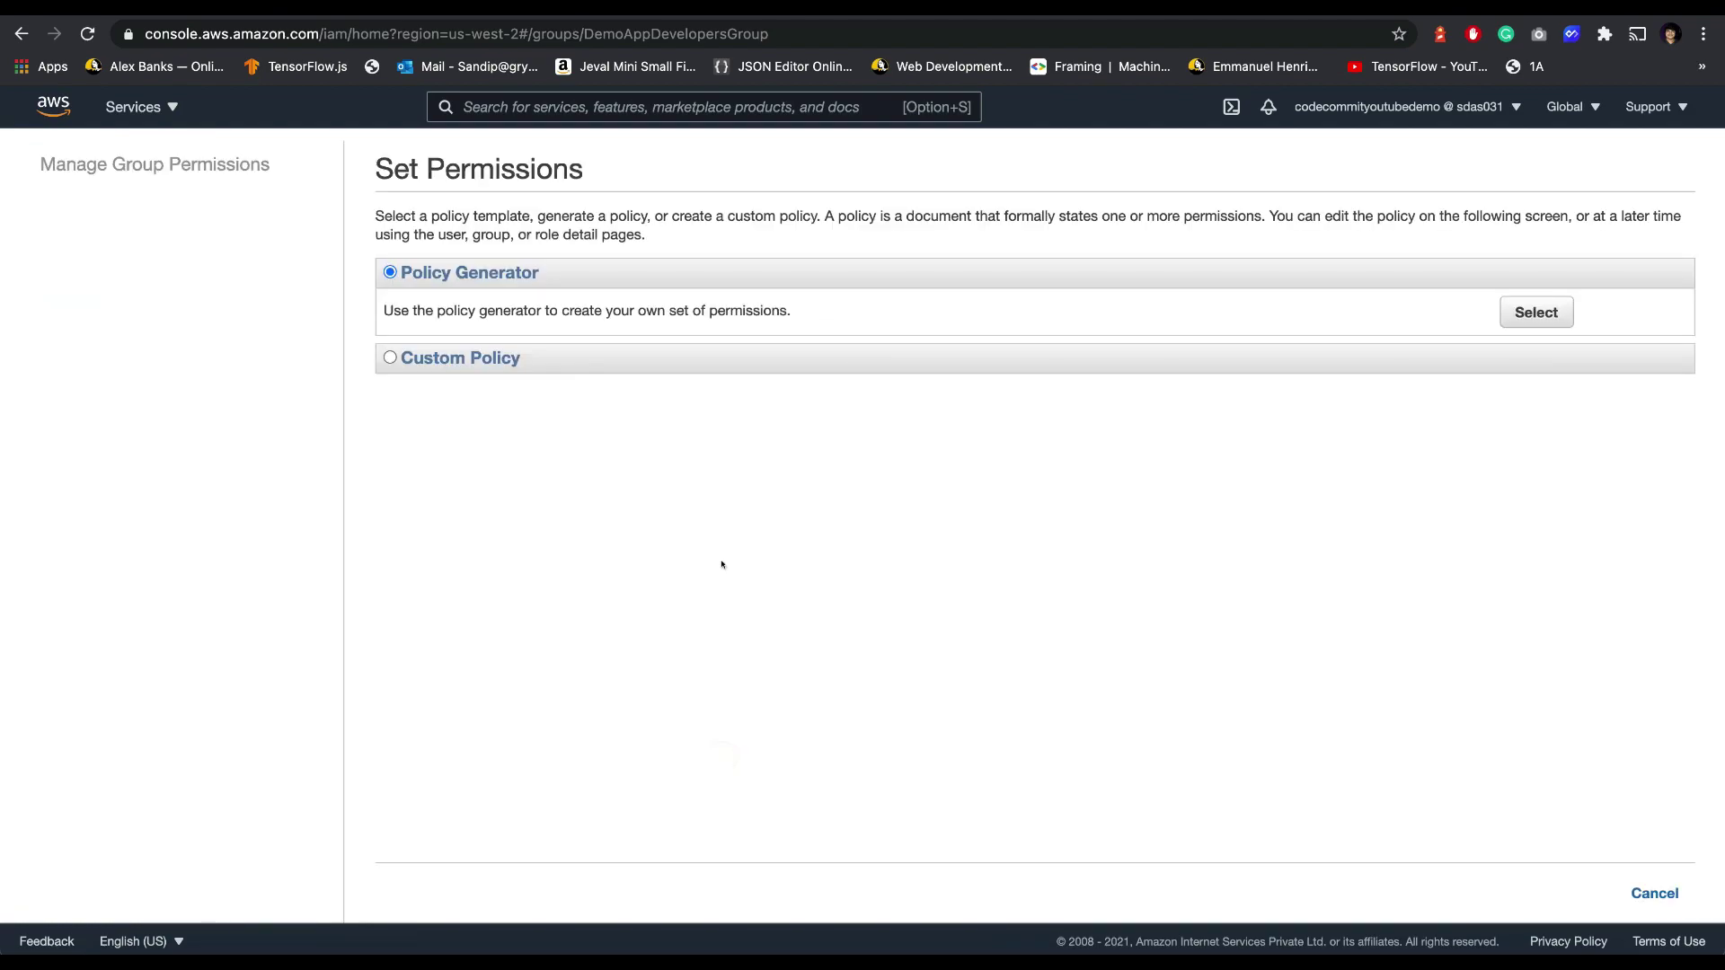
left_click(389, 357)
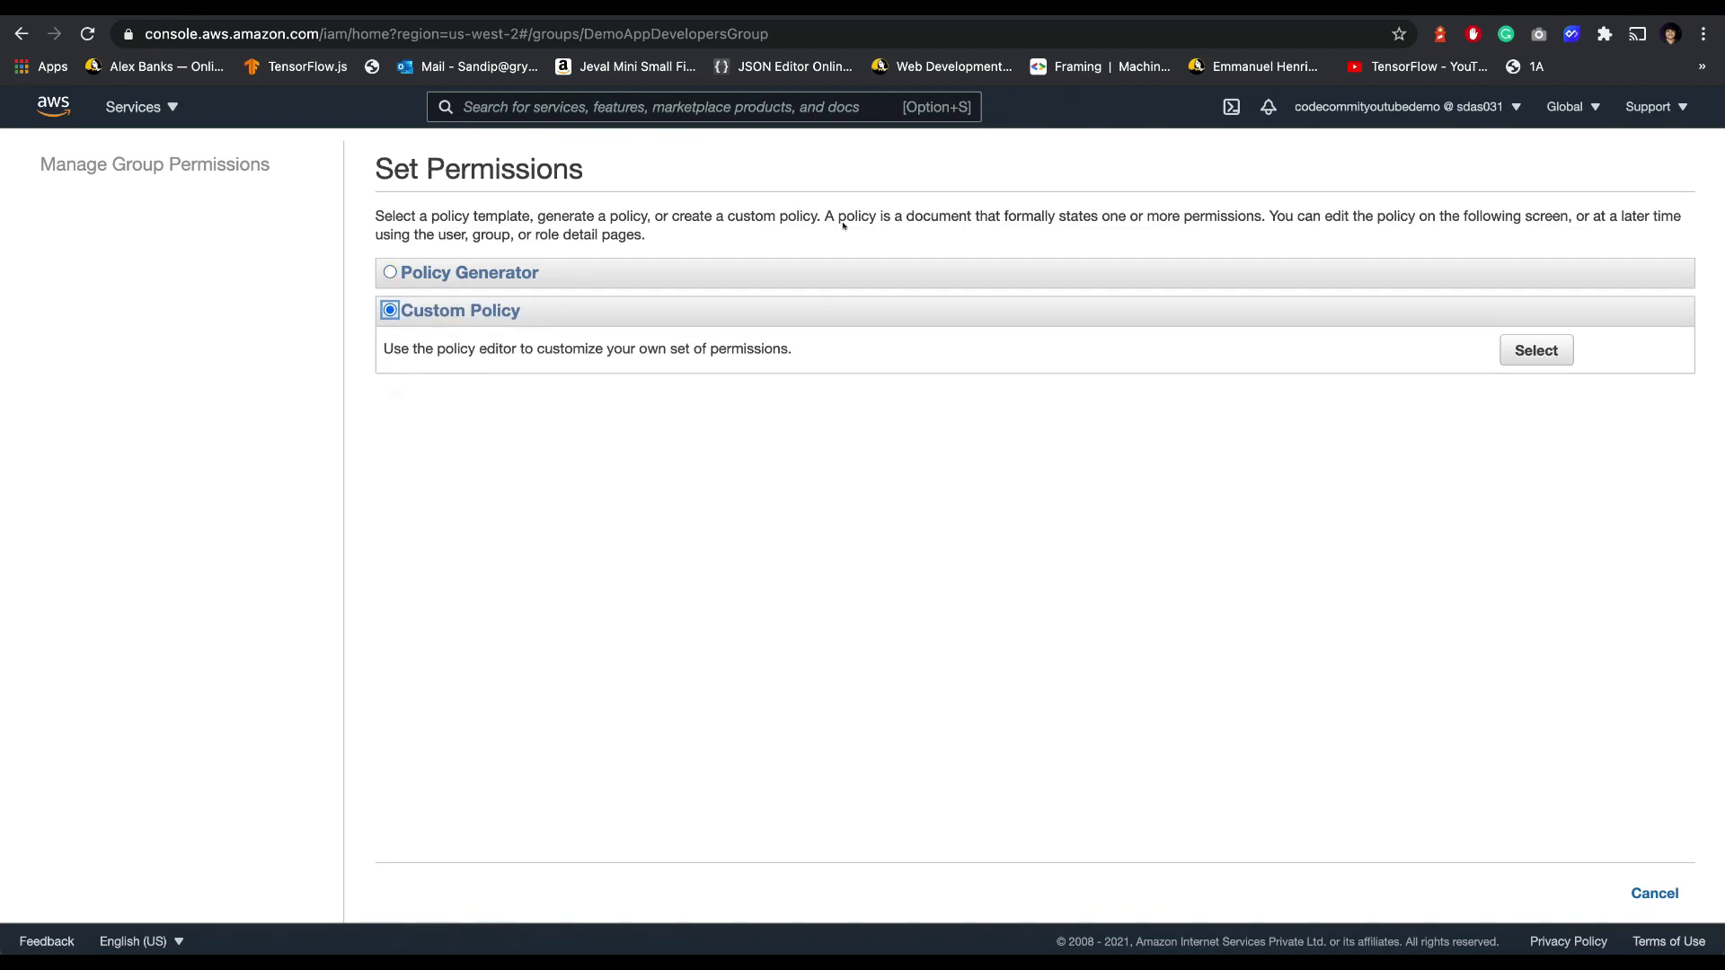
left_click(1534, 352)
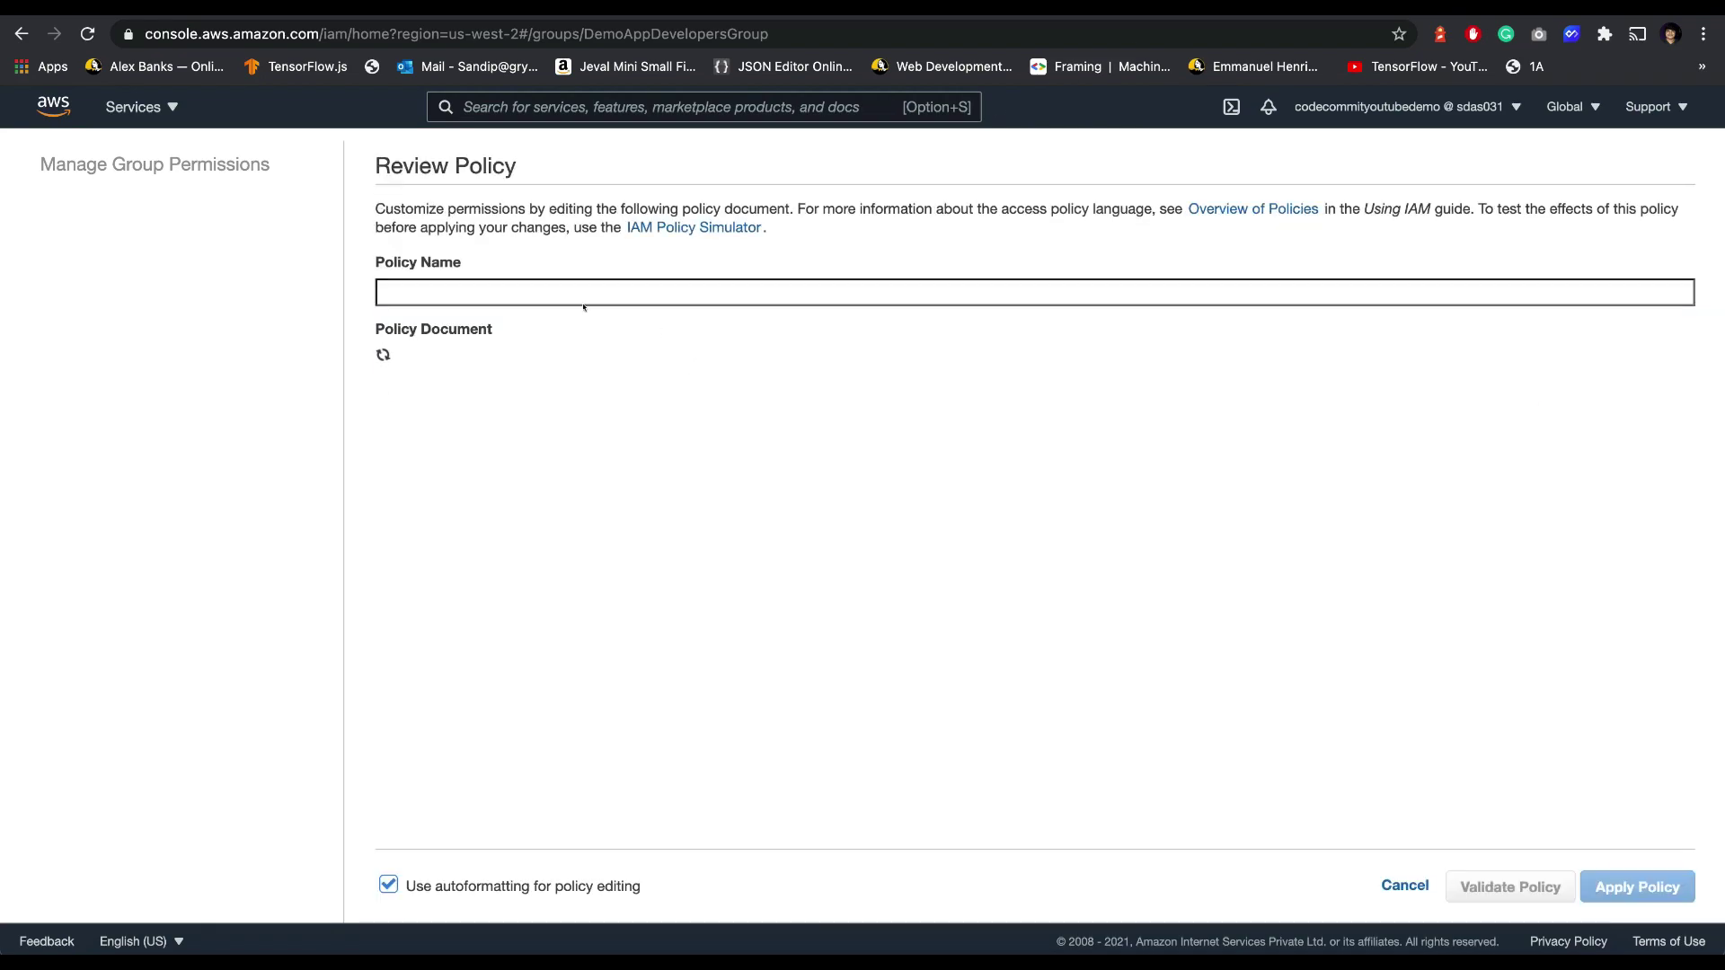
left_click(552, 282)
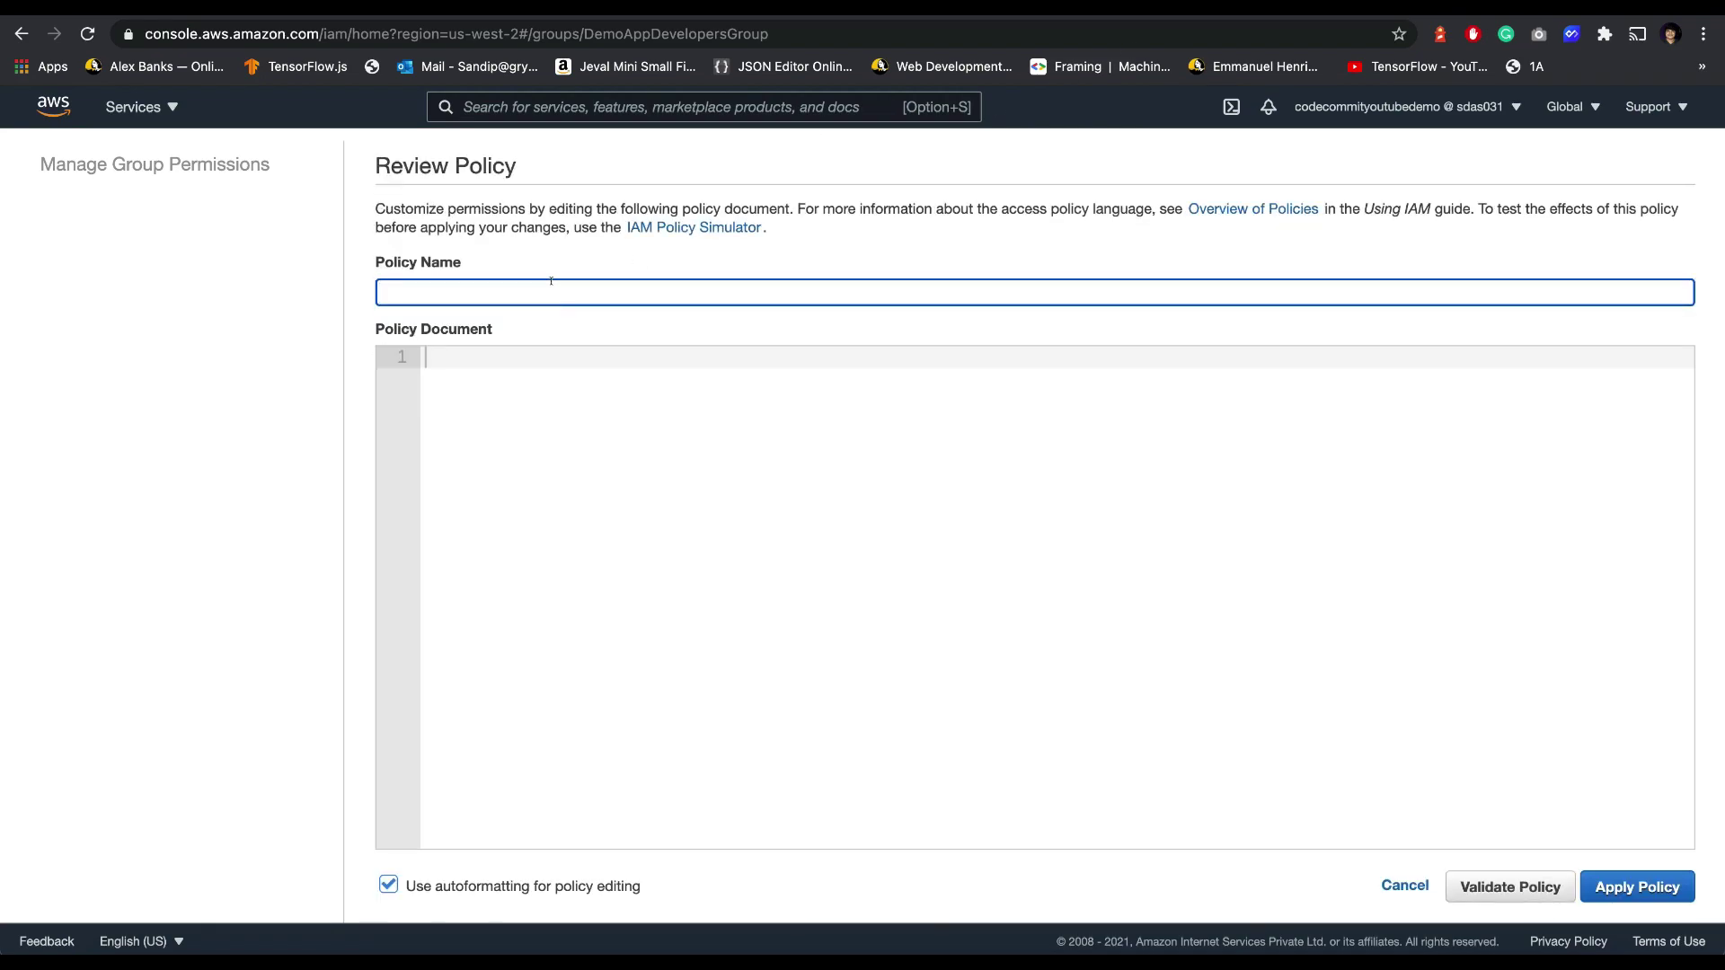
type("CodeCommitMasterRestriction")
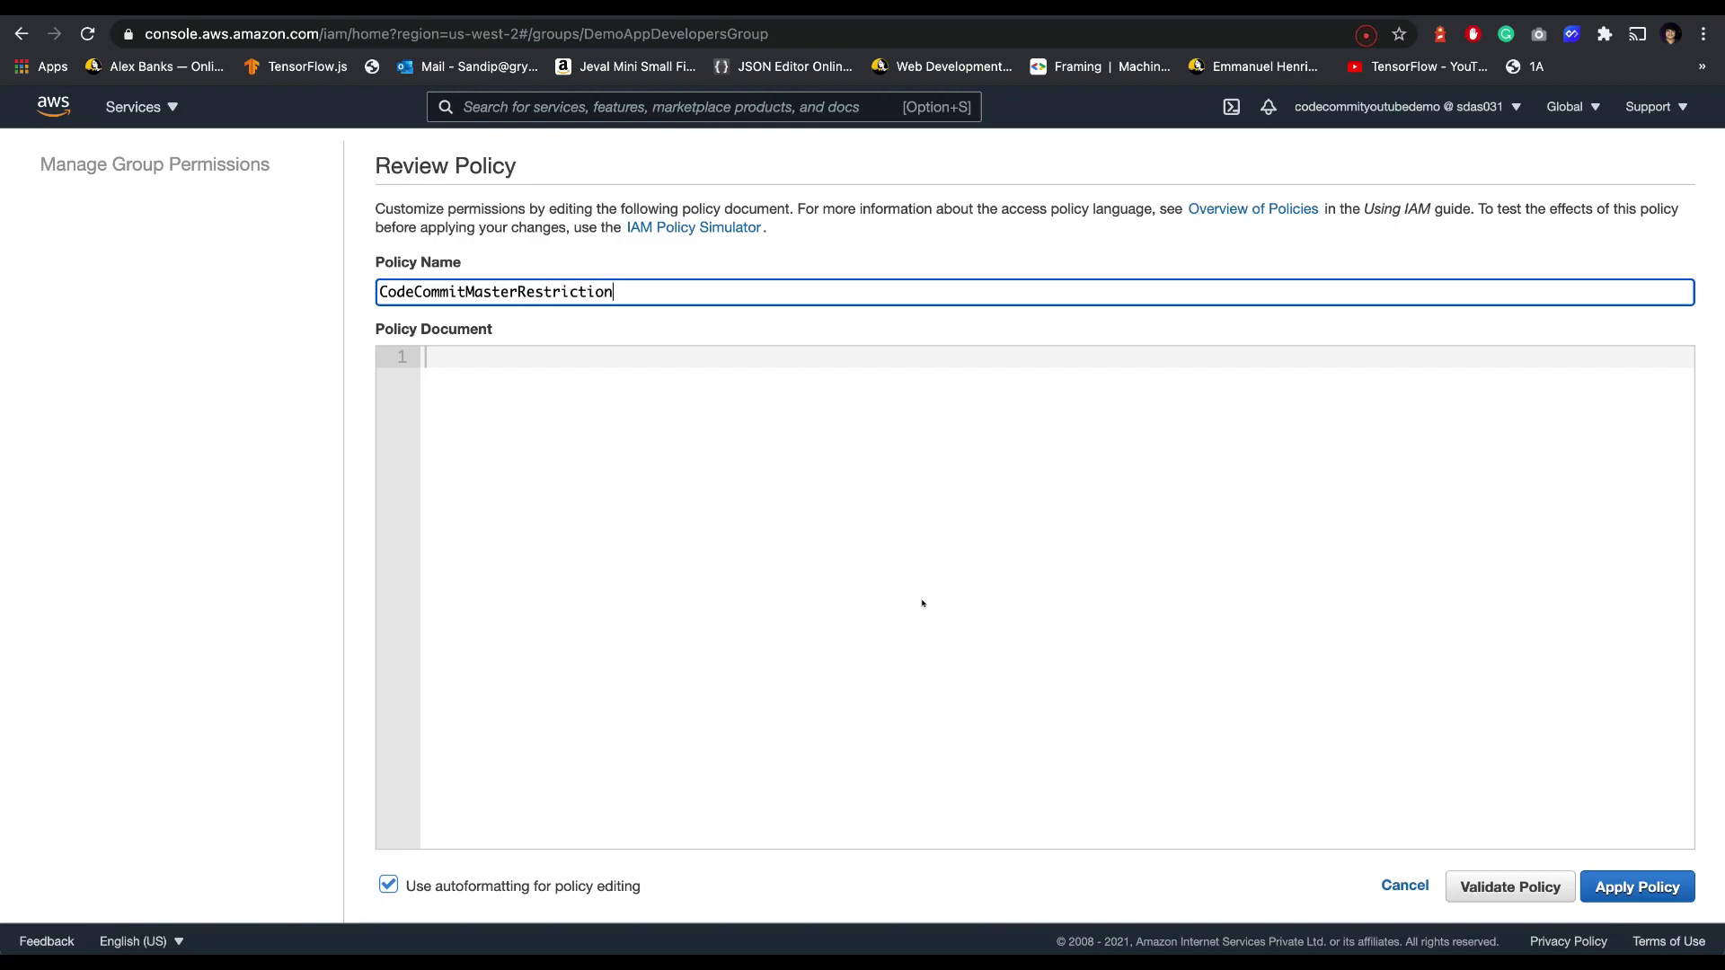
Step: Copy the example deny policy JSON from the AWS CodeCommit guide into the new policy's document
key("ctrl+Tab")
left_click(615, 433)
left_click_drag(508, 672, 429, 412)
key("super+c")
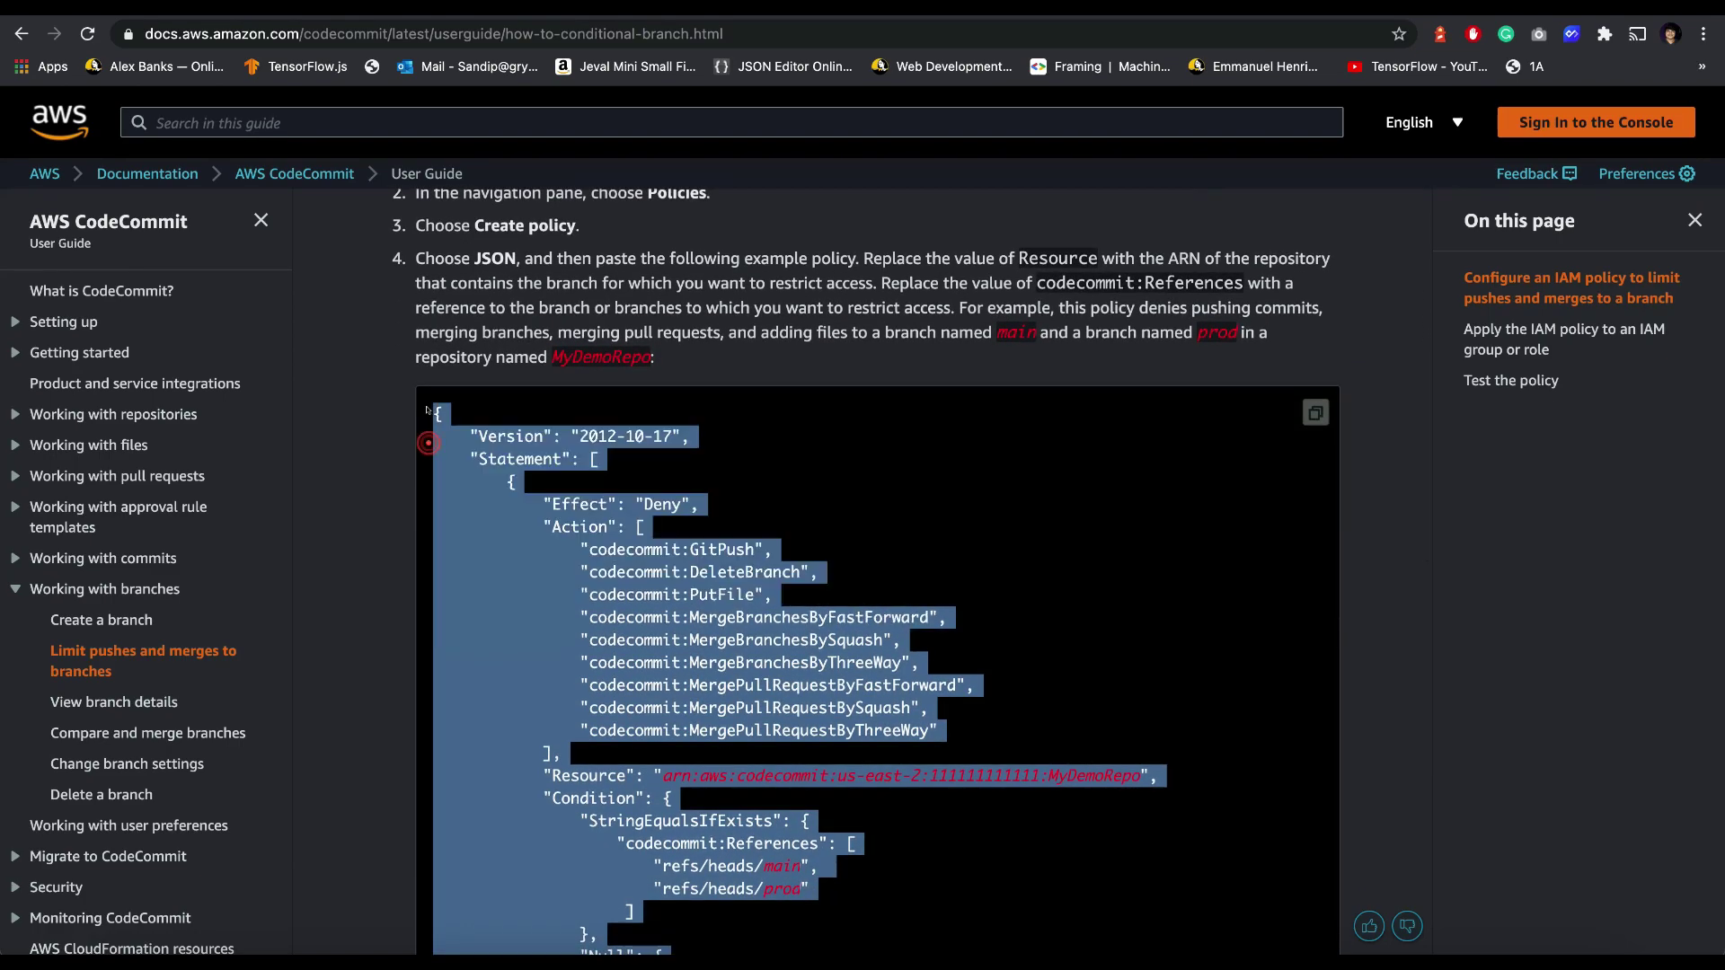
key("ctrl+shift+Tab")
left_click(746, 450)
key("super+v")
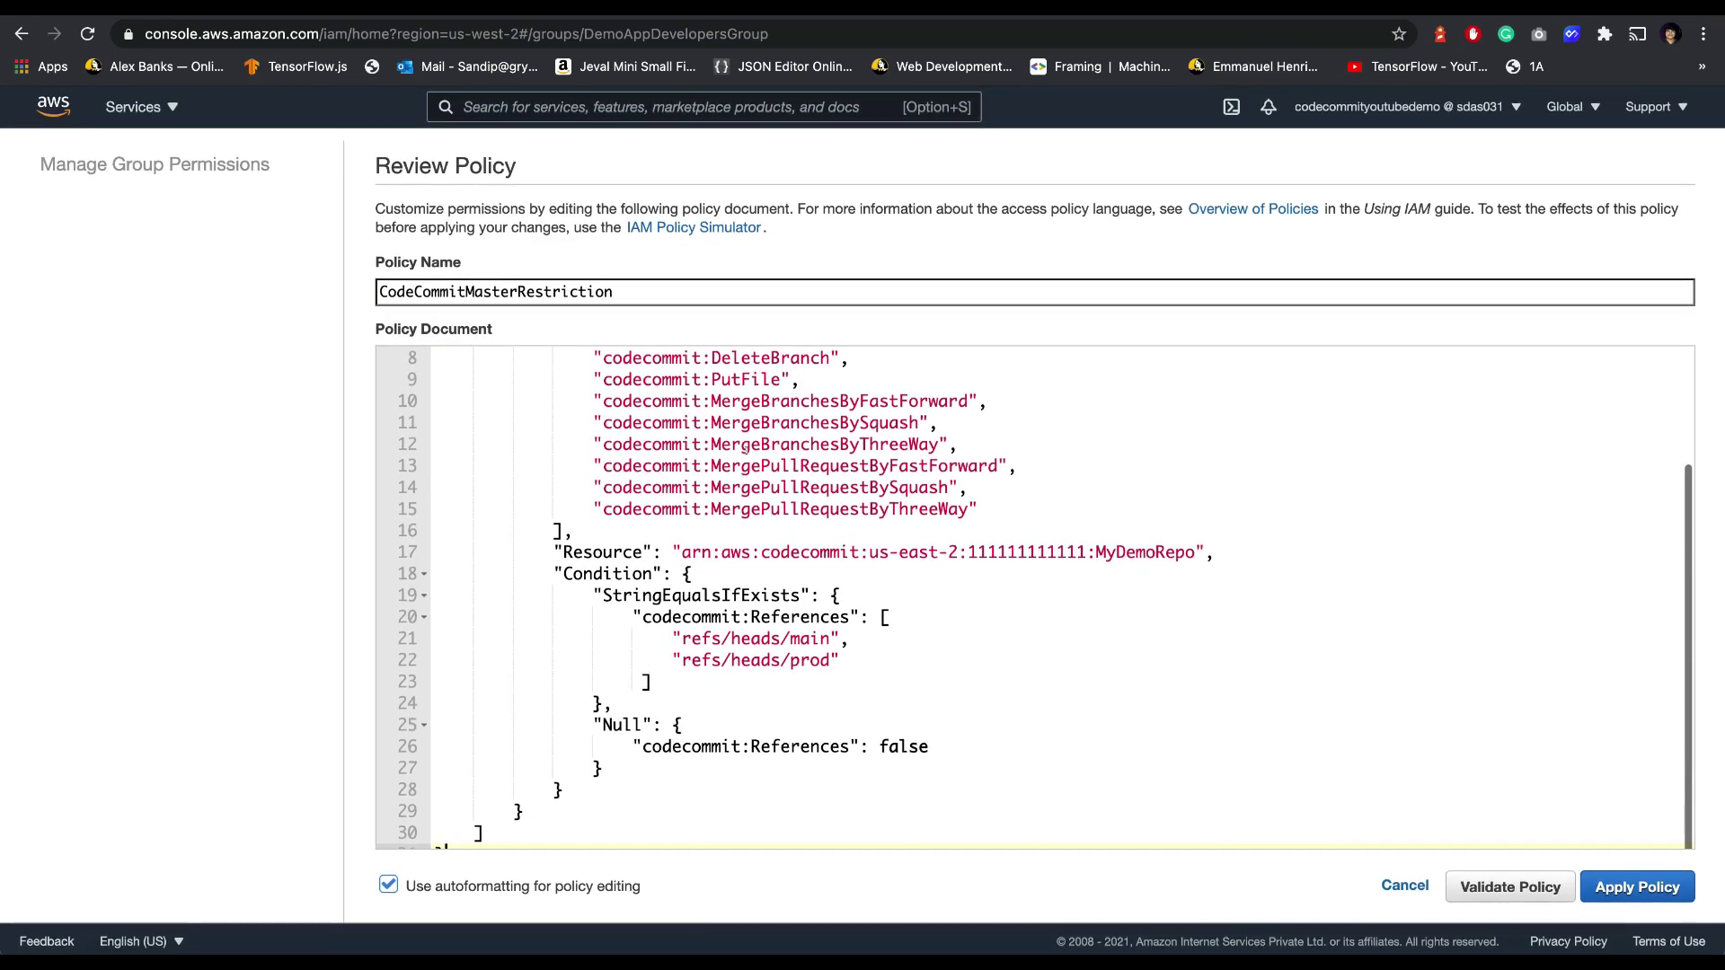
Step: Examine the pasted policy's Deny effect and its denied CodeCommit actions, such as GitPush, DeleteBranch and PutFile
scroll(736, 450, "up", 3)
scroll(737, 450, "down", 4)
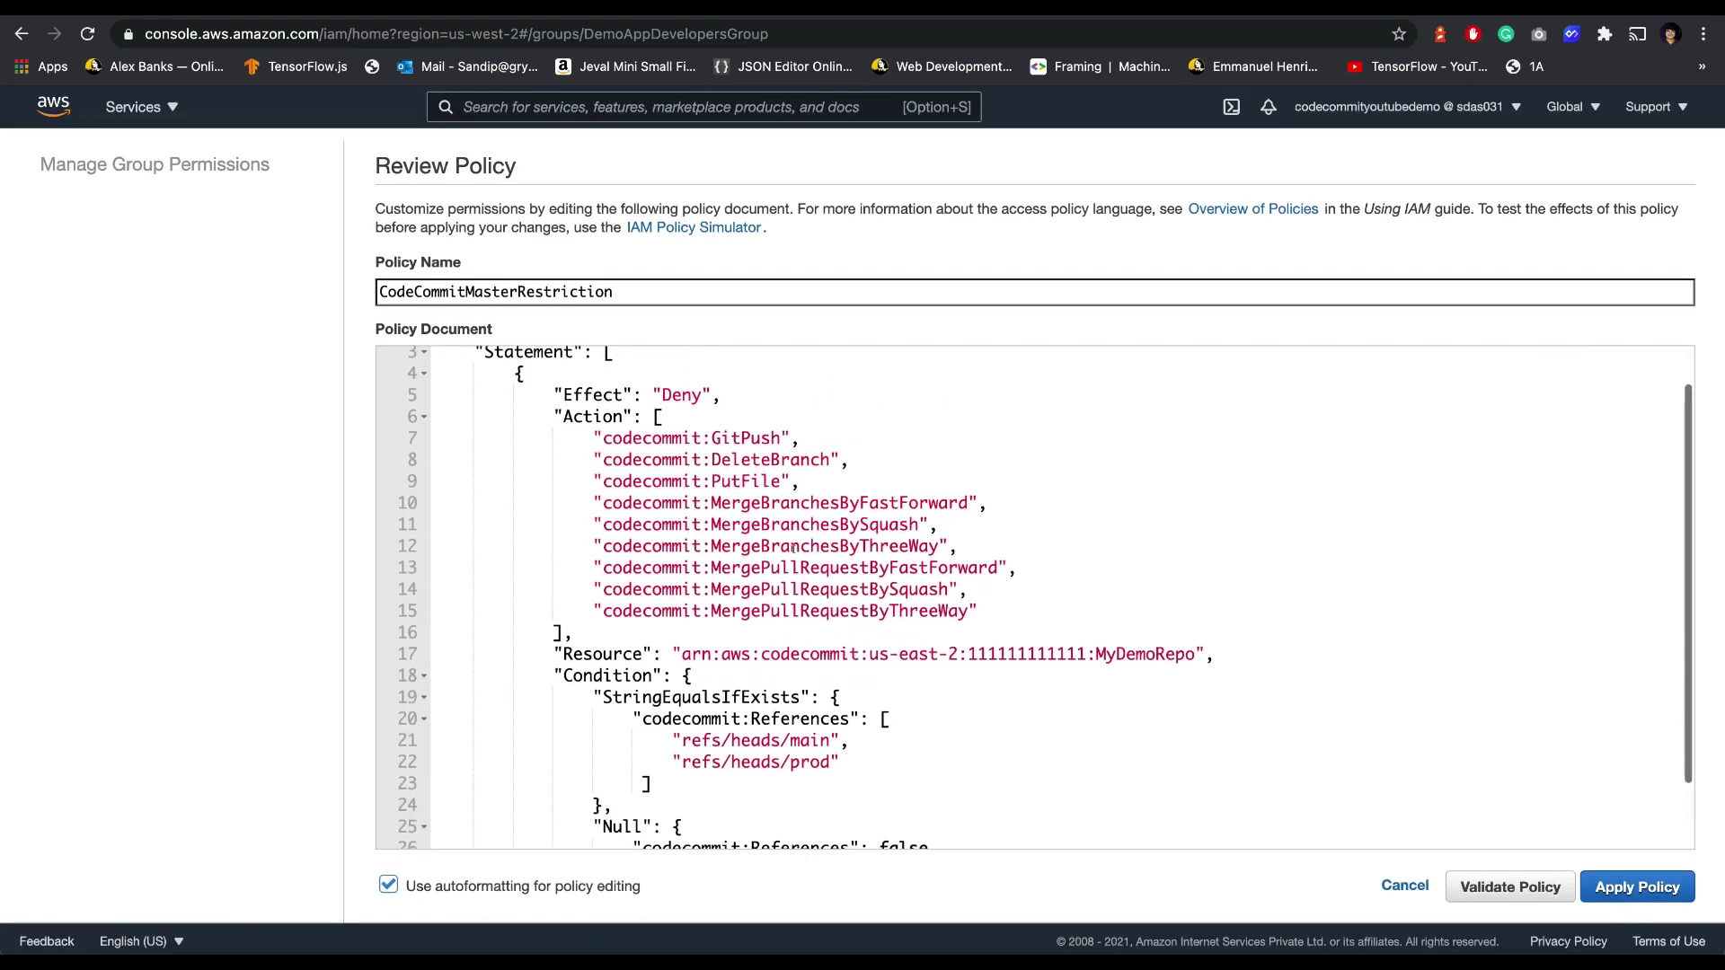
scroll(795, 552, "up", 4)
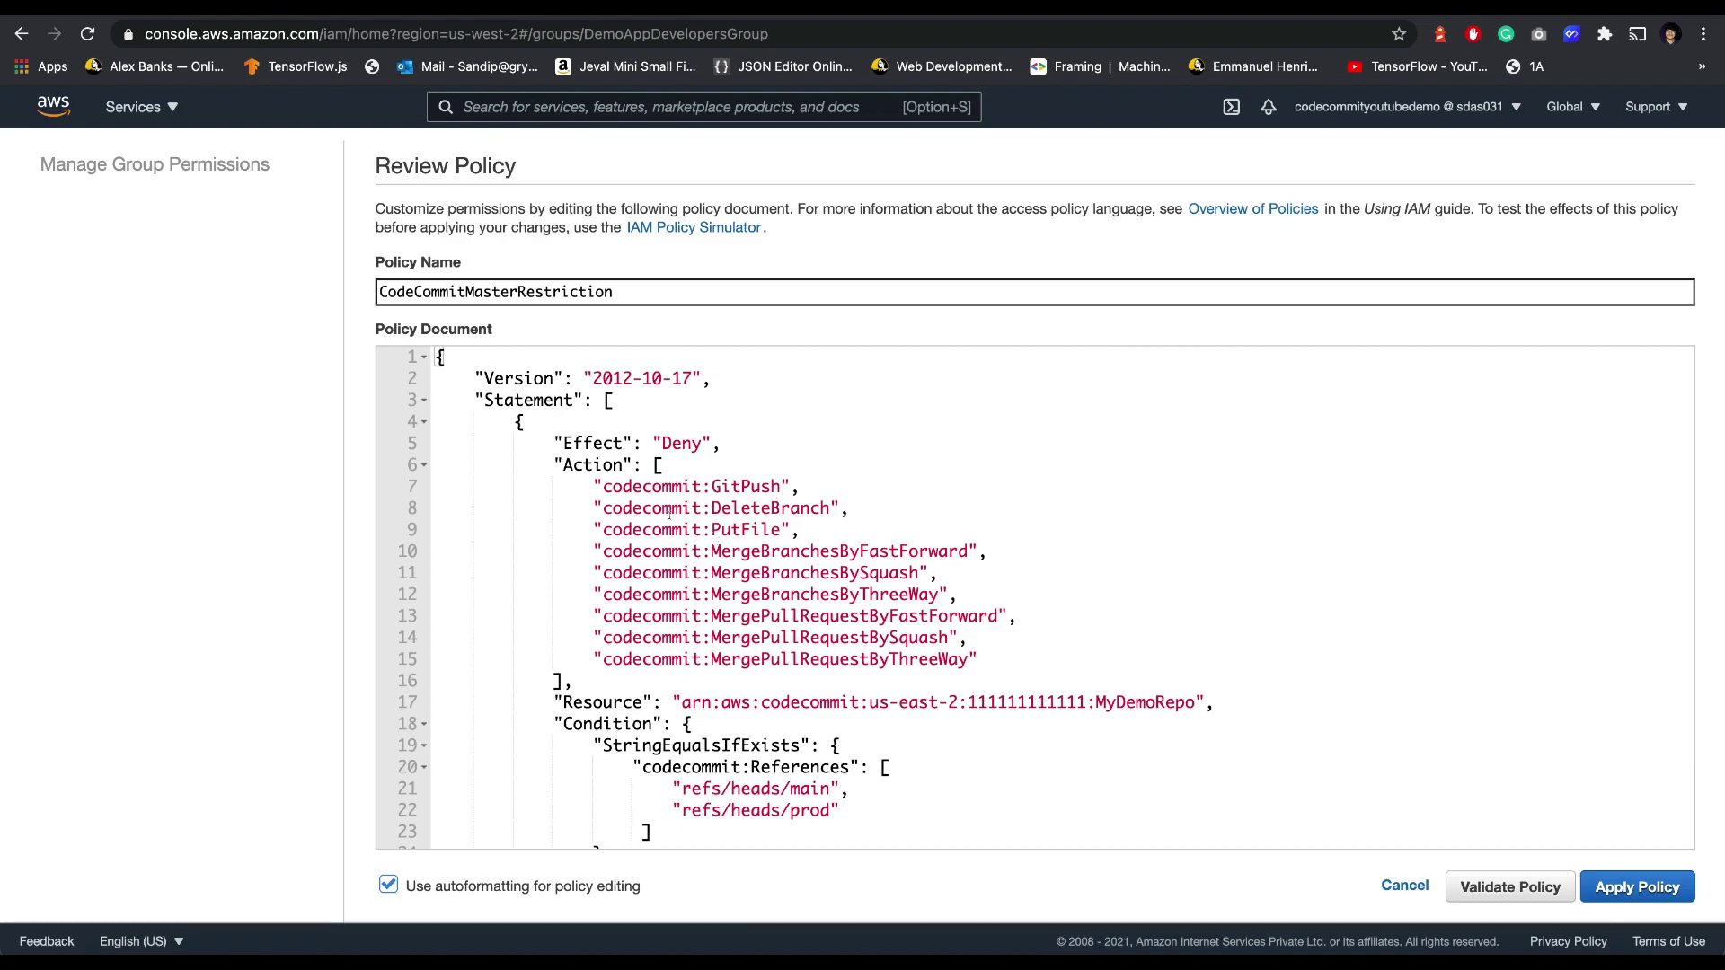
double_click(680, 443)
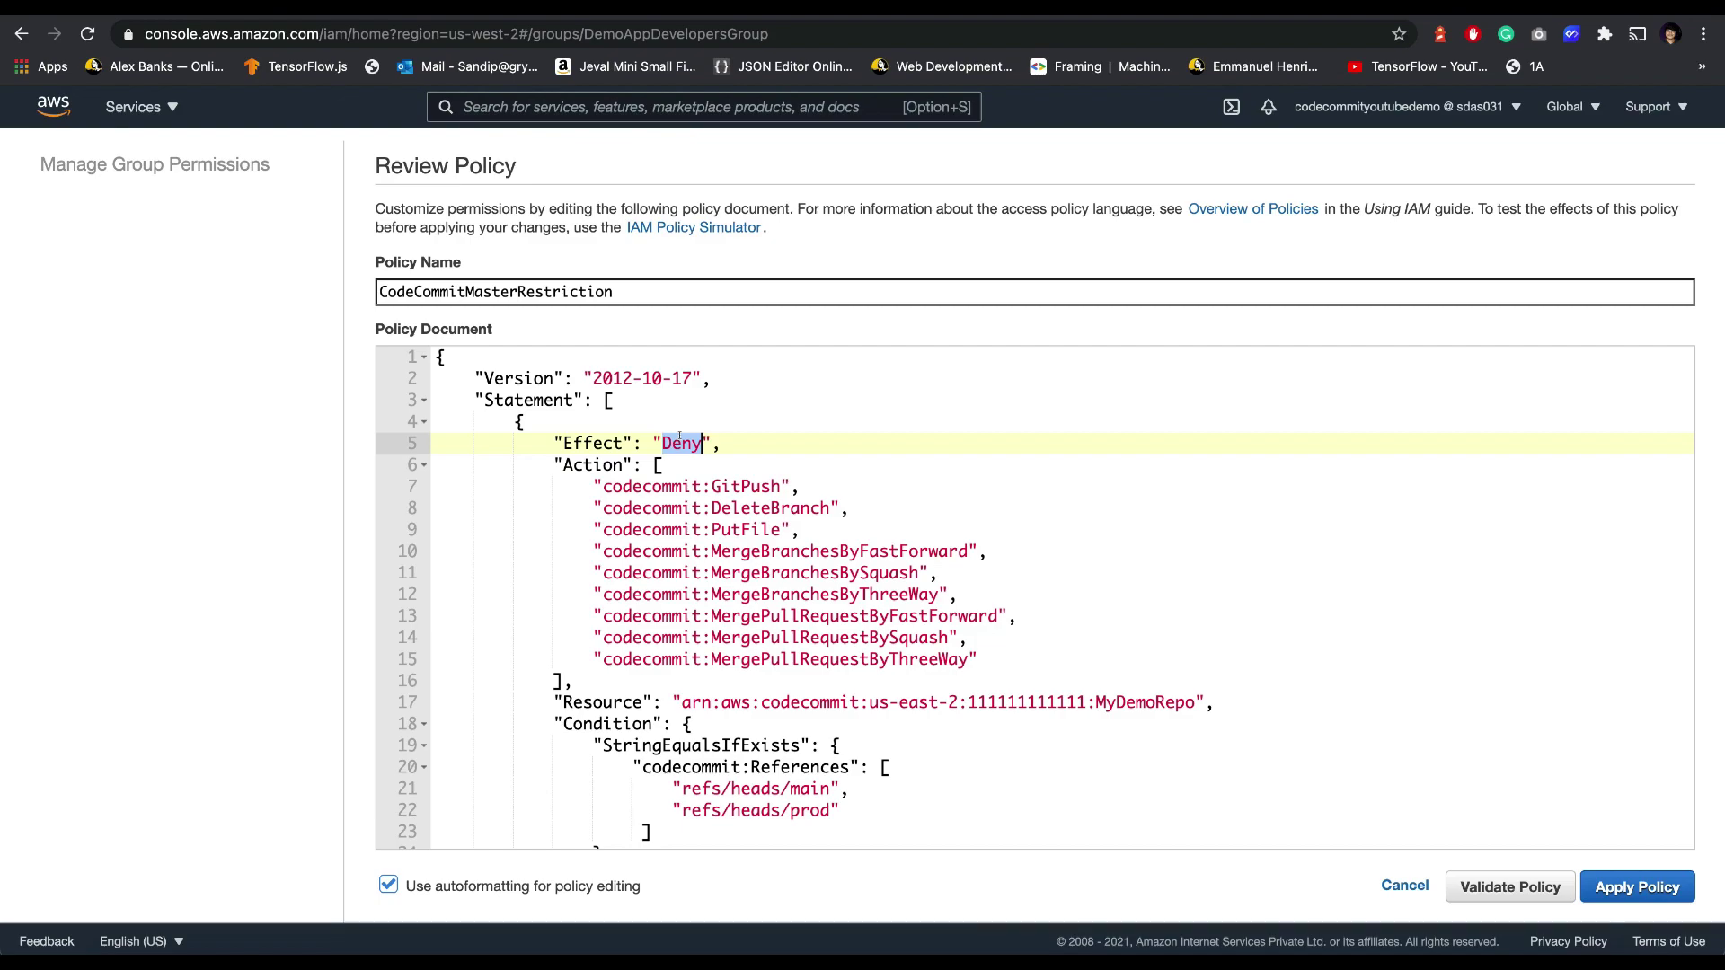
left_click(730, 486)
scroll(730, 466, "down", 1)
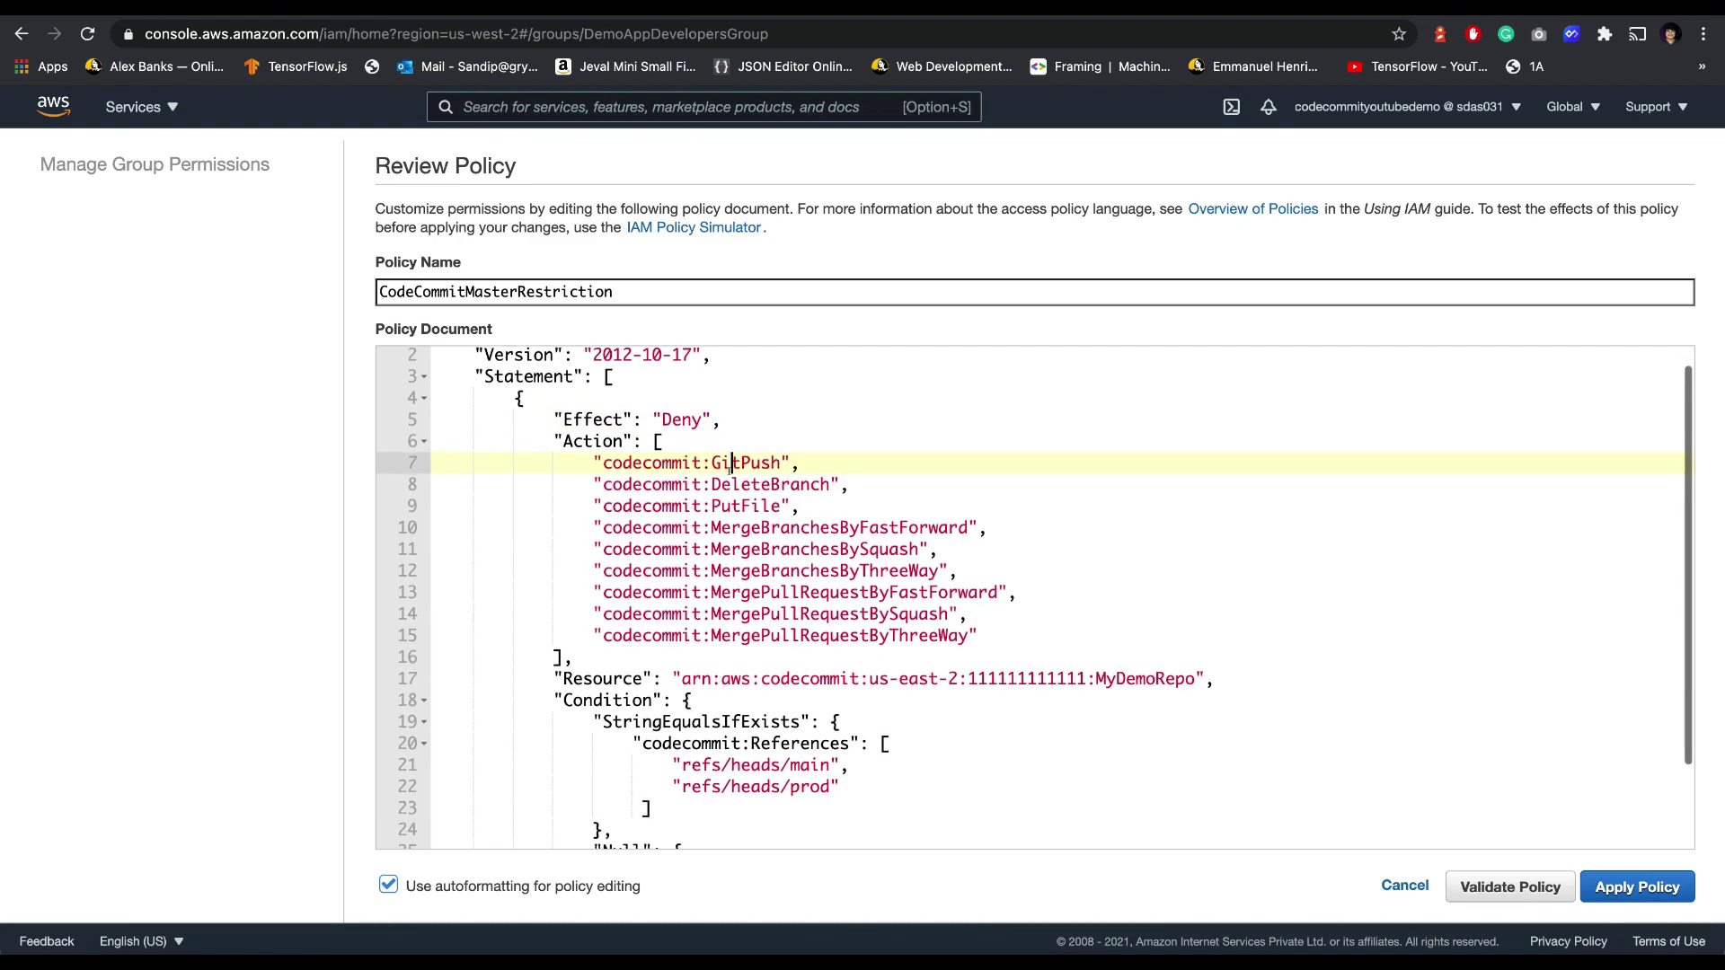
left_click_drag(576, 403, 665, 441)
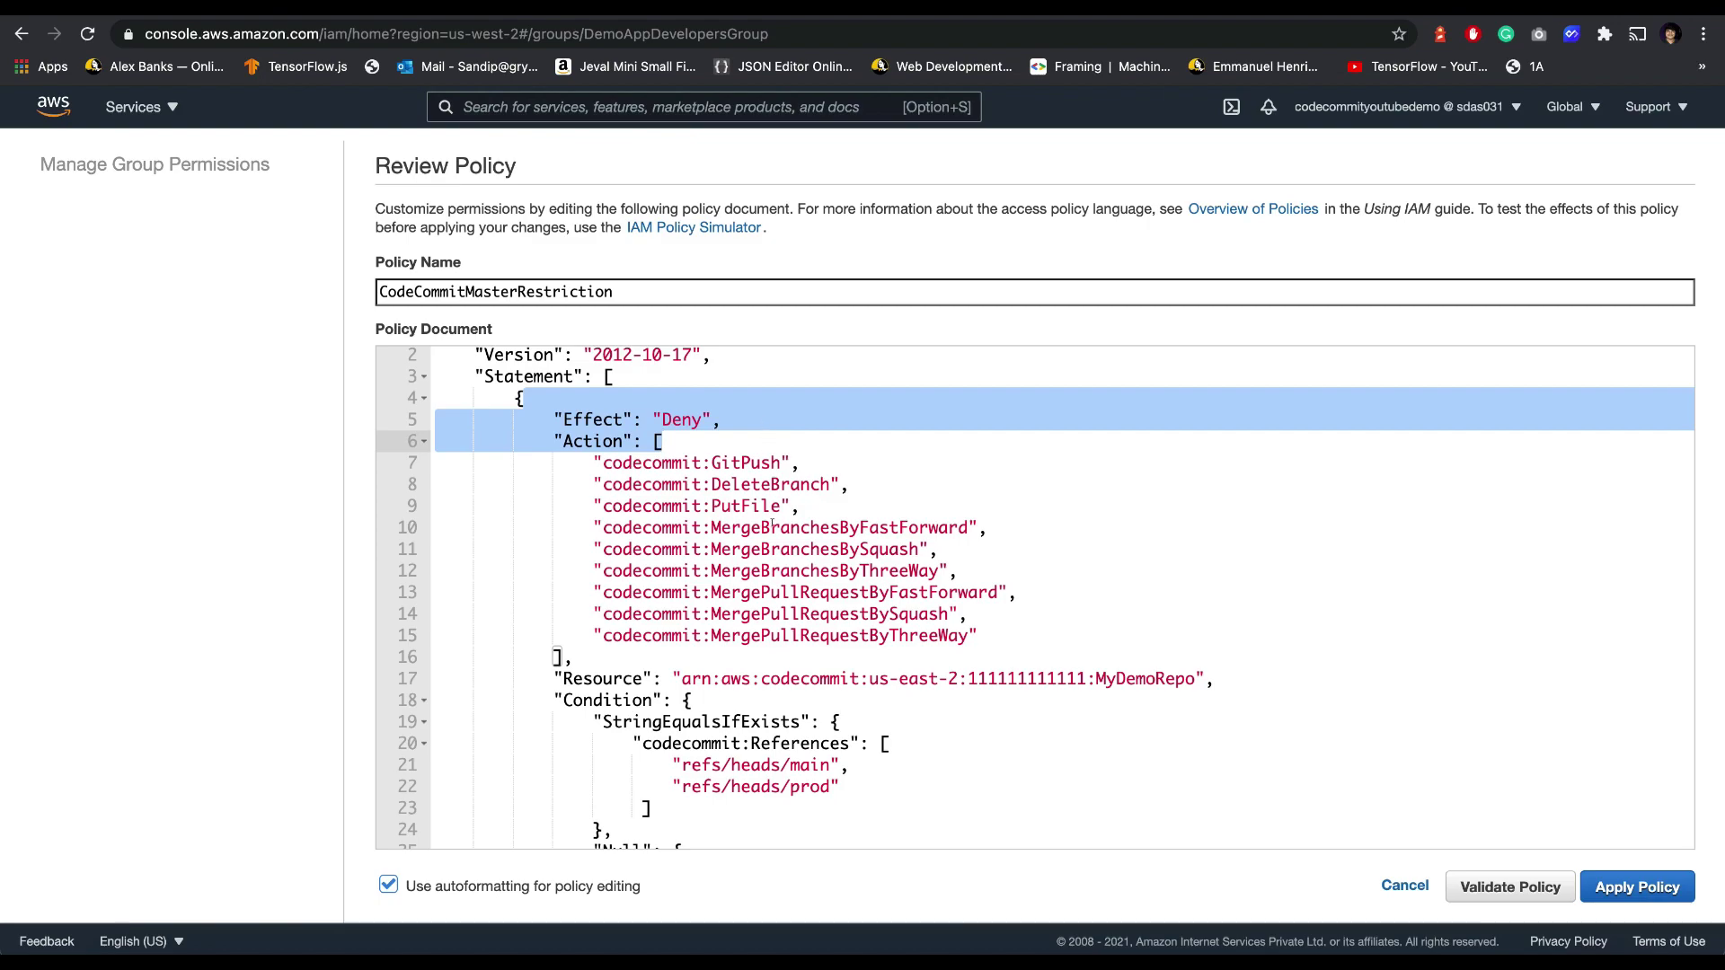
scroll(648, 496, "down", 1)
left_click(593, 432)
left_click_drag(586, 431, 800, 432)
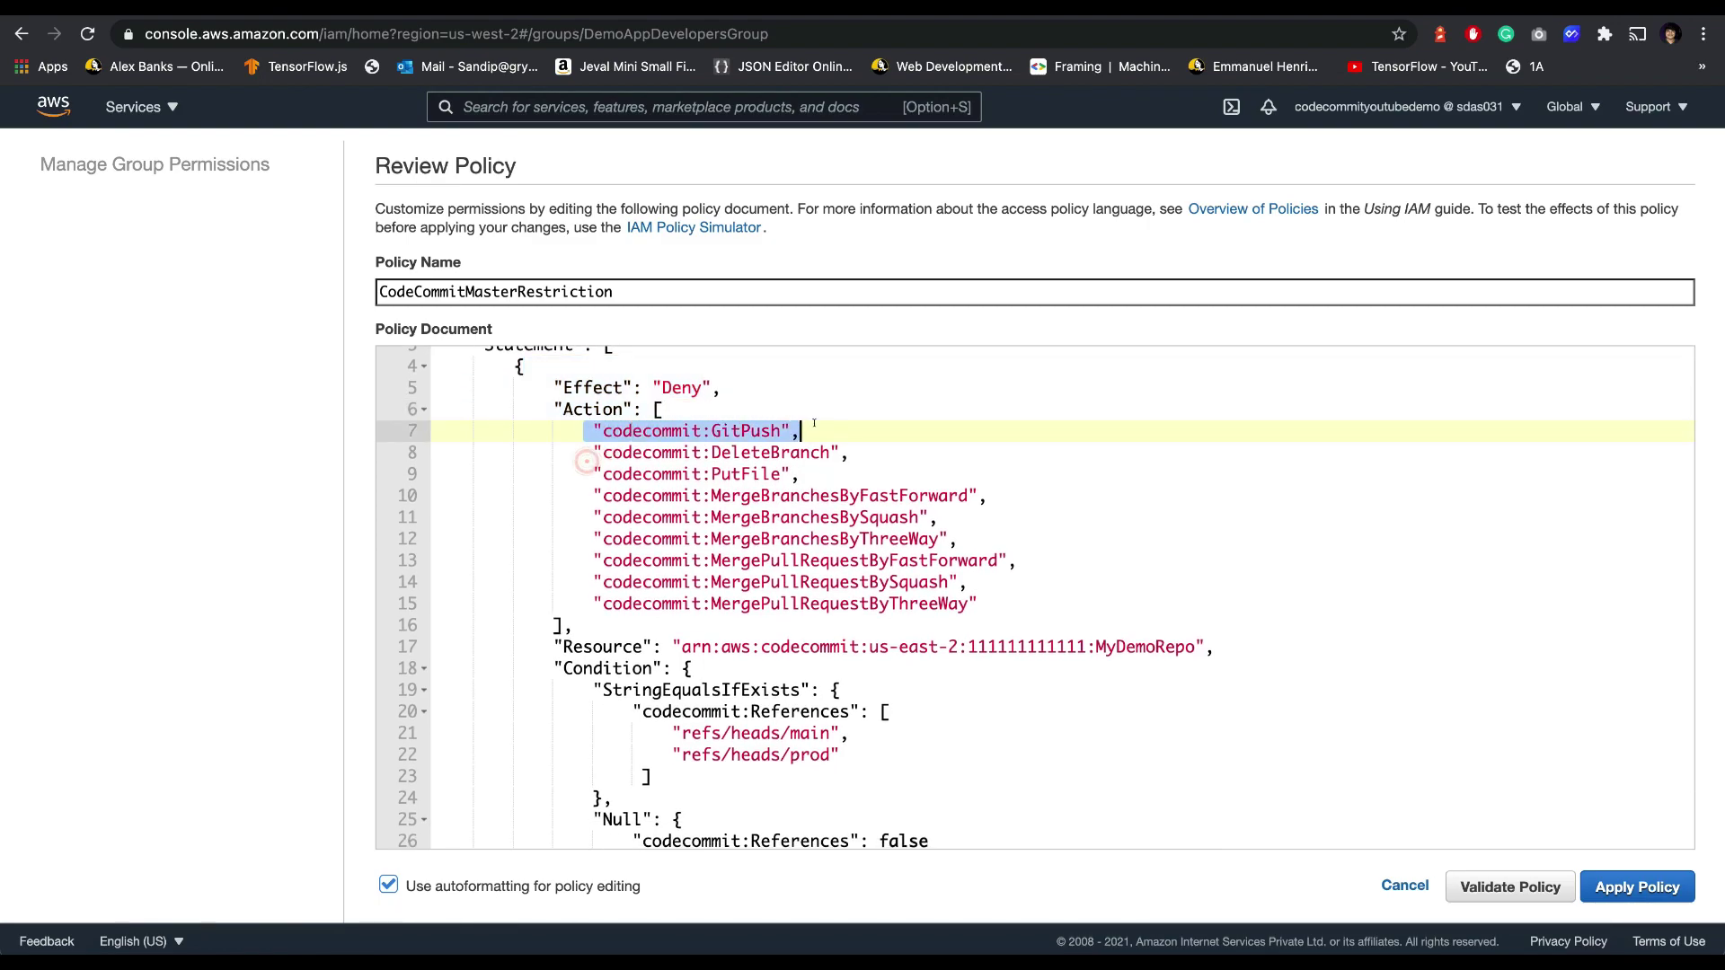
left_click(701, 453)
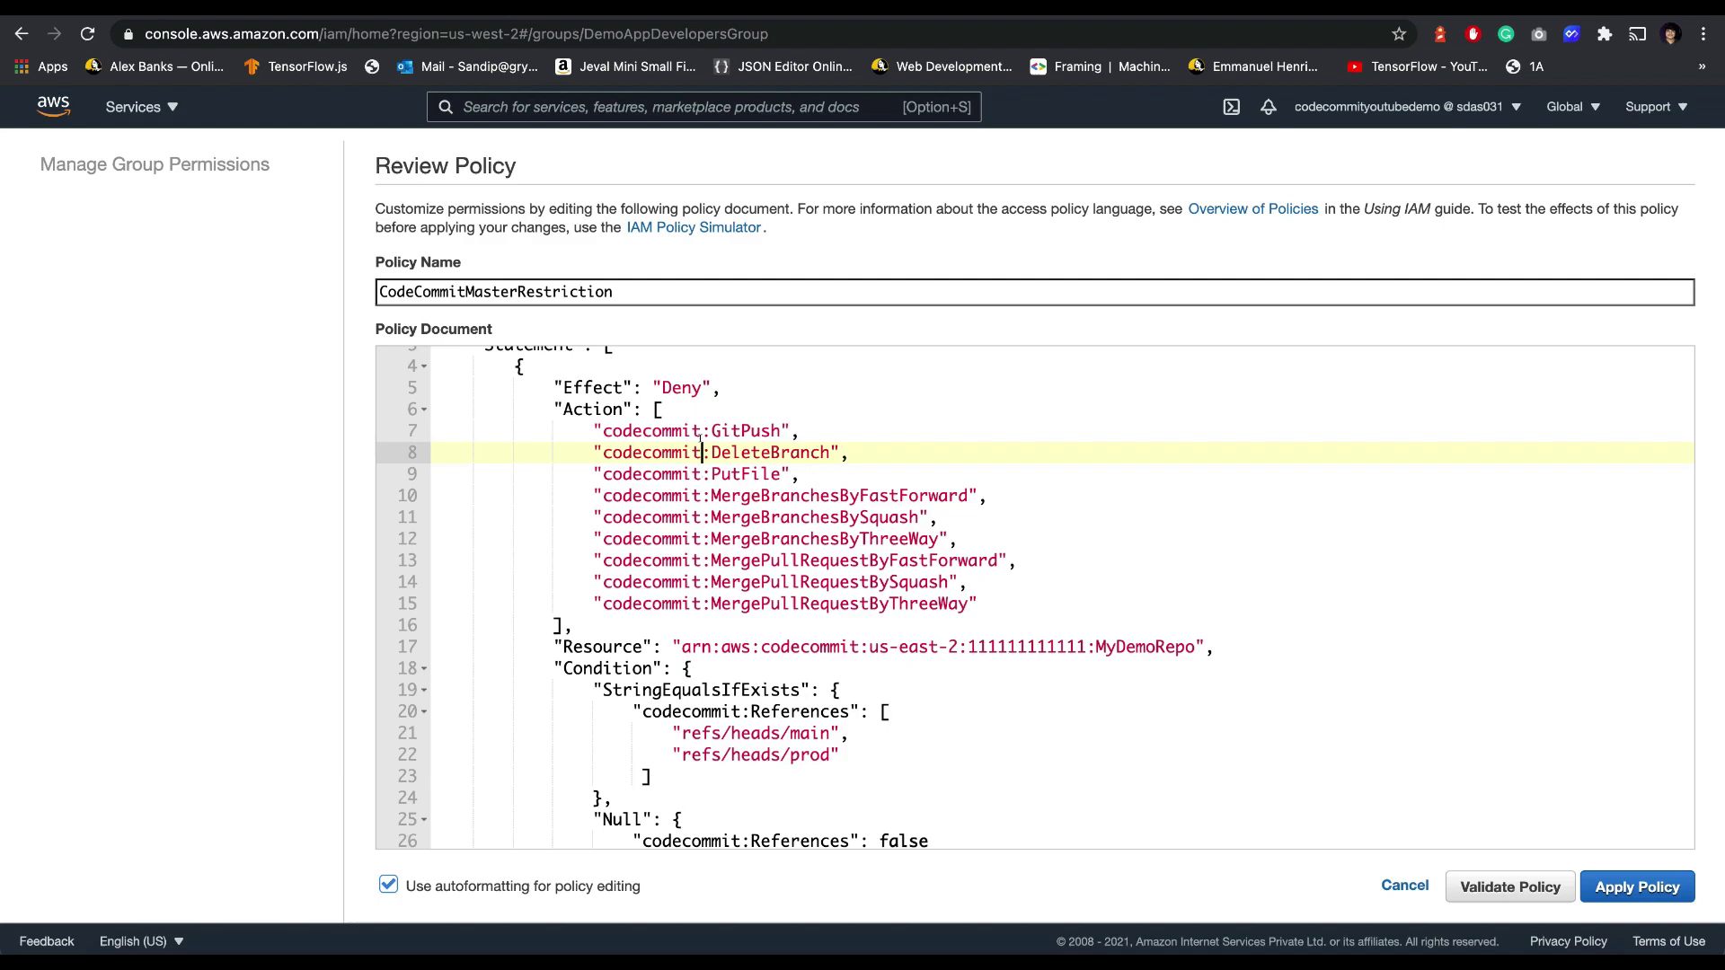
key("Up")
key("Up")
key("Up")
key("shift+alt+Left")
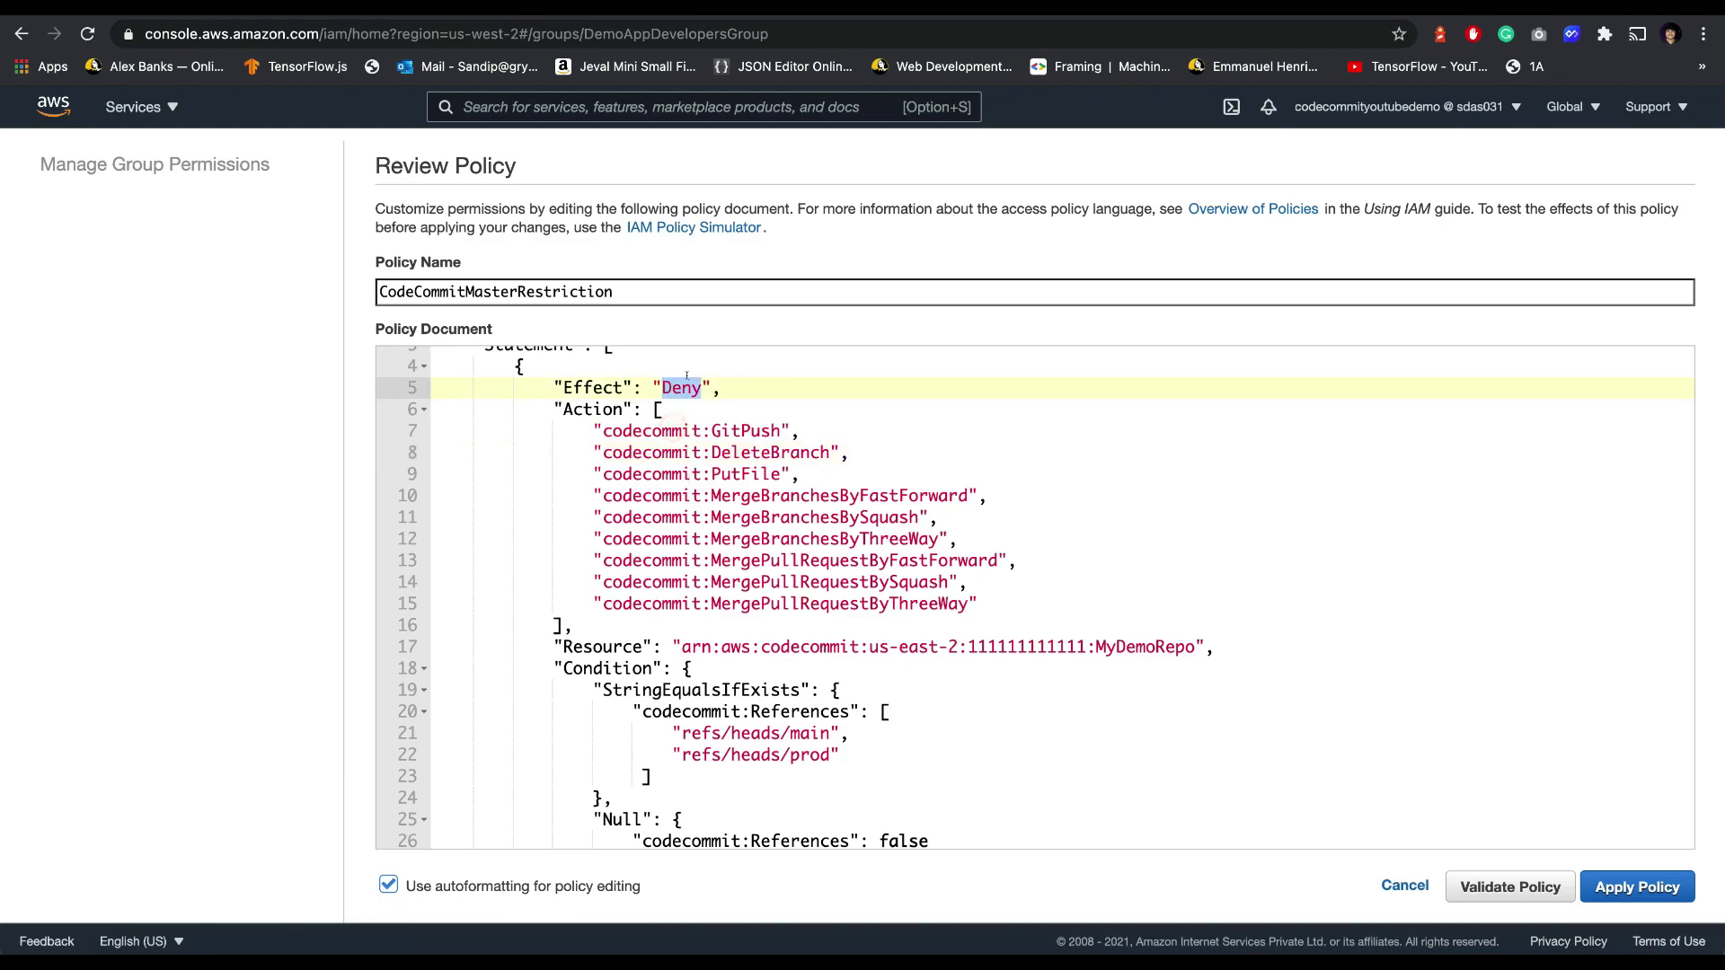
double_click(728, 432)
double_click(750, 456)
double_click(747, 475)
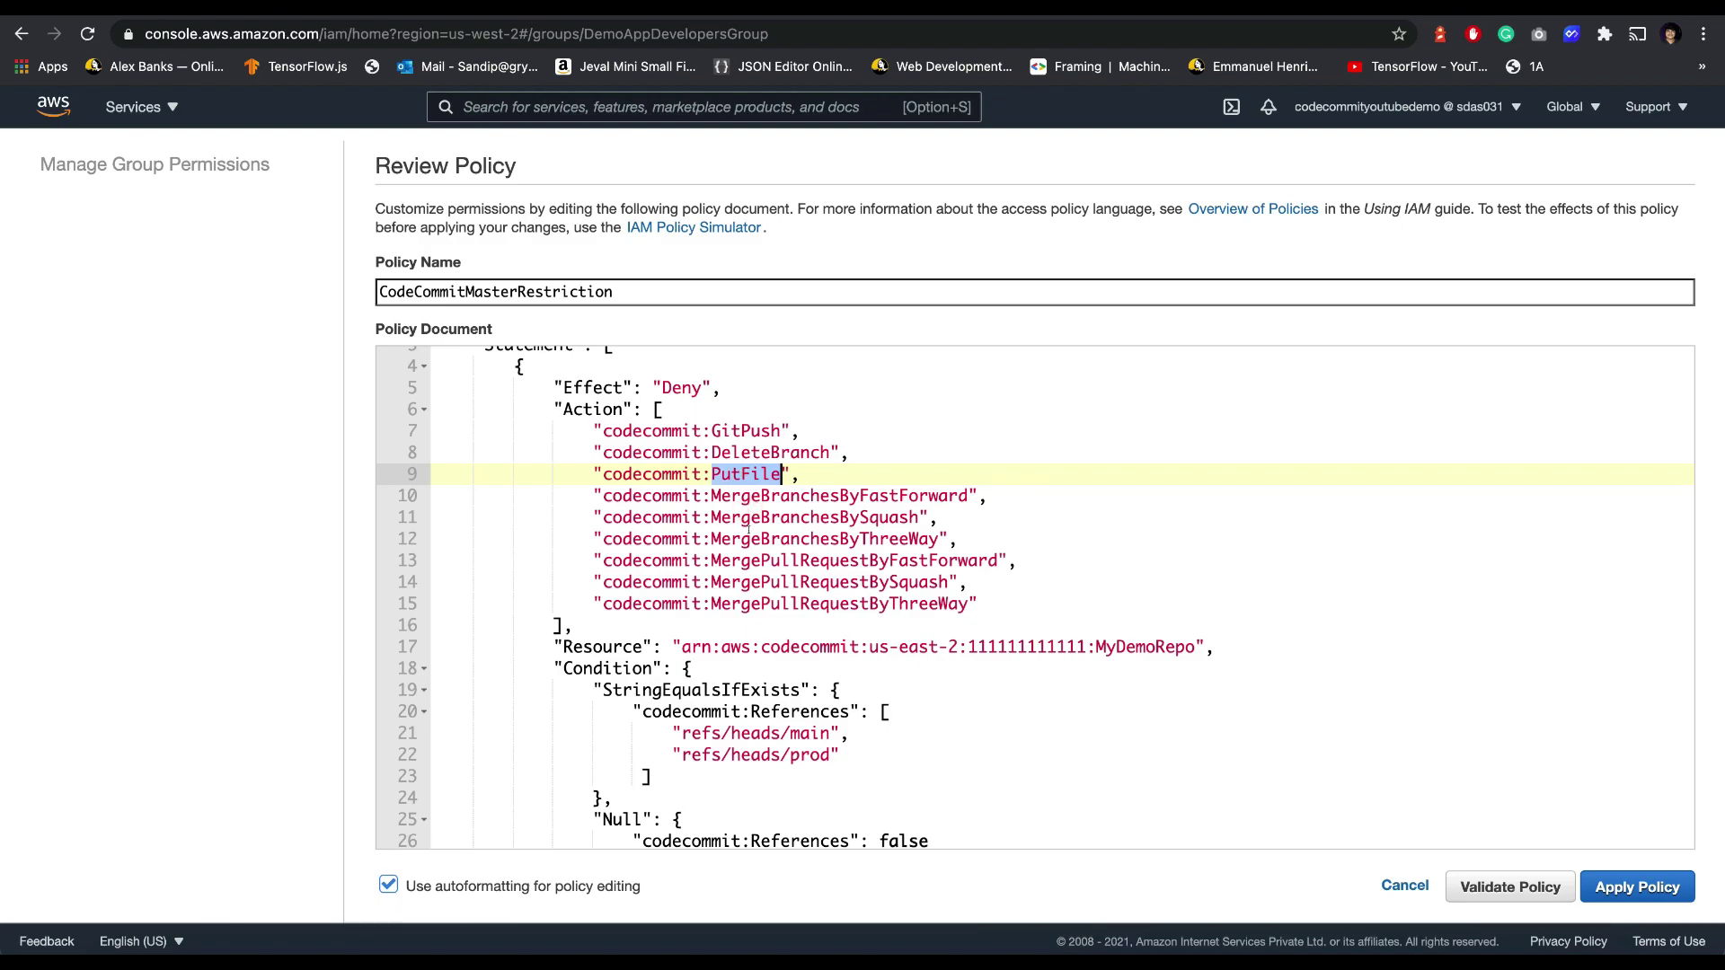
scroll(889, 573, "down", 2)
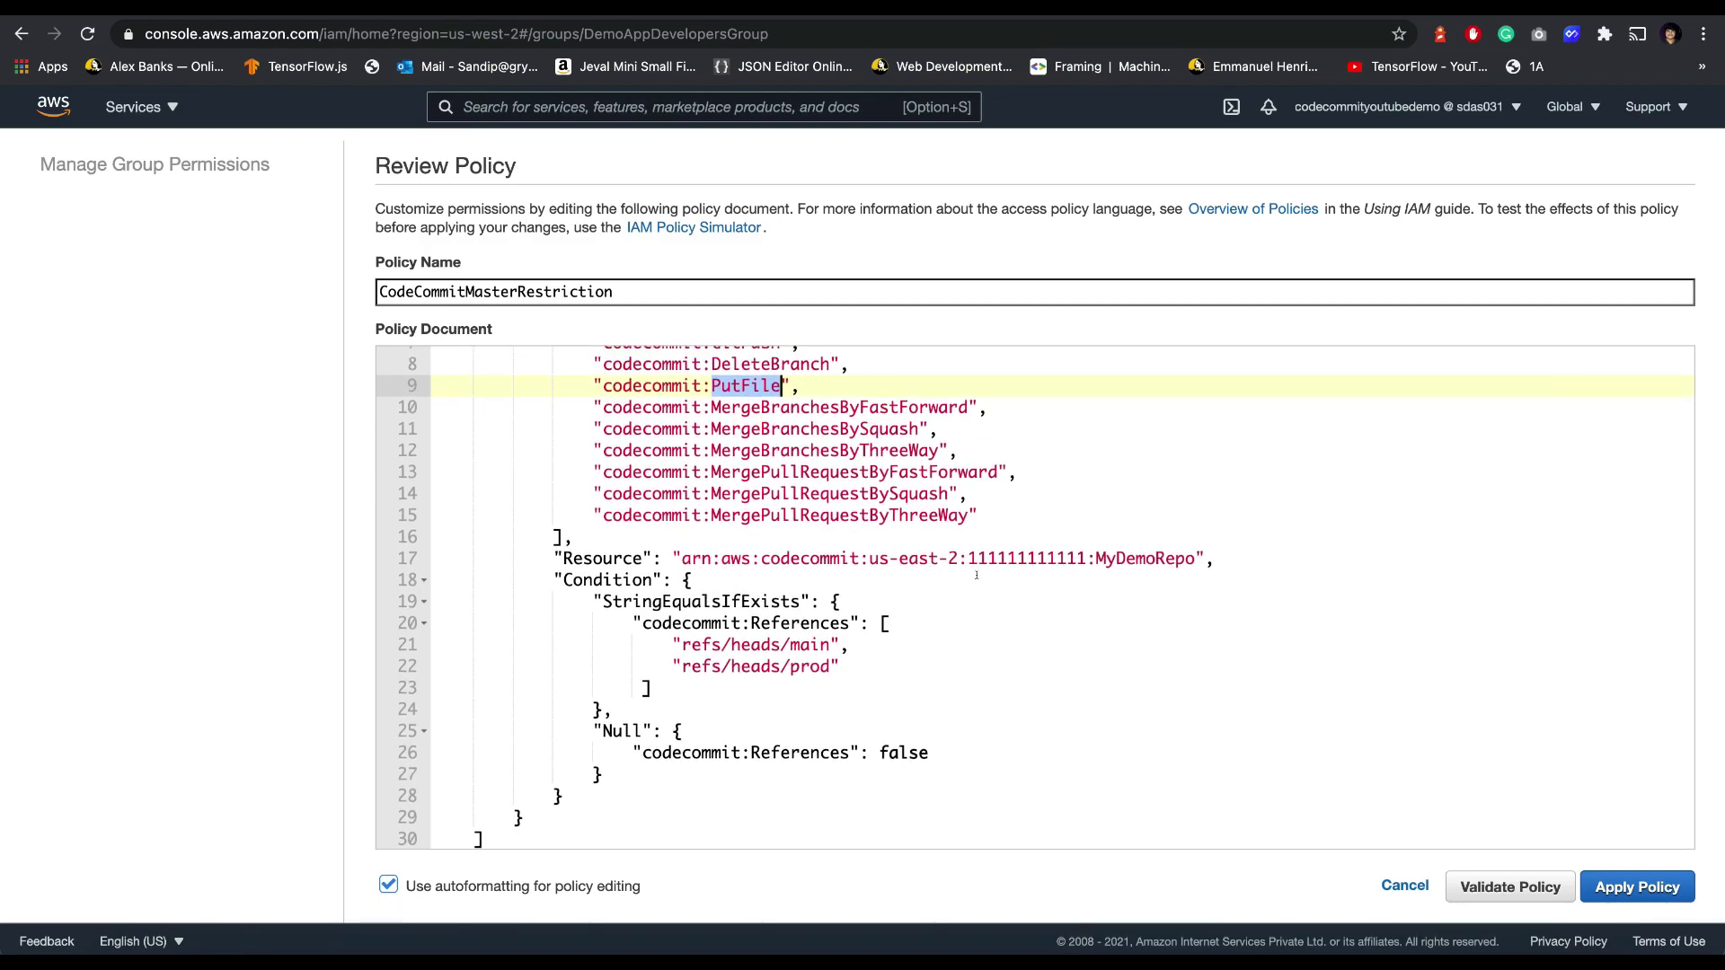
Step: Replace the repository name, account ID and region in the Resource ARN with wildcards, making it arn:aws:codecommit:*:*:*
double_click(1109, 555)
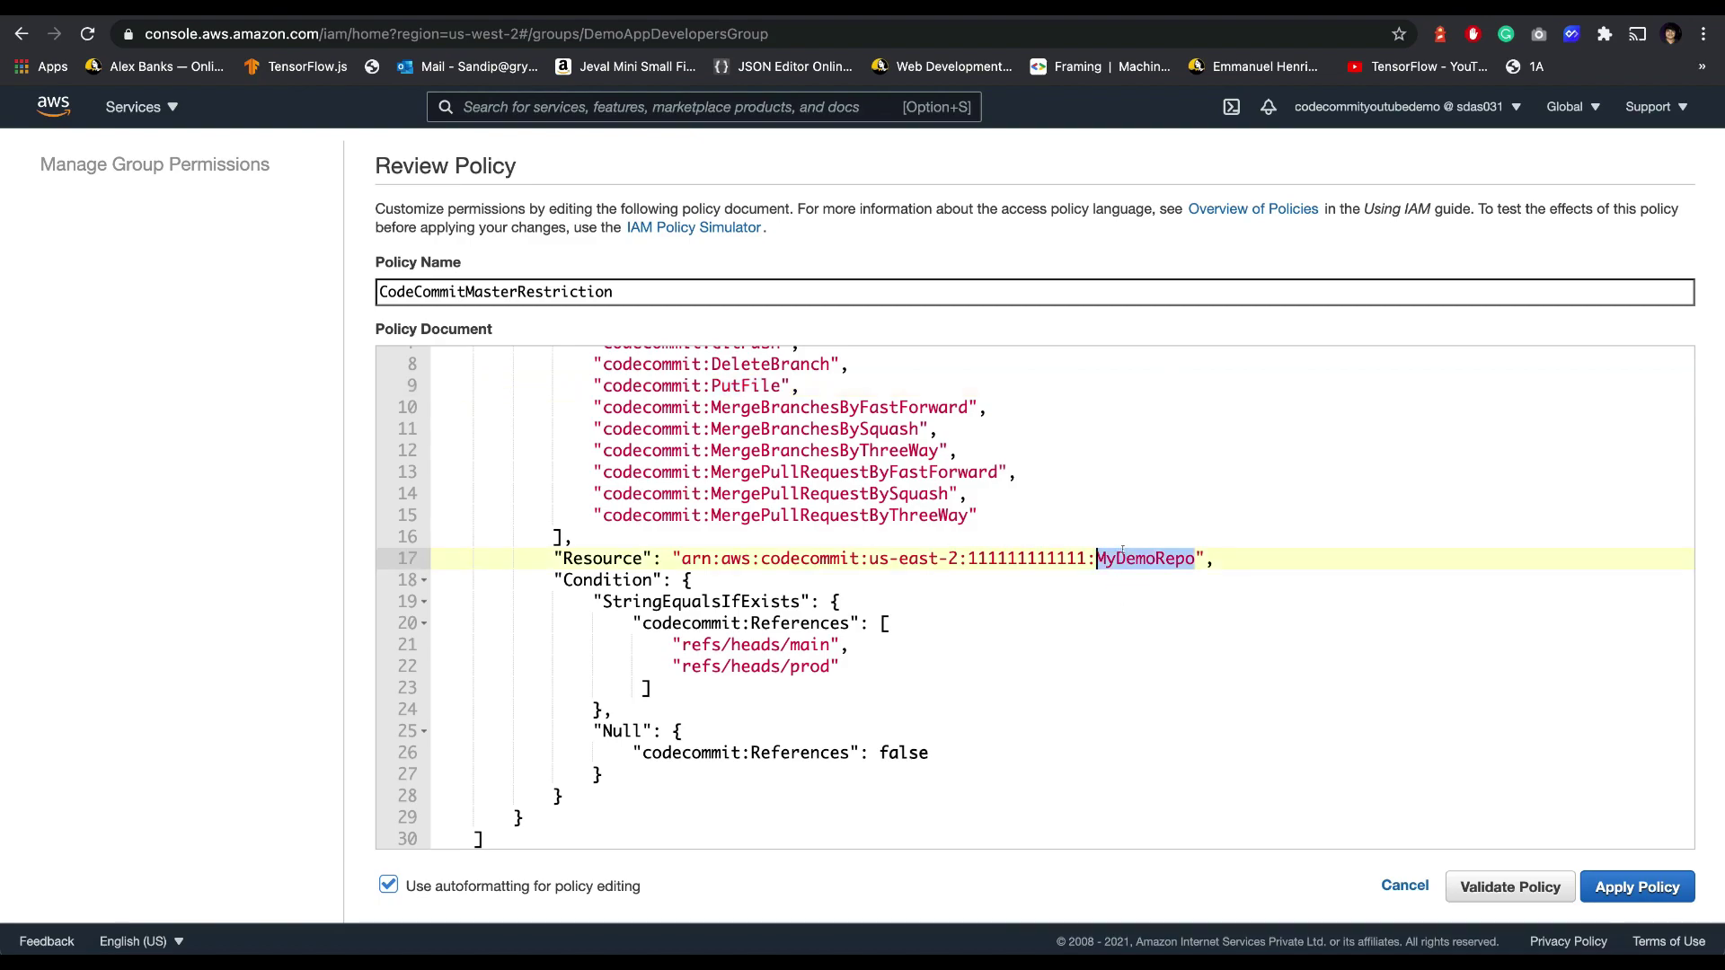
type("*")
key("Left")
key("Left")
key("shift+Left")
key("shift+Left")
key("shift+Left")
key("shift+Left")
key("shift+Left")
key("shift+Left")
key("shift+Left")
key("shift+Left")
key("shift+Left")
key("shift+Left")
key("shift+Left")
key("shift+Left")
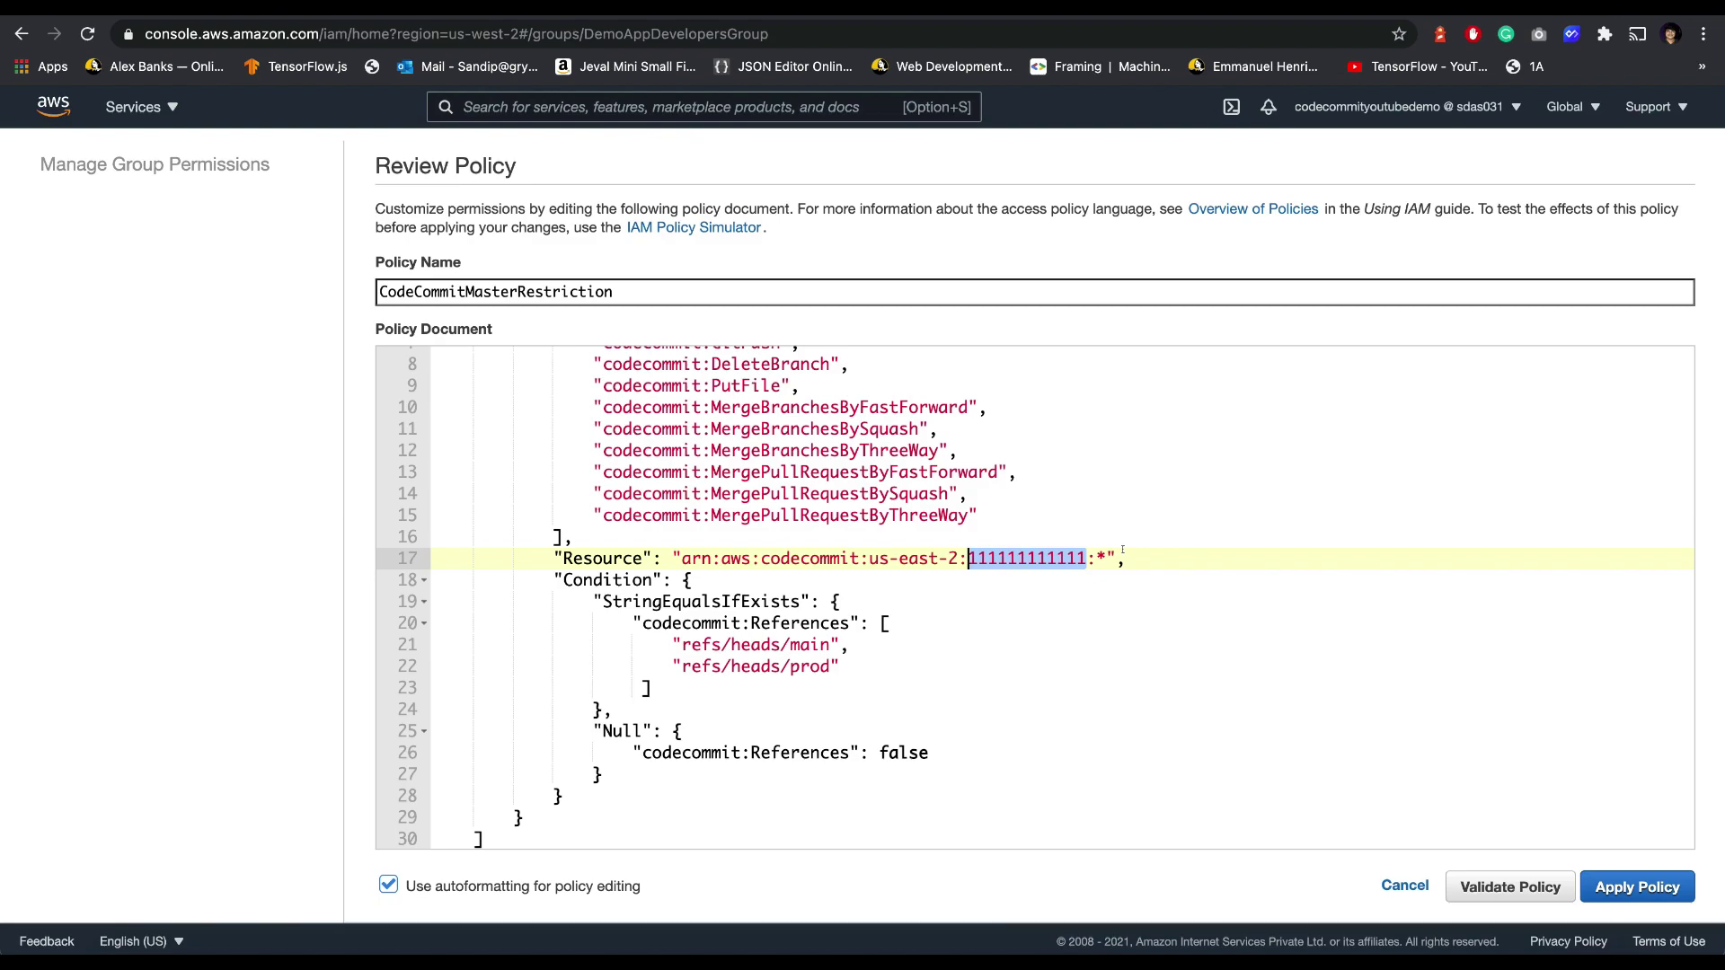
type("*")
key("Left")
key("Left")
key("Left")
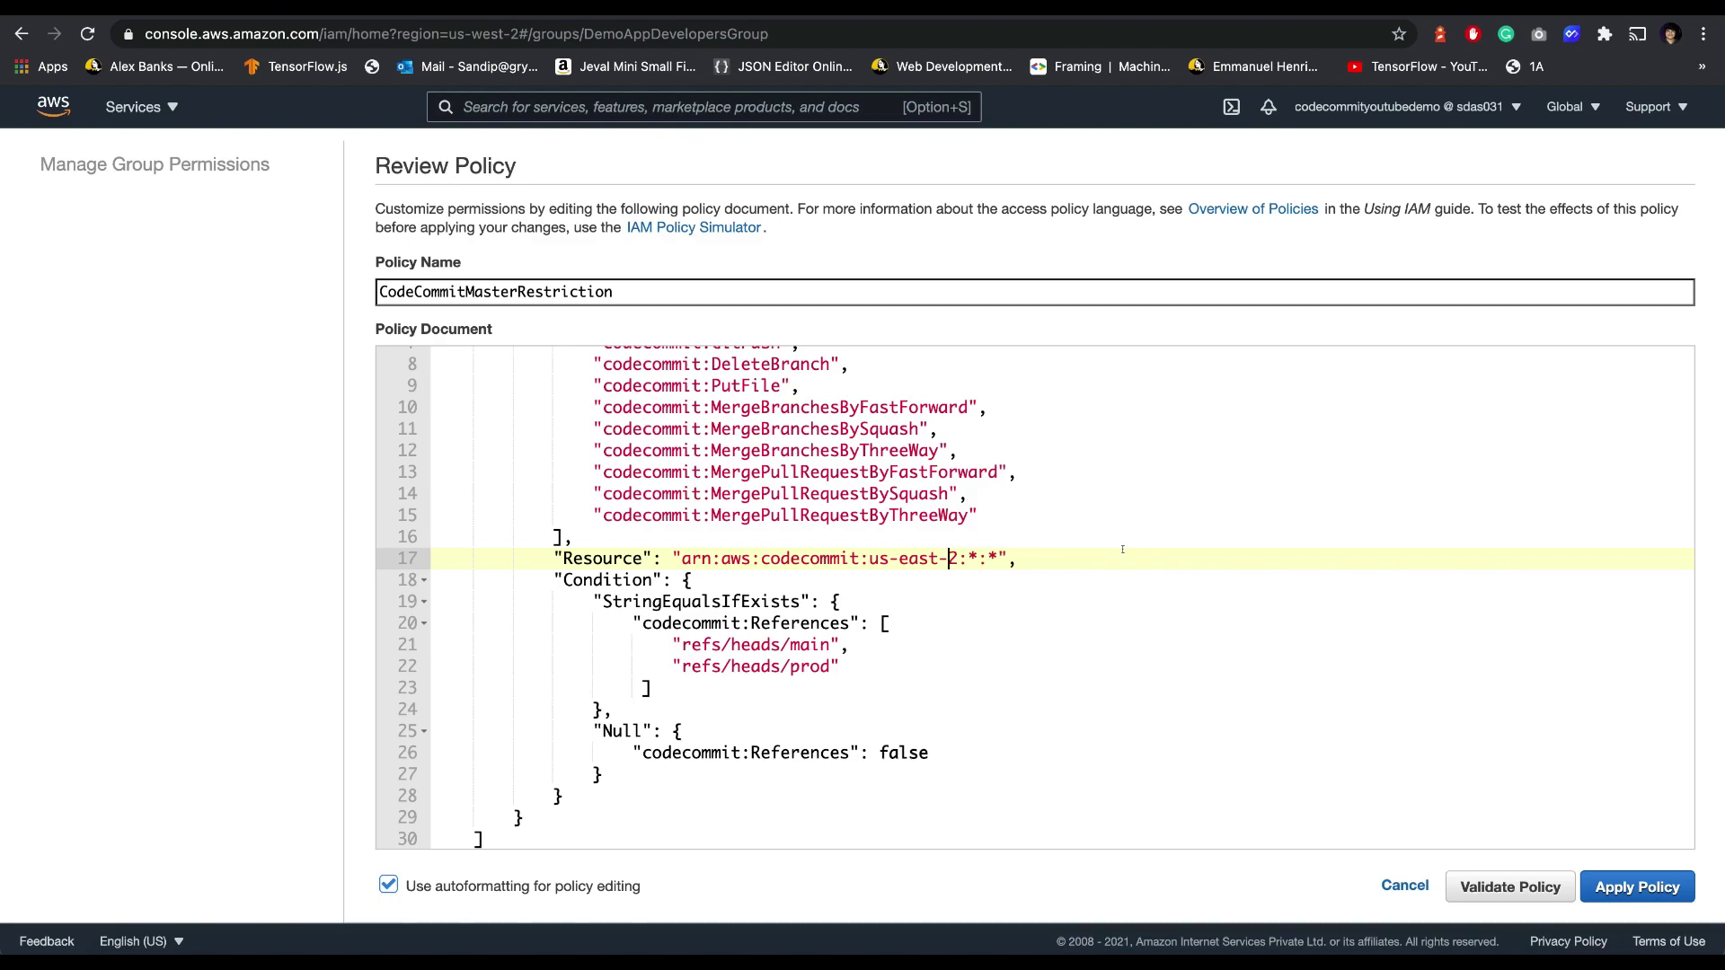
key("shift+Left")
key("shift+Left")
key("shift+Left")
key("shift+Left")
key("shift+Left")
key("shift+Left")
key("shift+Left")
key("shift+Left")
key("shift+Left")
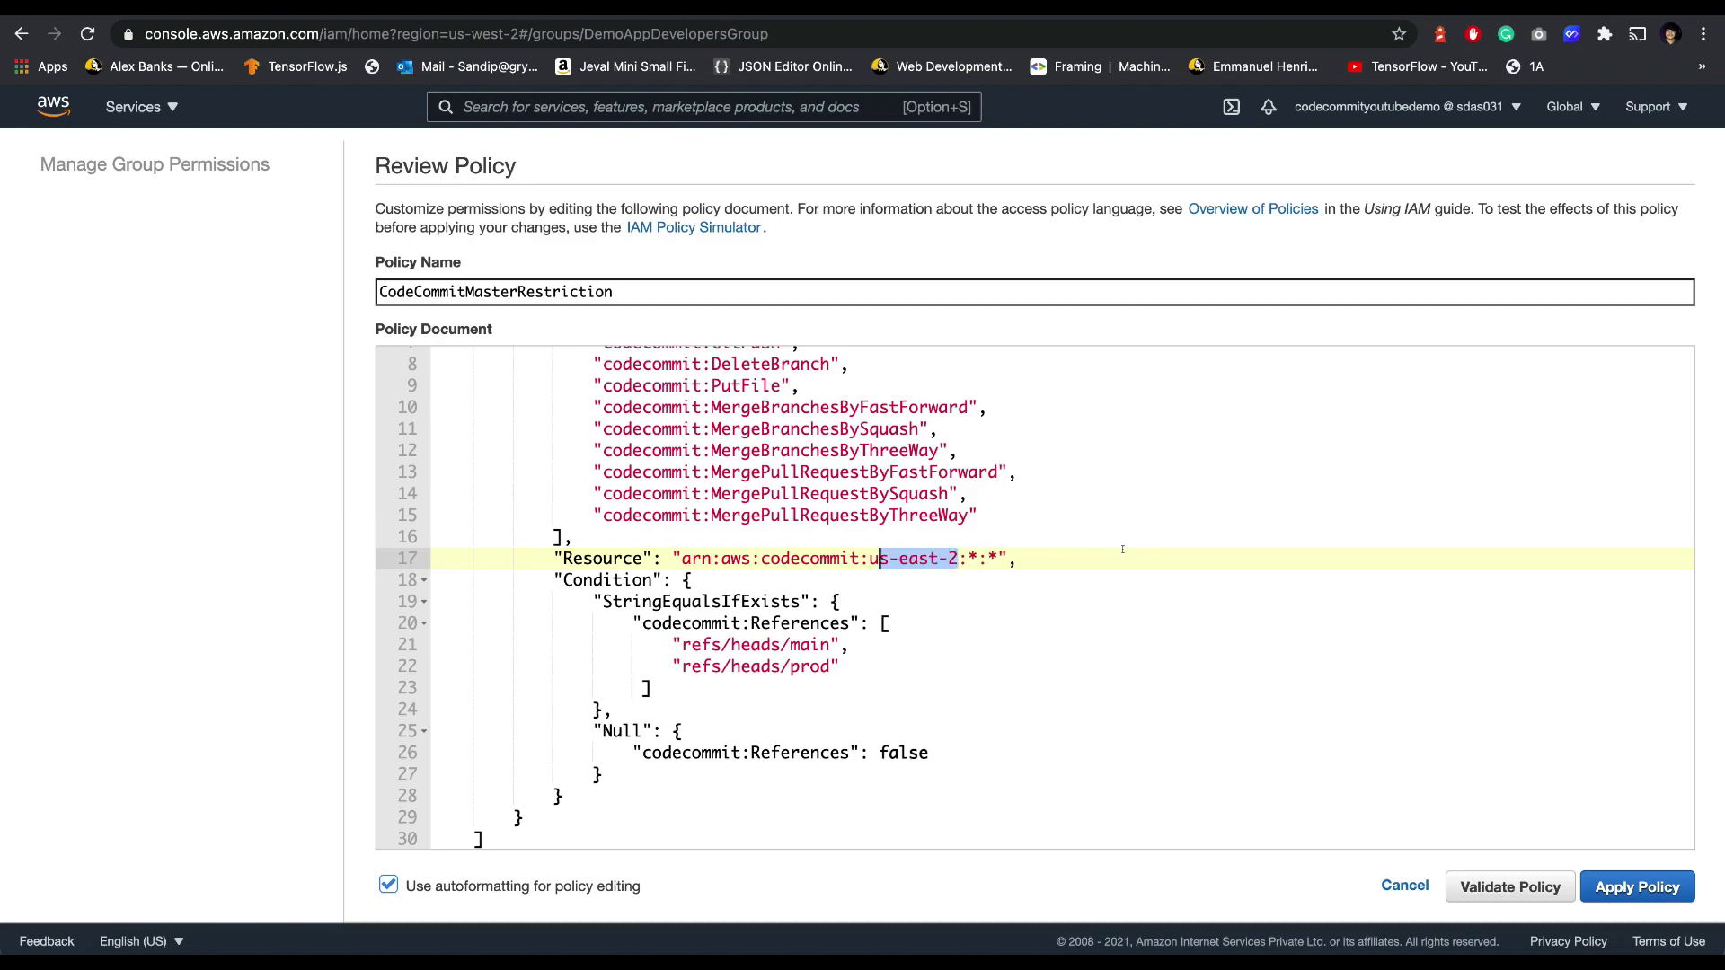
type("*")
Step: Remove the refs/heads/prod reference from the condition and change the remaining branch reference to refs/heads/master
left_click(976, 640)
left_click(976, 670)
left_click(840, 644, "shift")
key("BackSpace")
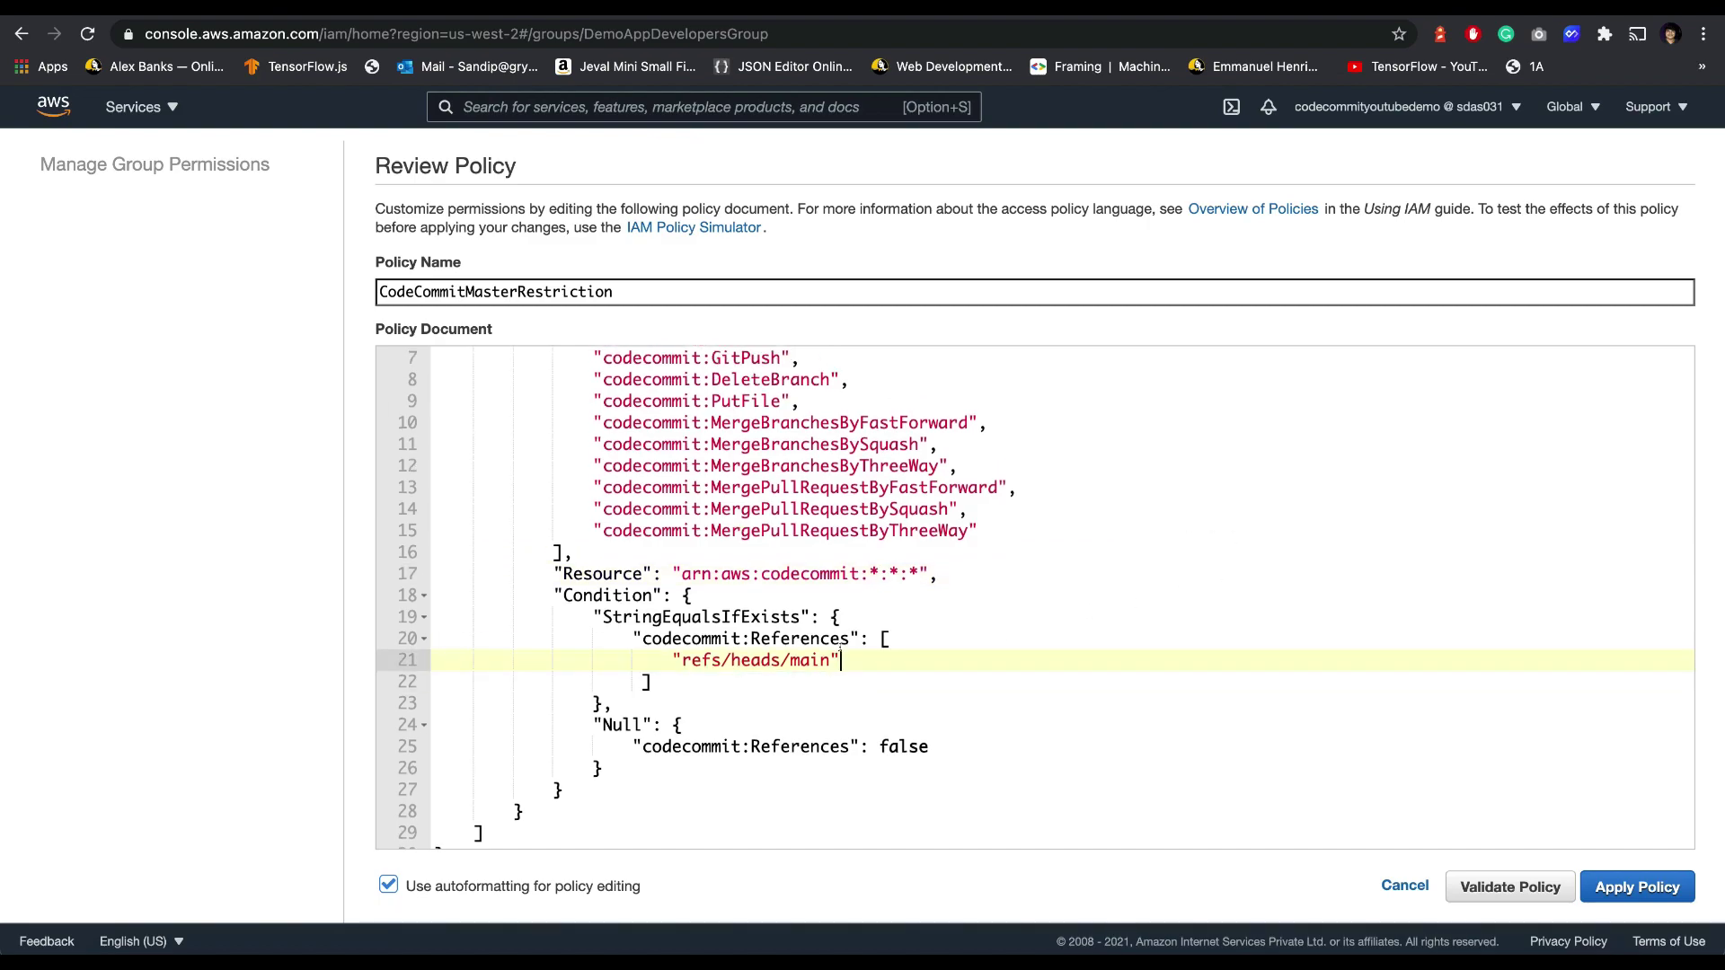
double_click(792, 660)
key("BackSpace")
type("master")
Step: Check the edited policy document from start to end and apply the policy to the group
left_click(973, 573)
scroll(973, 566, "up", 3)
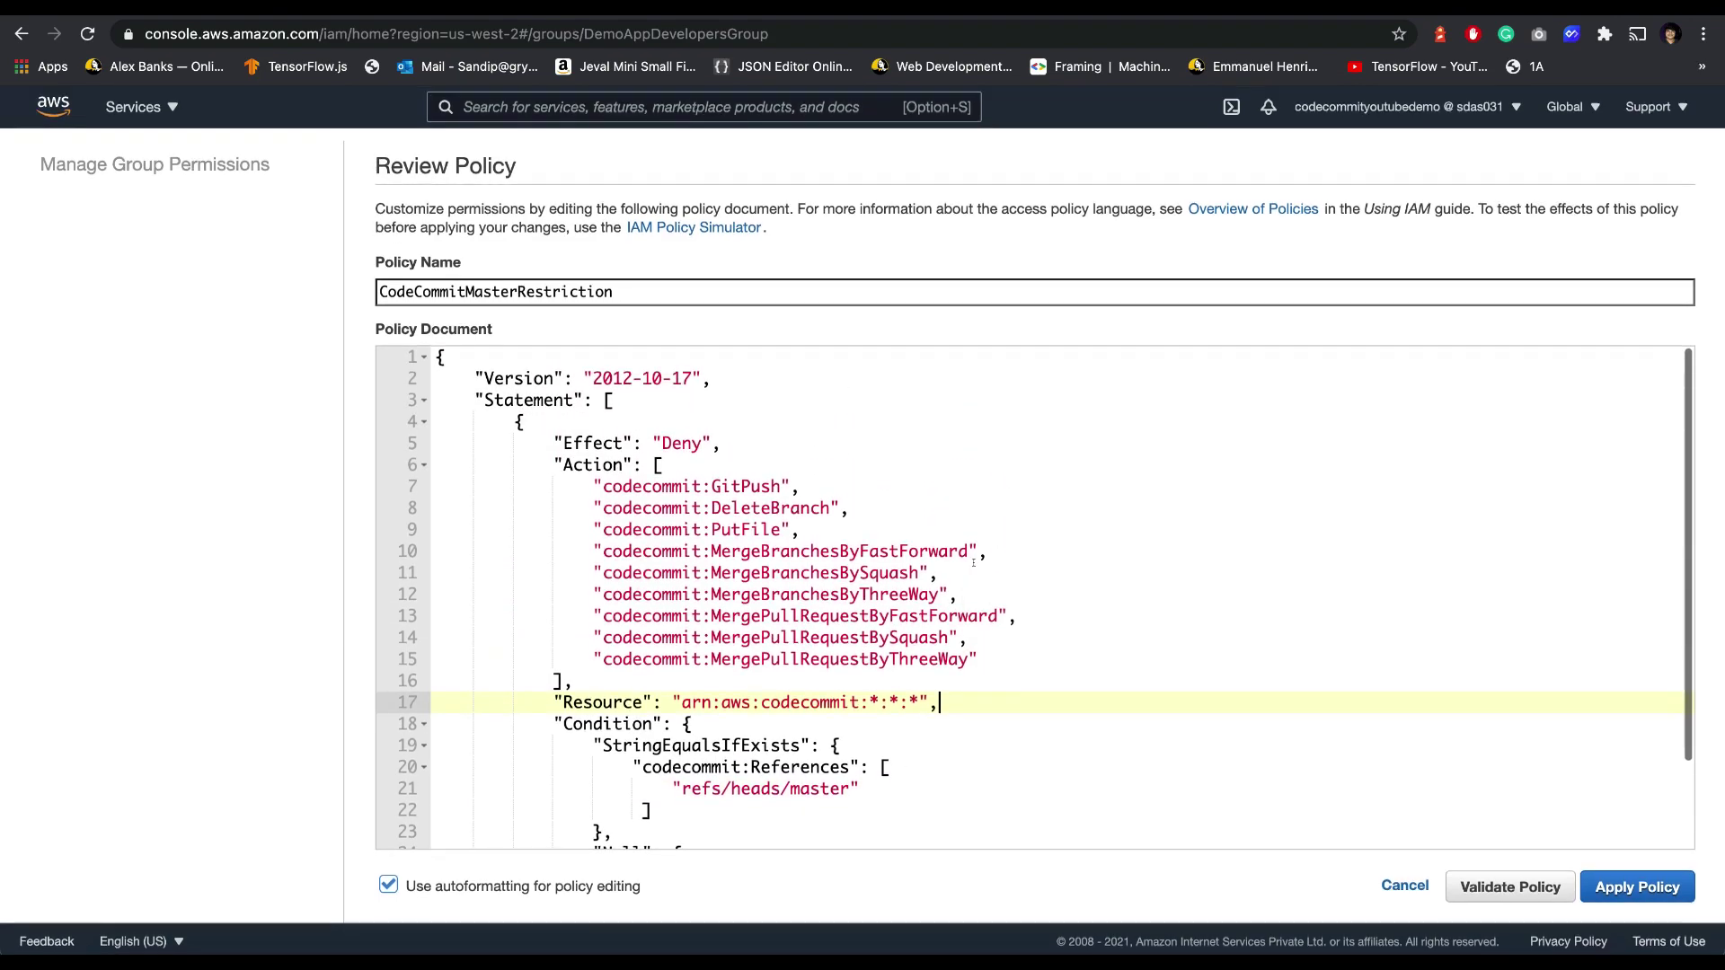
scroll(973, 563, "down", 3)
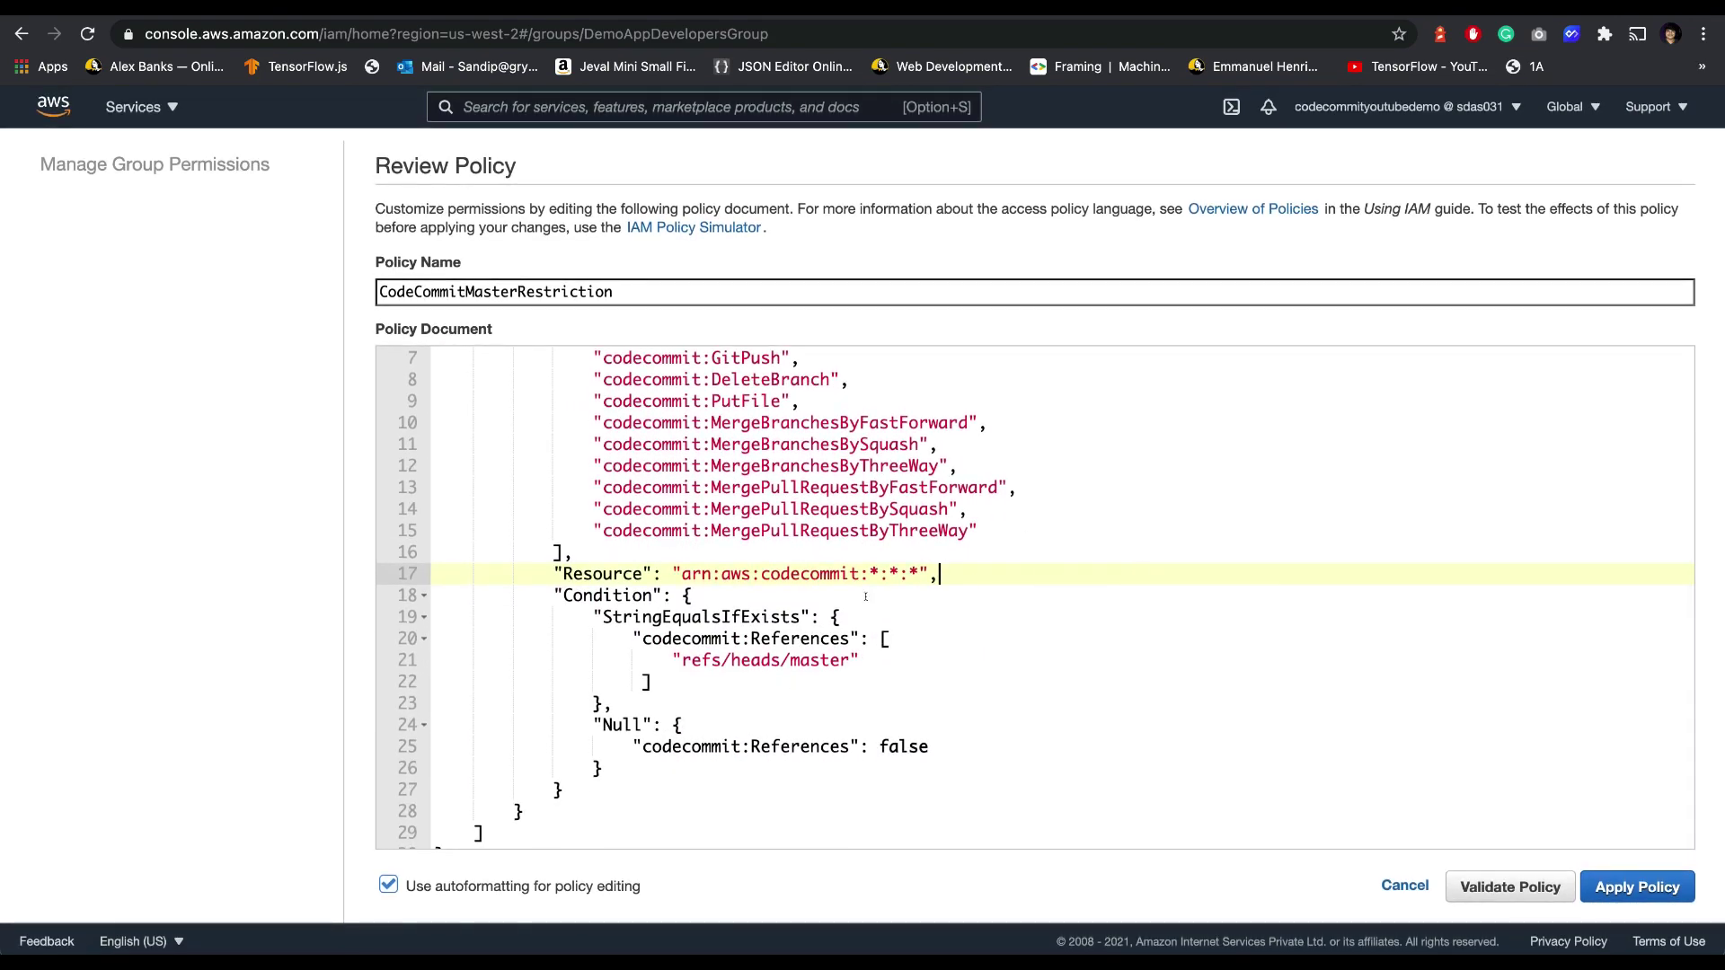
scroll(865, 597, "up", 3)
scroll(933, 638, "down", 3)
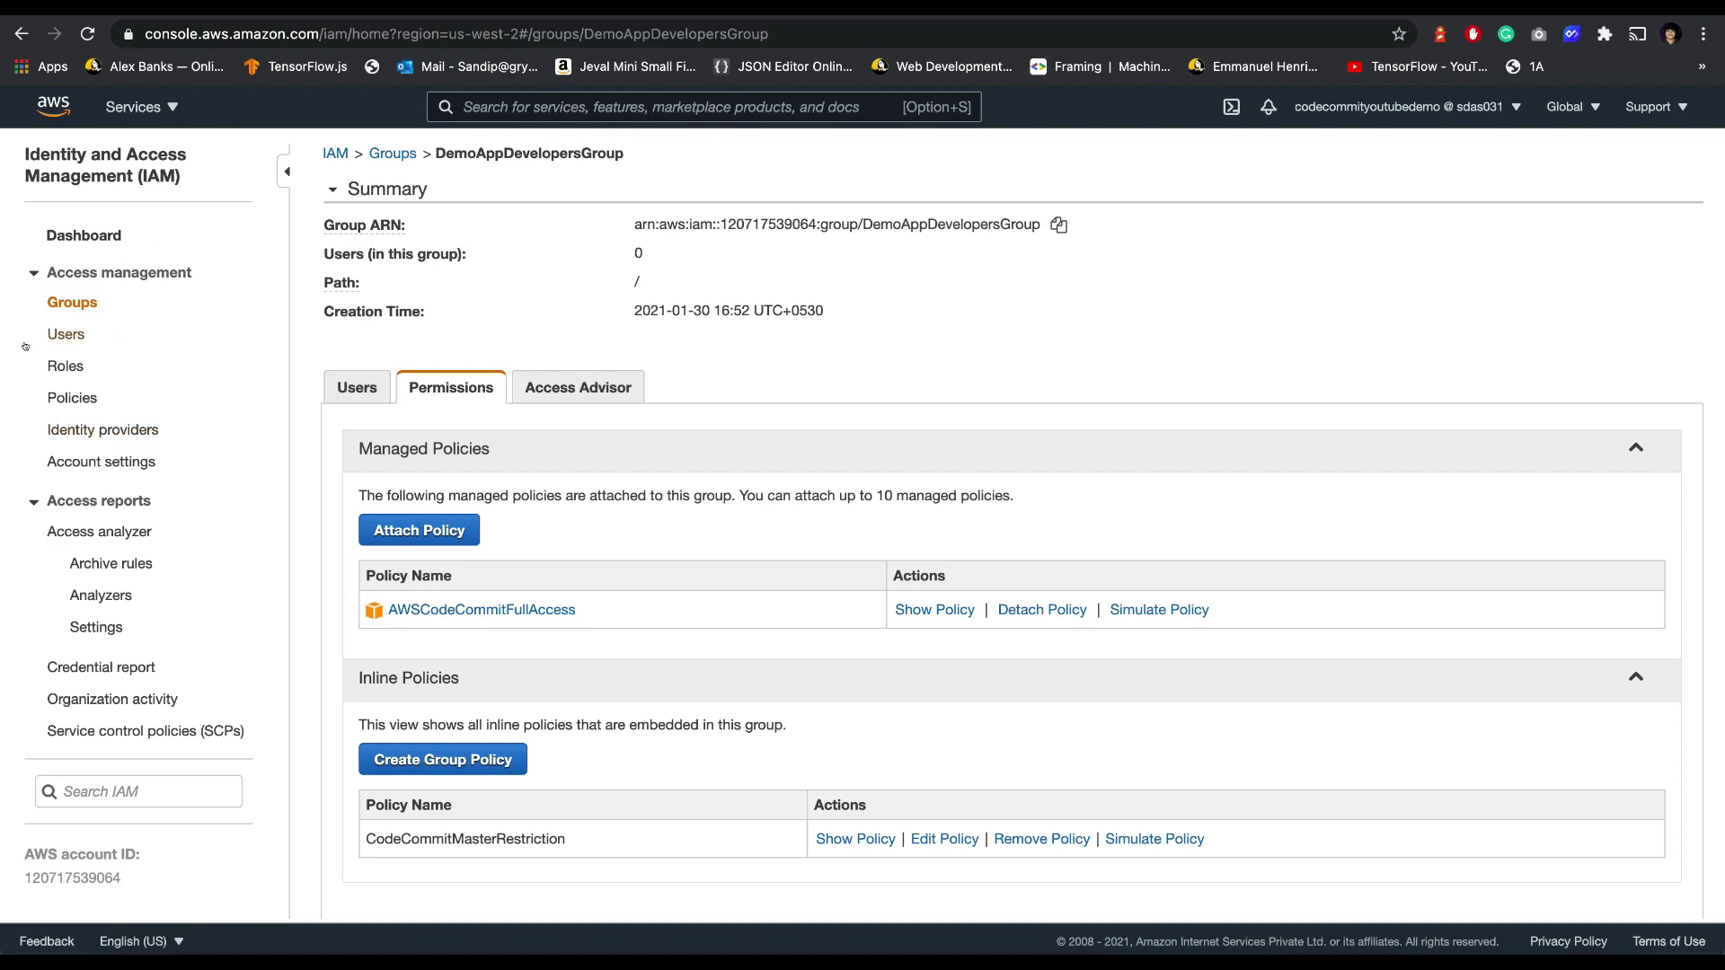
Step: Open the IAM user codecommityoutubedemo and add it to DemoAppDevelopersGroup
left_click(66, 334)
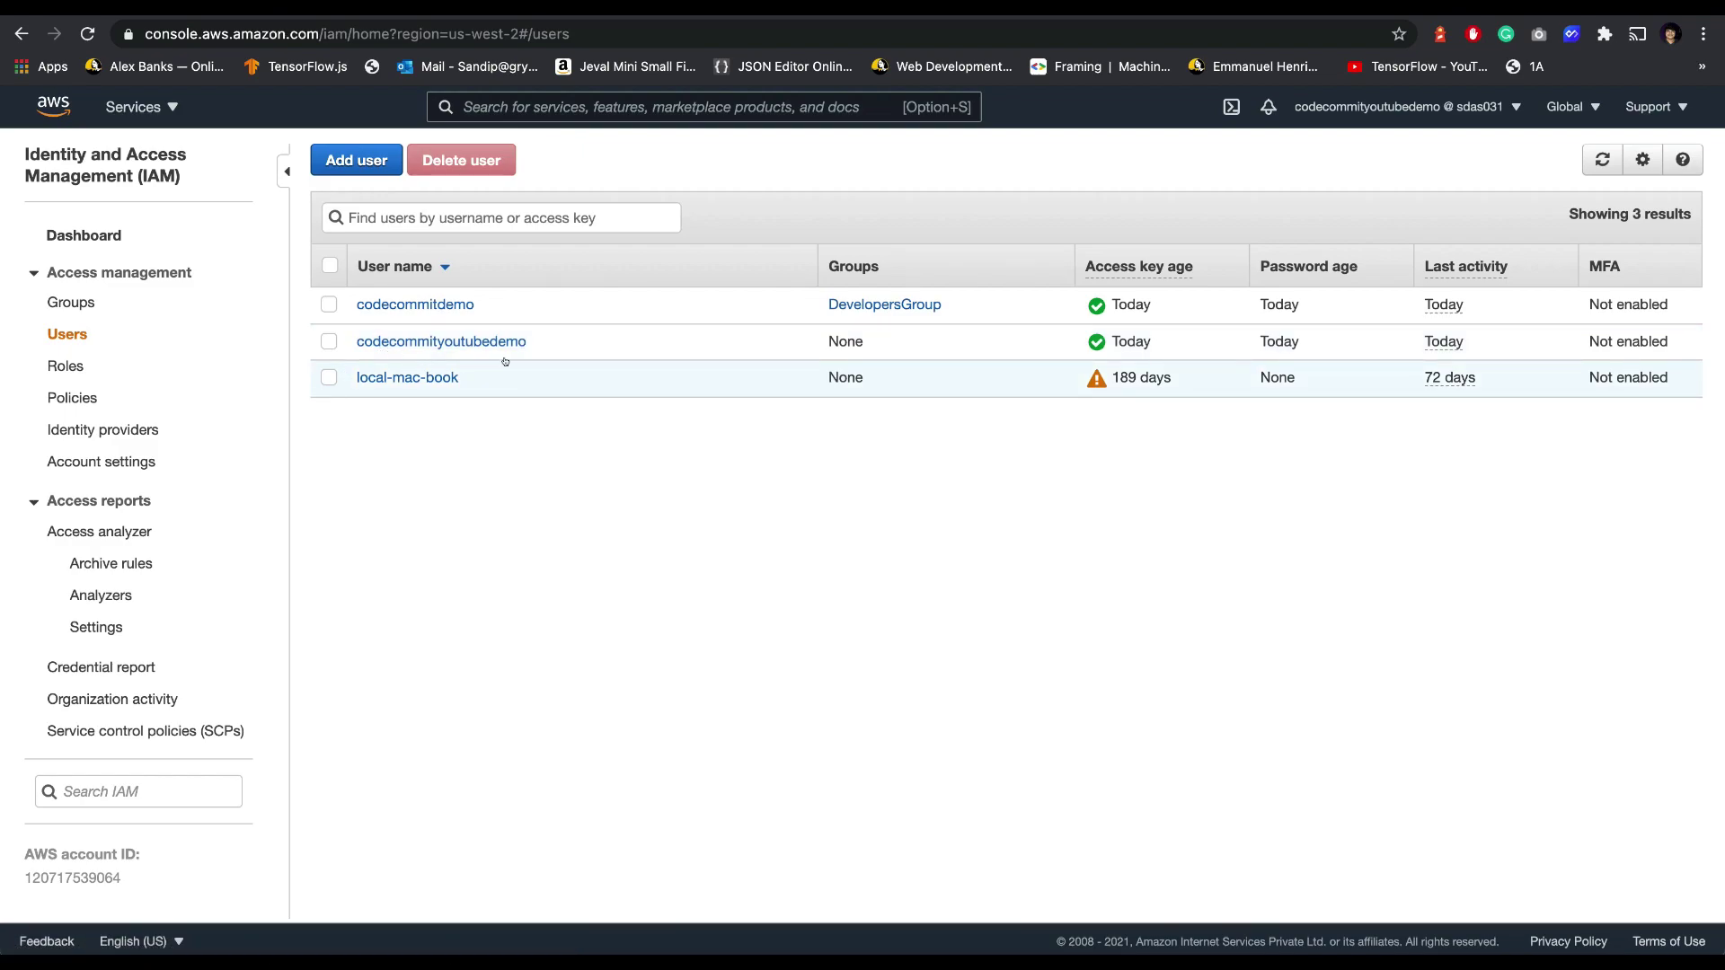
left_click(329, 341)
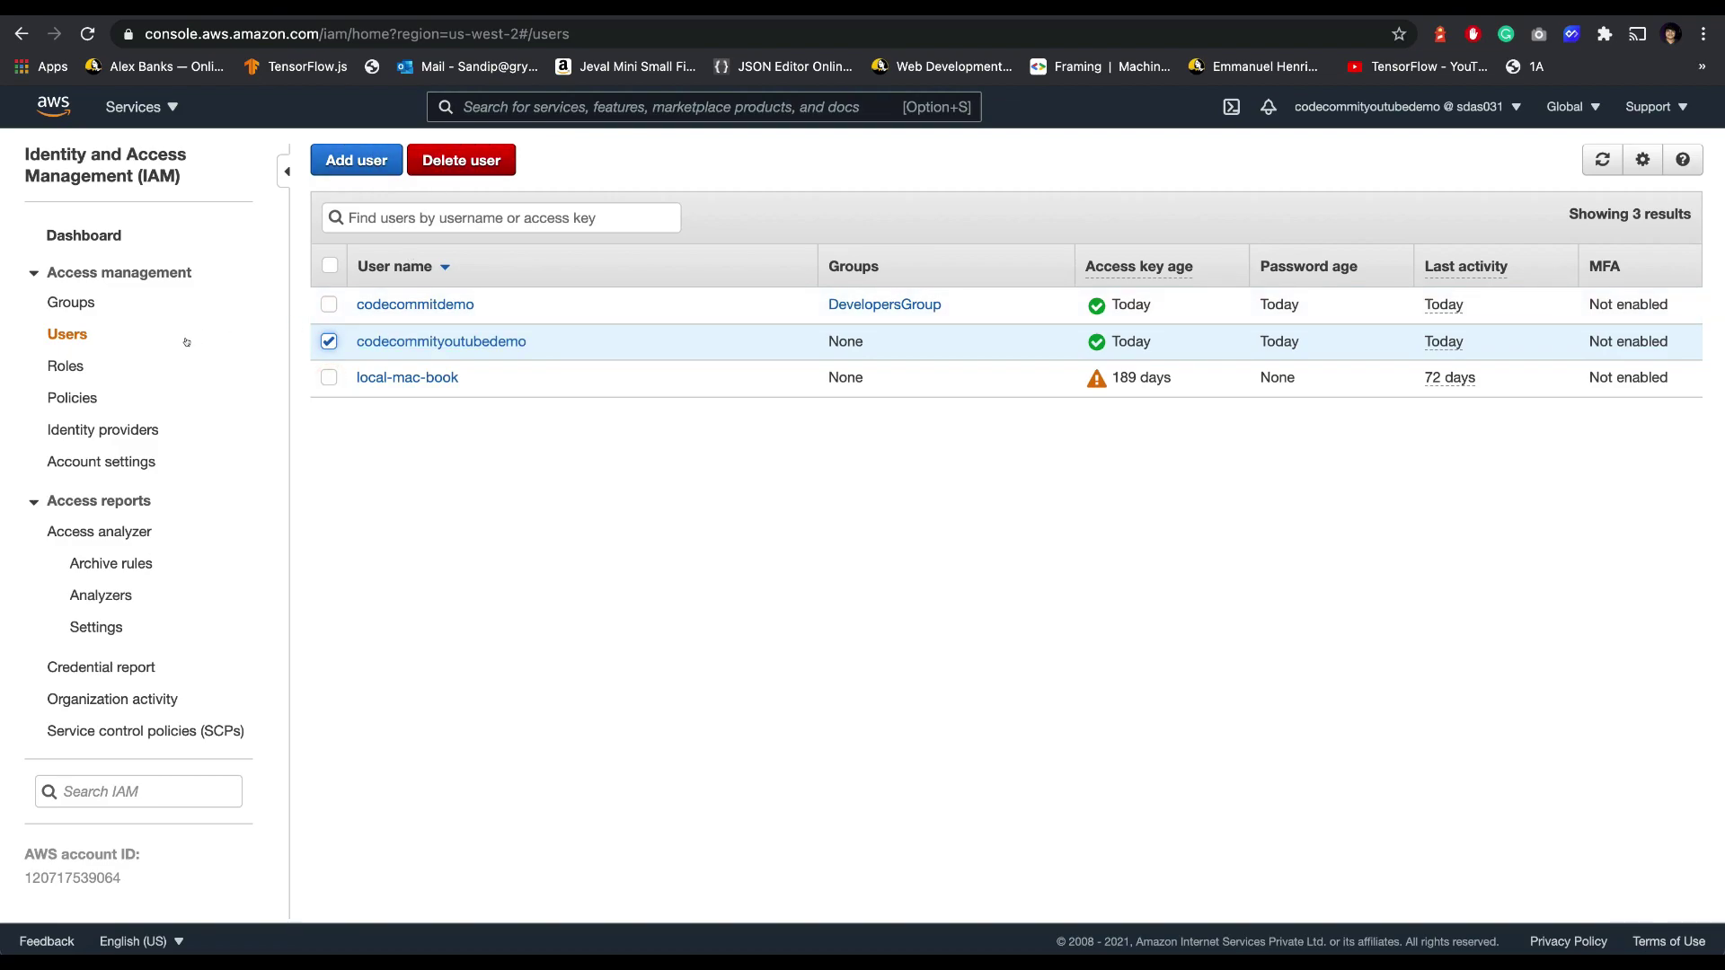
left_click(409, 341)
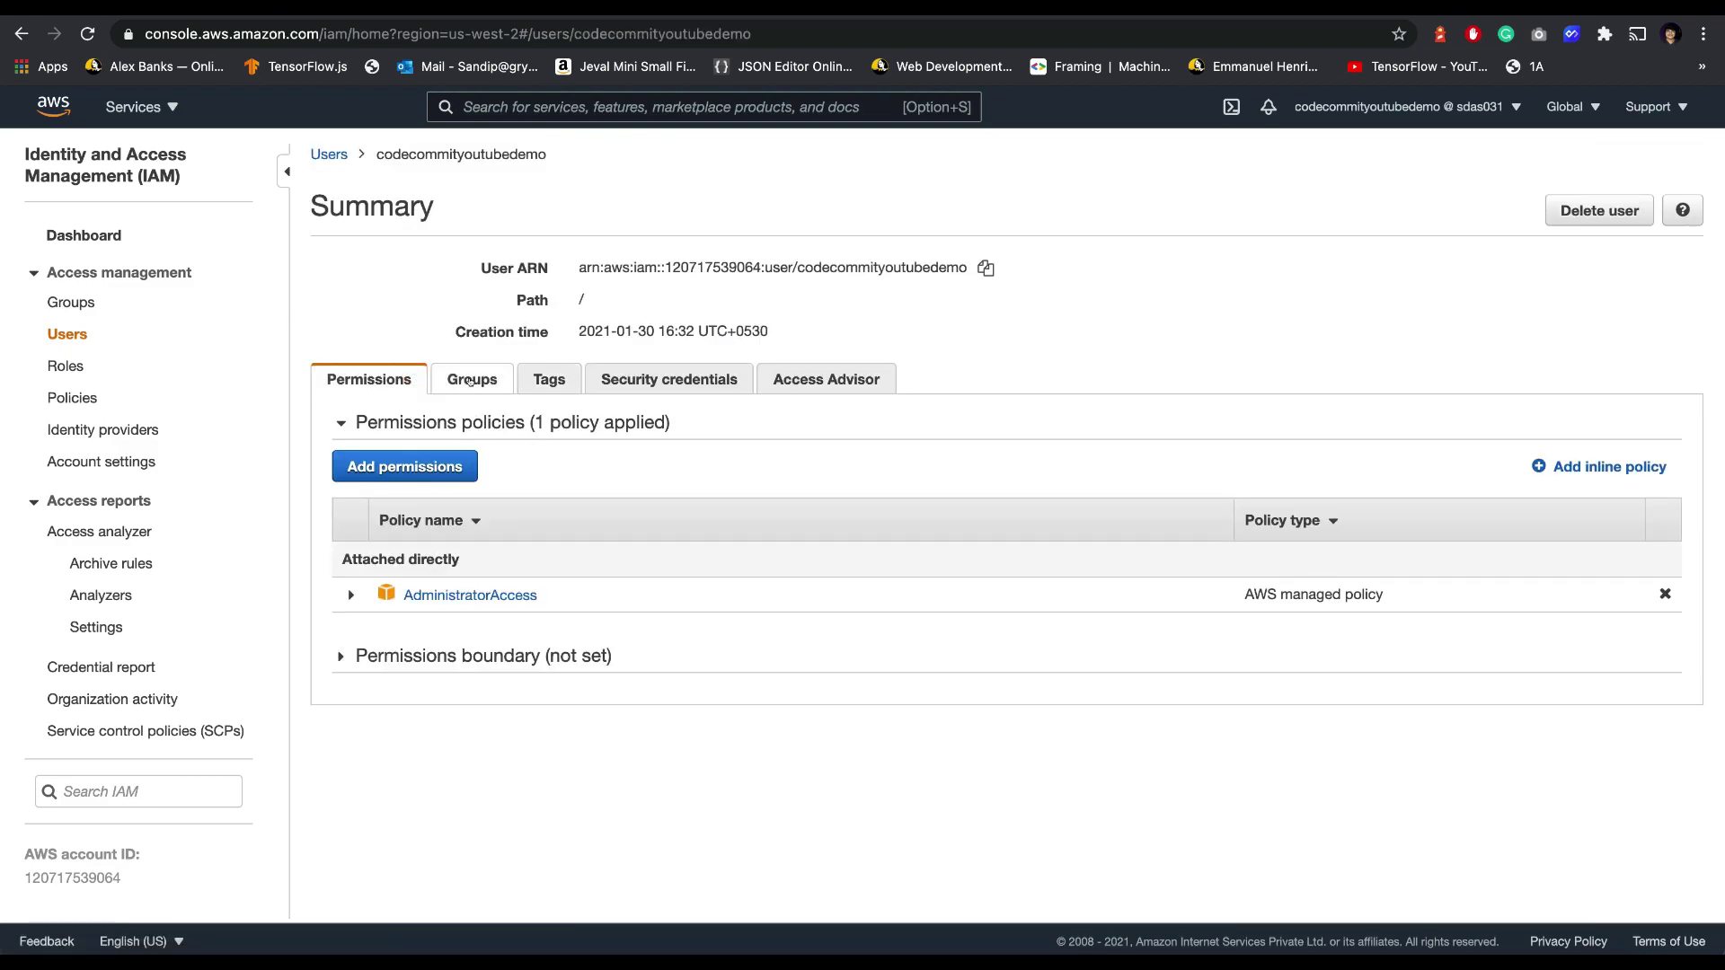
left_click(472, 379)
left_click(406, 427)
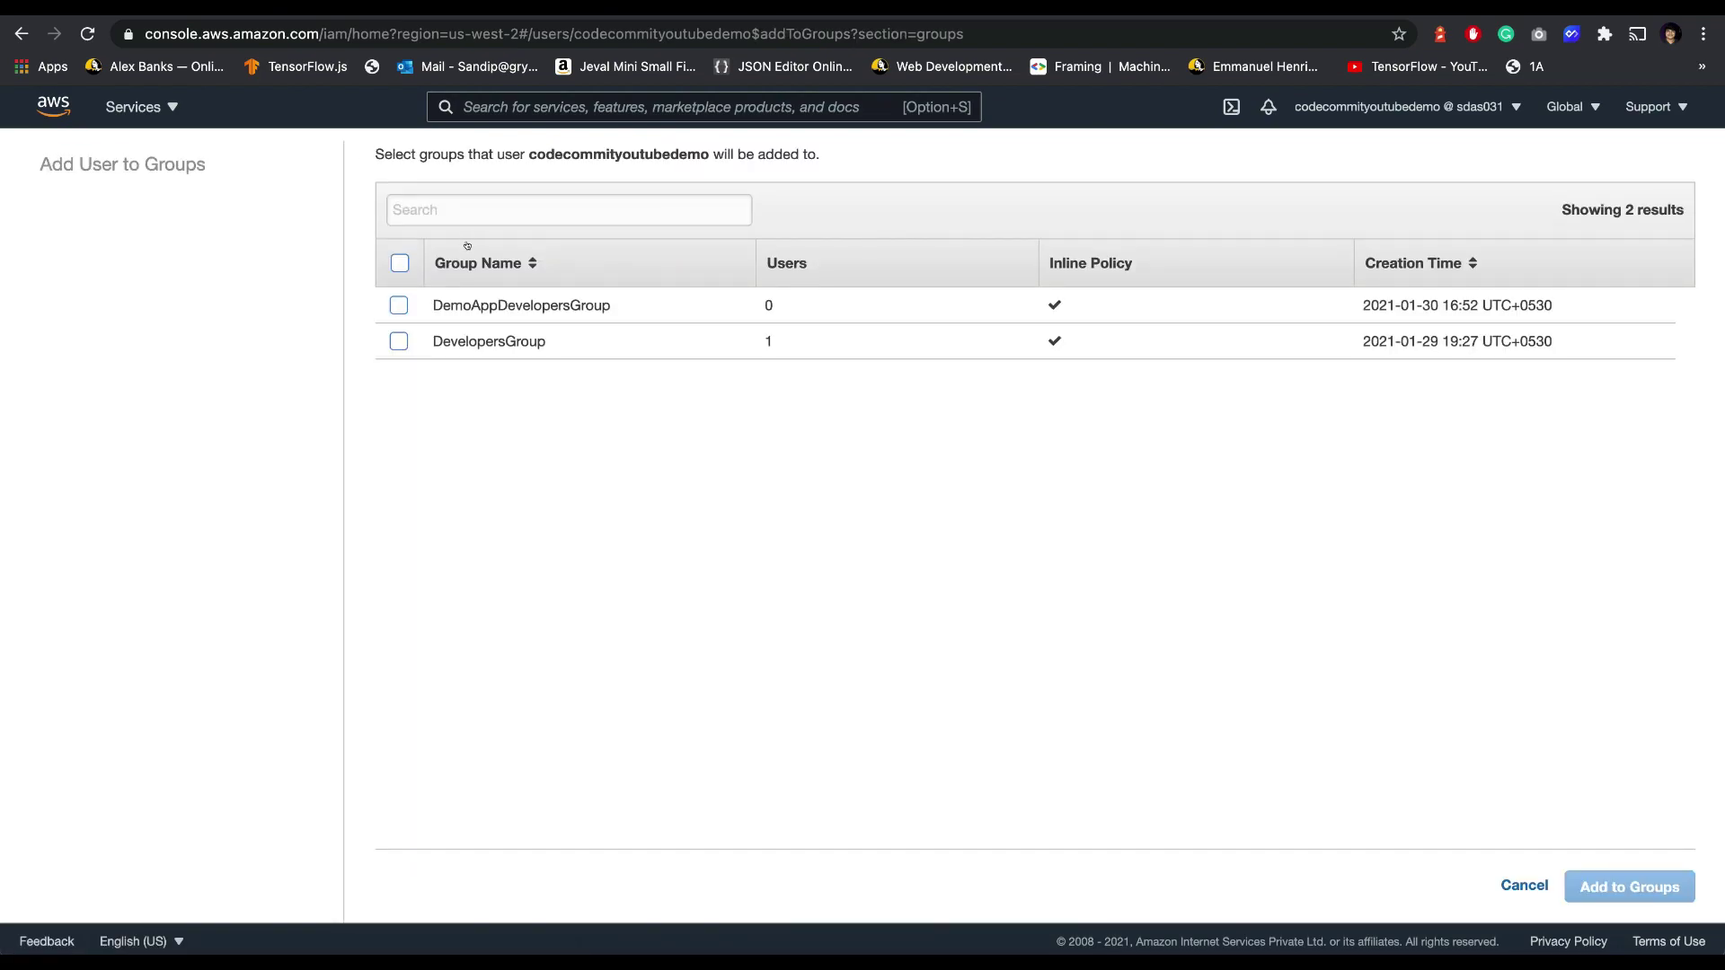
left_click(399, 306)
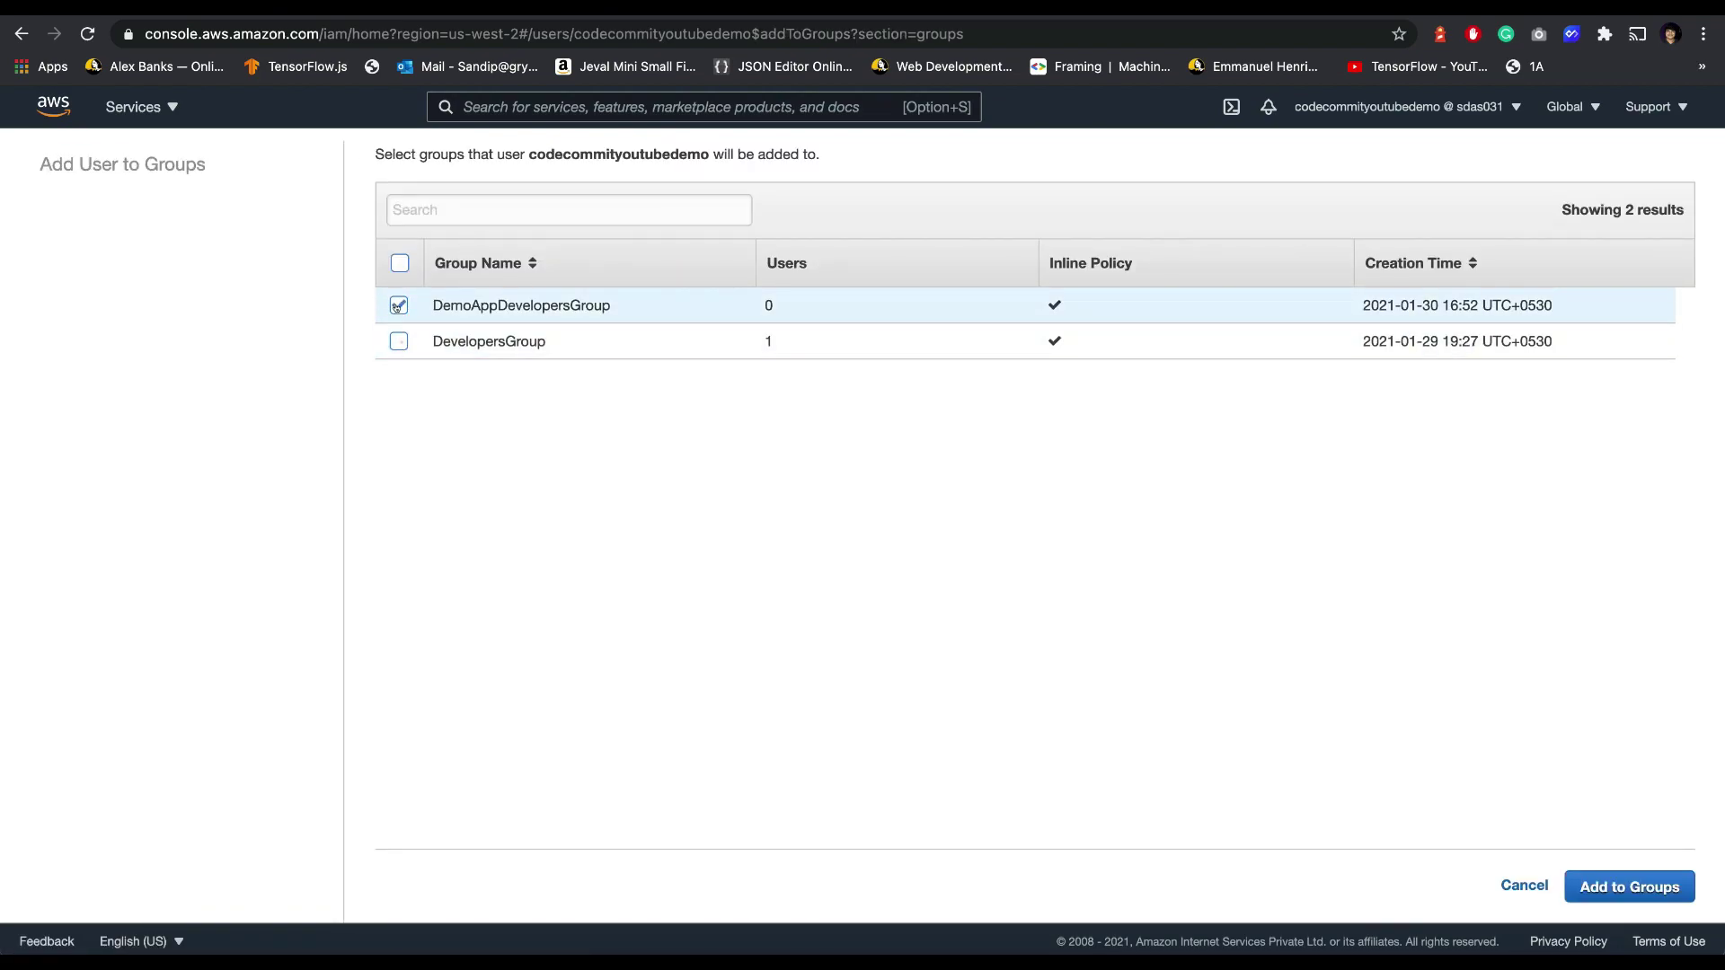
left_click(1574, 883)
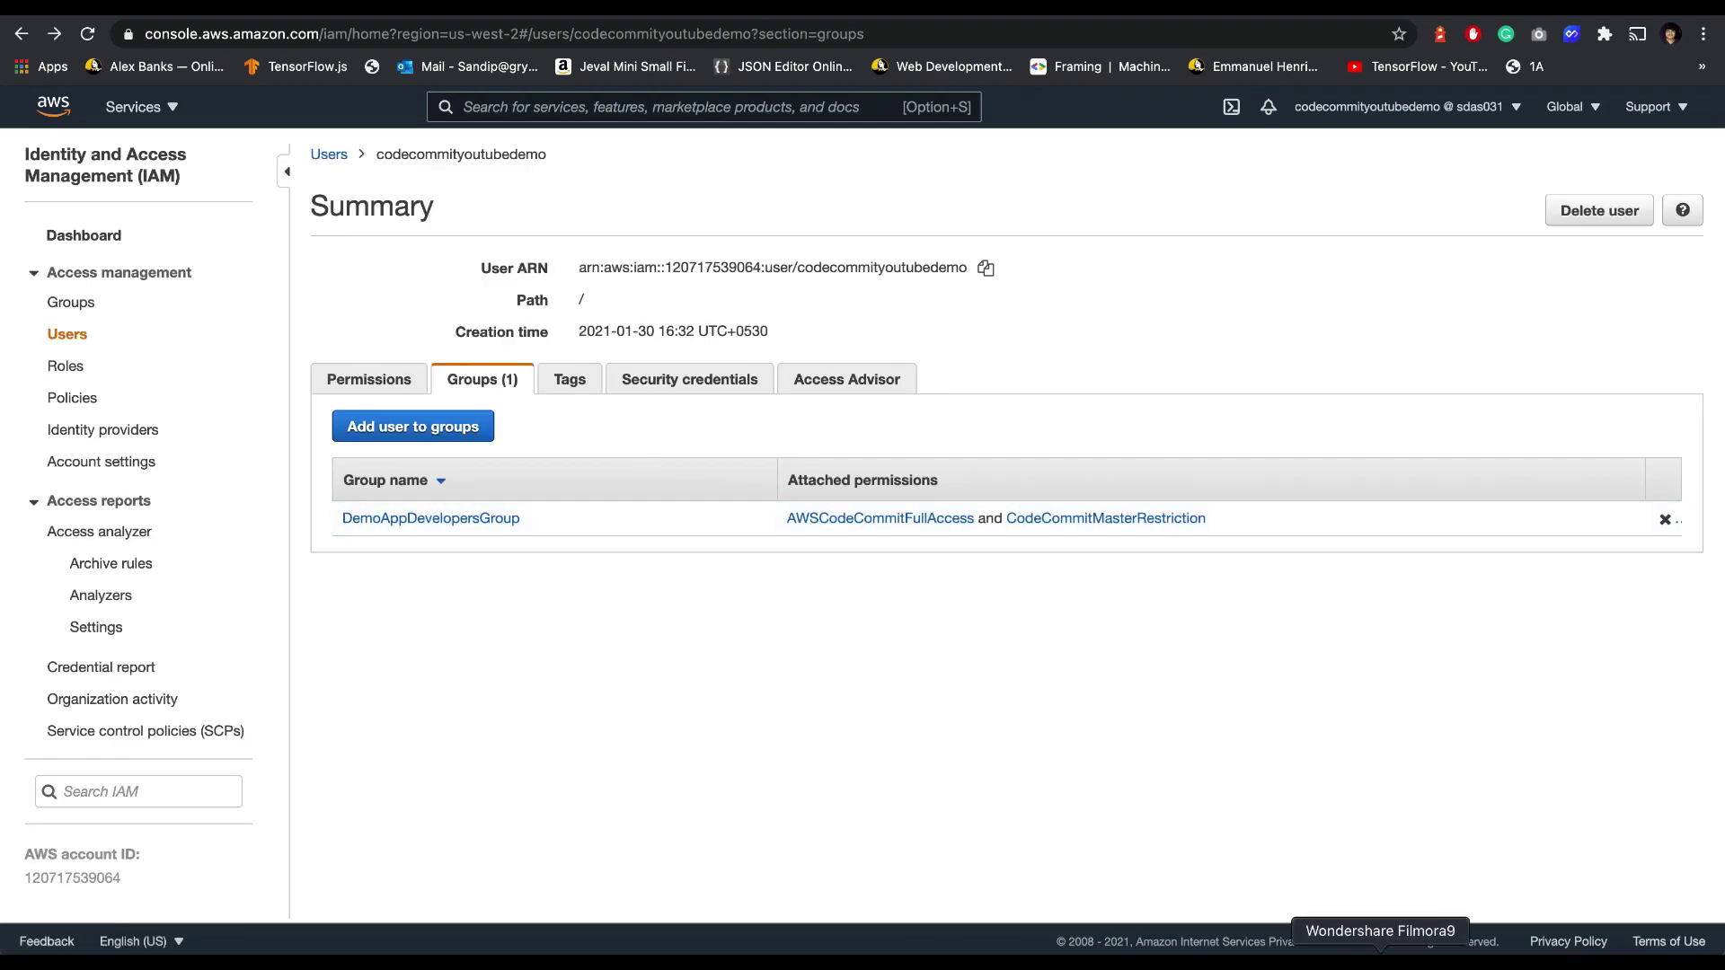
Step: Switch to Visual Studio Code, change the sample.html heading to Demo App v4 and save the file
left_click(1327, 960)
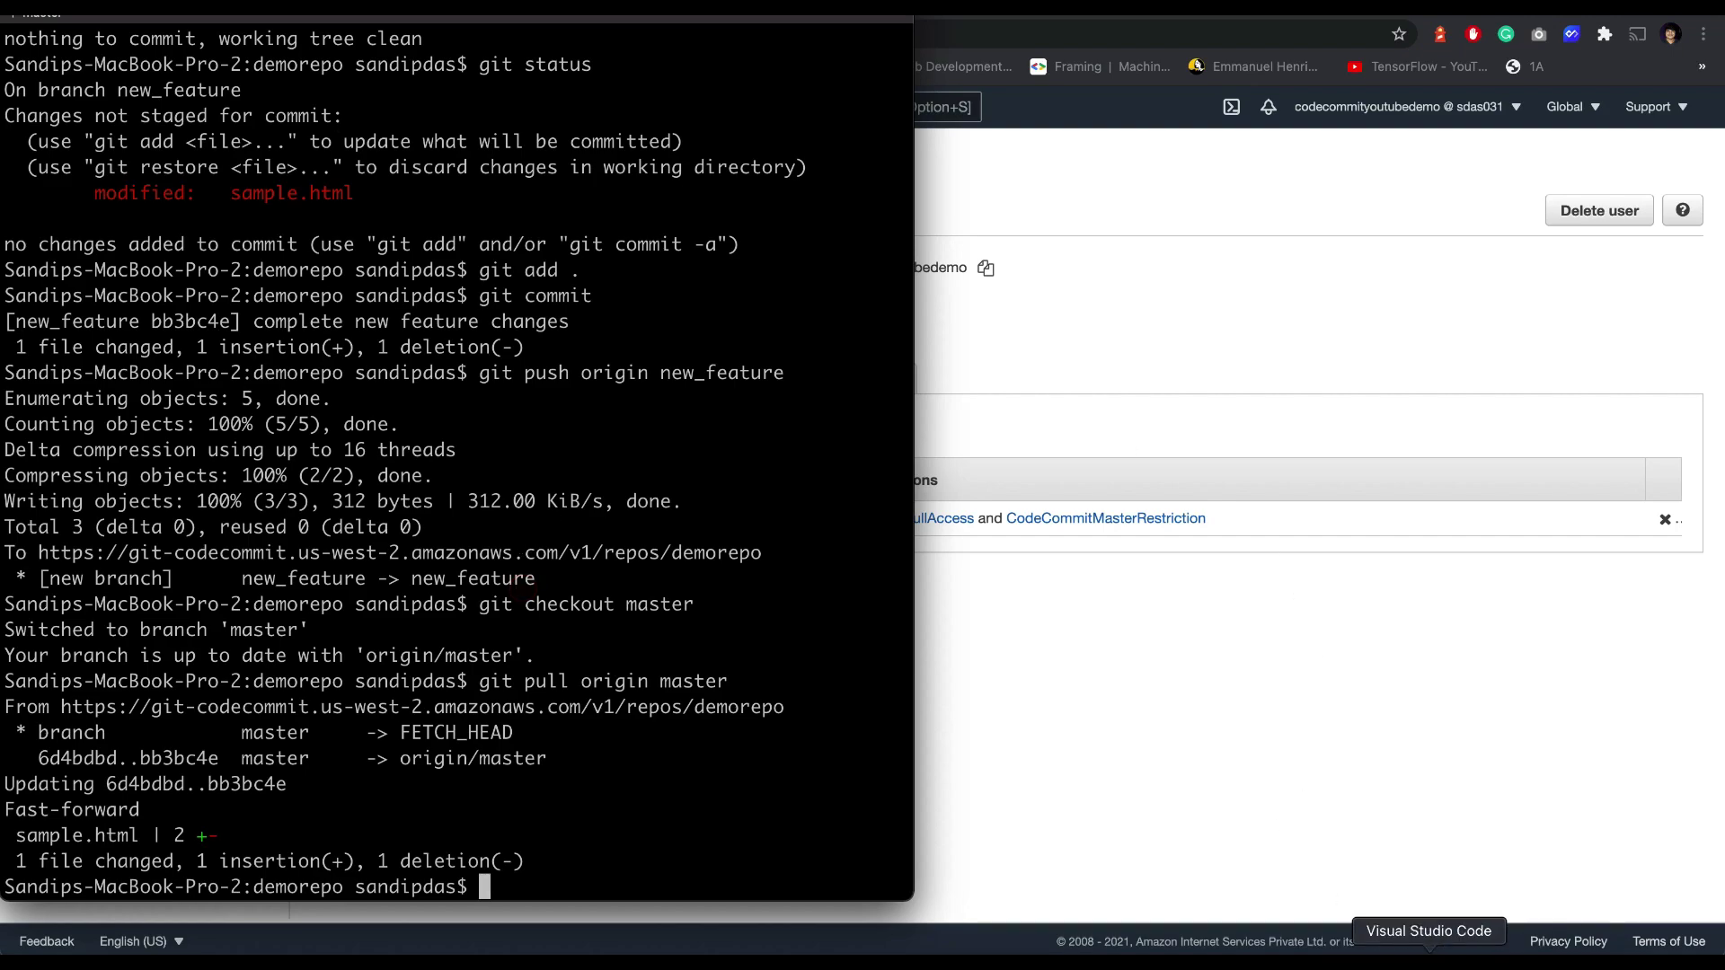
left_click(1429, 957)
left_click(409, 87)
key("BackSpace")
type("4")
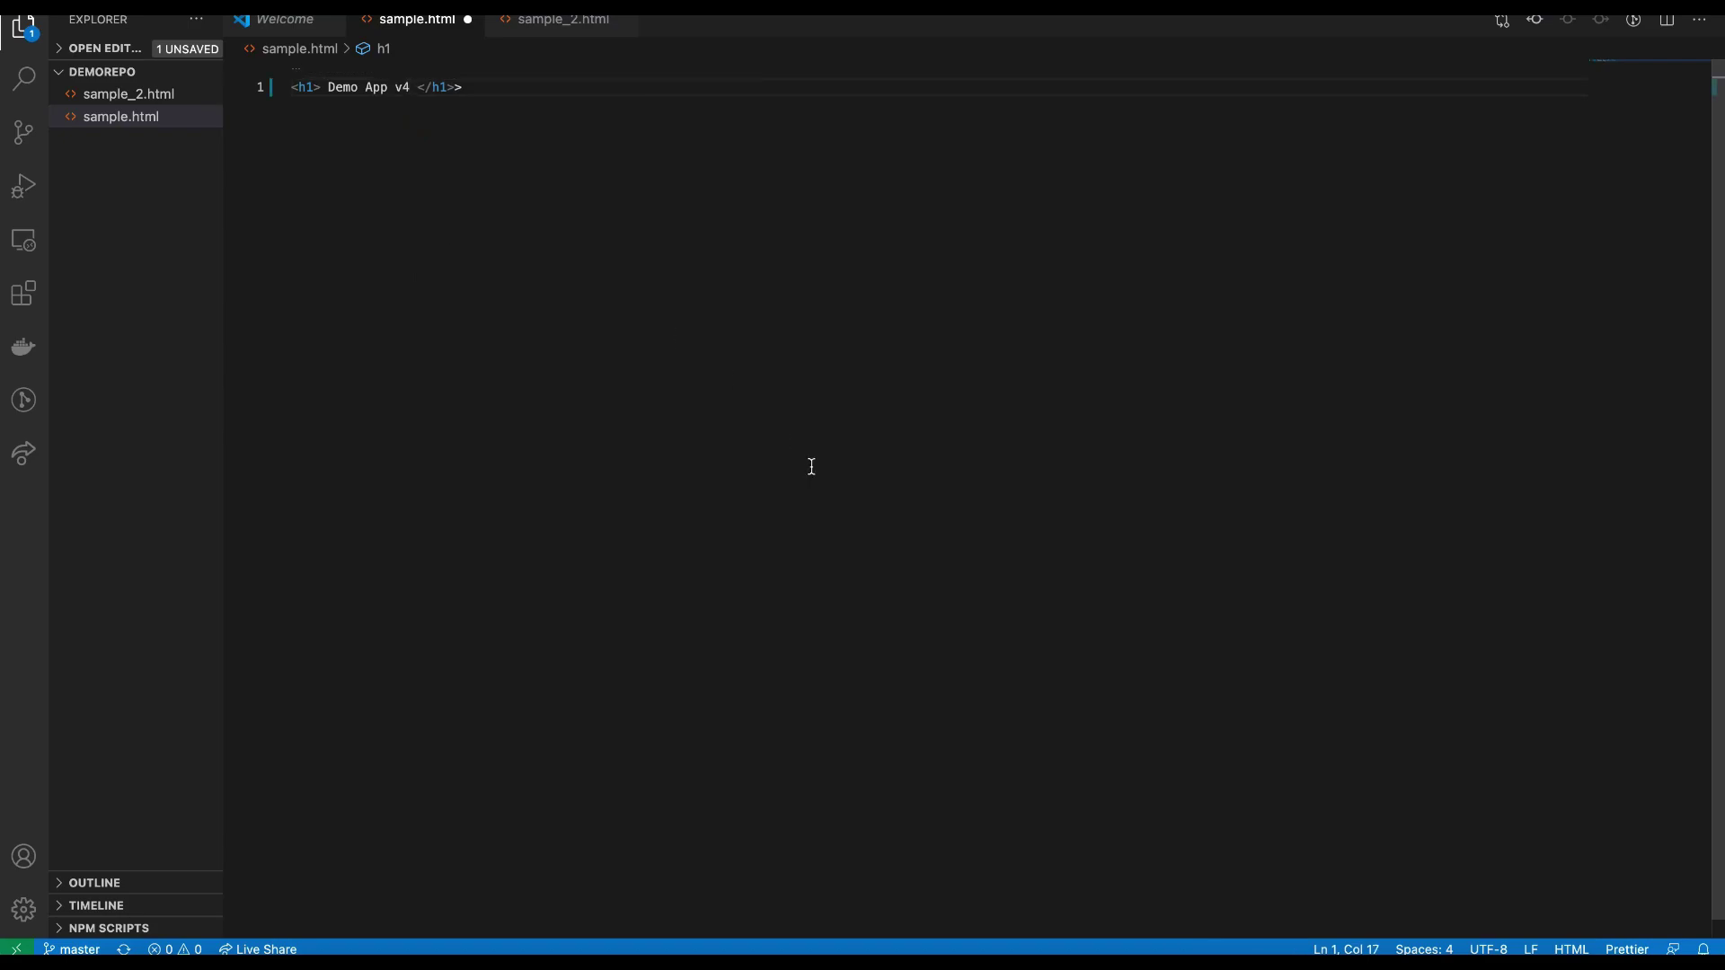
key("super+s")
Step: Switch to the terminal, check the Git status on master and stage all changes with git add -A
left_click(1332, 953)
type("git status")
key("Return")
type("git add -A")
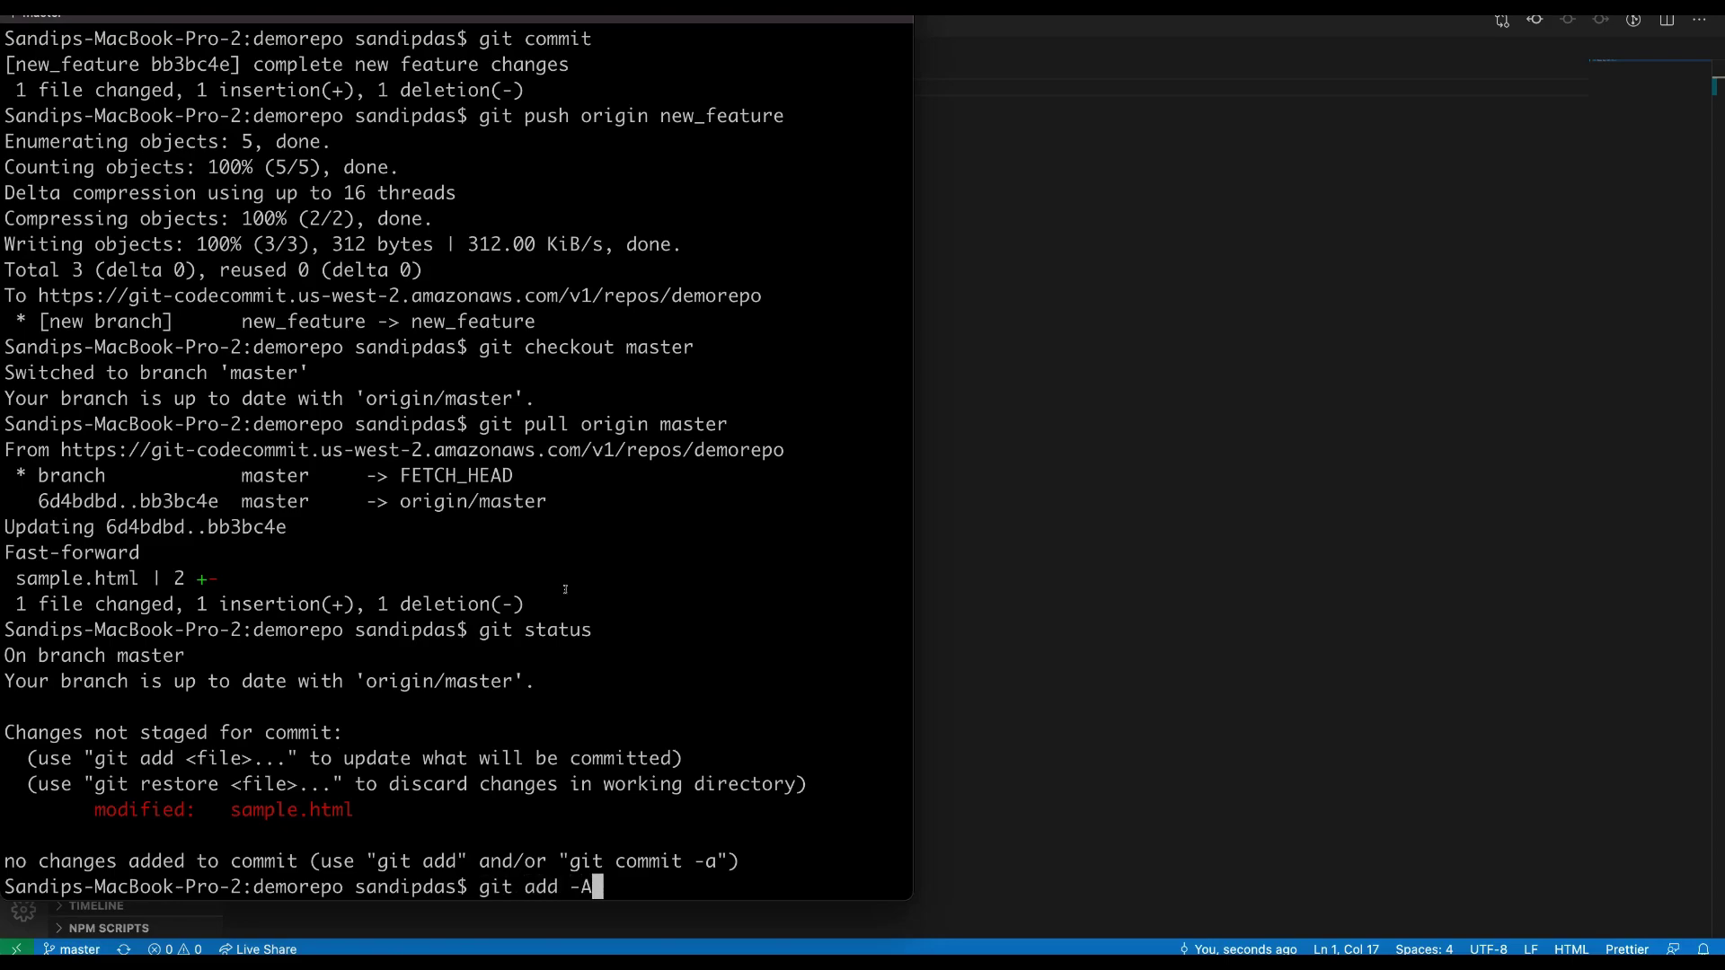
key("Return")
Step: Commit the staged changes with the message "code changes"
type("git commi")
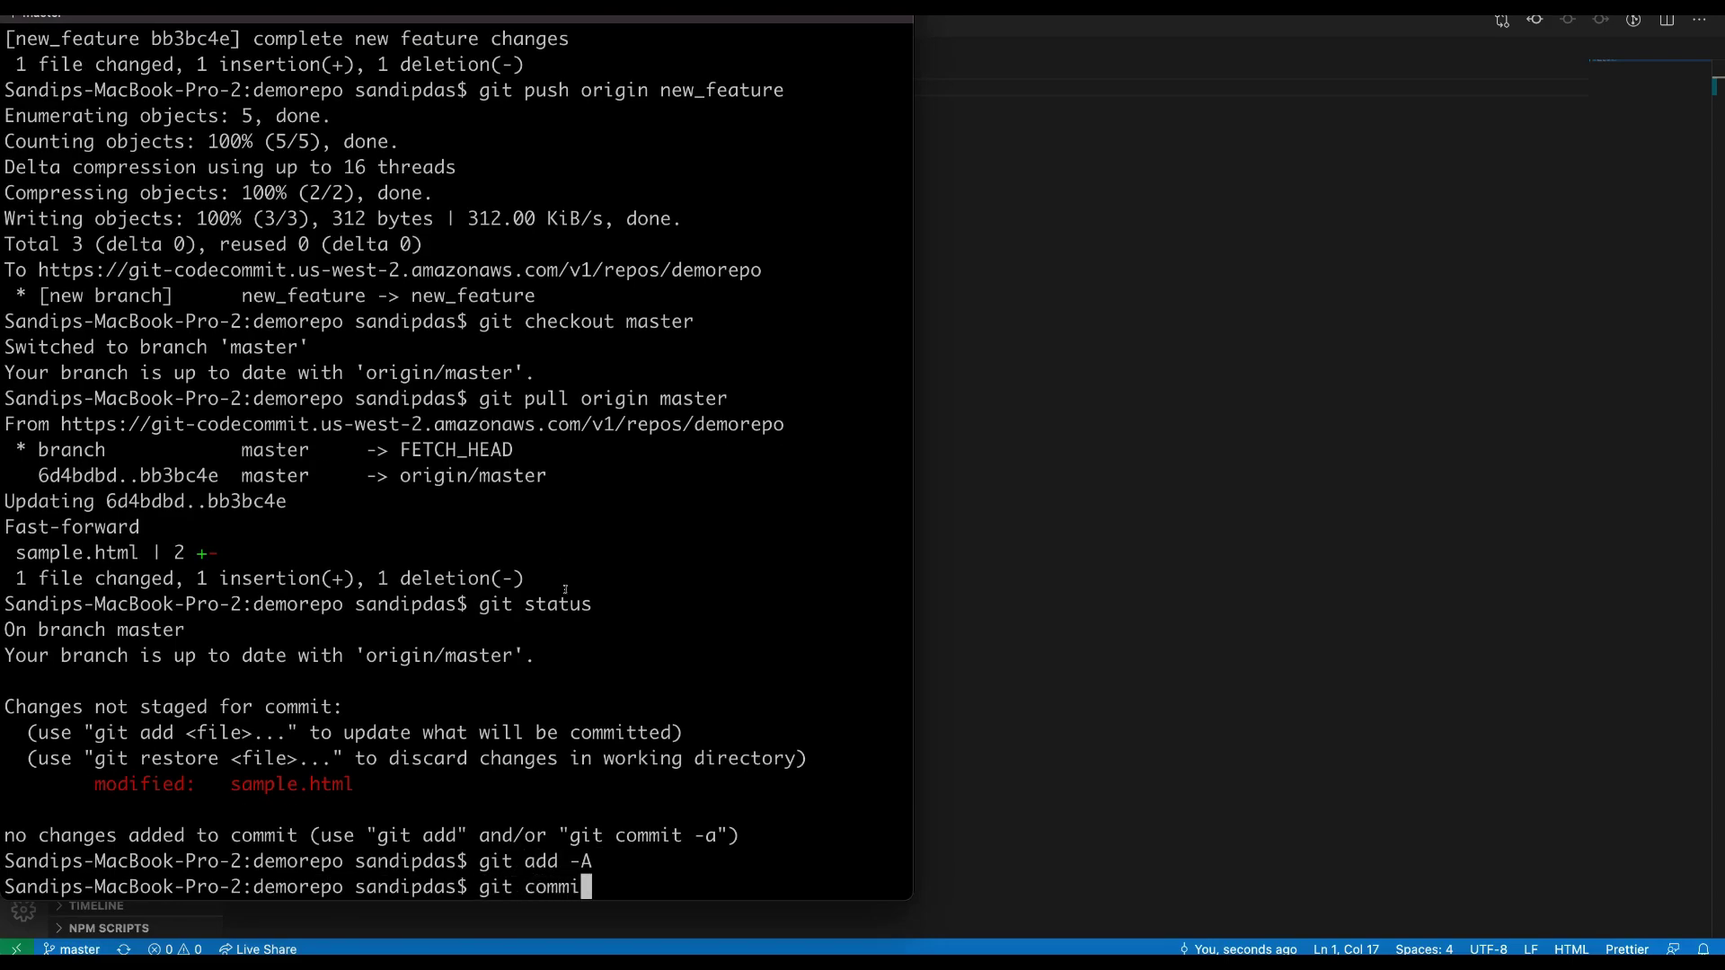
type("t -m \"code changes")
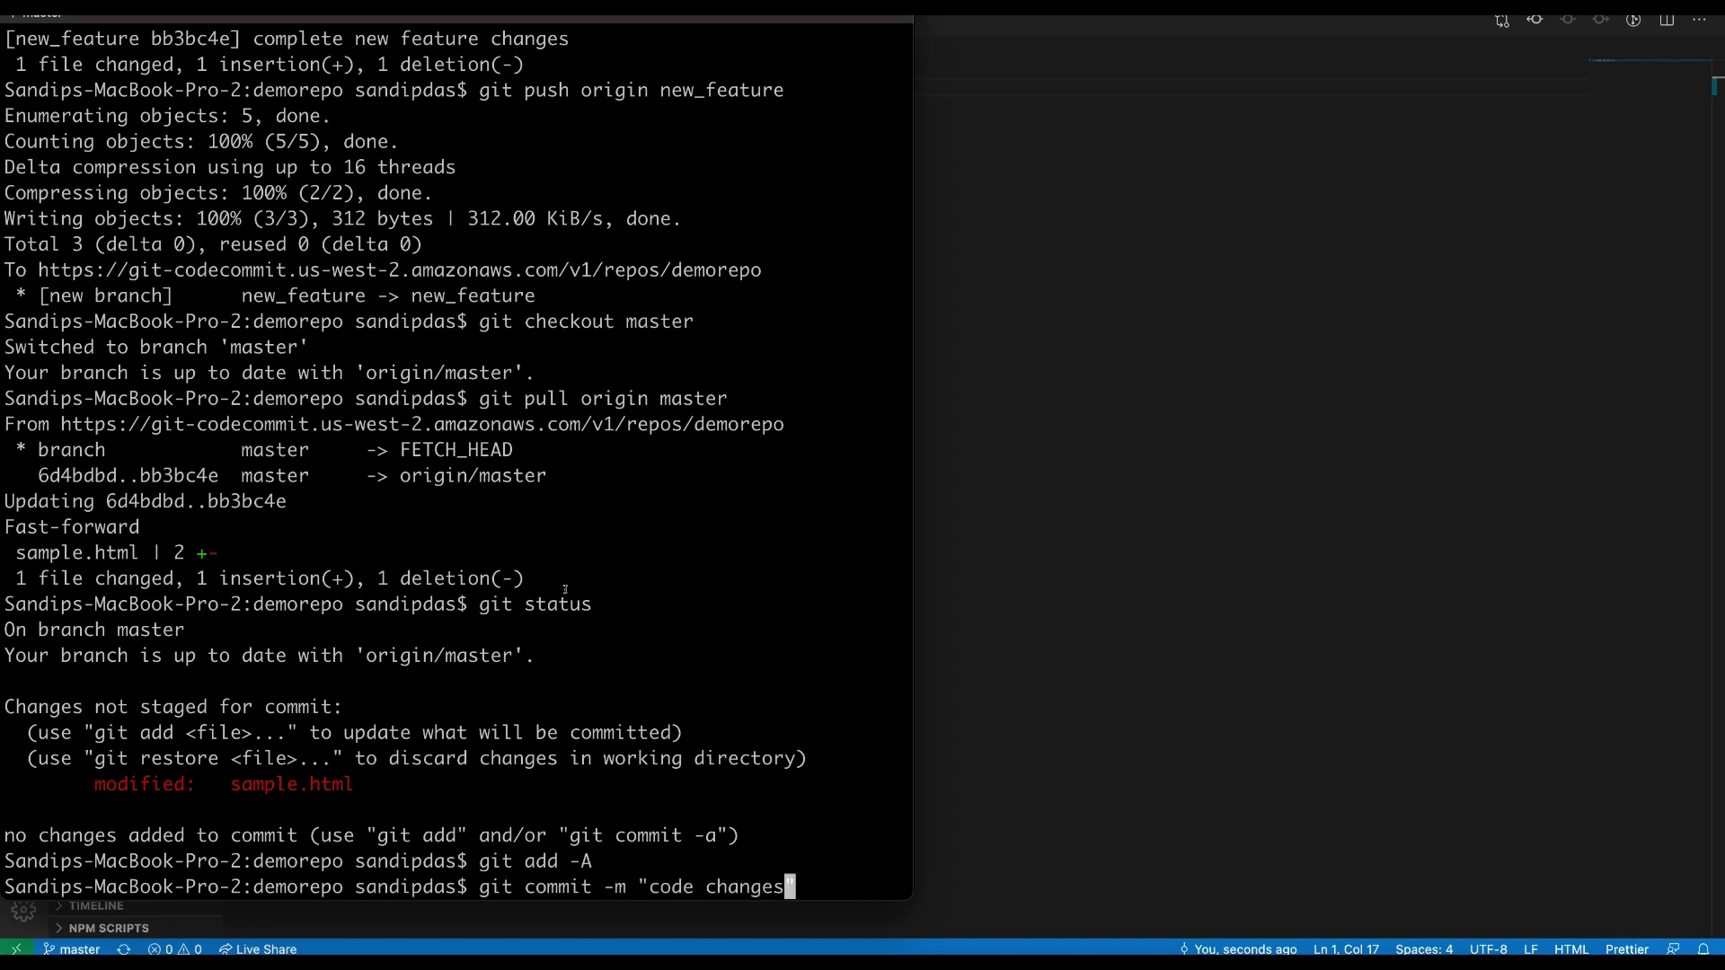
type("\"")
key("Return")
Step: Try to push the new commit directly to master on origin
type("git")
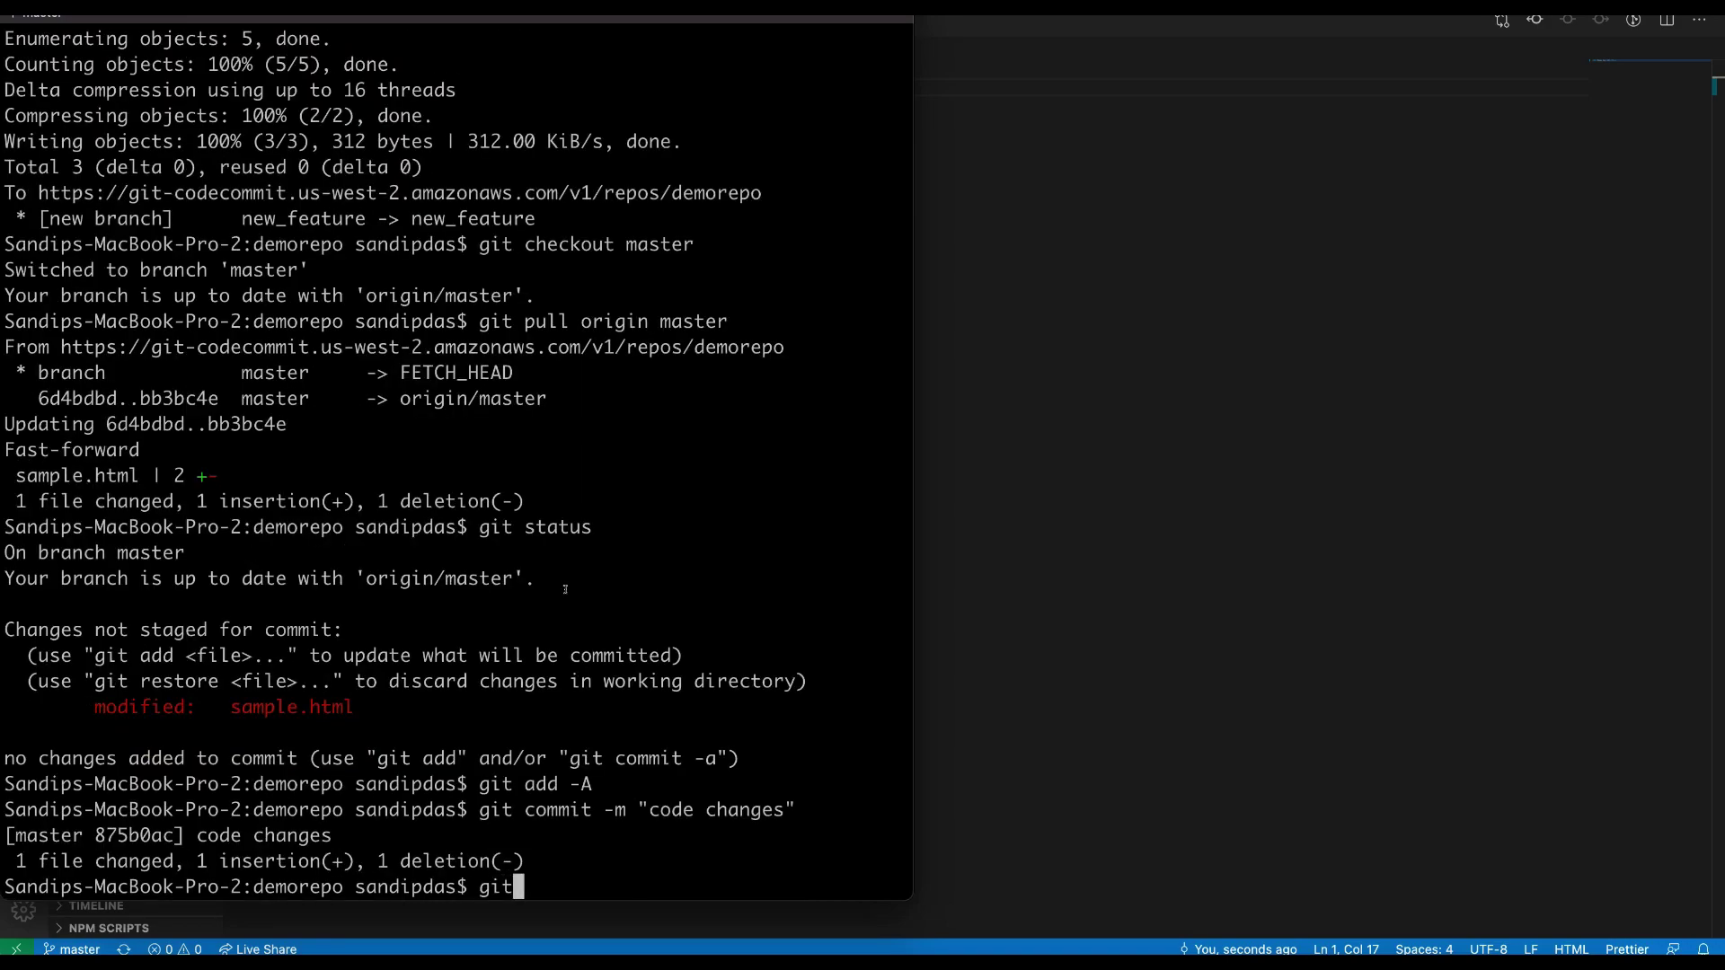
type(" psuh origin master")
key("Return")
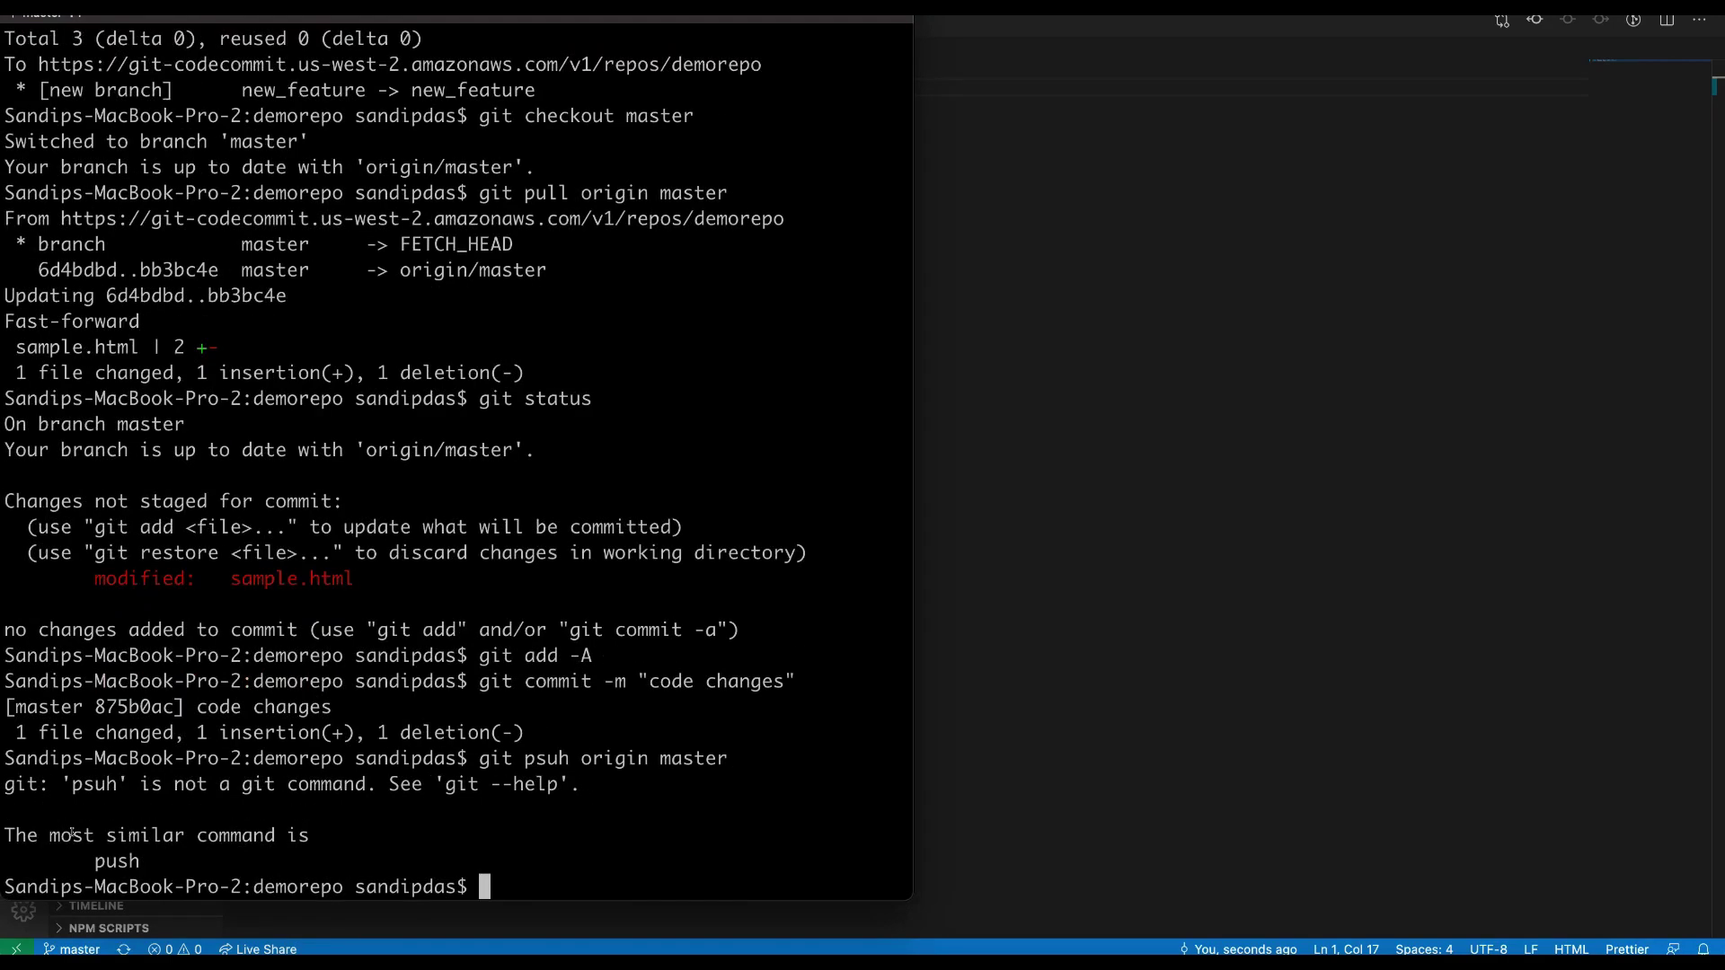
type("git push origin master")
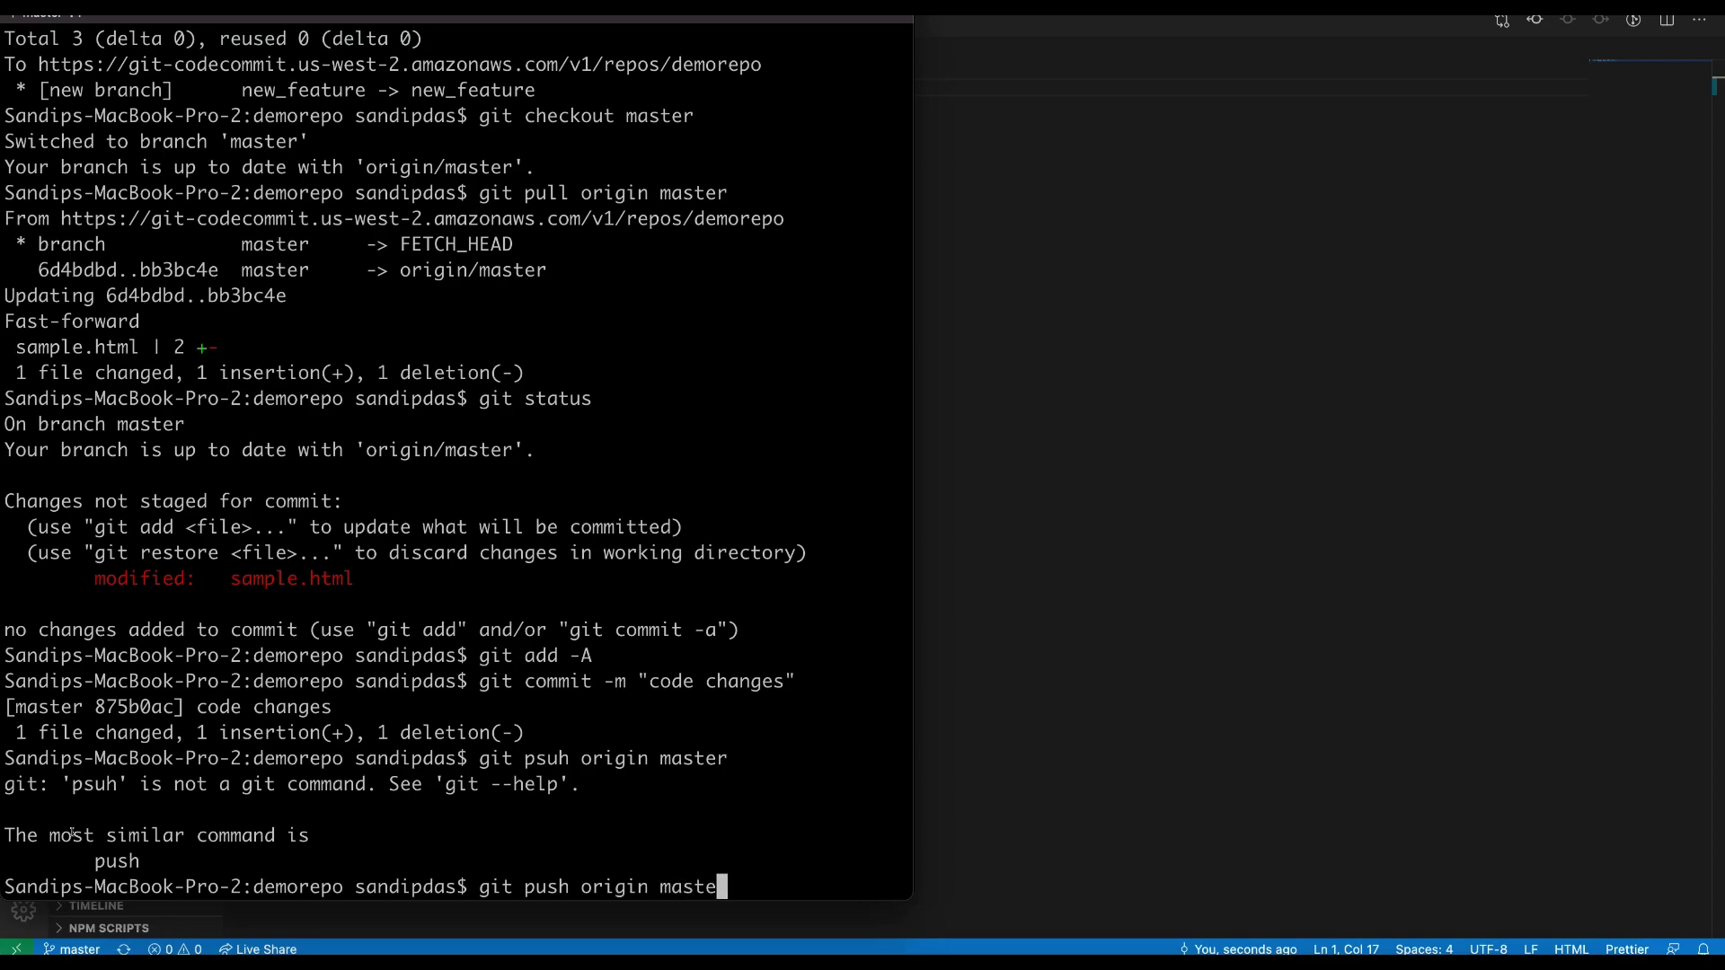
key("Return")
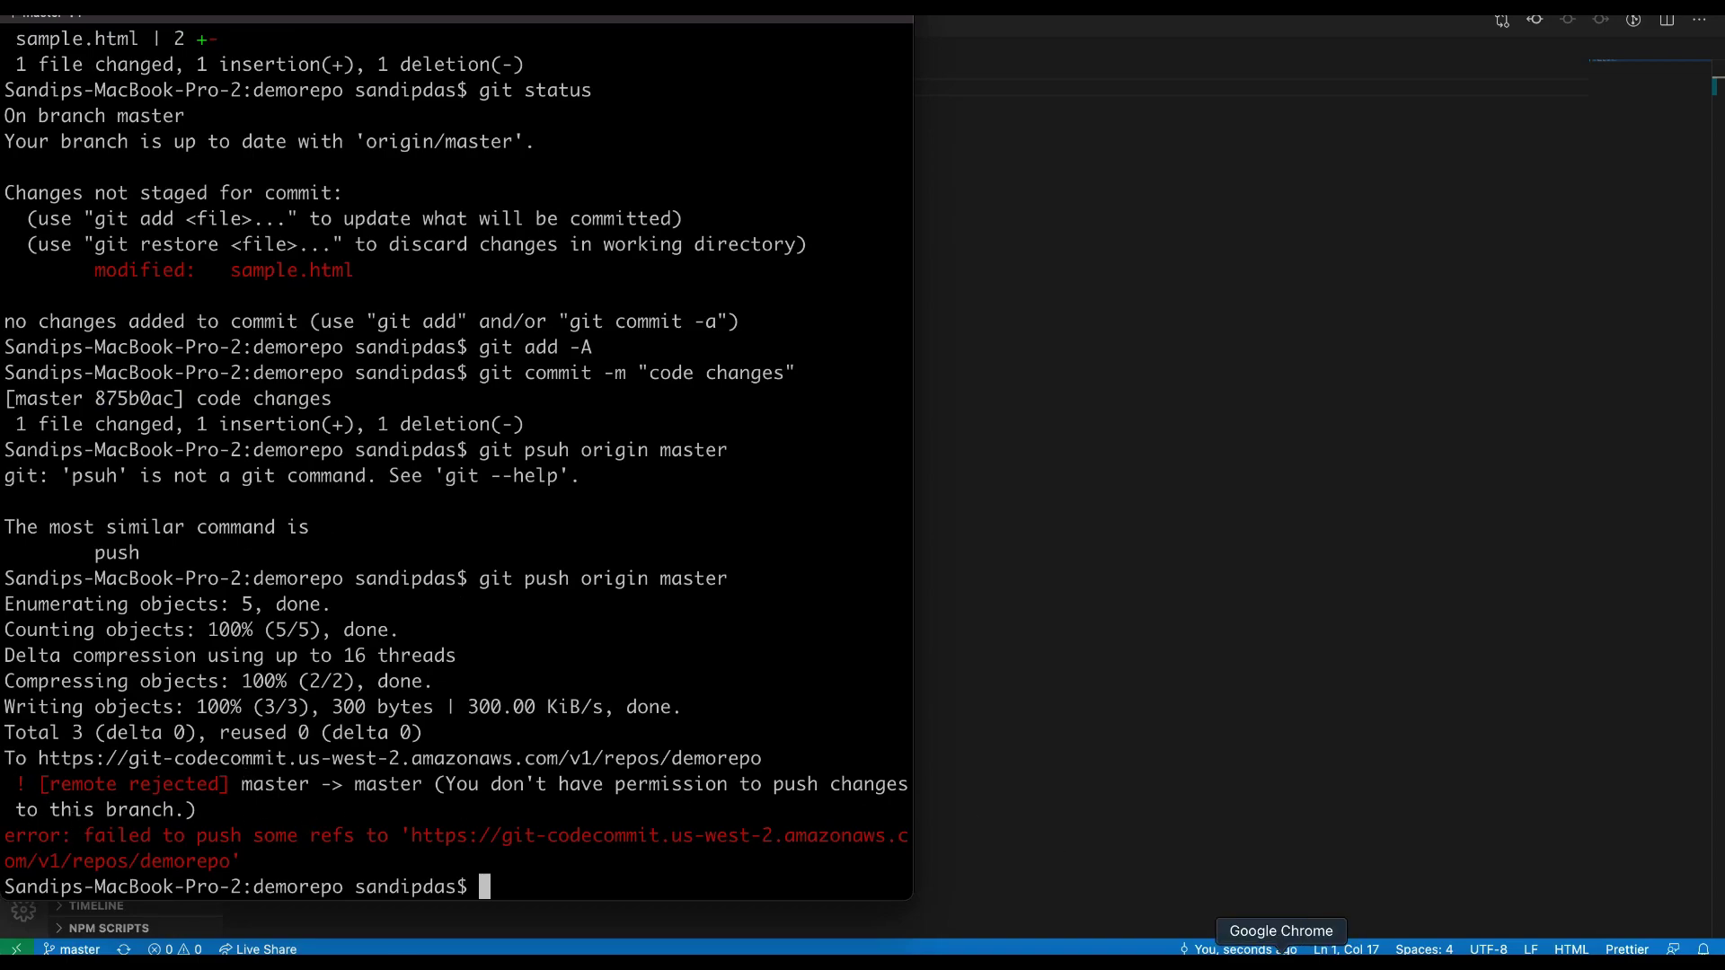
Step: Create and check out a new branch named new_feature_2 in the terminal
left_click(1246, 919)
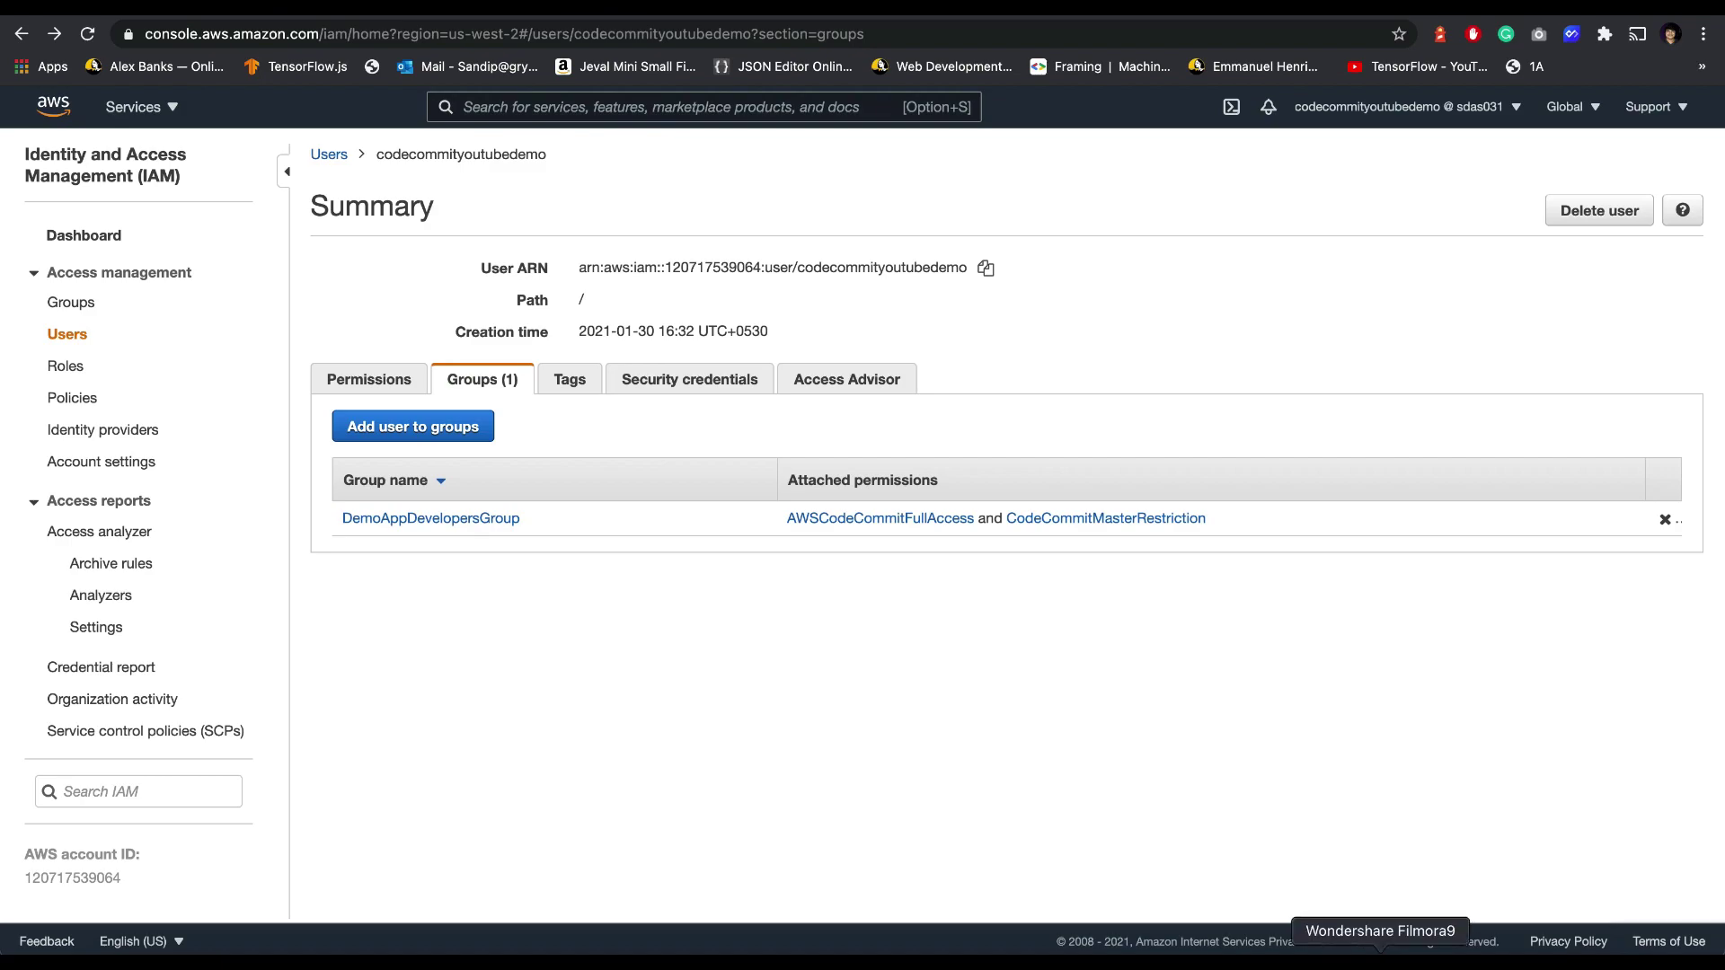
left_click(1327, 938)
type("git checkou")
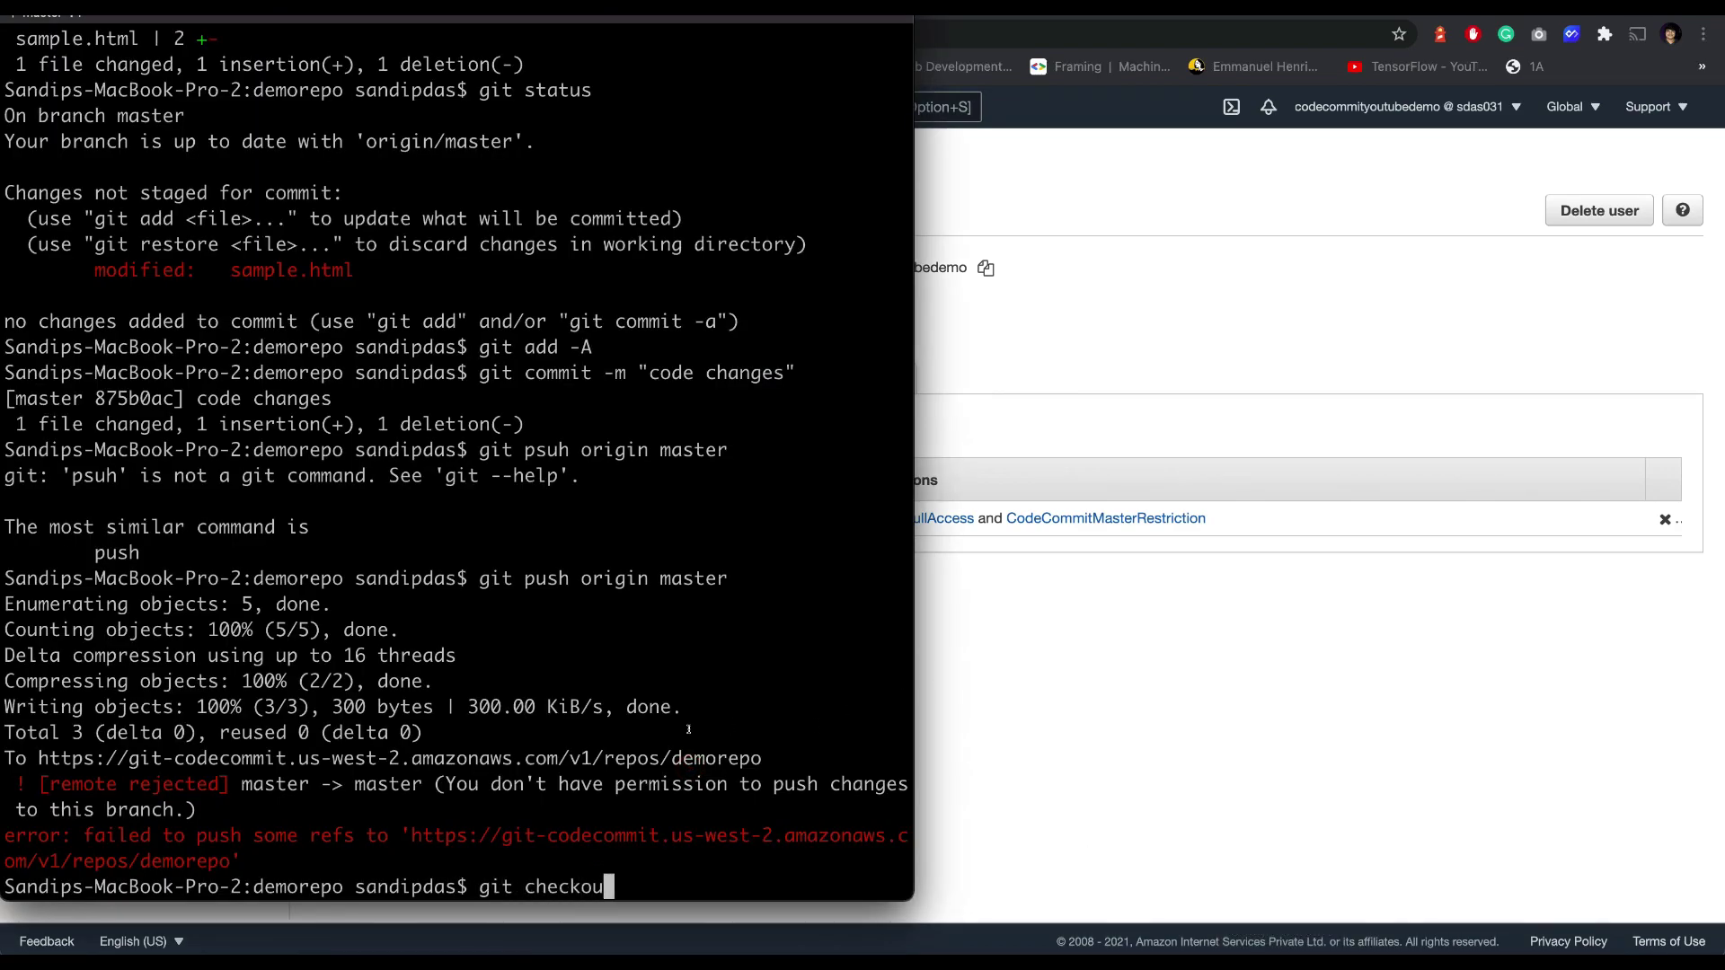
type("t -b new_feature")
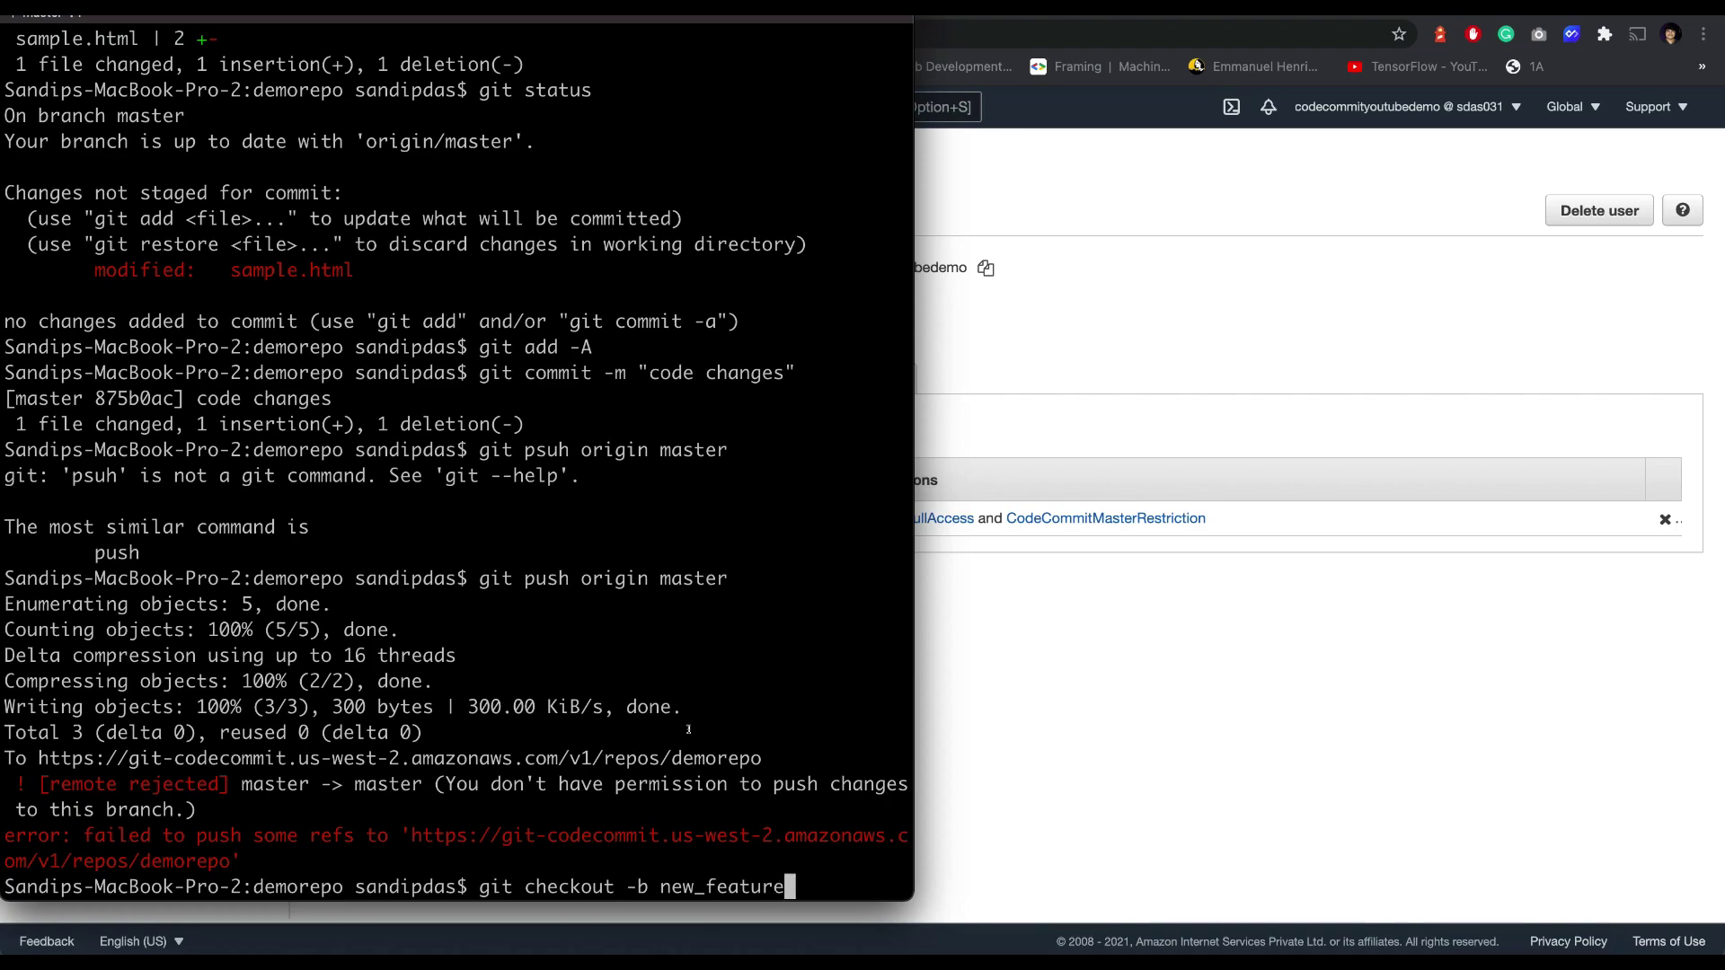
type("_2")
key("Return")
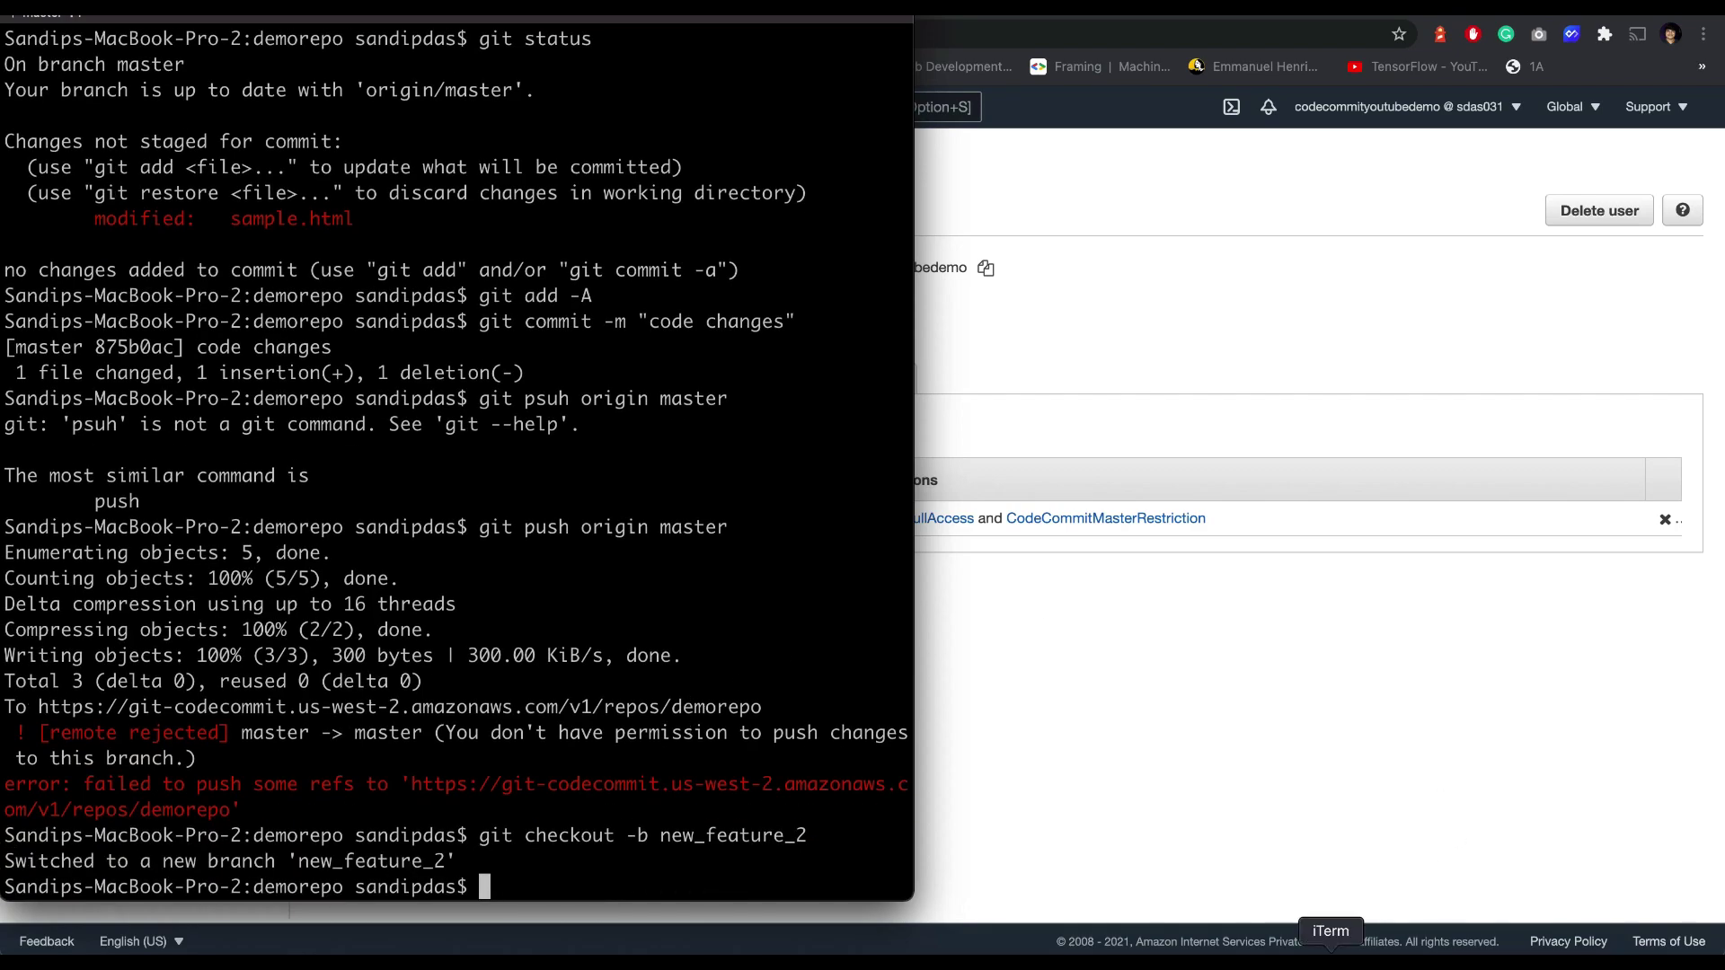
Step: Check the Git status of the new_feature_2 branch
type("git ")
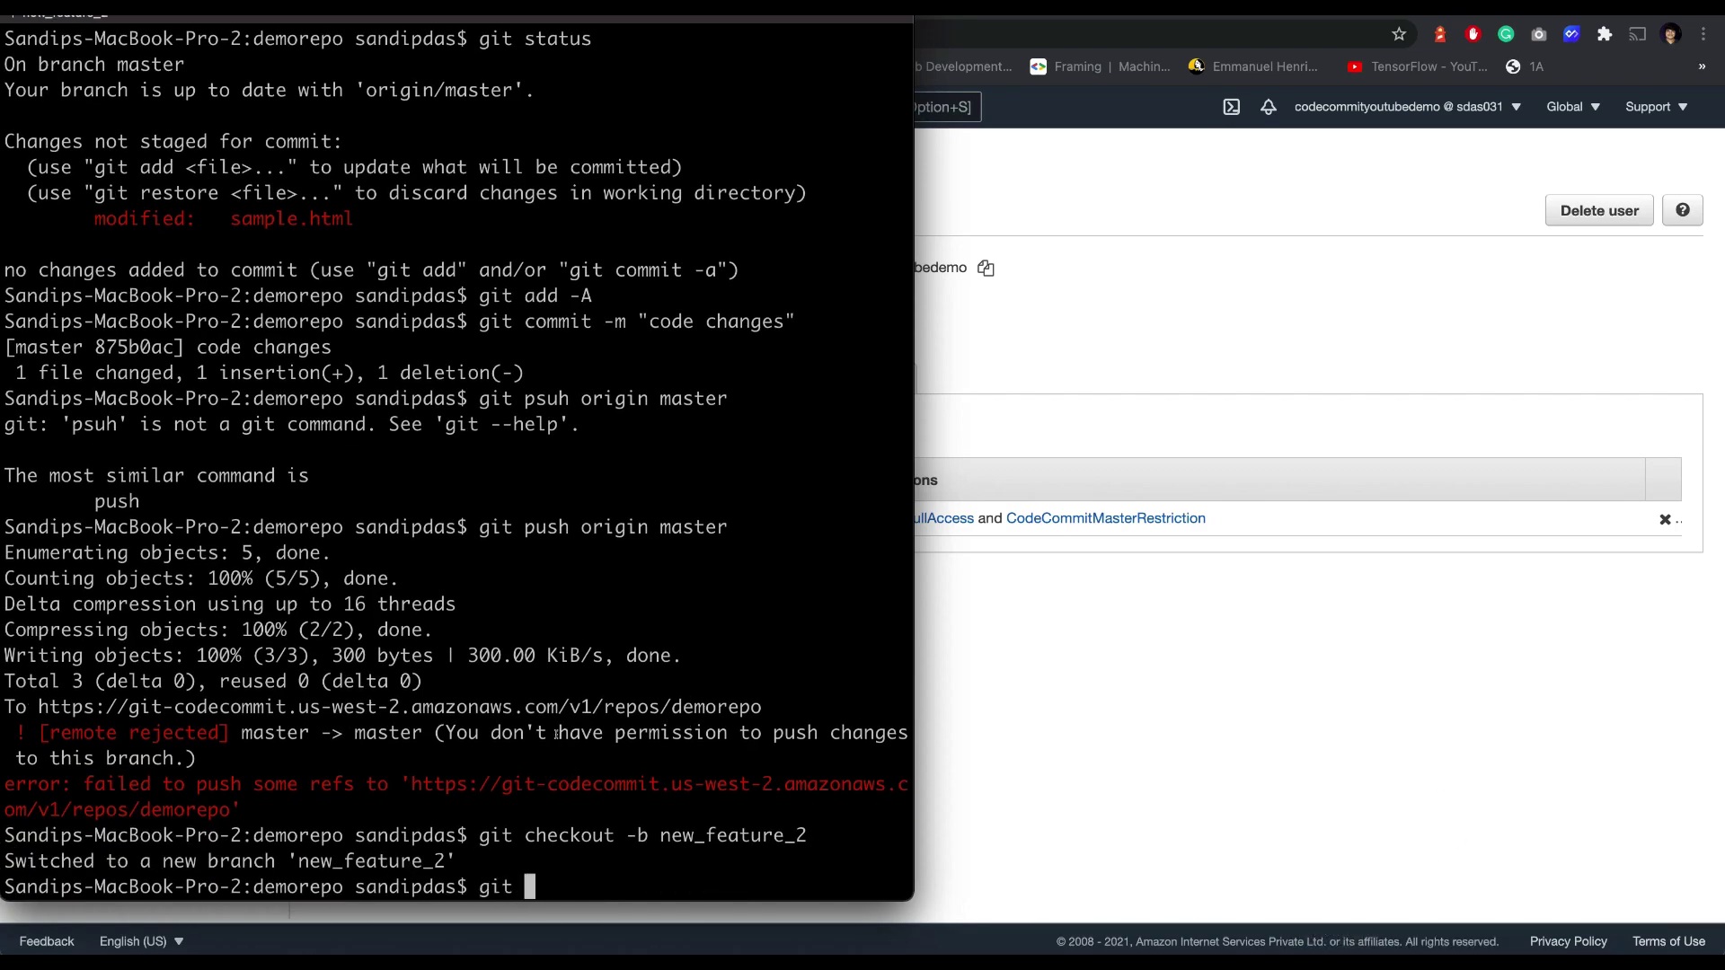
type("sttaus")
key("Return")
type("git statu")
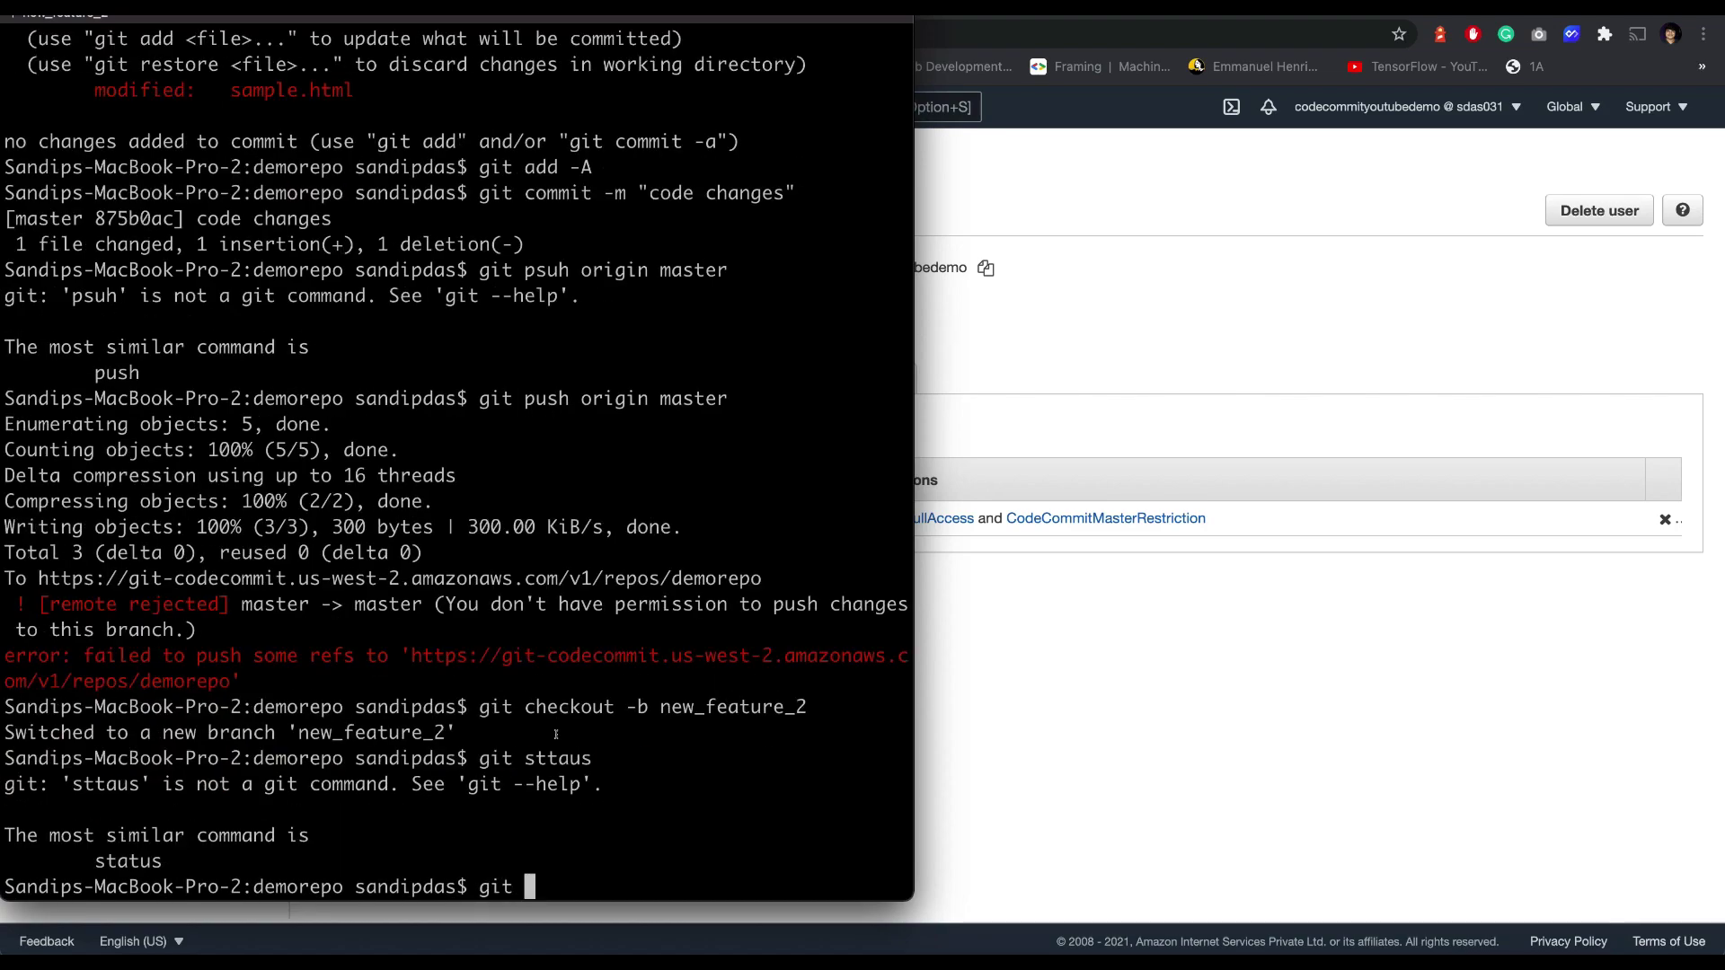
type("s")
key("Return")
Step: Push the new_feature_2 branch to origin
type("git pus")
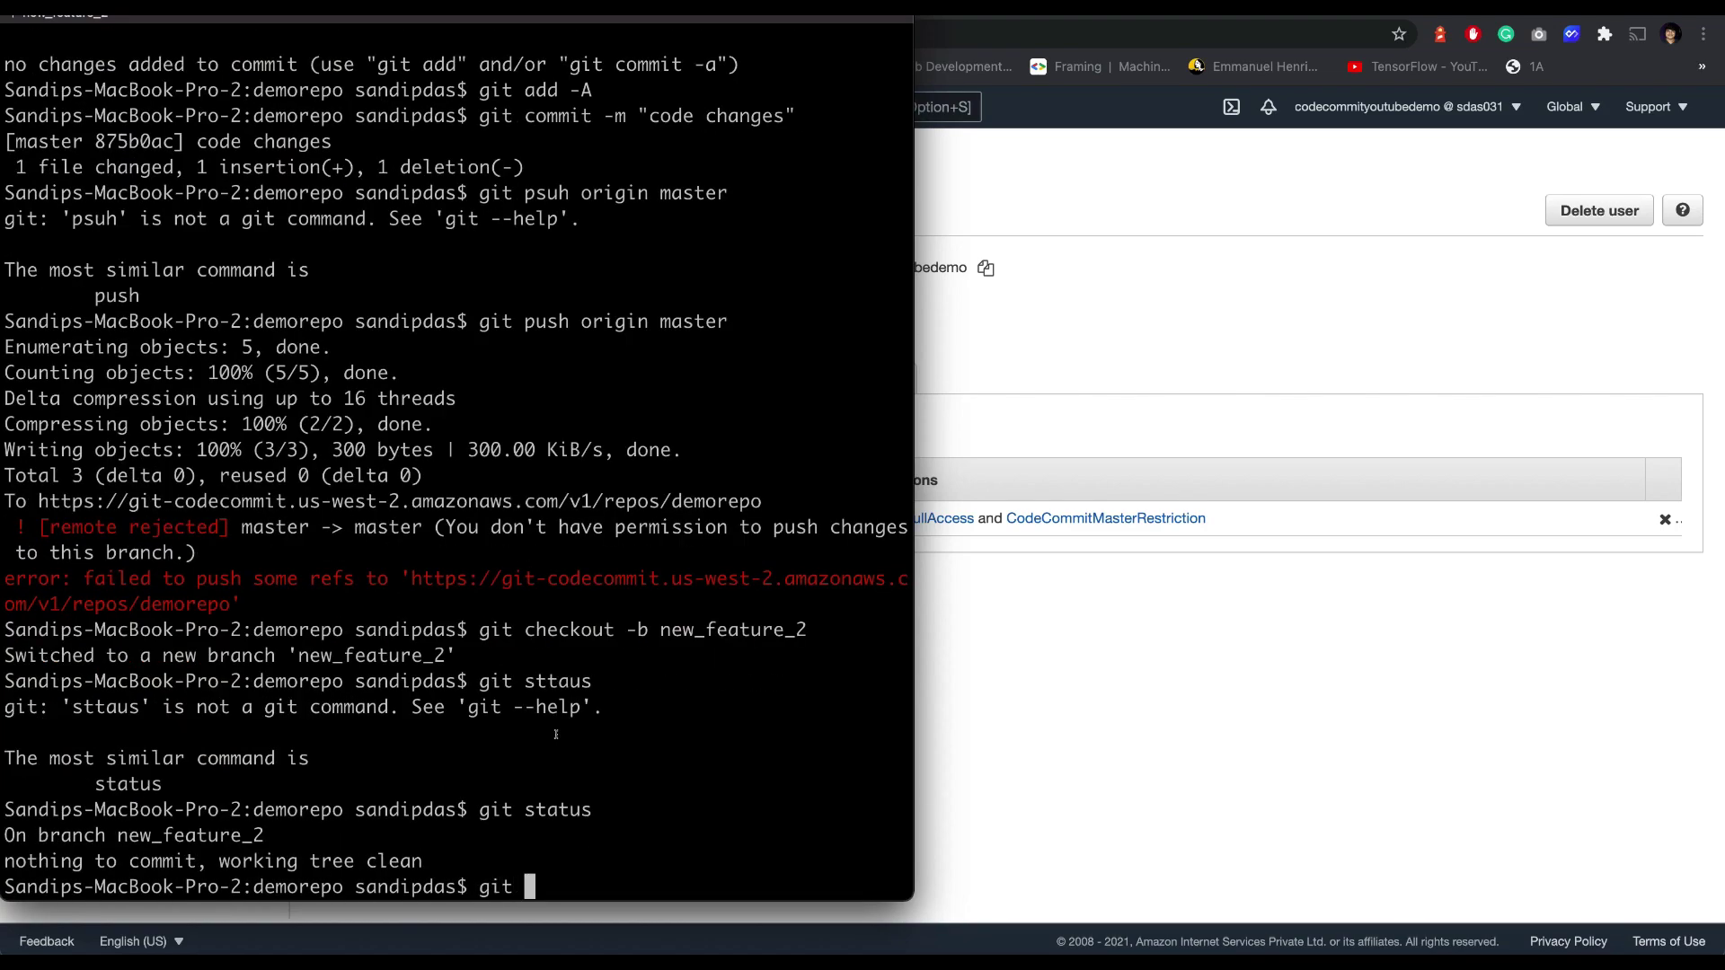
type("h origin")
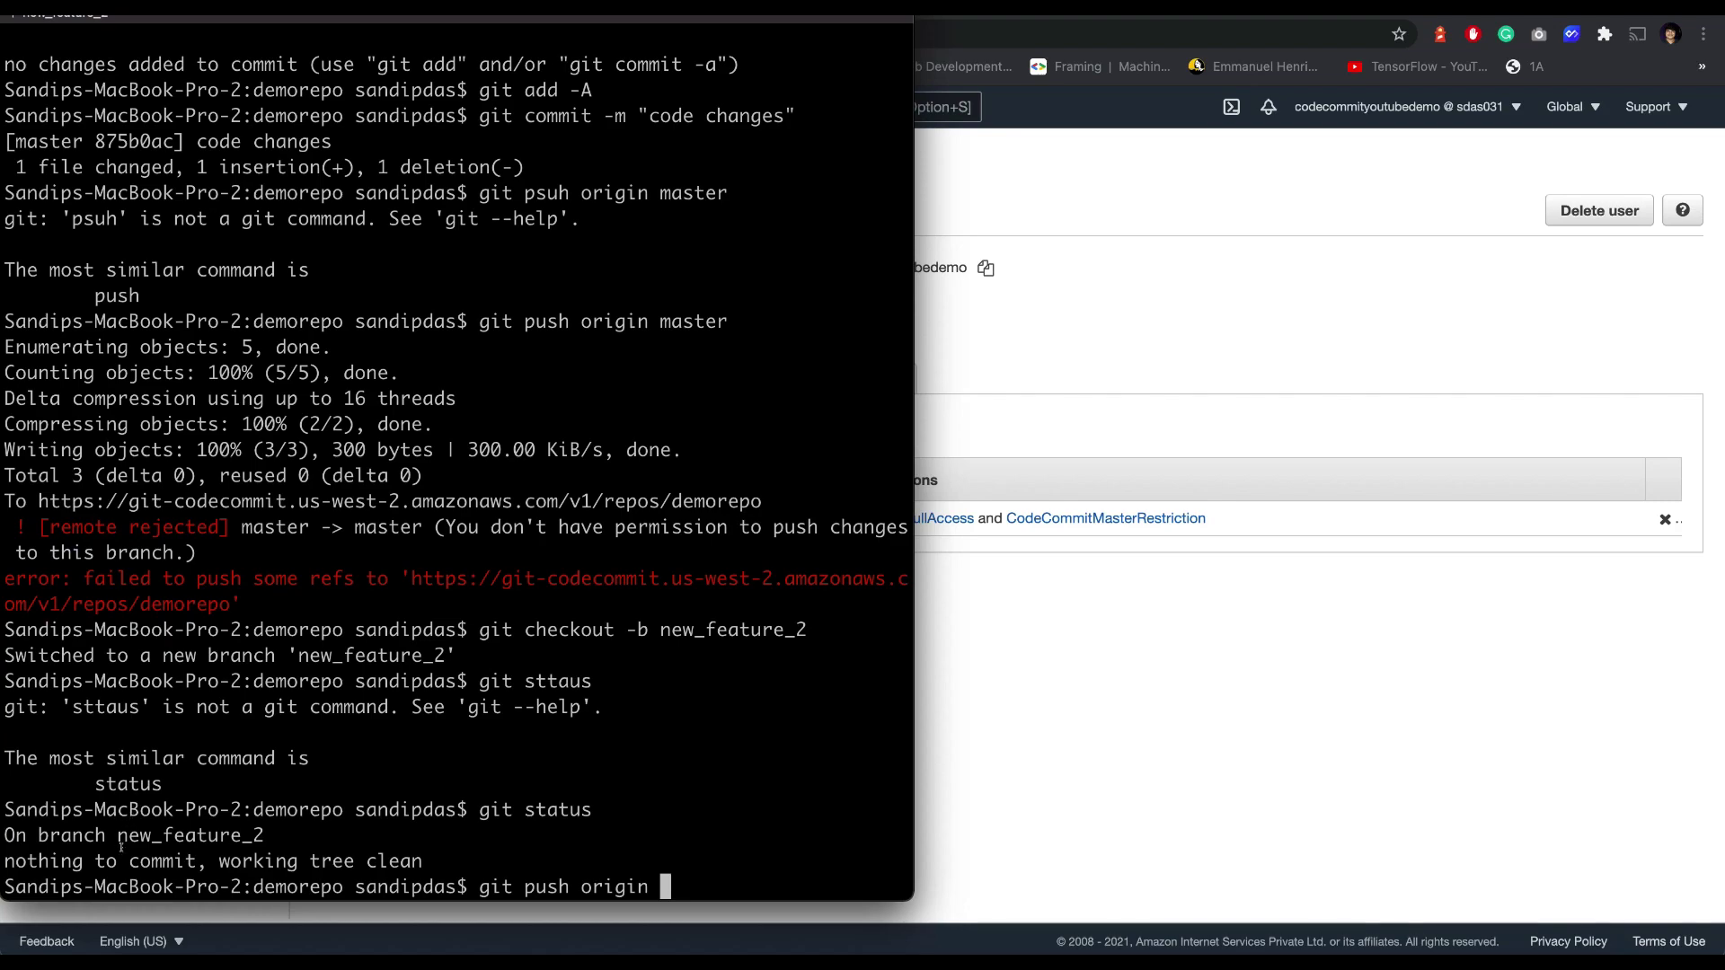
double_click(122, 844)
key("super+c")
key("super+v")
key("Return")
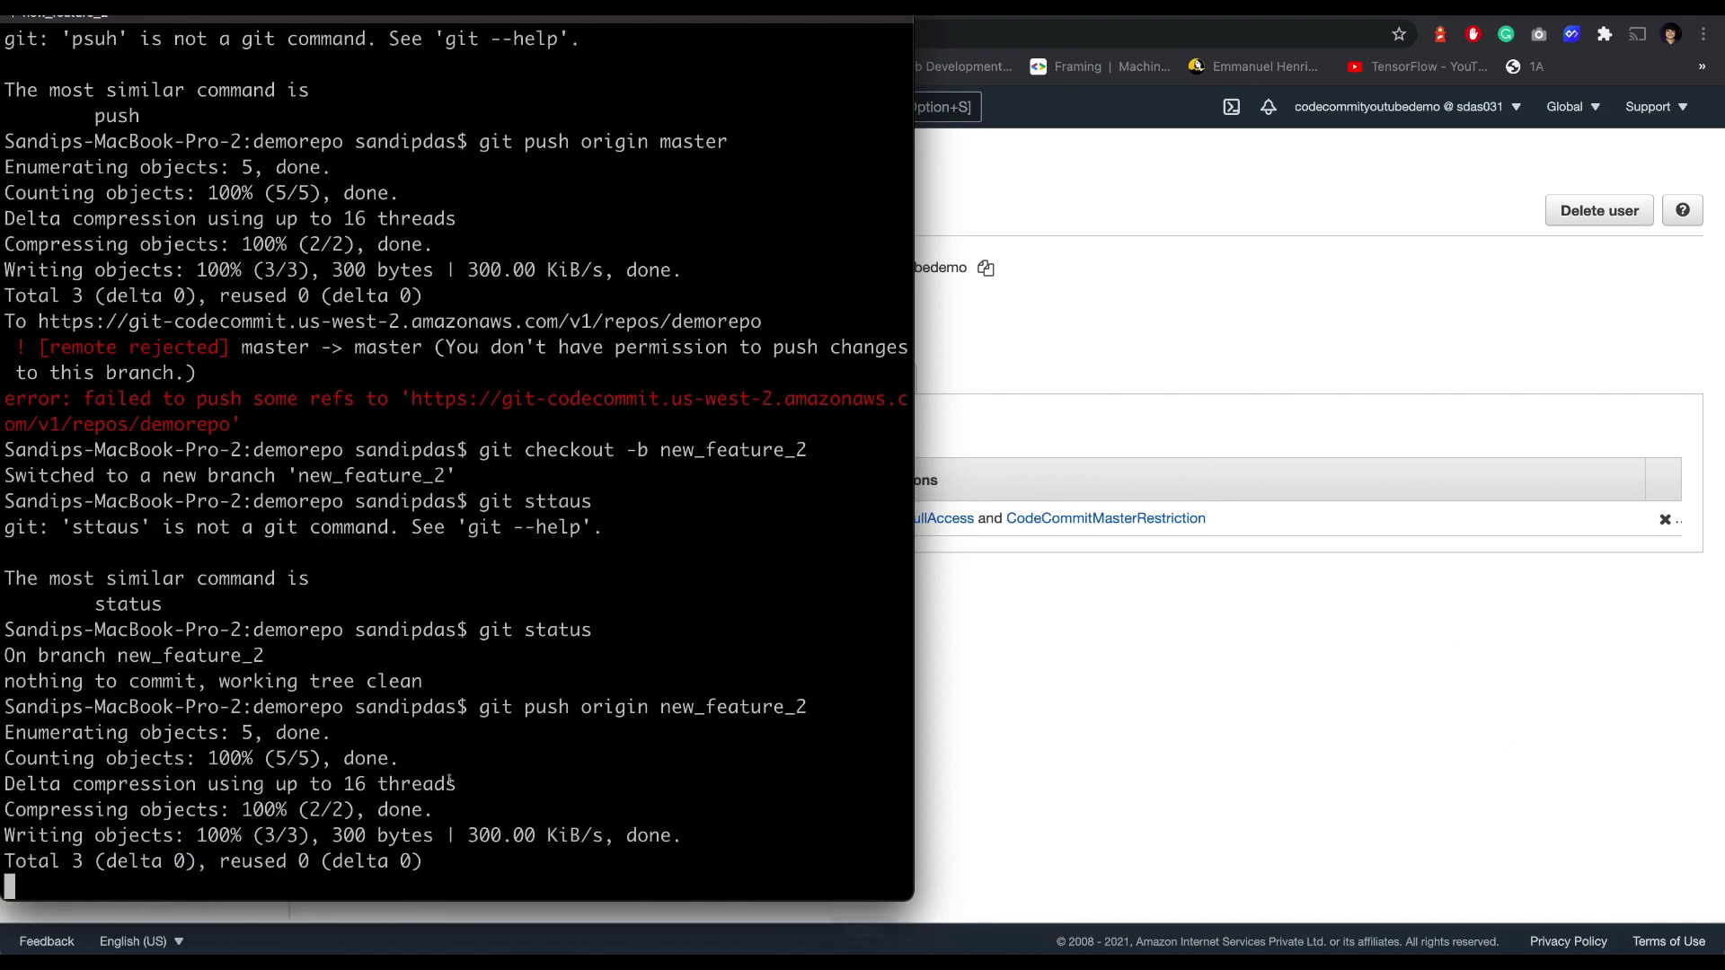
Step: Switch to the AWS console in Chrome, open demorepo in CodeCommit and show its new_feature_2 branch
left_click(1062, 788)
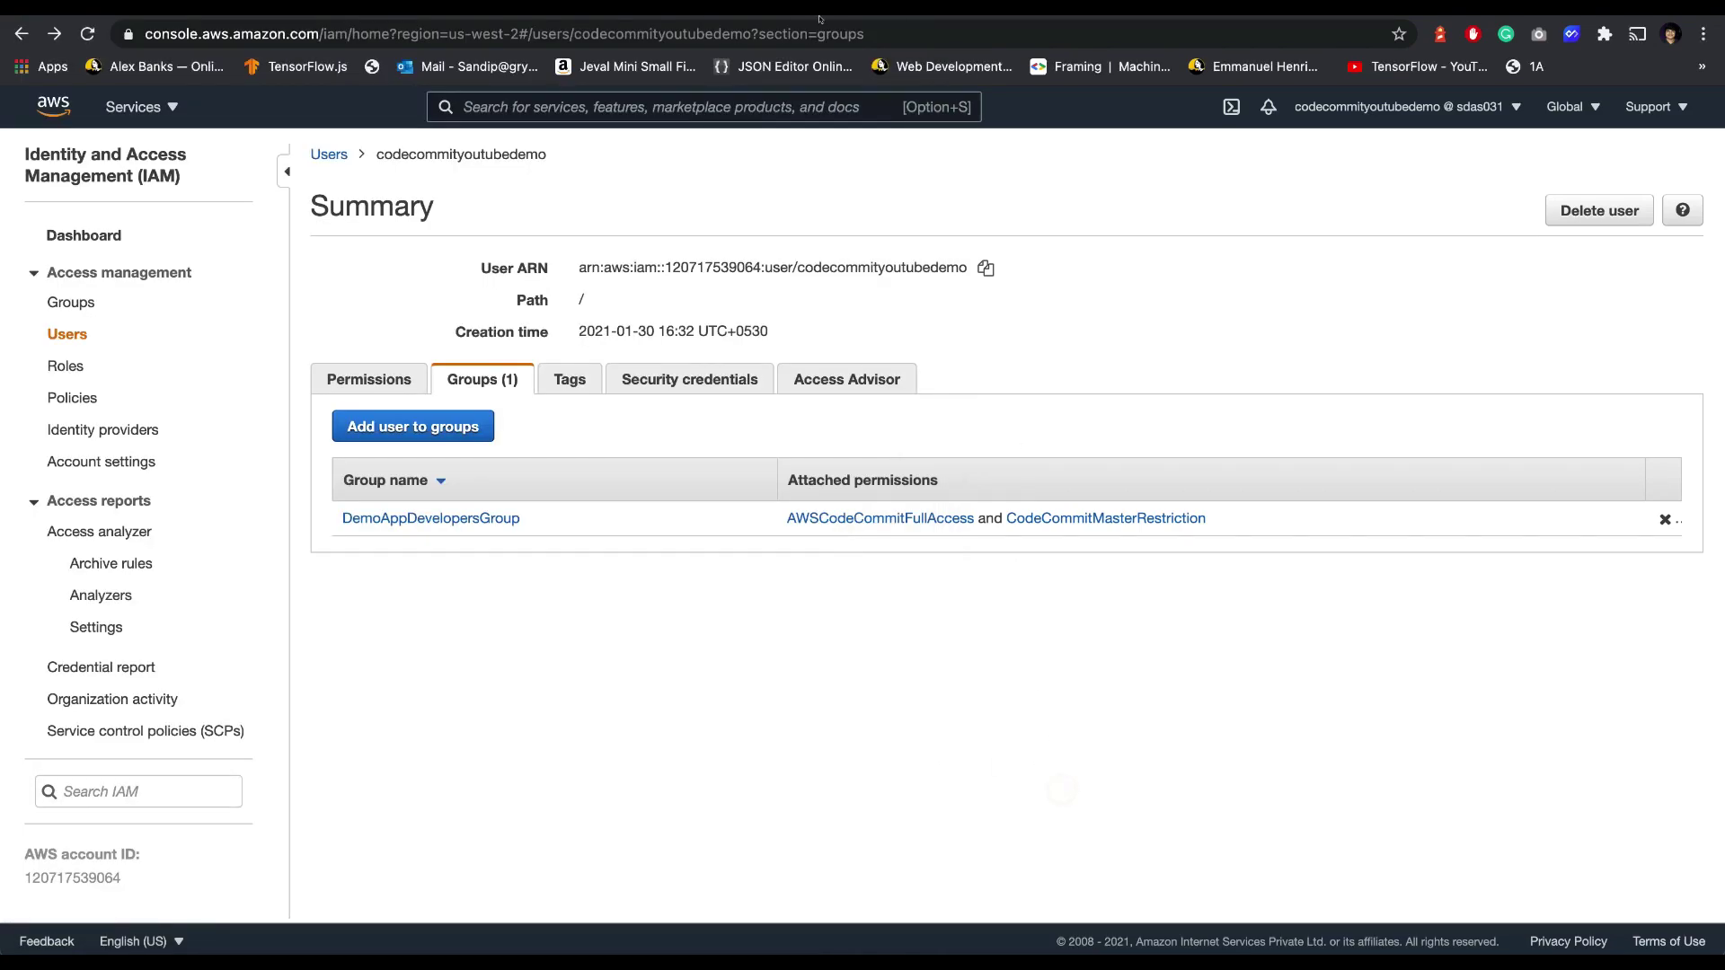
key("ctrl+Tab")
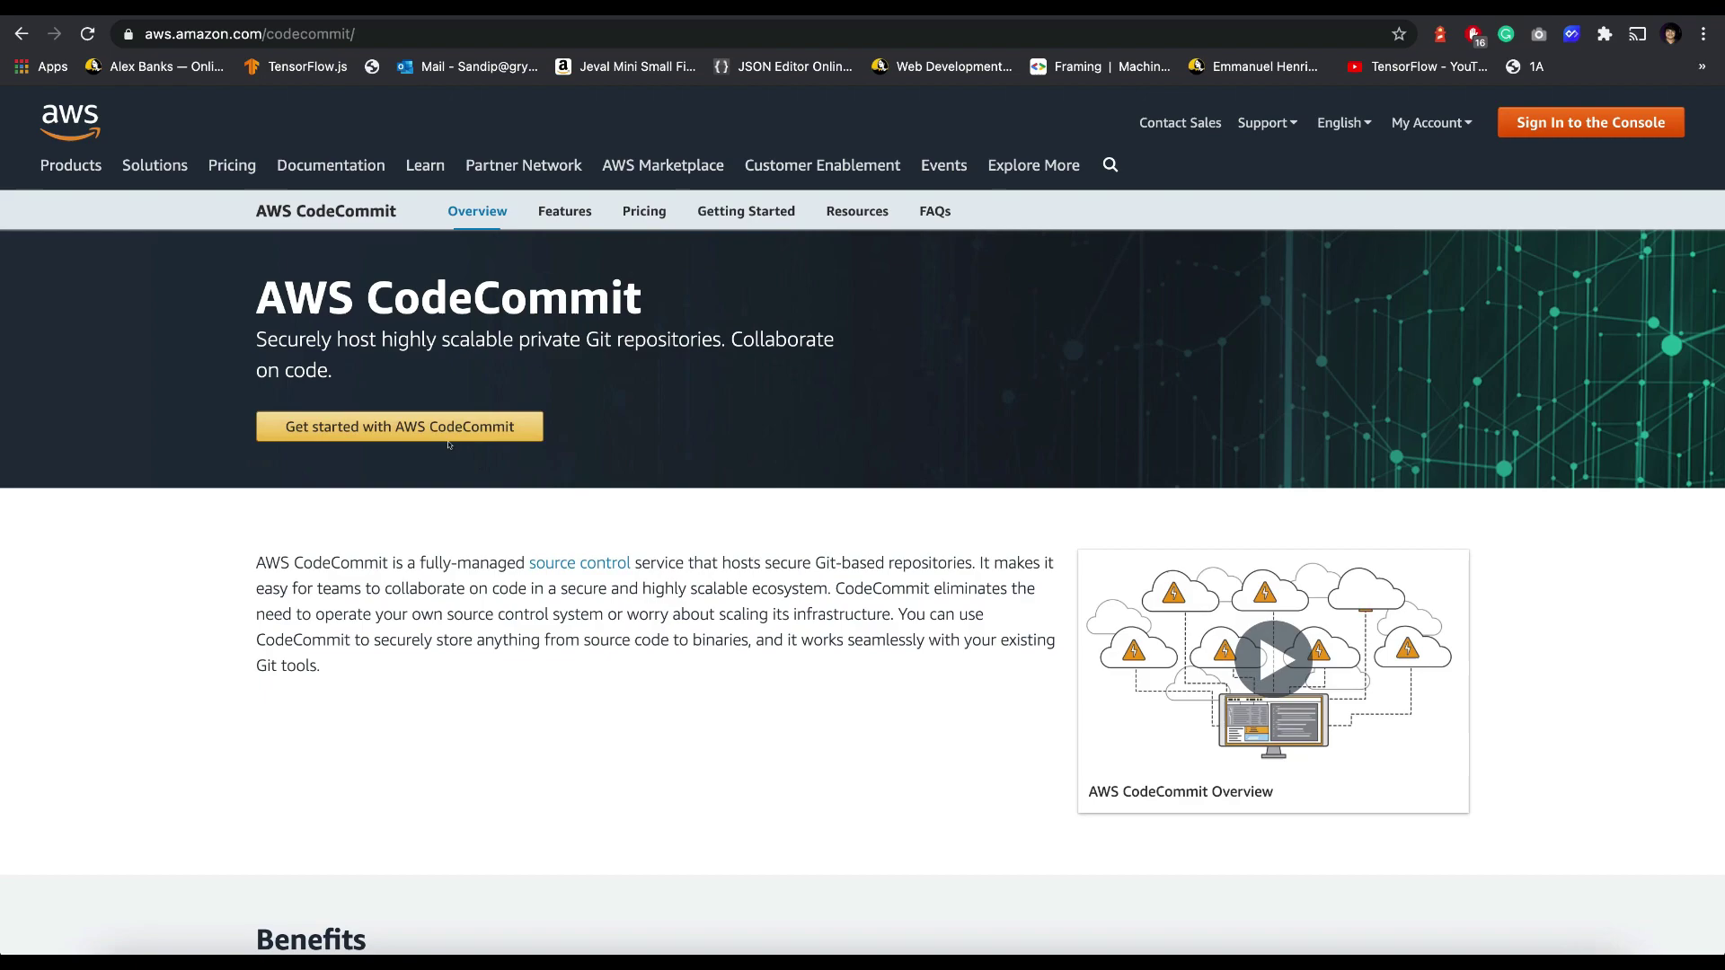
key("ctrl+shift+Tab")
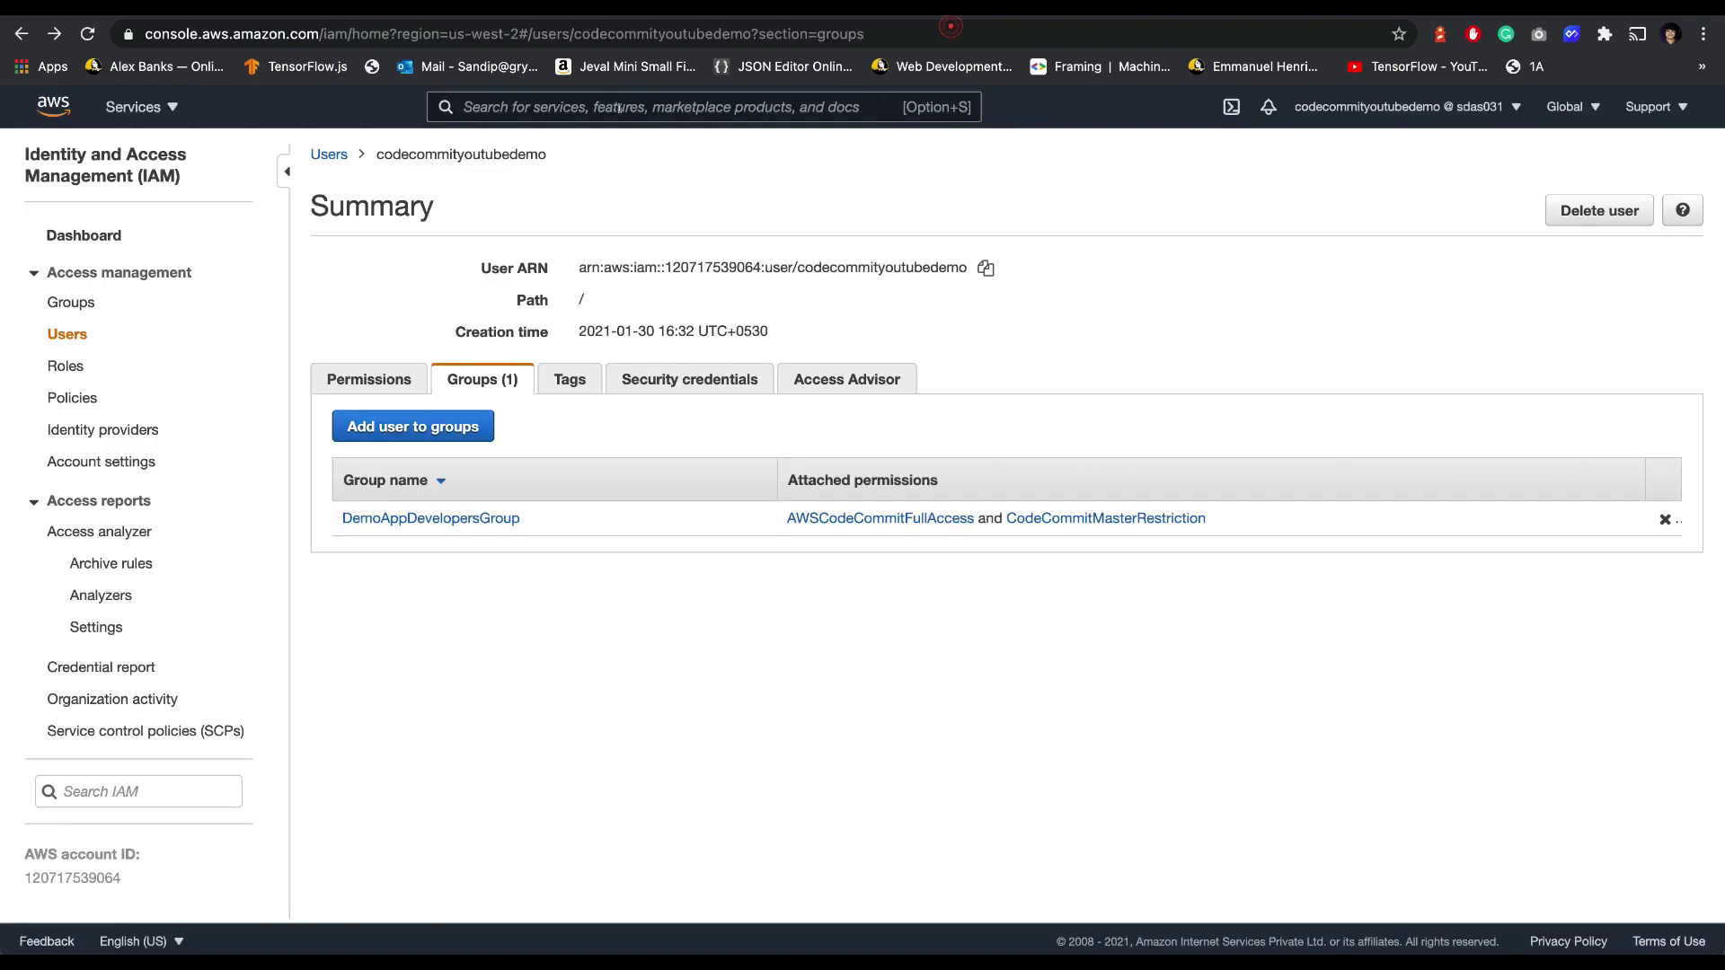
left_click(611, 108)
type("code commit")
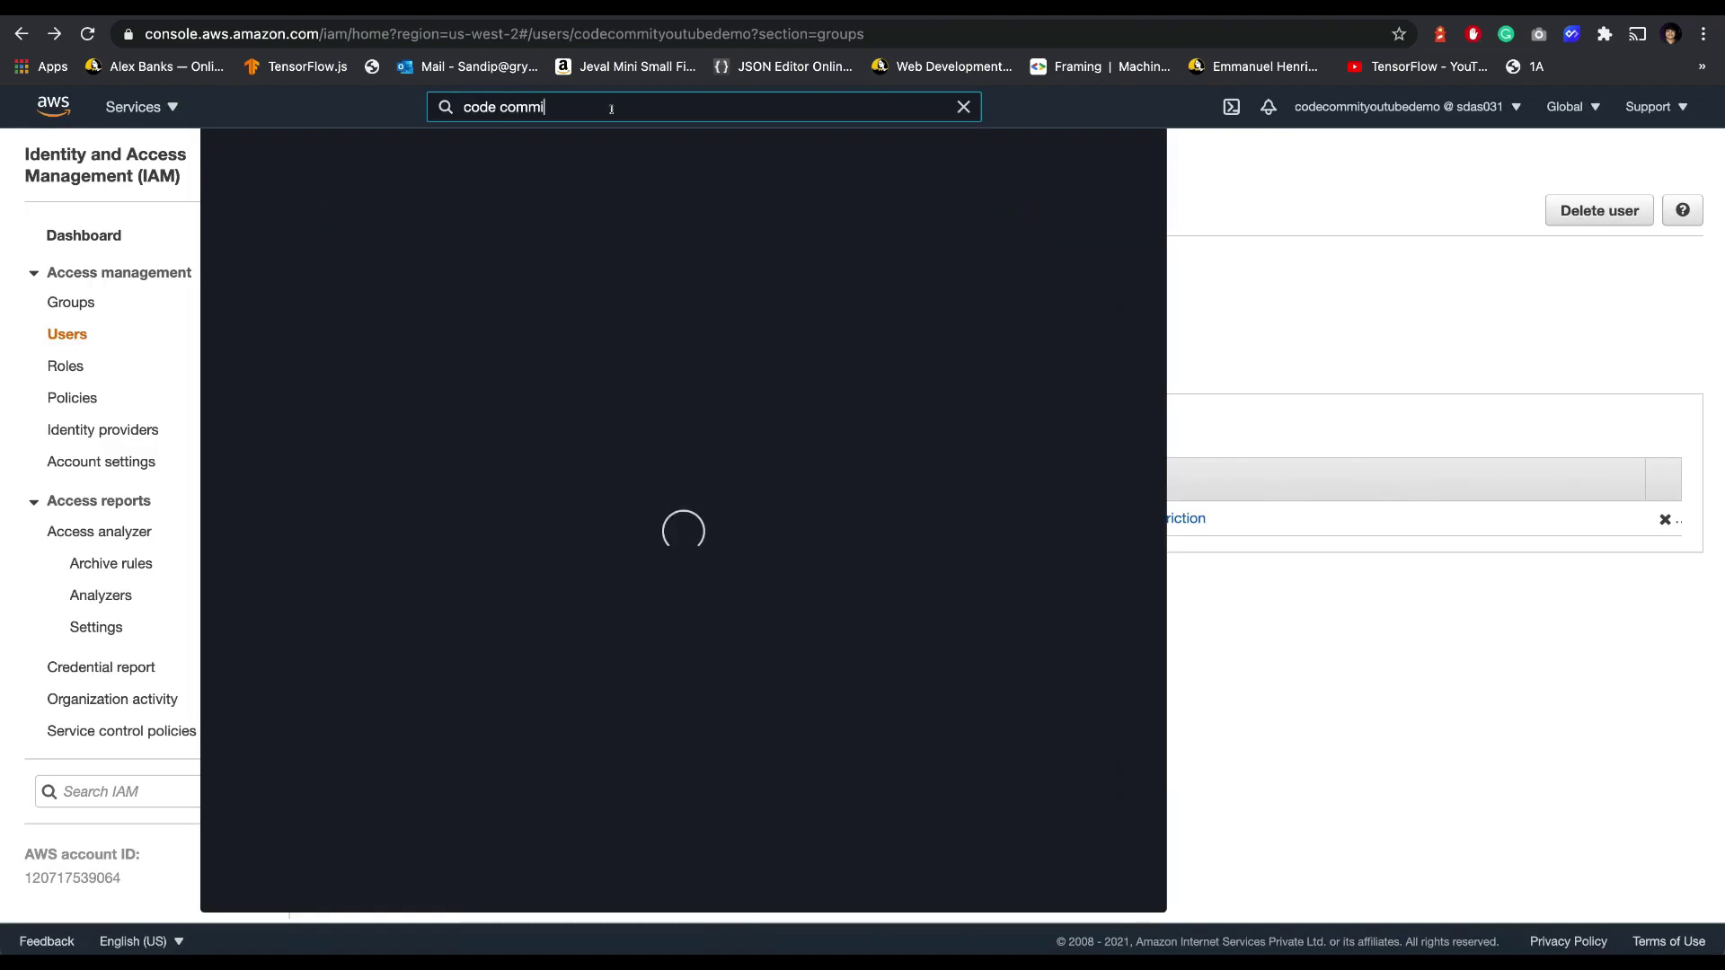
left_click(548, 297)
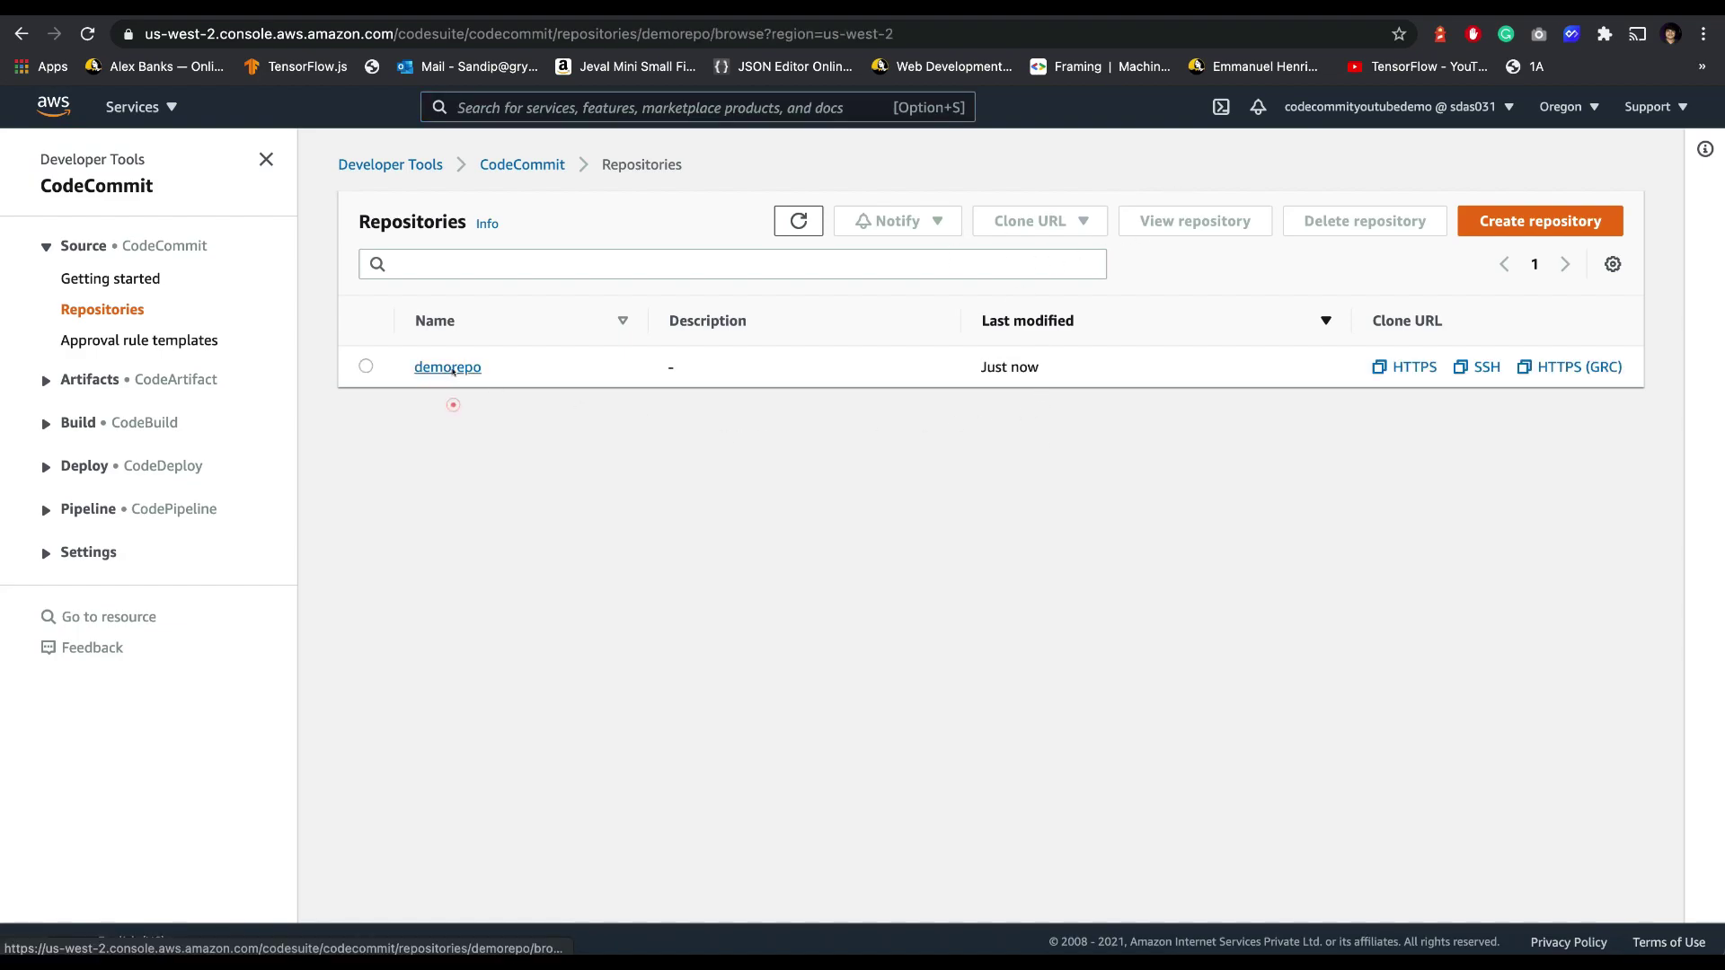
left_click(446, 368)
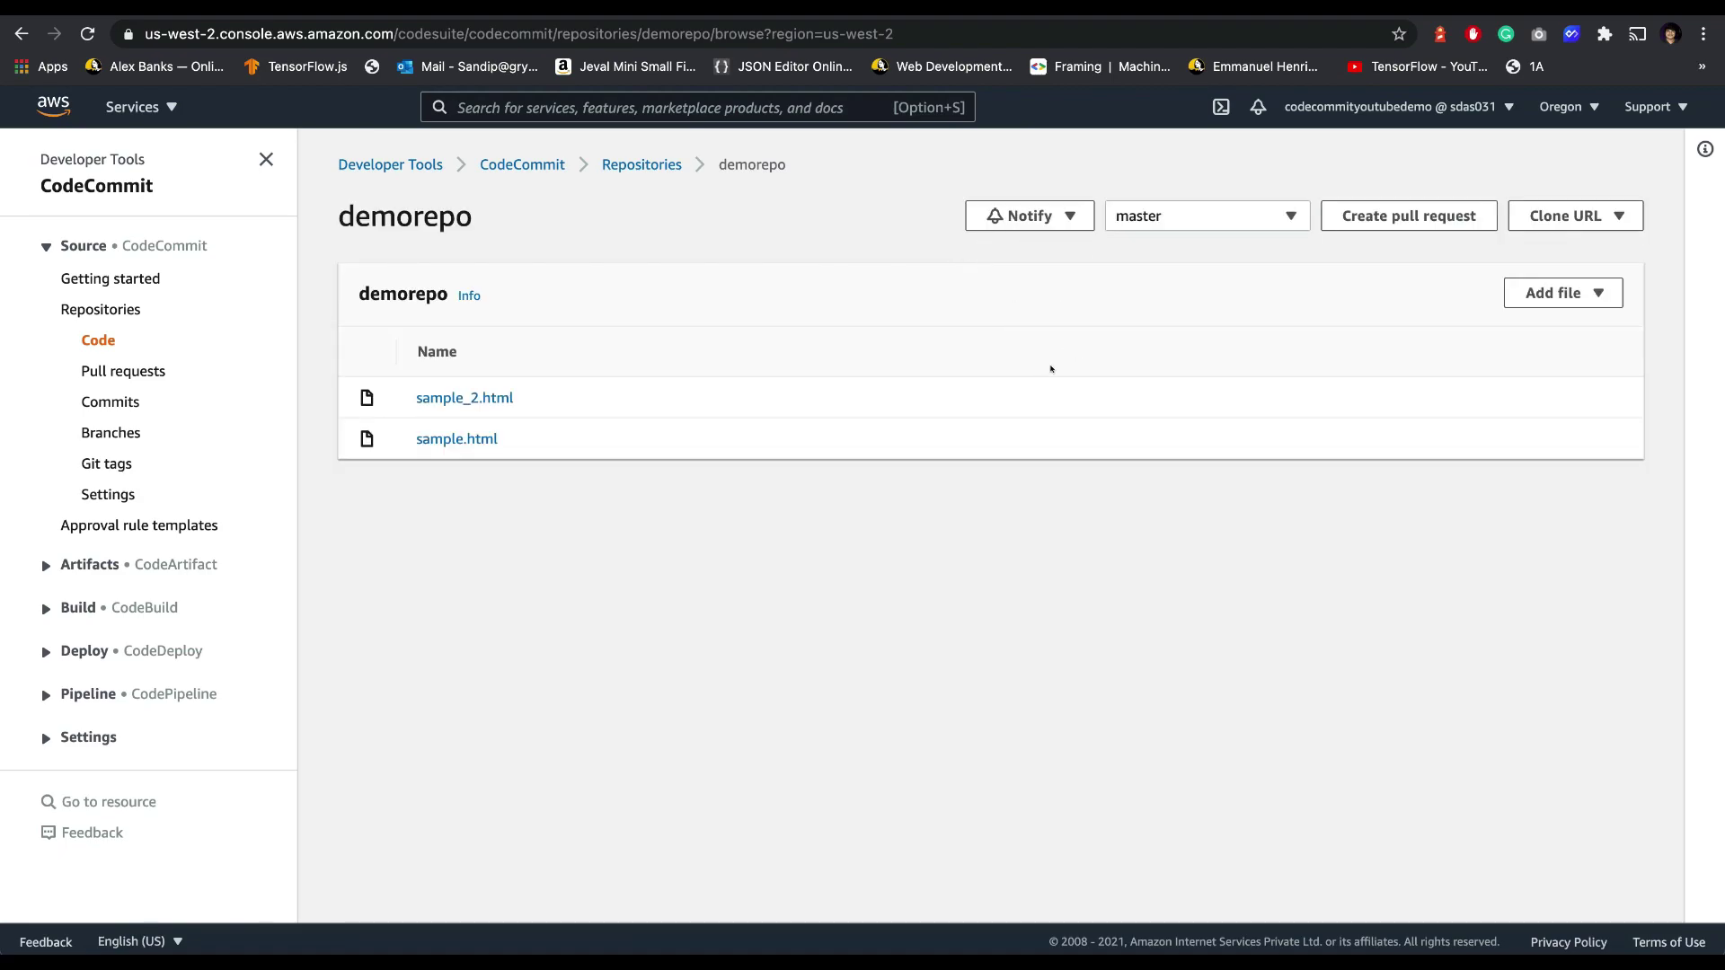
left_click(1135, 222)
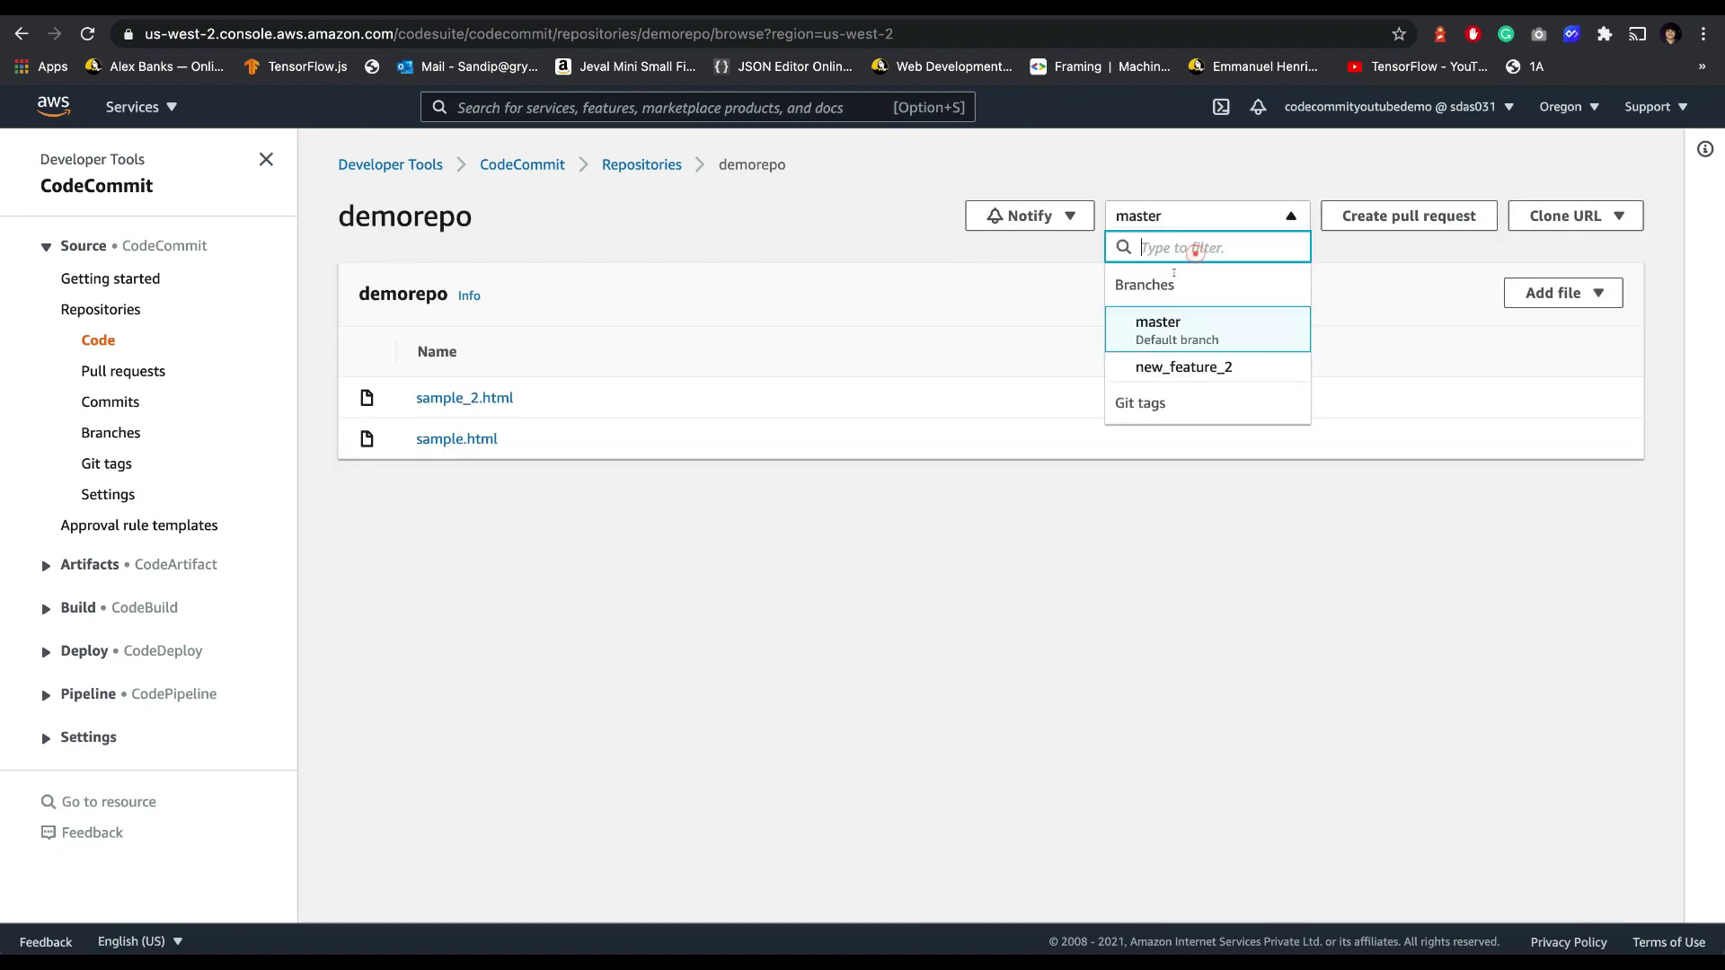
left_click(1197, 367)
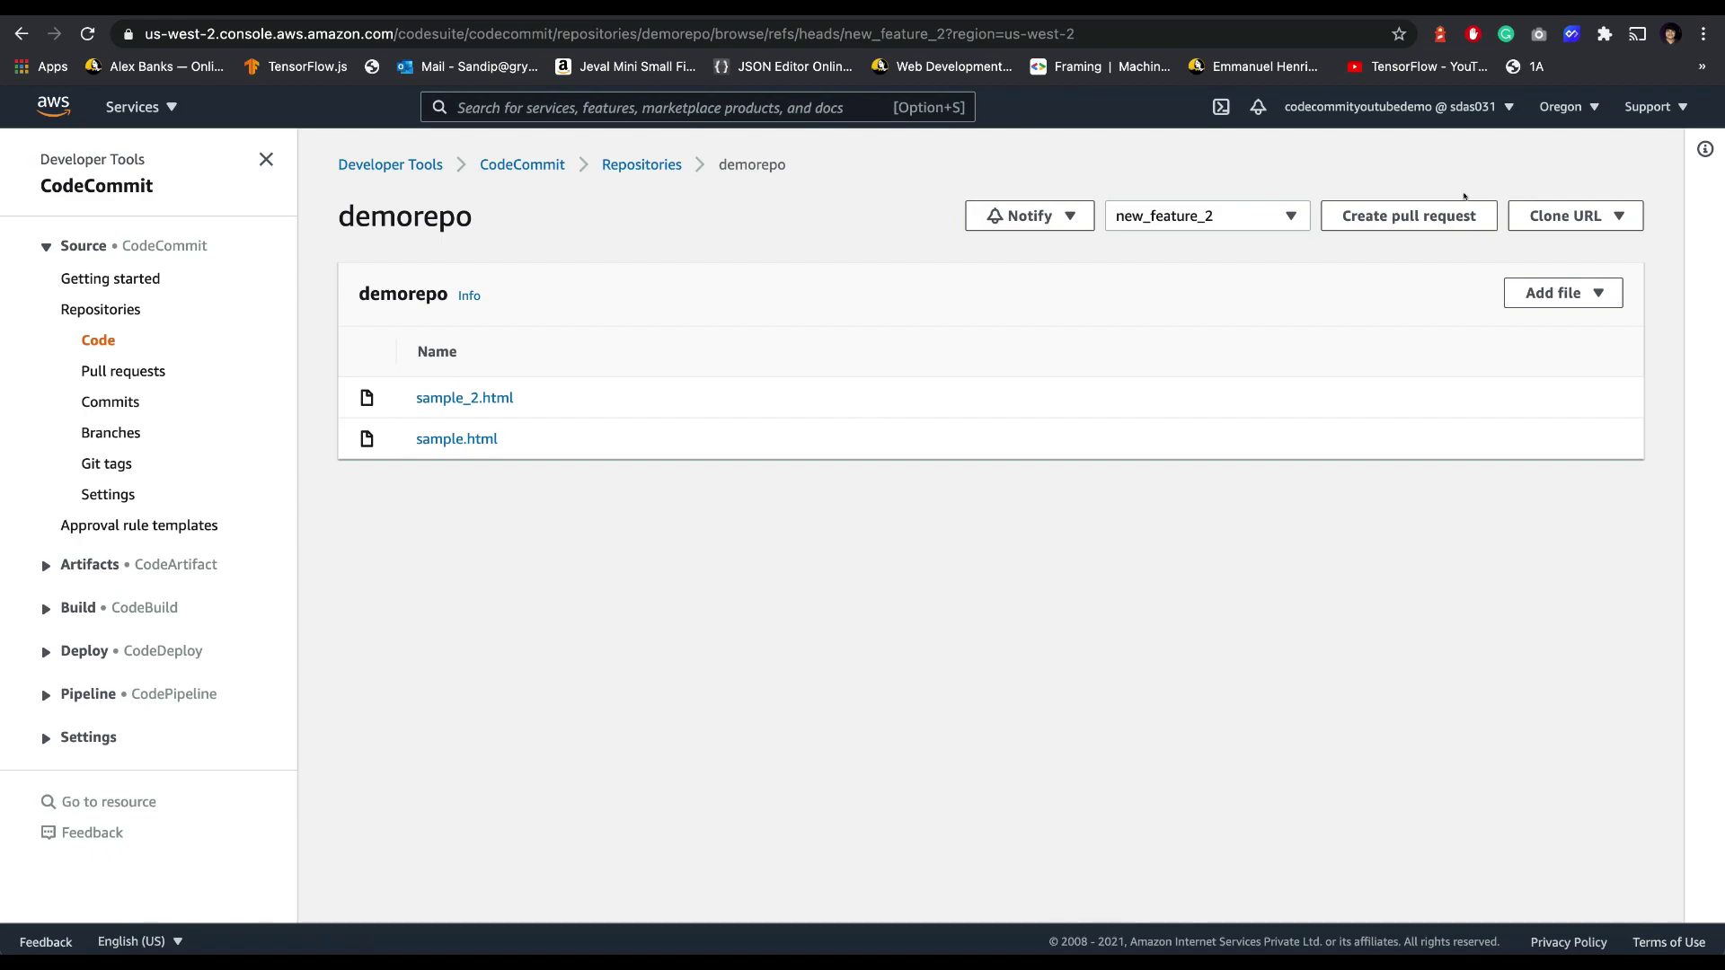
Step: Create a pull request titled "New Feature 2" from new_feature_2 into master
left_click(1418, 218)
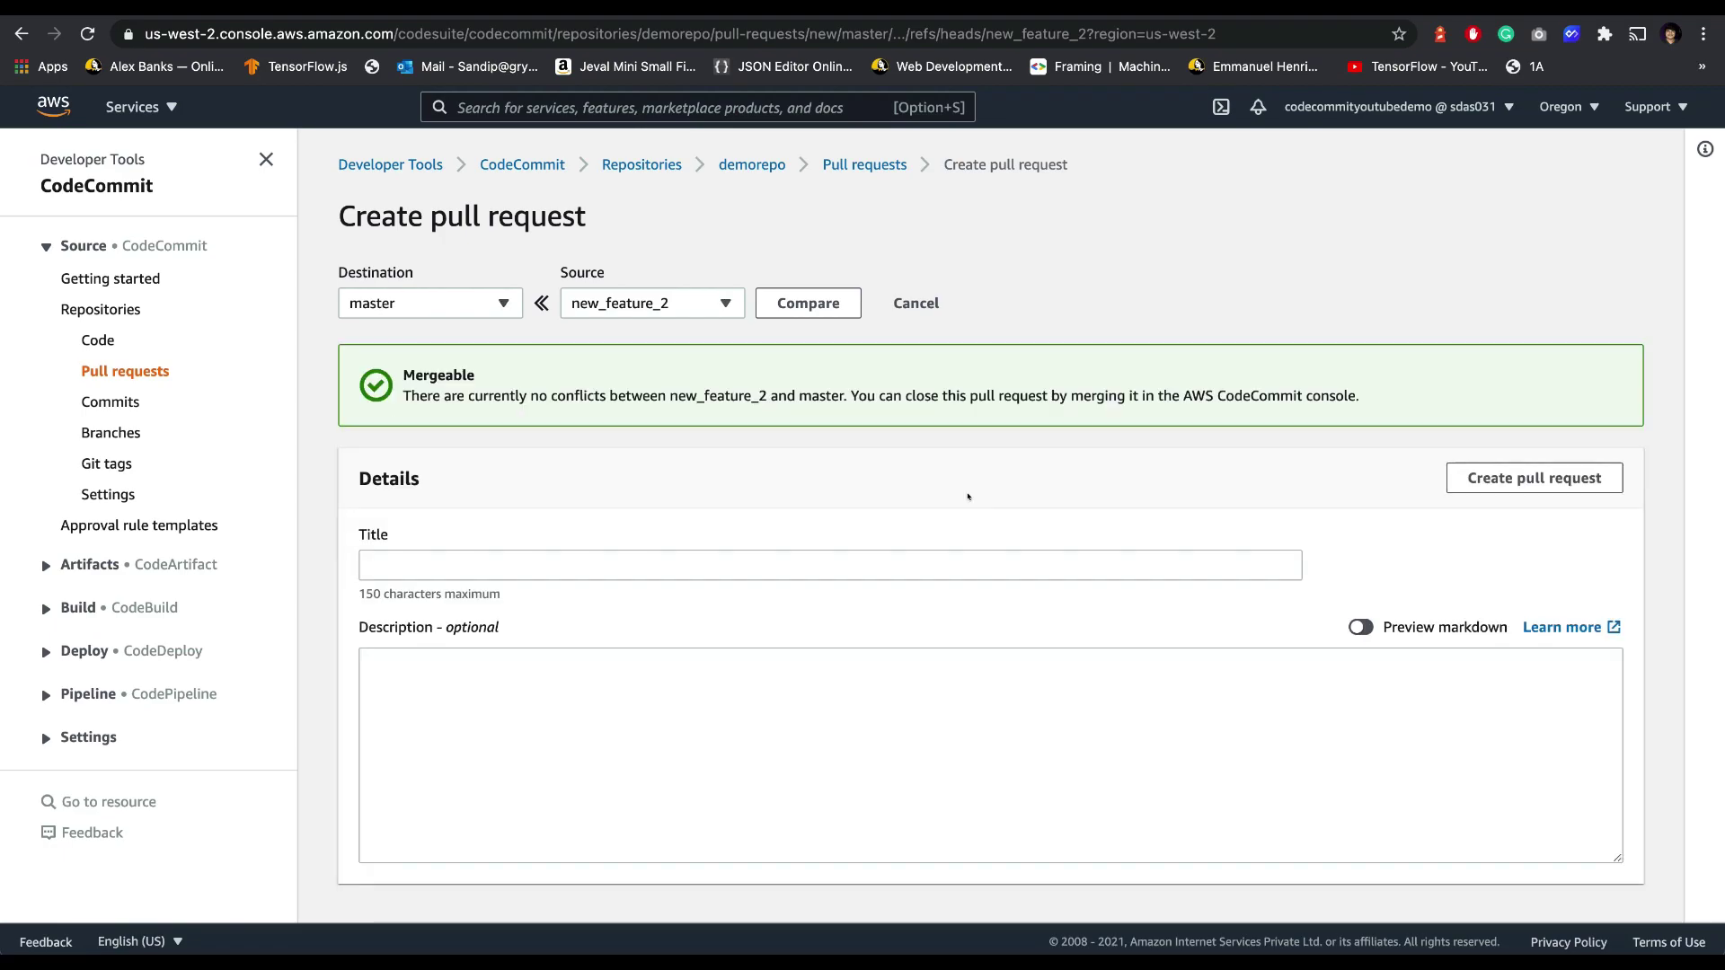
left_click(753, 564)
type("Nee")
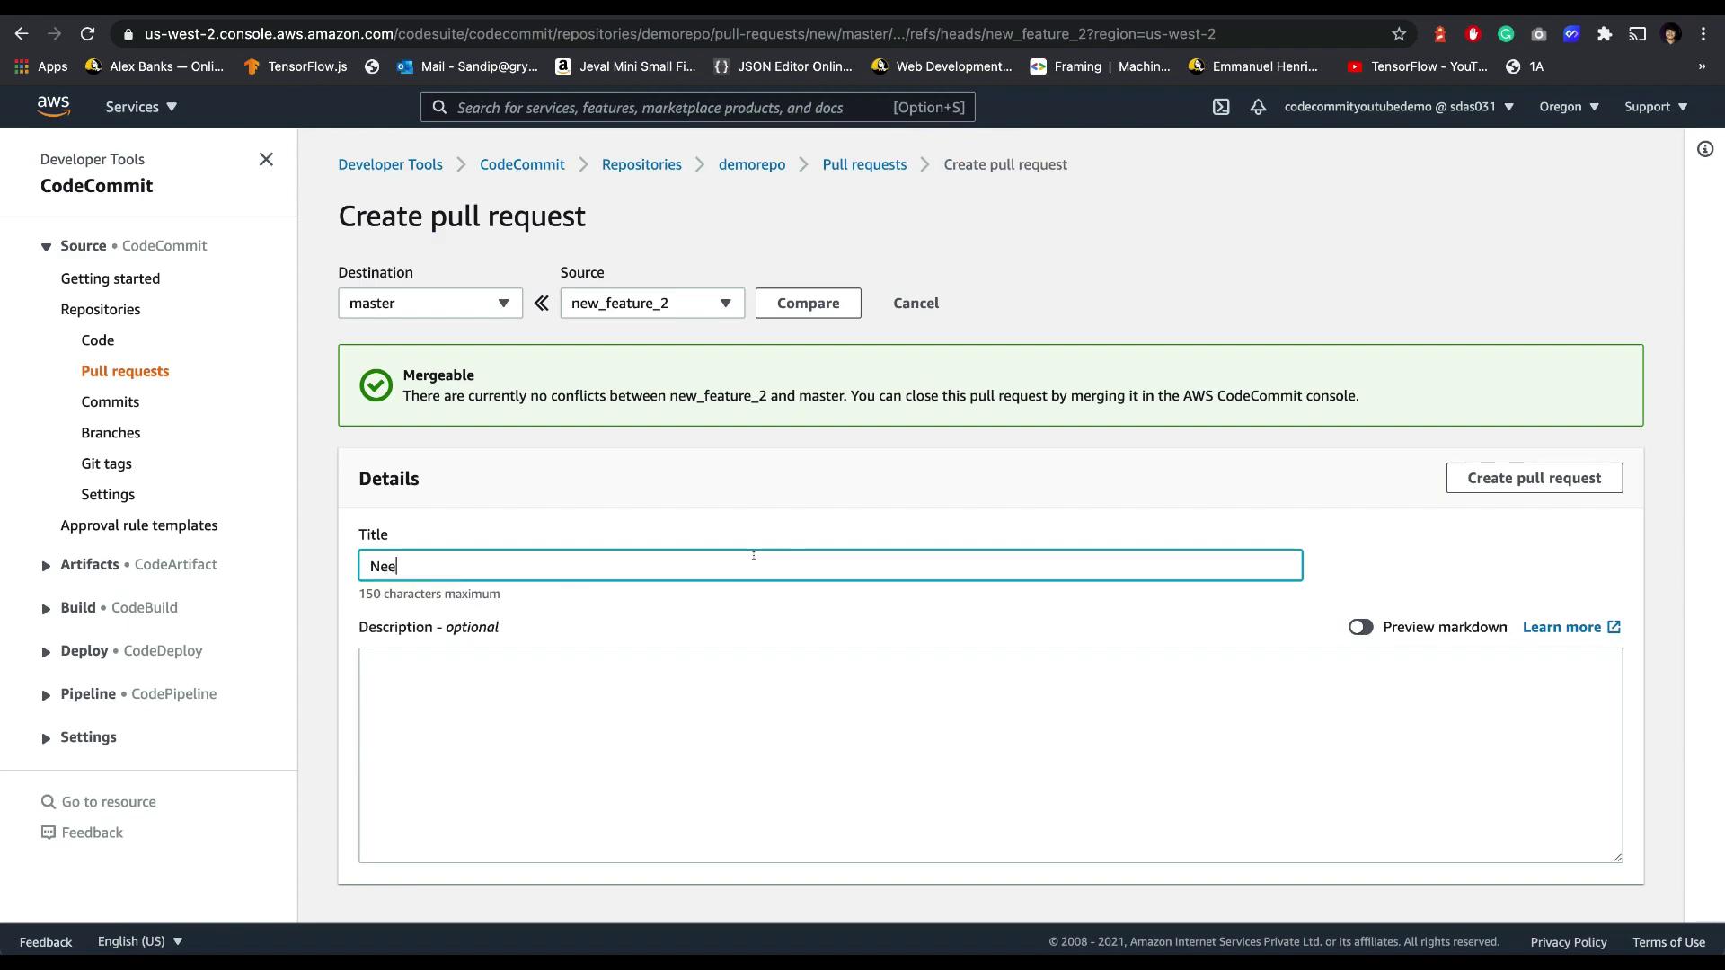
key("BackSpace")
type("w Feature ")
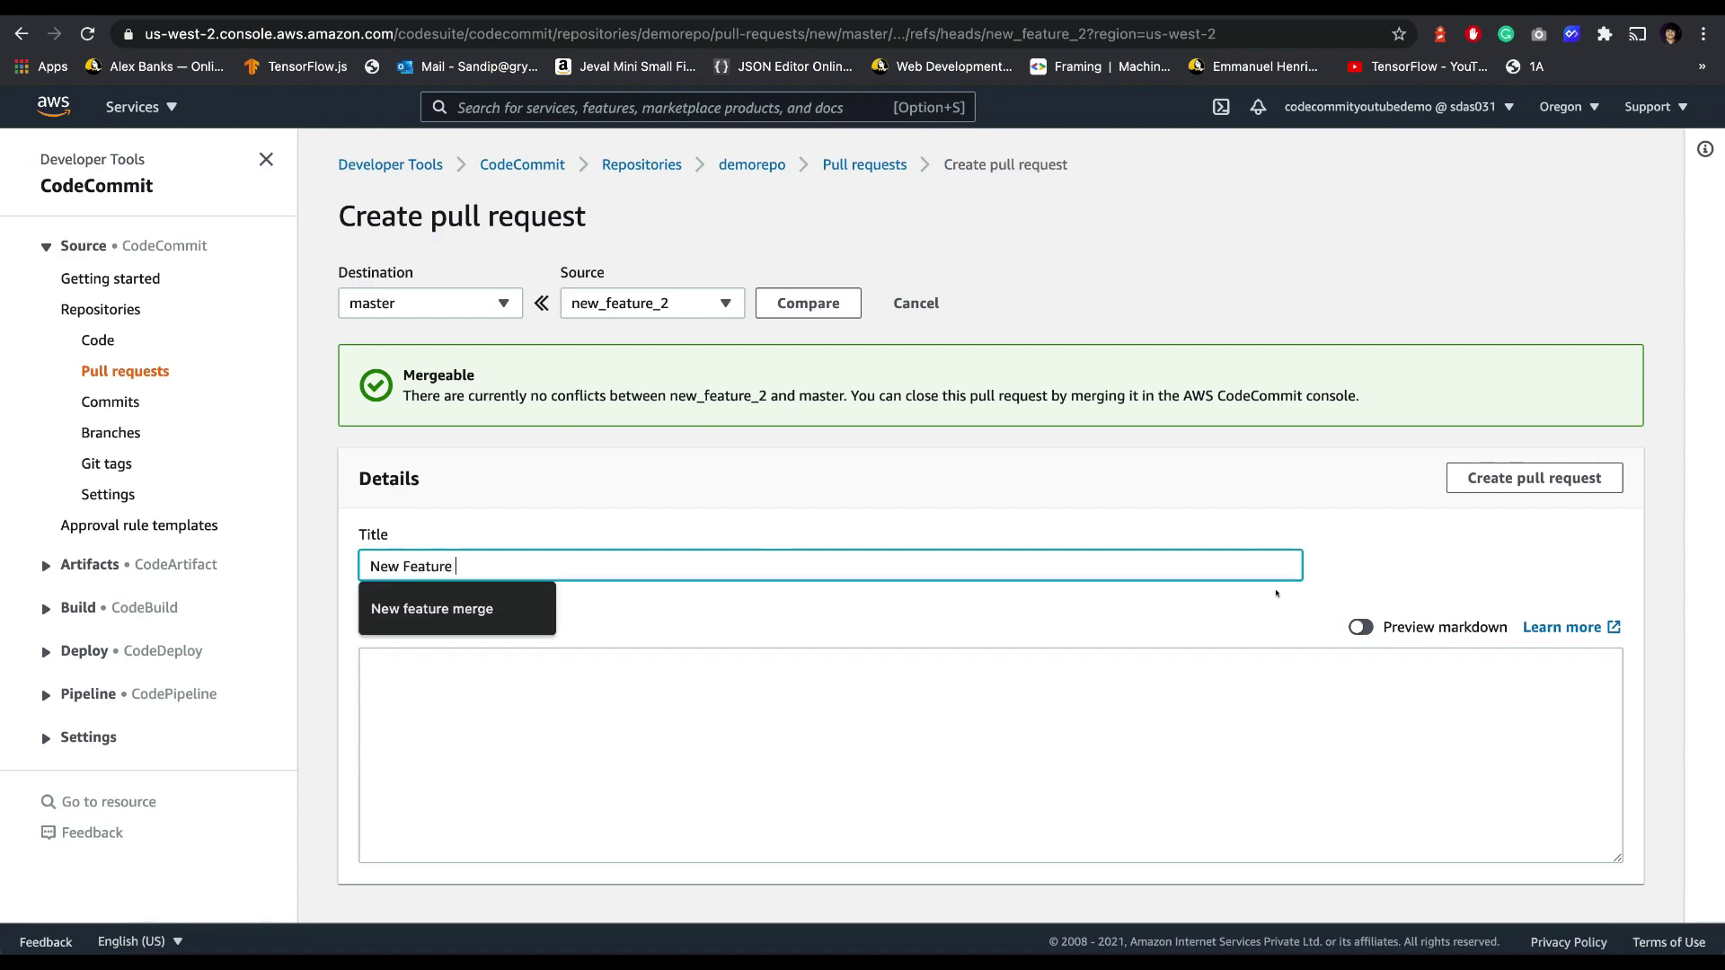
type("2")
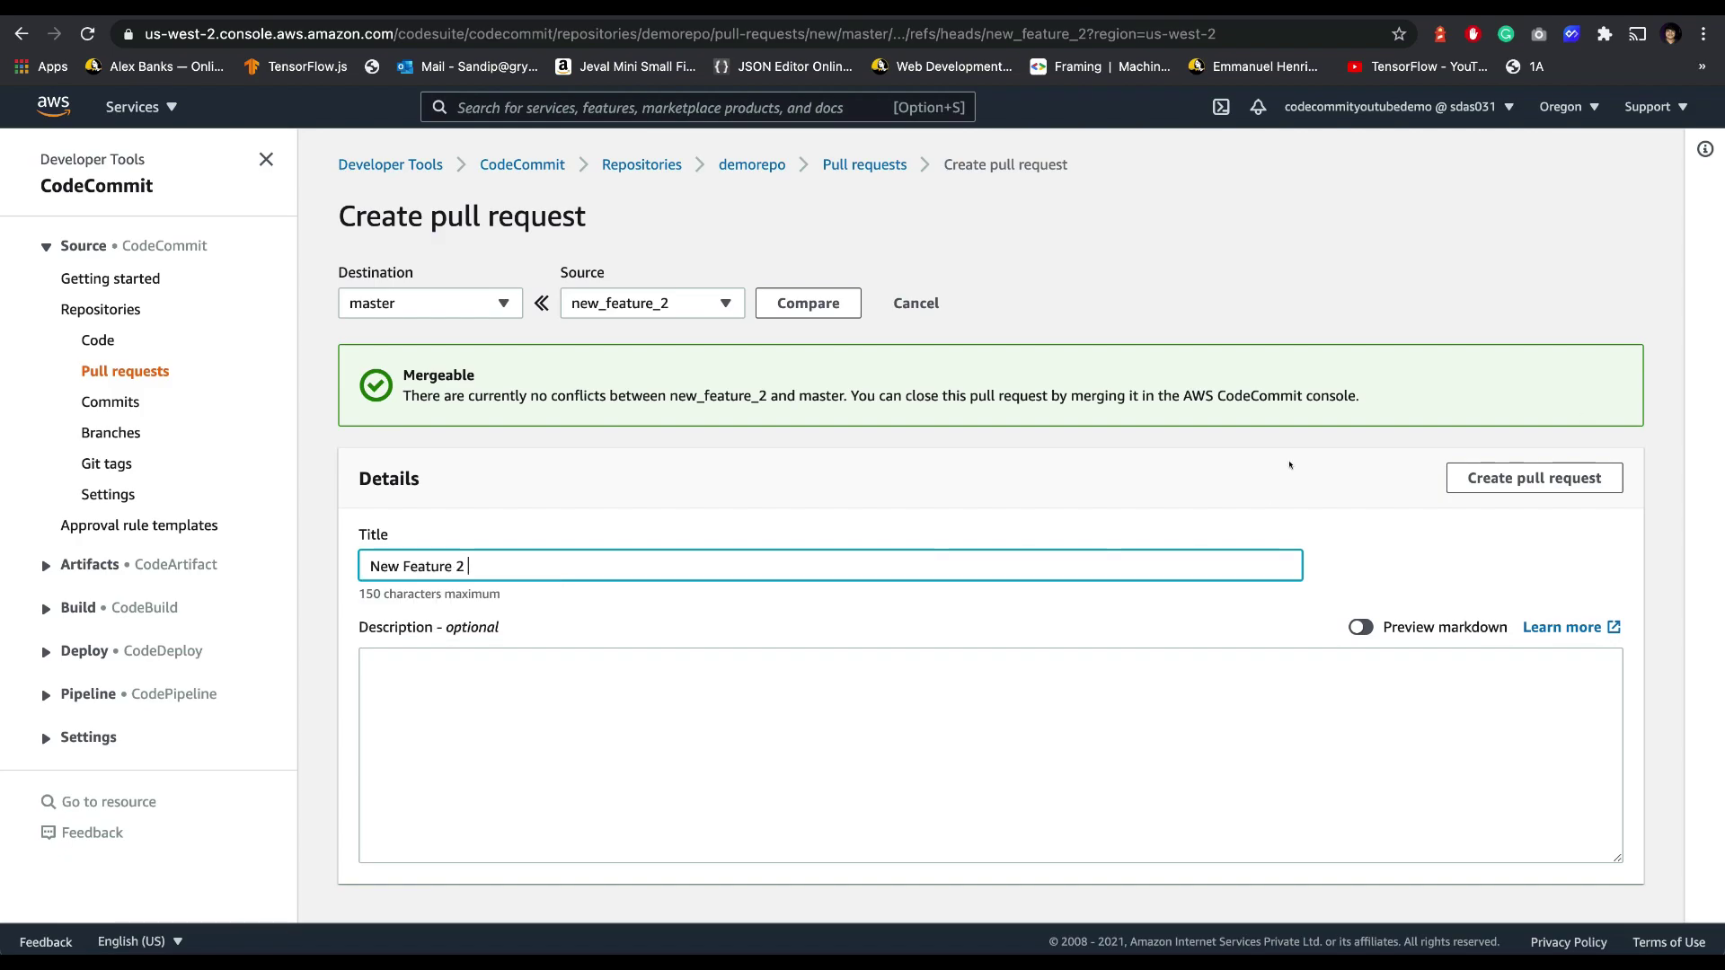
scroll(1289, 464, "down", 3)
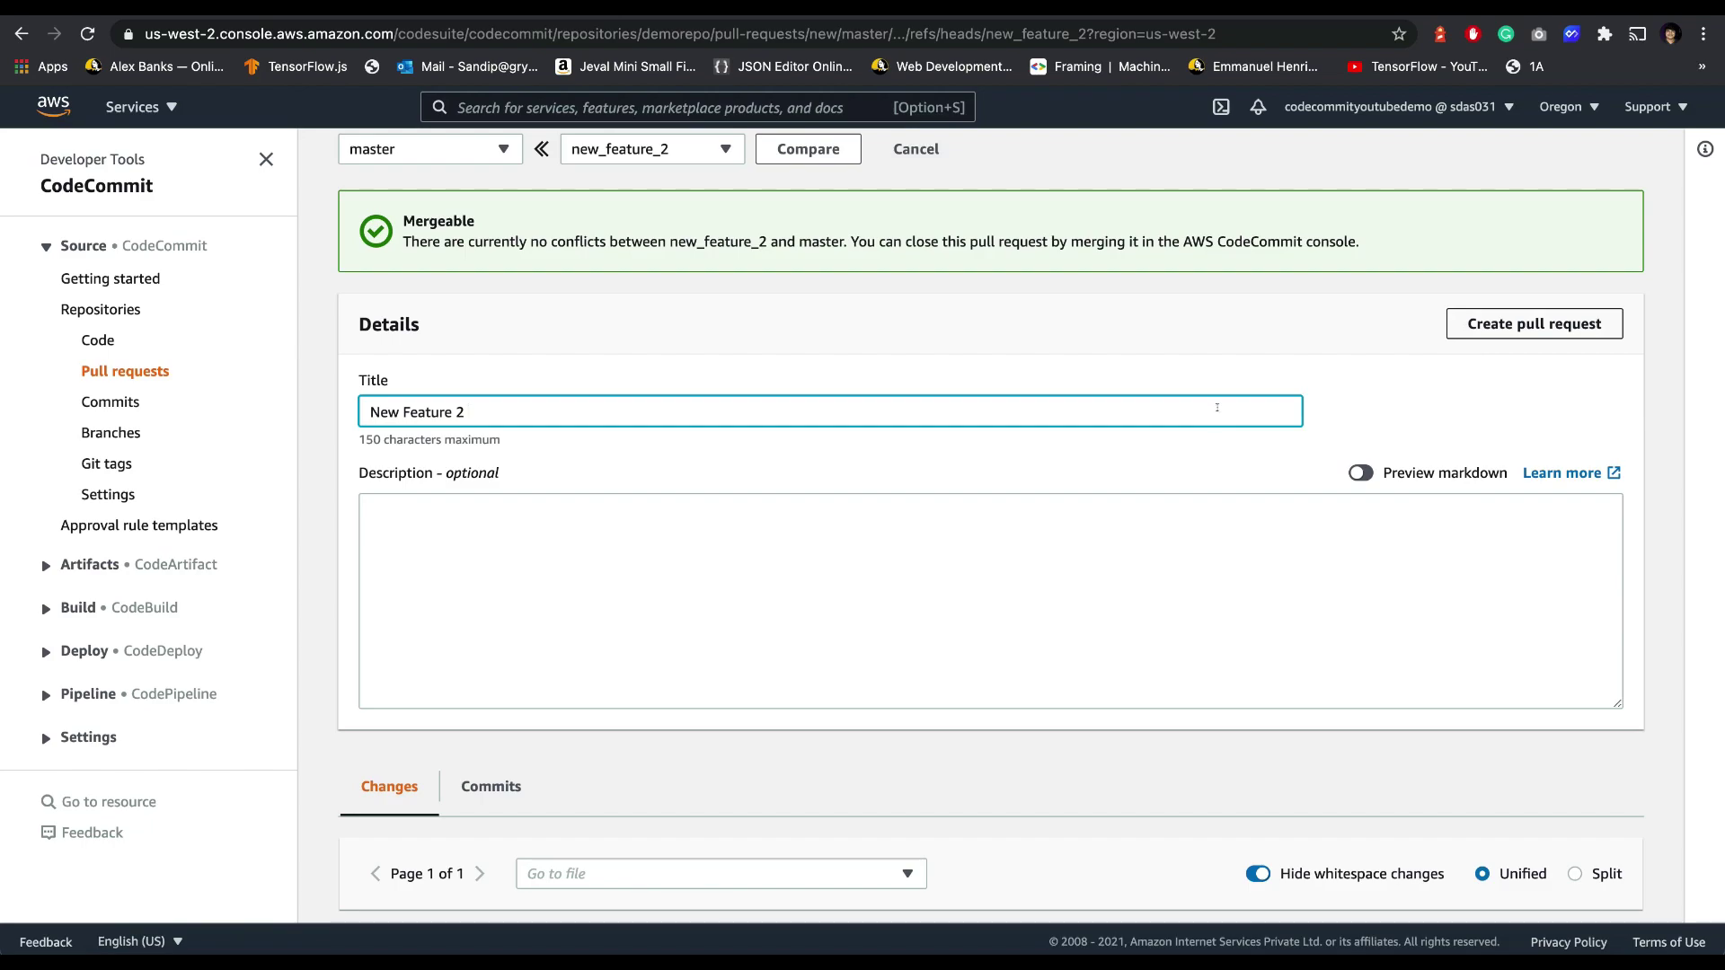
key("Return")
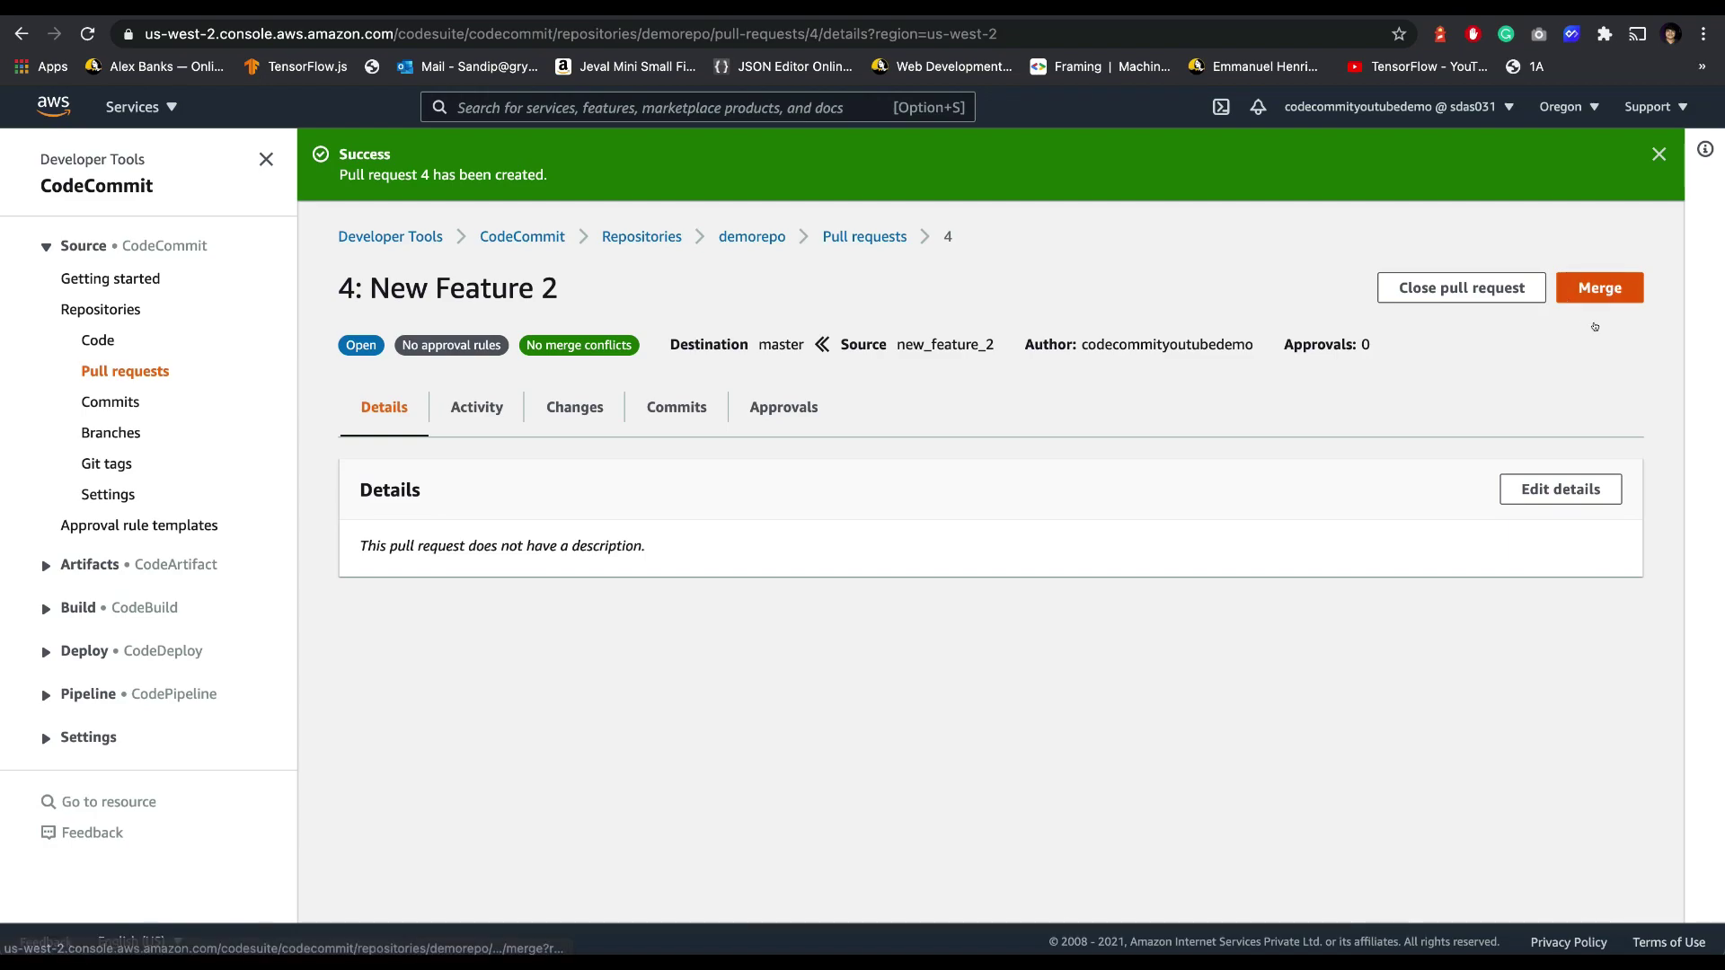
Step: Try to merge the New Feature 2 pull request with Fast forward merge and source branch deletion, and examine the response
key("Return")
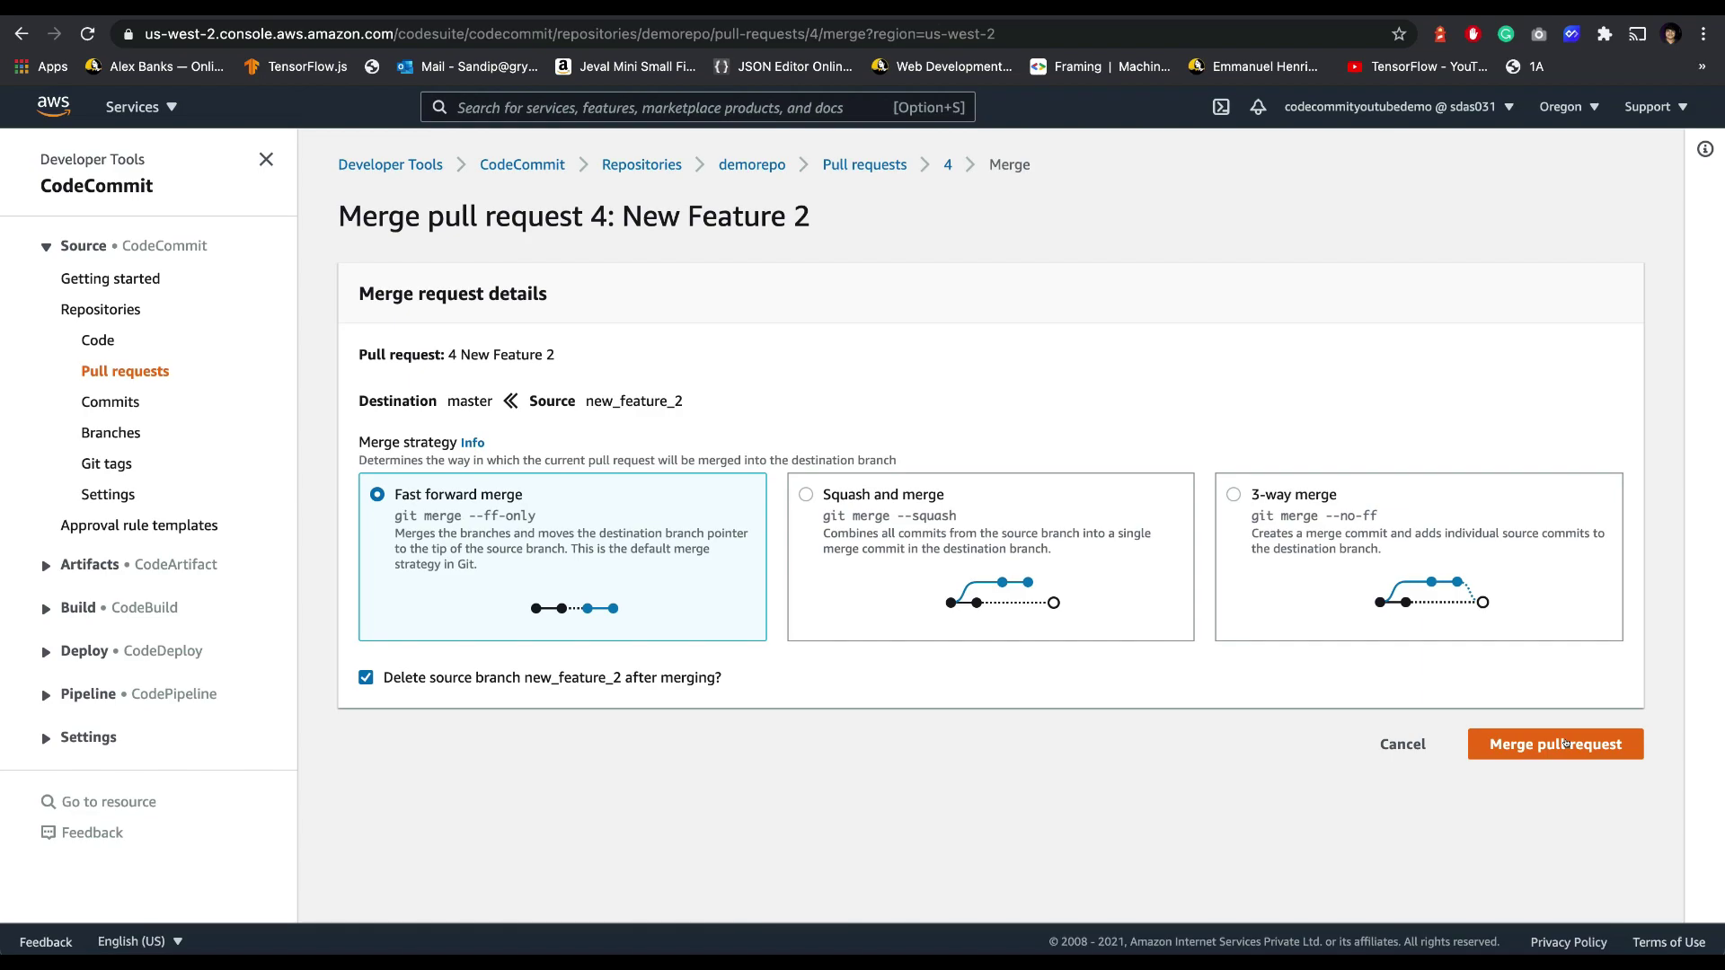
left_click(1564, 743)
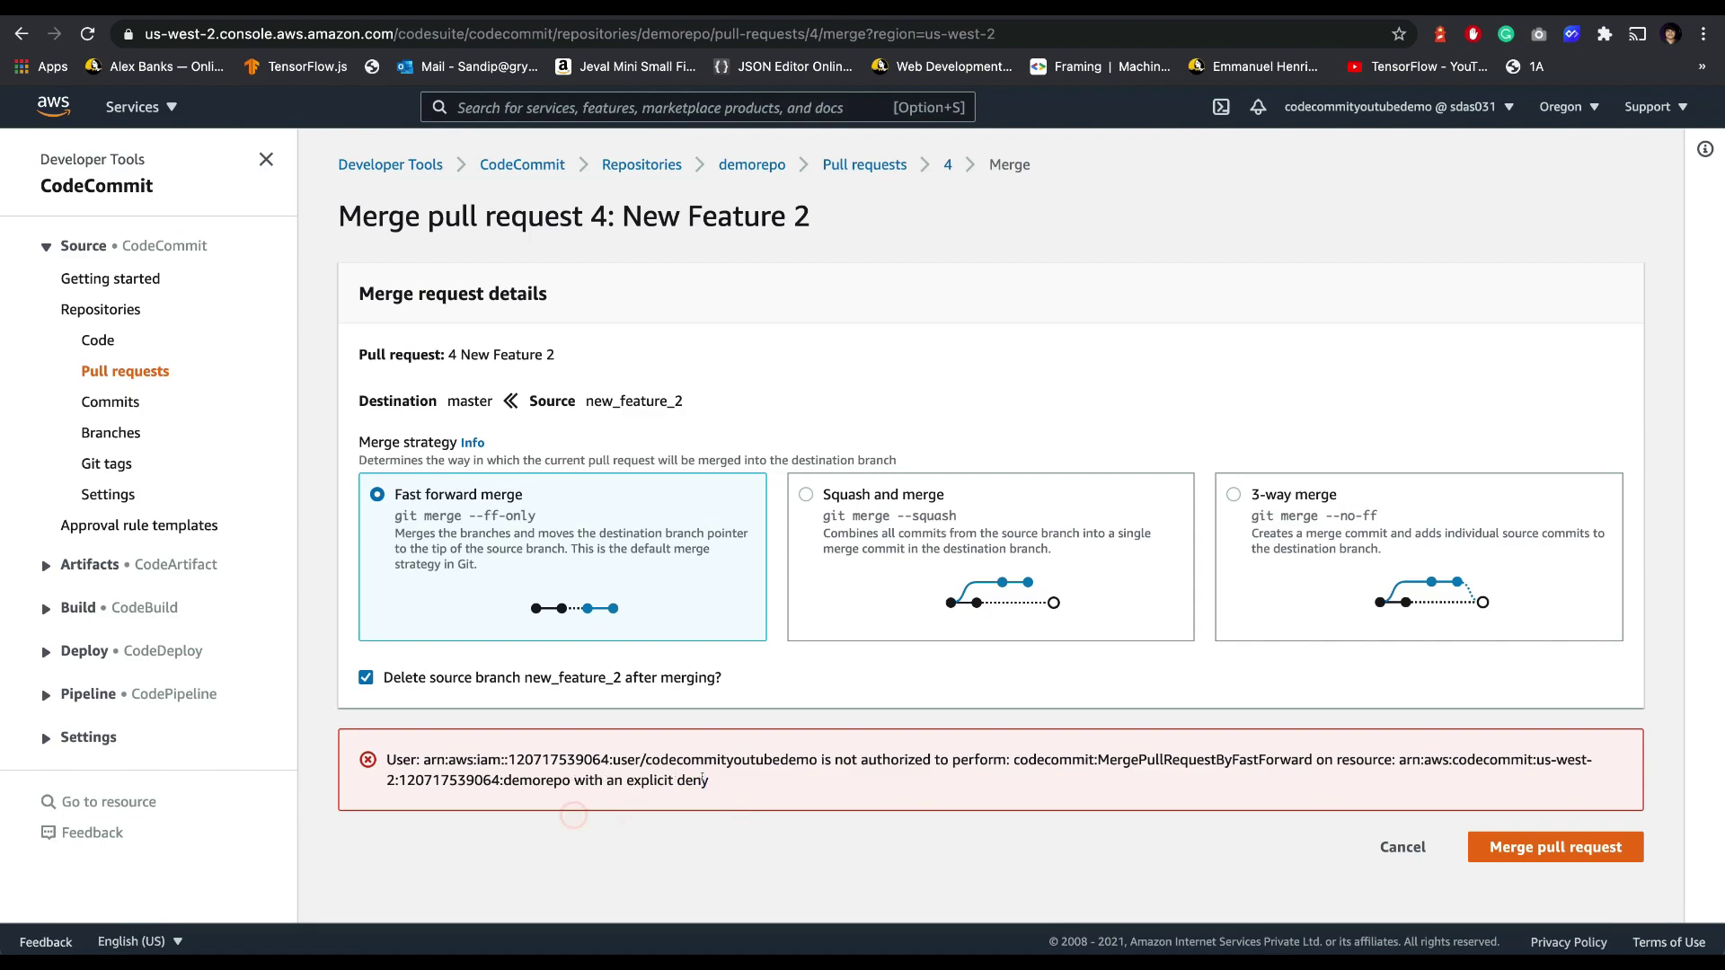
left_click_drag(572, 780, 710, 781)
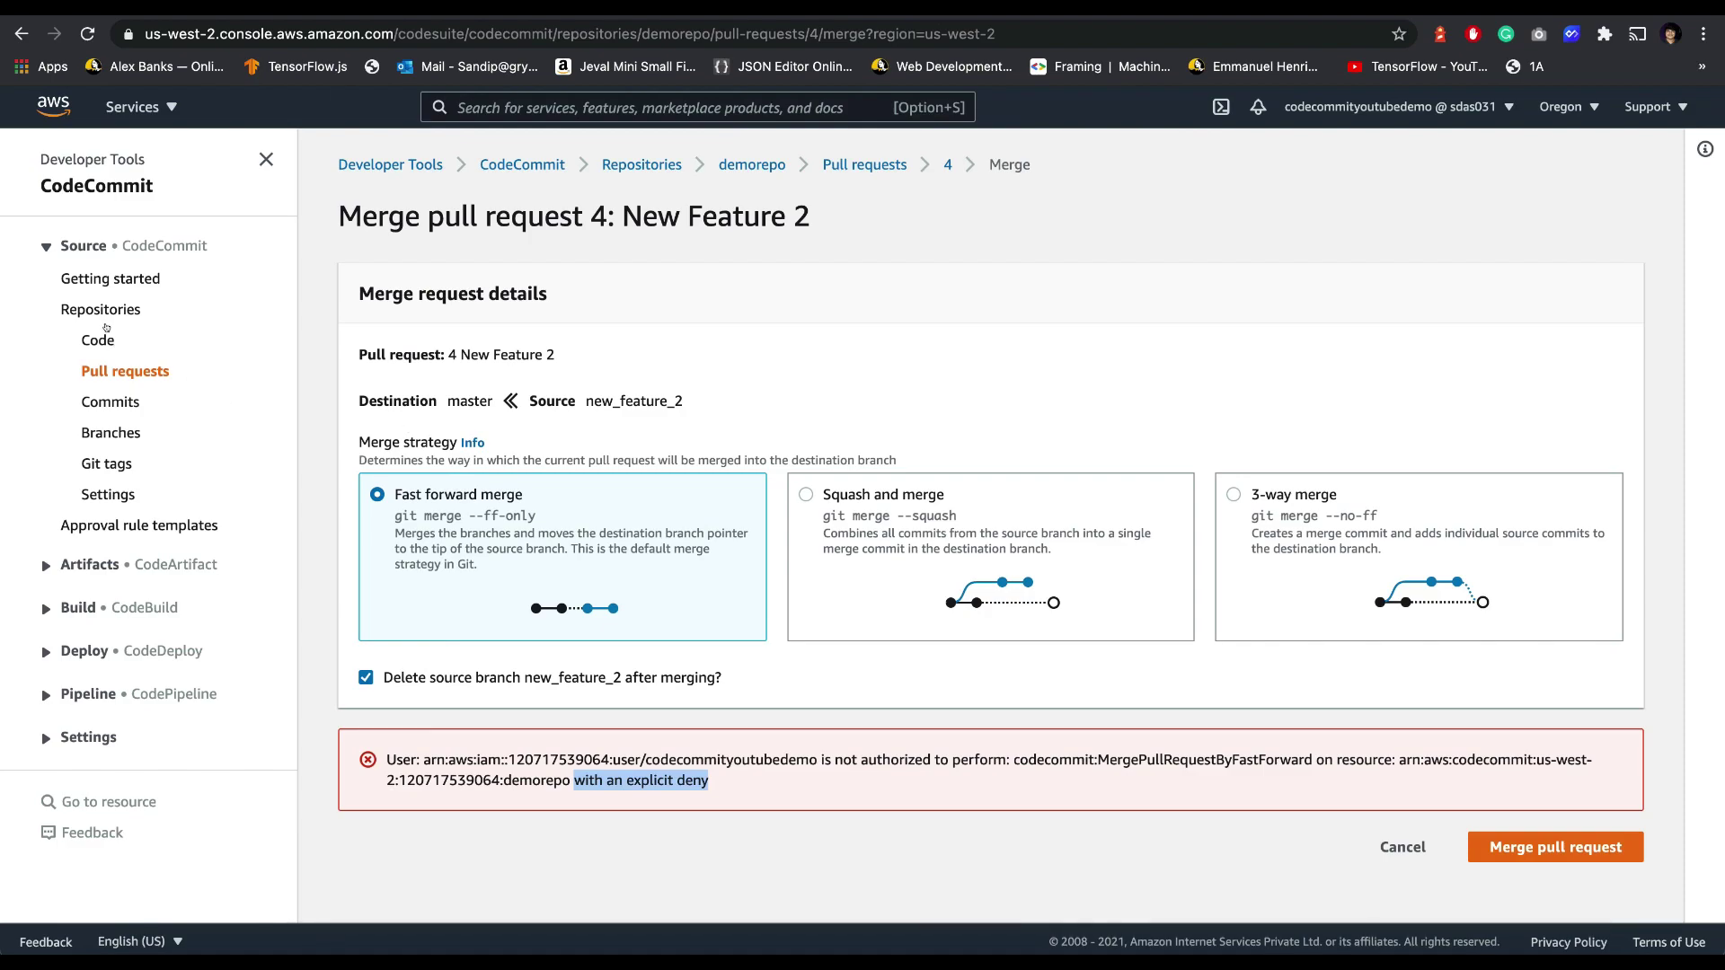
Step: In IAM, open the codecommityoutubedemo user's groups and remove the user from DemoAppDevelopersGroup
left_click(527, 100)
type("IAM")
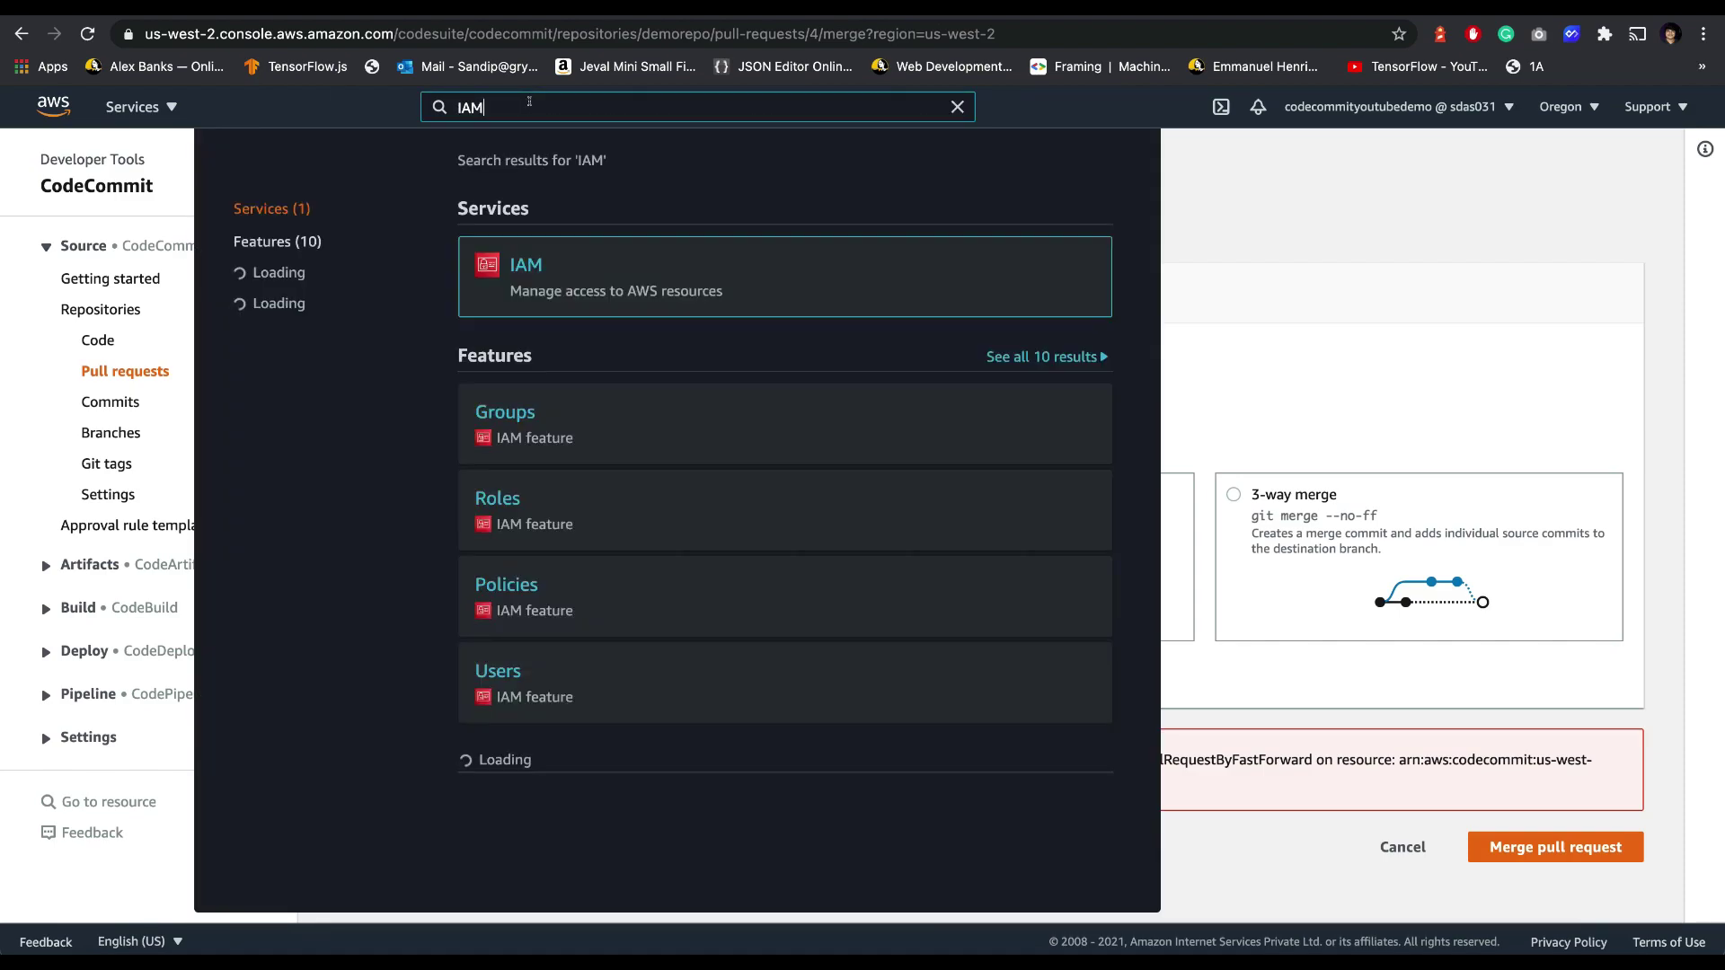
left_click(510, 272)
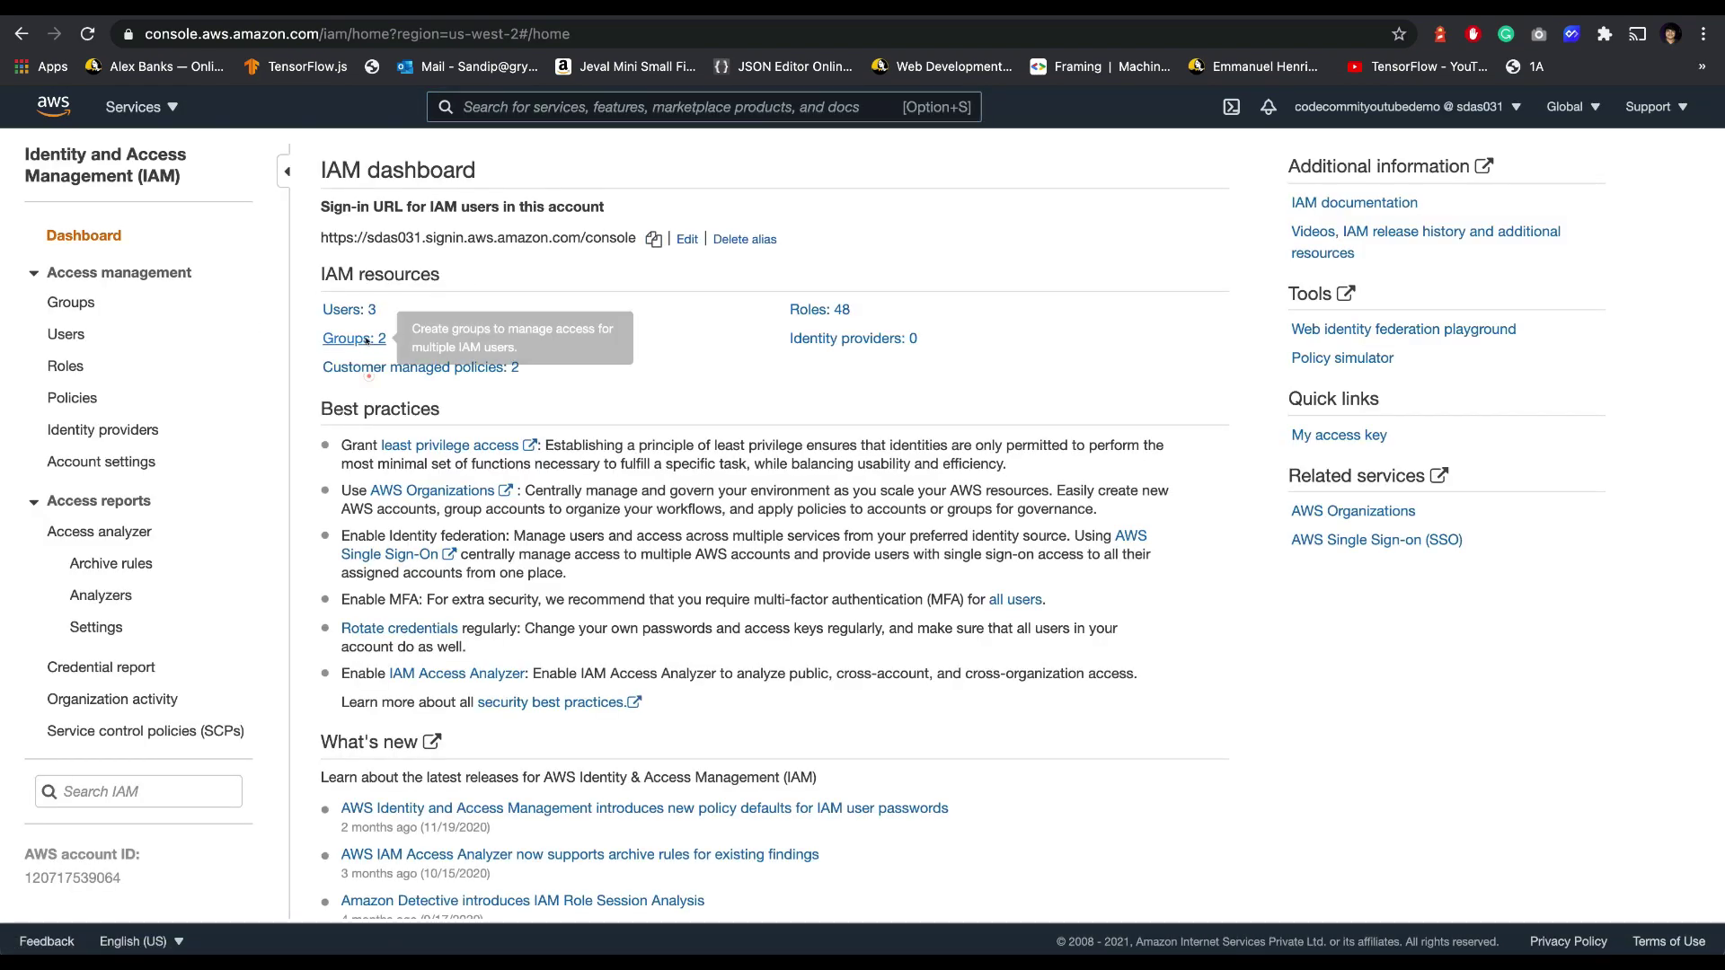
left_click(366, 340)
left_click(66, 333)
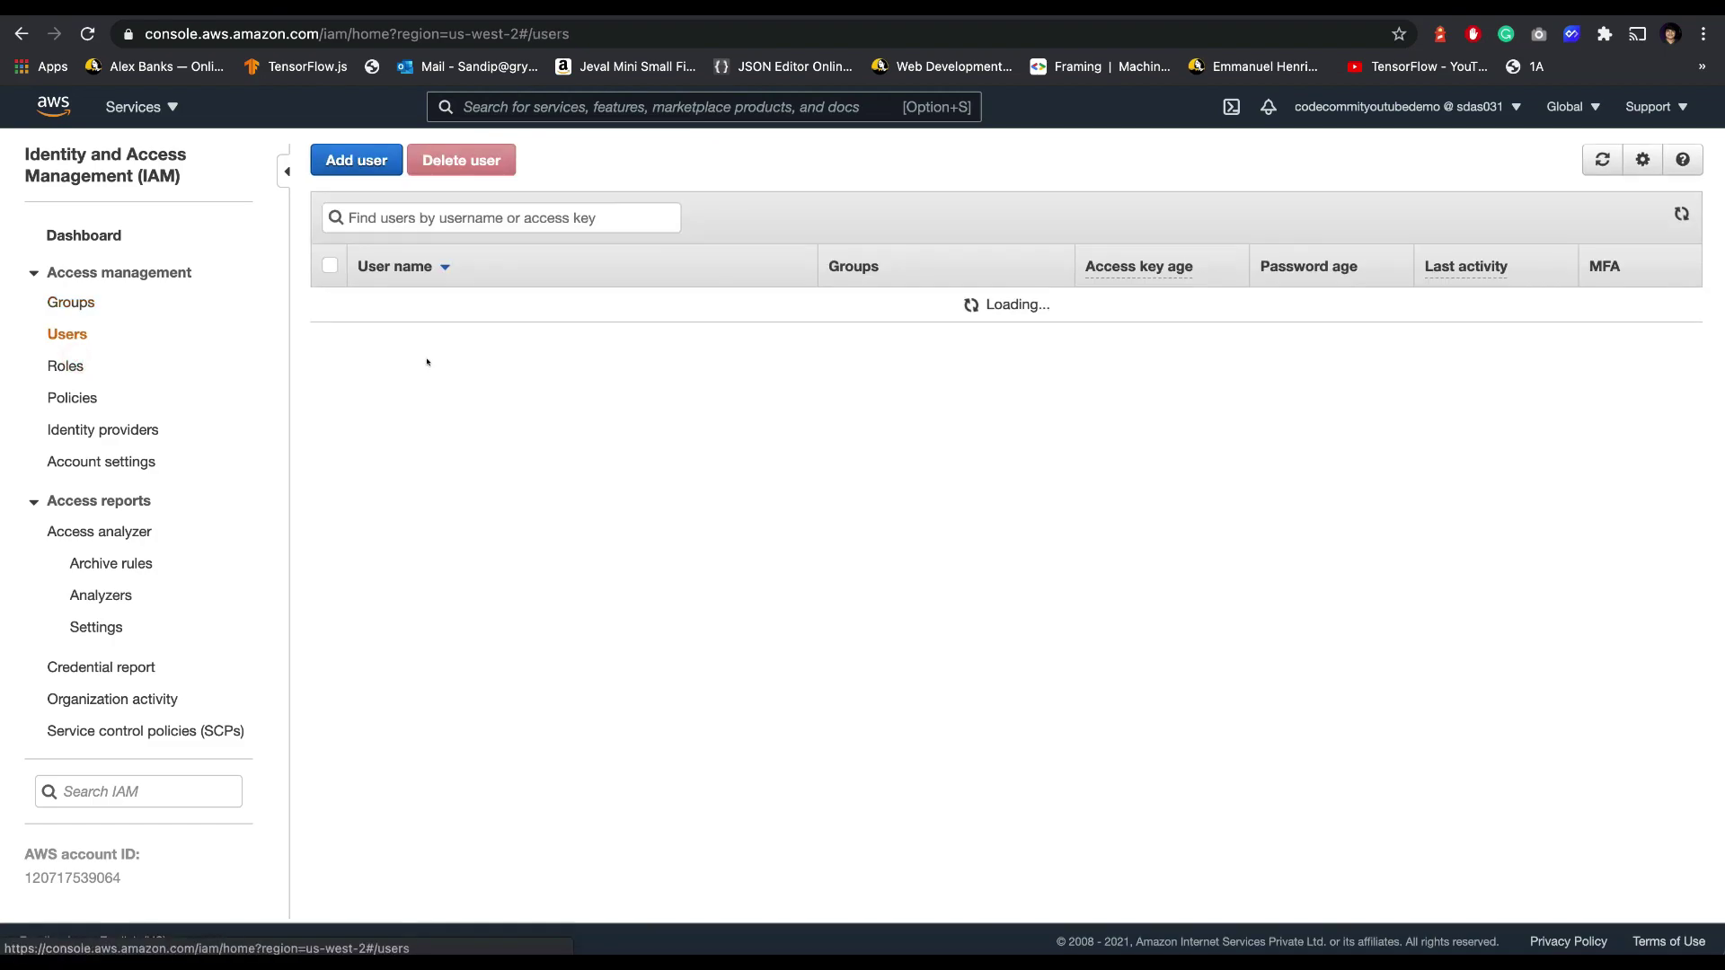
left_click(437, 342)
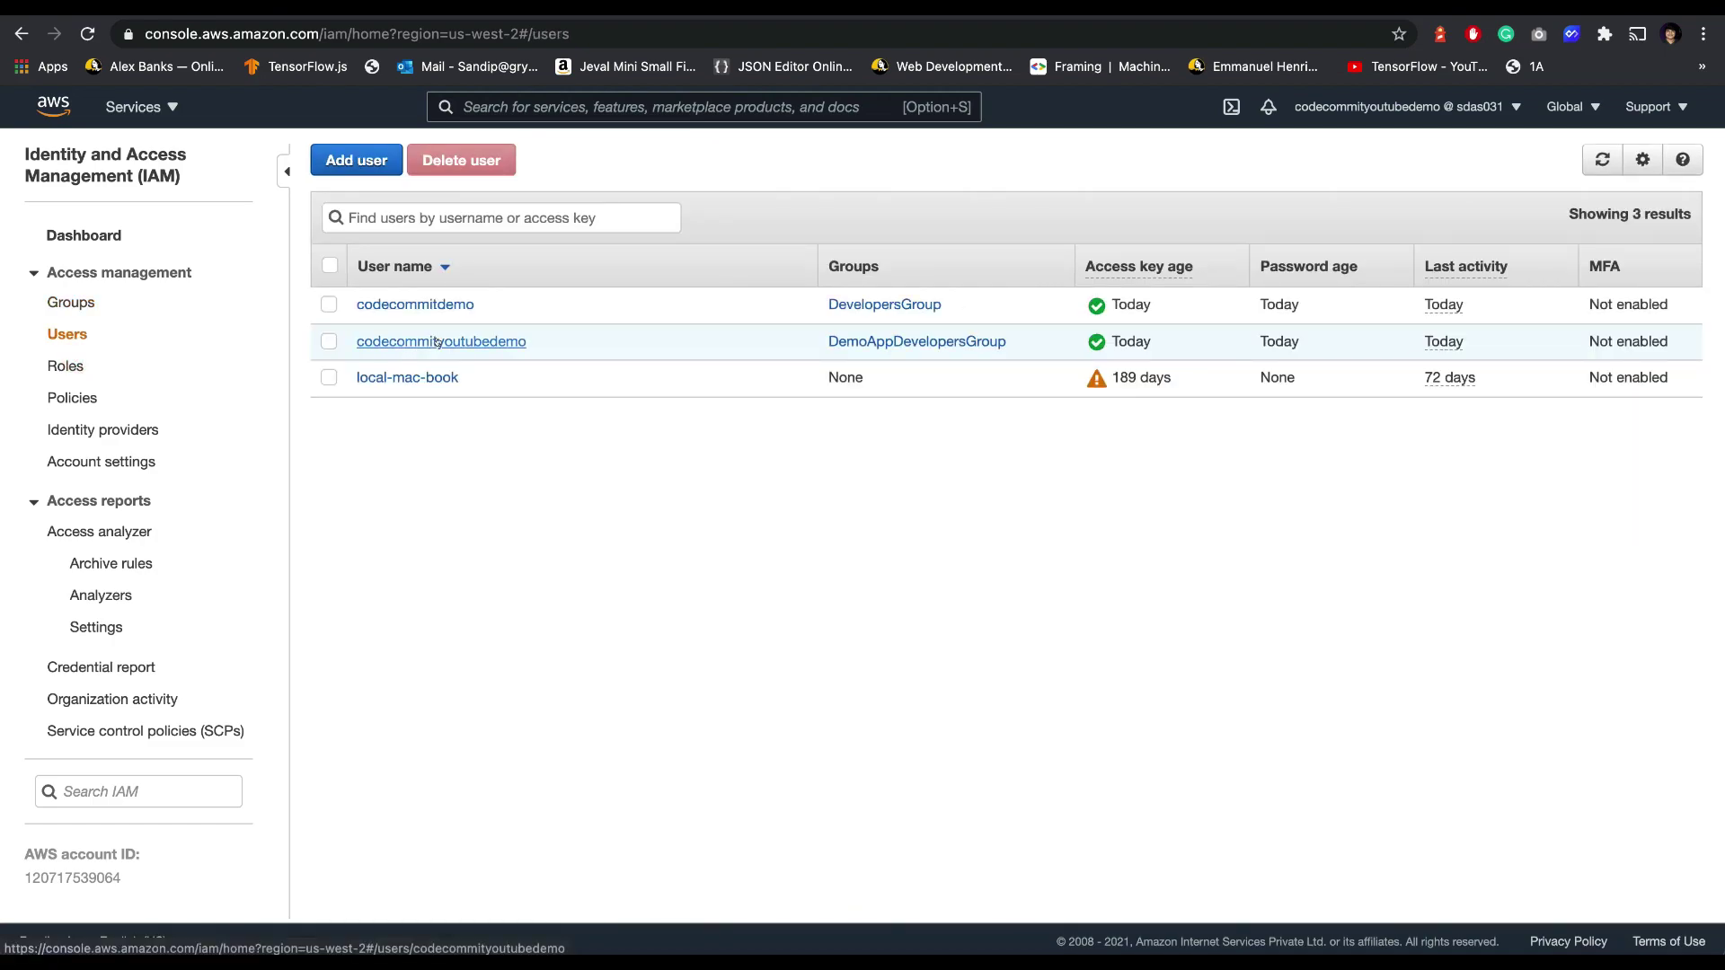
left_click(475, 381)
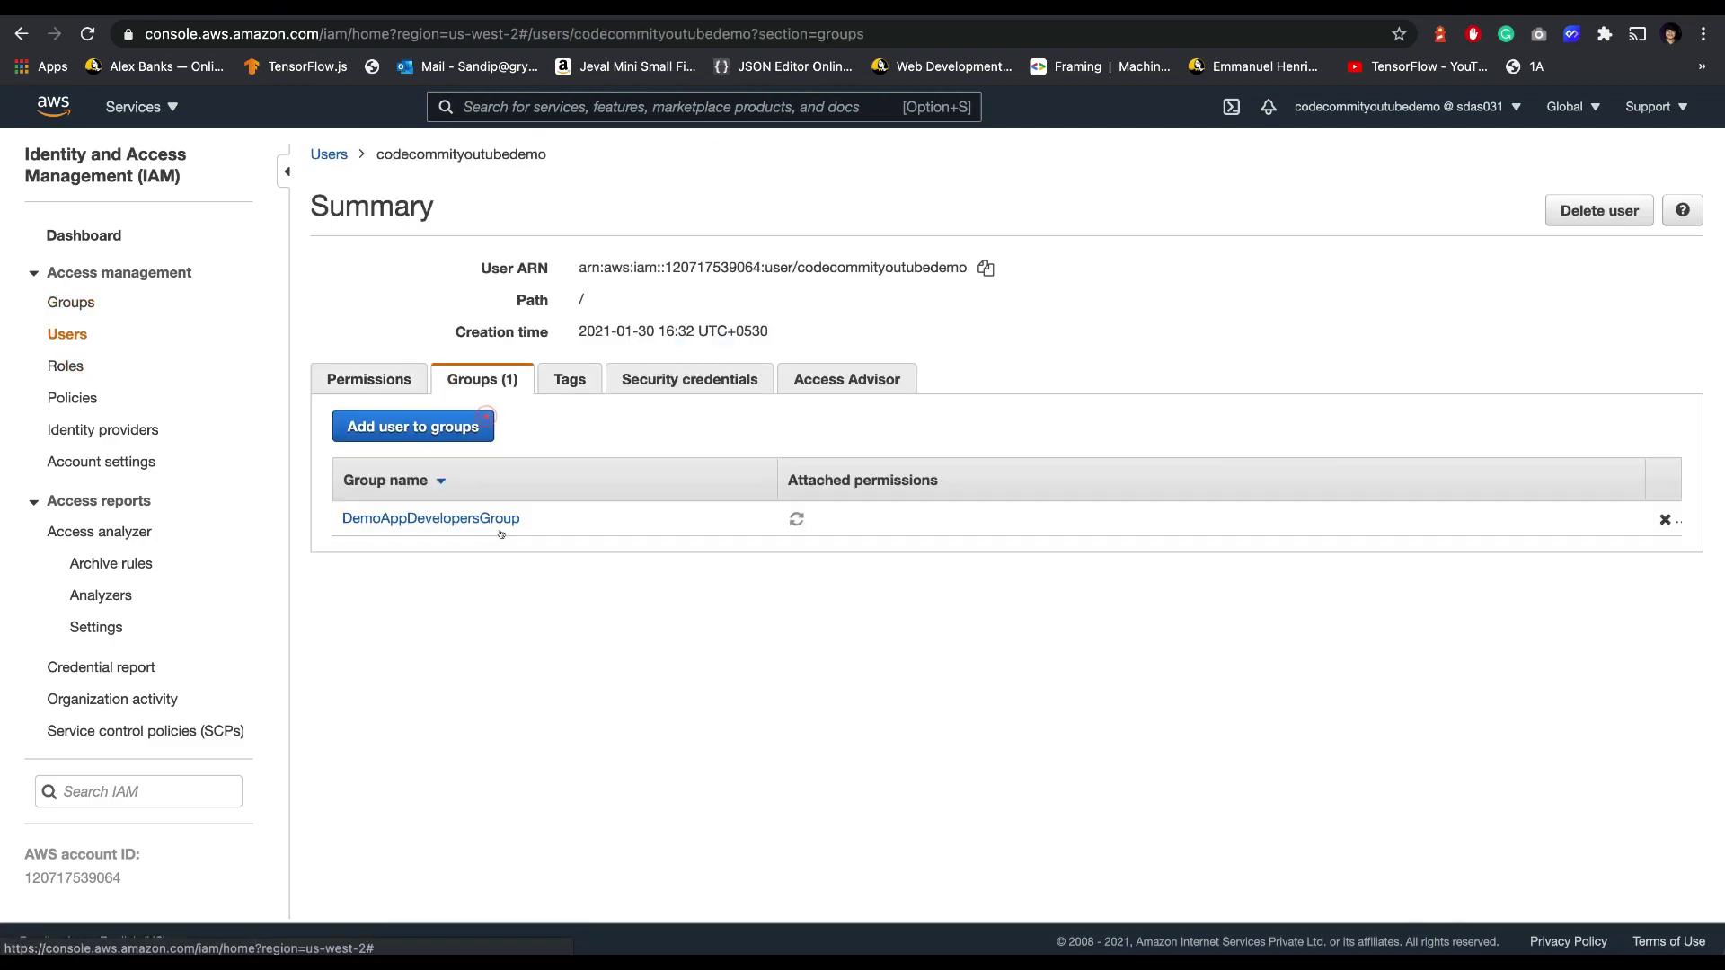
left_click(1662, 518)
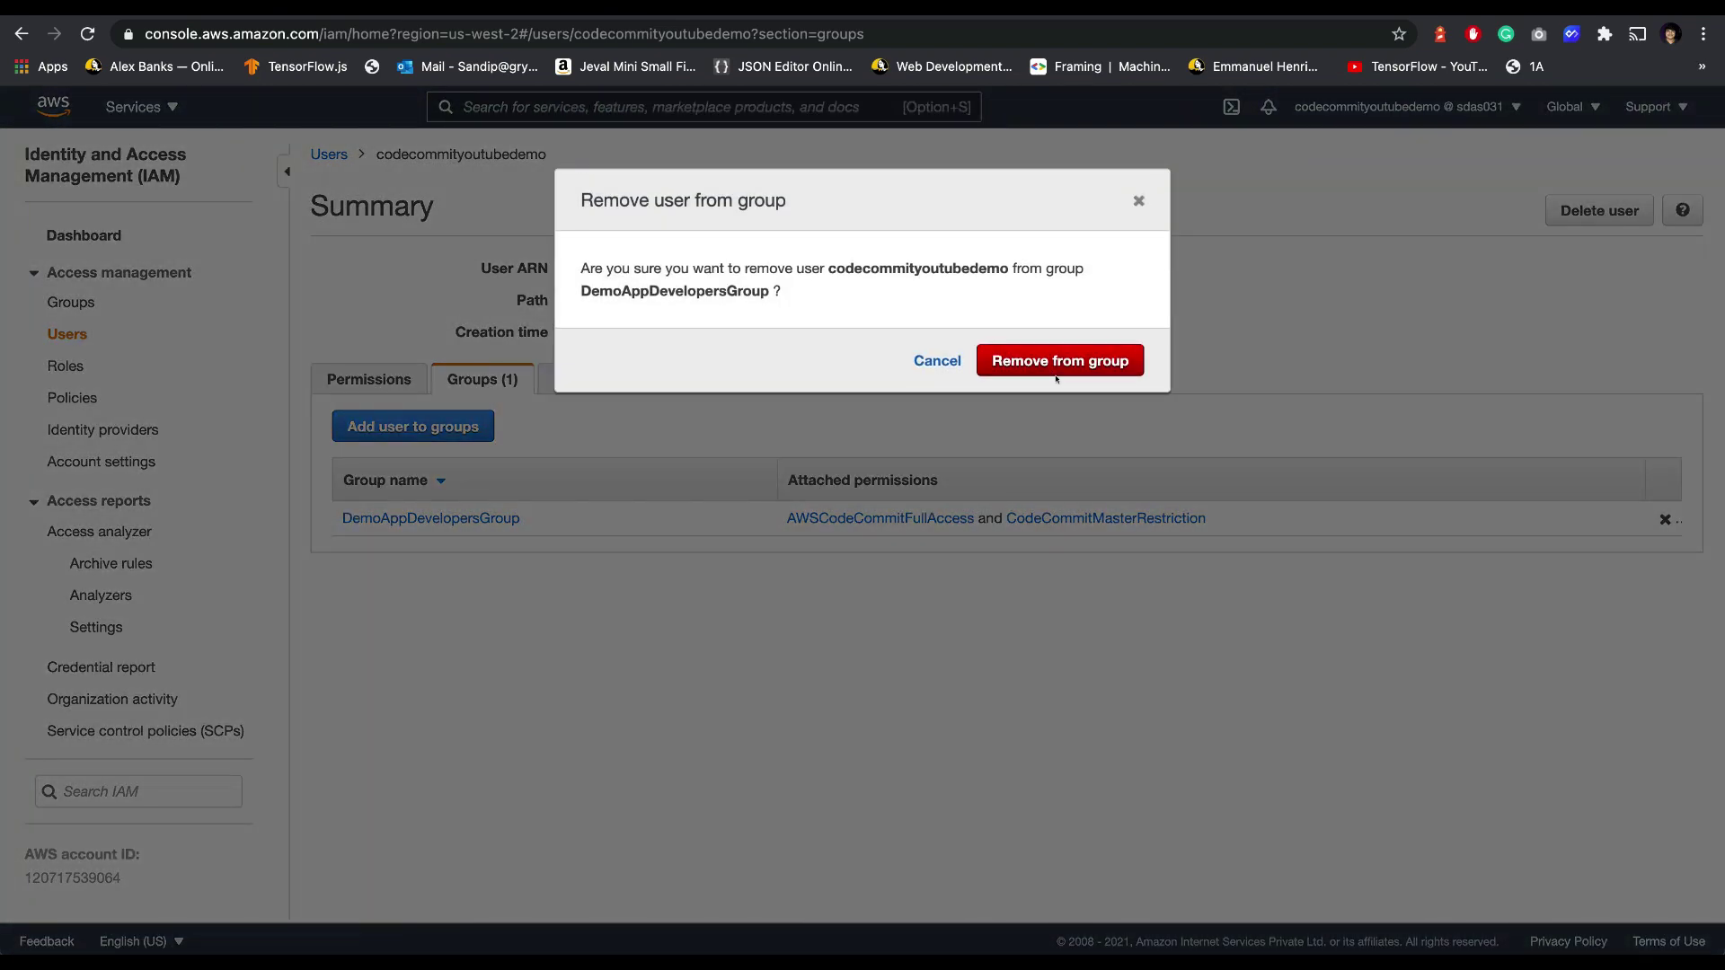
left_click(1066, 369)
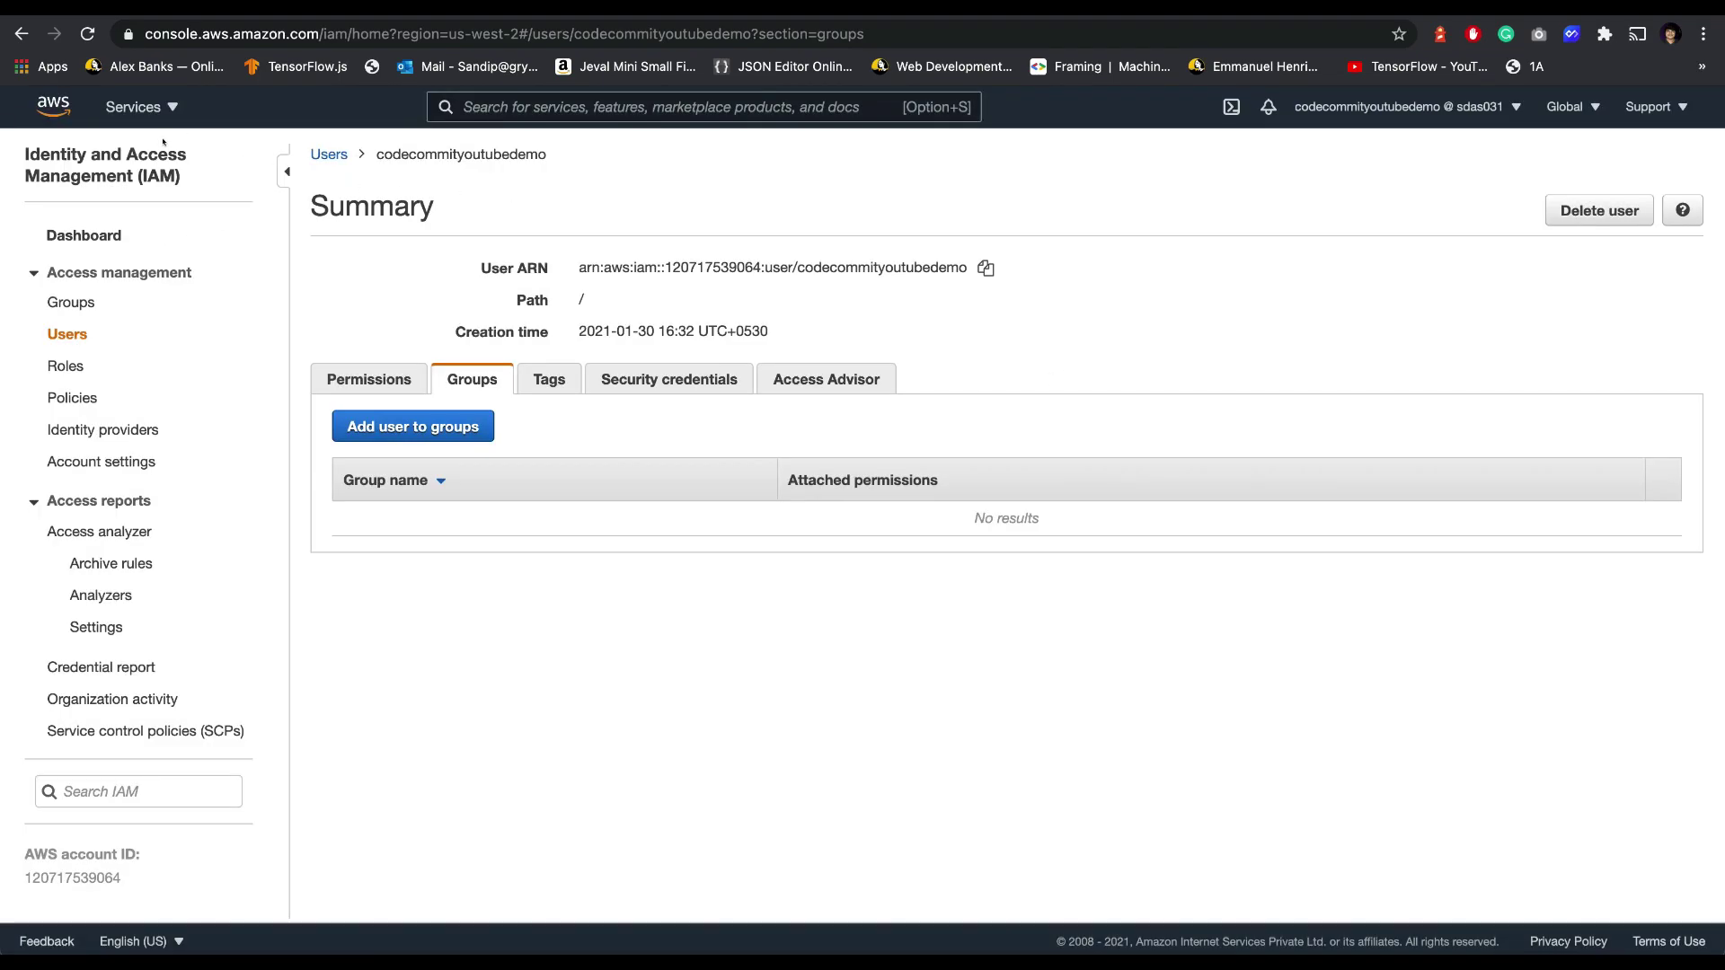
Step: Go back to CodeCommit and open the New Feature 2 pull request in demorepo
left_click(499, 95)
type("code commit")
left_click(575, 260)
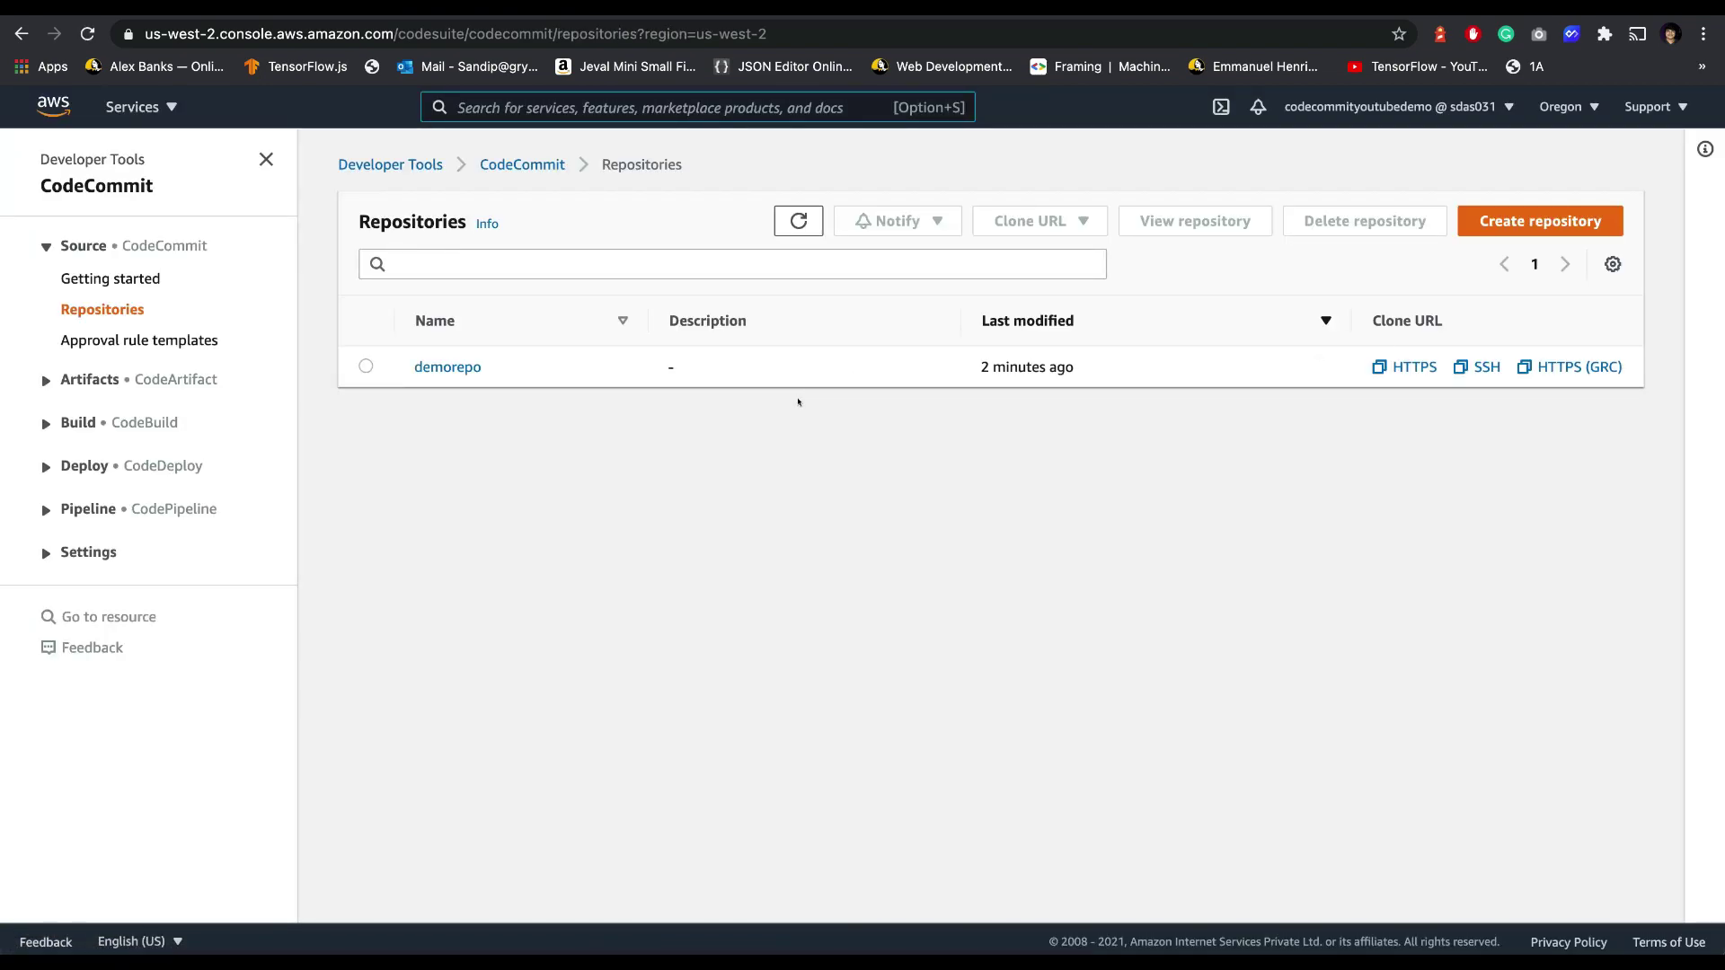
left_click(430, 367)
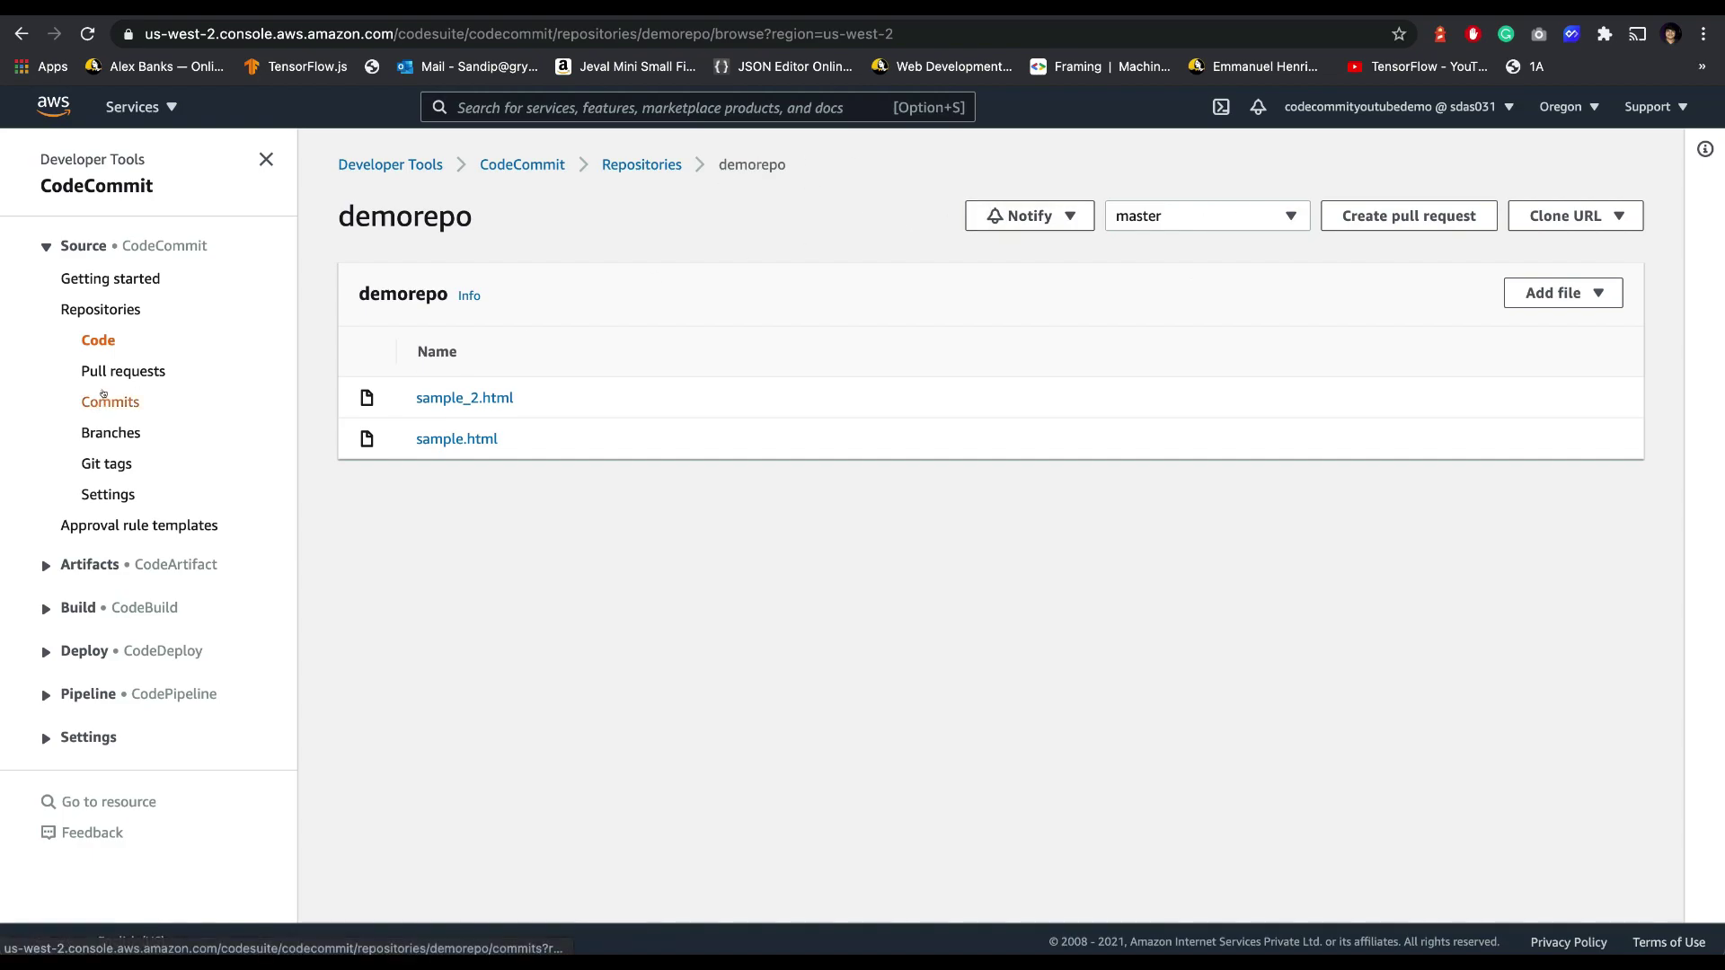
left_click(121, 372)
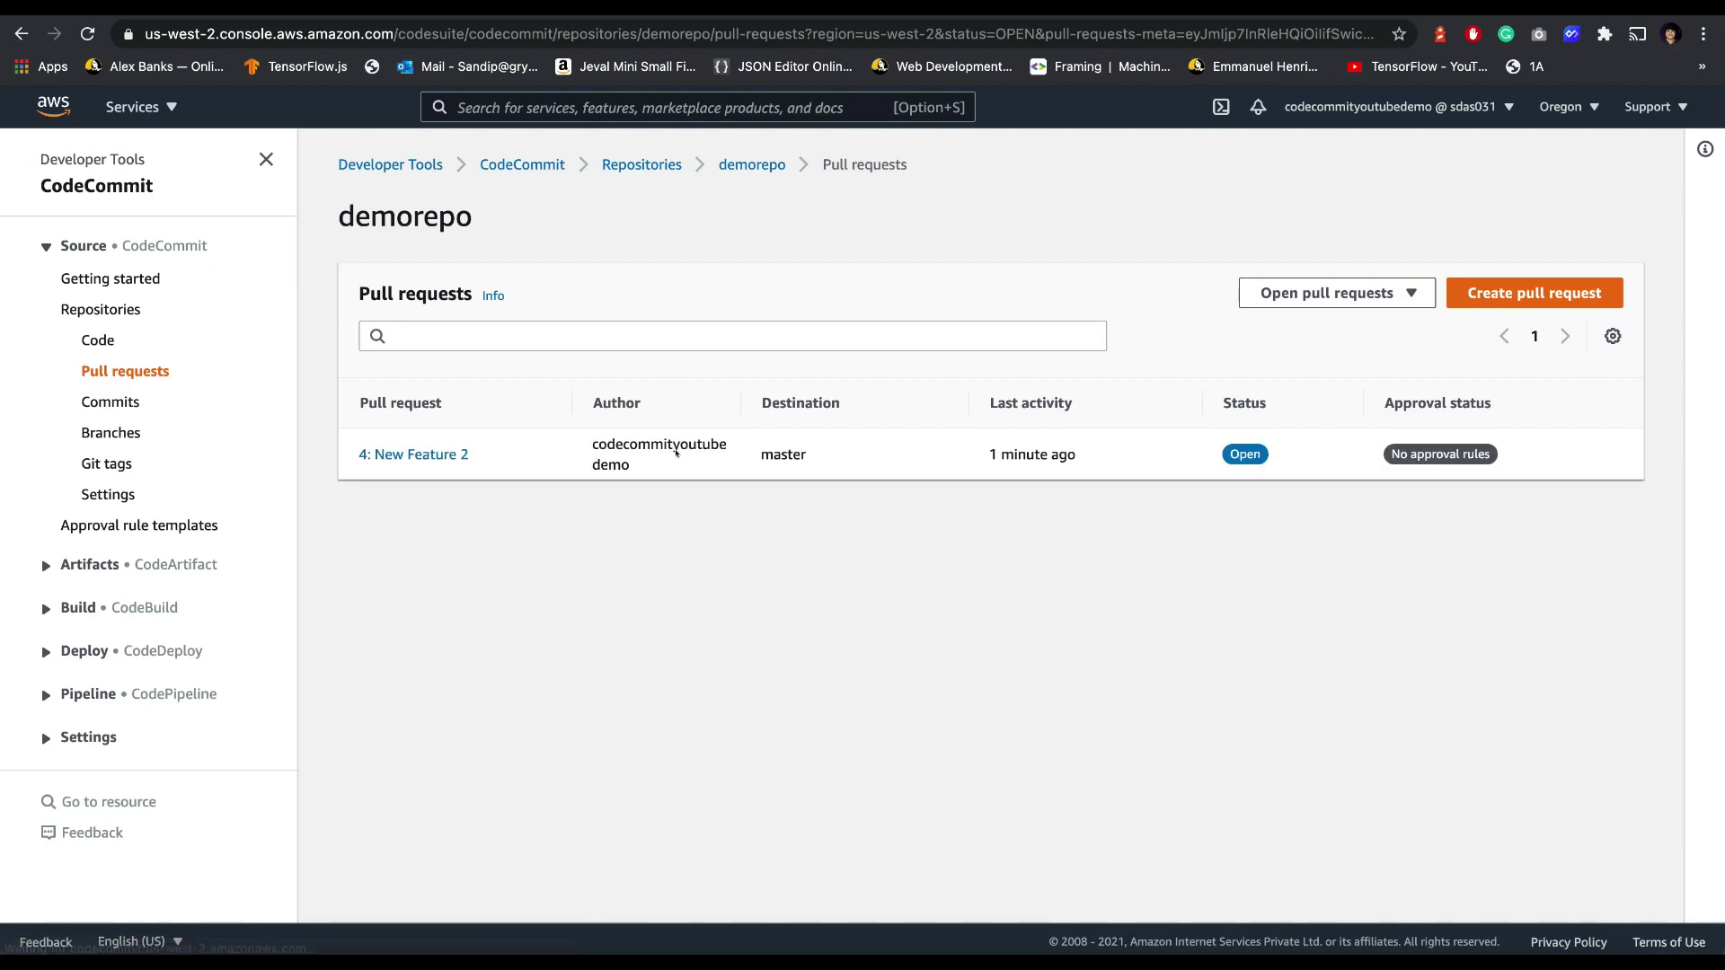
left_click(422, 449)
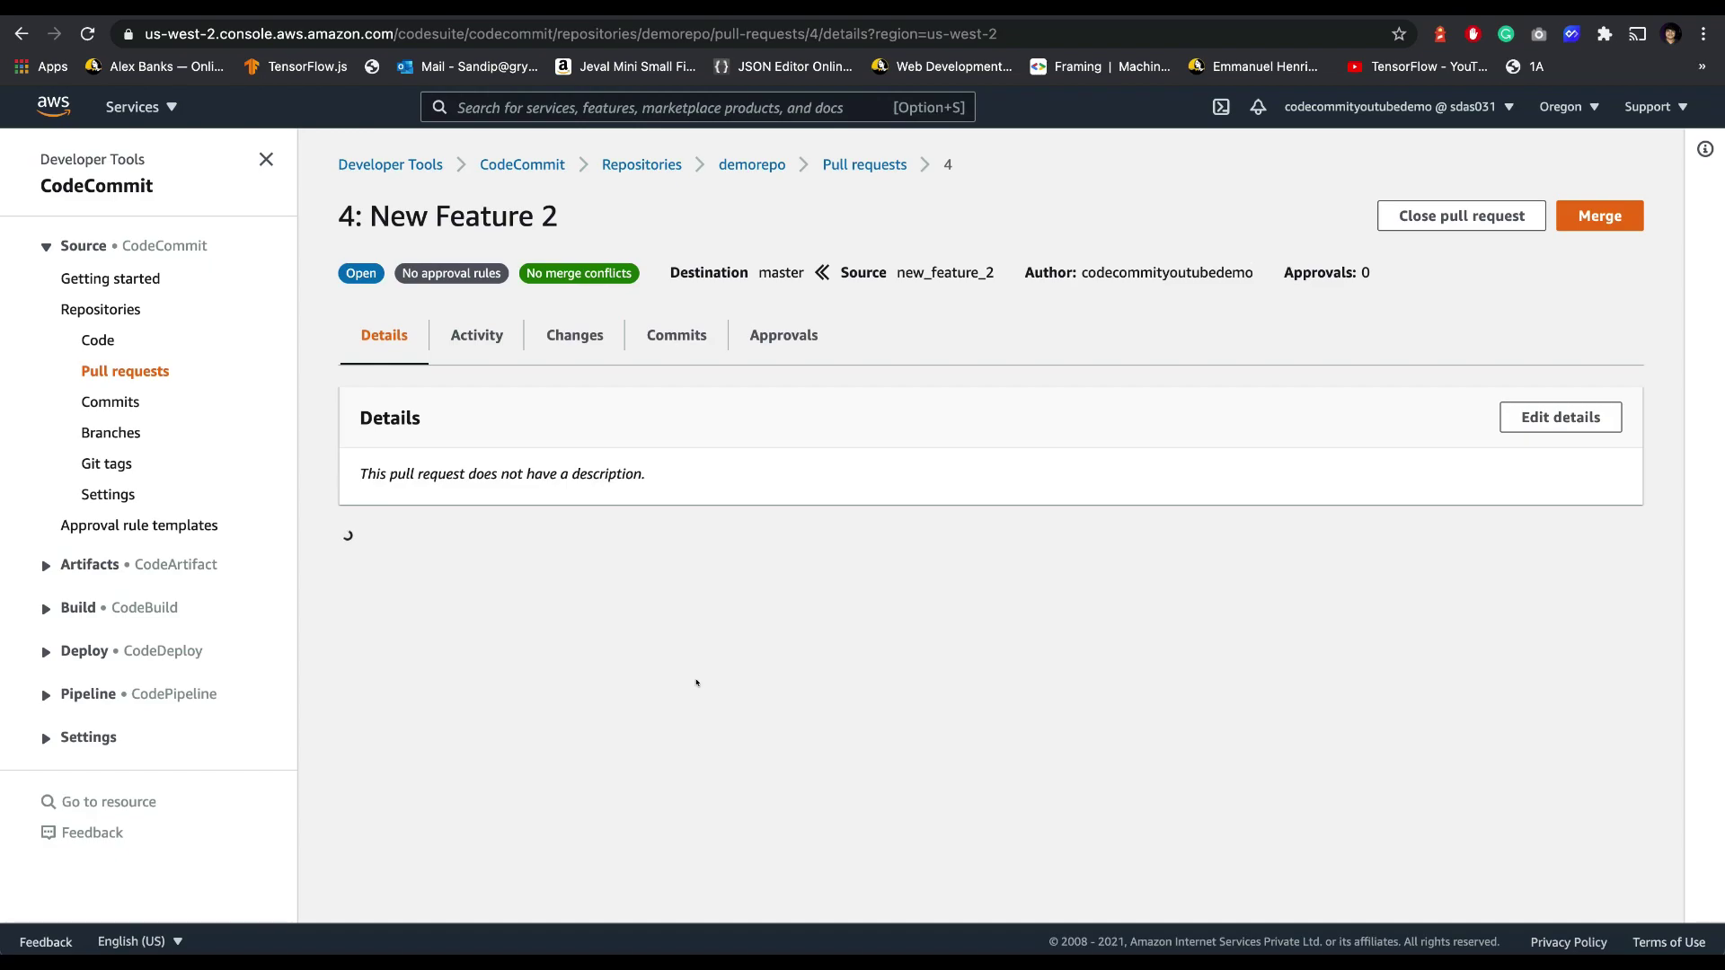
Step: Review the pull request's changes and approvals, merge it with Fast forward merge and source branch deletion, and list demorepo's branches
left_click(578, 340)
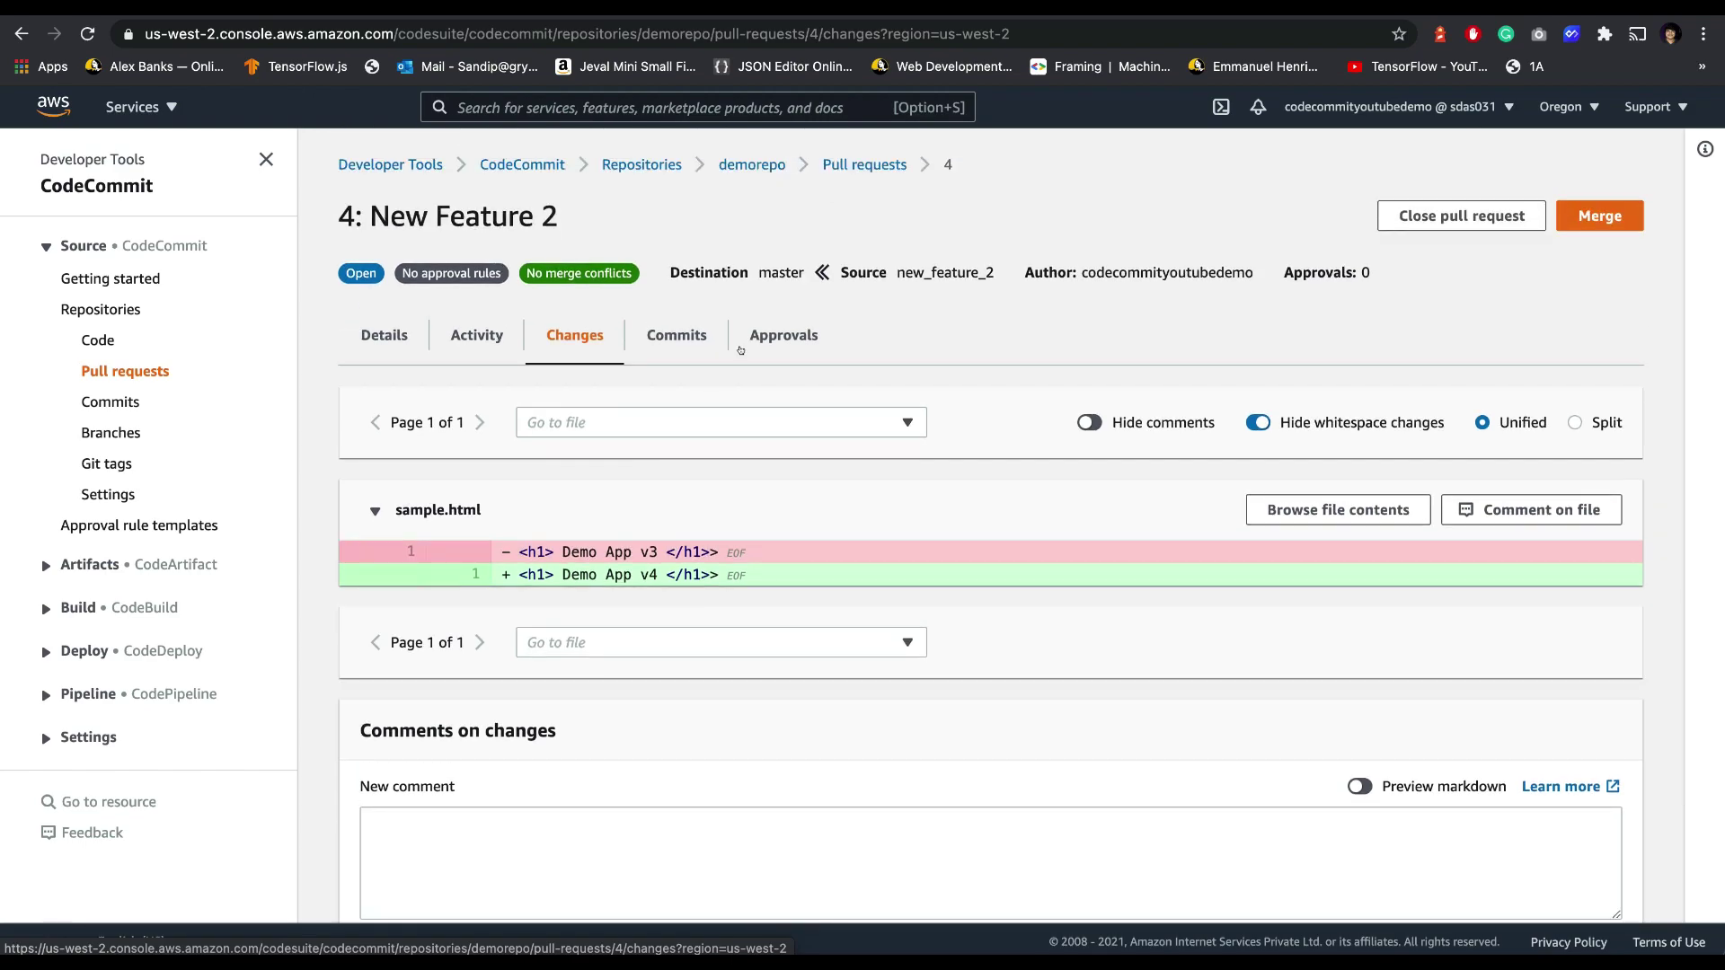
left_click(809, 331)
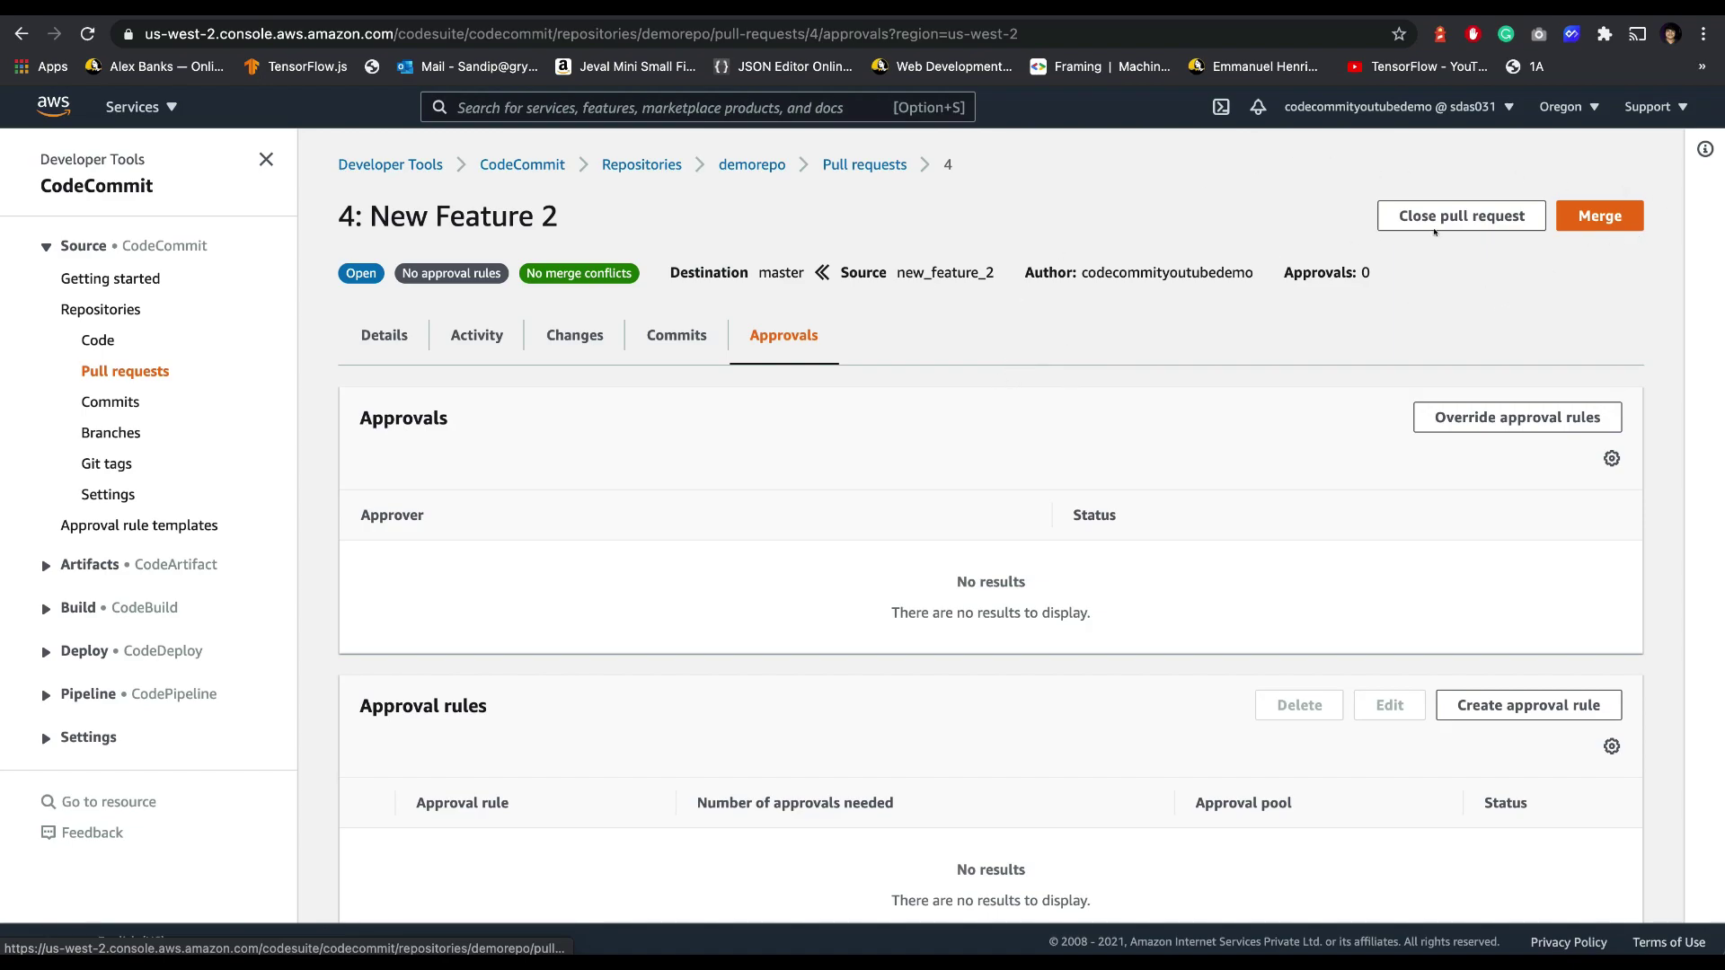
left_click(1561, 224)
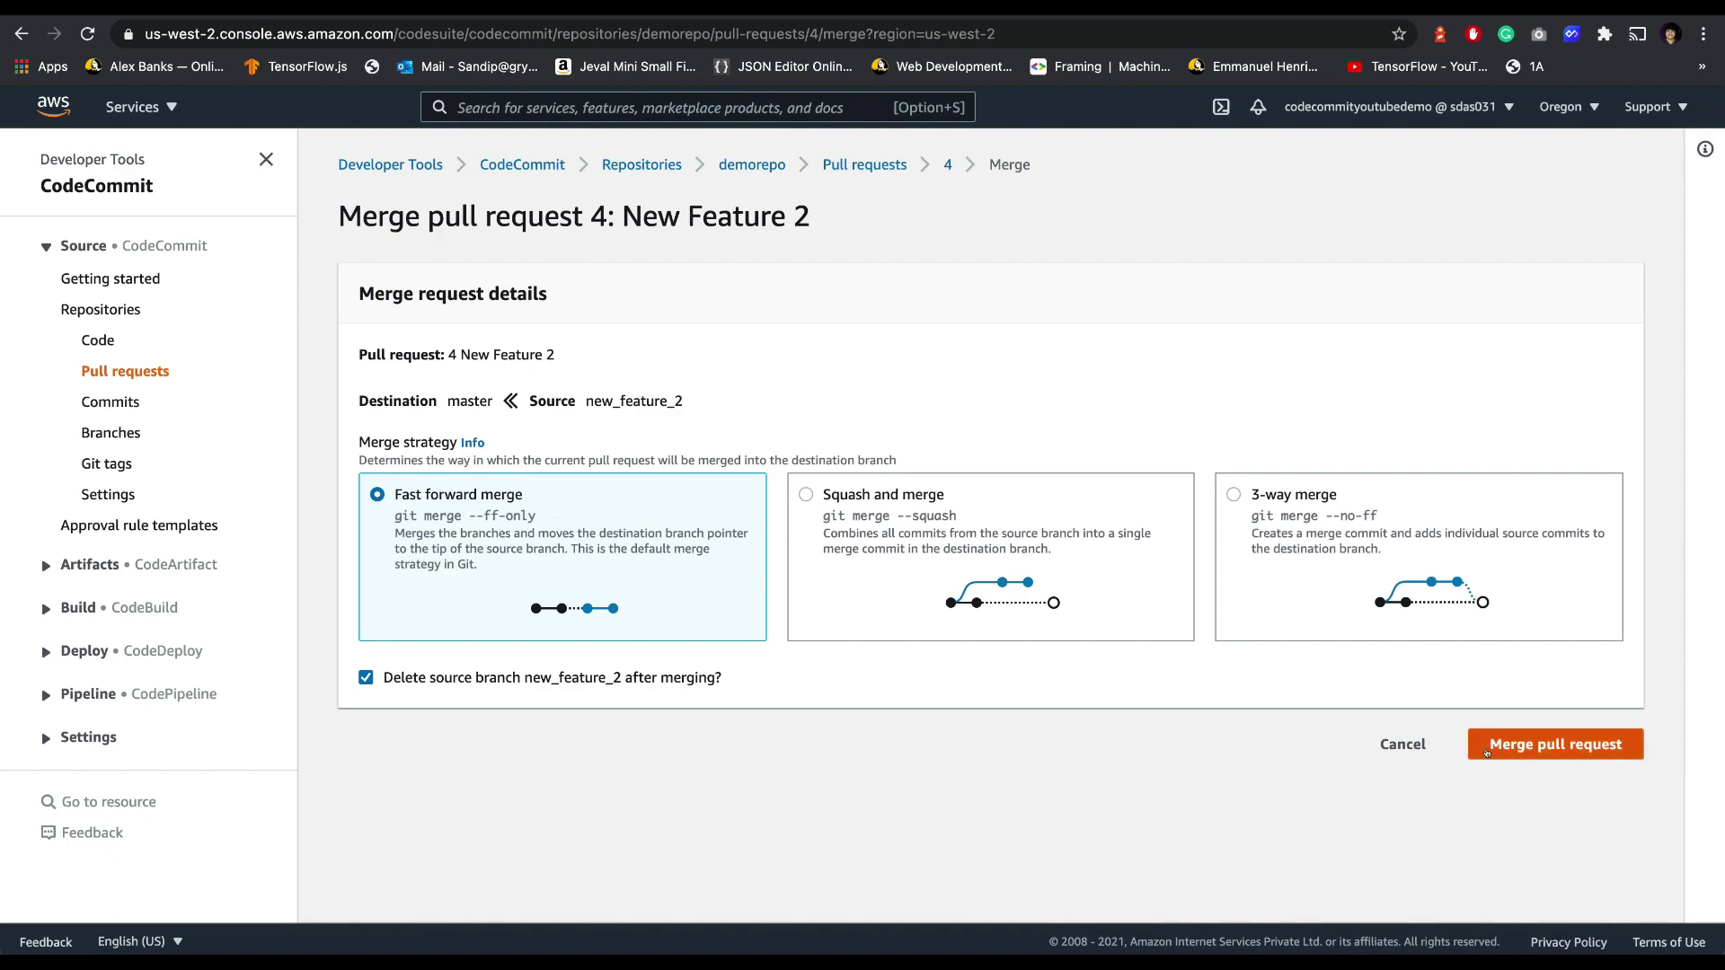
left_click(1572, 750)
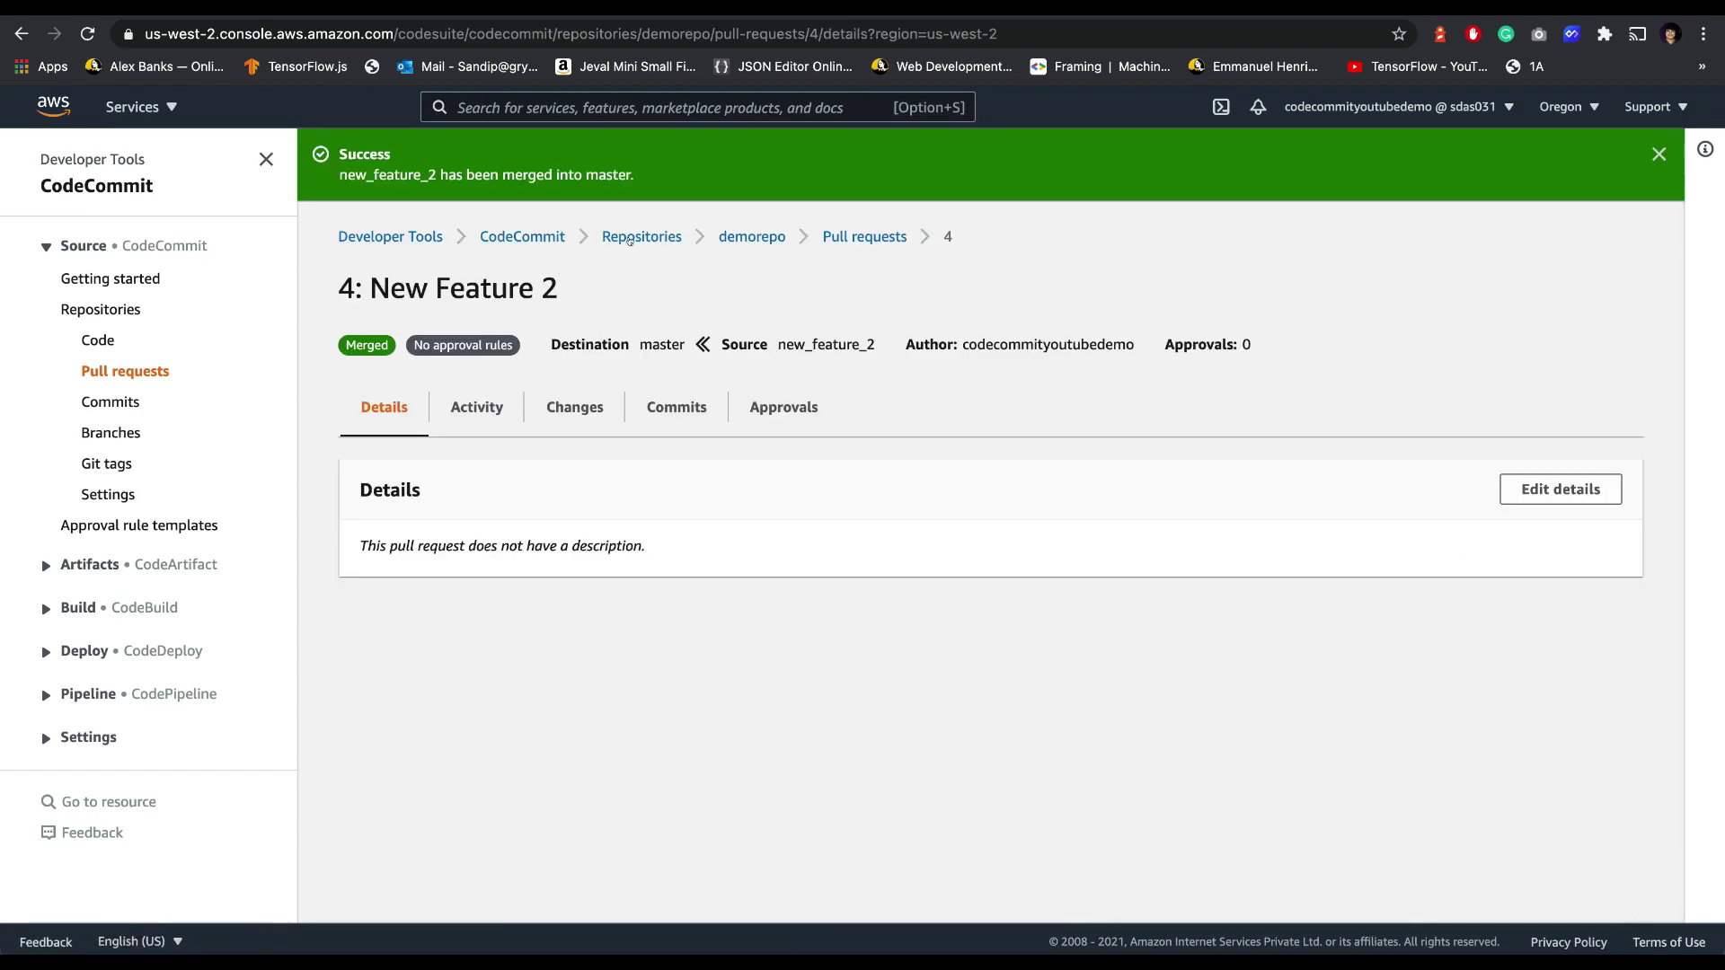
left_click(750, 236)
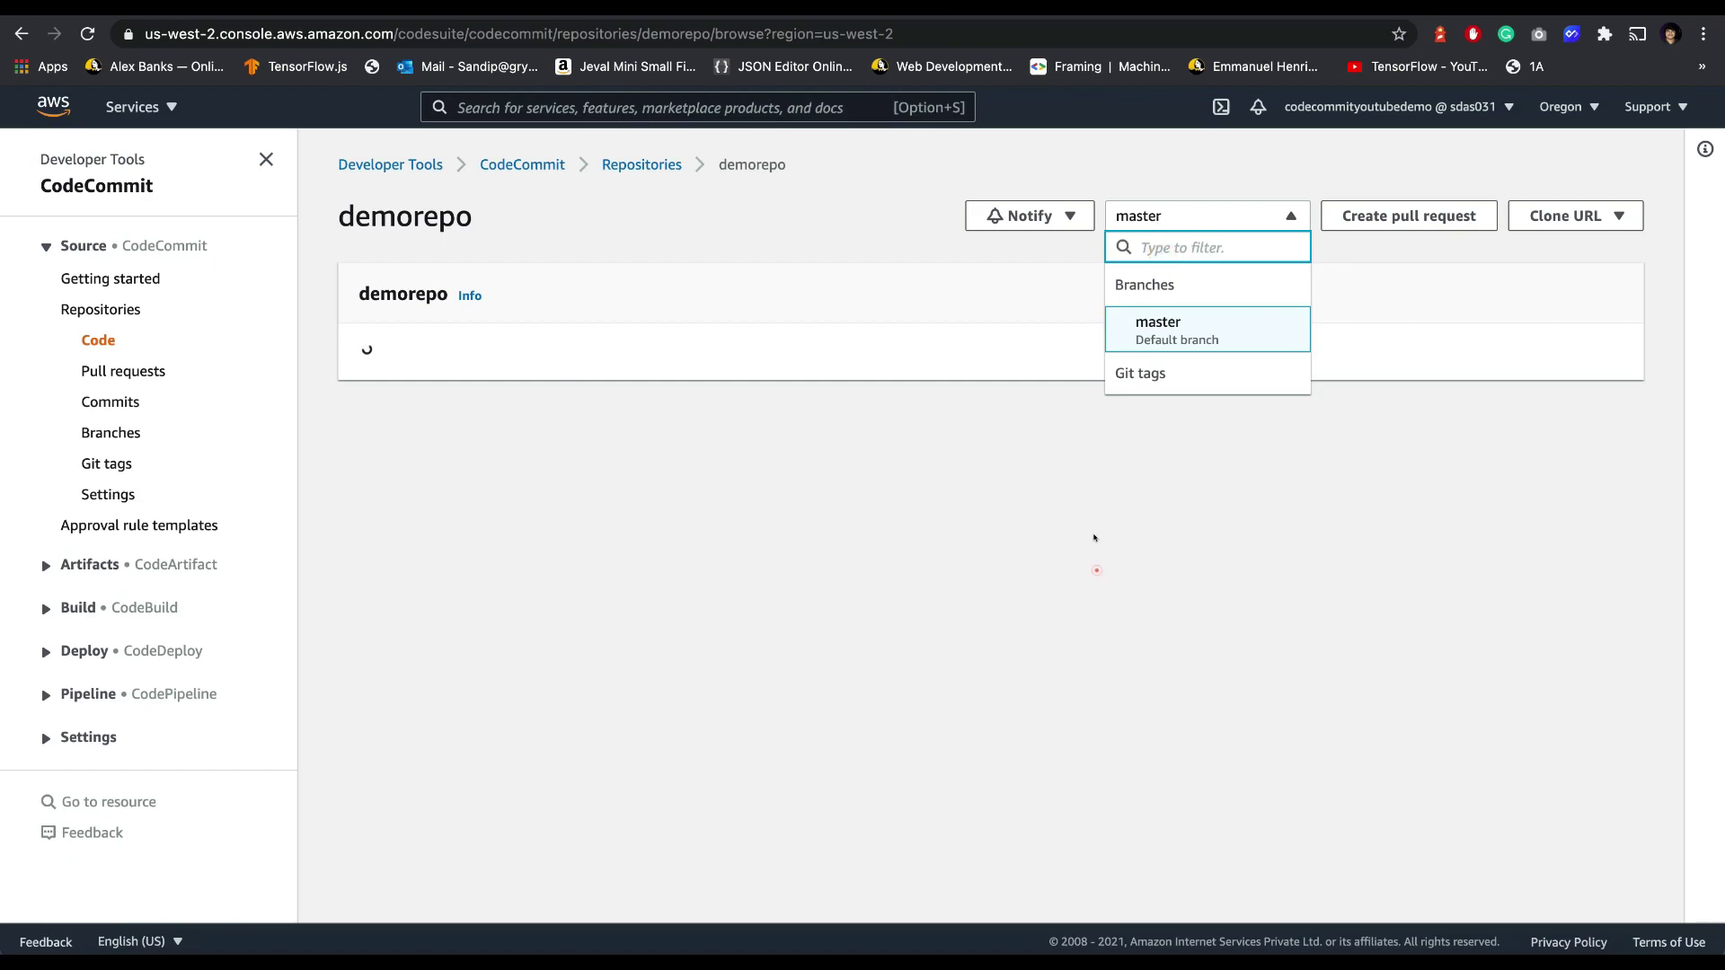
Step: Switch to the terminal, check out the master branch and pull master from origin
key("super+Tab")
type("git checkout master")
key("Return")
type("git pull origin master")
key("Return")
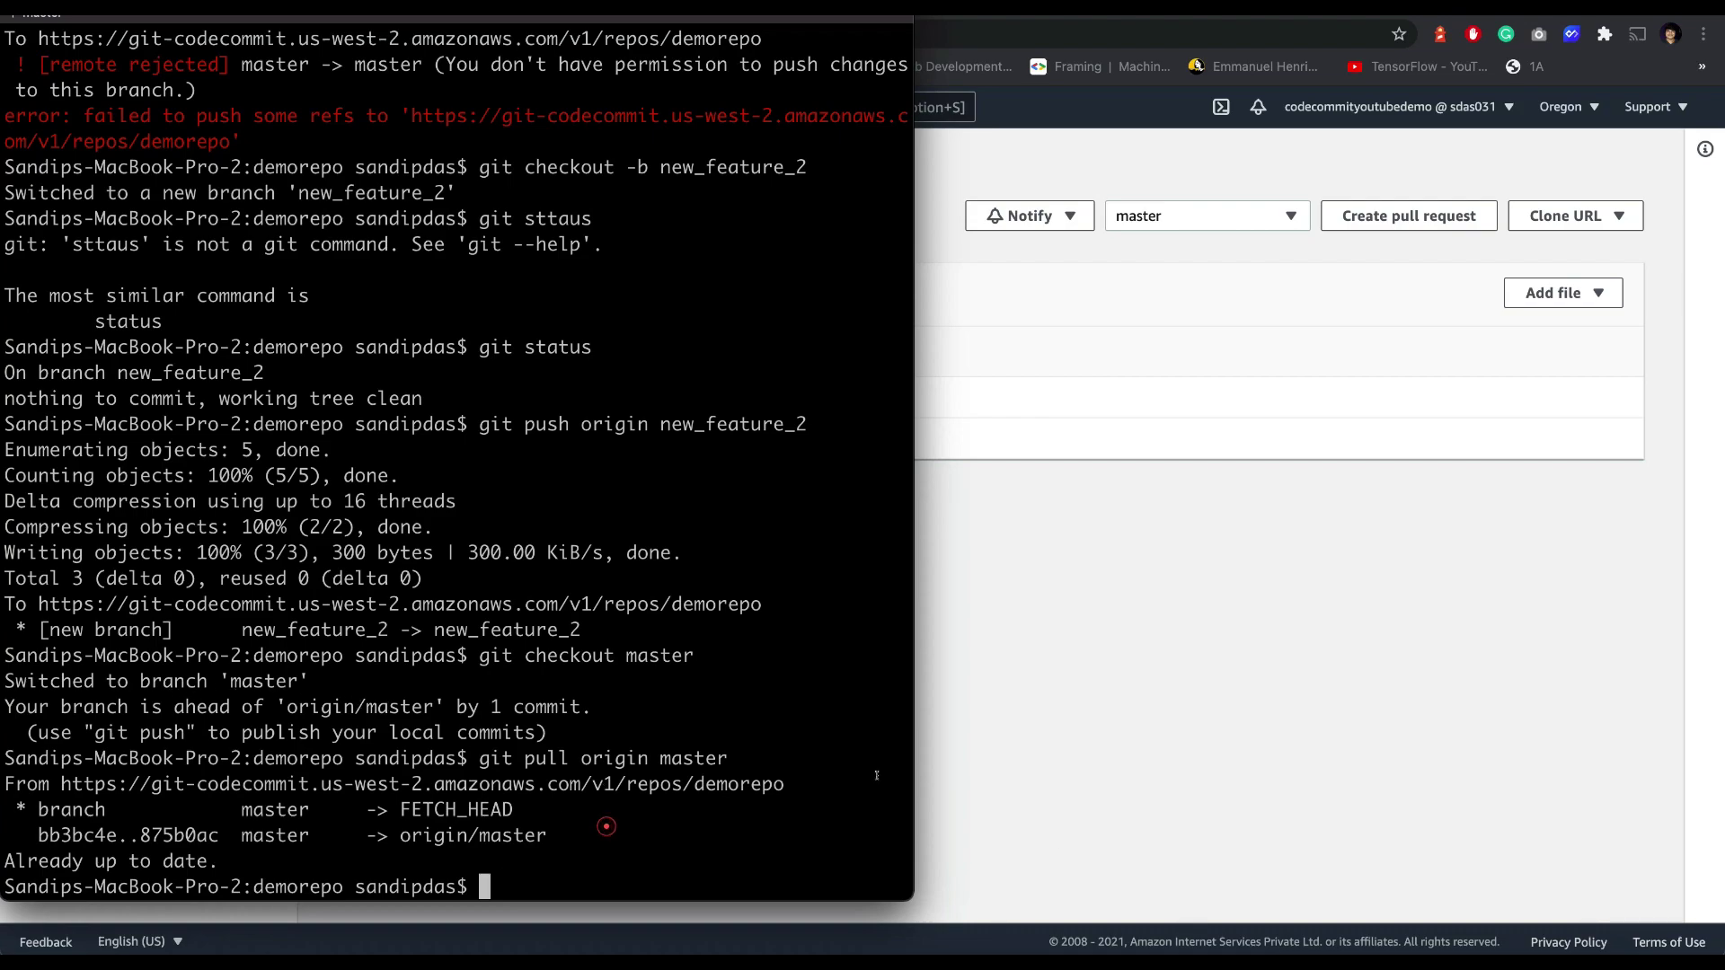
Step: Switch back to Chrome, open demorepo's repository settings and examine the general options from repository name to repository deletion
left_click(1131, 579)
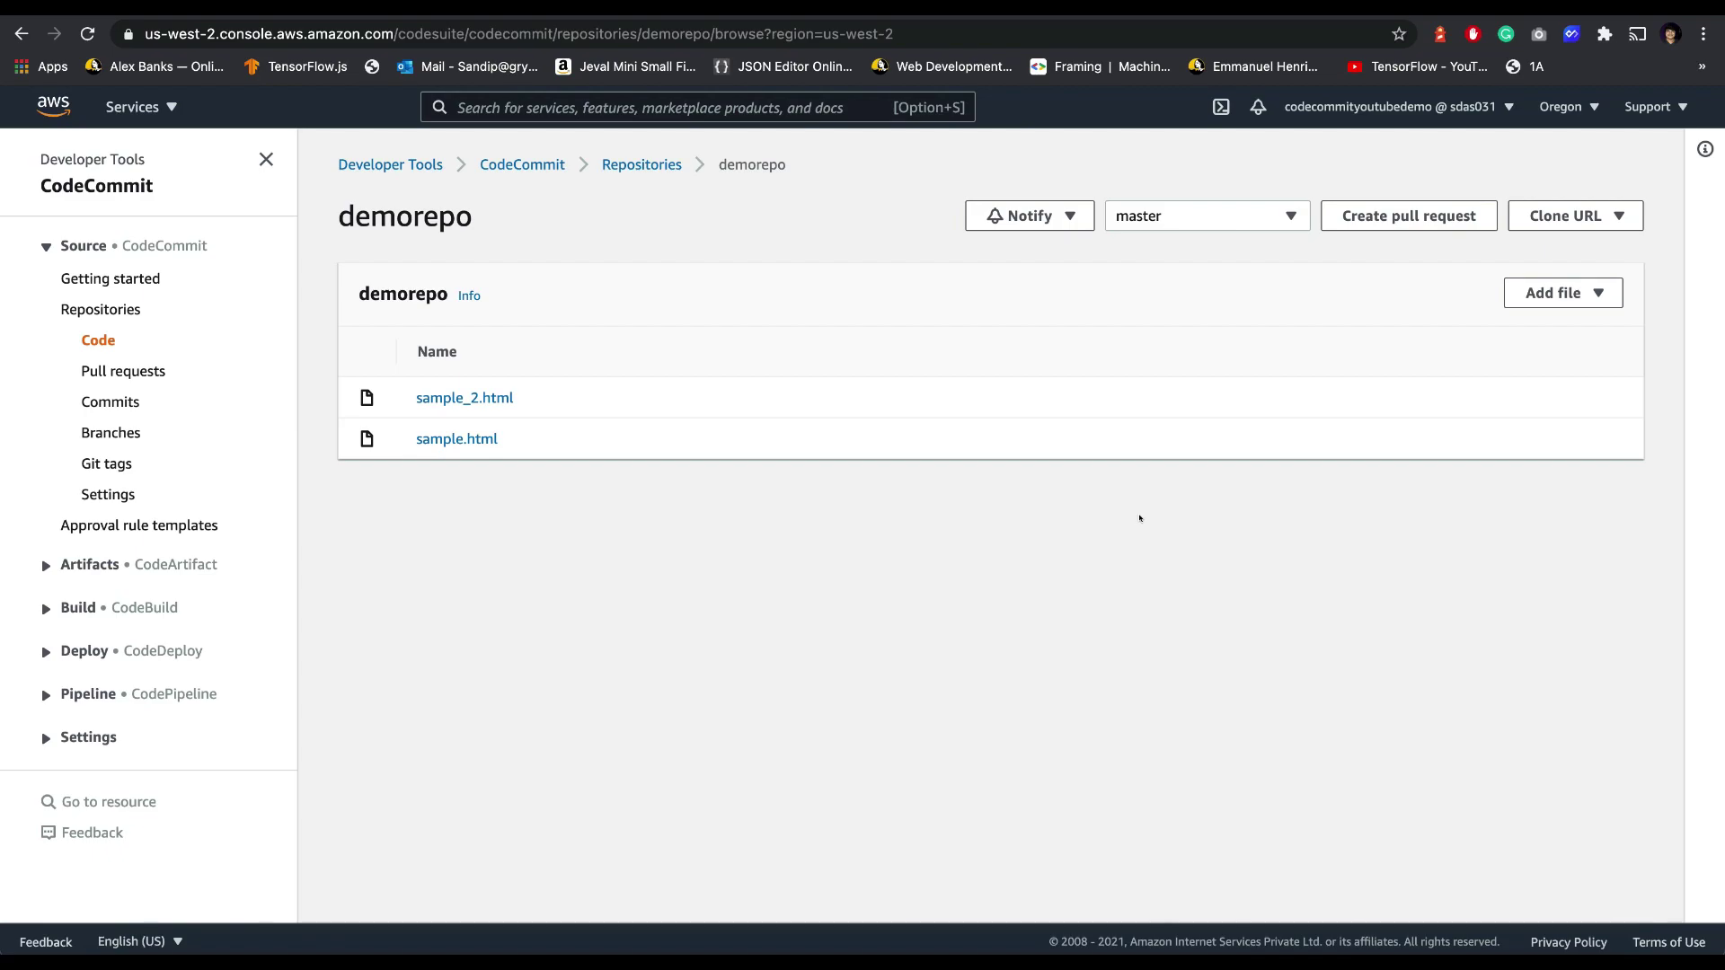
left_click(776, 590)
left_click(641, 166)
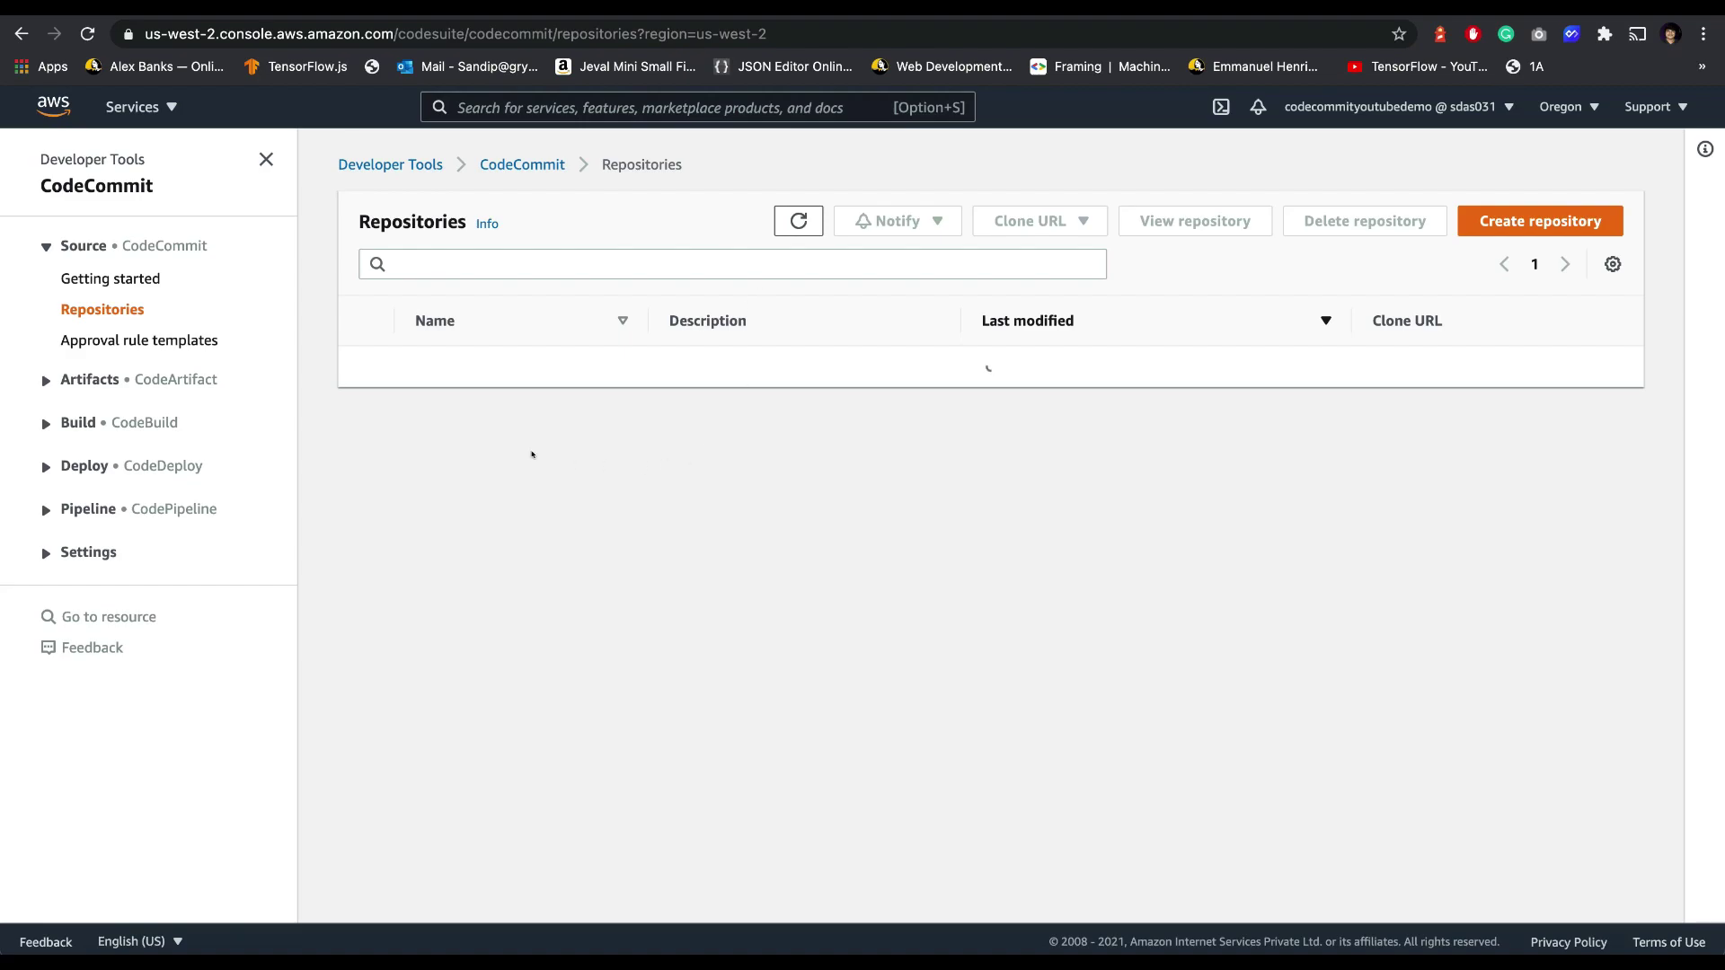
left_click(449, 368)
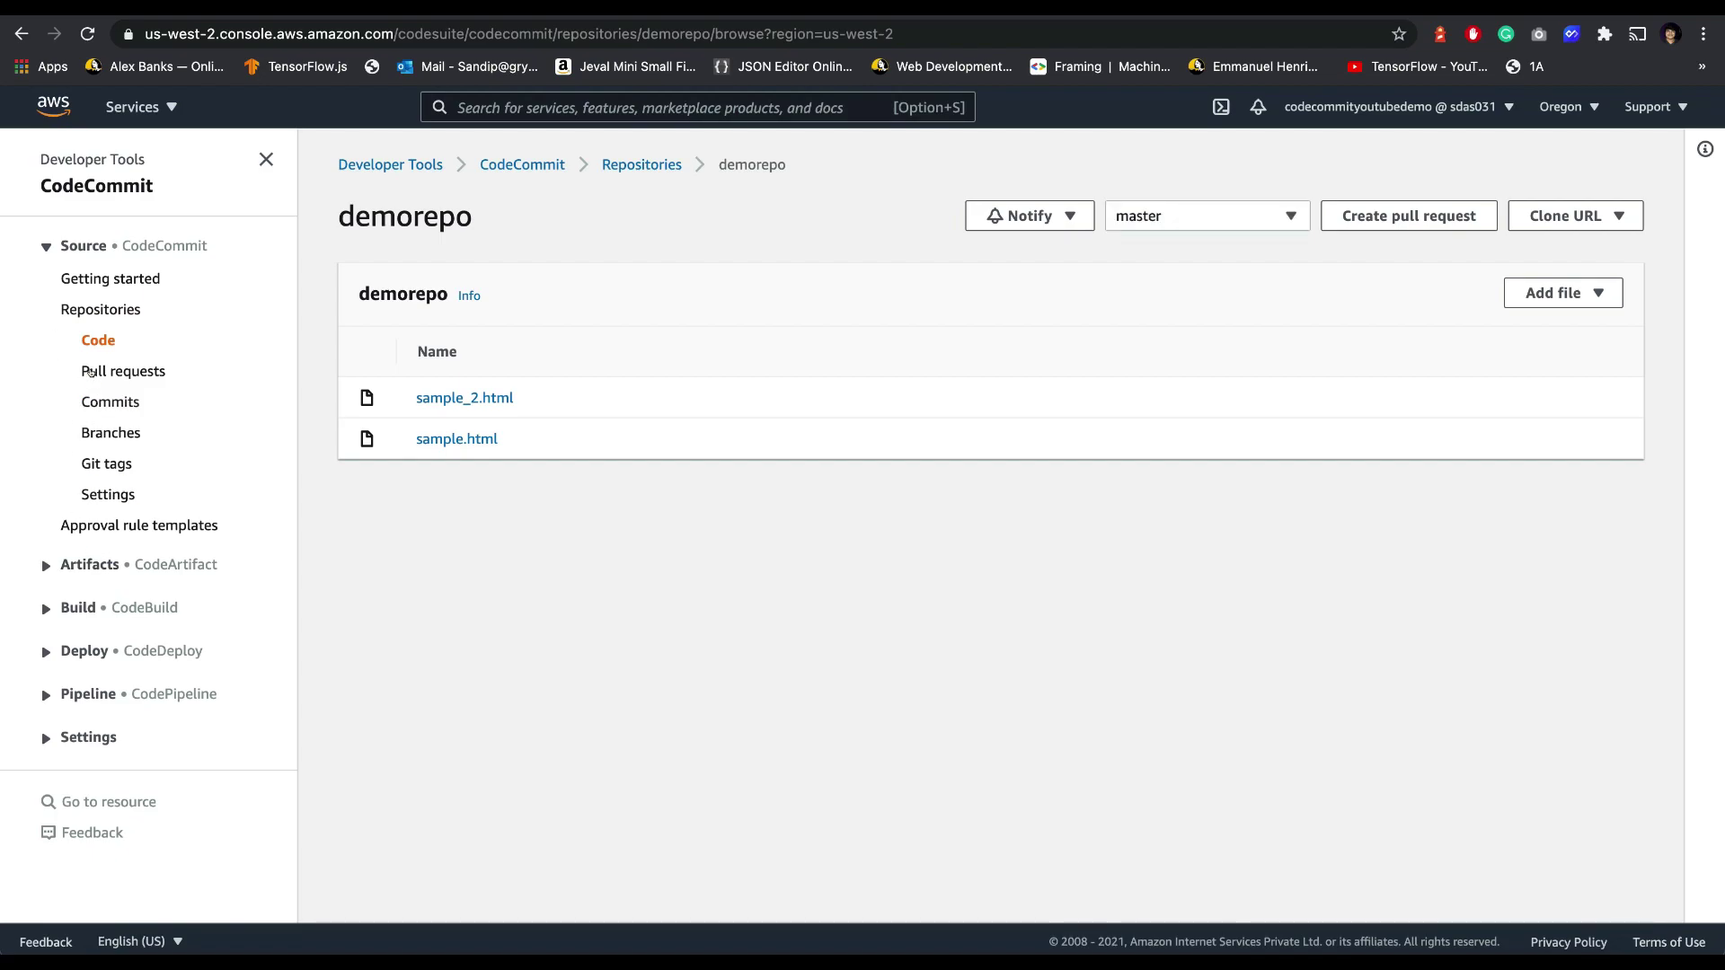
left_click(96, 495)
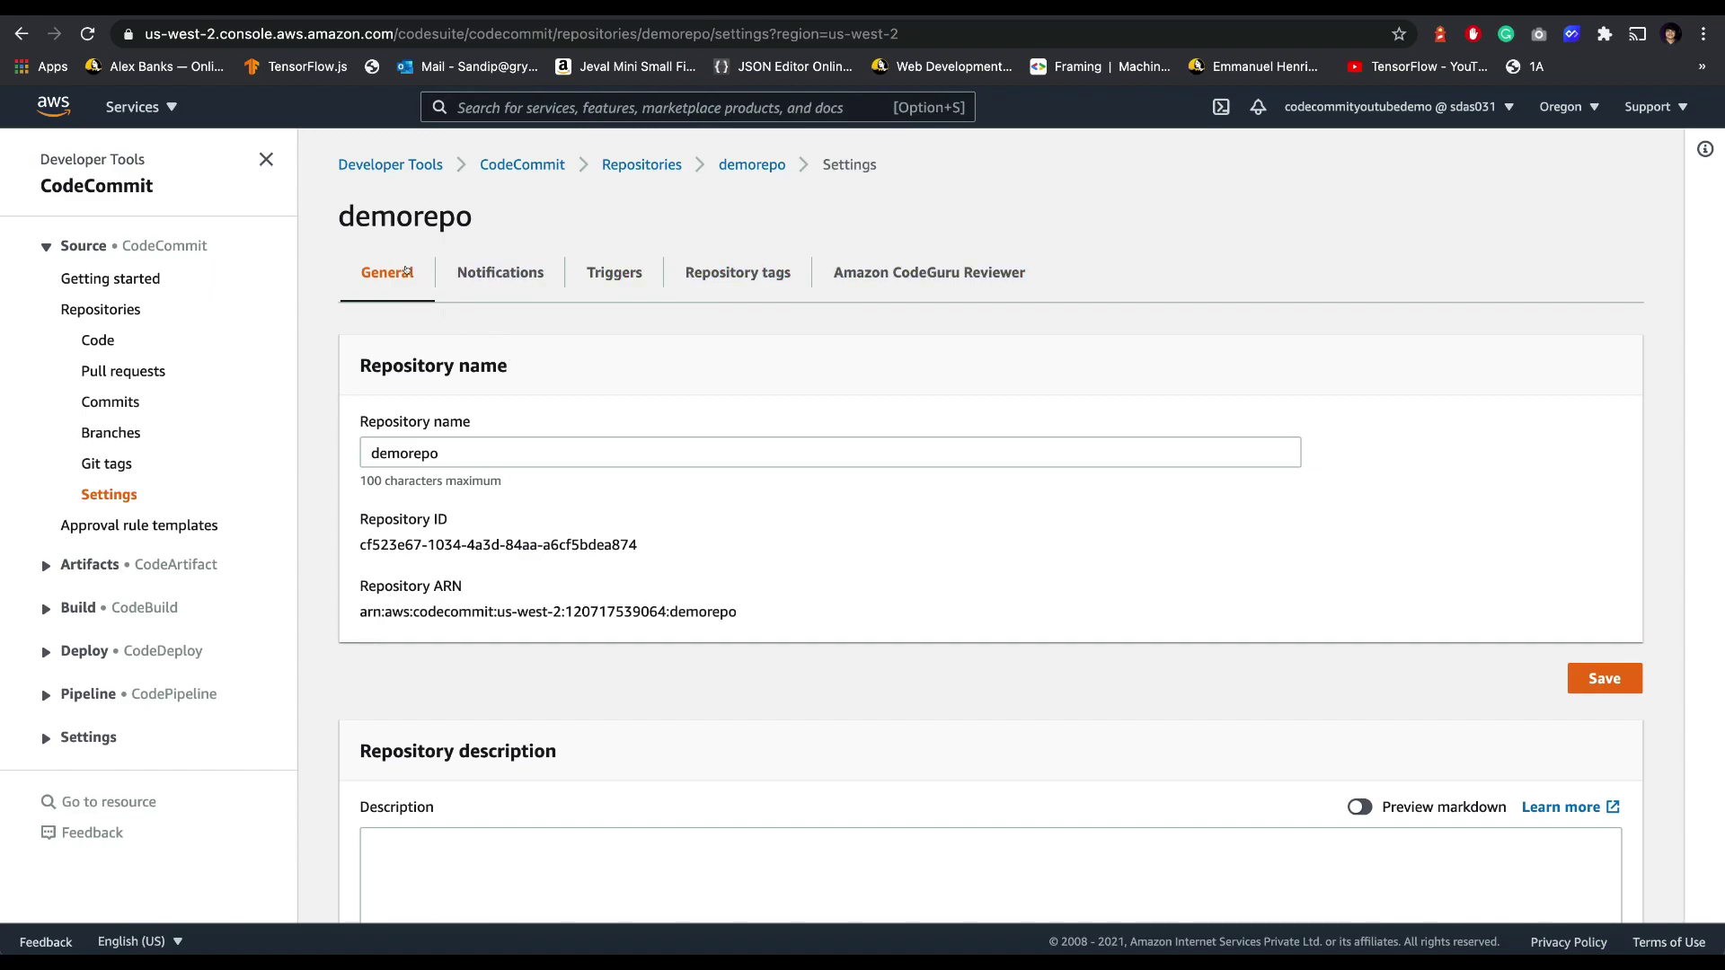
scroll(542, 599, "down", 7)
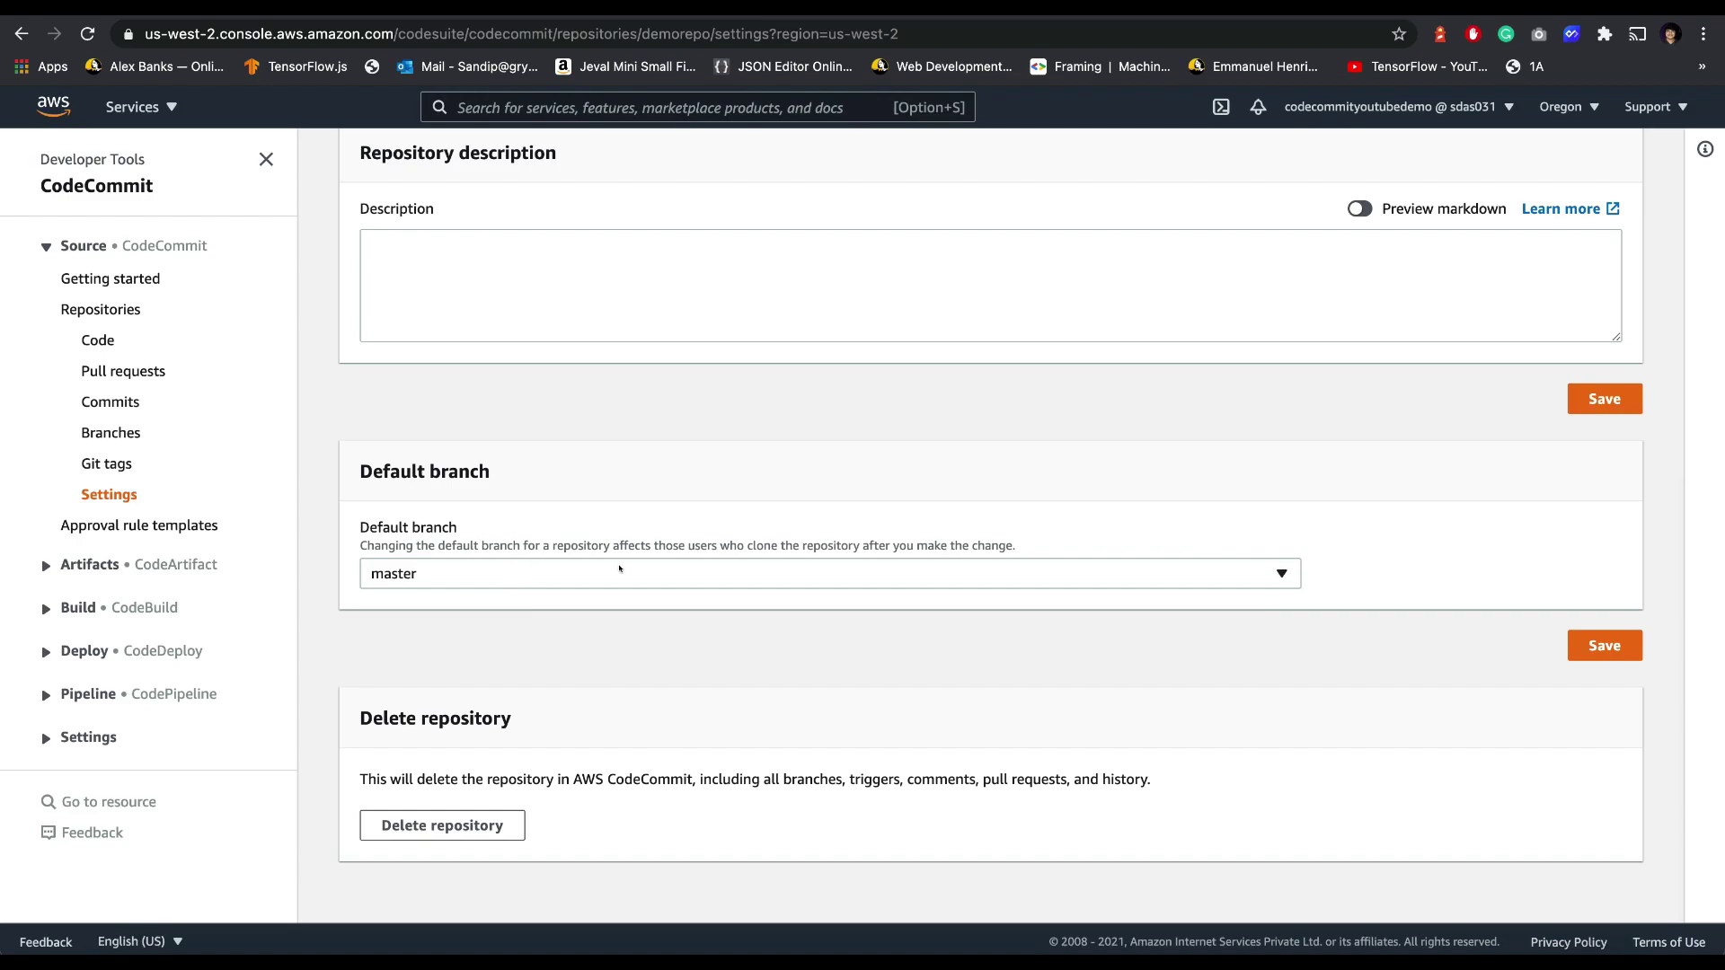
scroll(555, 700, "up", 7)
scroll(543, 693, "down", 7)
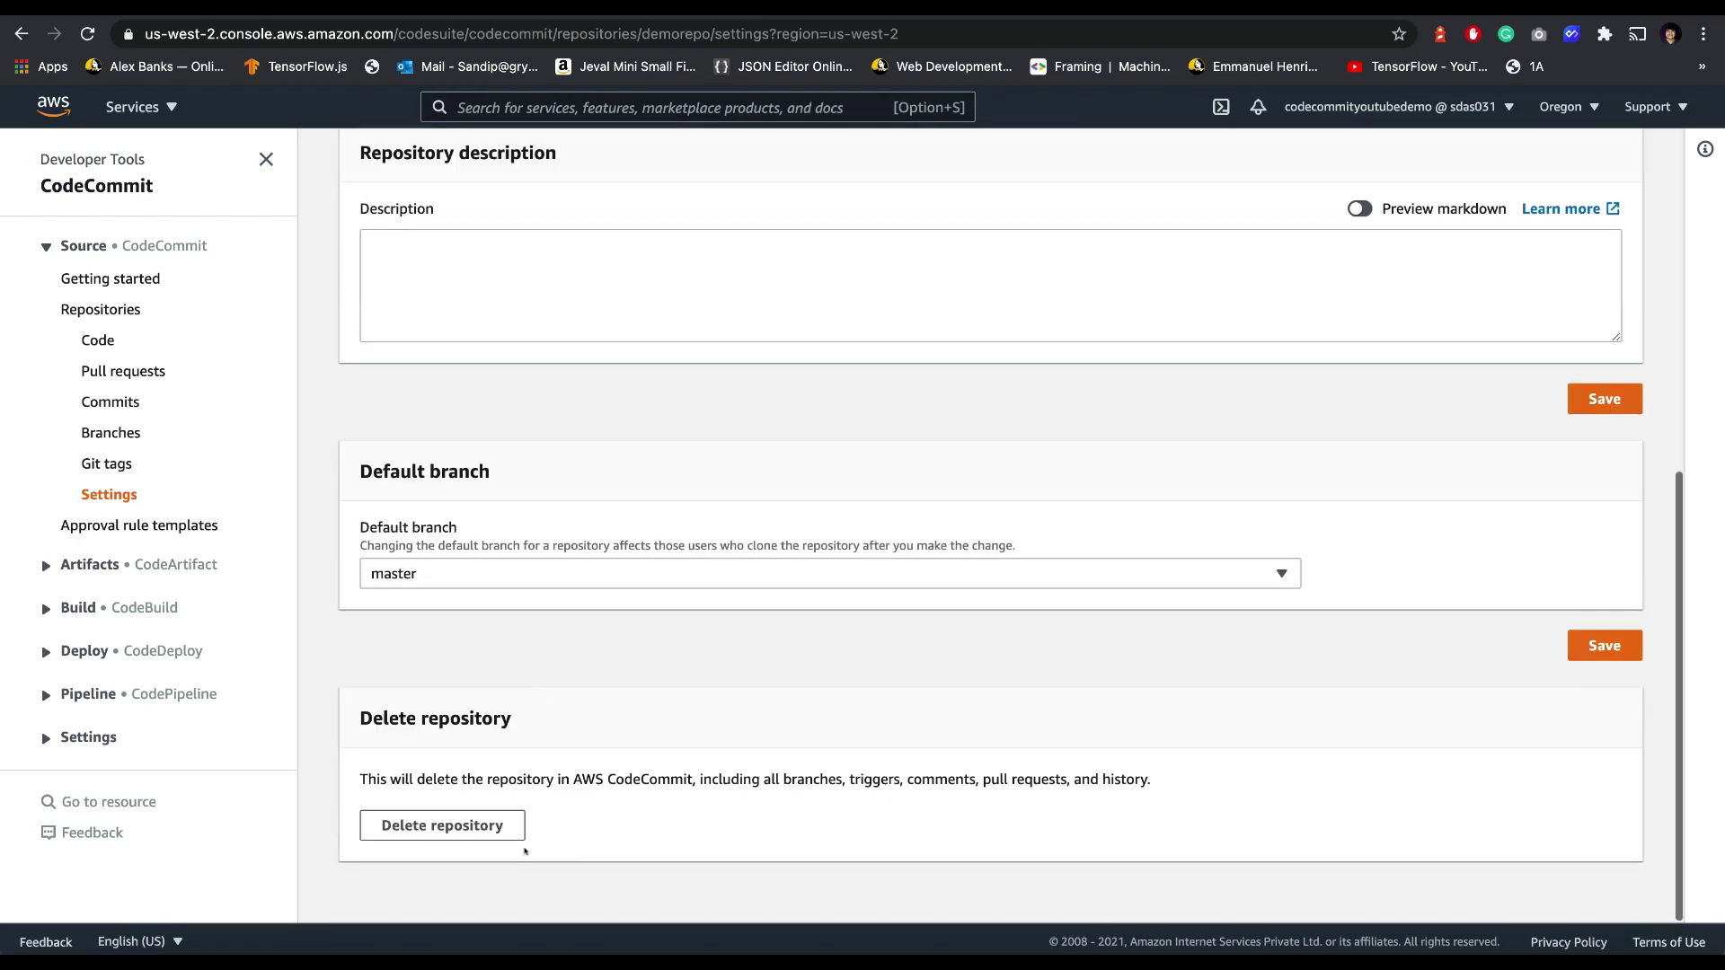
scroll(568, 739, "up", 7)
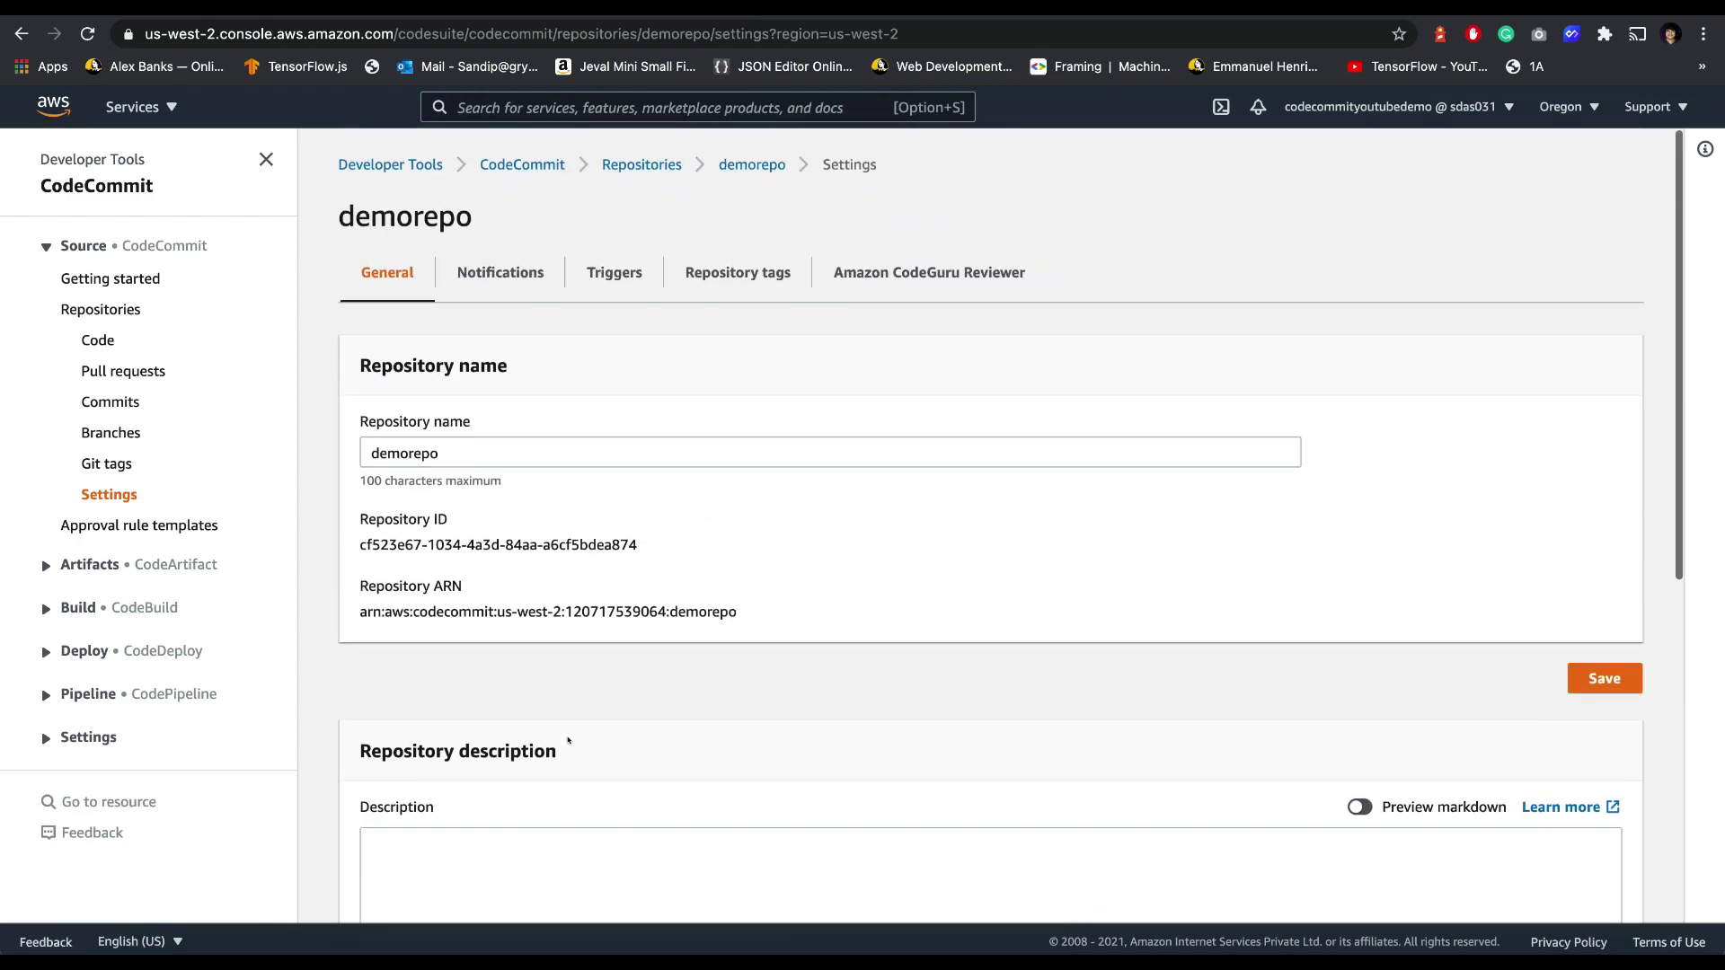
Step: Start a new notification rule for demorepo and name it CodeCommitNotificationDemoRepoo
left_click(483, 274)
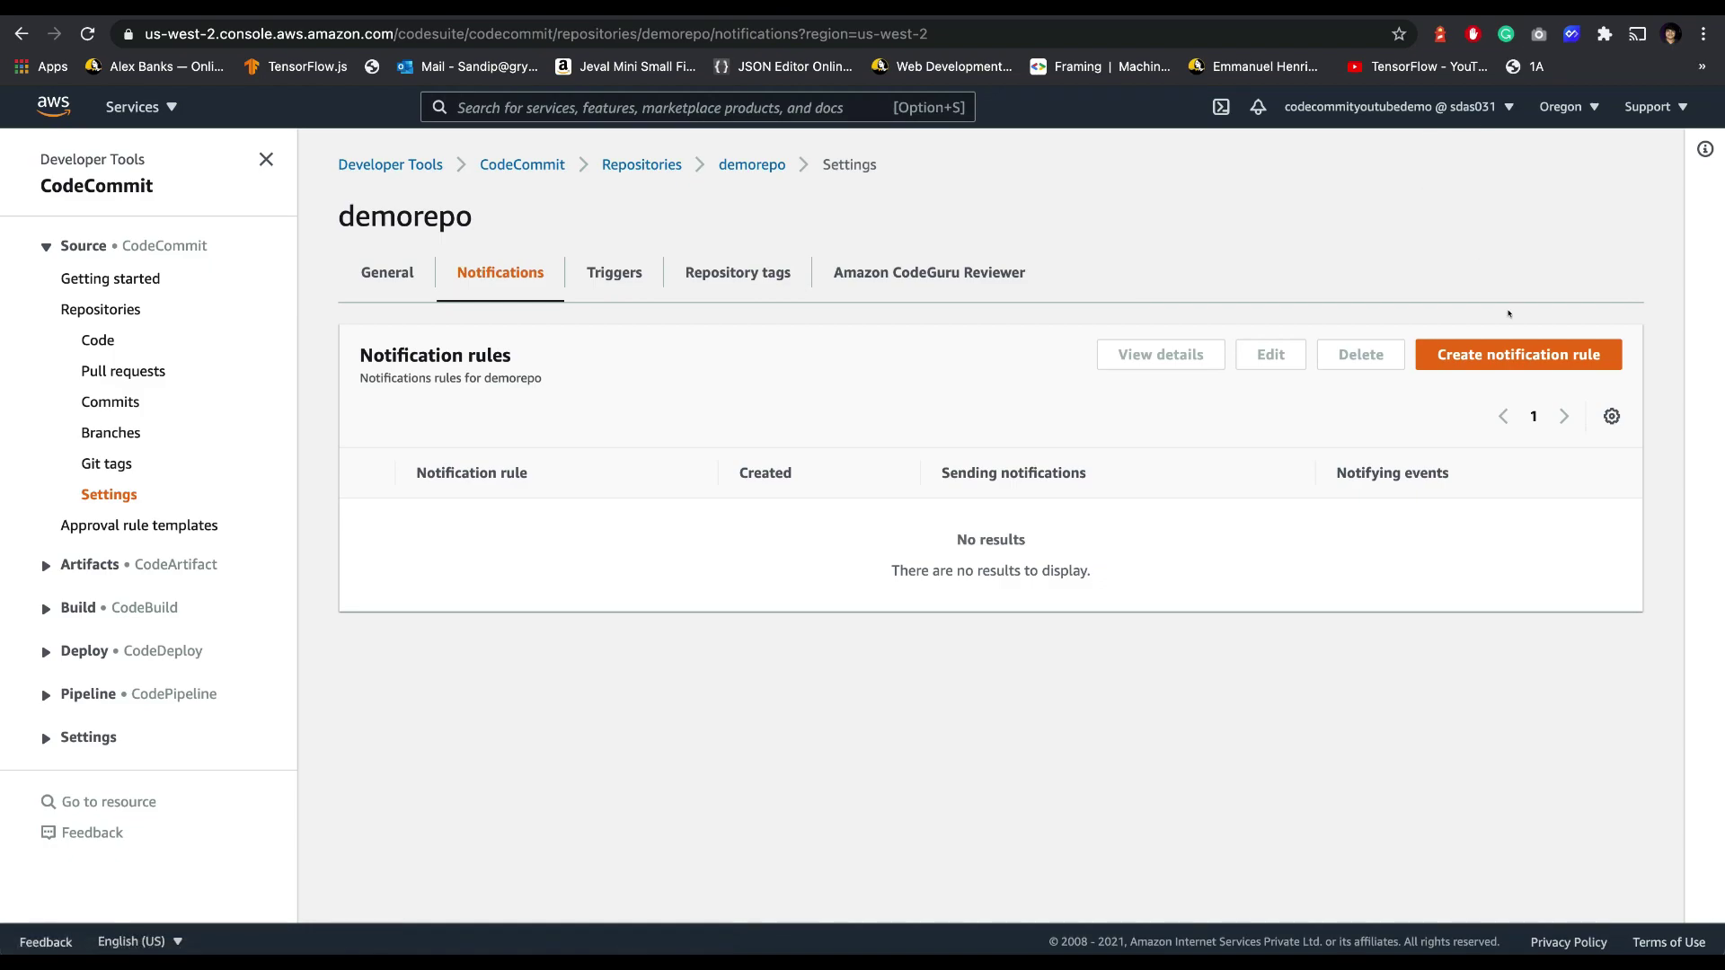
left_click(1487, 356)
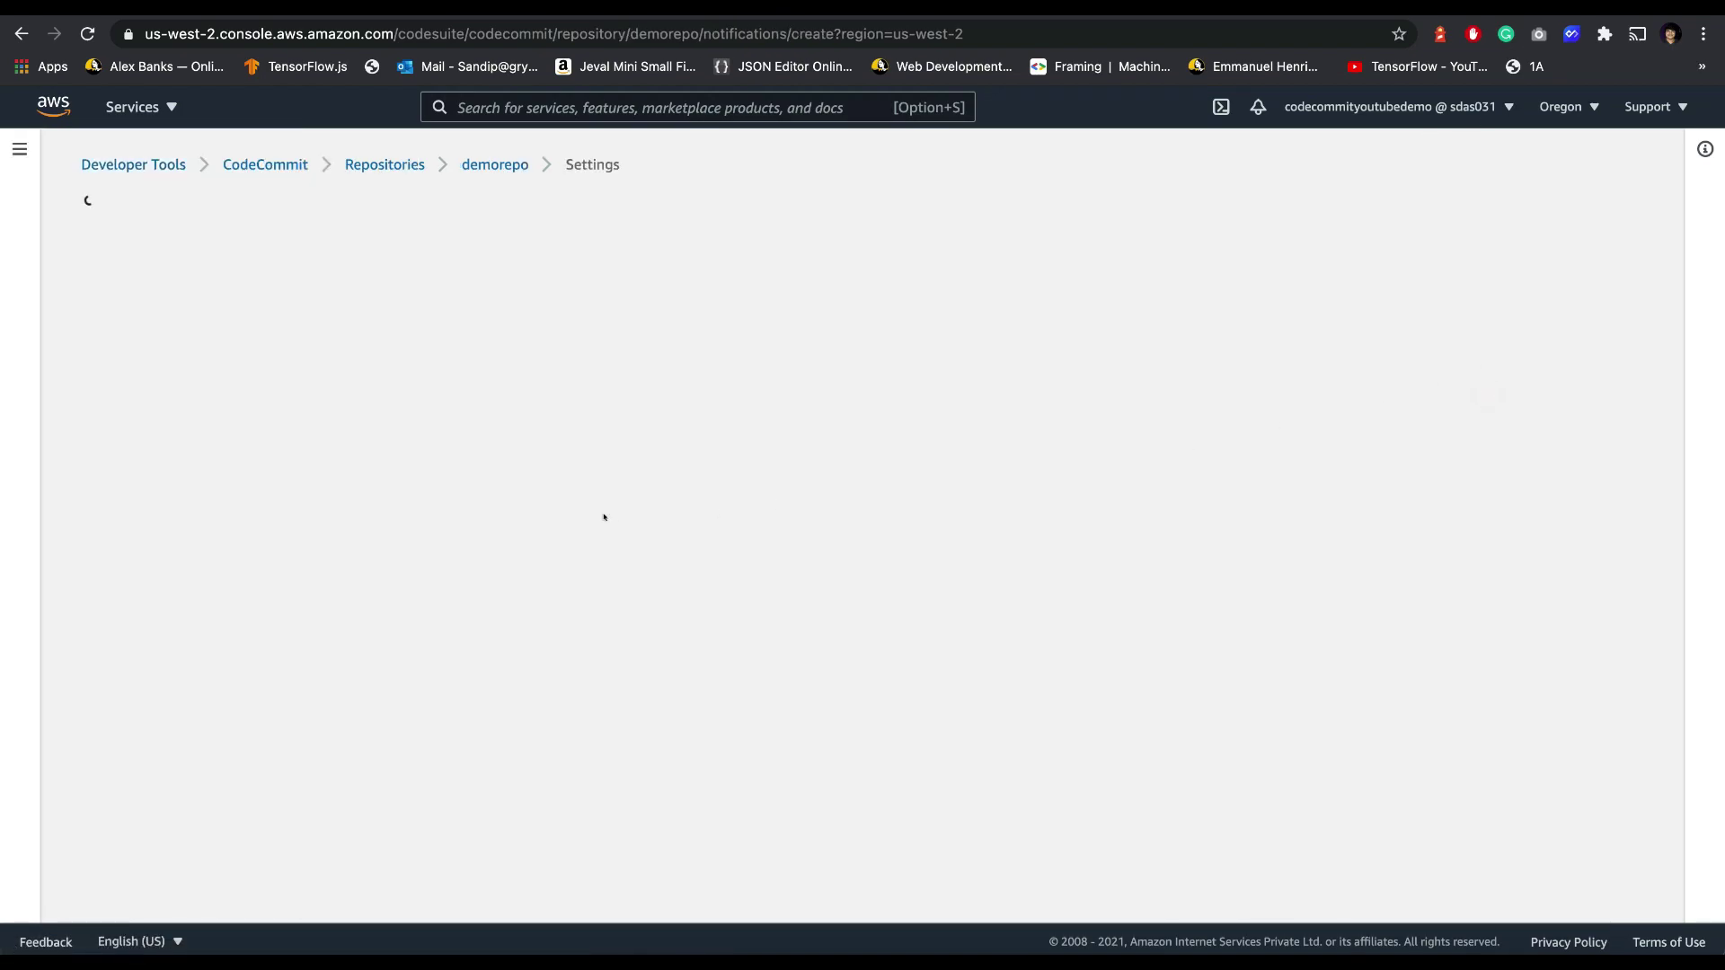
left_click(248, 425)
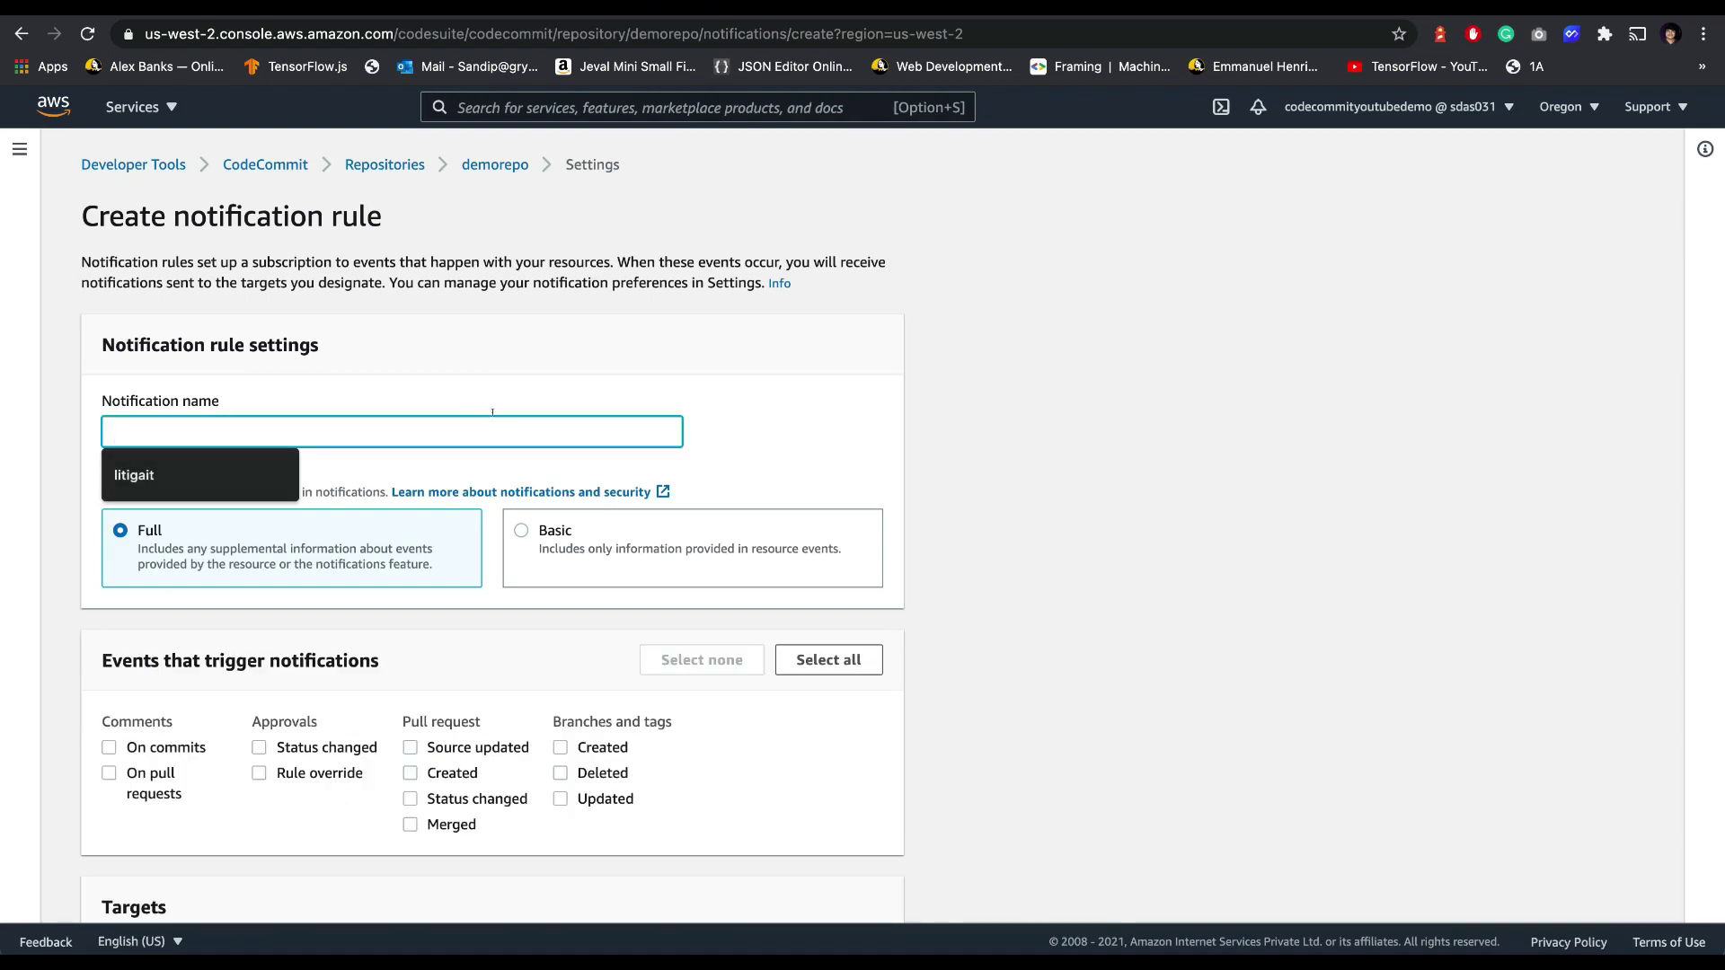
left_click(780, 411)
left_click(545, 420)
type("CodeComm")
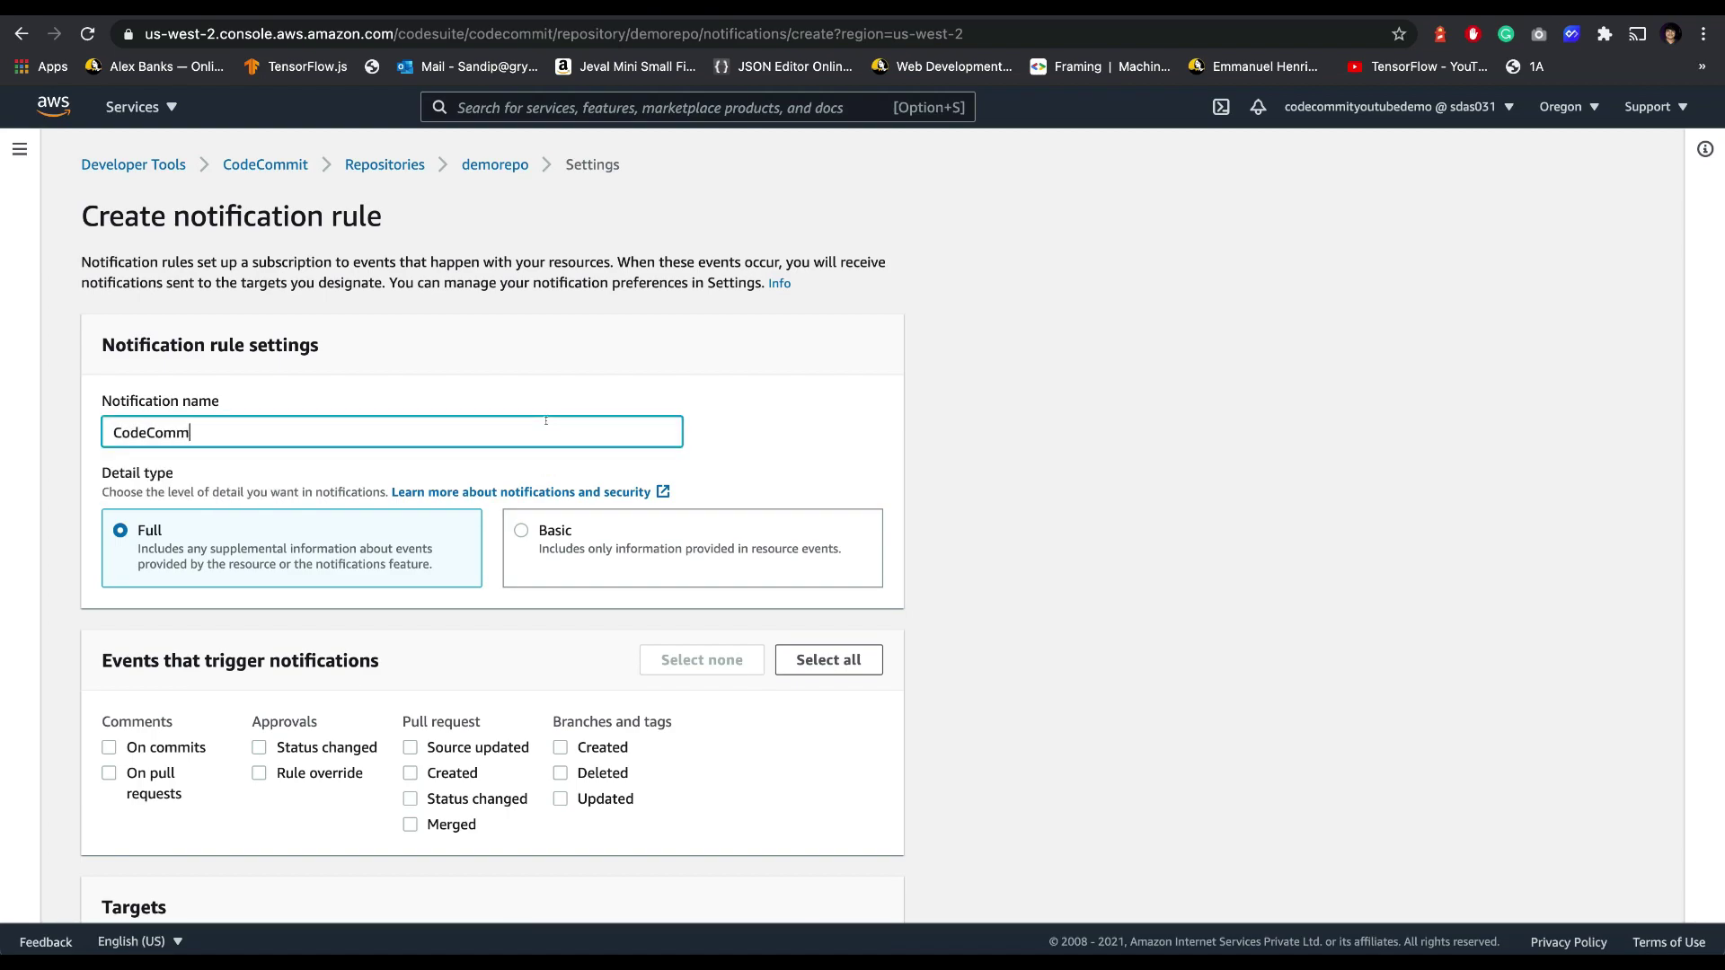
type("itNotificationDemoRepoo")
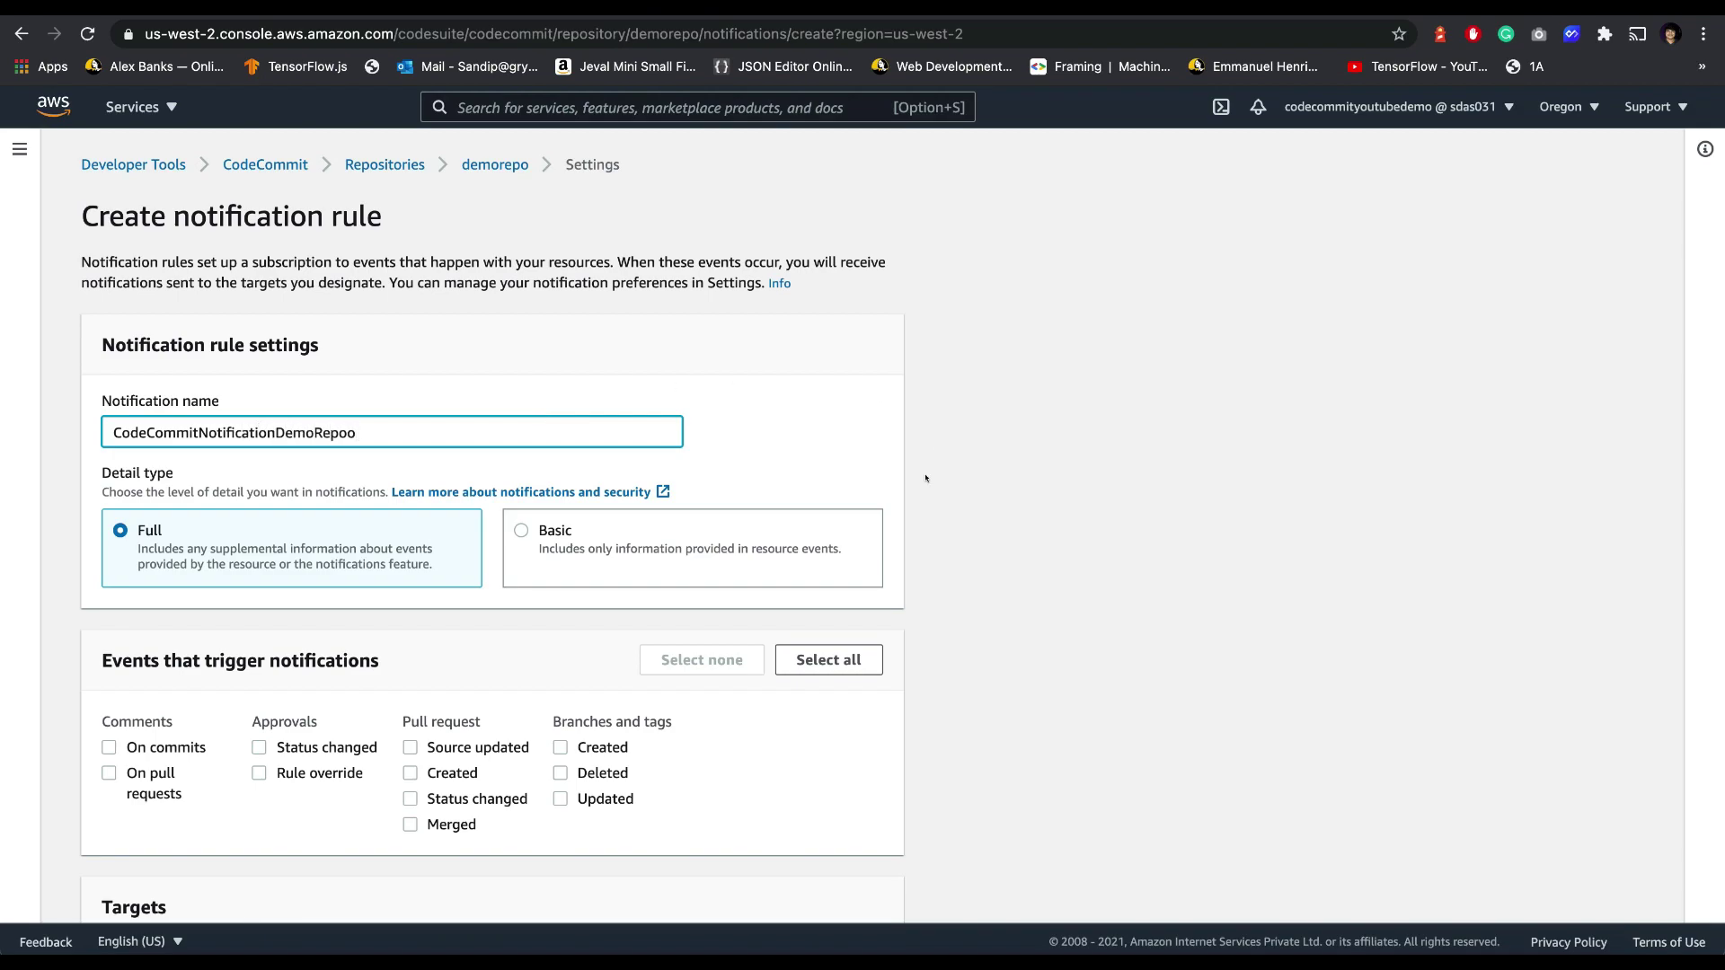
Step: Enable every comment, approval, pull request, and branch and tag event as a trigger for the notification rule
scroll(298, 627, "down", 1)
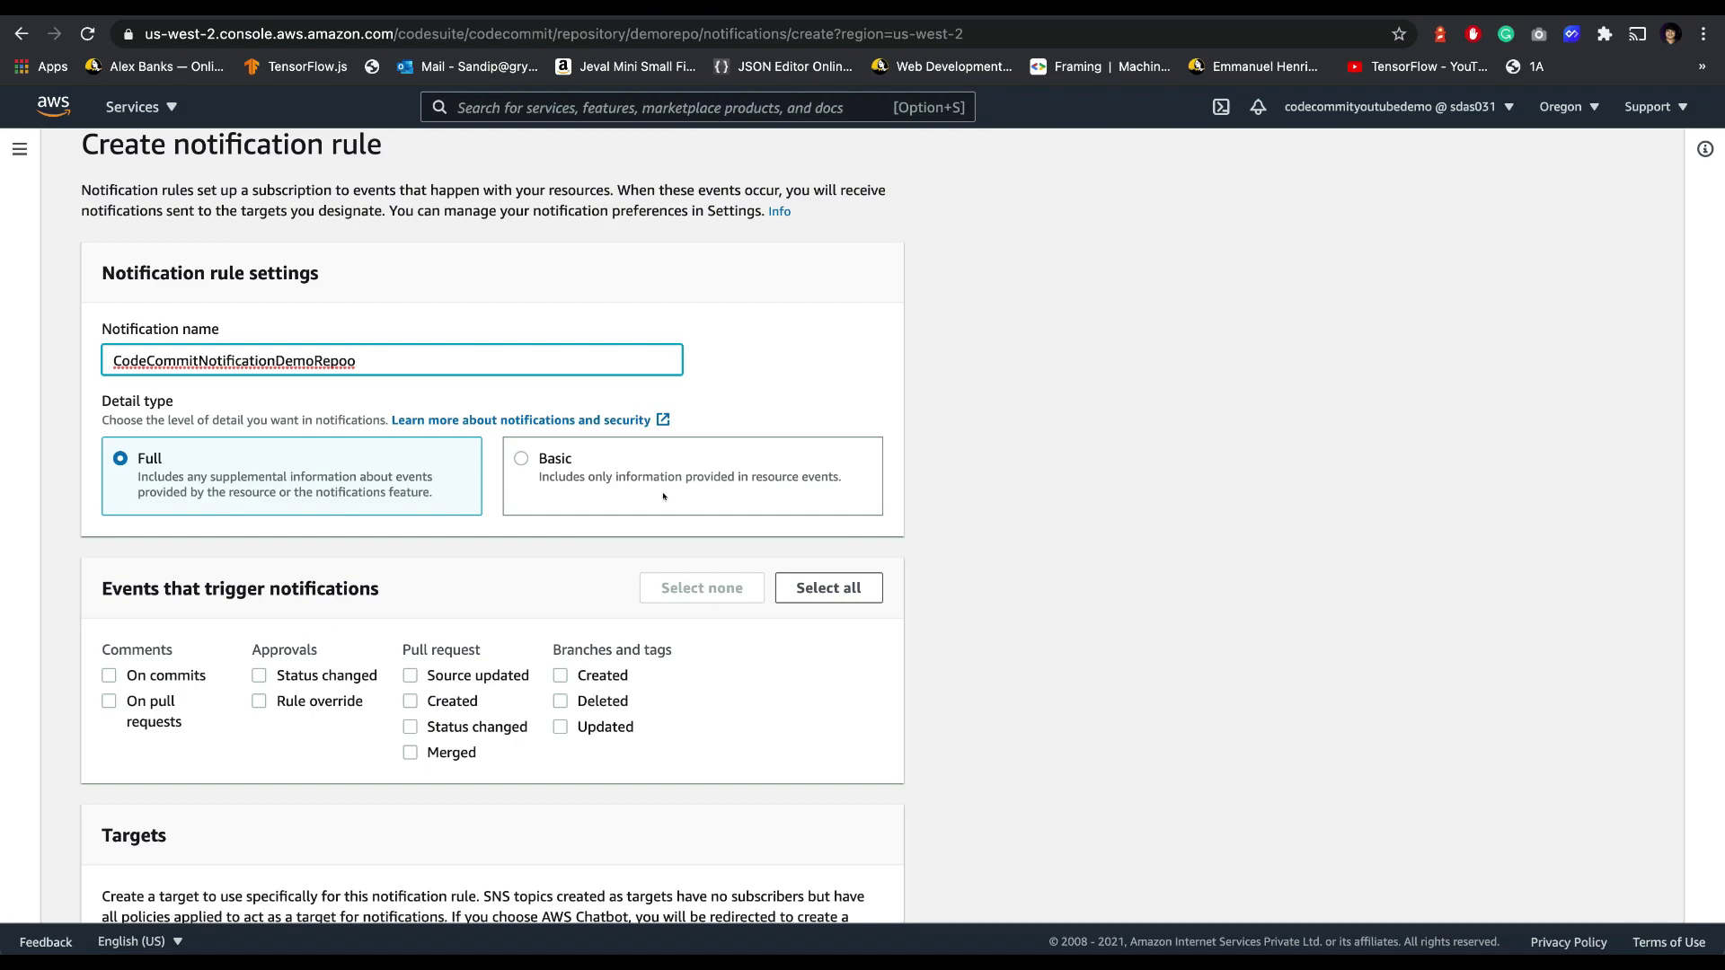
scroll(306, 727, "down", 1)
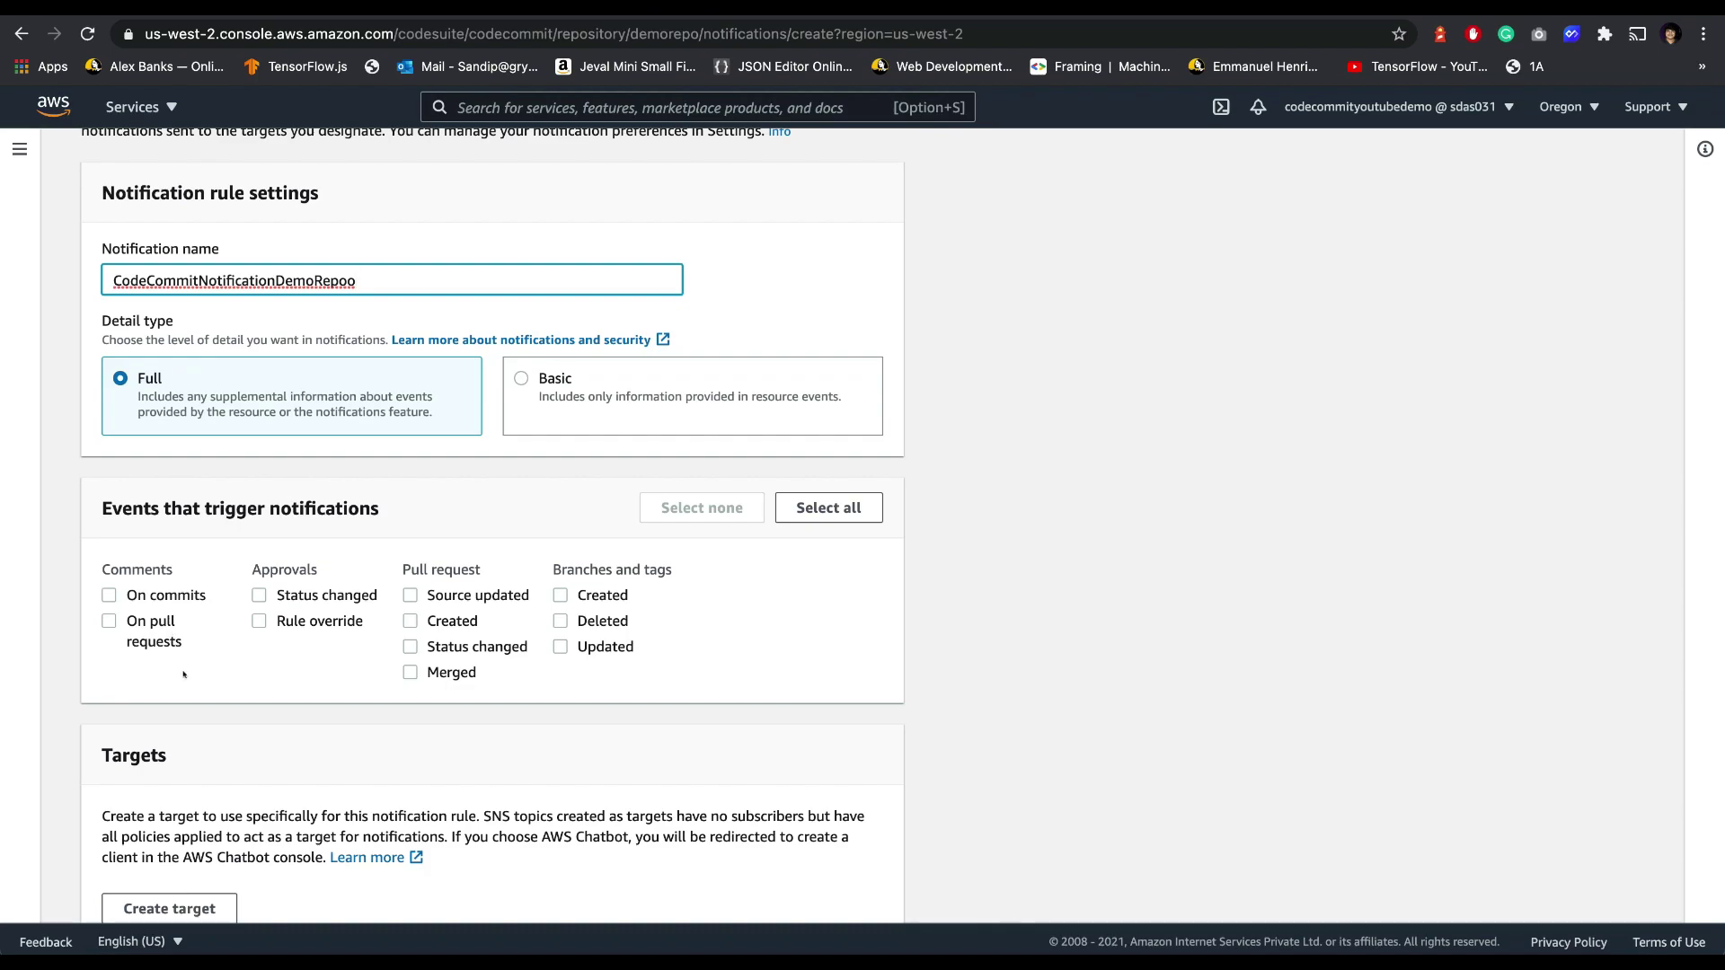
left_click(109, 597)
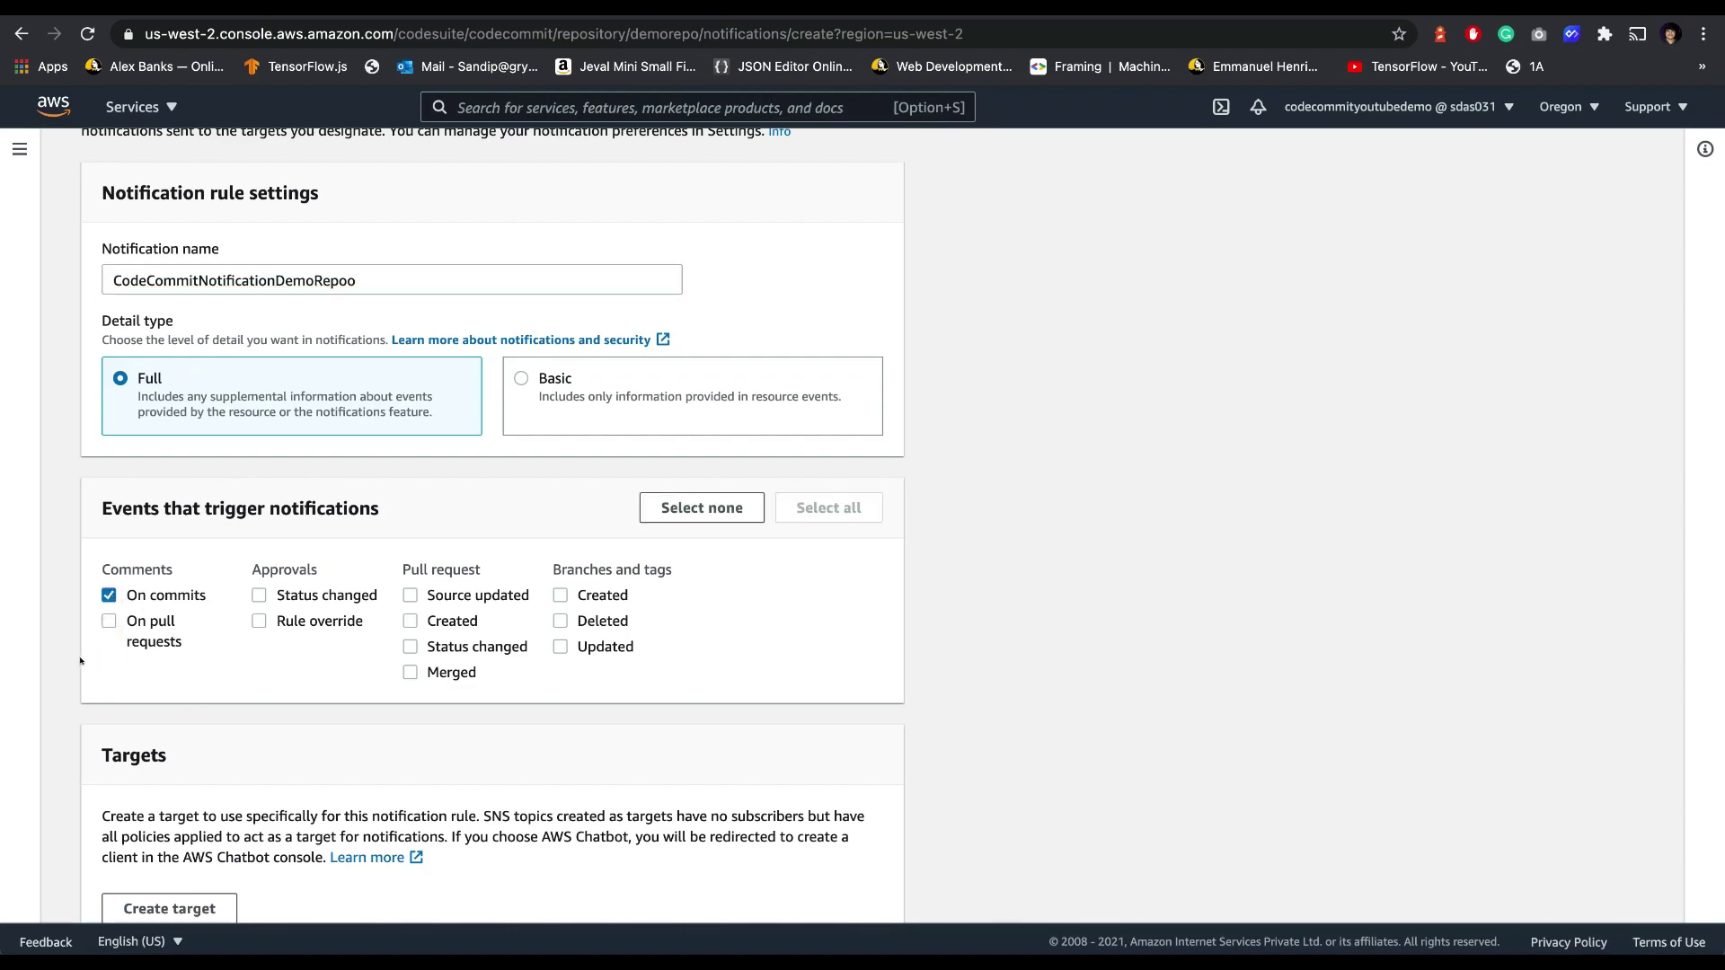
left_click(109, 621)
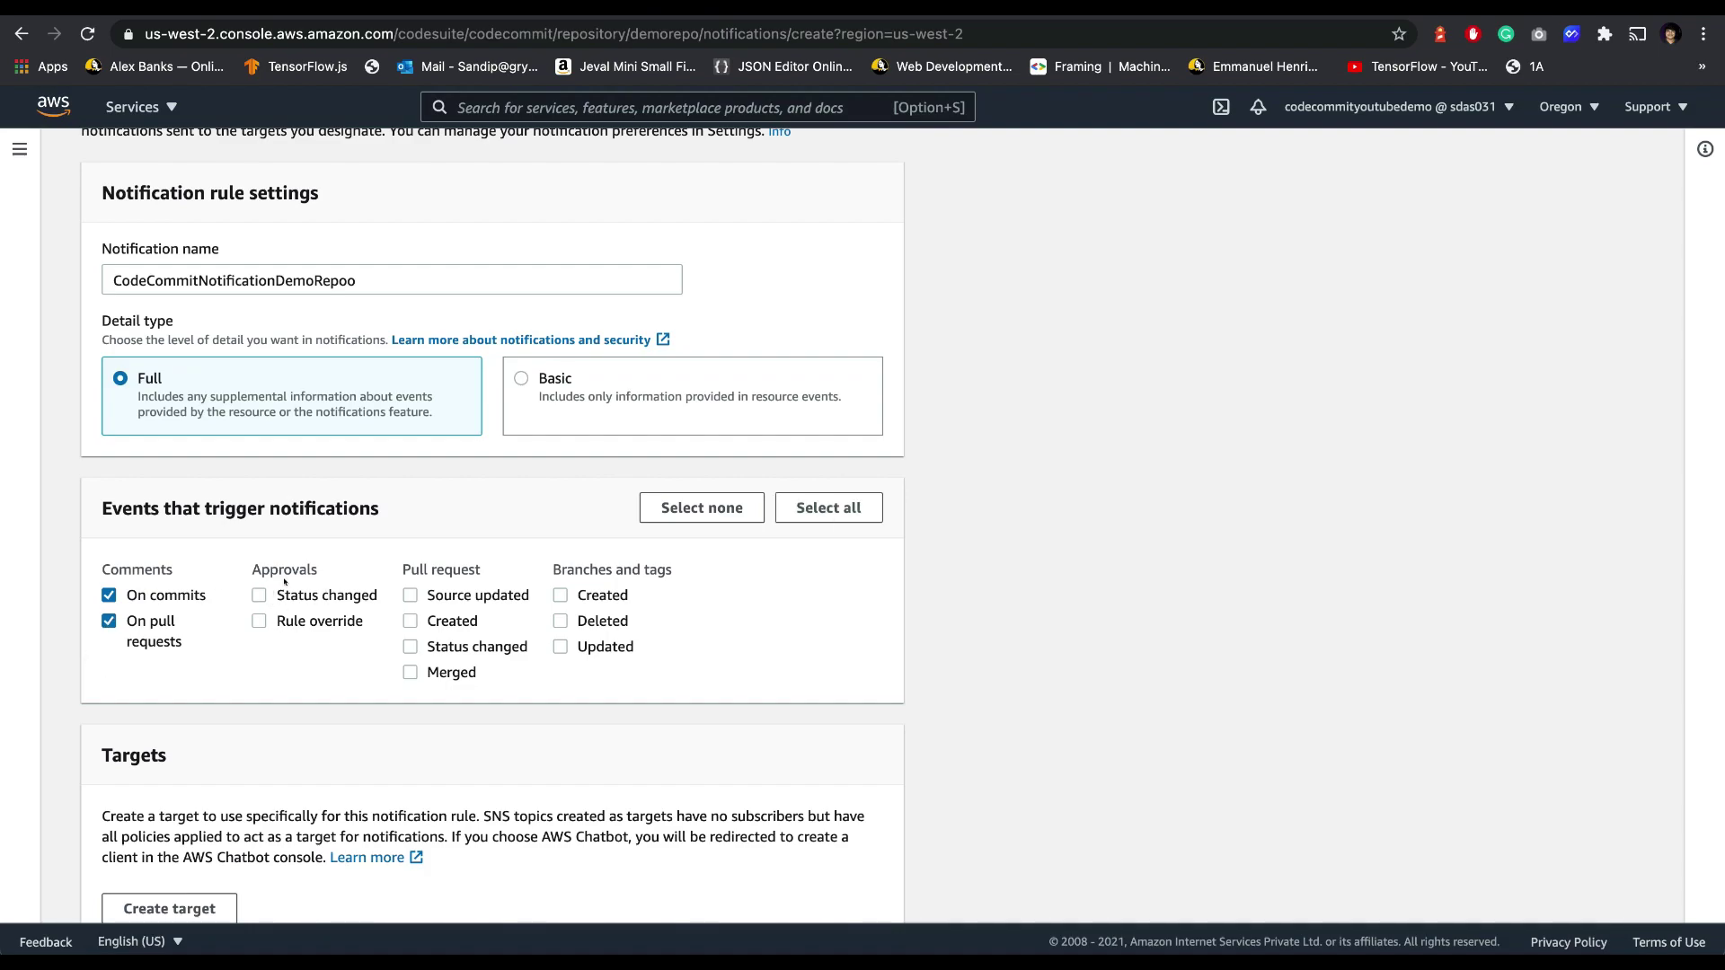
left_click(259, 597)
left_click(259, 622)
left_click(416, 598)
left_click(412, 624)
left_click(411, 646)
left_click(411, 672)
left_click(560, 596)
left_click(560, 620)
left_click(560, 647)
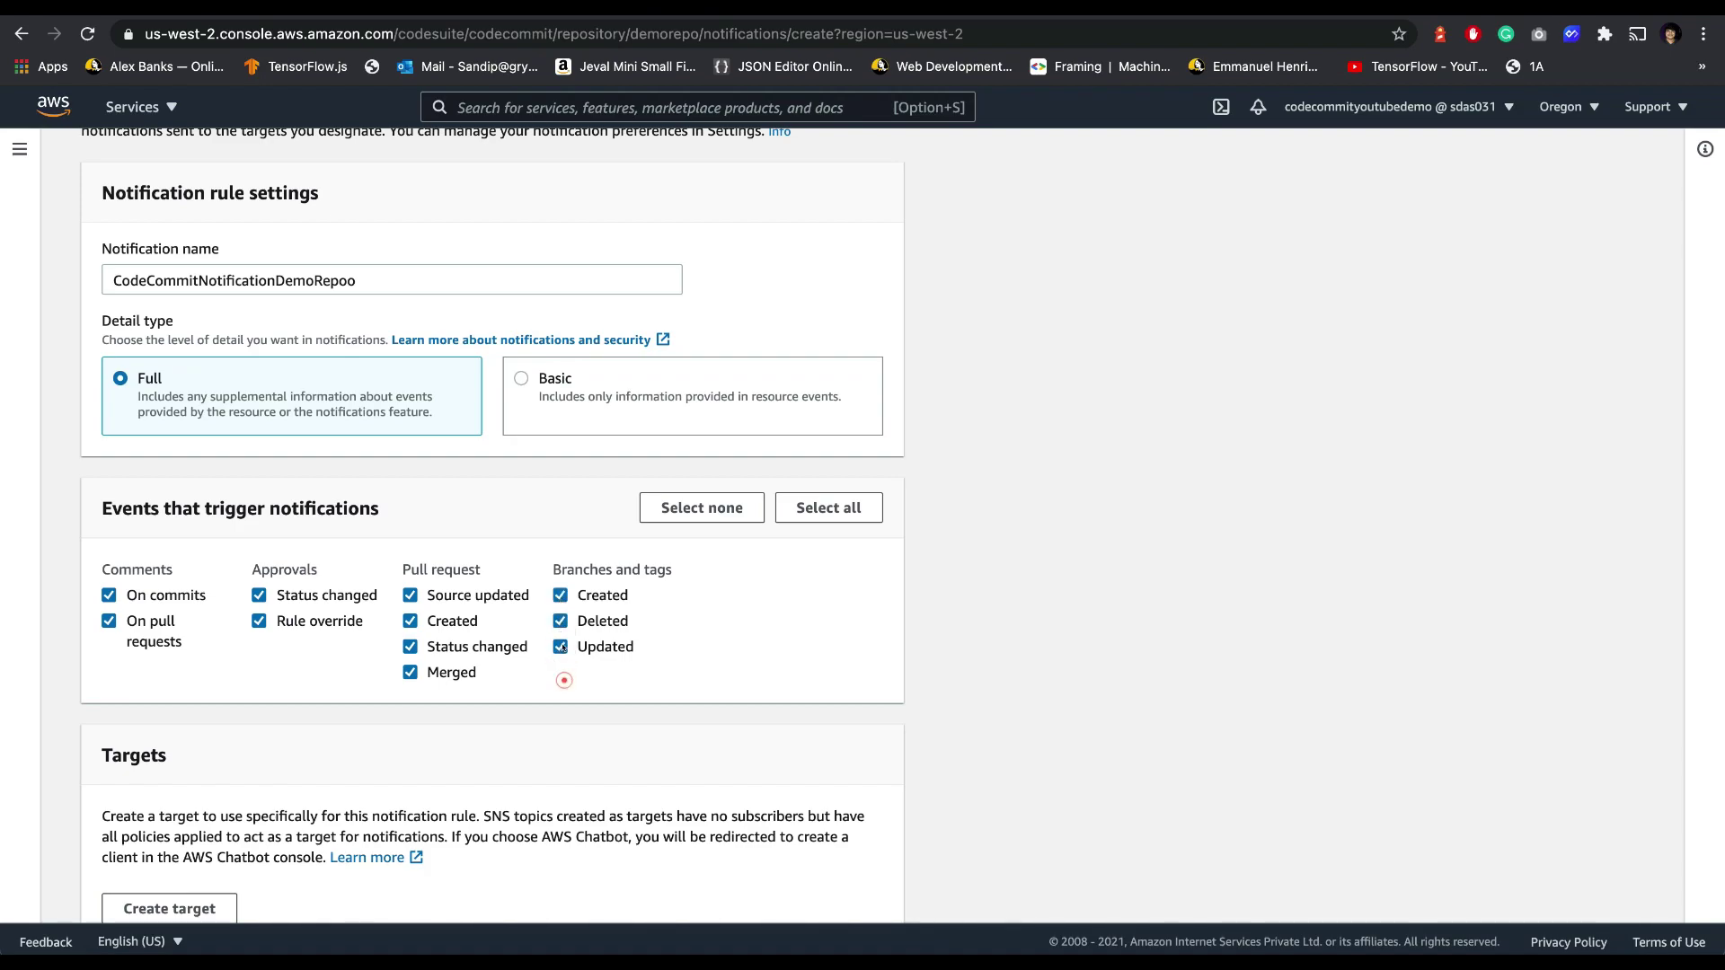
scroll(539, 765, "down", 5)
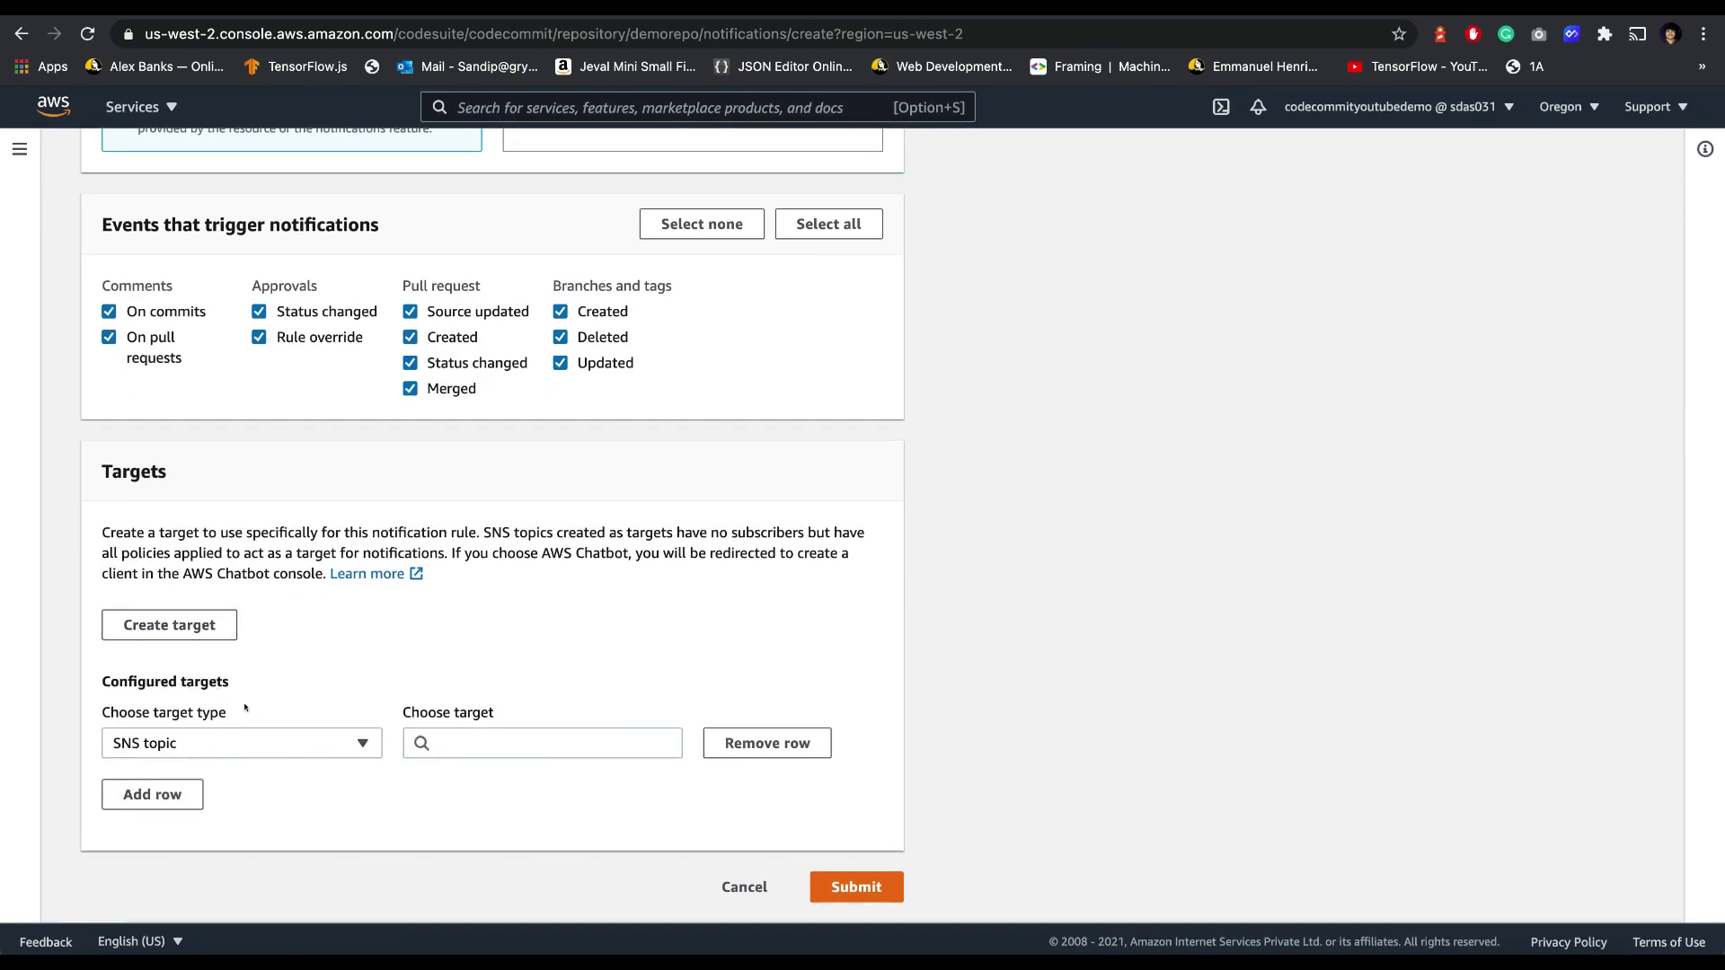
left_click(306, 745)
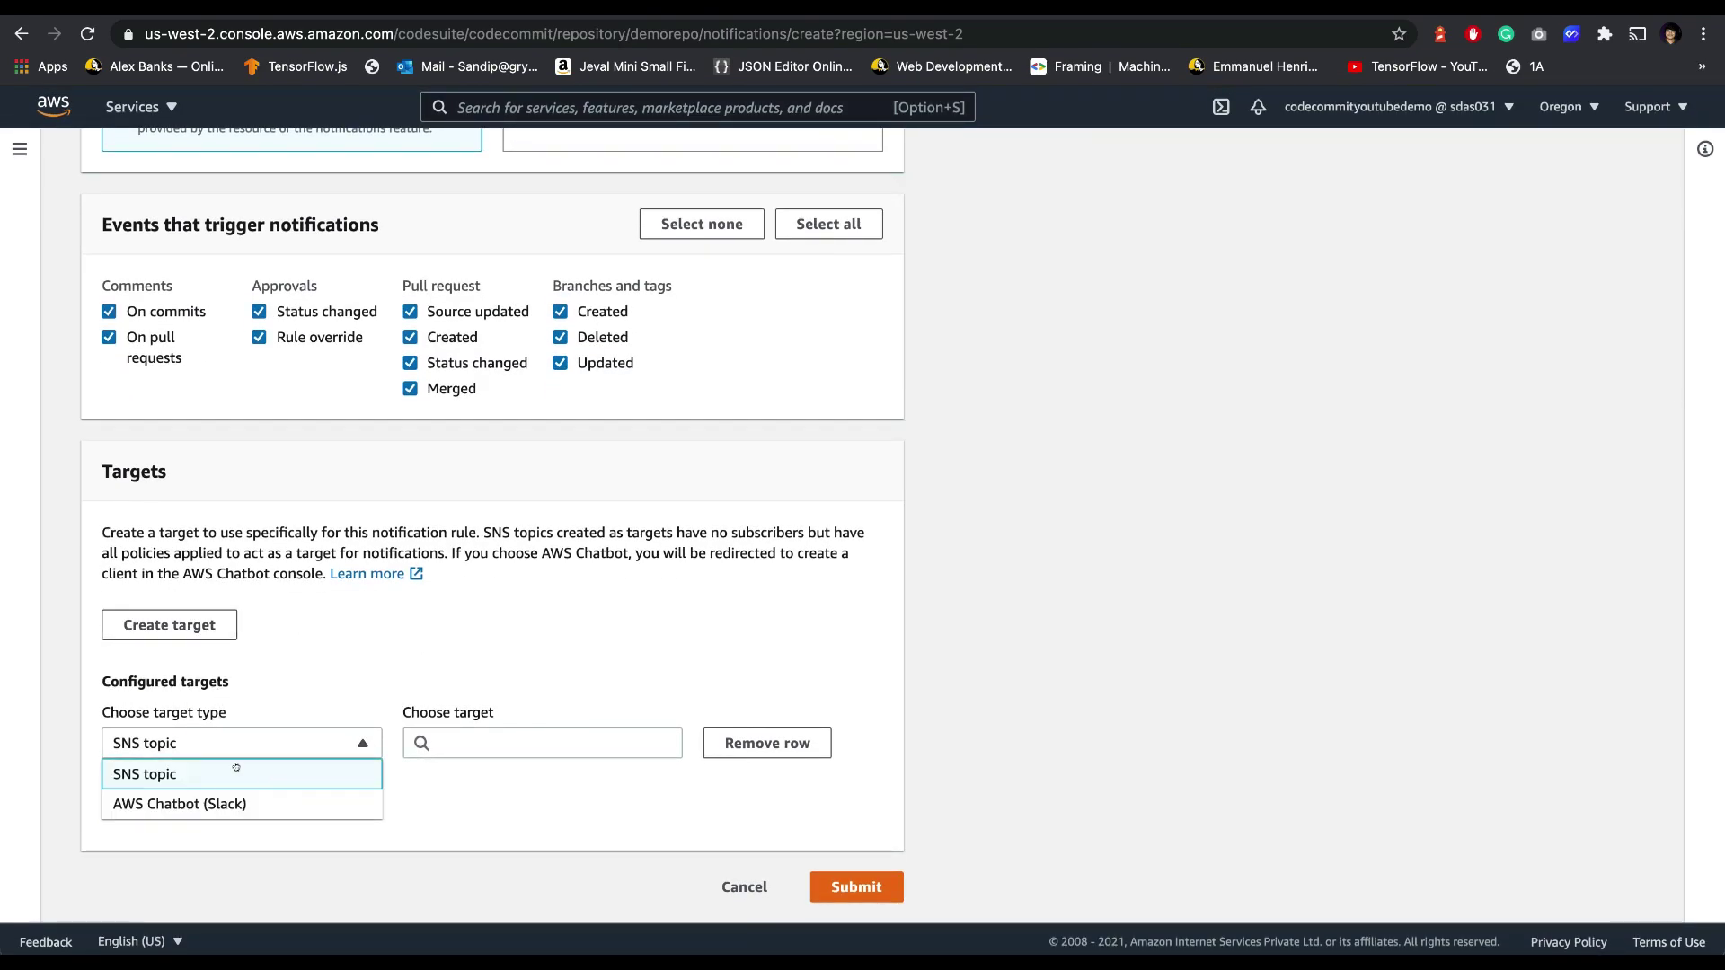
left_click(303, 692)
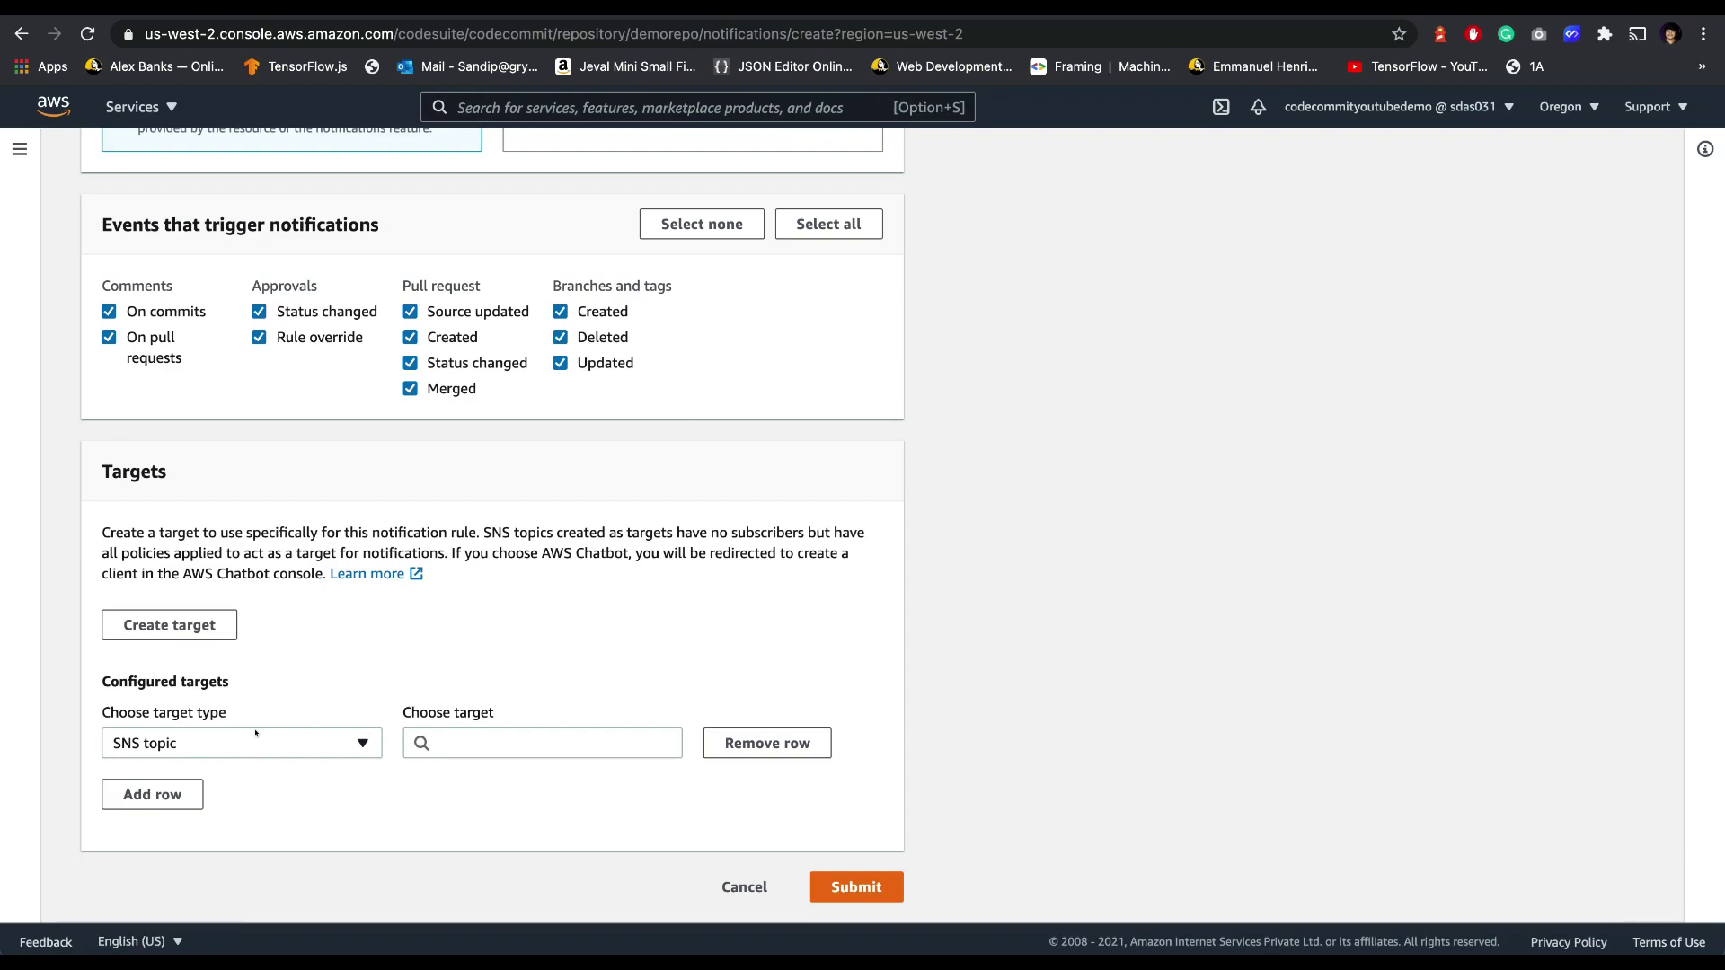
left_click(437, 743)
left_click(374, 660)
left_click(148, 794)
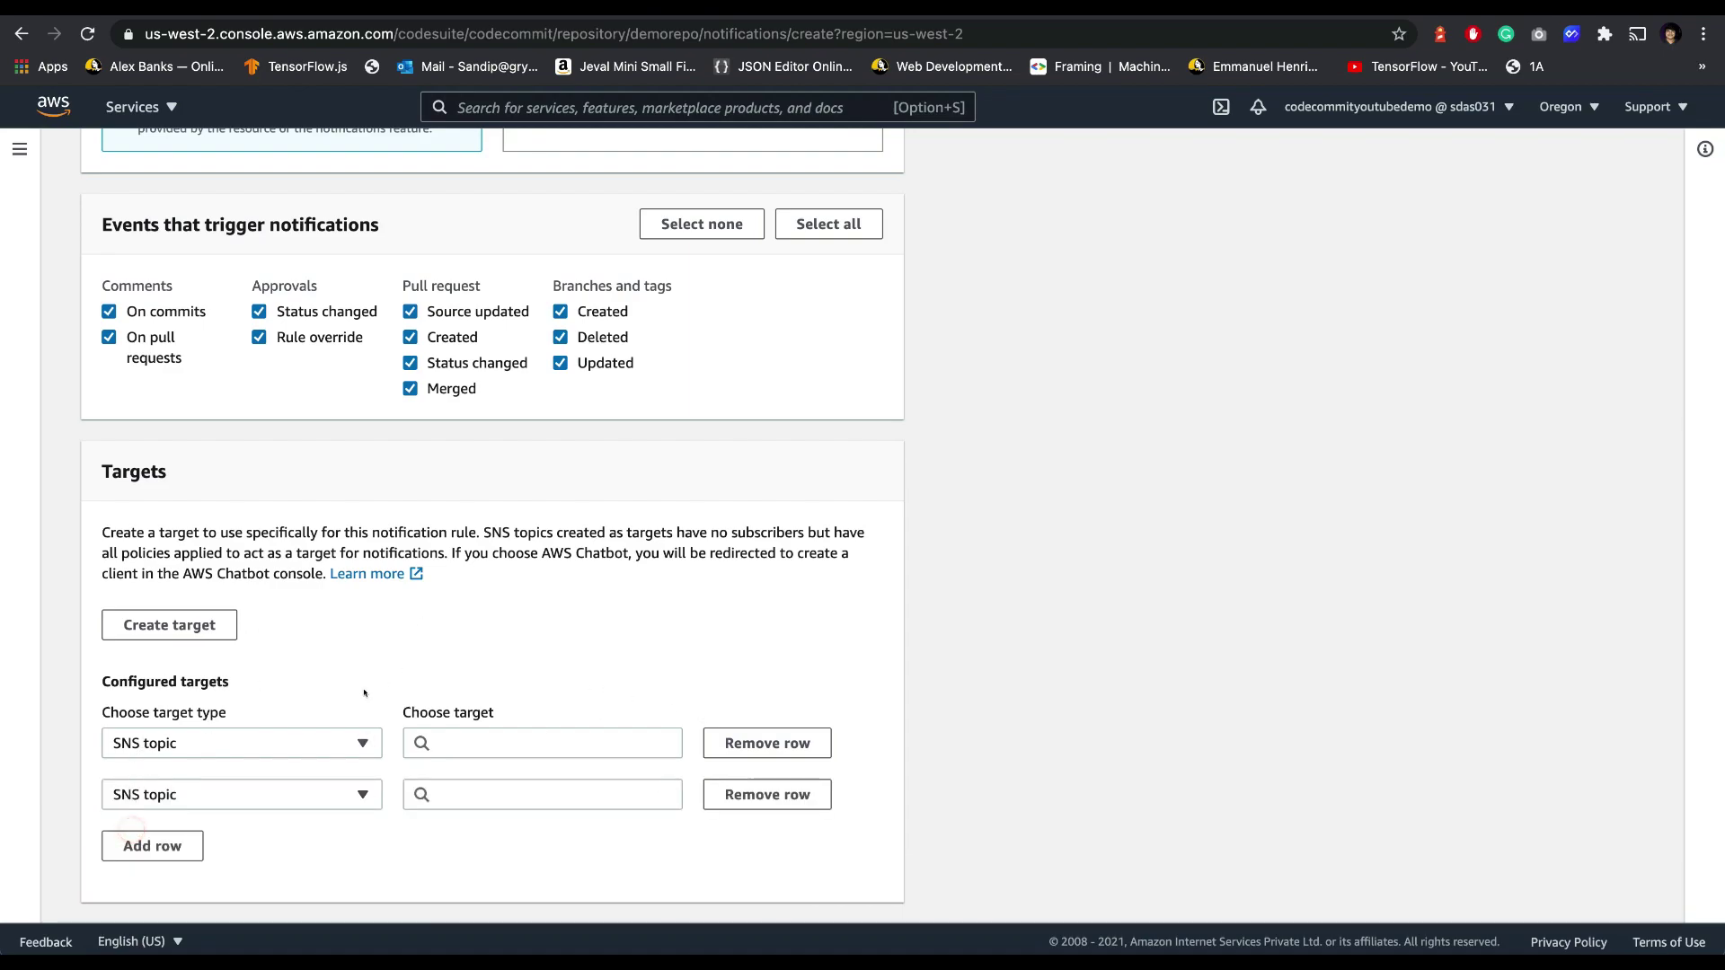
left_click(764, 796)
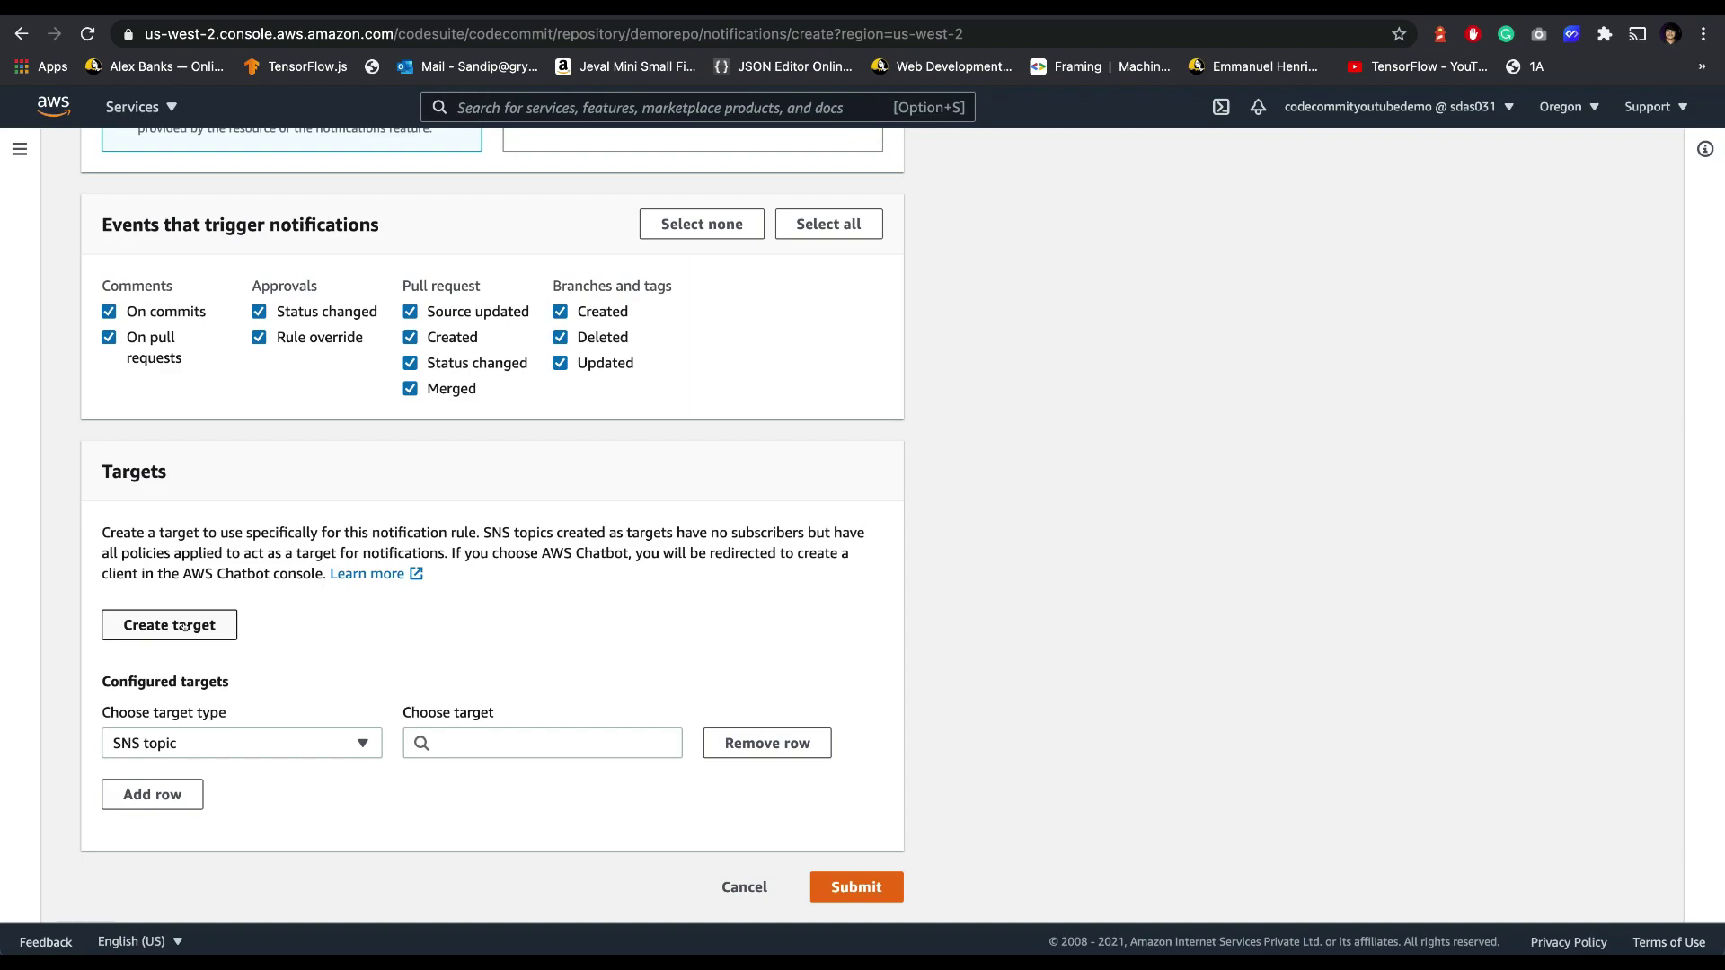
Step: Create a new SNS topic named codeCommitNotificationDemoRepo as the notification rule's target
left_click(184, 627)
left_click(640, 508)
left_click(640, 536)
left_click(761, 593)
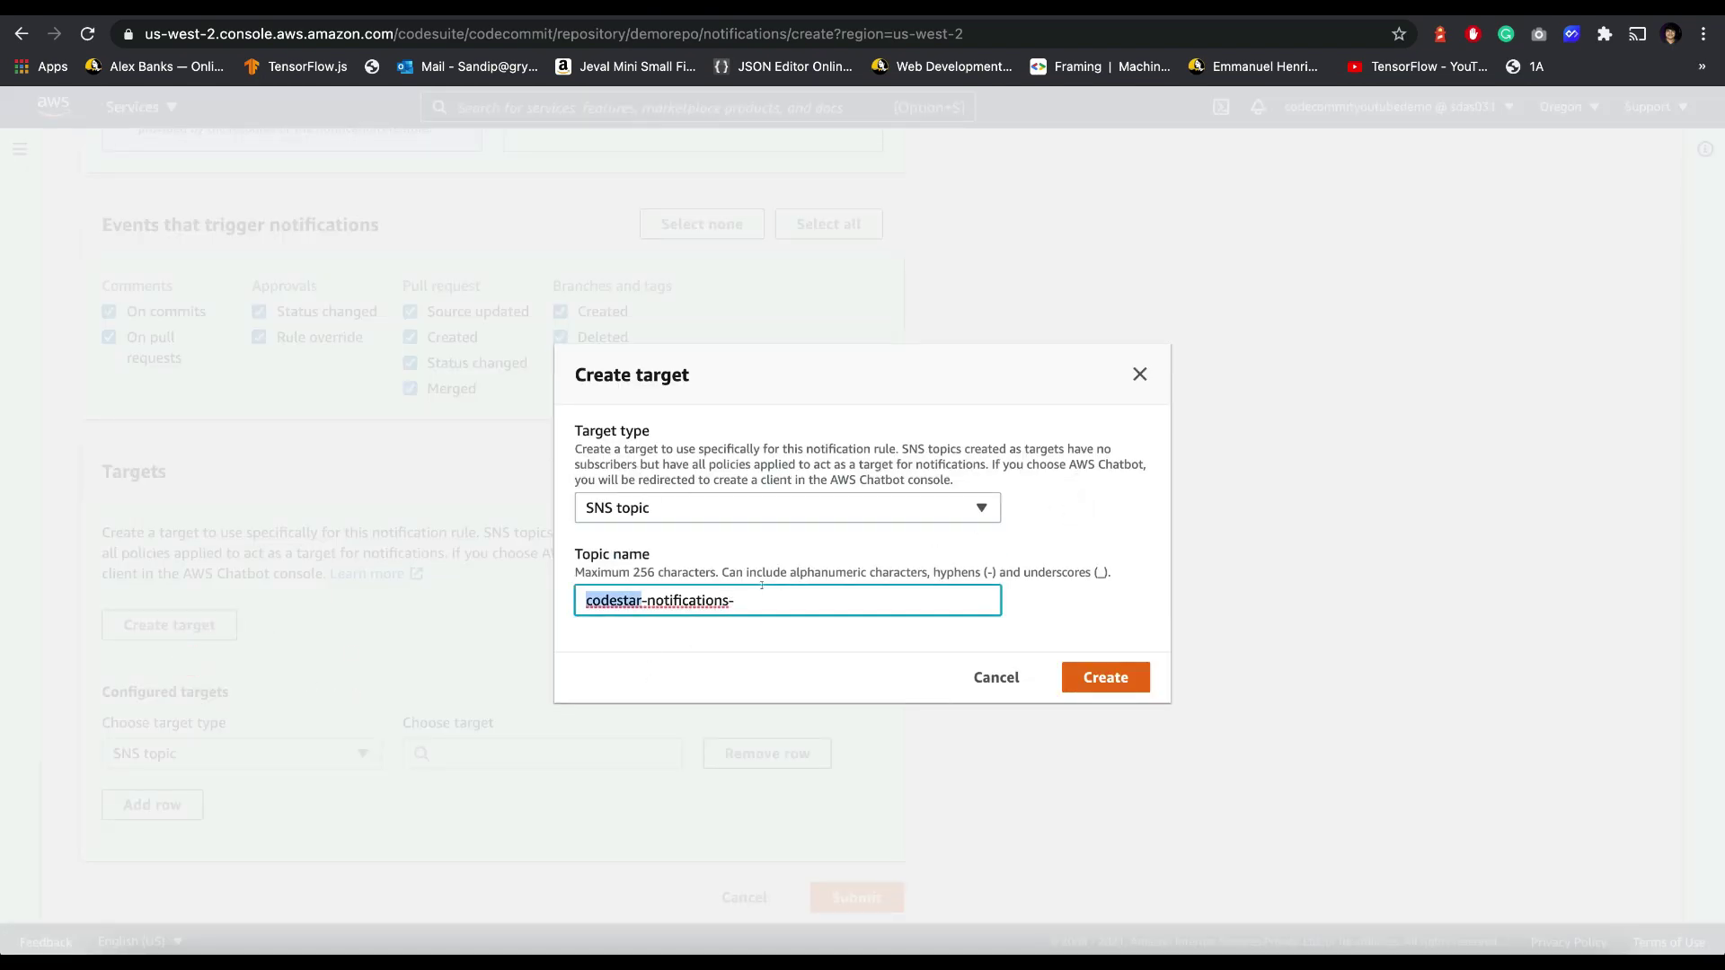
left_click(762, 589)
key("BackSpace")
triple_click(763, 589)
type("co")
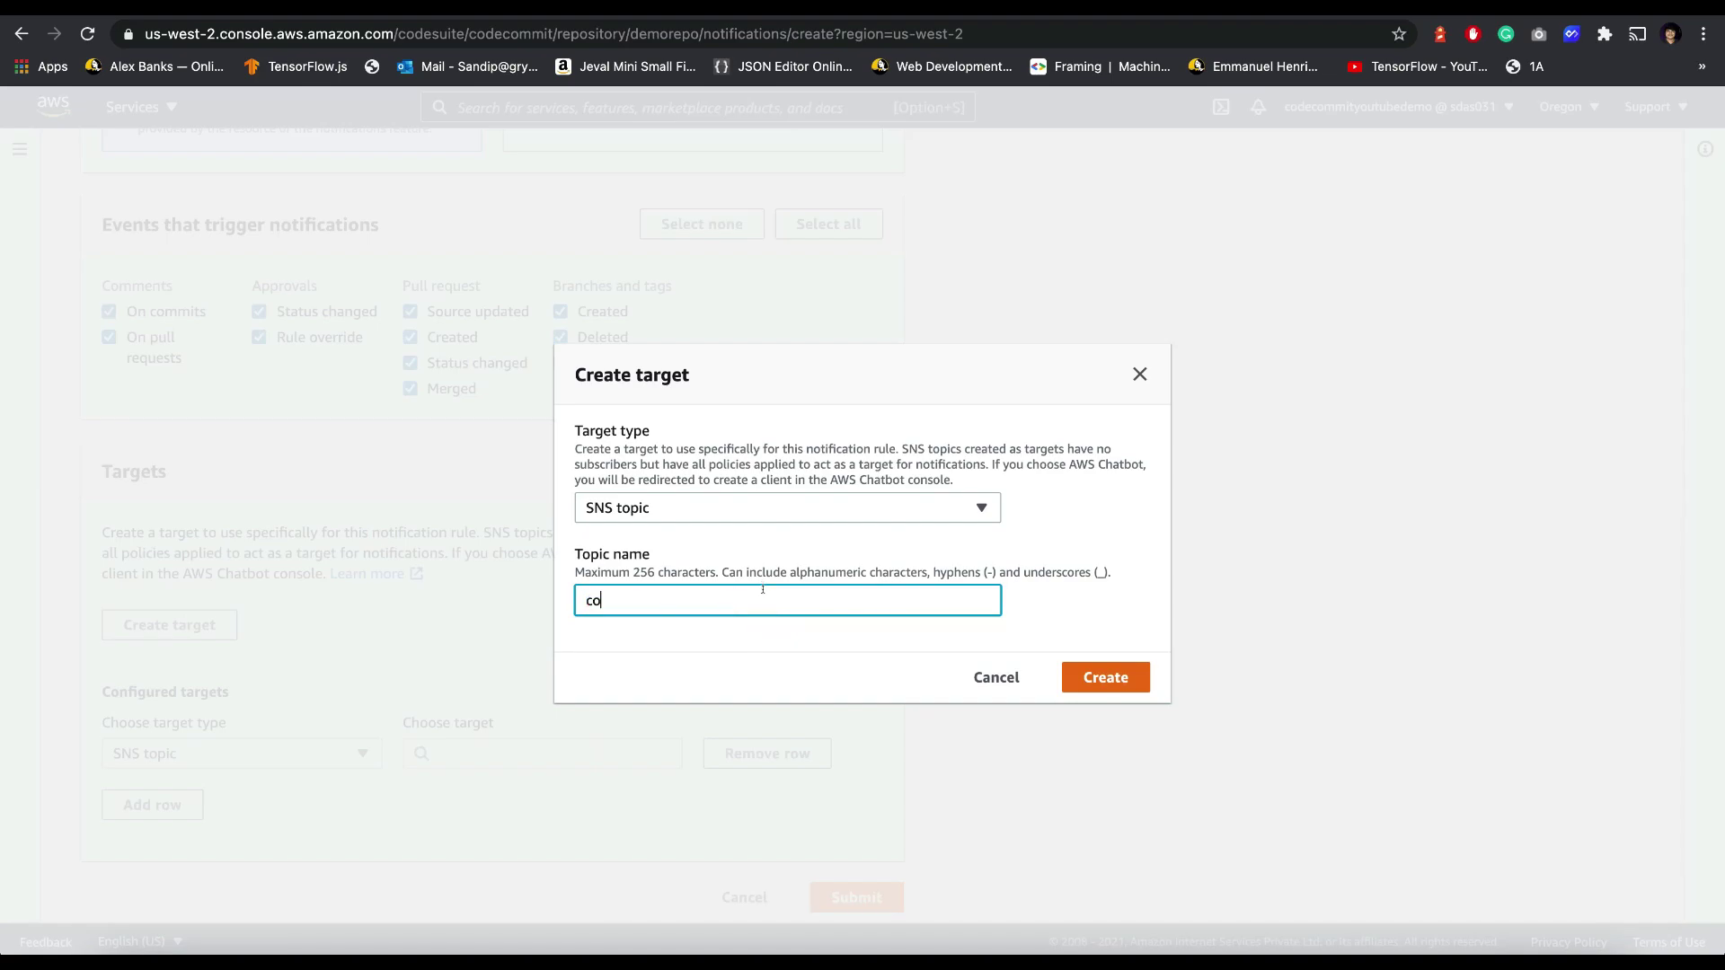
type("deCommitNotificationDemoRepo")
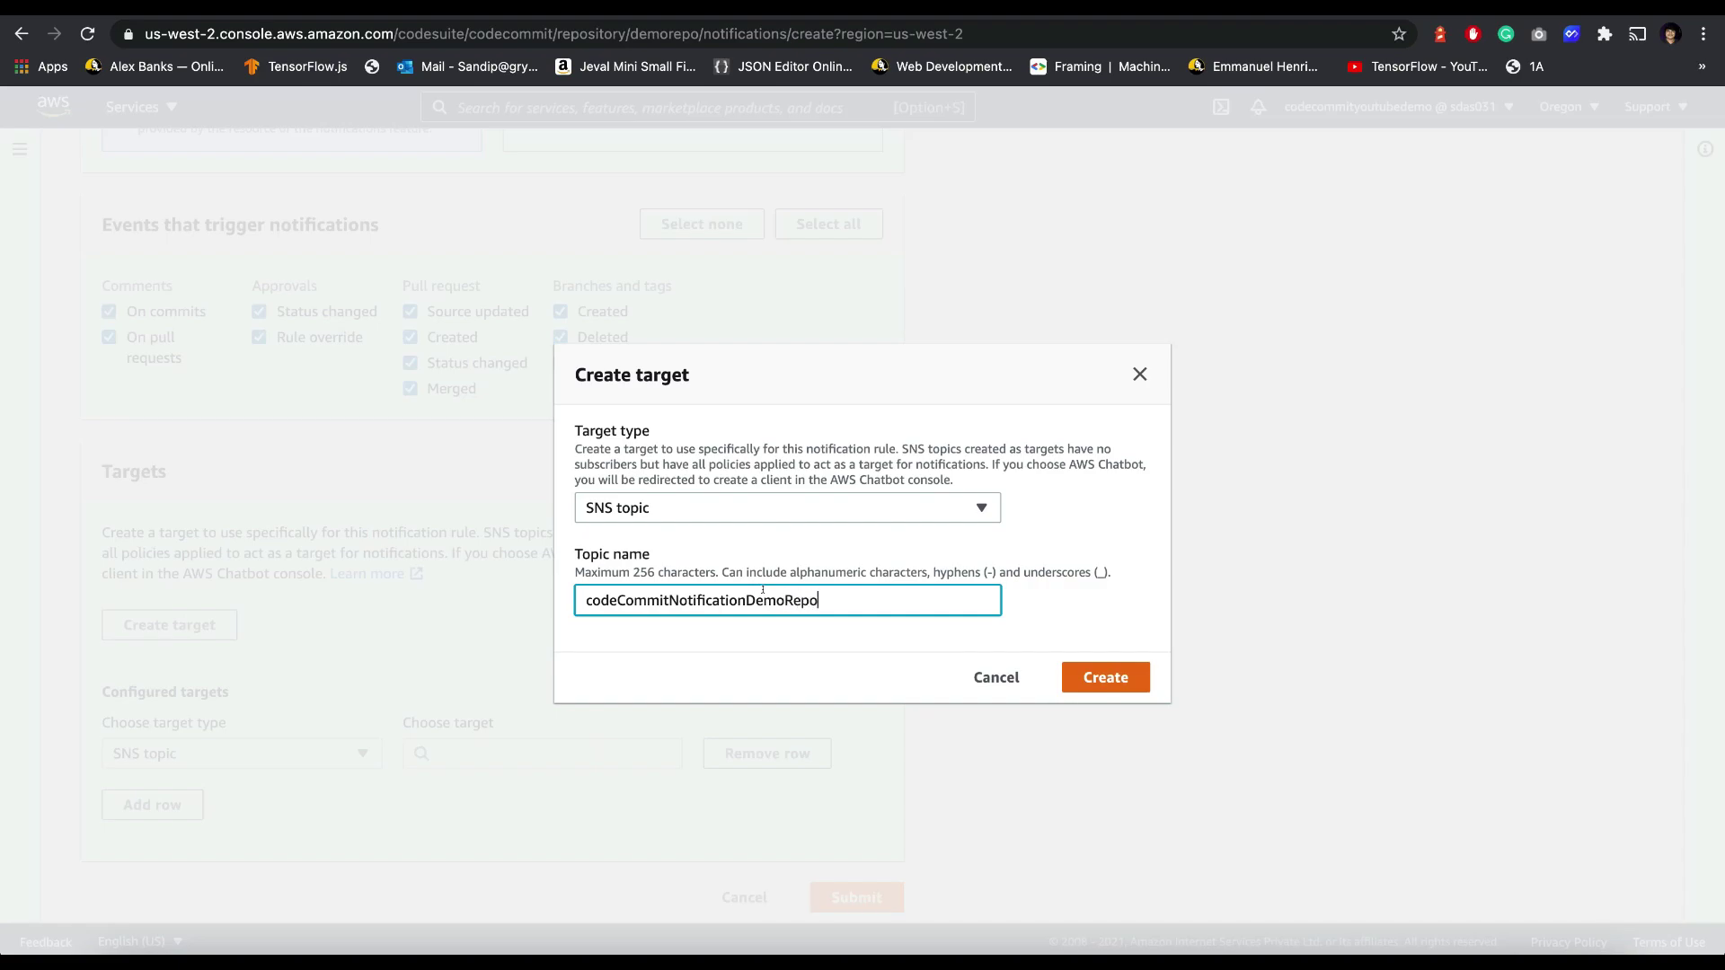
left_click(1107, 674)
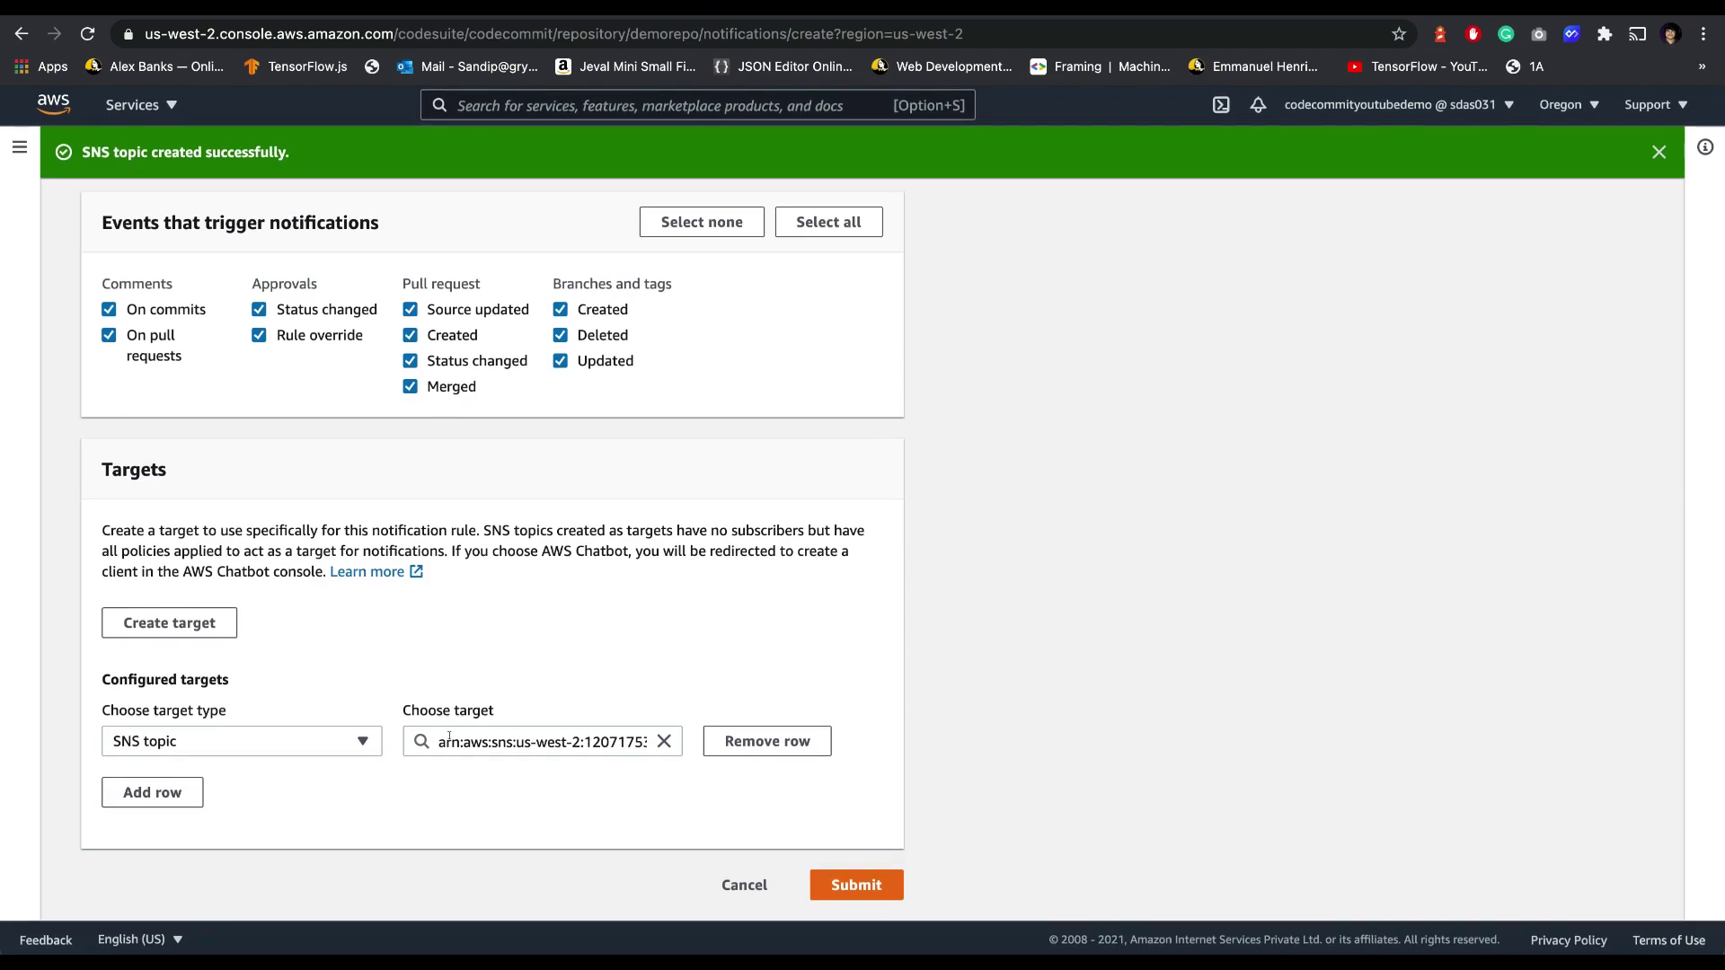
Step: Submit the notification rule and review its settings, trigger events and SNS target
left_click(851, 889)
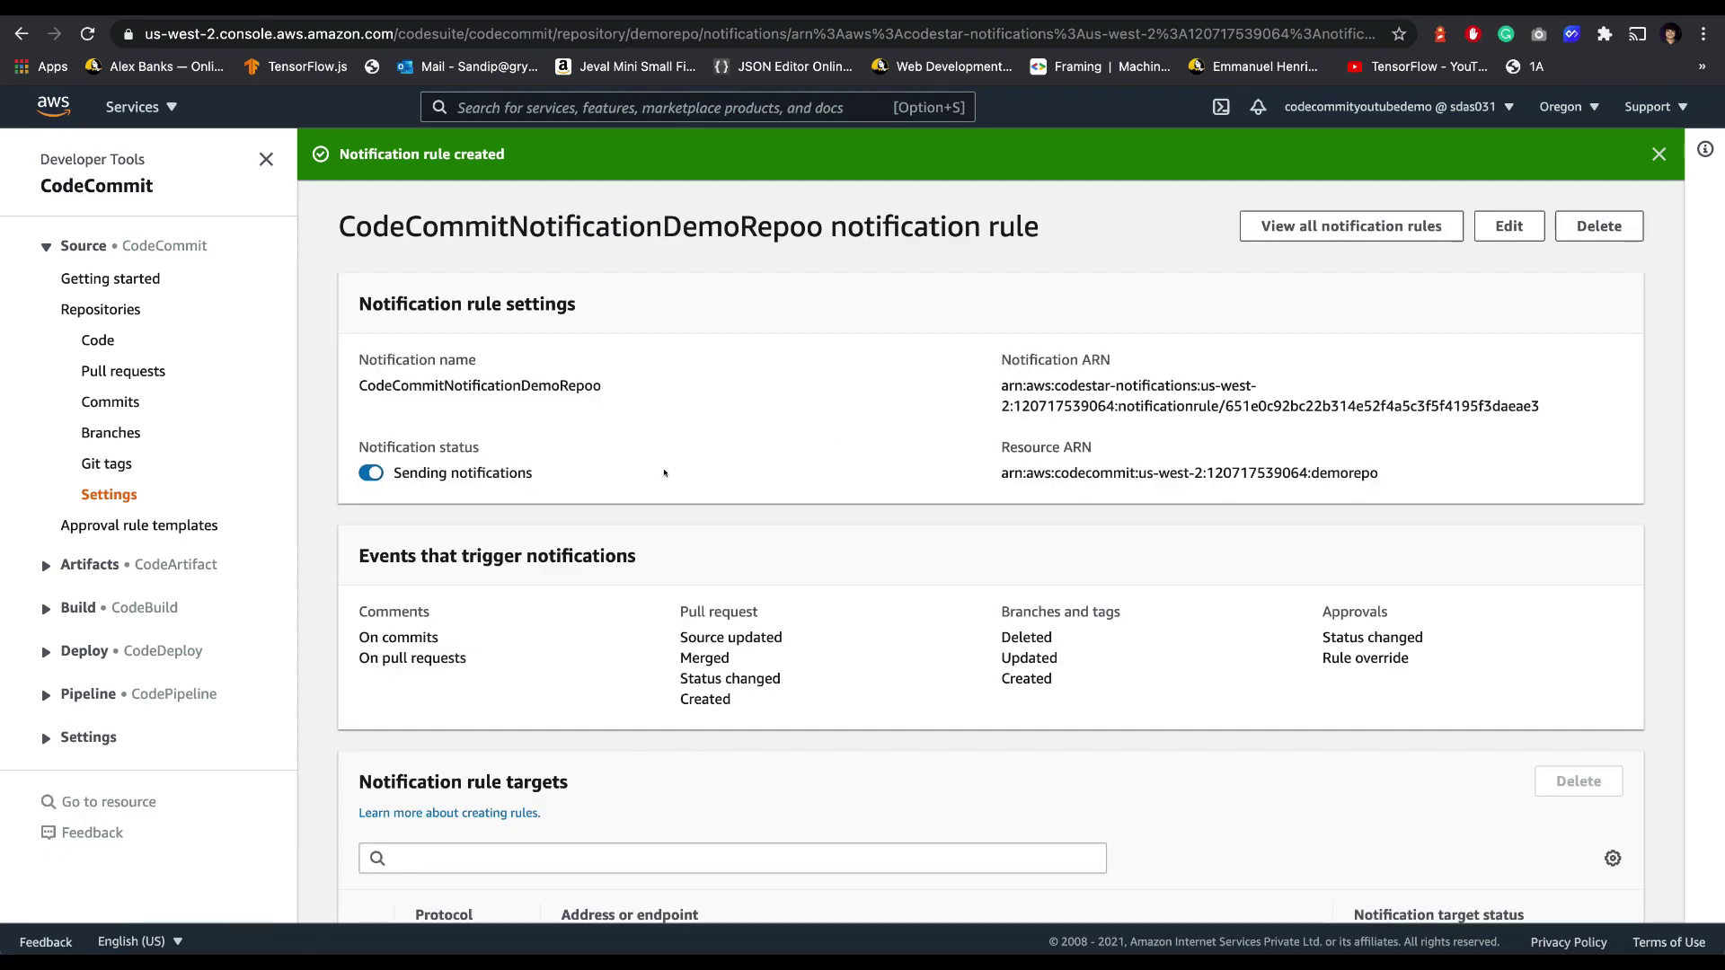
scroll(718, 656, "down", 2)
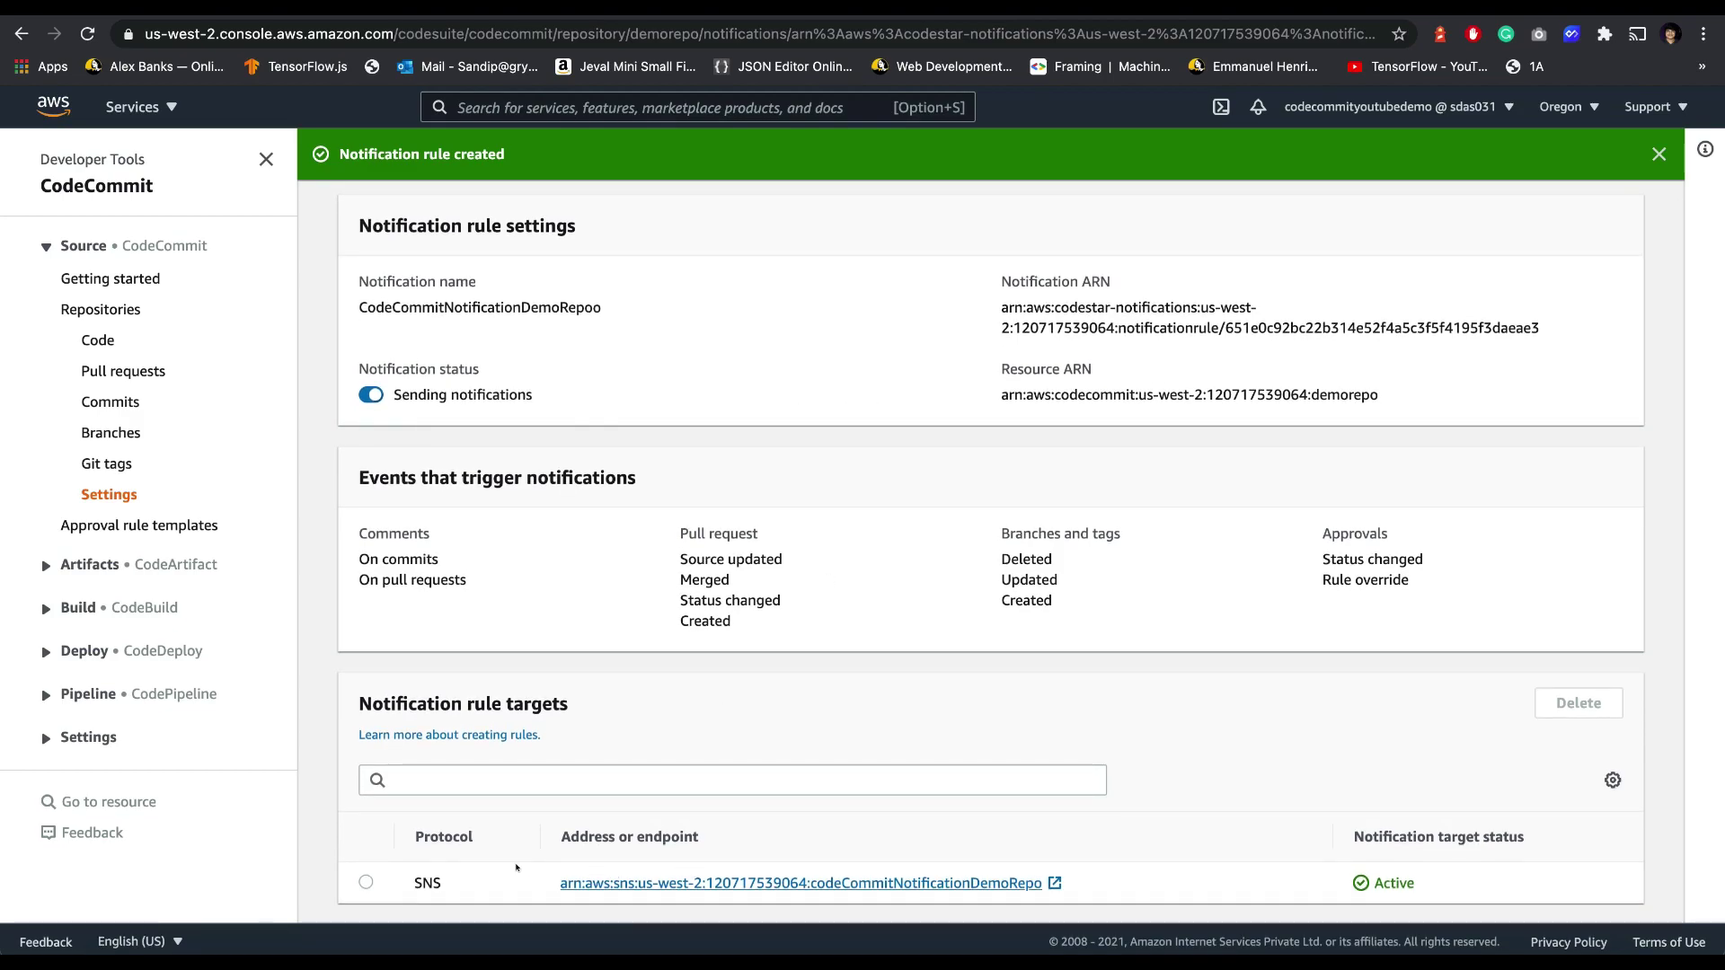
left_click(364, 882)
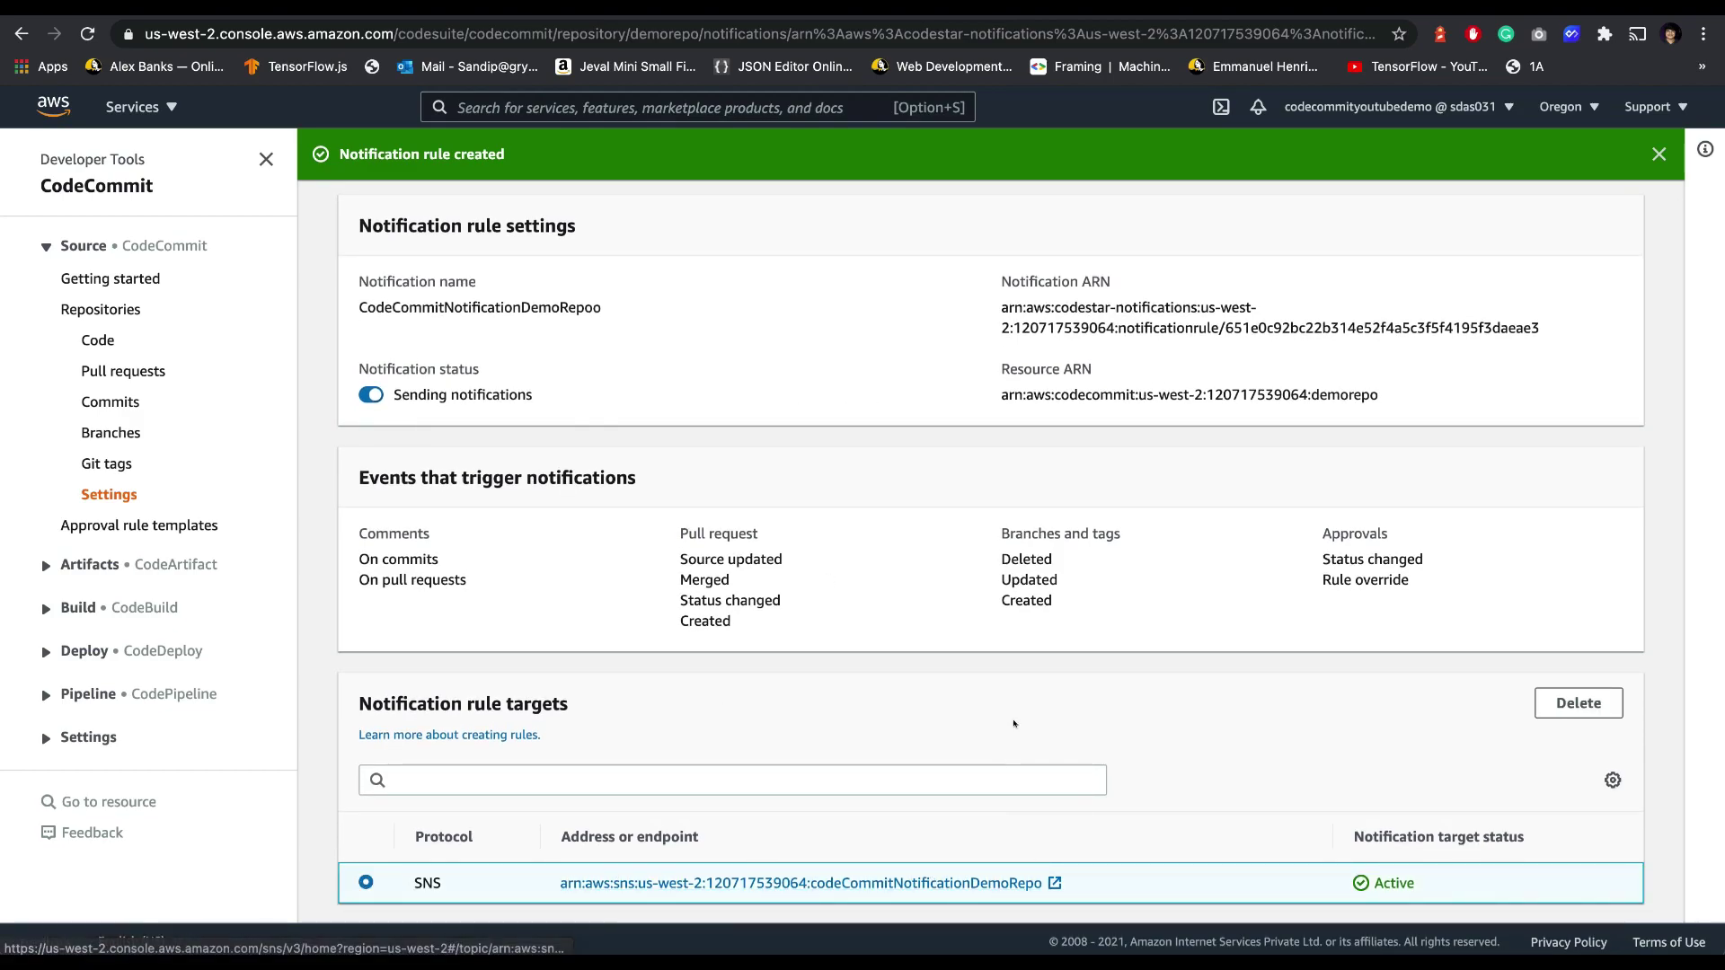
left_click(898, 714)
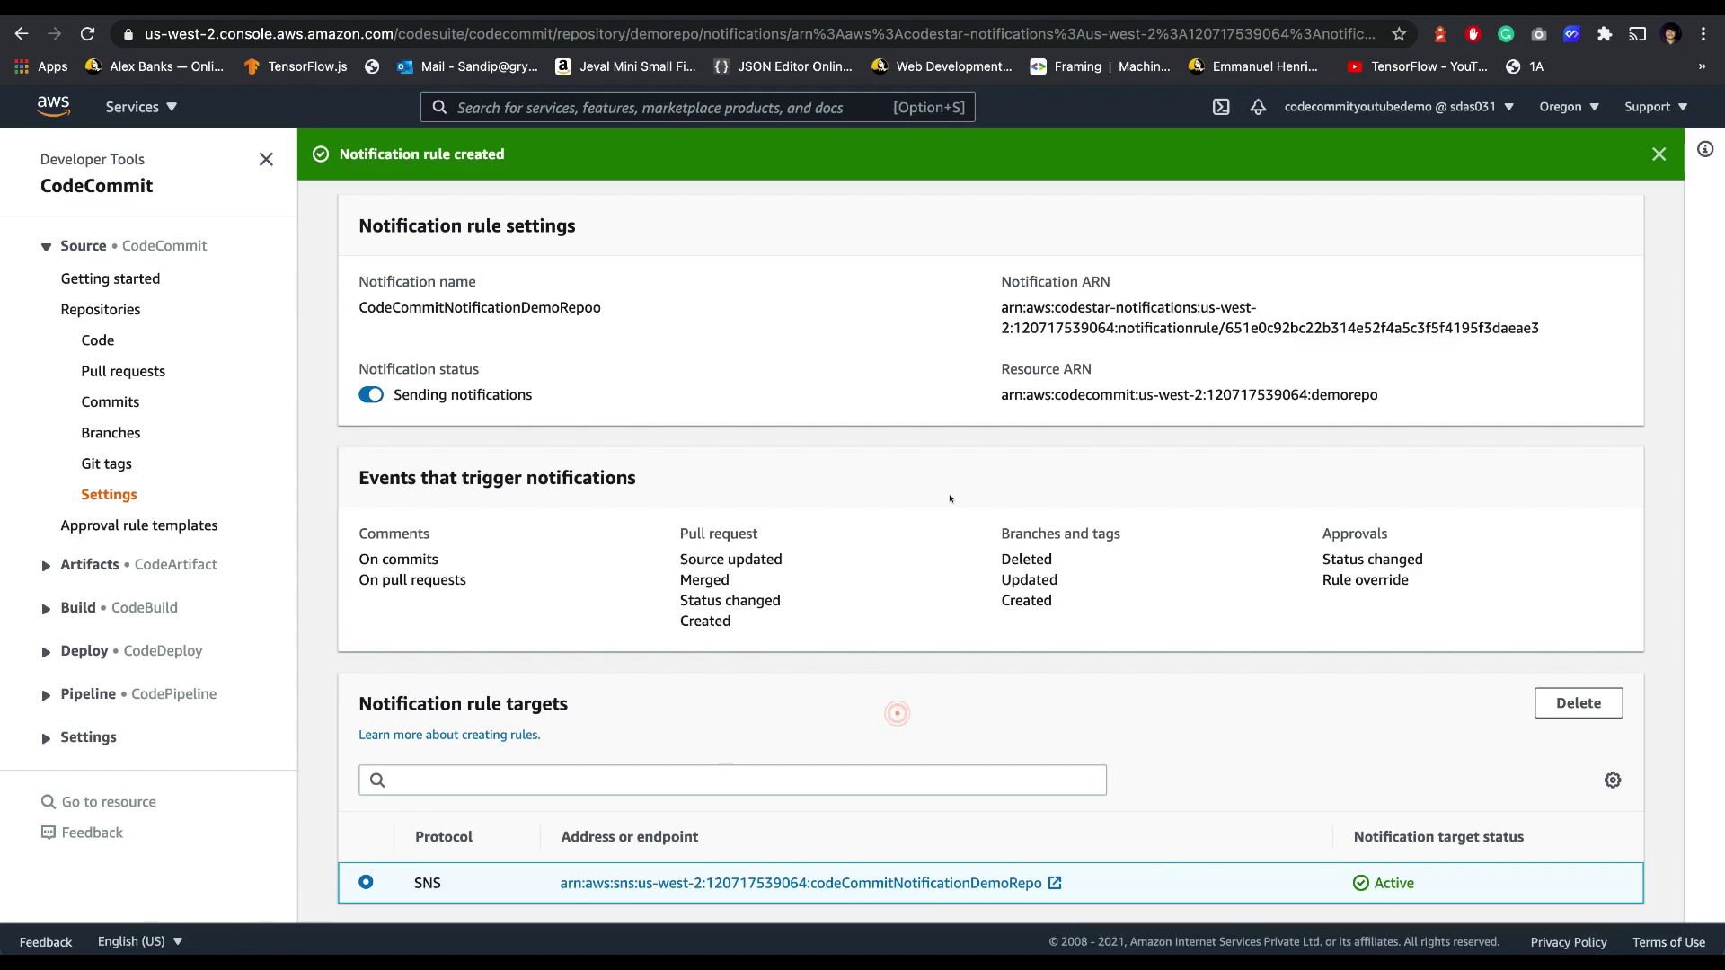
Step: Return to demorepo's repository settings and start a new trigger named CustomTrigger
left_click(110, 494)
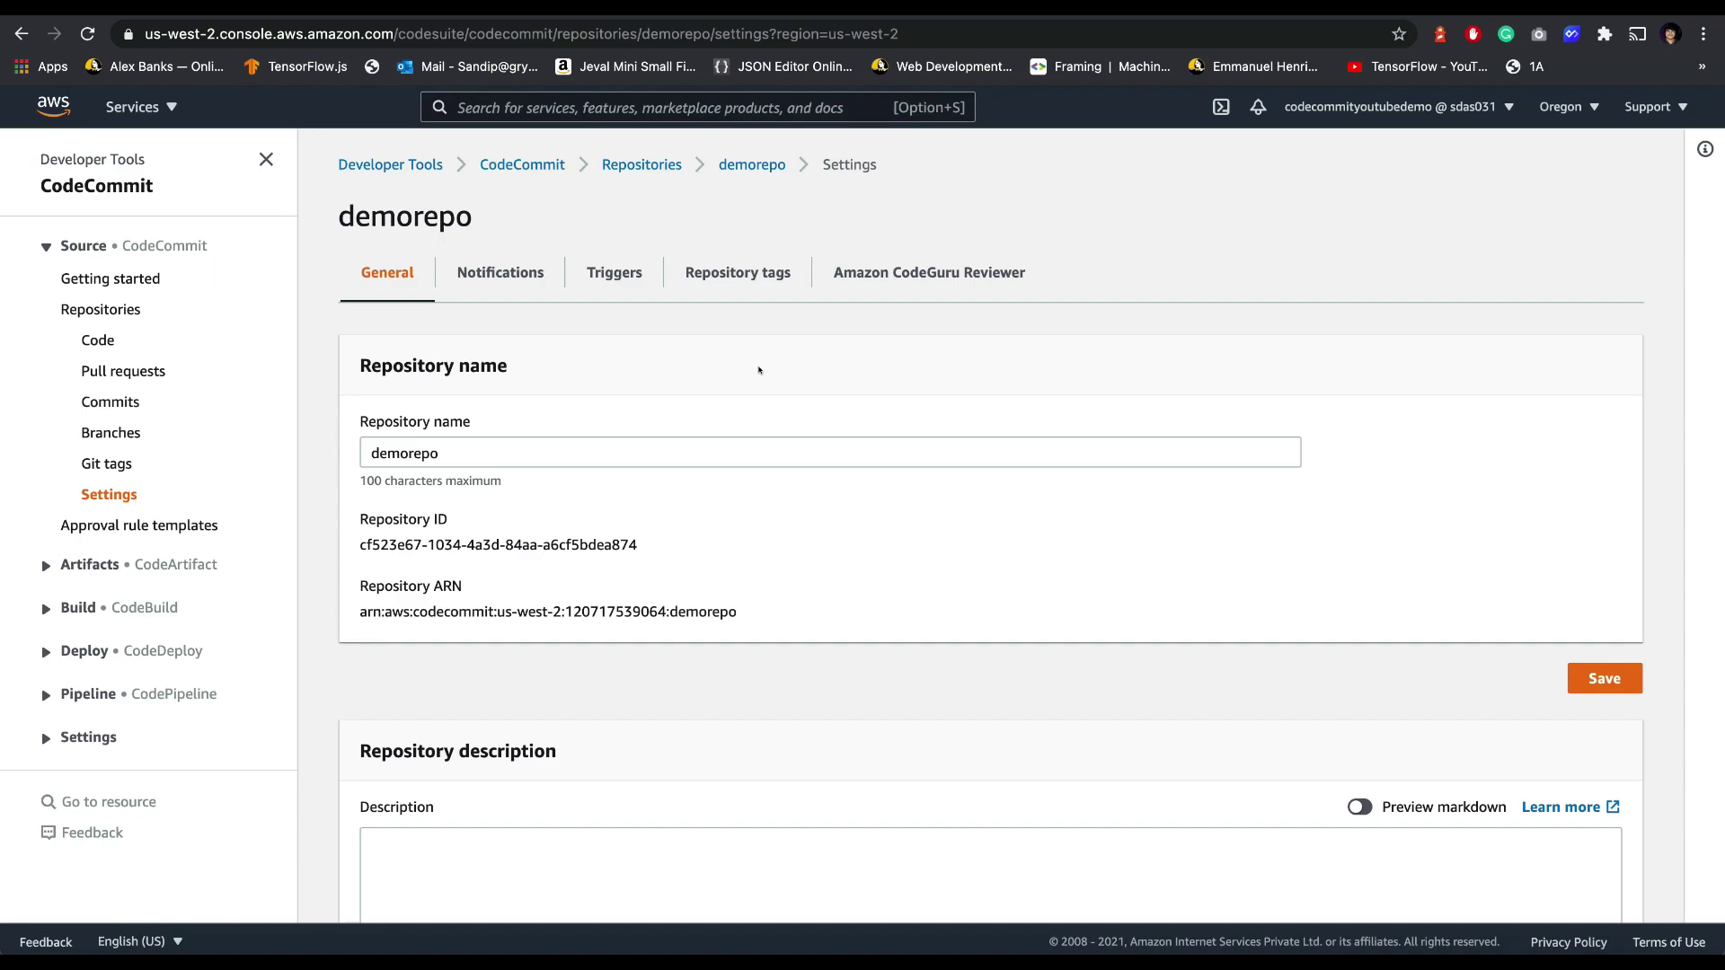
left_click(614, 275)
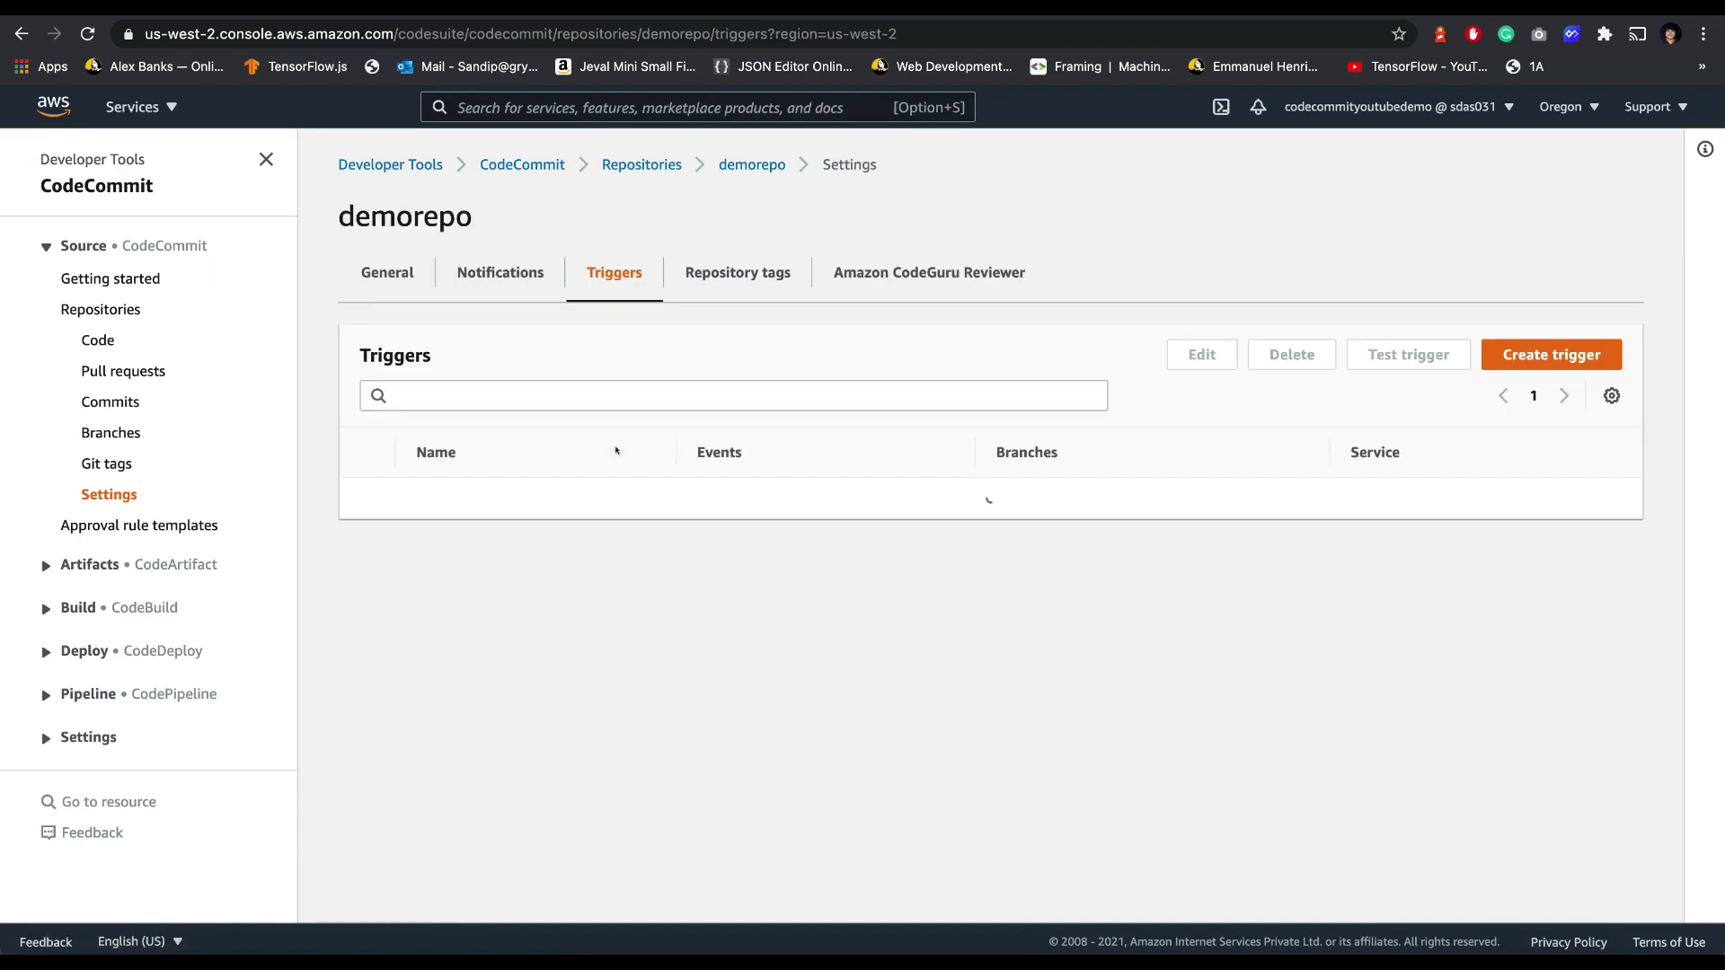
left_click(1527, 356)
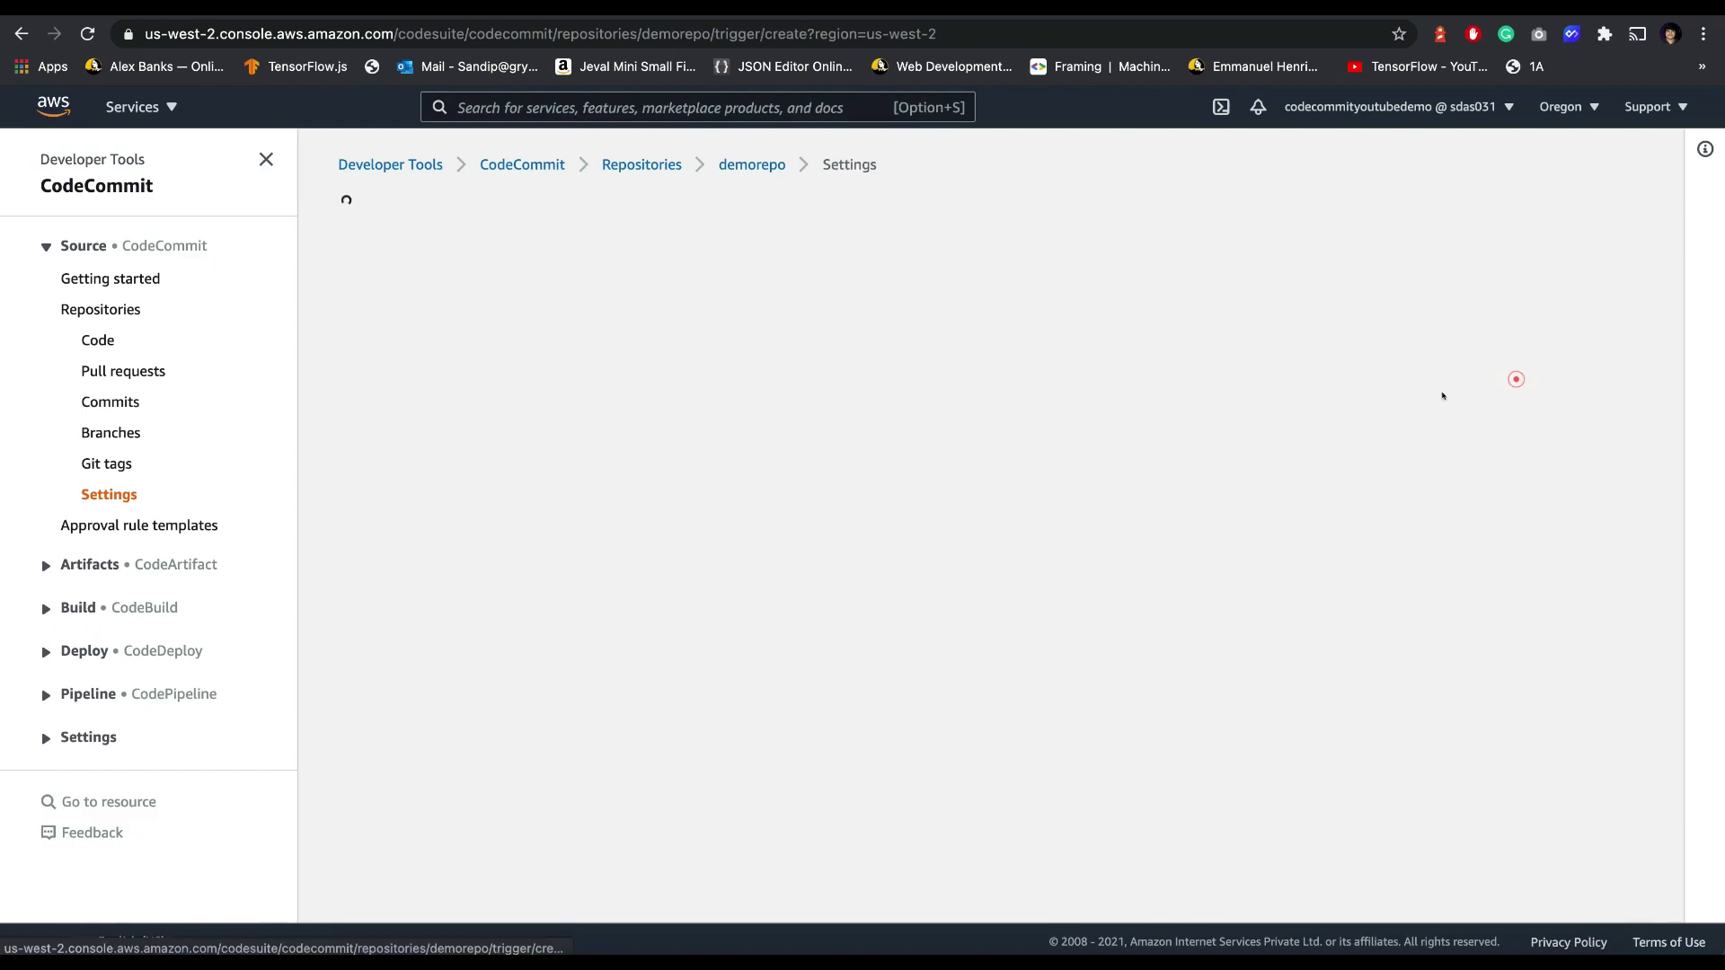
left_click(478, 363)
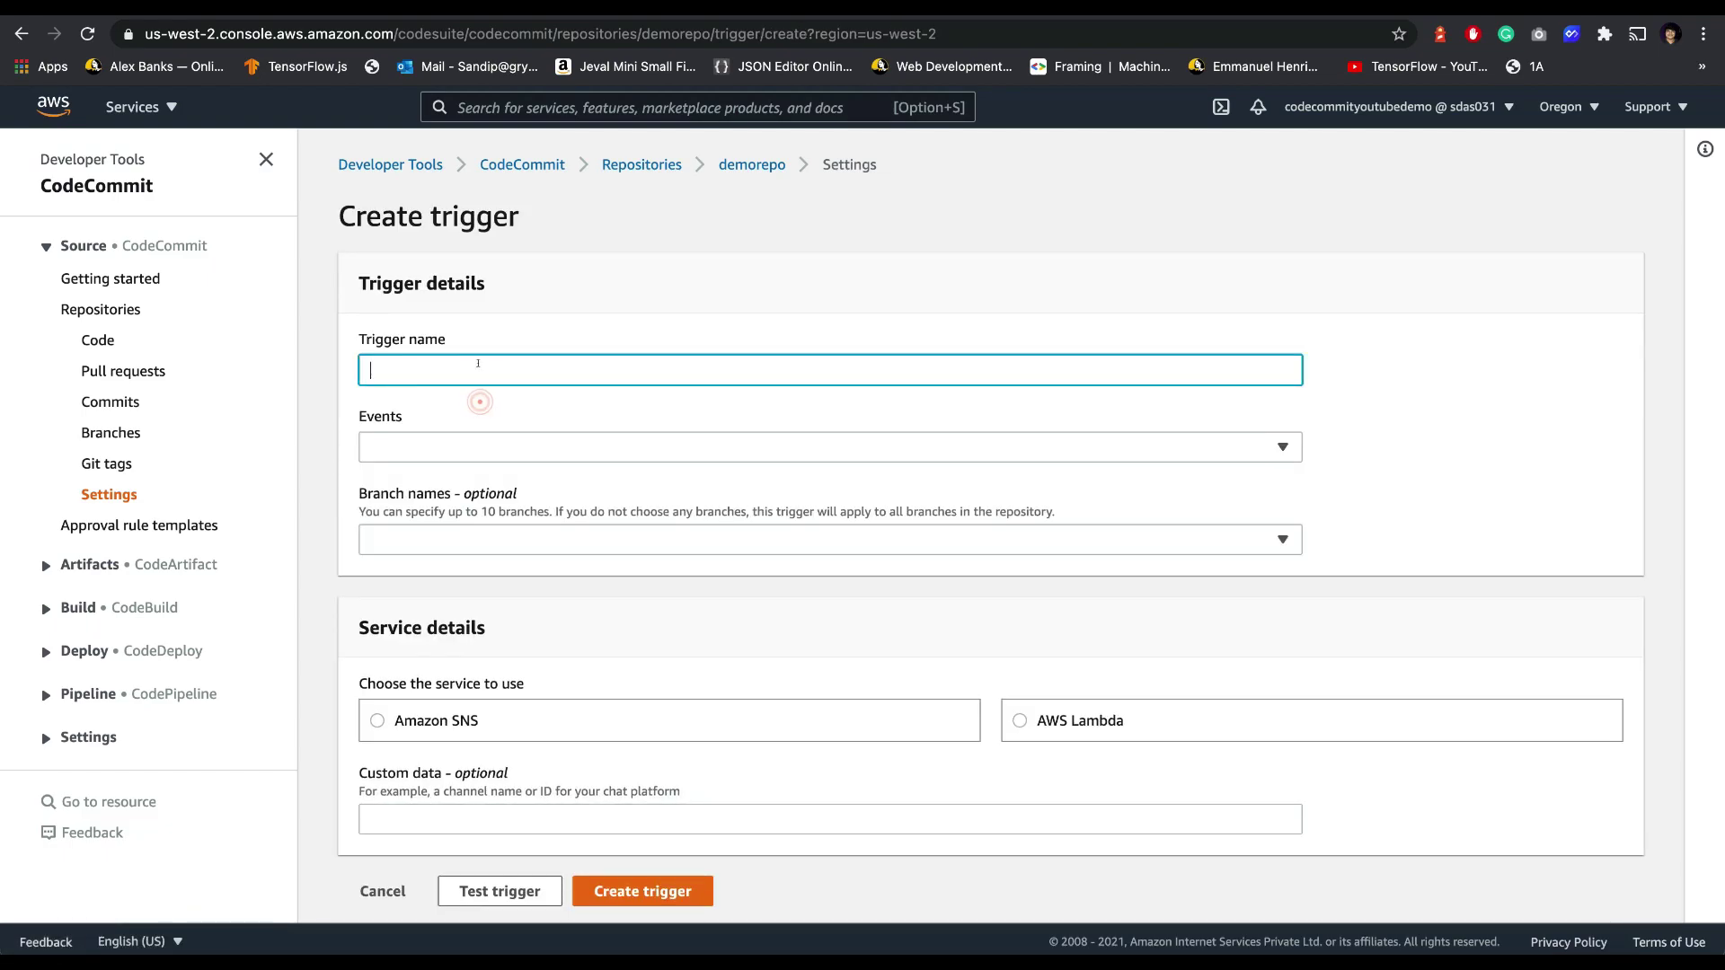
type("CustomTrigger")
Step: Set the trigger's event to Push to existing branch and restrict it to the master branch
left_click(582, 450)
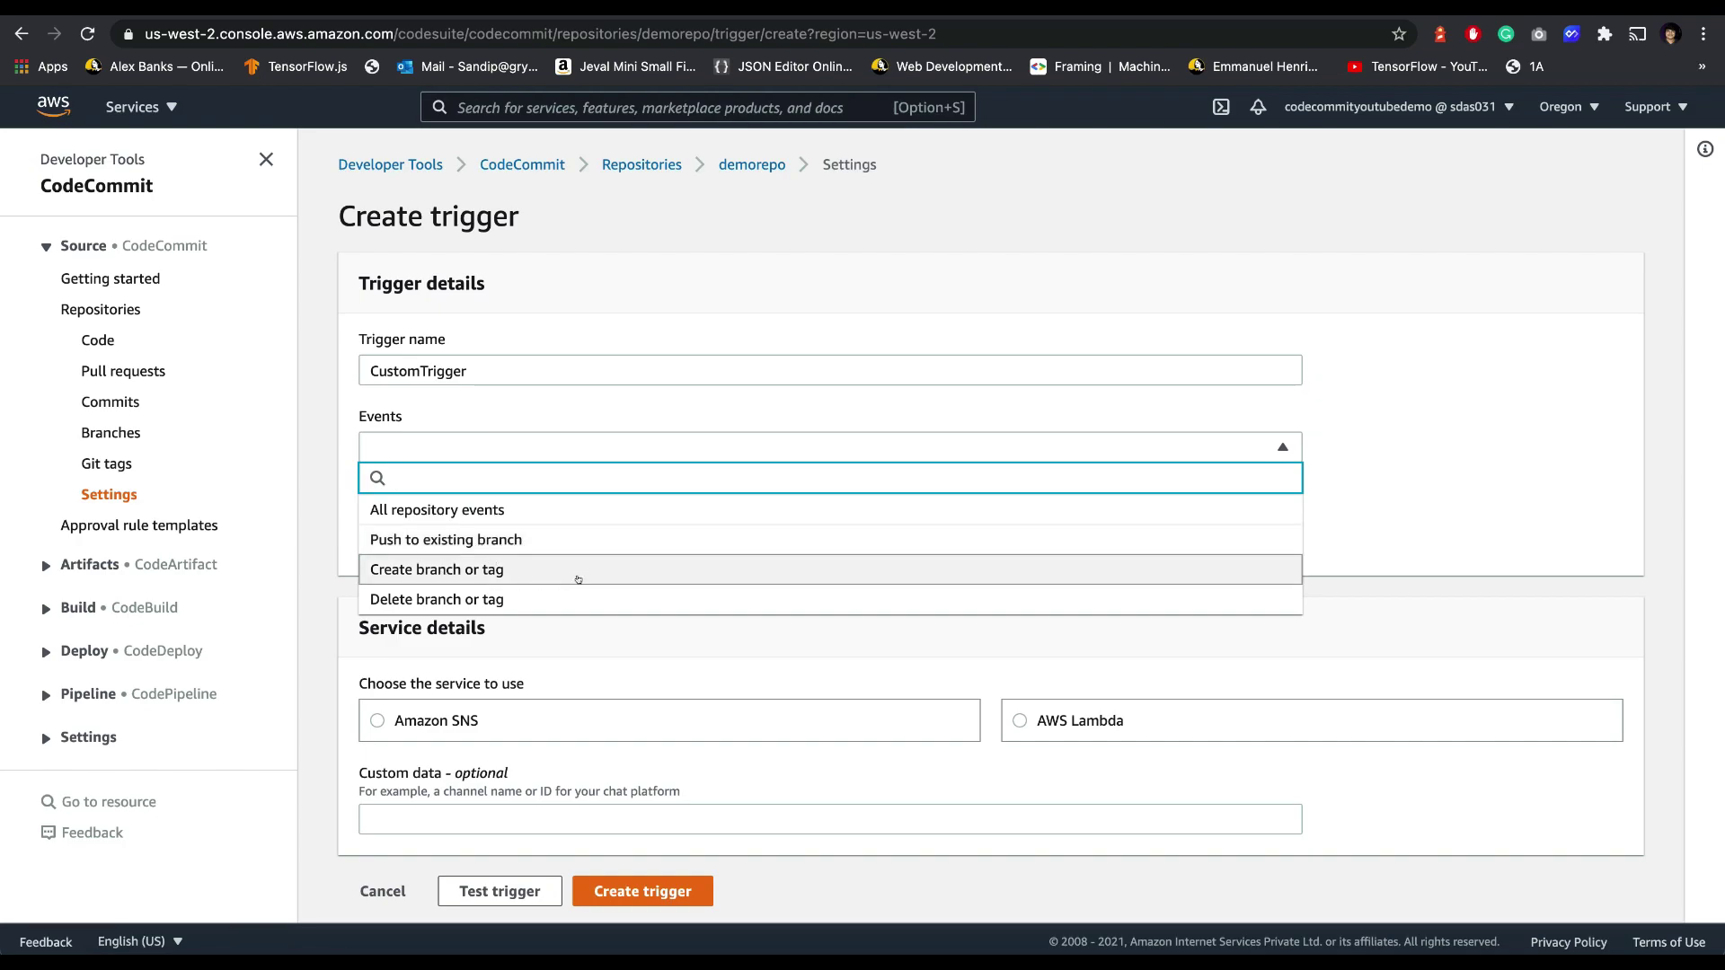
left_click(495, 537)
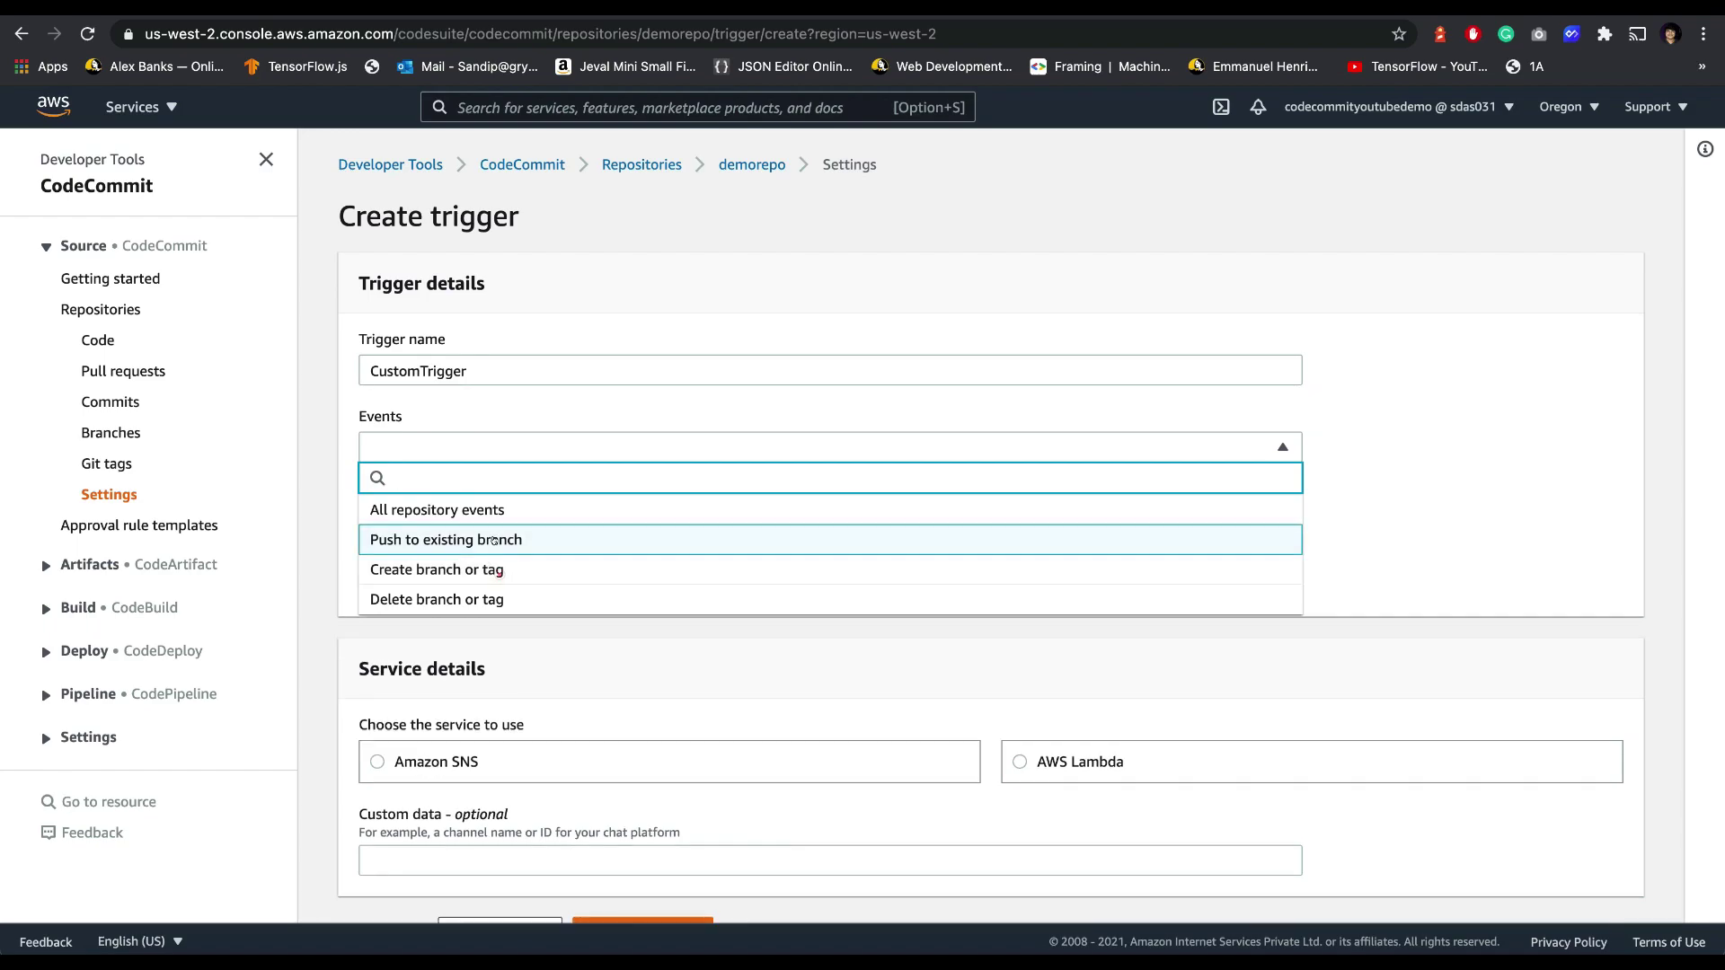
left_click(1512, 481)
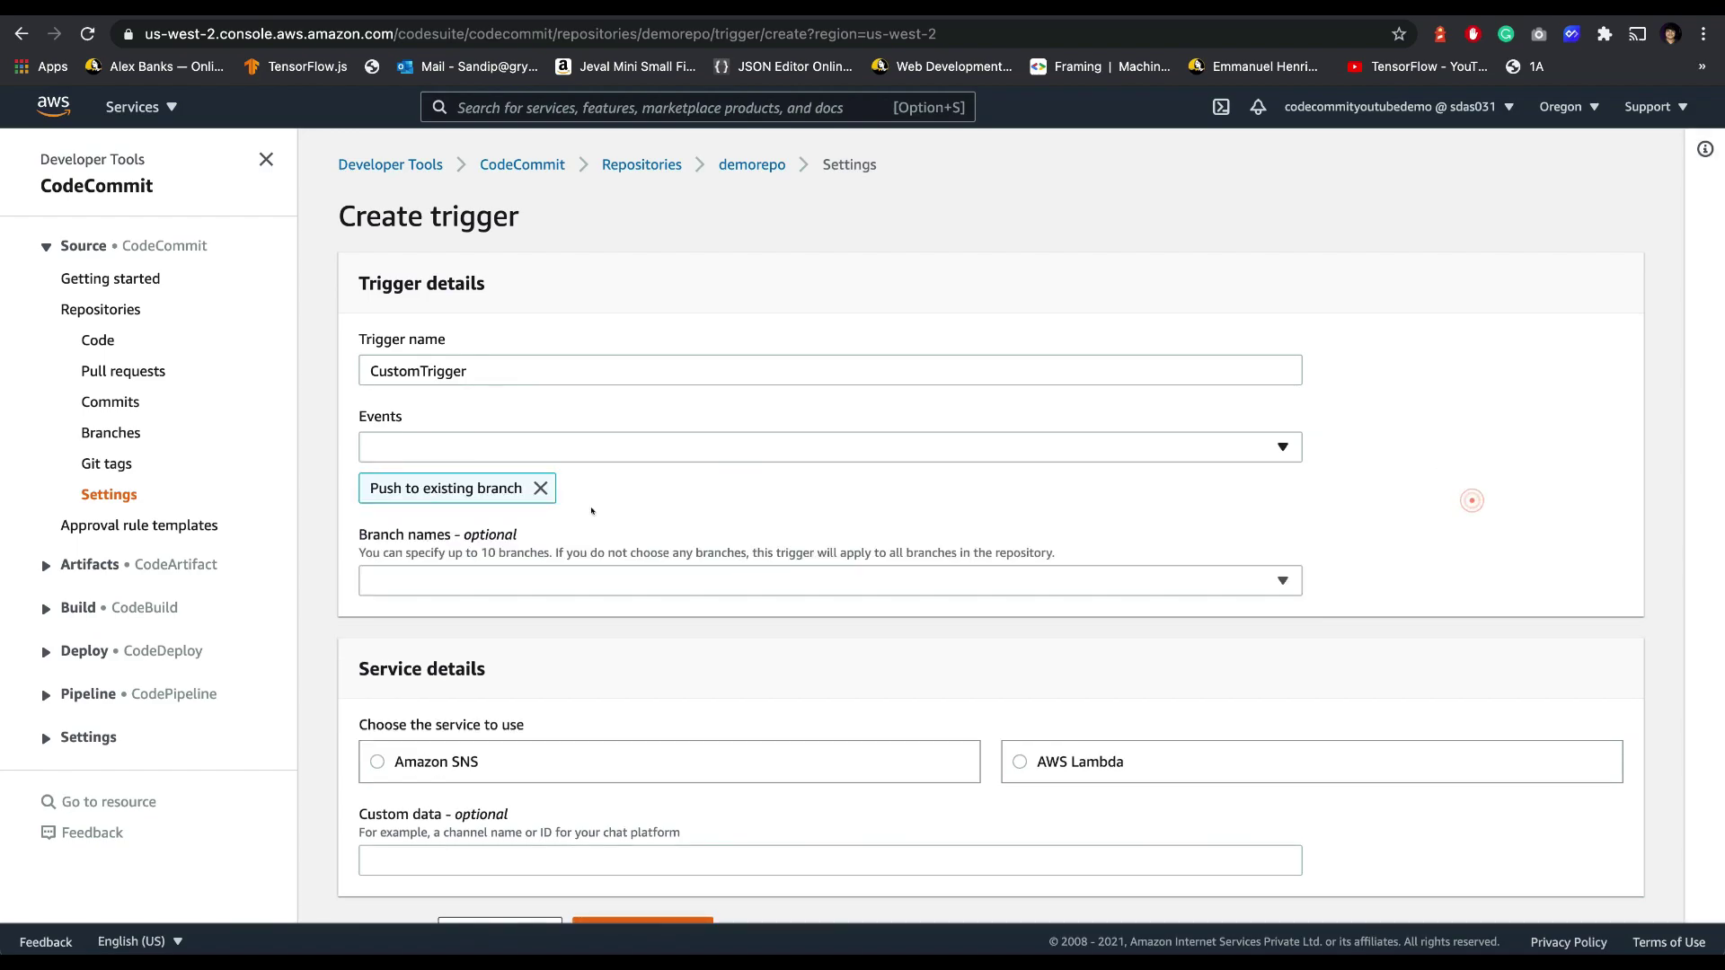
left_click(592, 584)
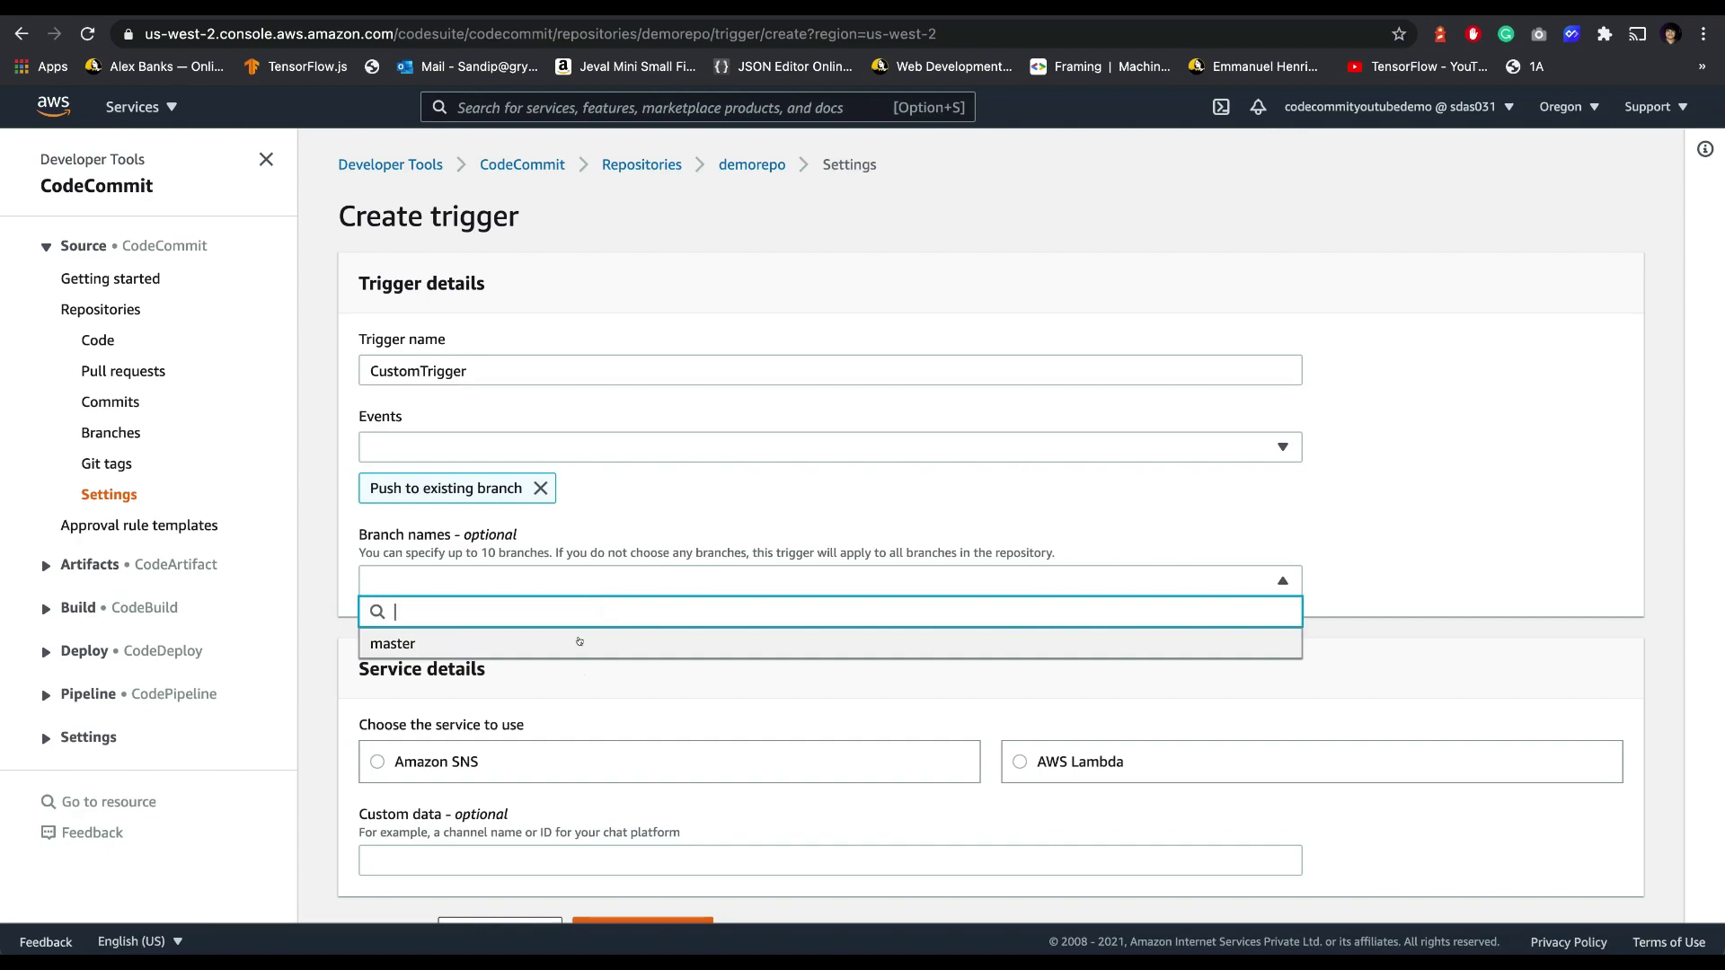
key("Return")
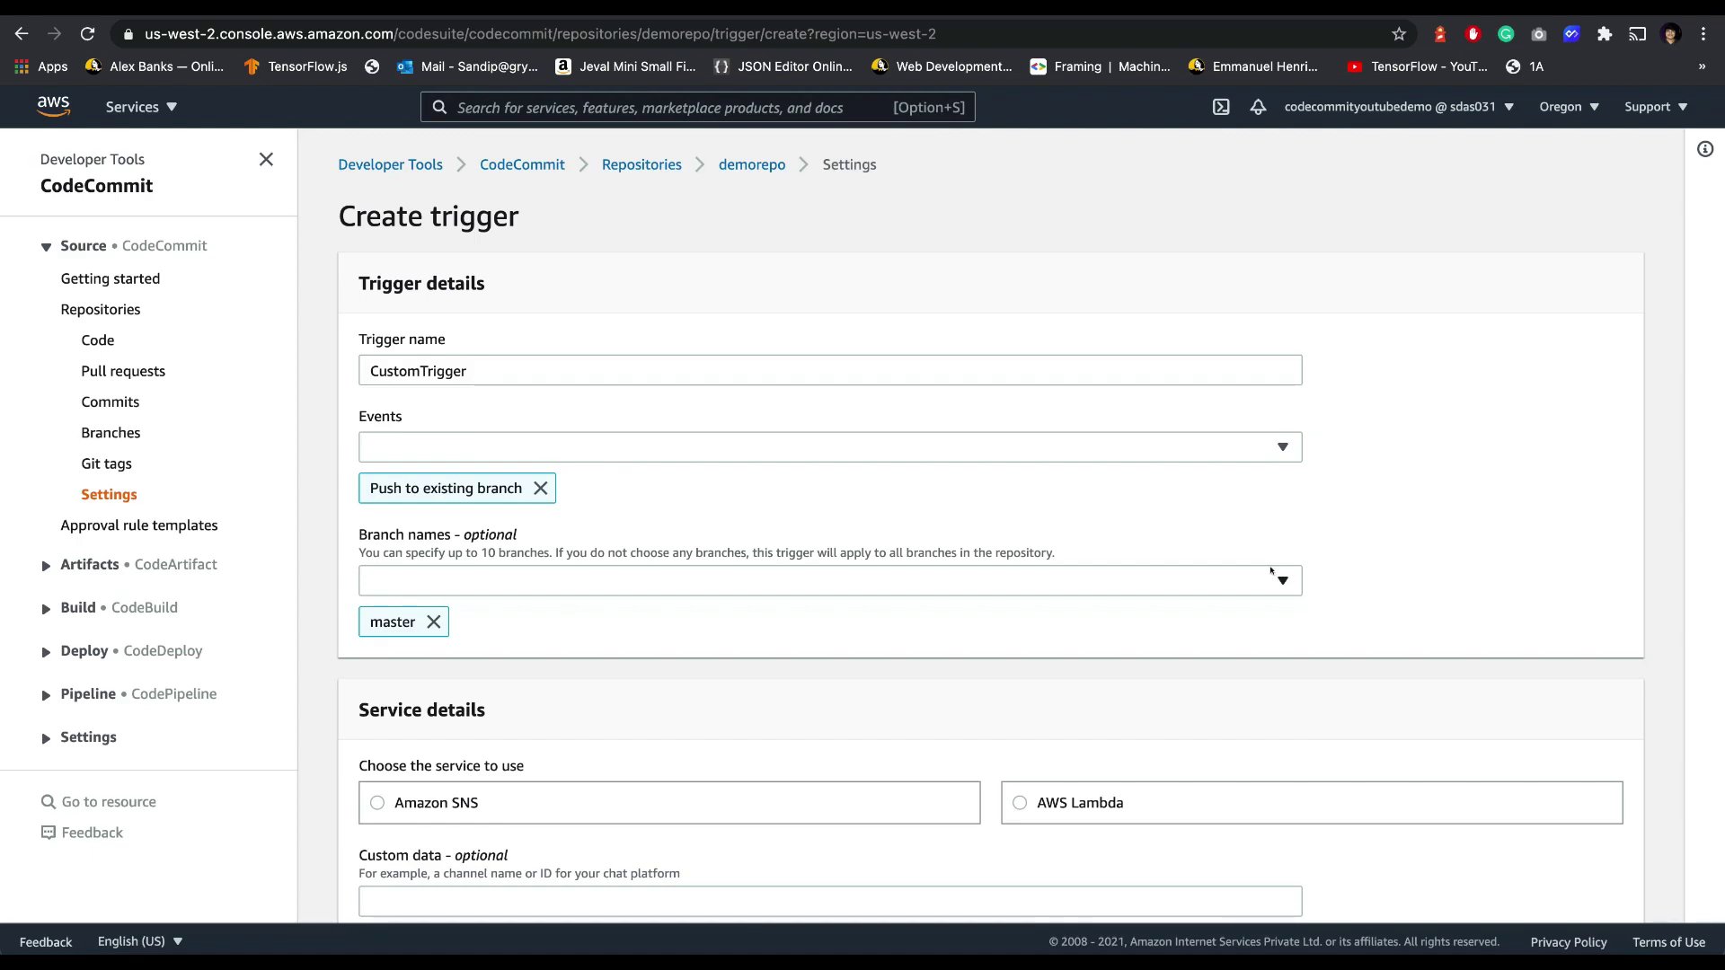
Step: Choose AWS Lambda as the trigger's service with the demo-api-production-createTask function, leave the custom data empty and create the trigger
scroll(641, 676, "down", 2)
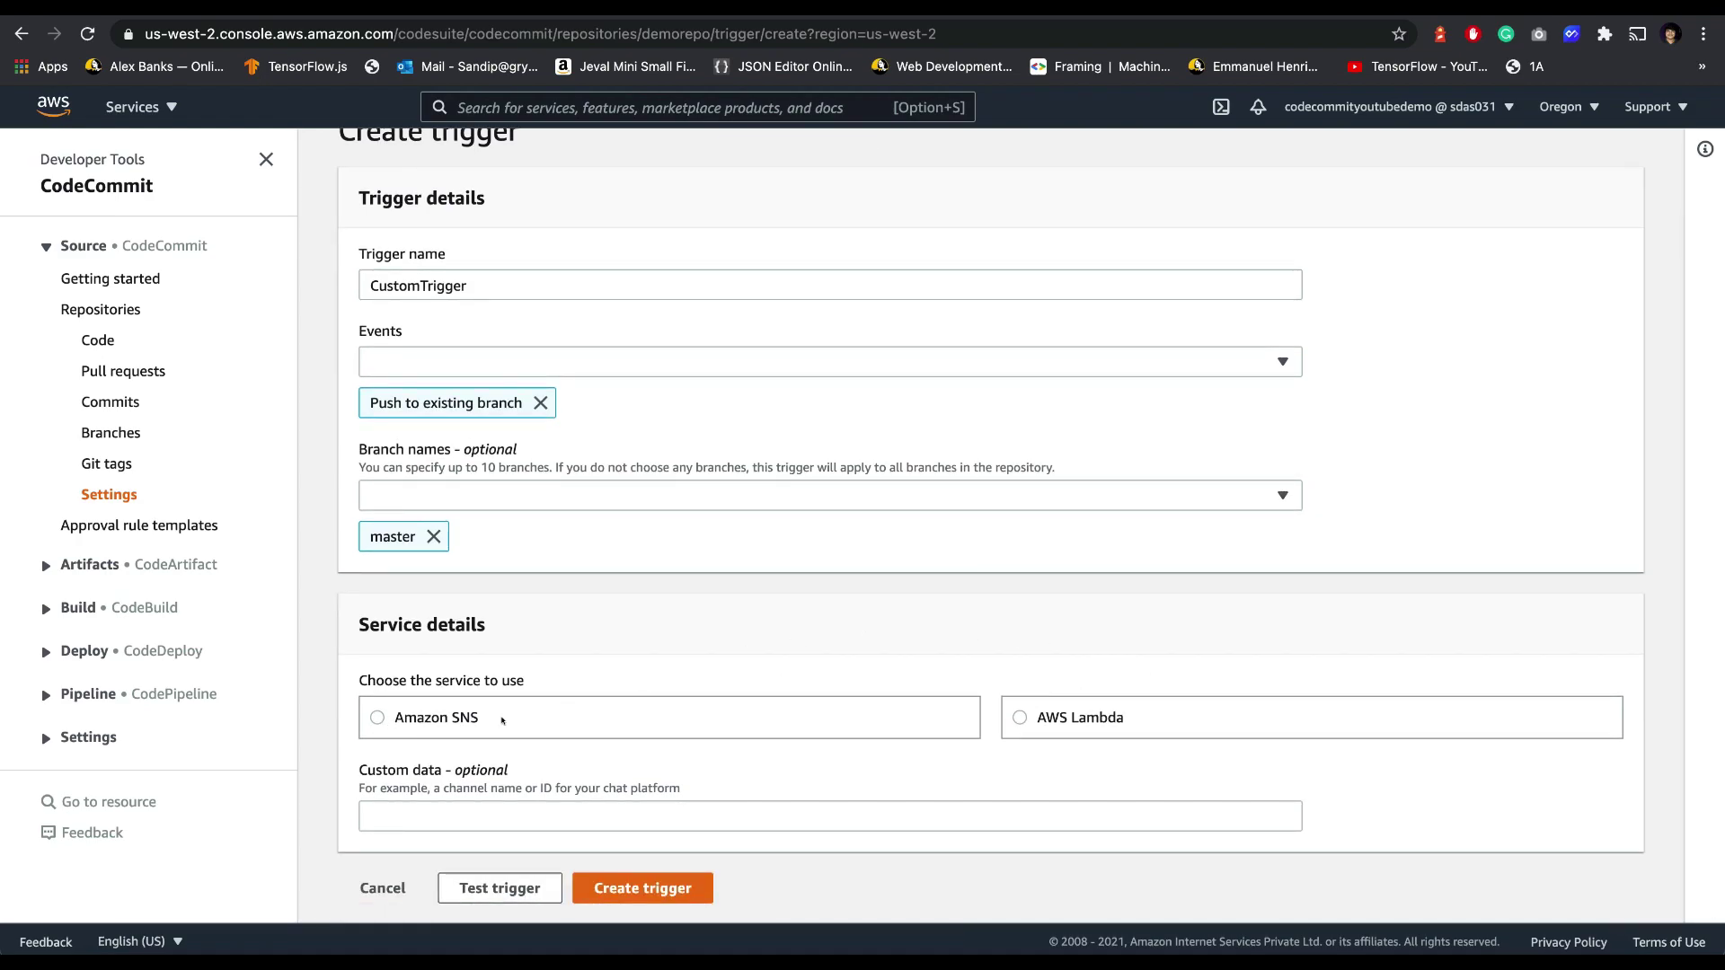
left_click(372, 715)
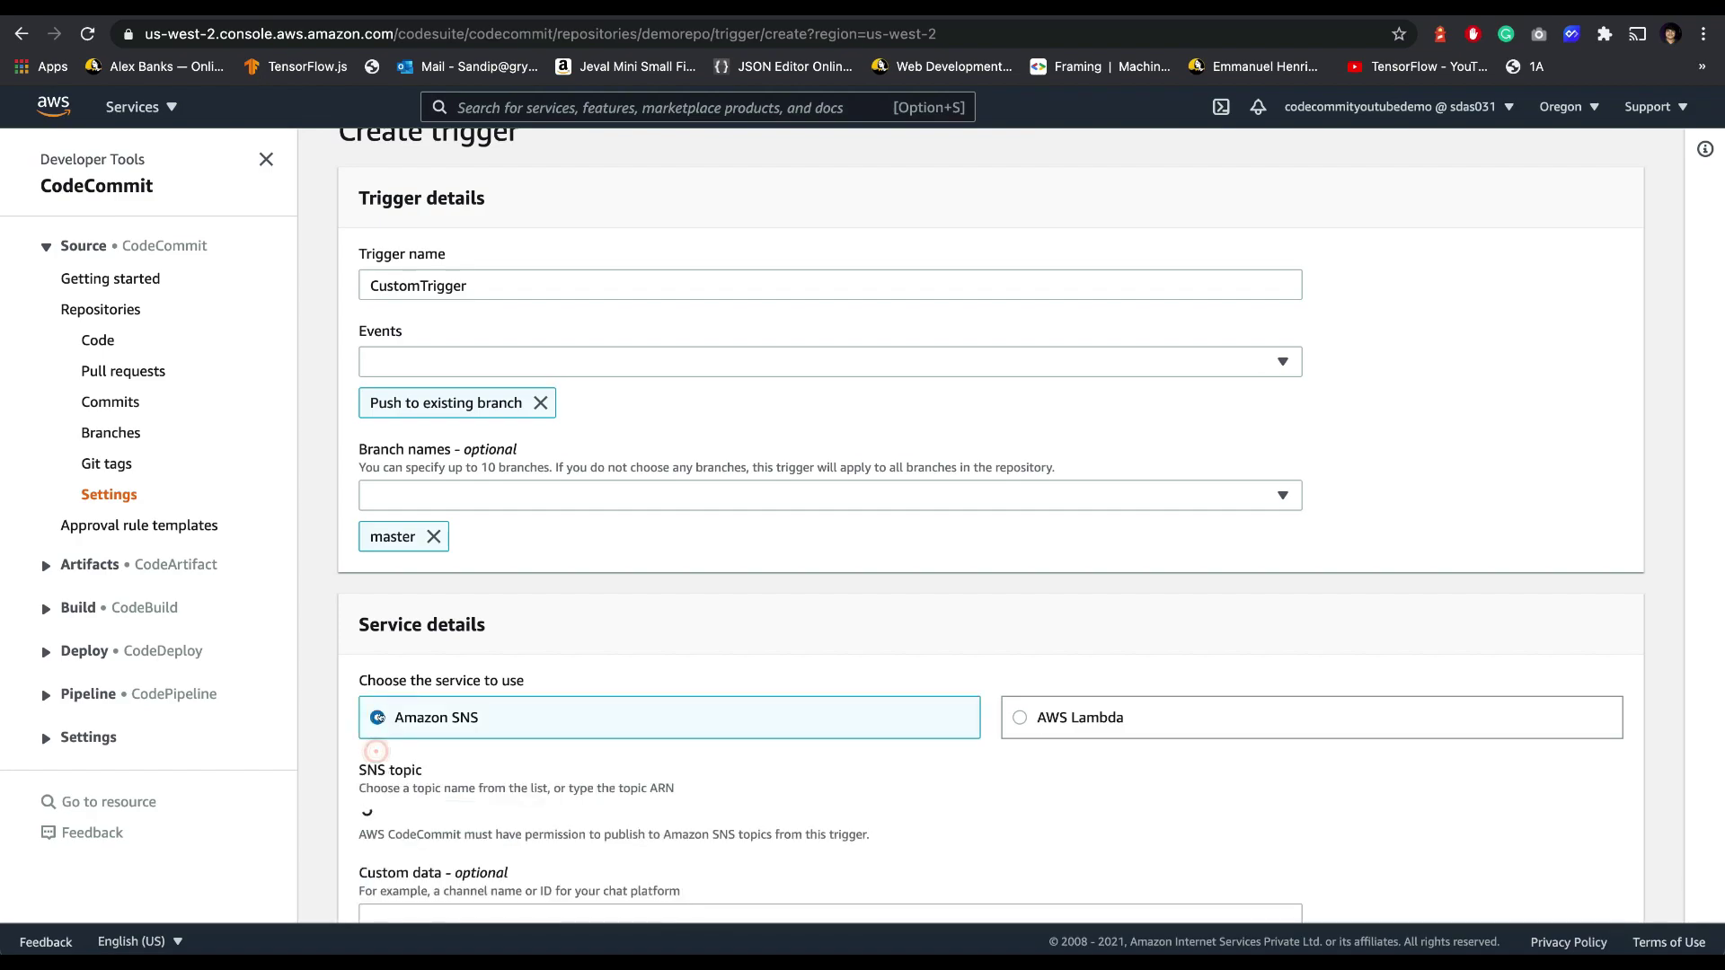
scroll(567, 805, "down", 2)
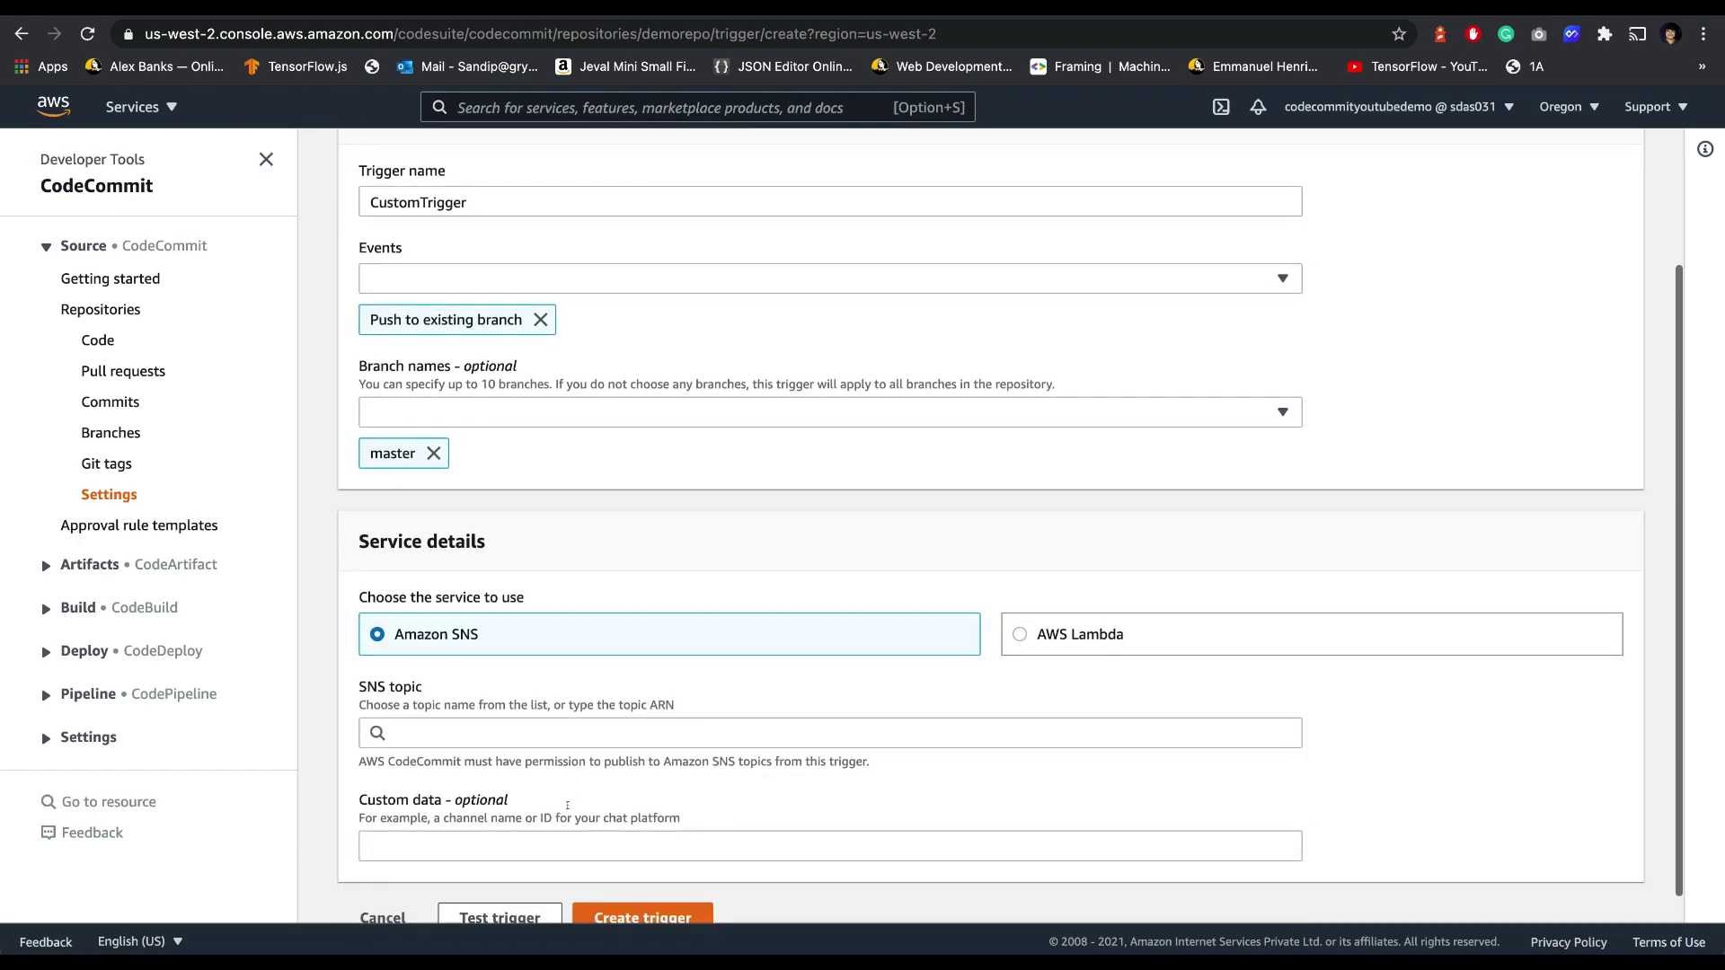
left_click(1020, 634)
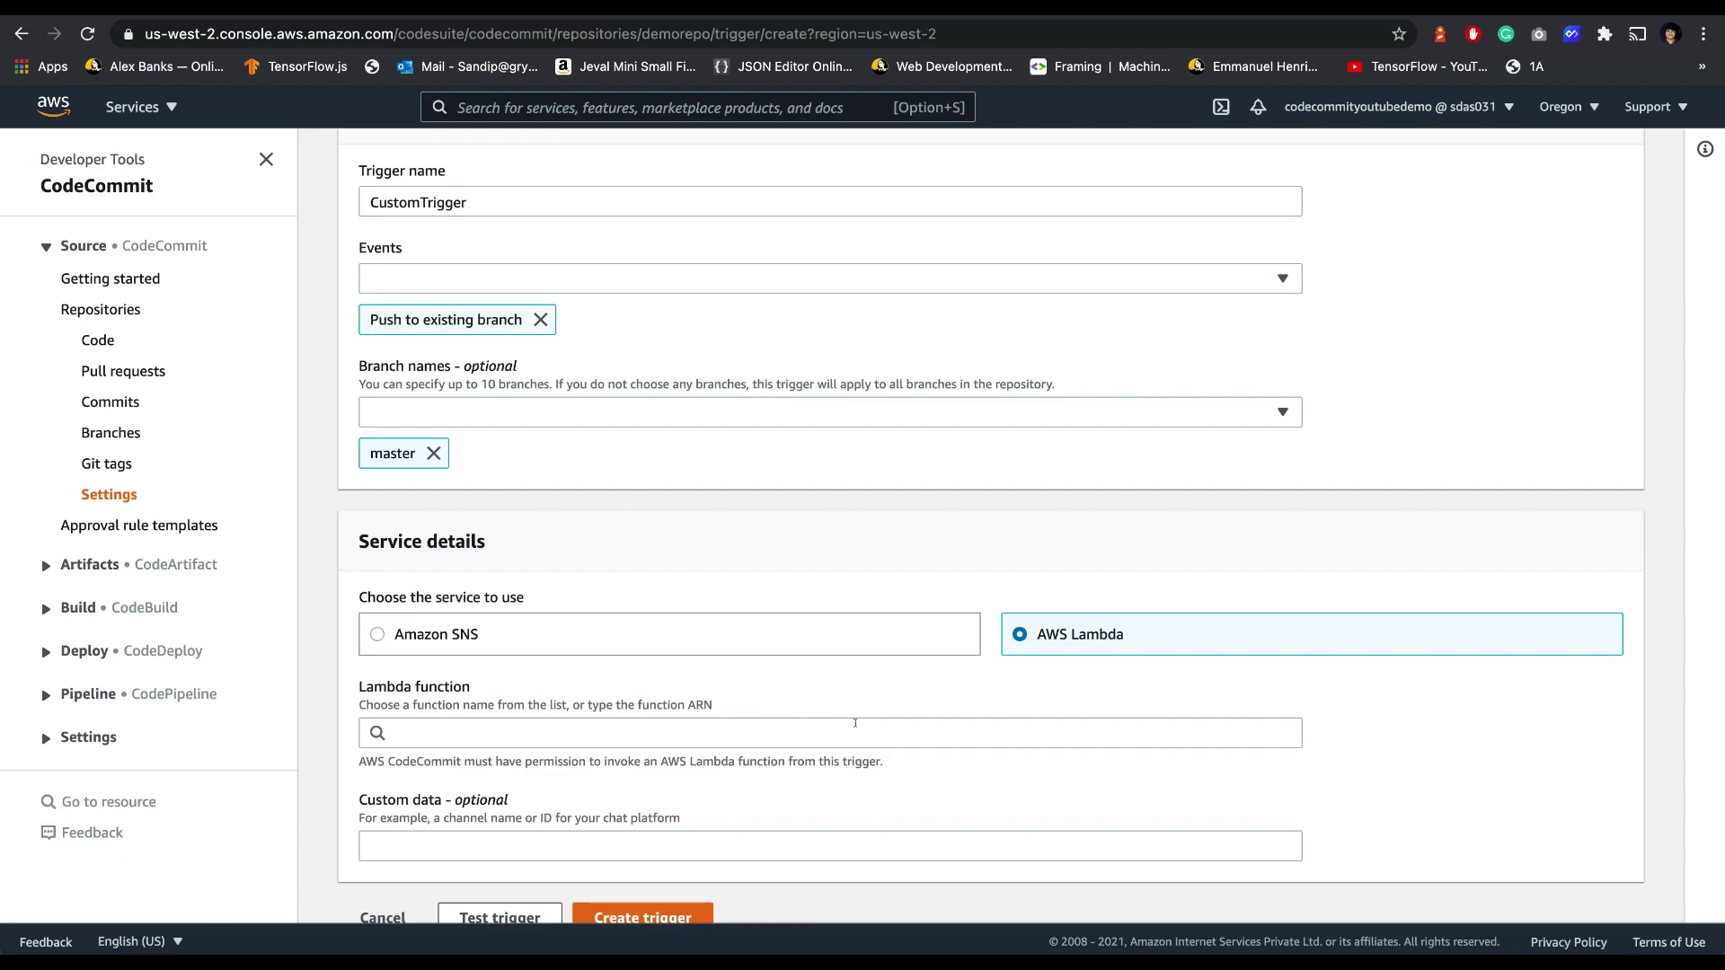
scroll(855, 723, "down", 1)
left_click(500, 617)
left_click(1065, 618)
left_click(641, 714)
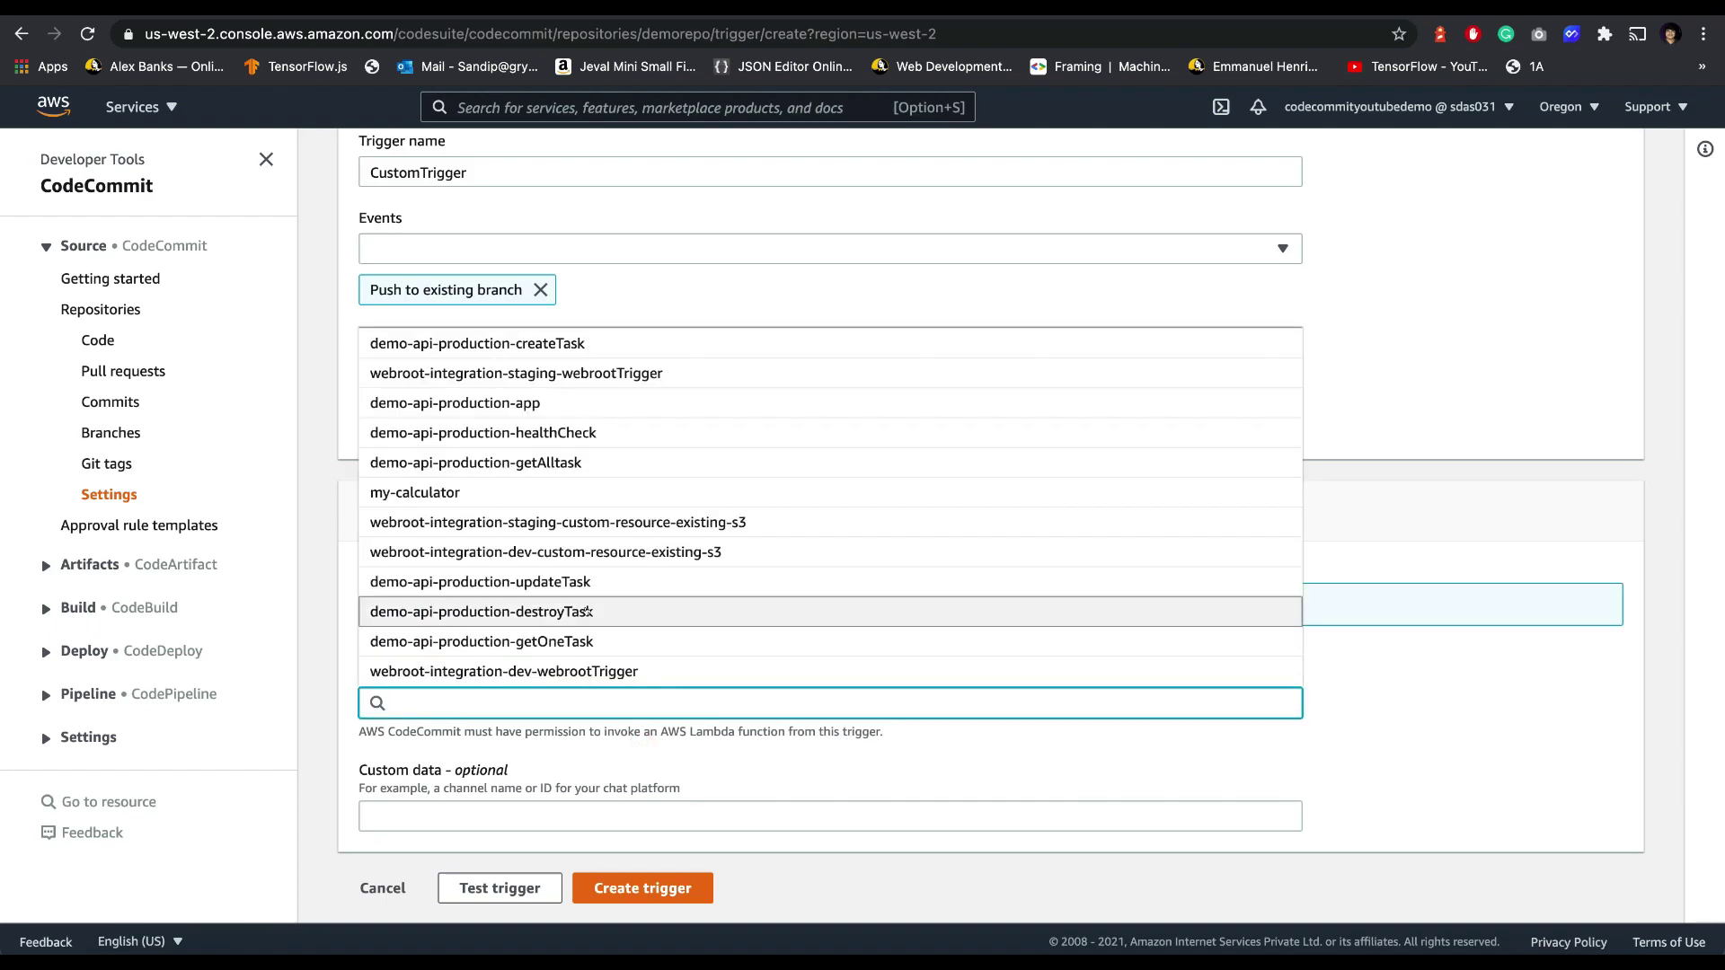
left_click(592, 345)
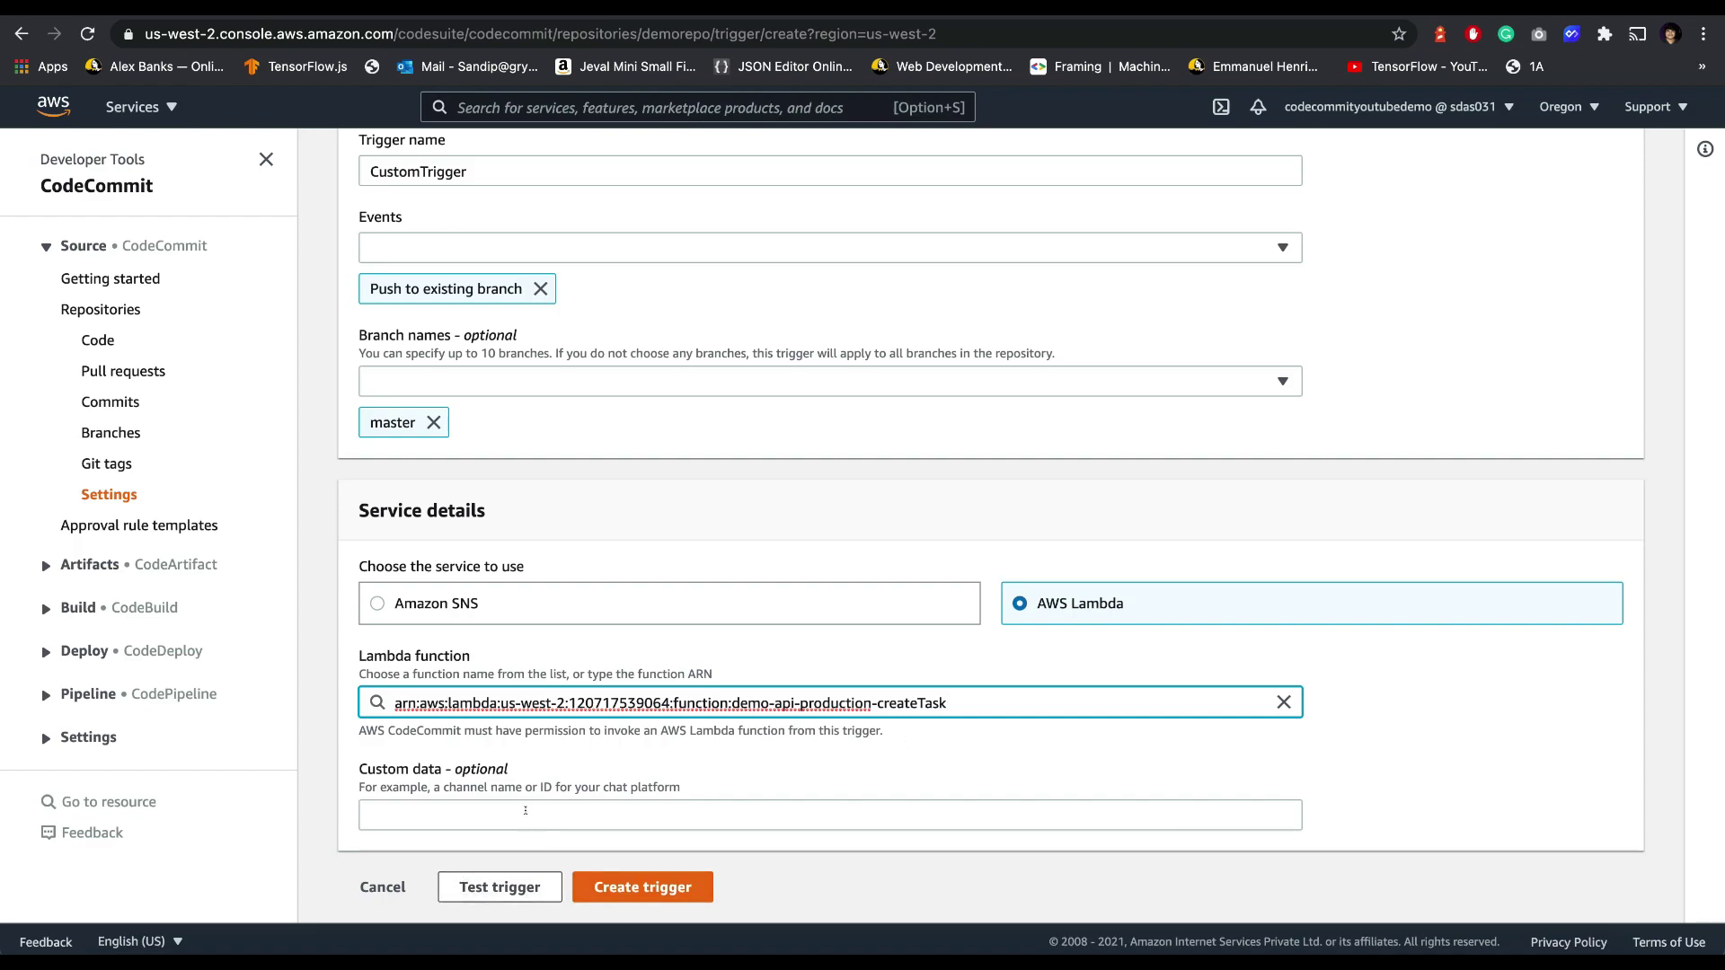
left_click(539, 811)
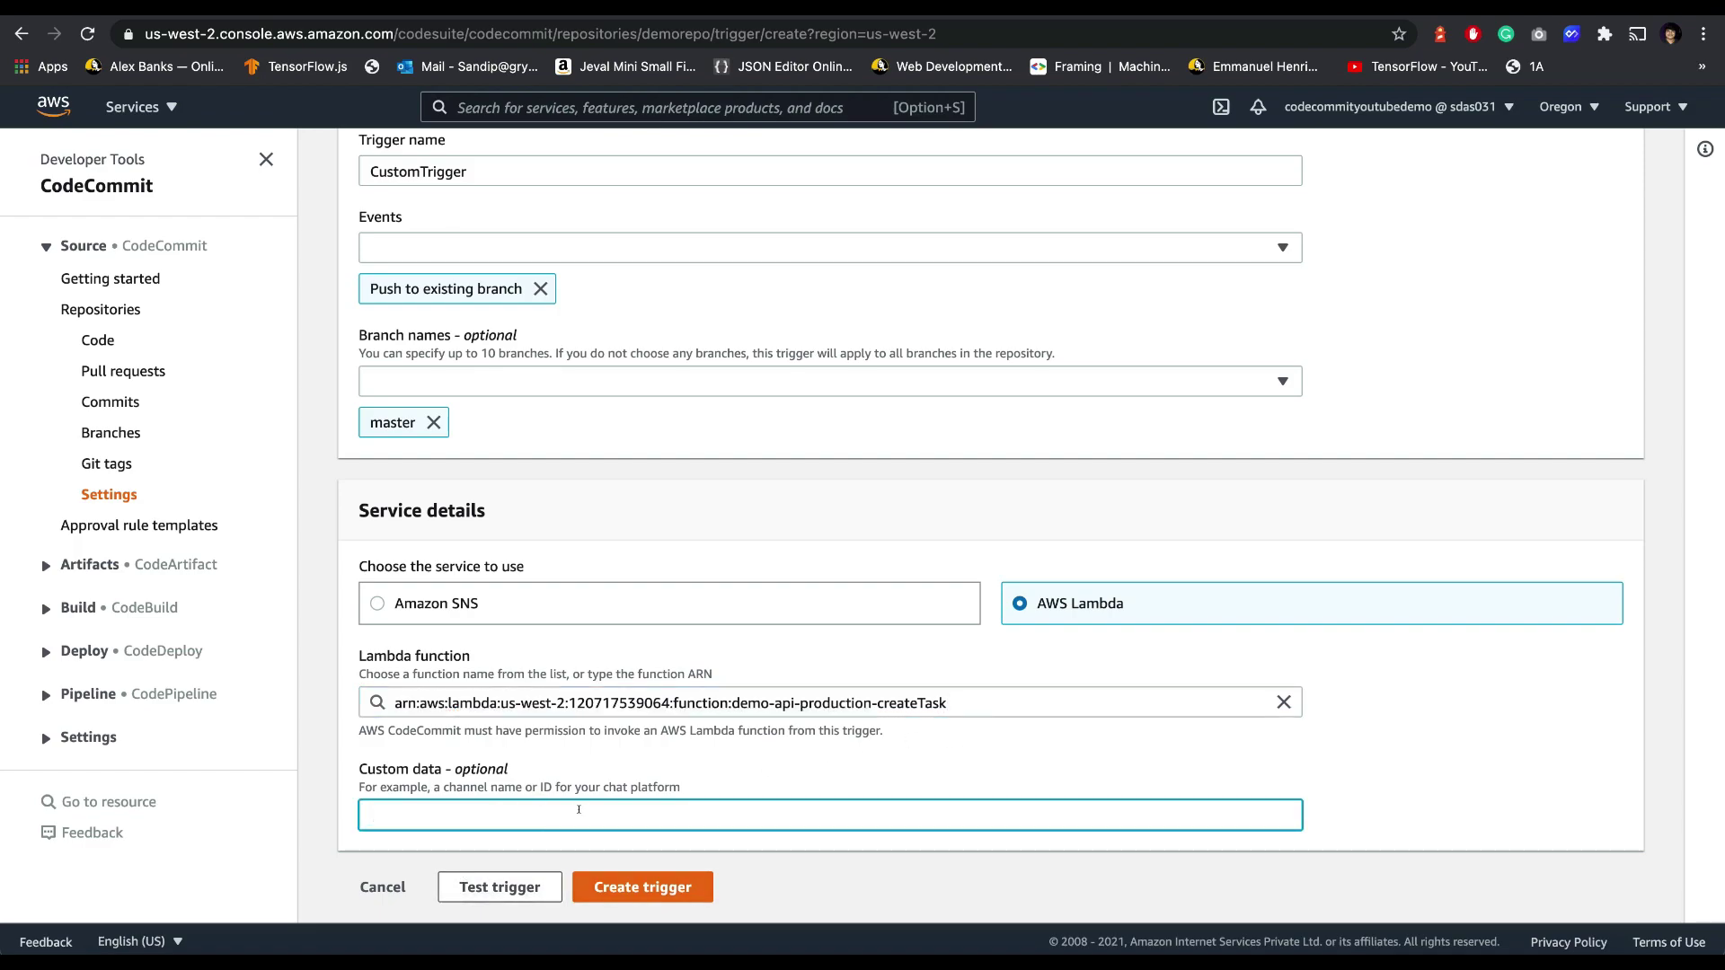
left_click(696, 889)
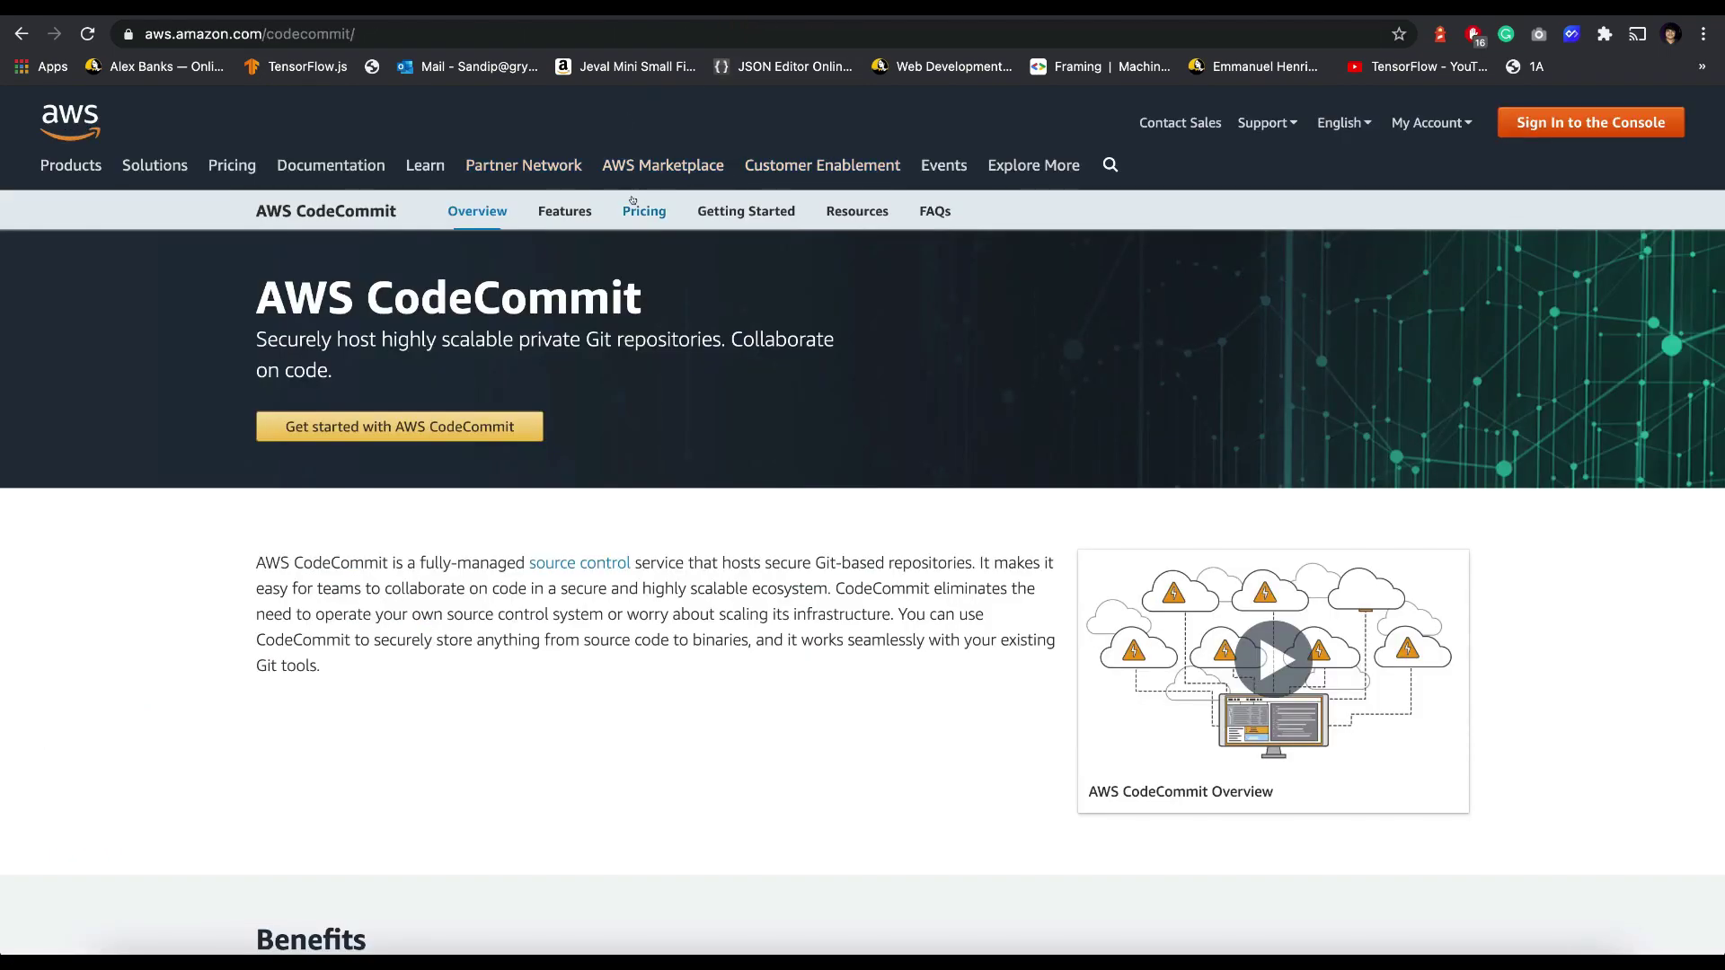
Step: Open the AWS CodeCommit pricing page and examine the cost, storage and Git request allowances for the first 5 and additional active users
left_click(632, 205)
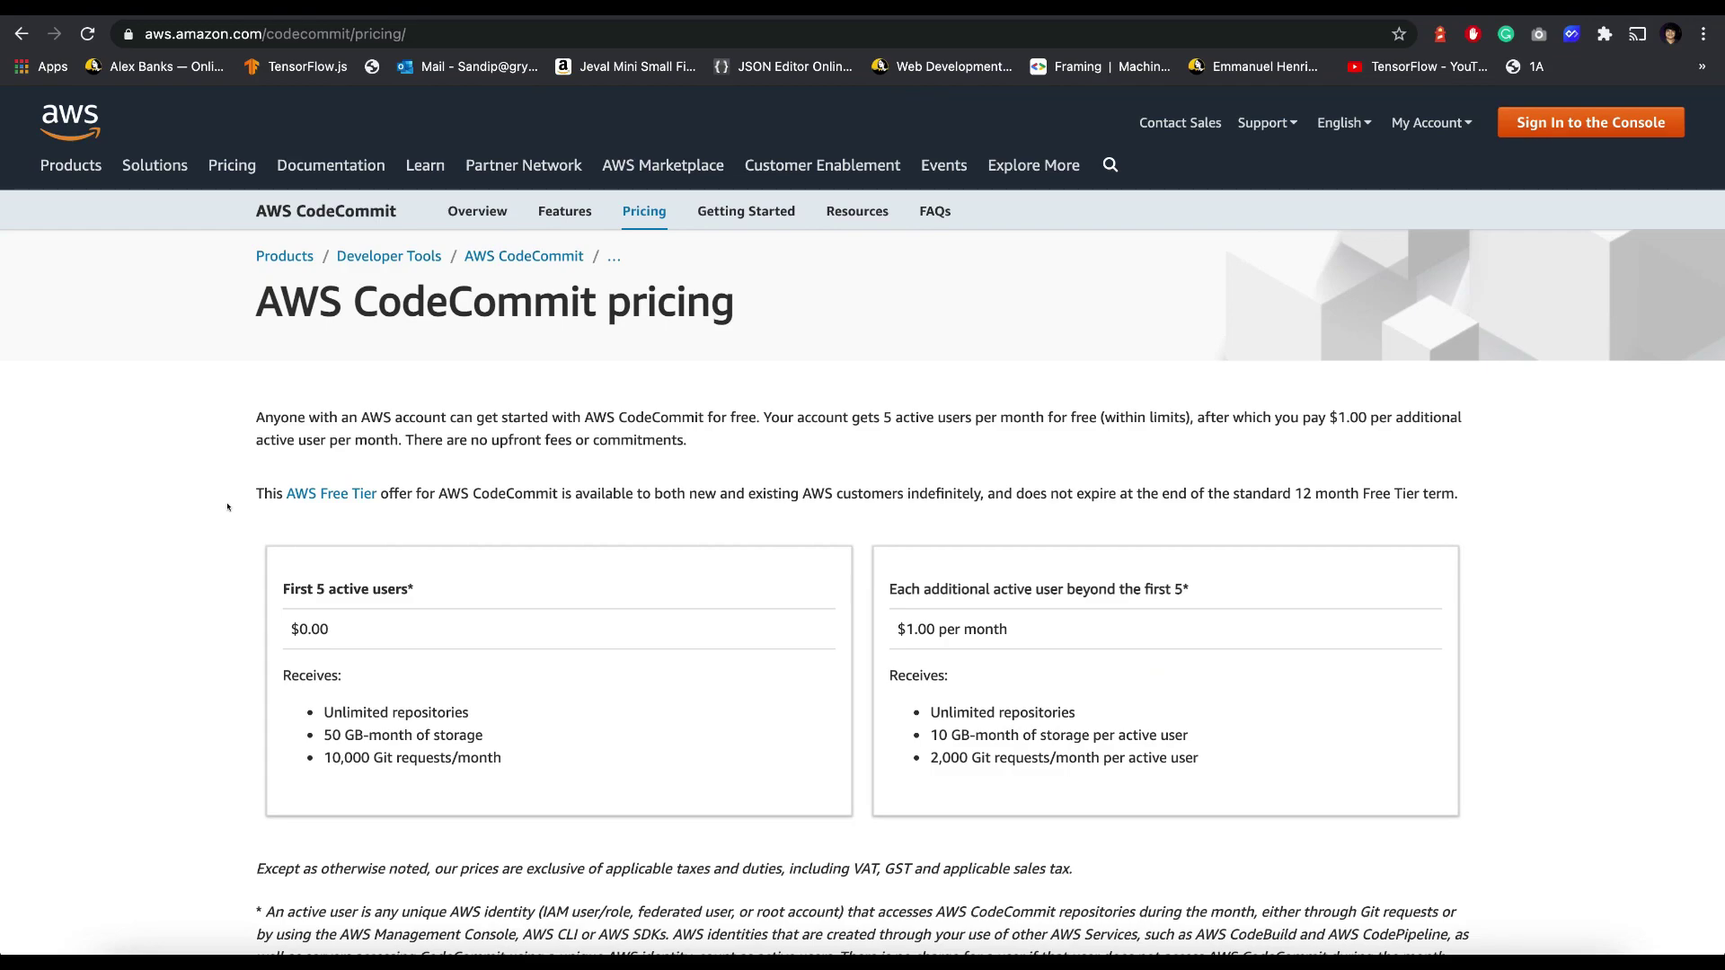
scroll(227, 506, "down", 3)
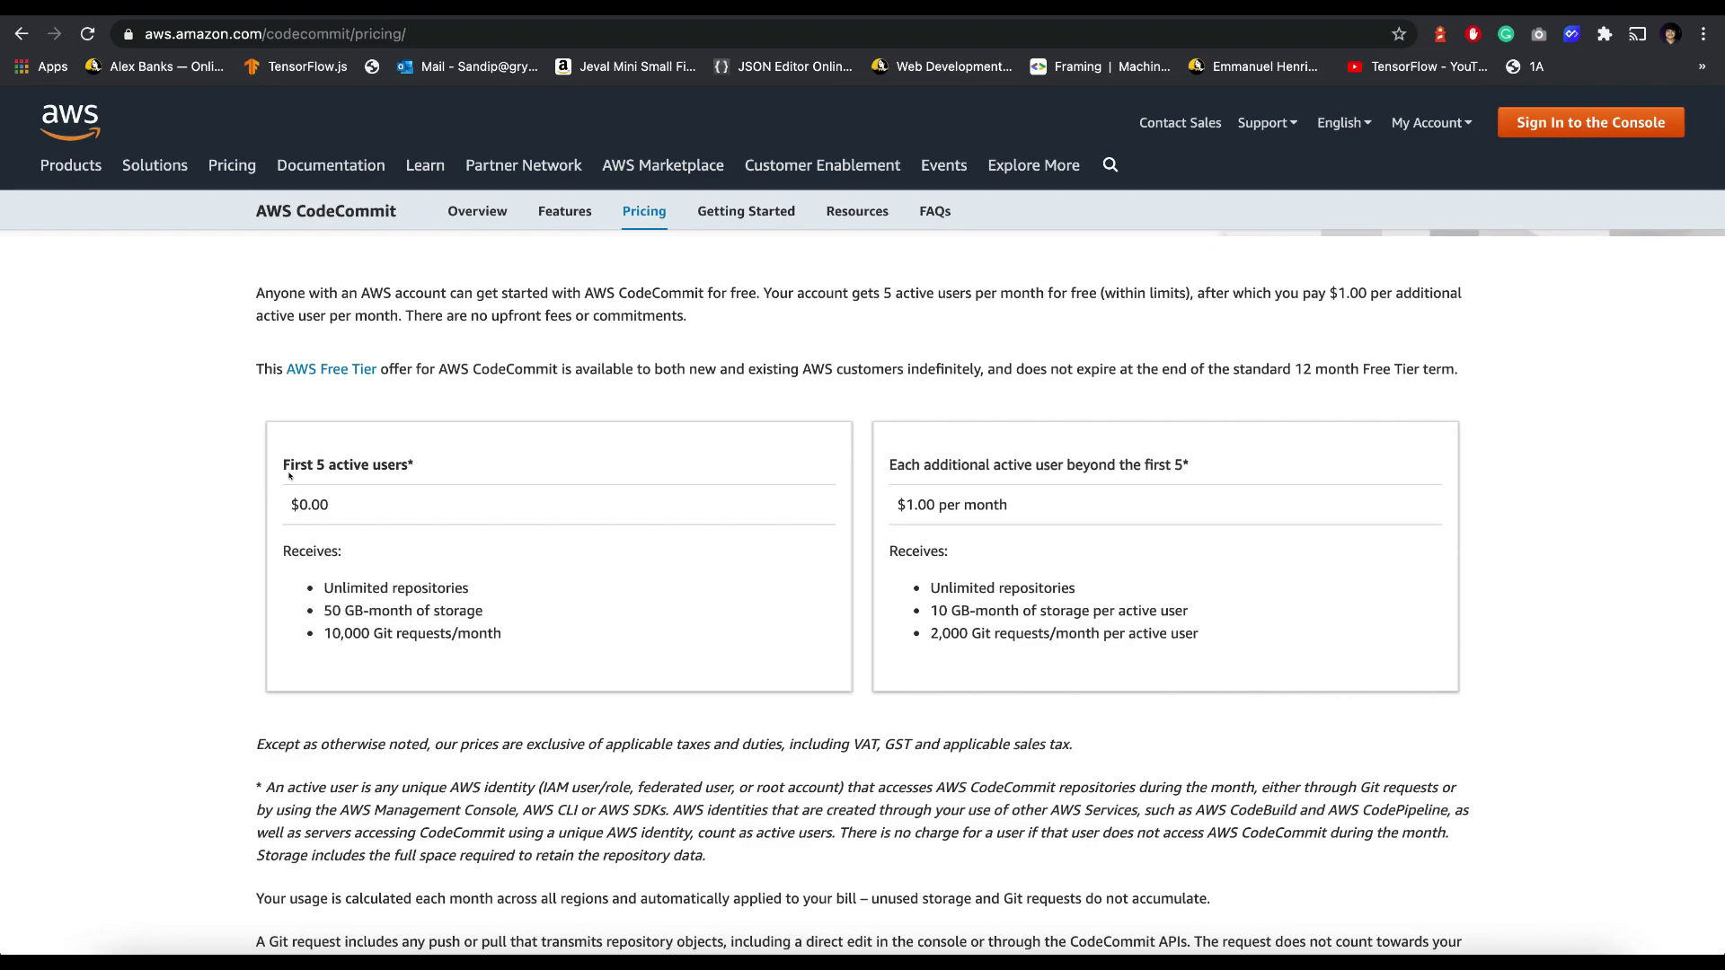
left_click_drag(283, 460, 286, 499)
left_click(317, 541)
left_click_drag(323, 584, 520, 590)
left_click_drag(324, 610, 510, 612)
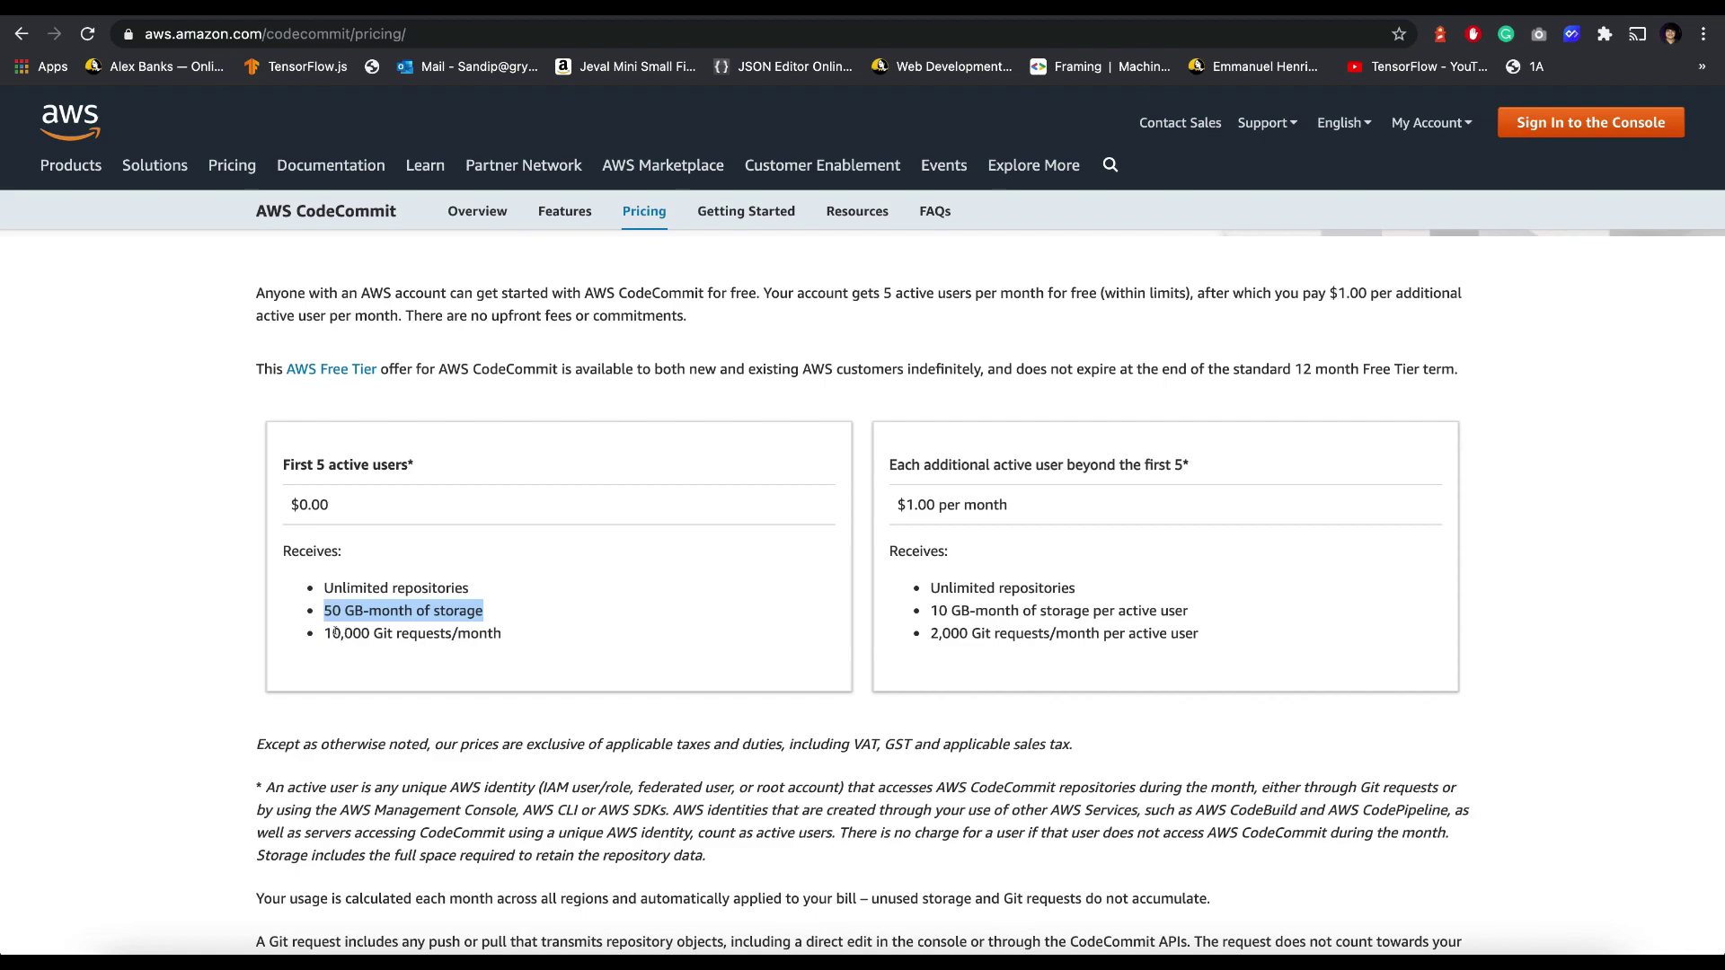
left_click_drag(325, 633, 517, 635)
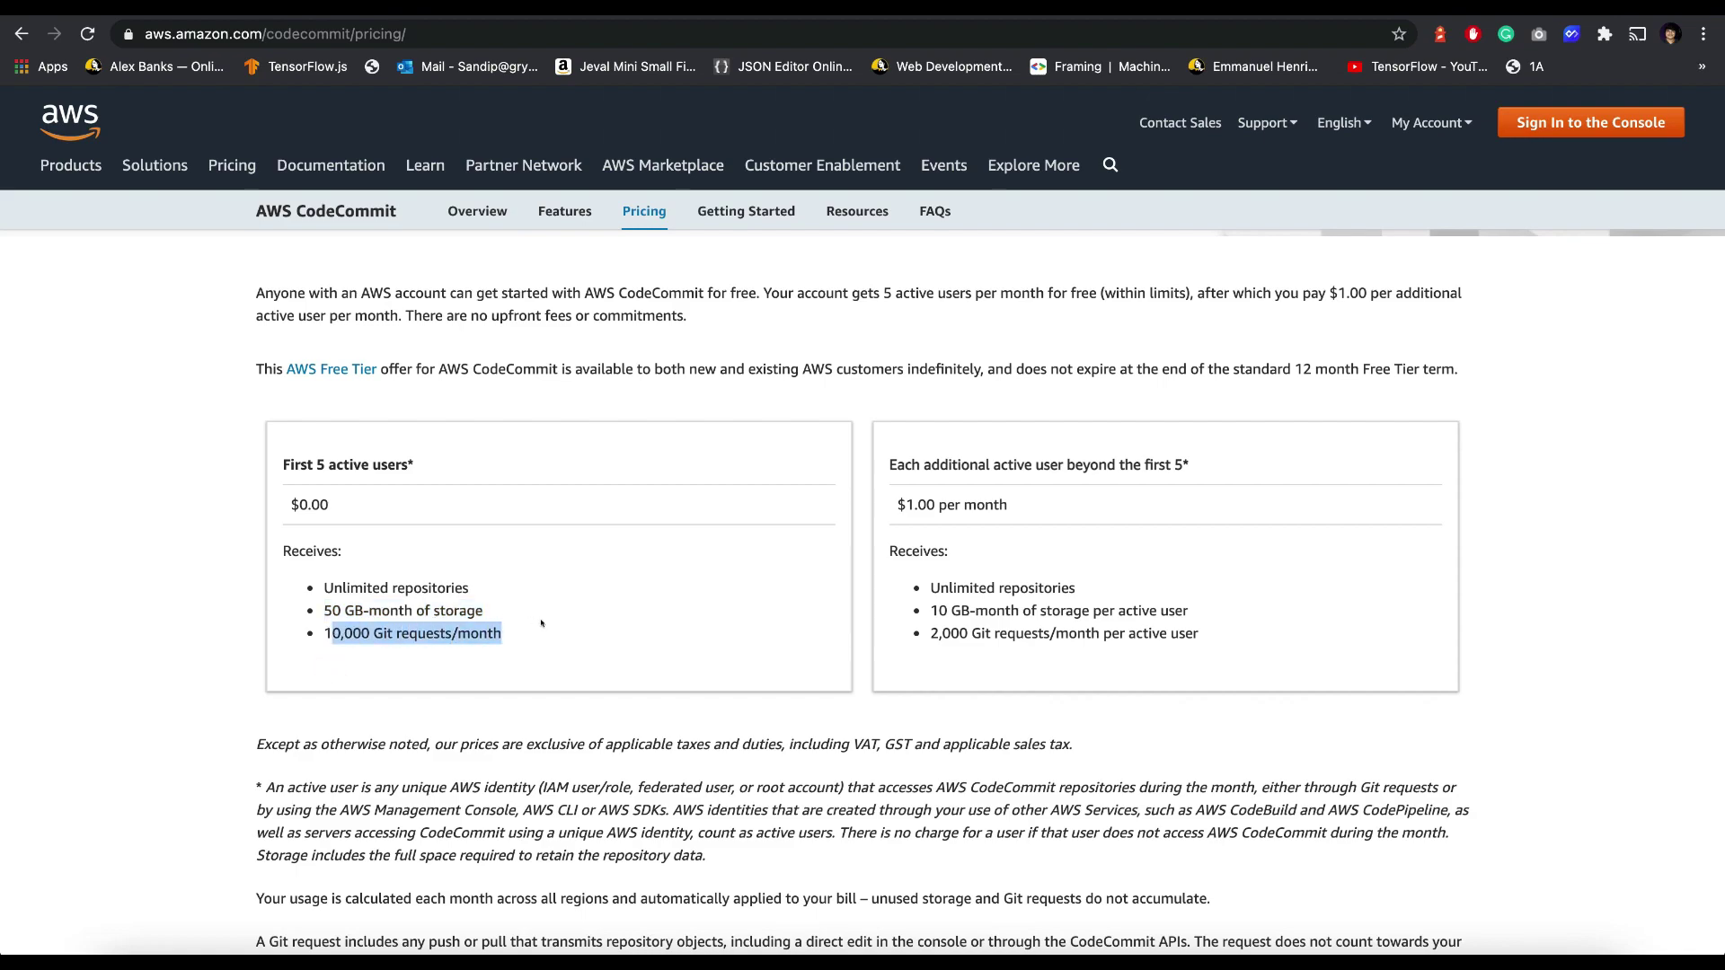
left_click(542, 622)
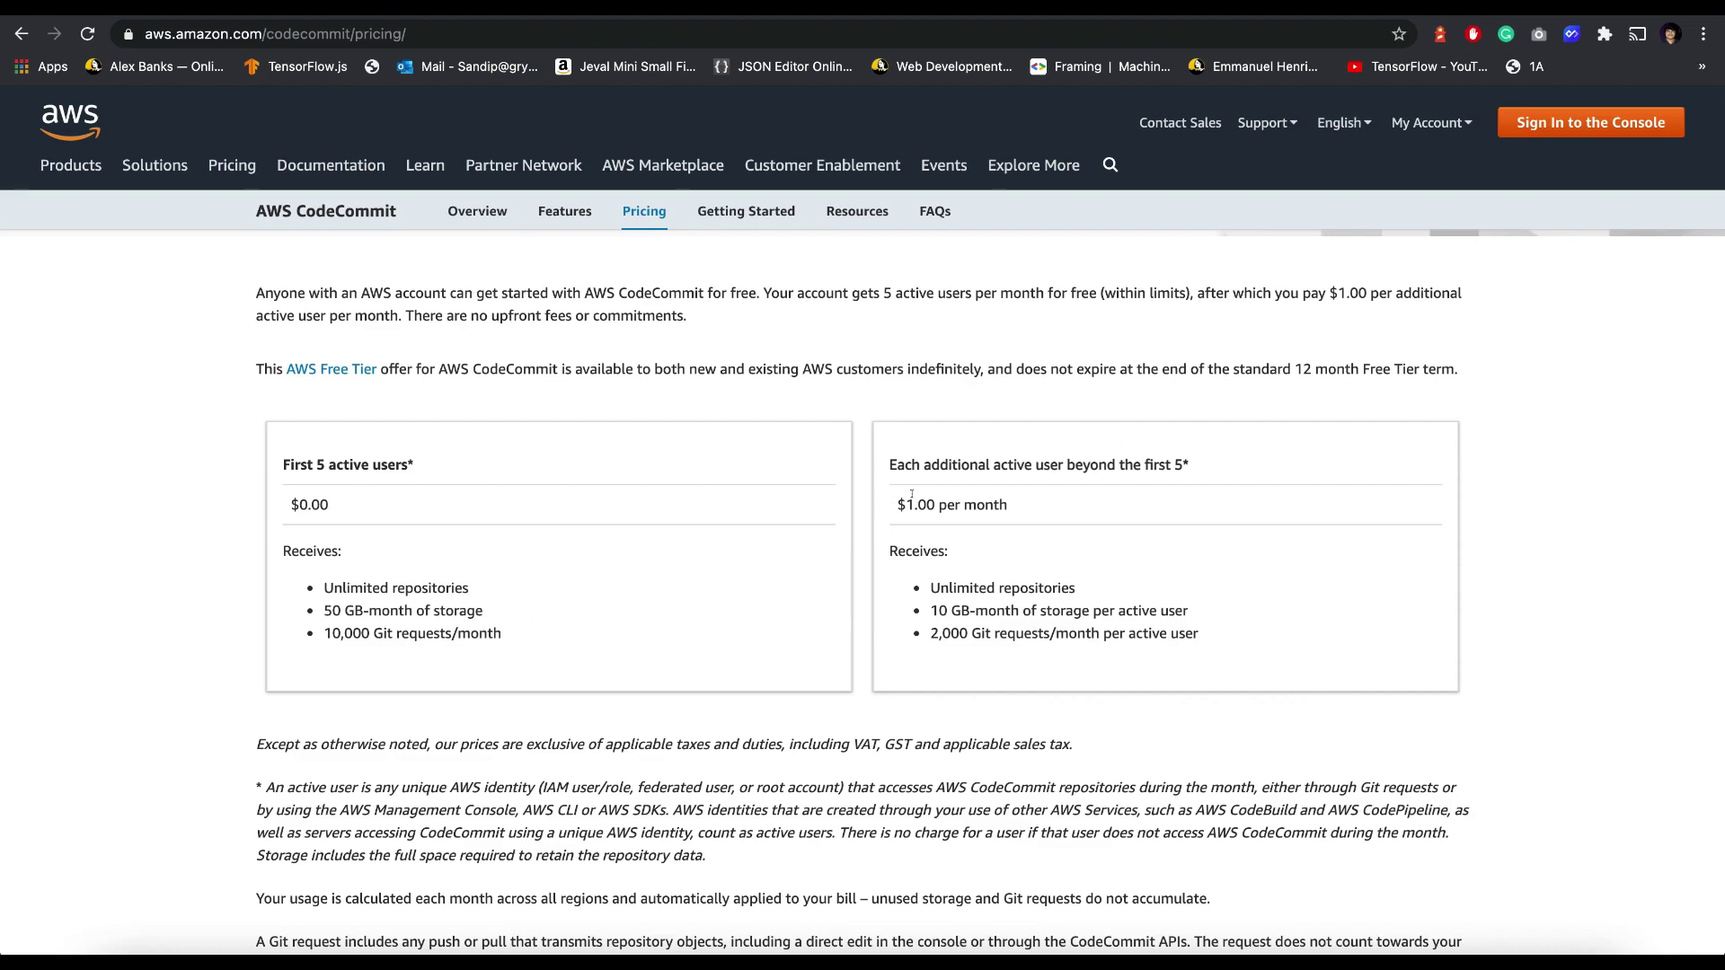
left_click_drag(904, 505, 1094, 507)
scroll(931, 507, "down", 1)
left_click_drag(931, 530, 1194, 534)
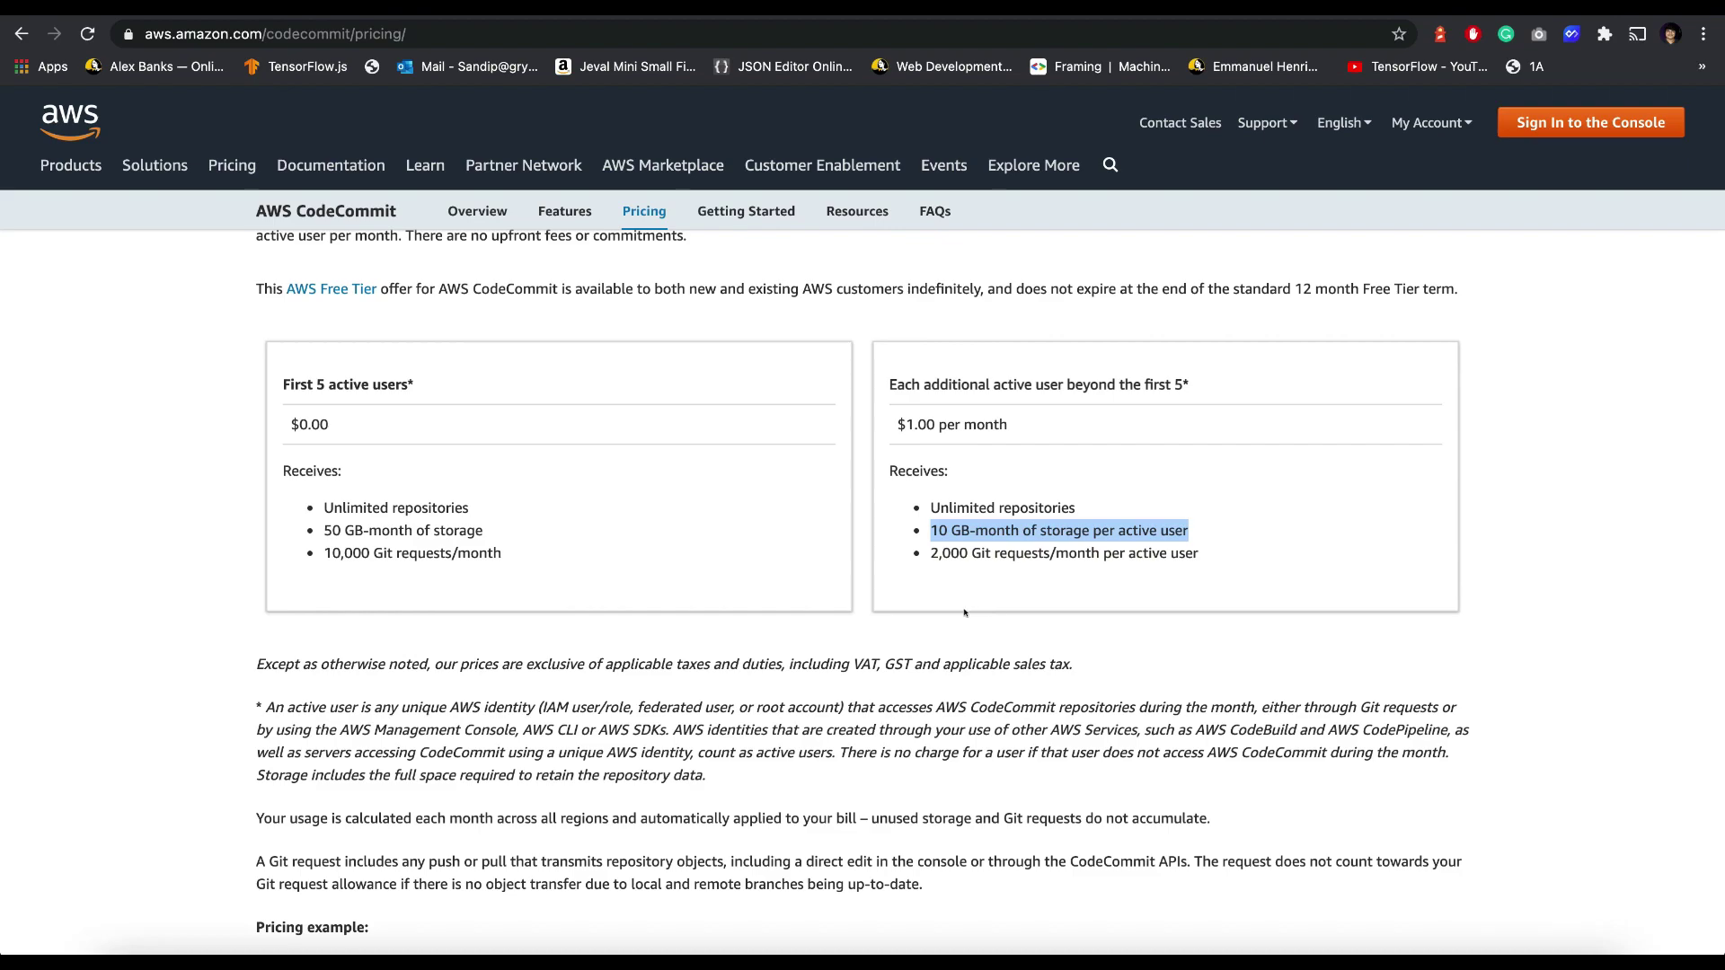
Step: Examine the Git request allowance per additional active user, the active-user and usage notes, and the pricing example on the CodeCommit pricing page
left_click_drag(927, 584, 1232, 545)
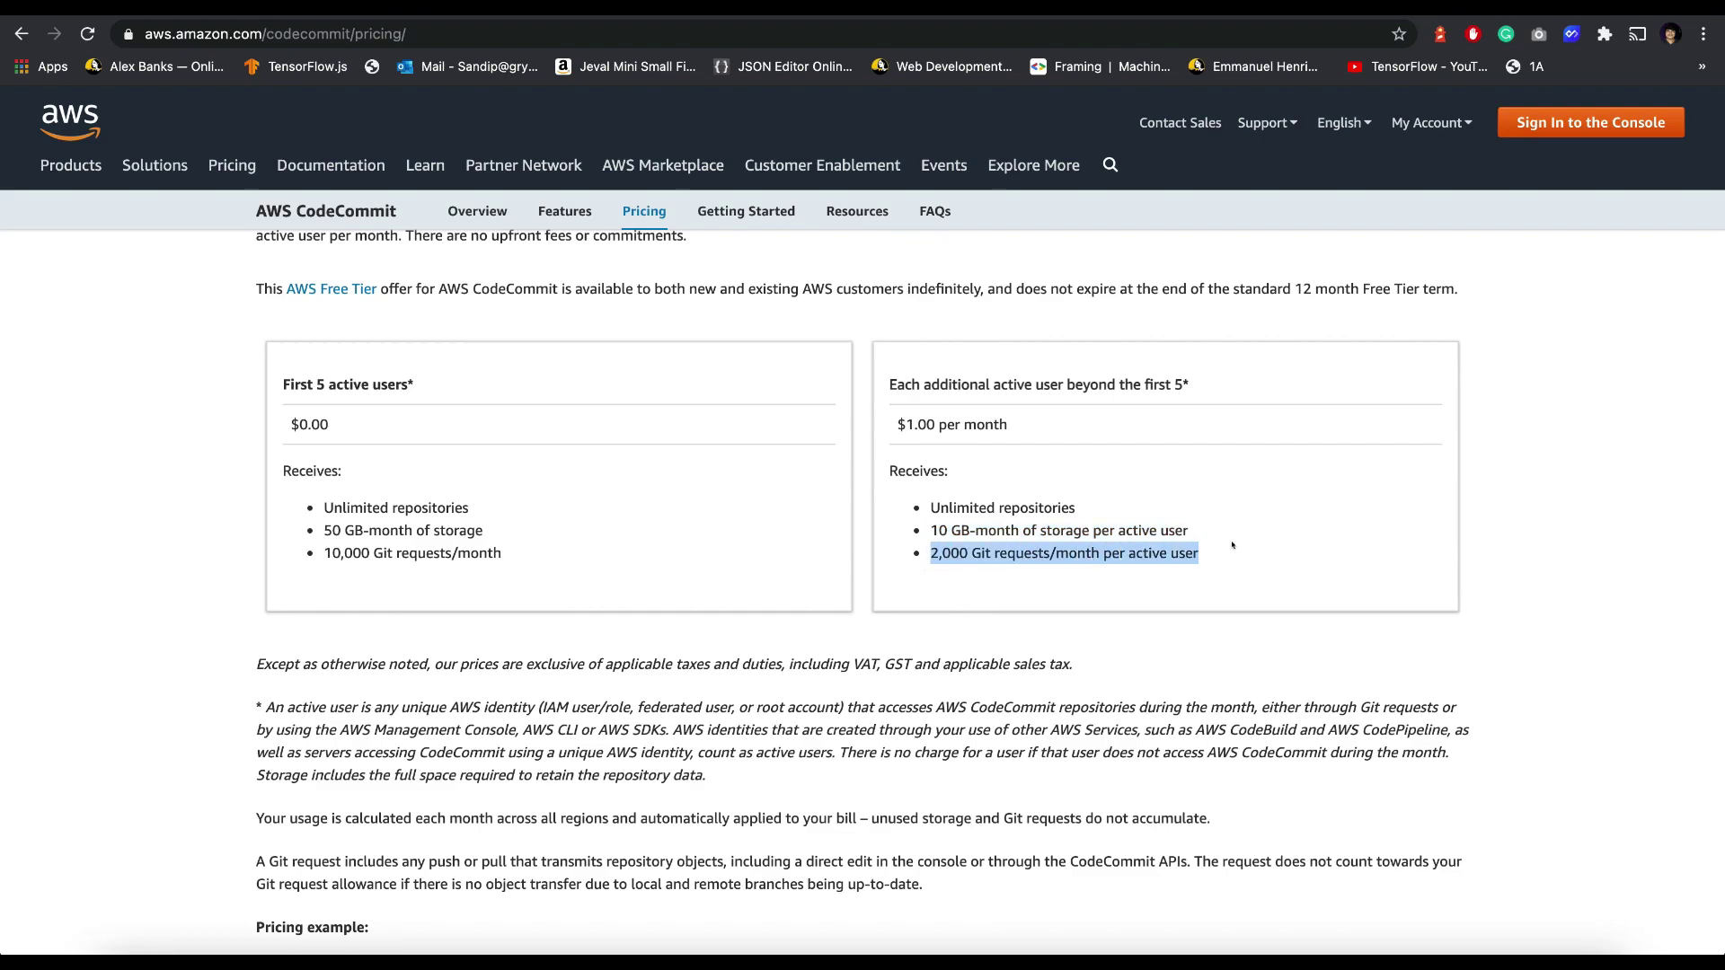
scroll(1069, 632, "down", 1)
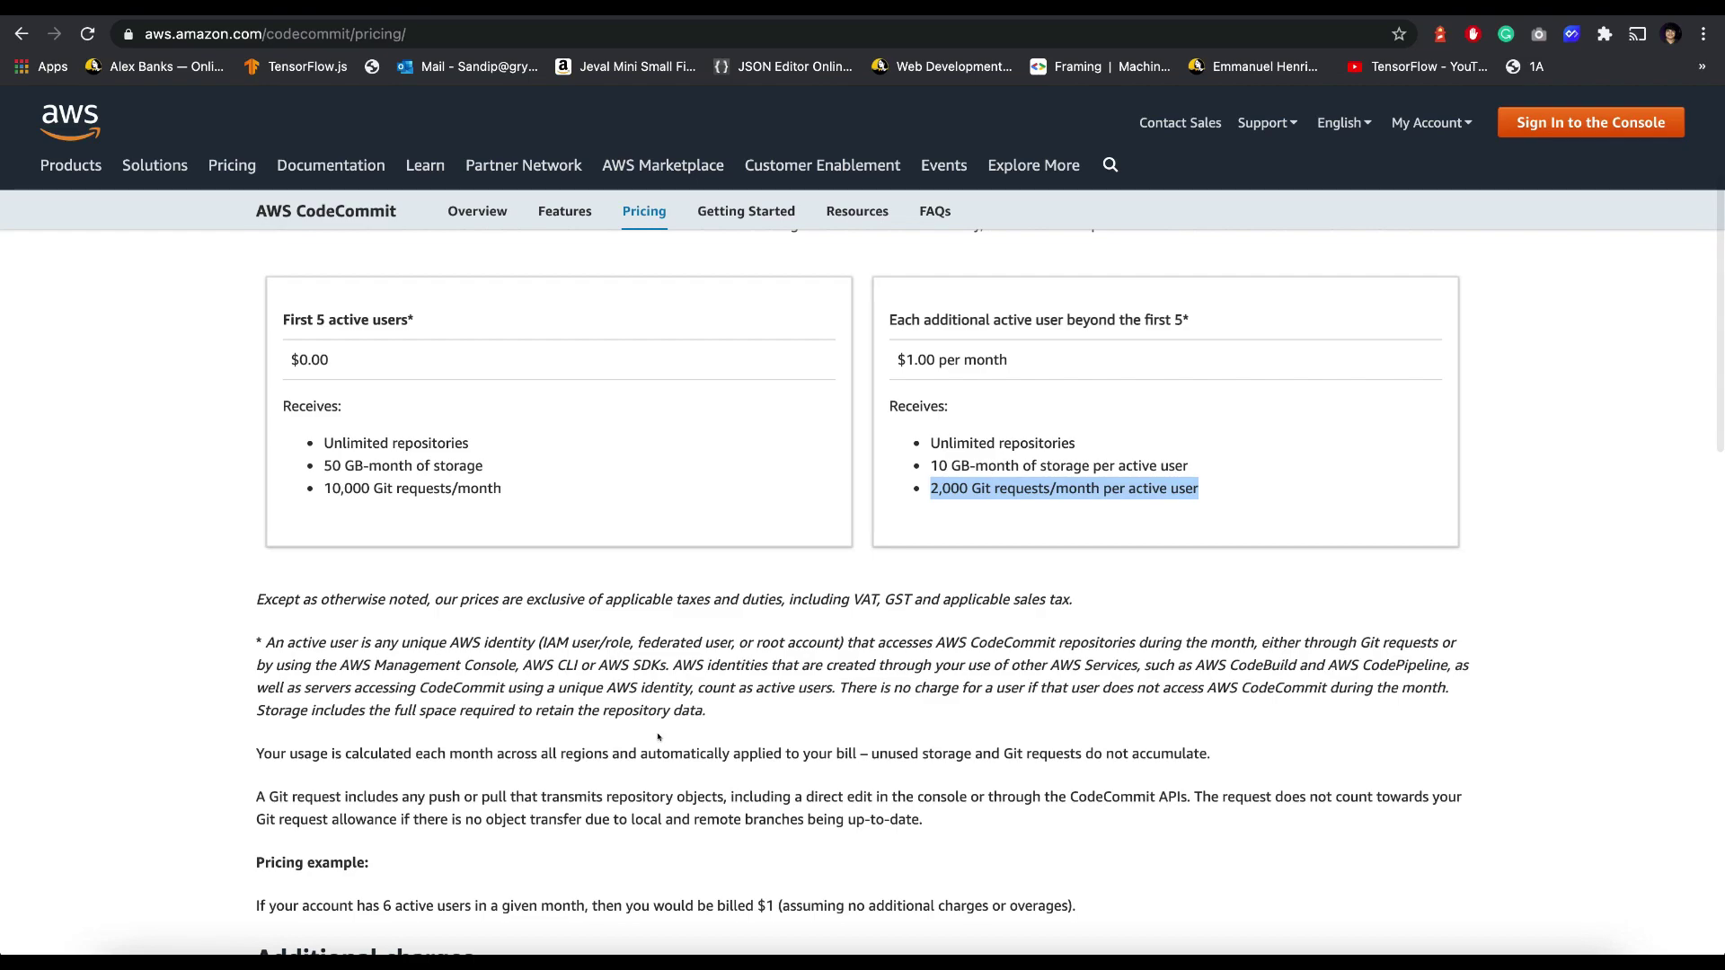
left_click_drag(979, 392, 963, 393)
scroll(802, 665, "down", 3)
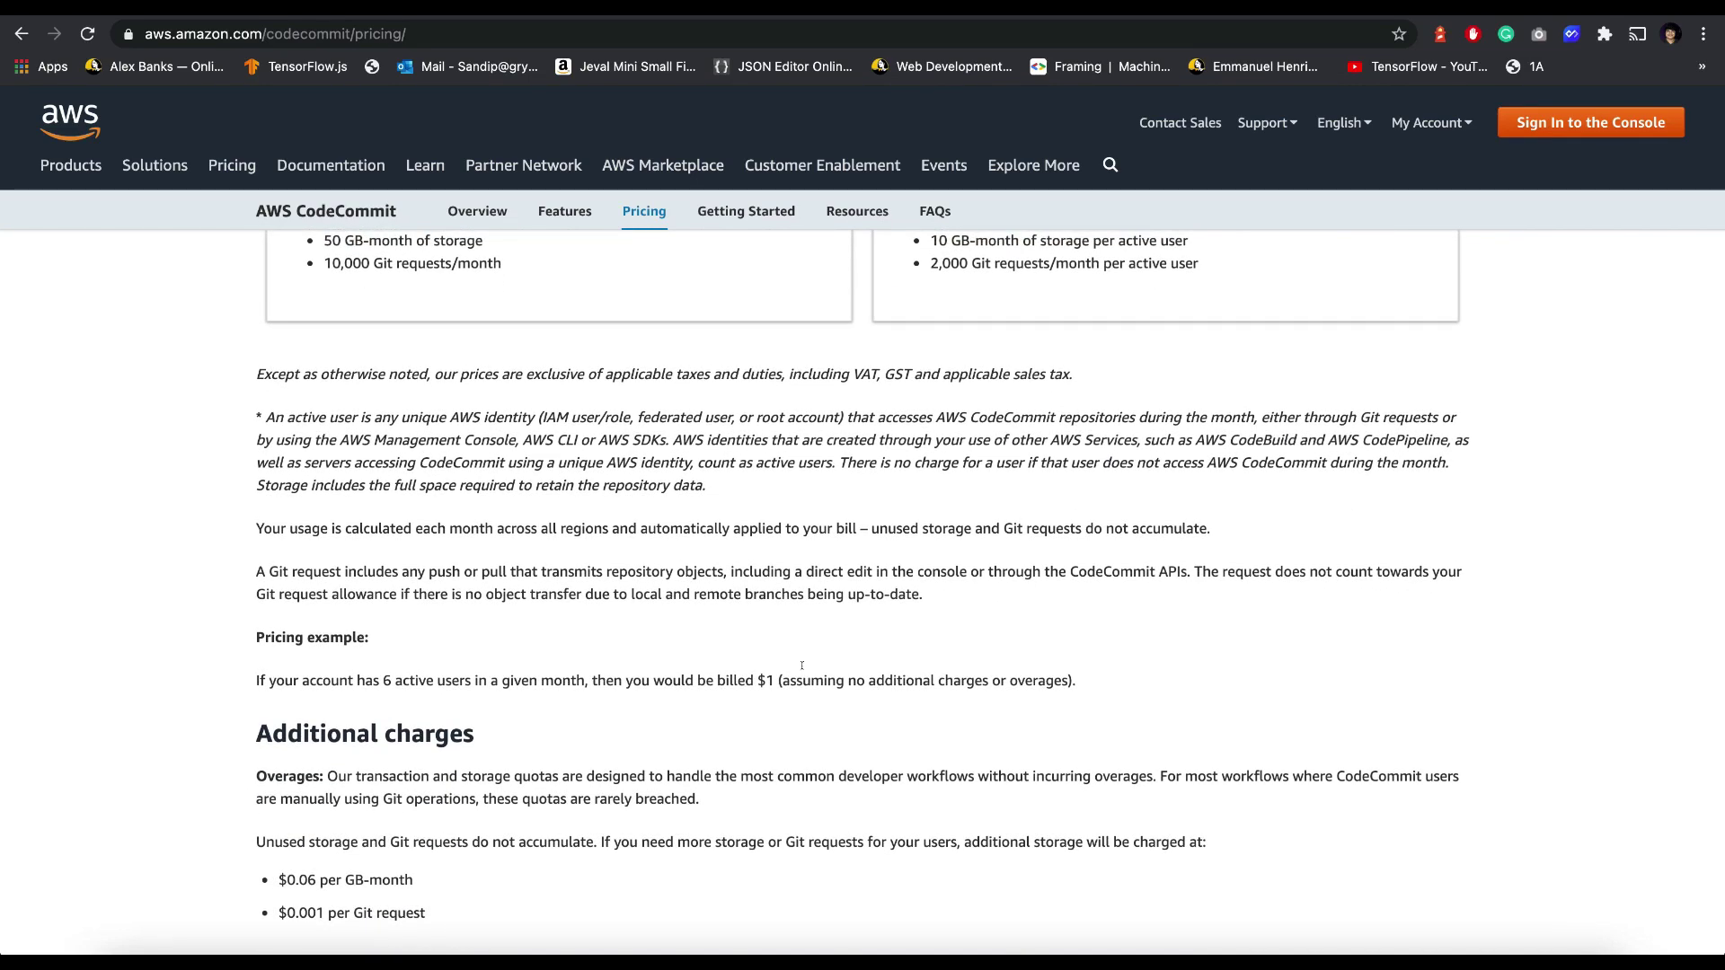
scroll(802, 666, "down", 3)
scroll(799, 663, "down", 1)
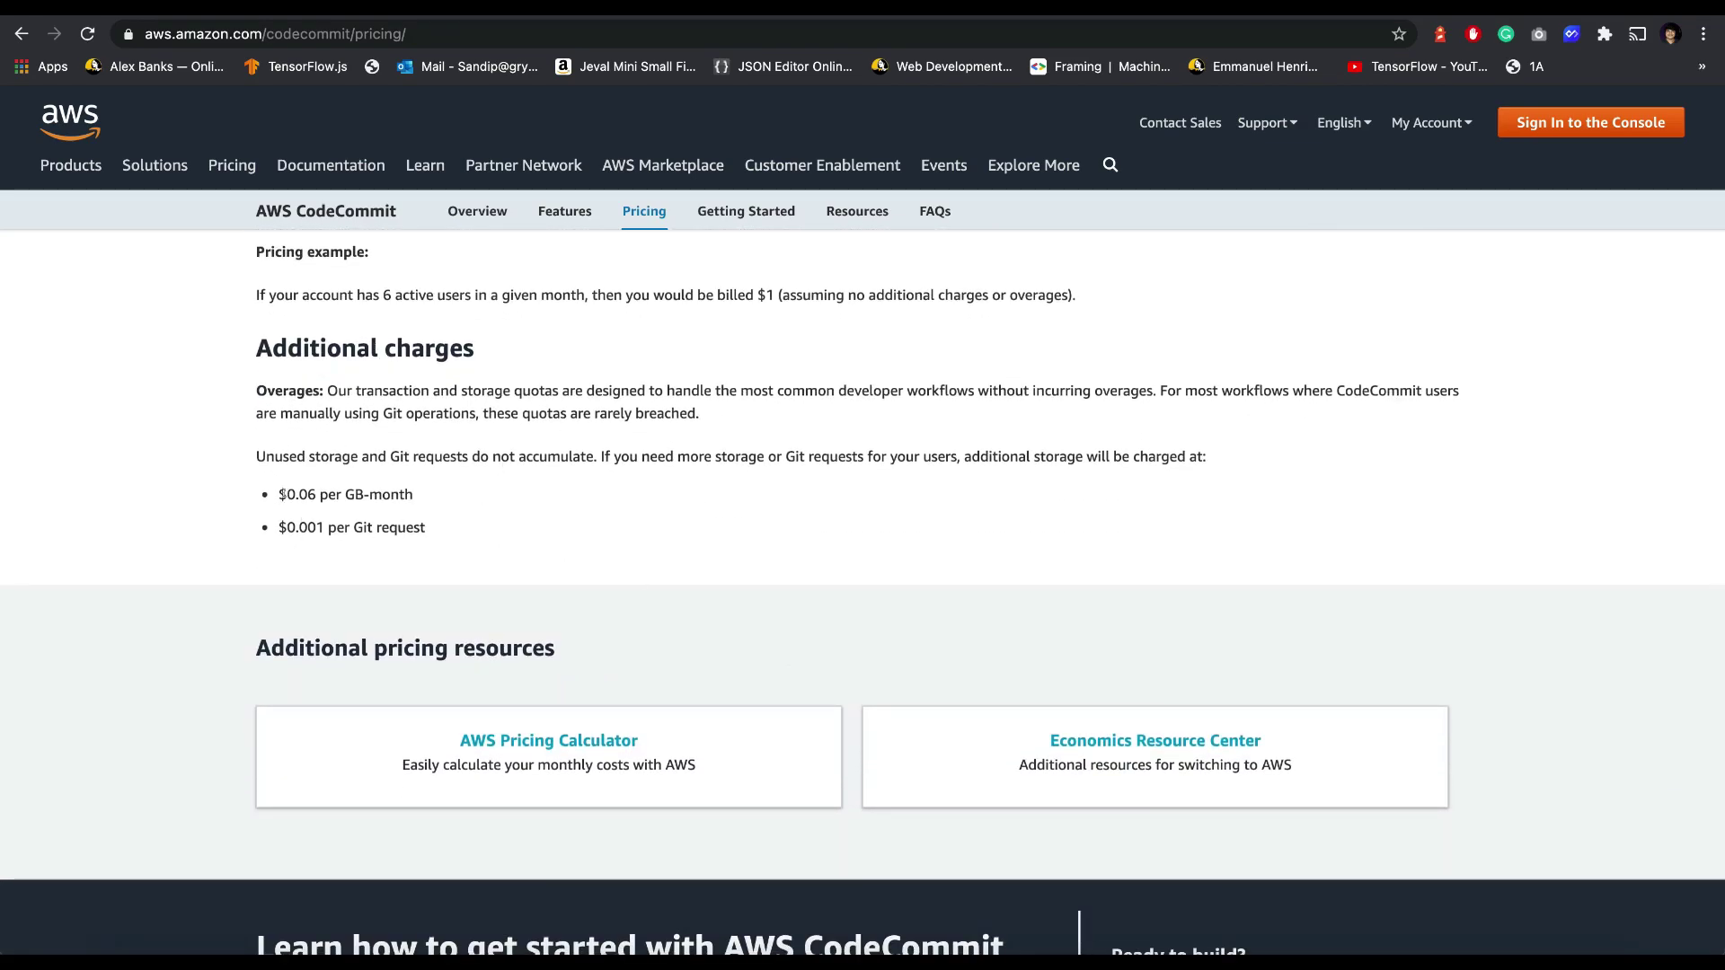
scroll(991, 338, "up", 6)
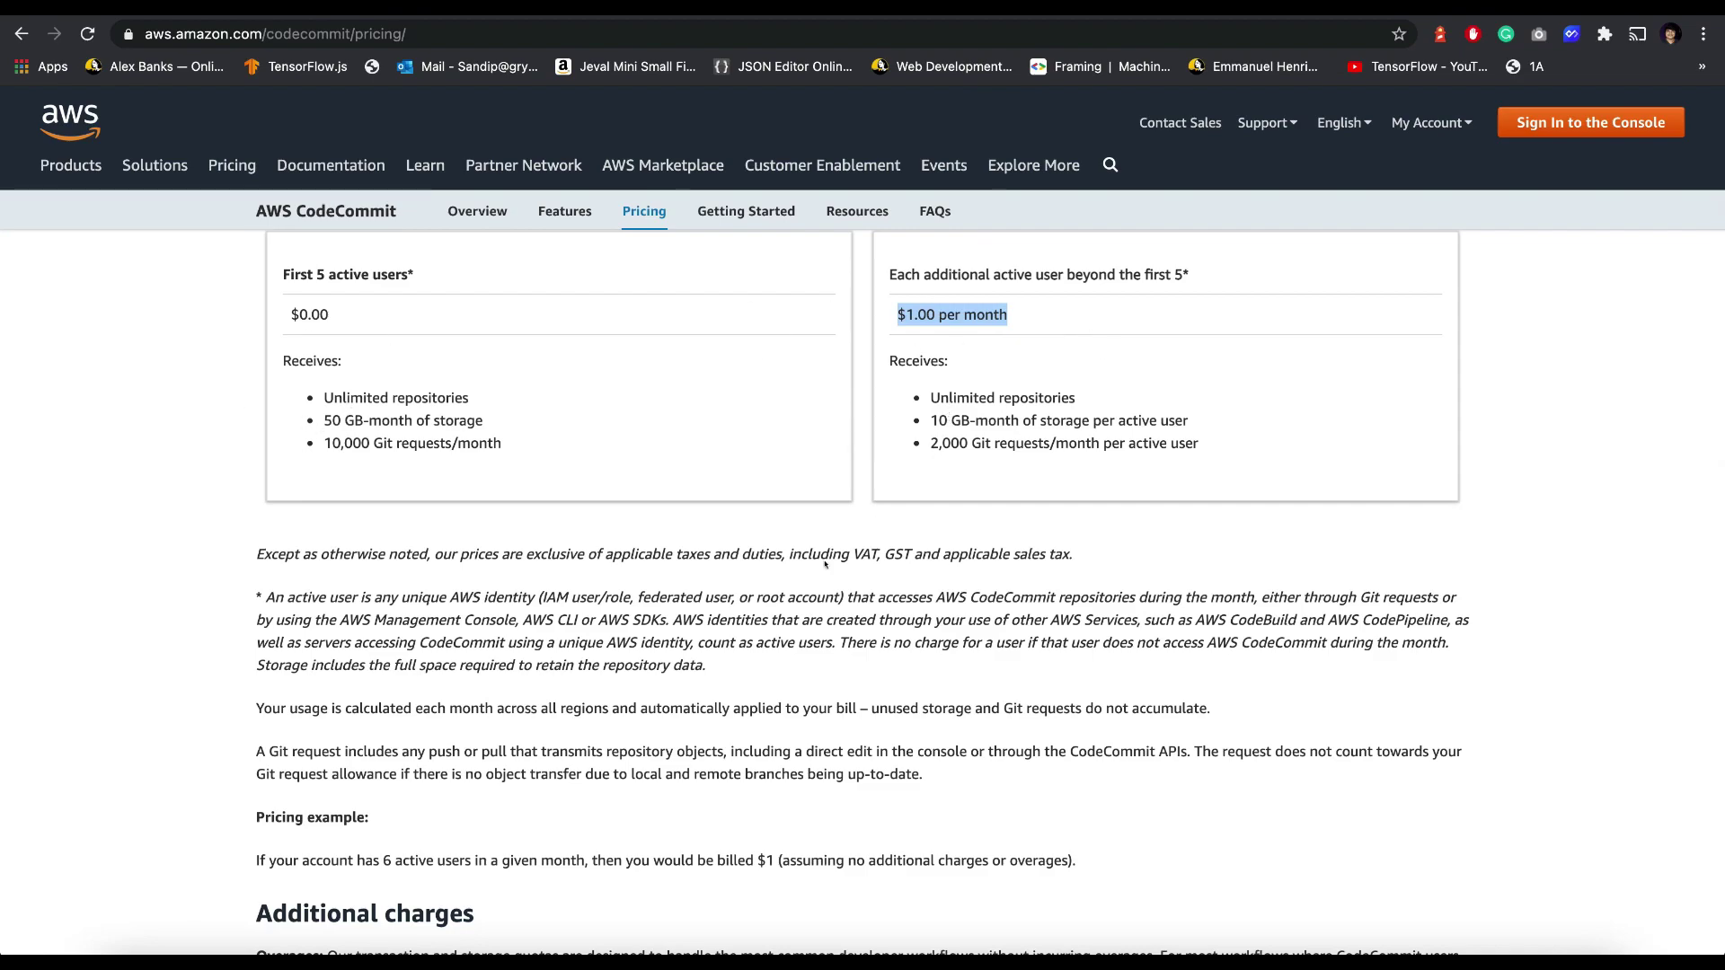
Step: Examine the overage charges for additional storage and Git requests, and return to demorepo's triggers in the CodeCommit console
scroll(825, 564, "down", 6)
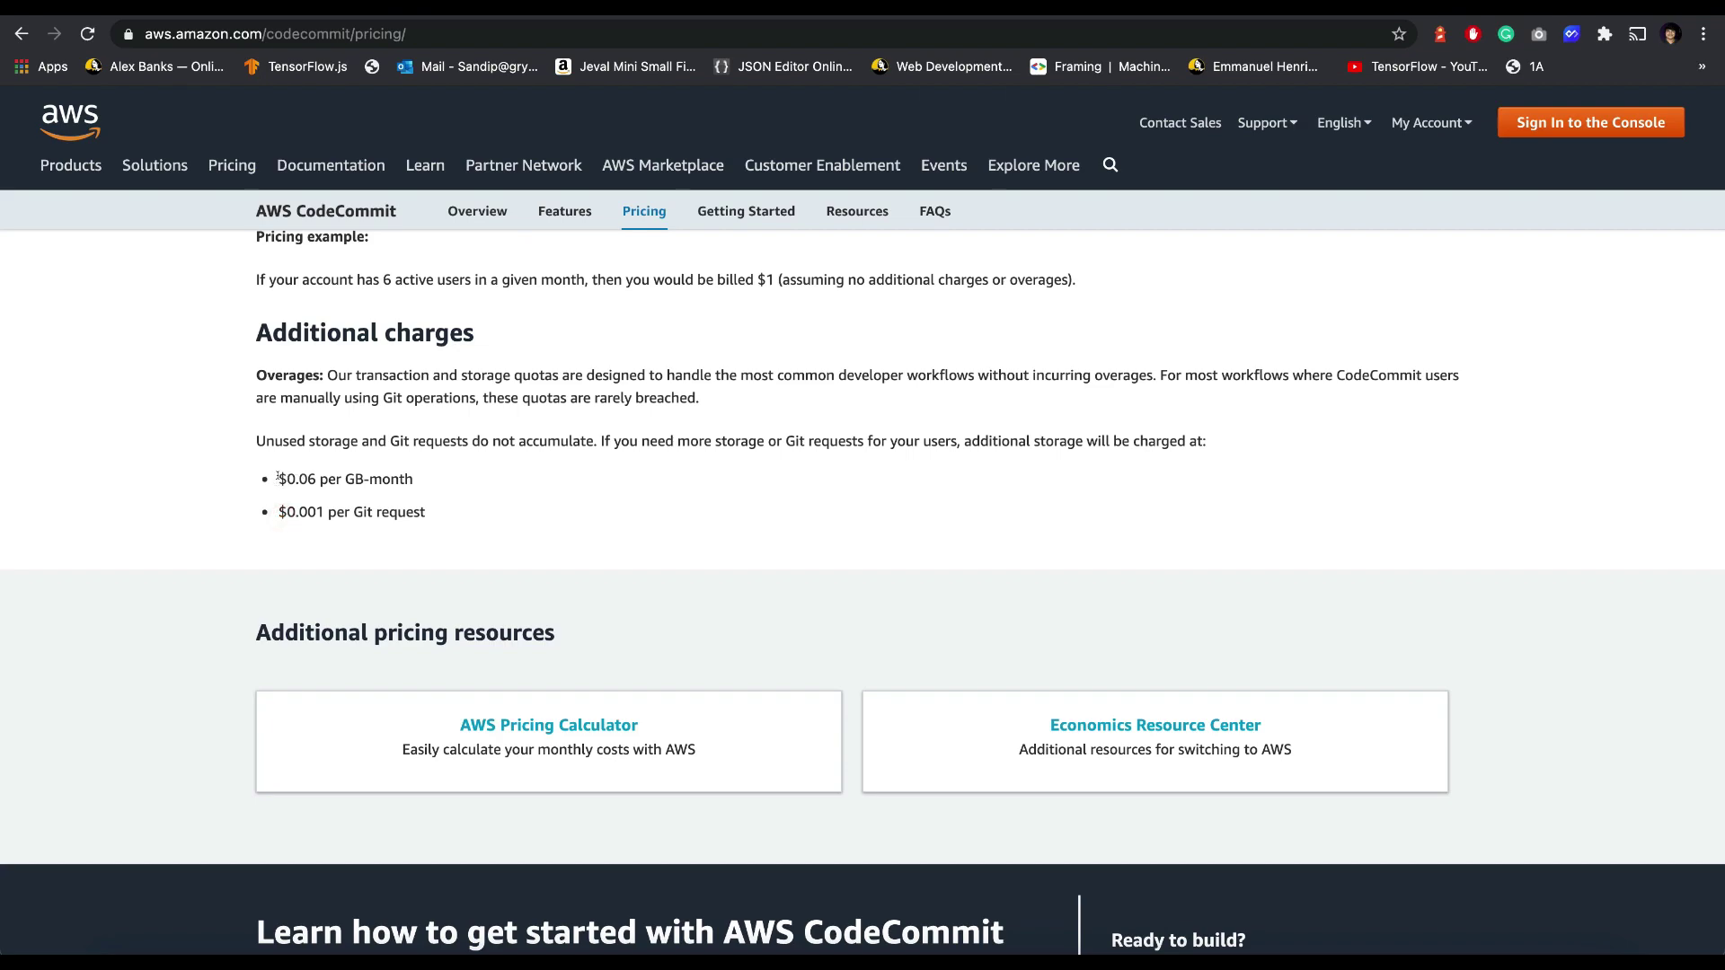
left_click_drag(286, 478, 419, 481)
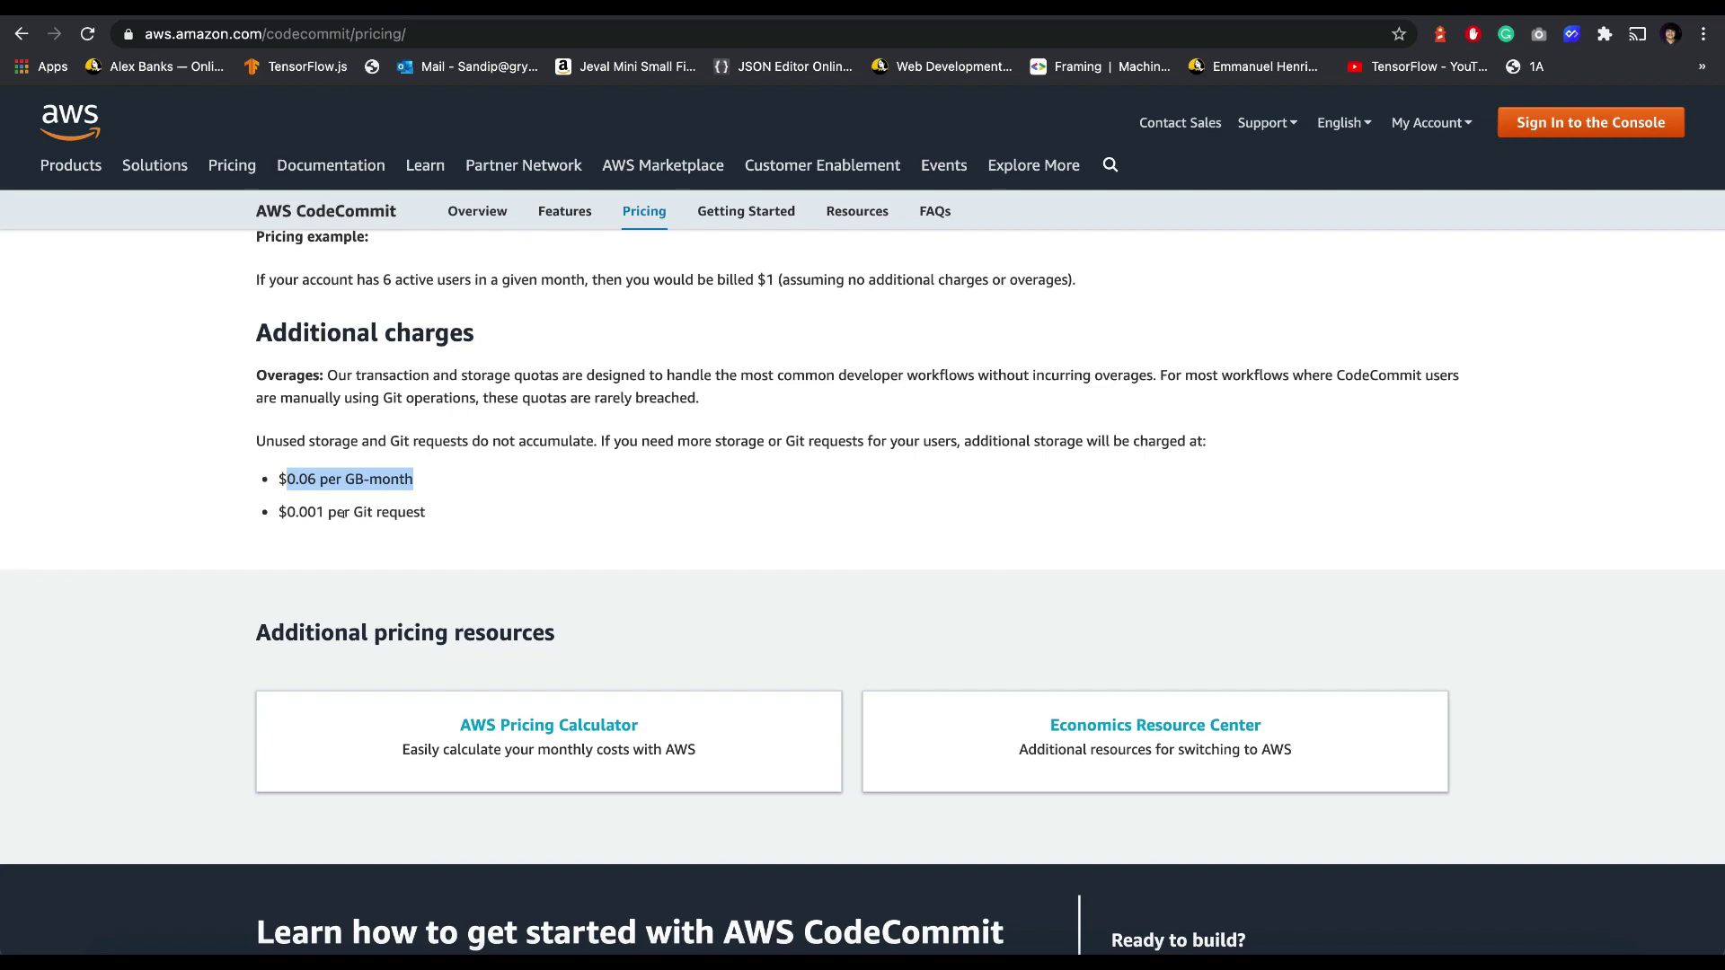
left_click(274, 546)
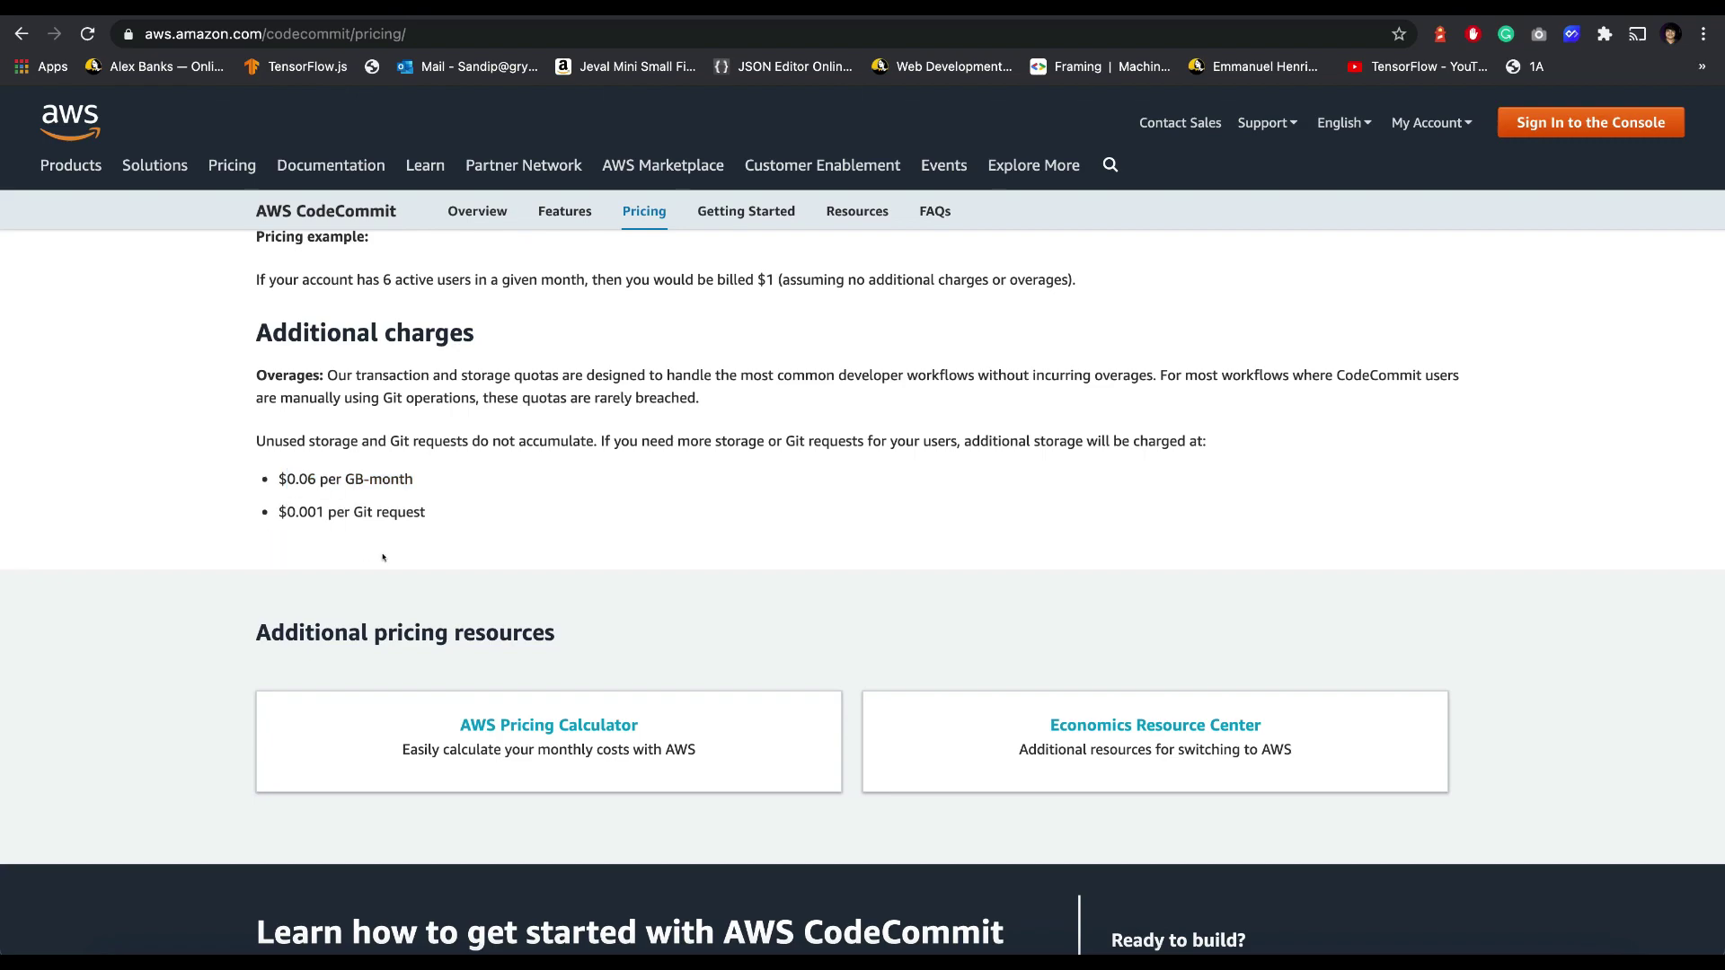
triple_click(321, 511)
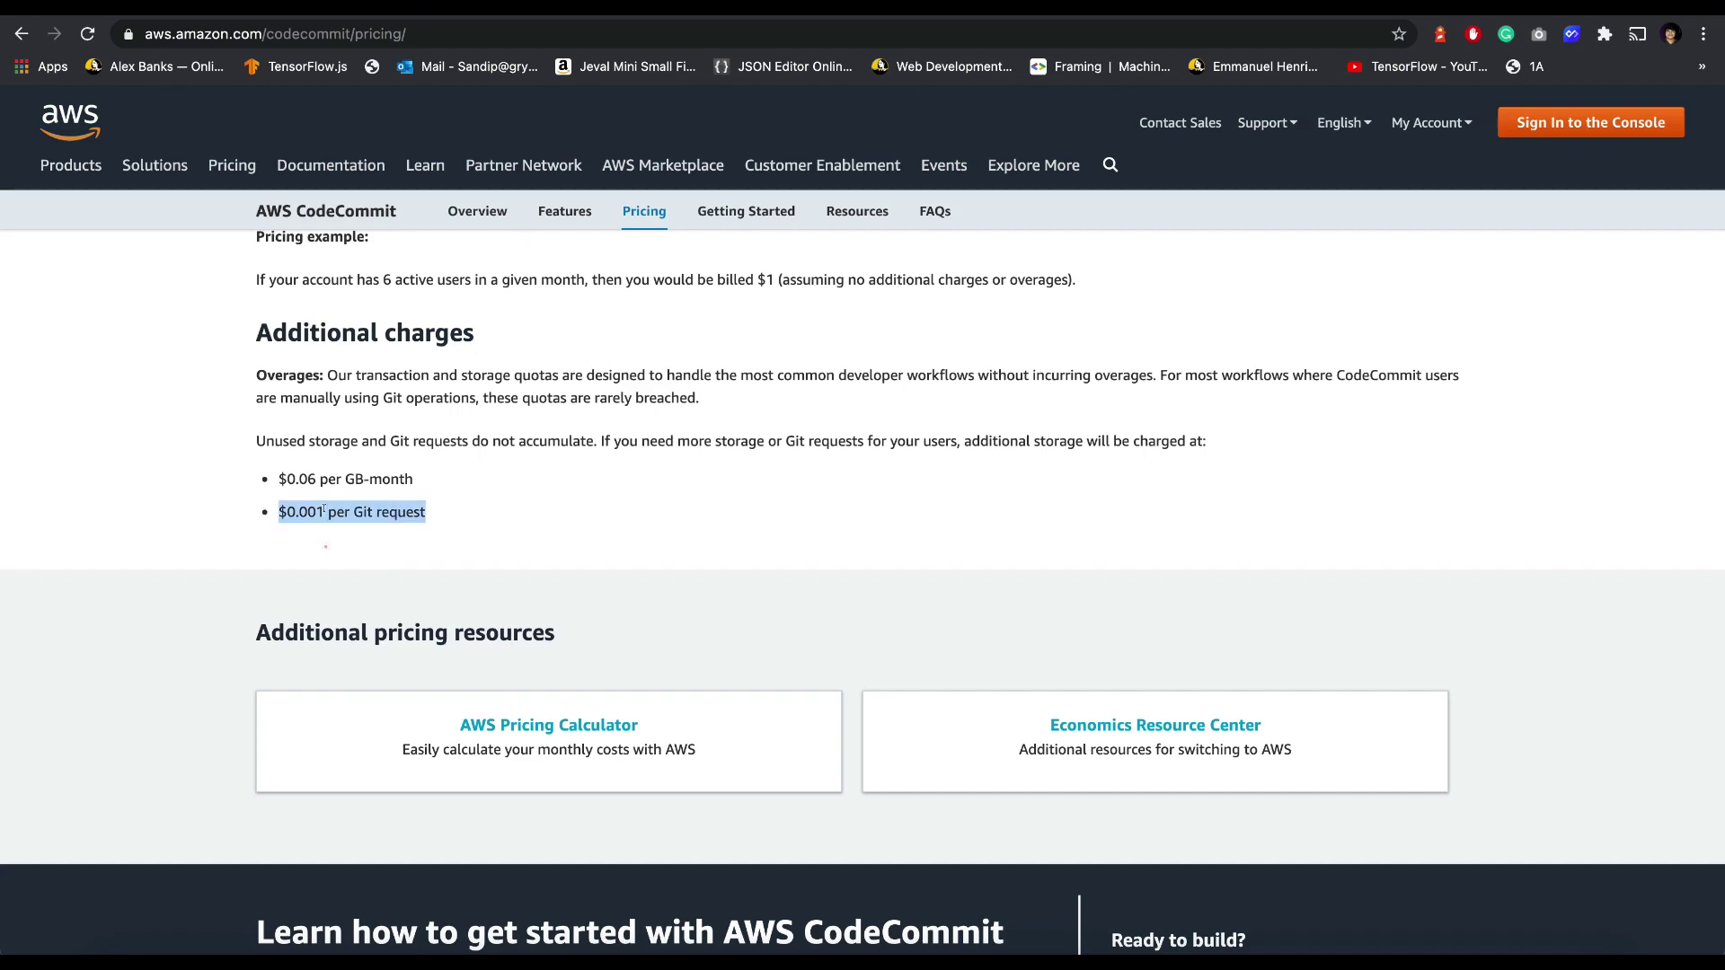
scroll(259, 399, "up", 10)
scroll(260, 399, "up", 3)
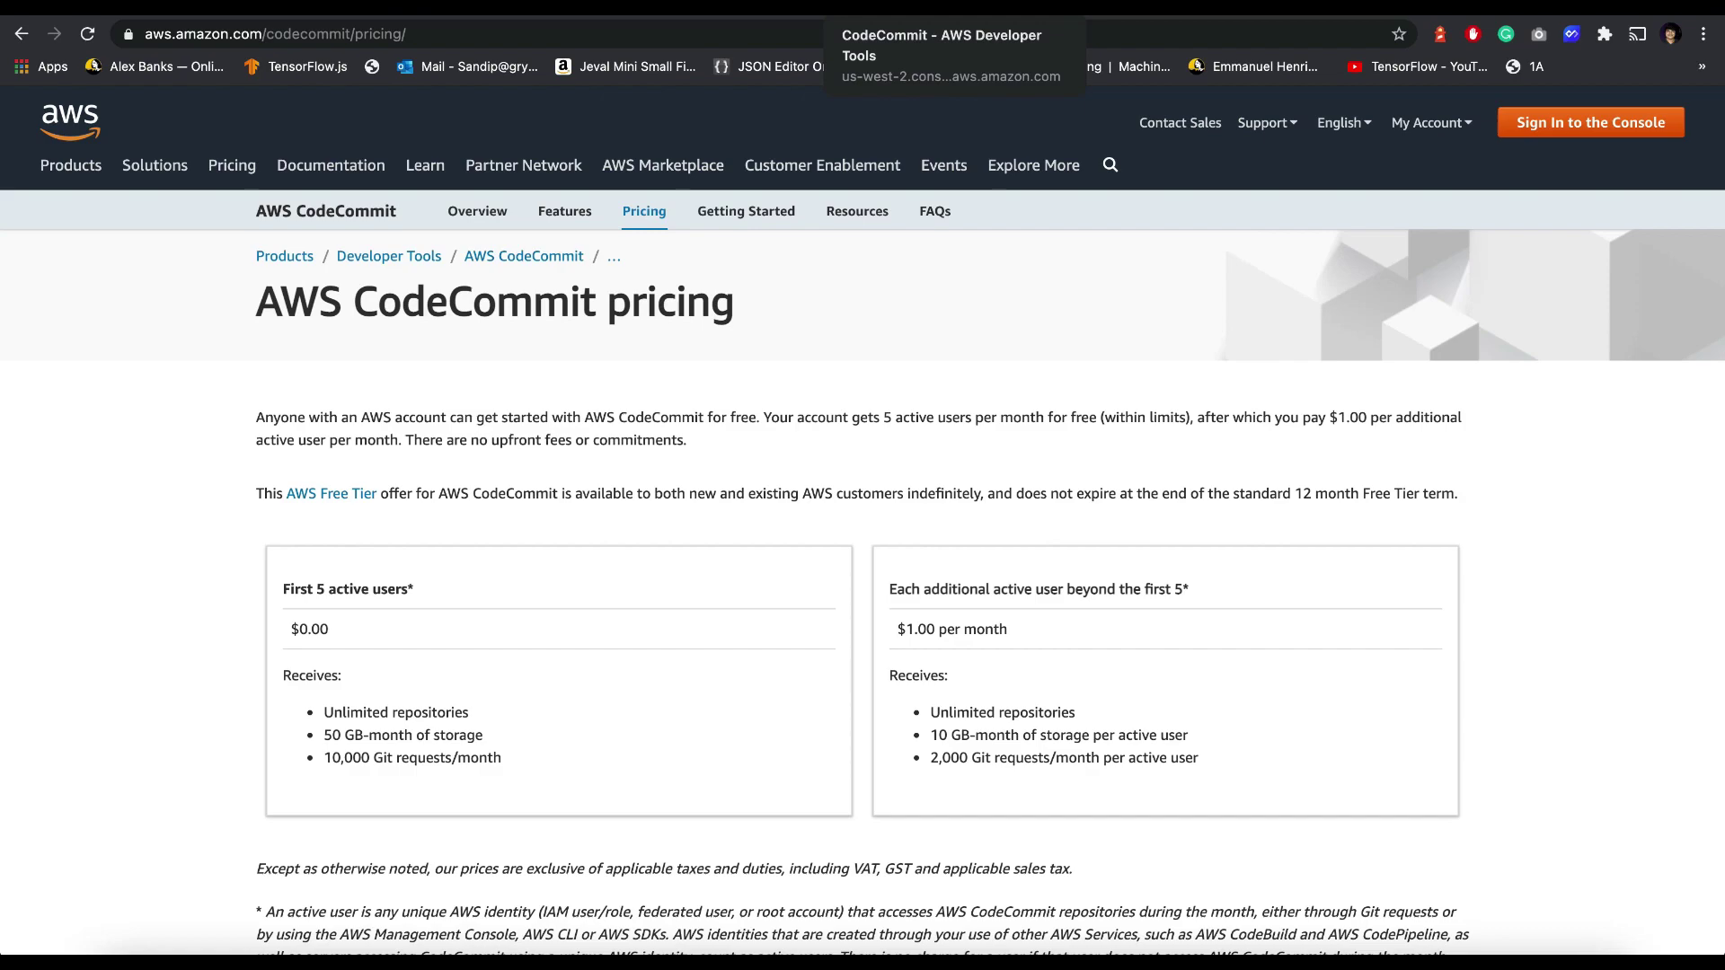
left_click(899, 7)
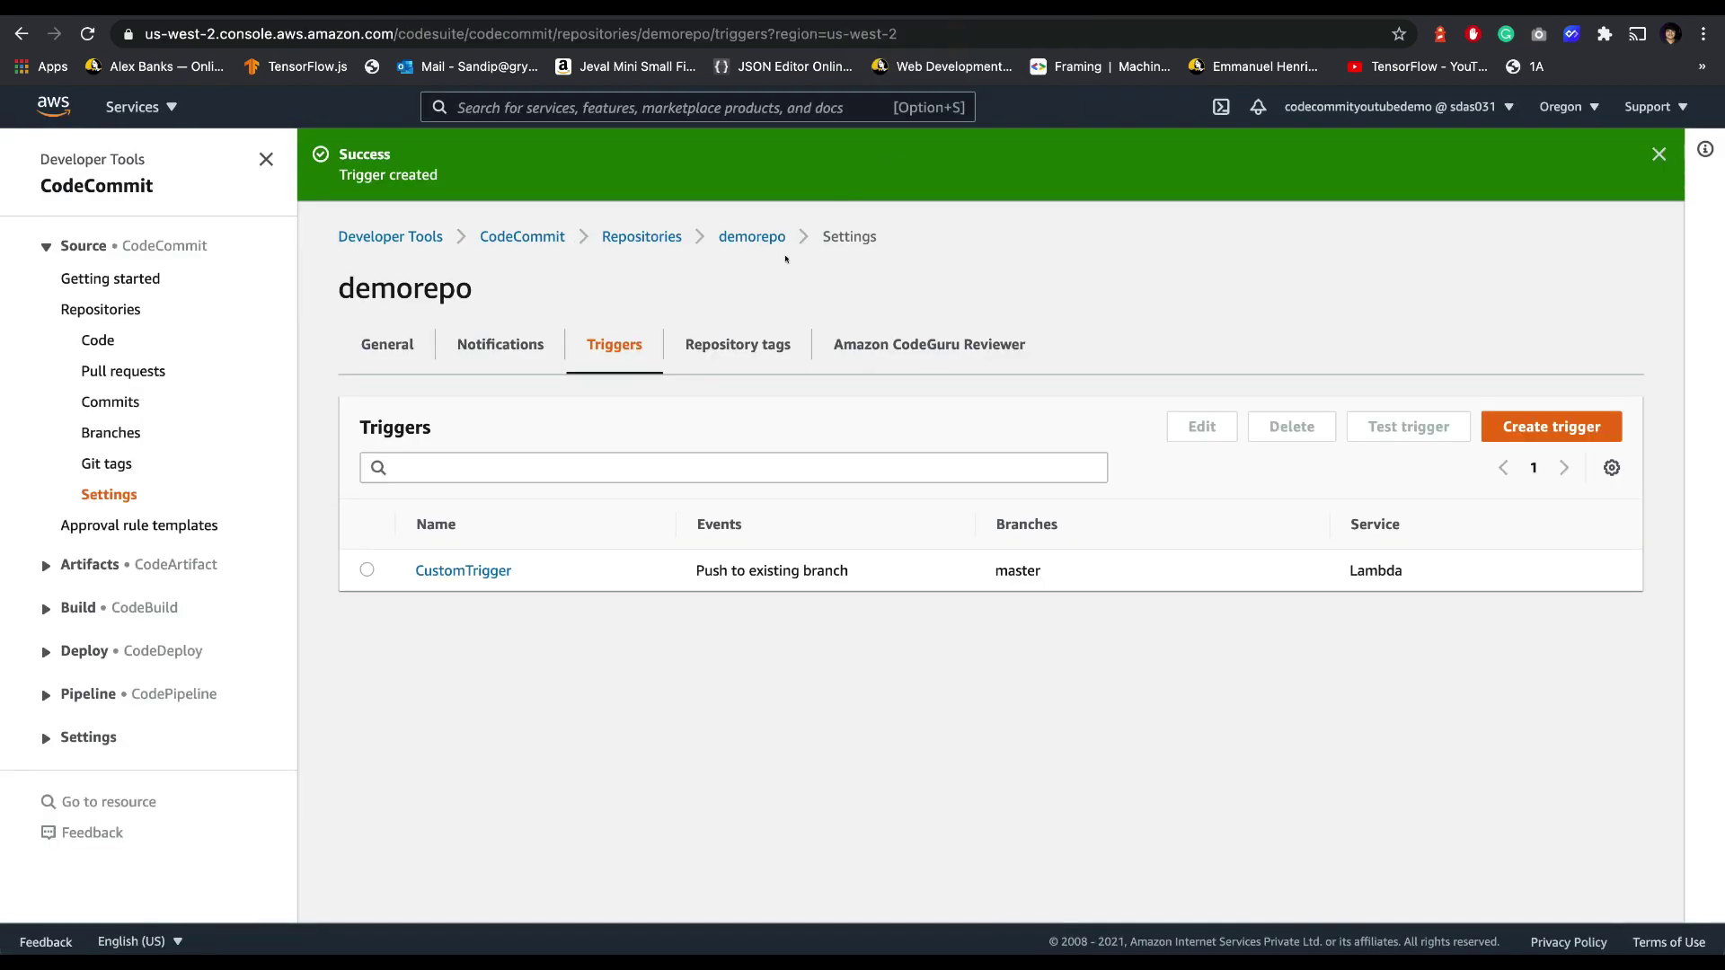